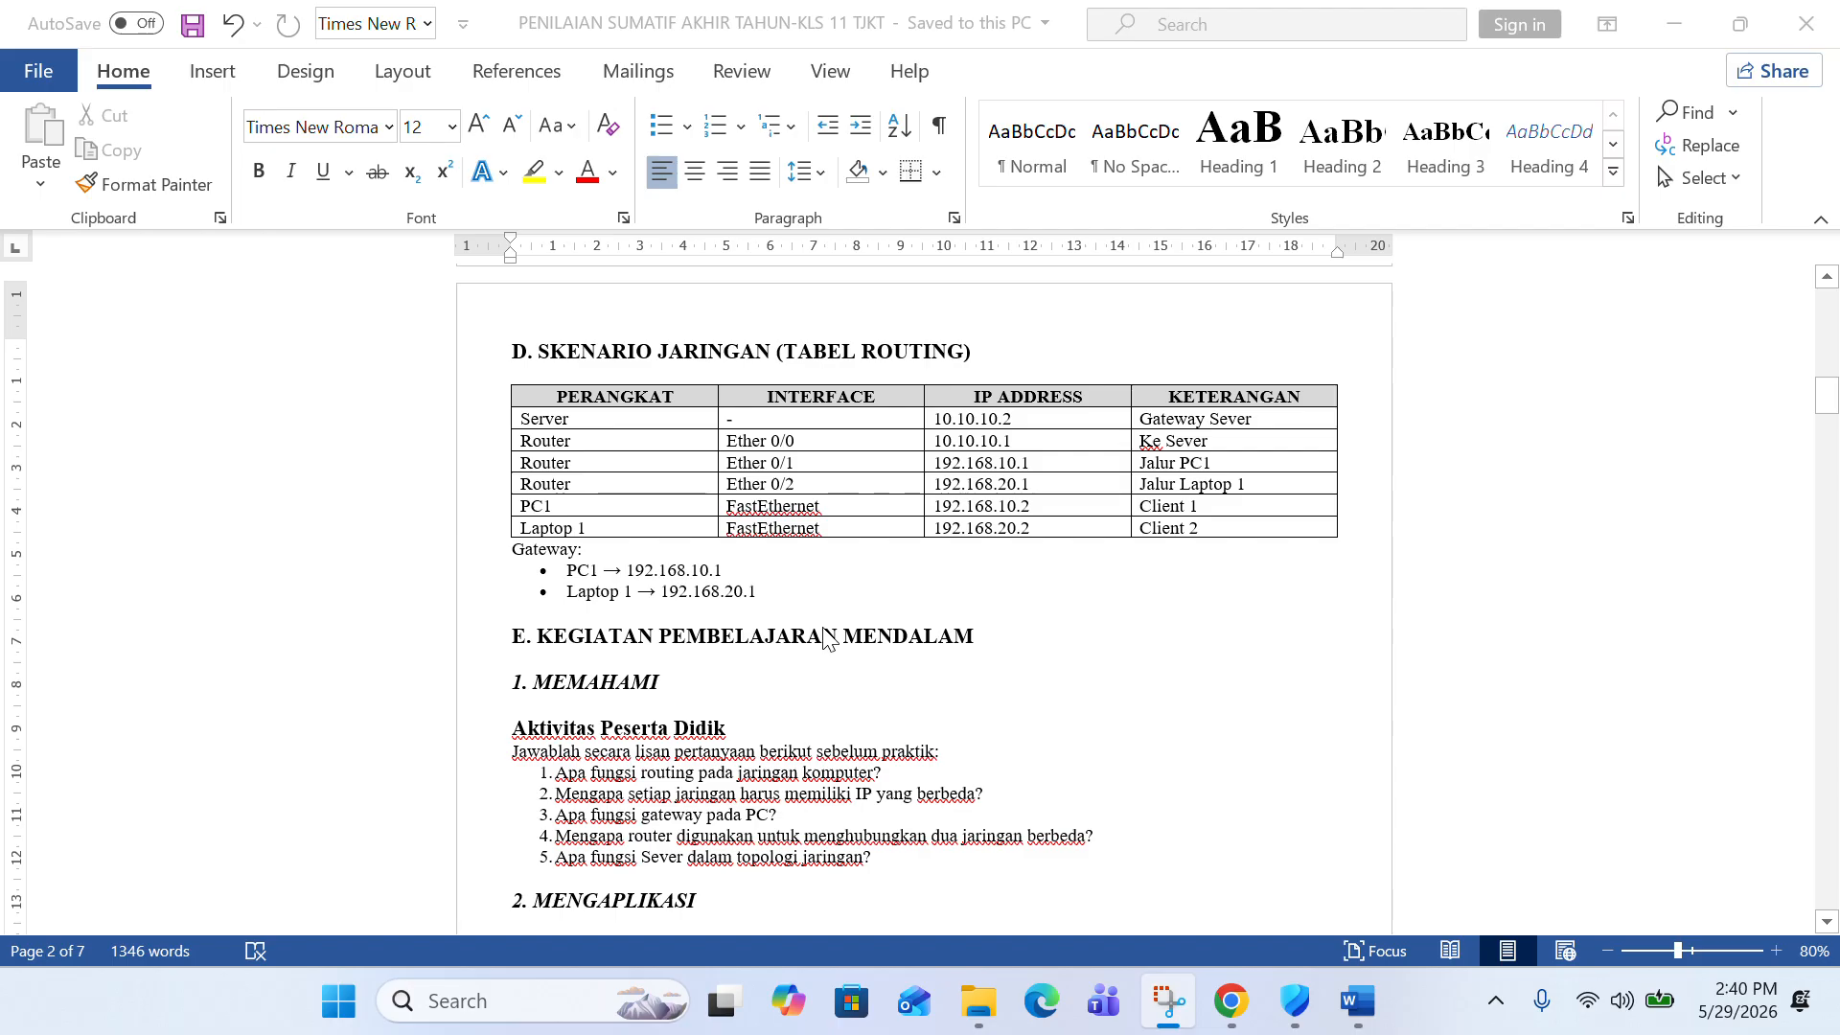
# - Review the worksheet's network topology illustration, the routing table with its gateways, and the oral questions under MEMAHAMI
pyautogui.scroll(6, 826, 639)
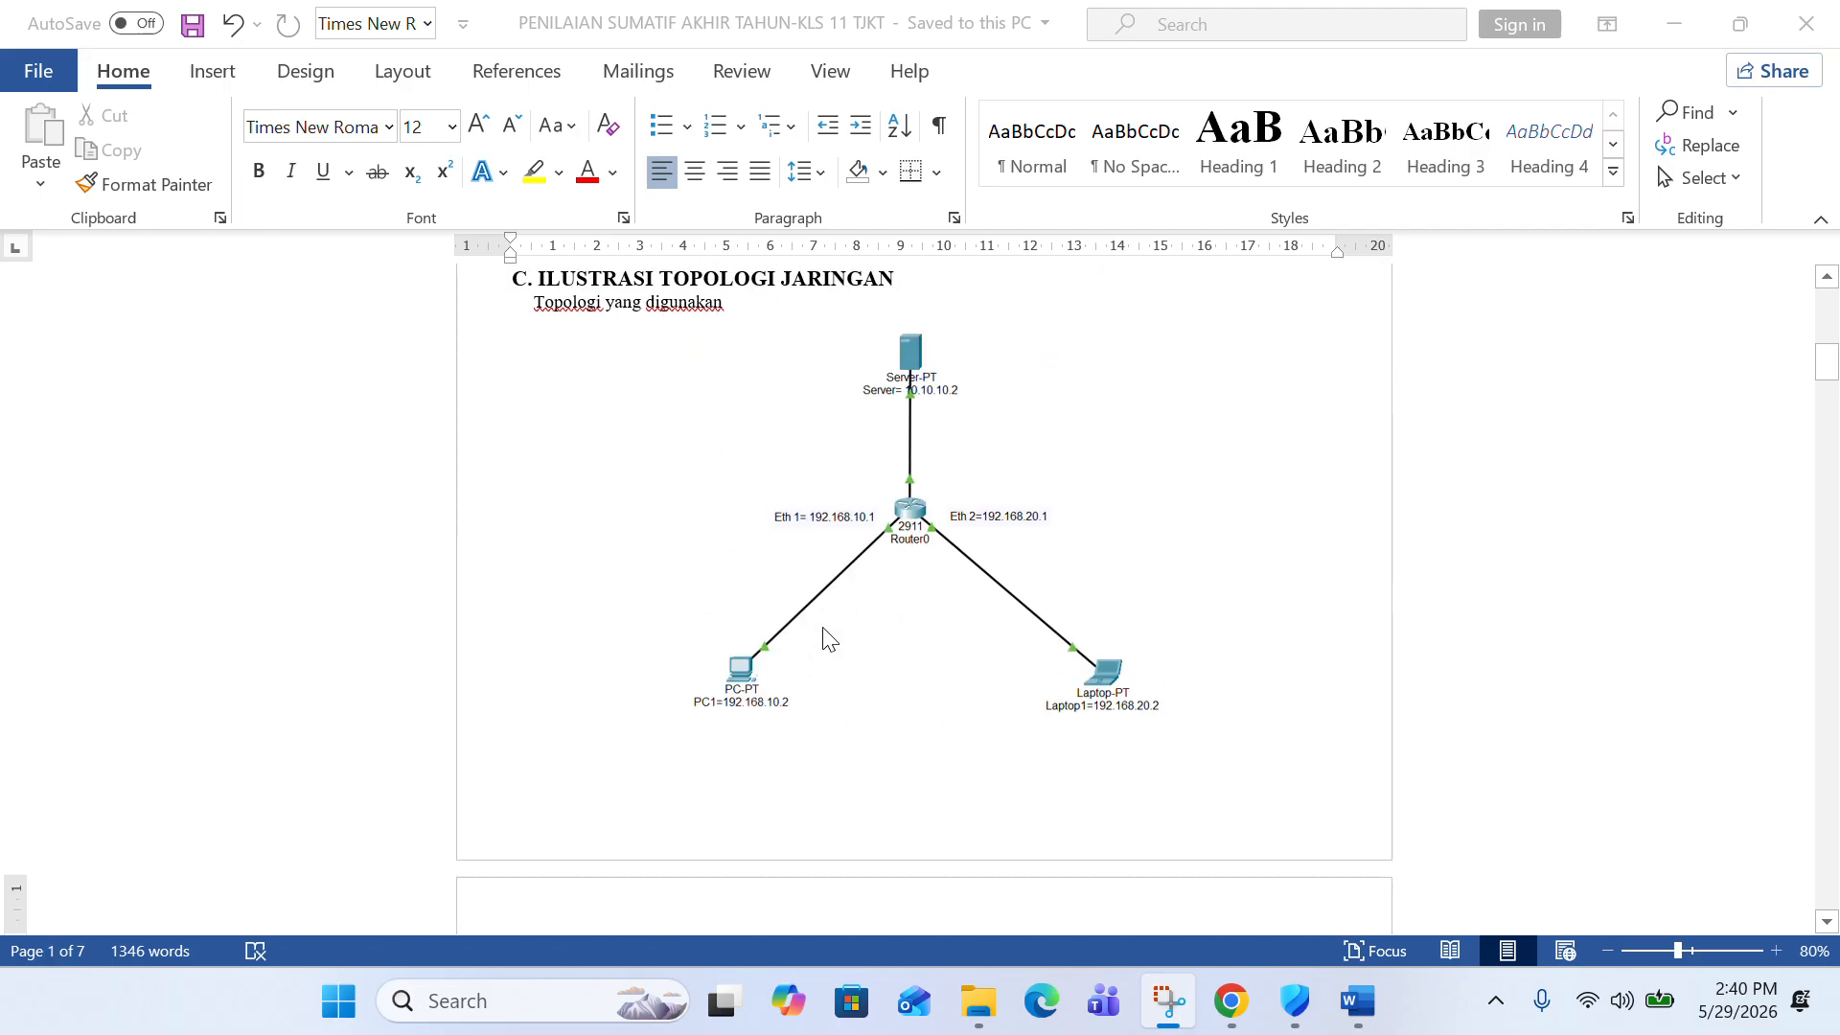
pyautogui.scroll(-1, 826, 639)
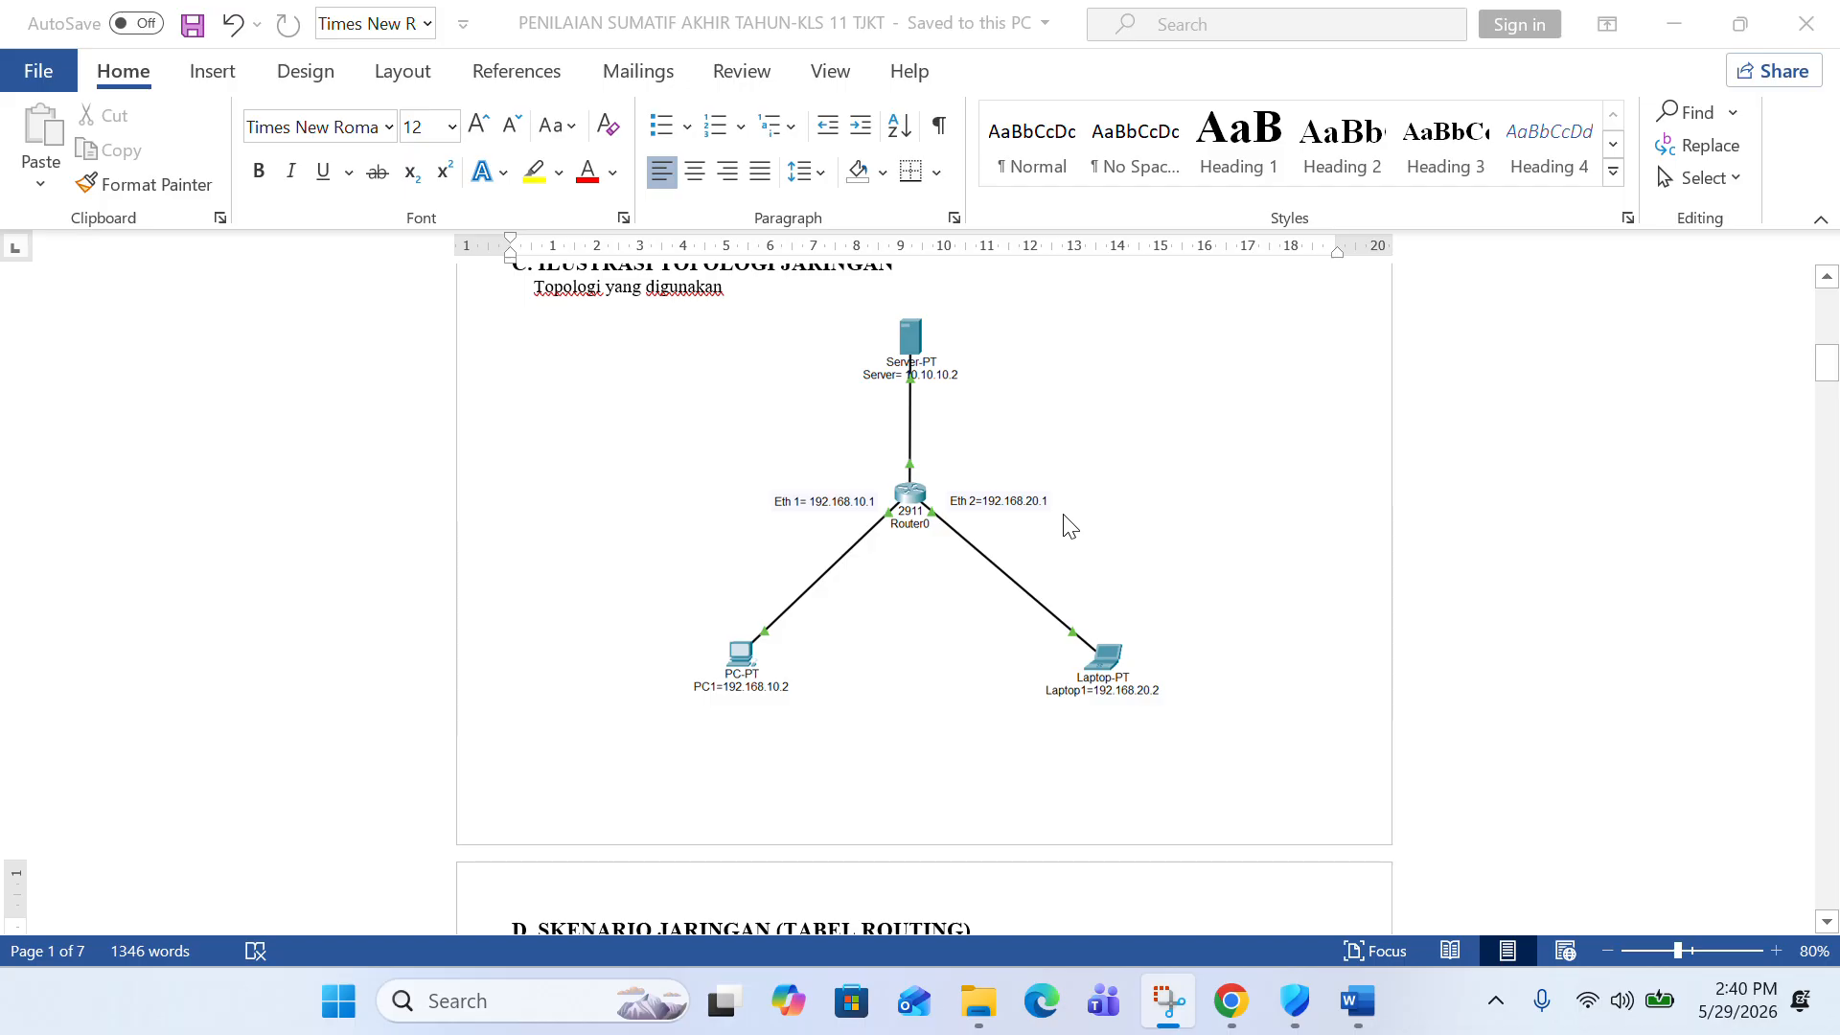
pyautogui.scroll(-5, 863, 705)
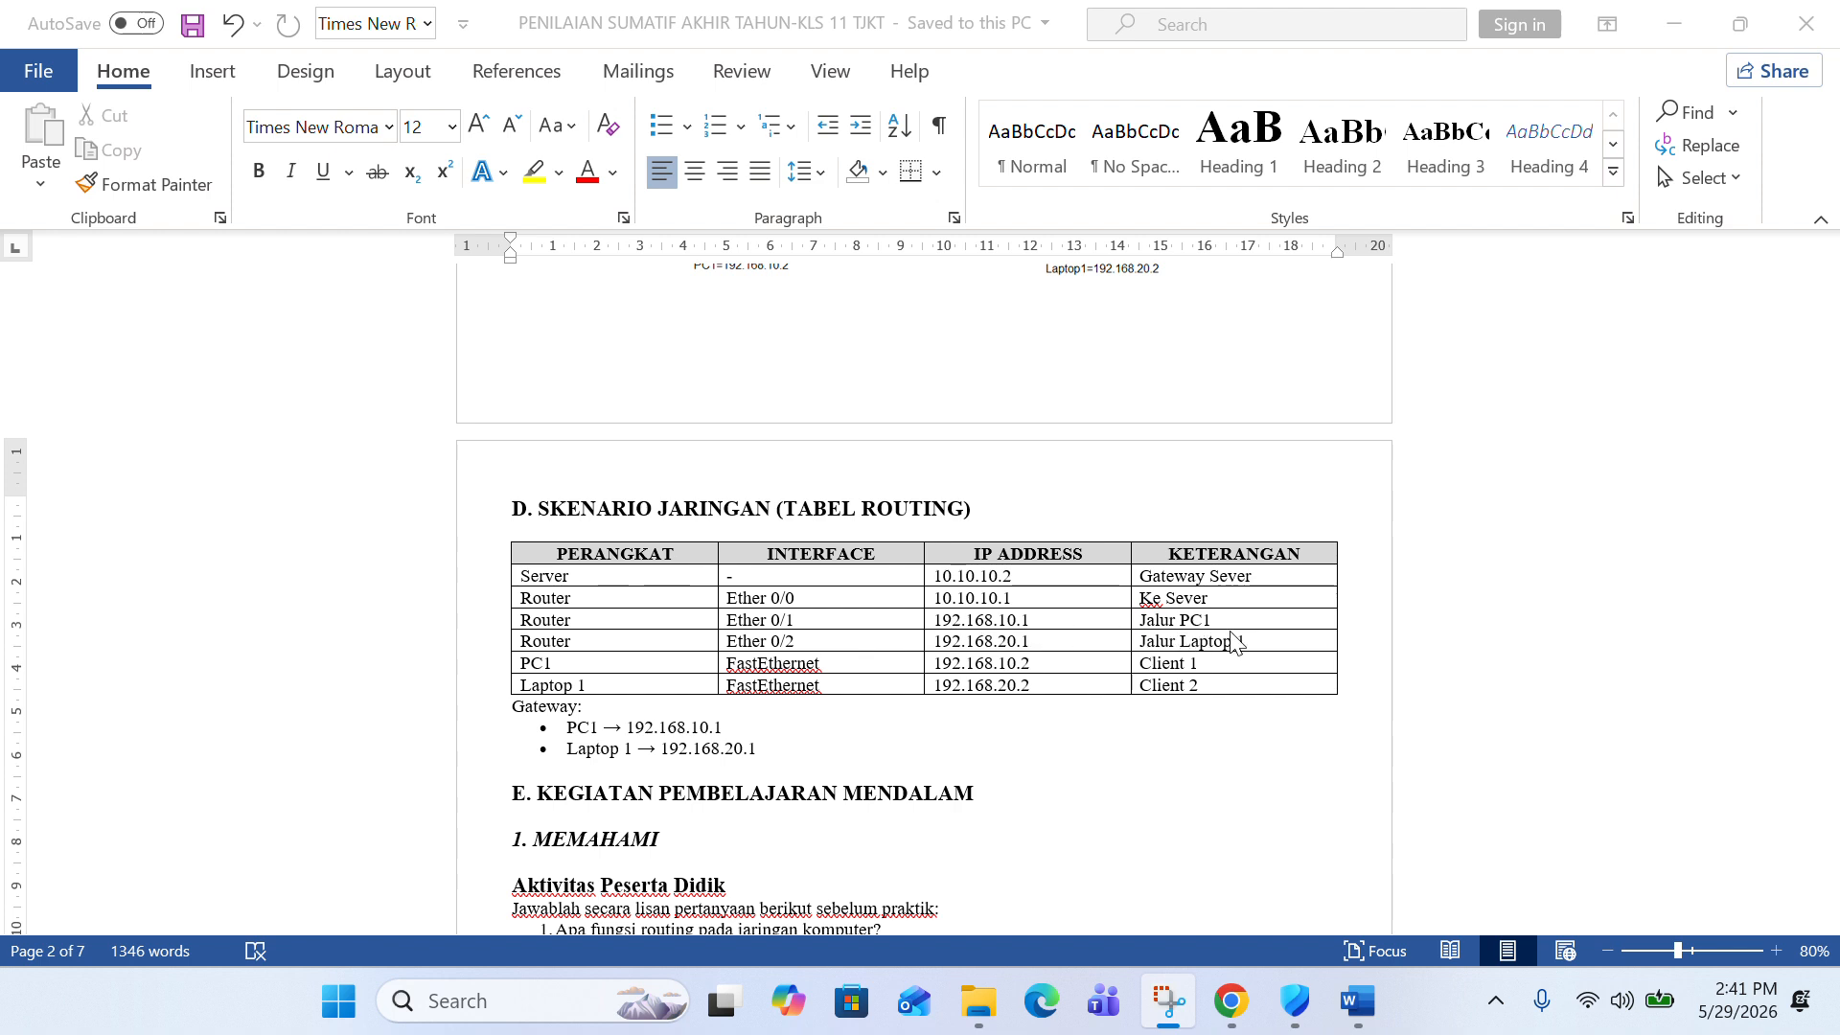
pyautogui.scroll(-2, 983, 725)
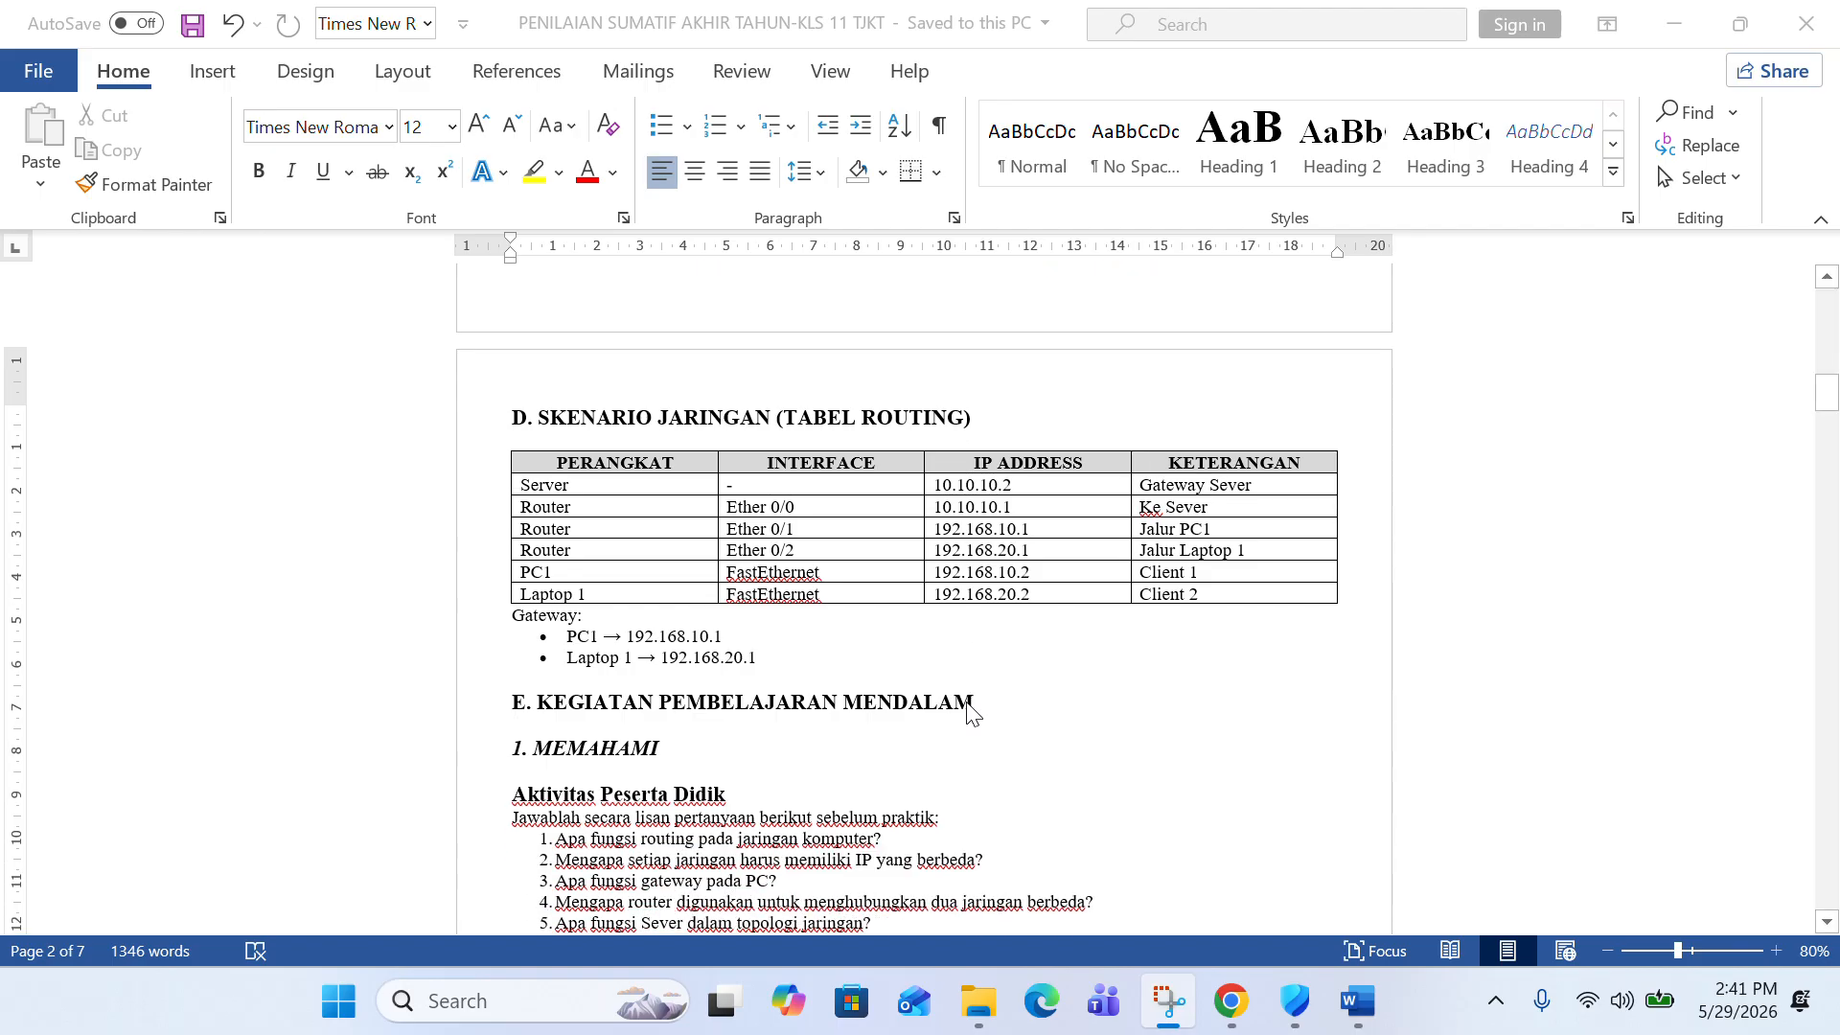
pyautogui.scroll(-2, 970, 716)
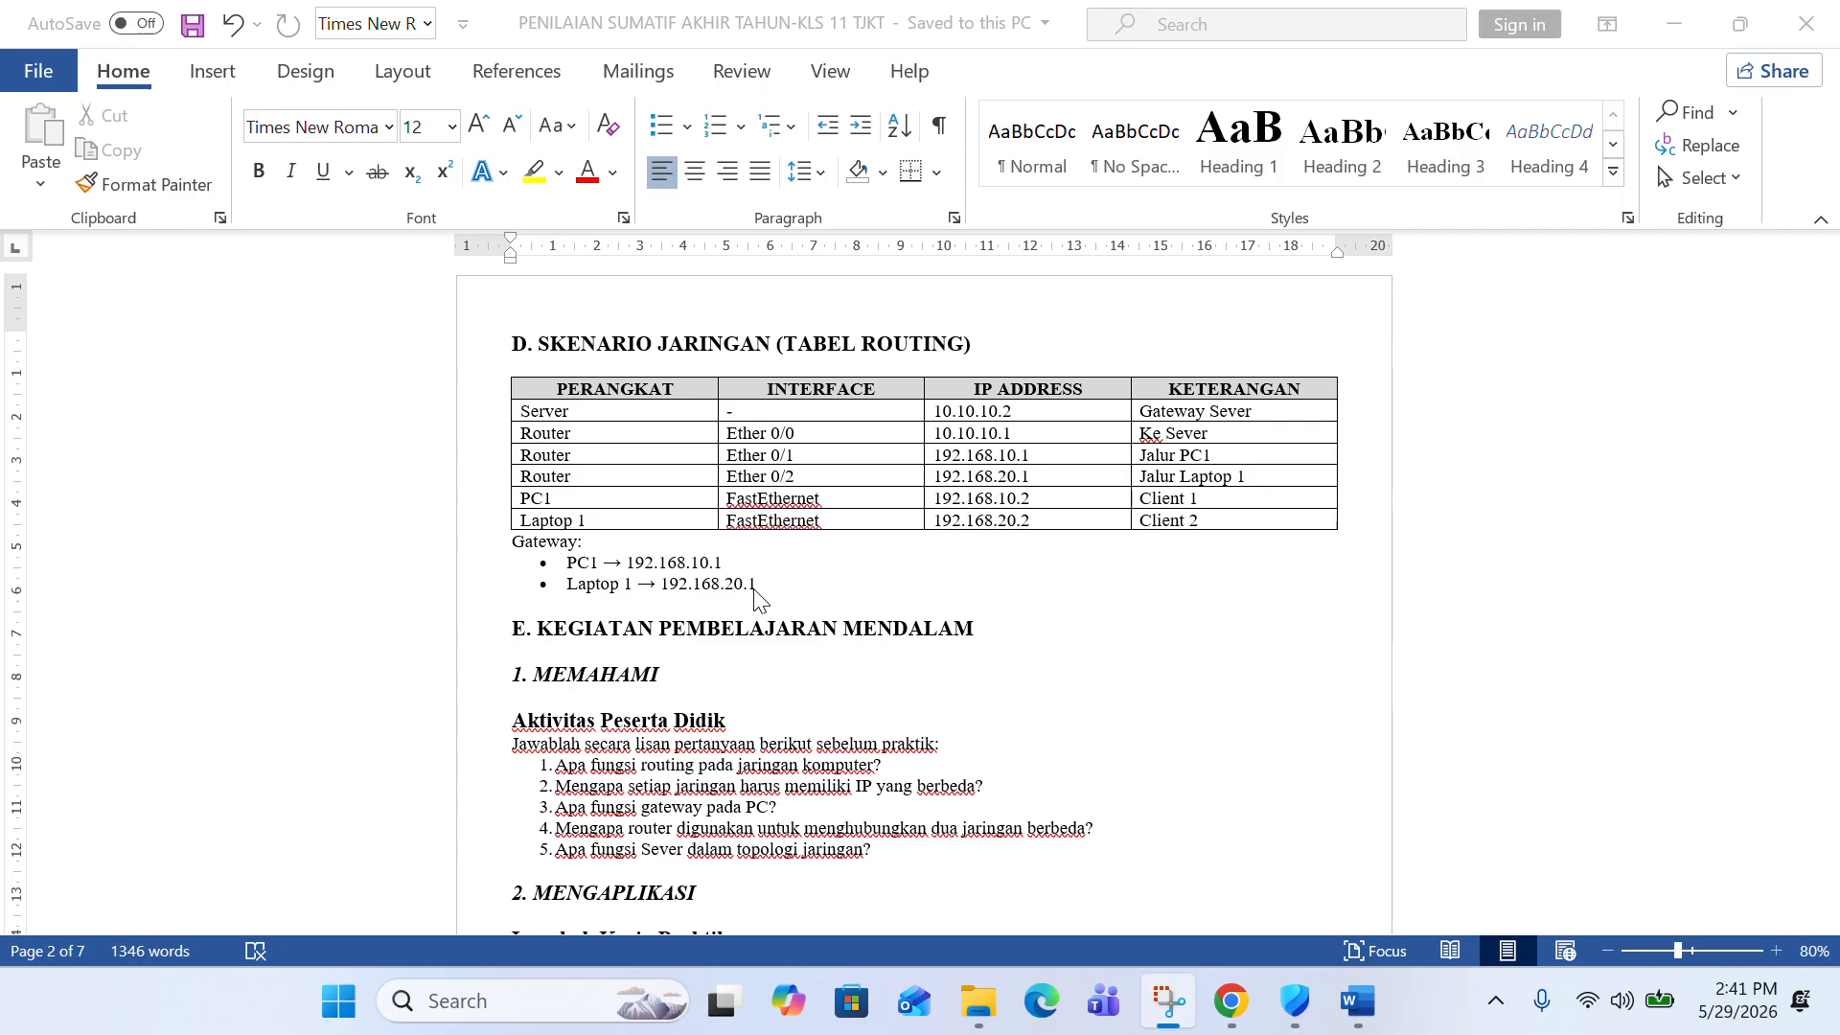
pyautogui.scroll(-3, 757, 599)
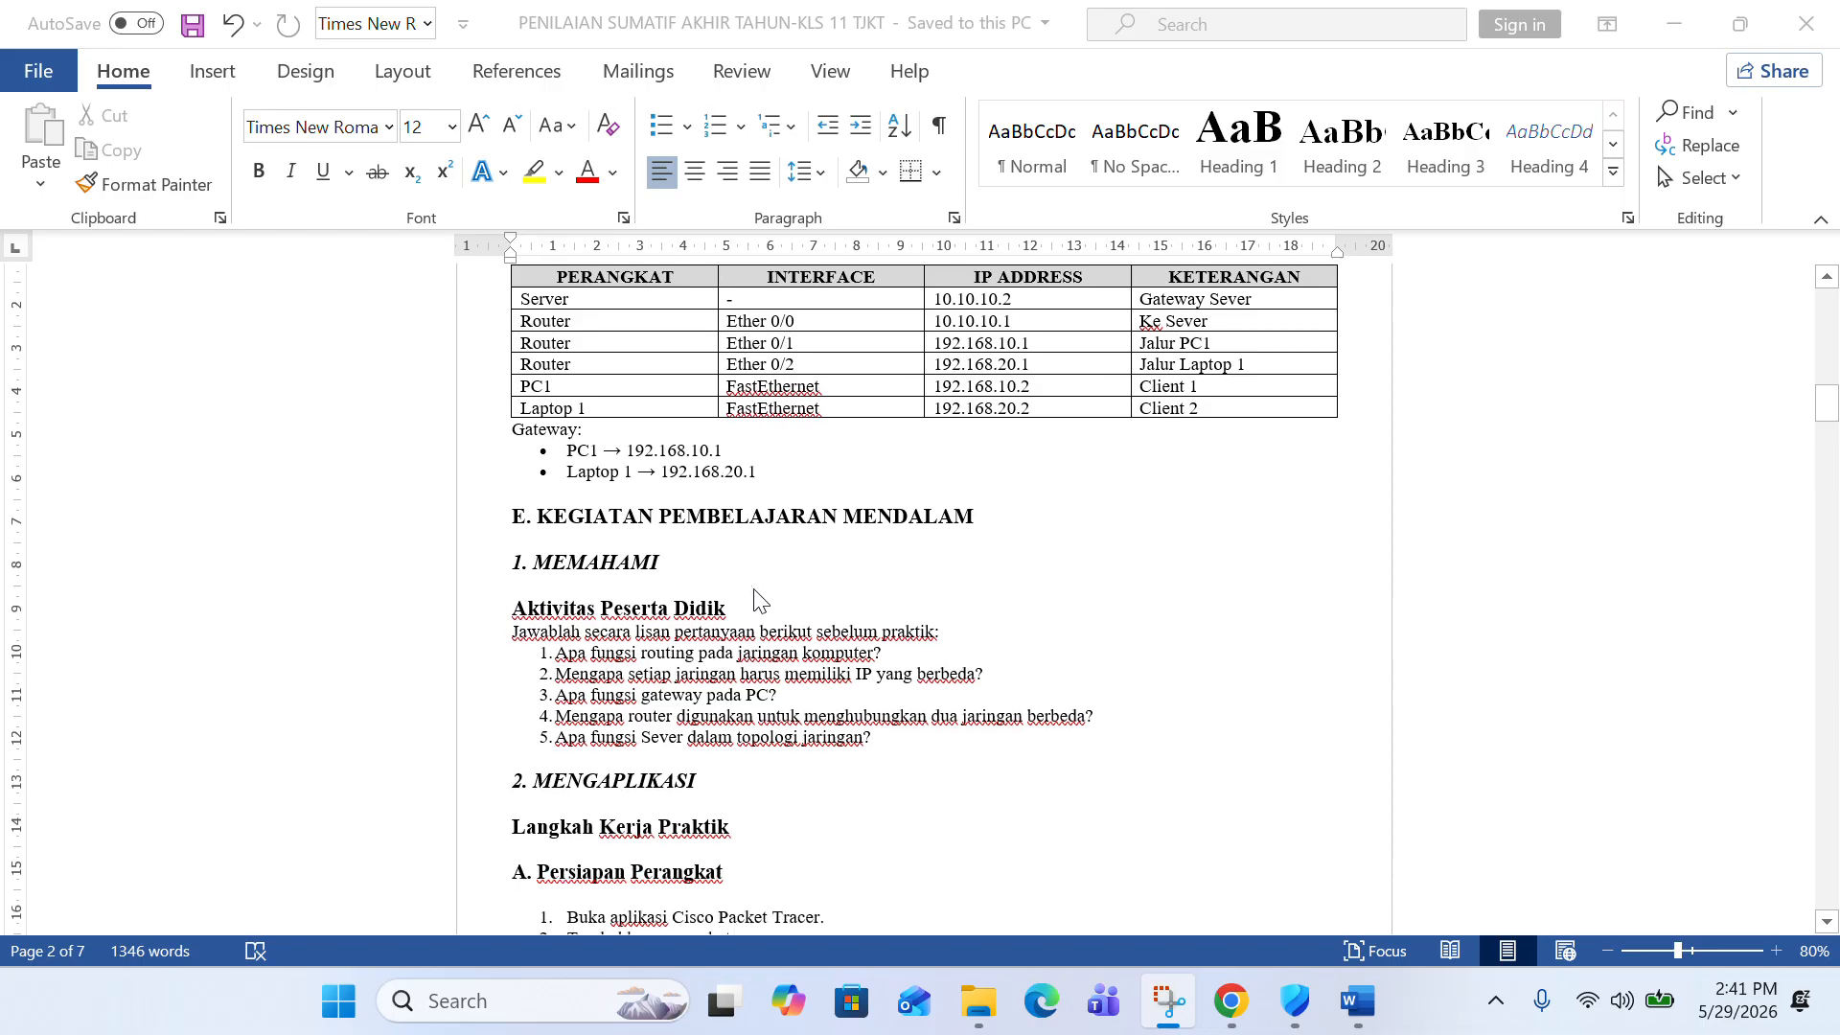
pyautogui.scroll(-3, 757, 599)
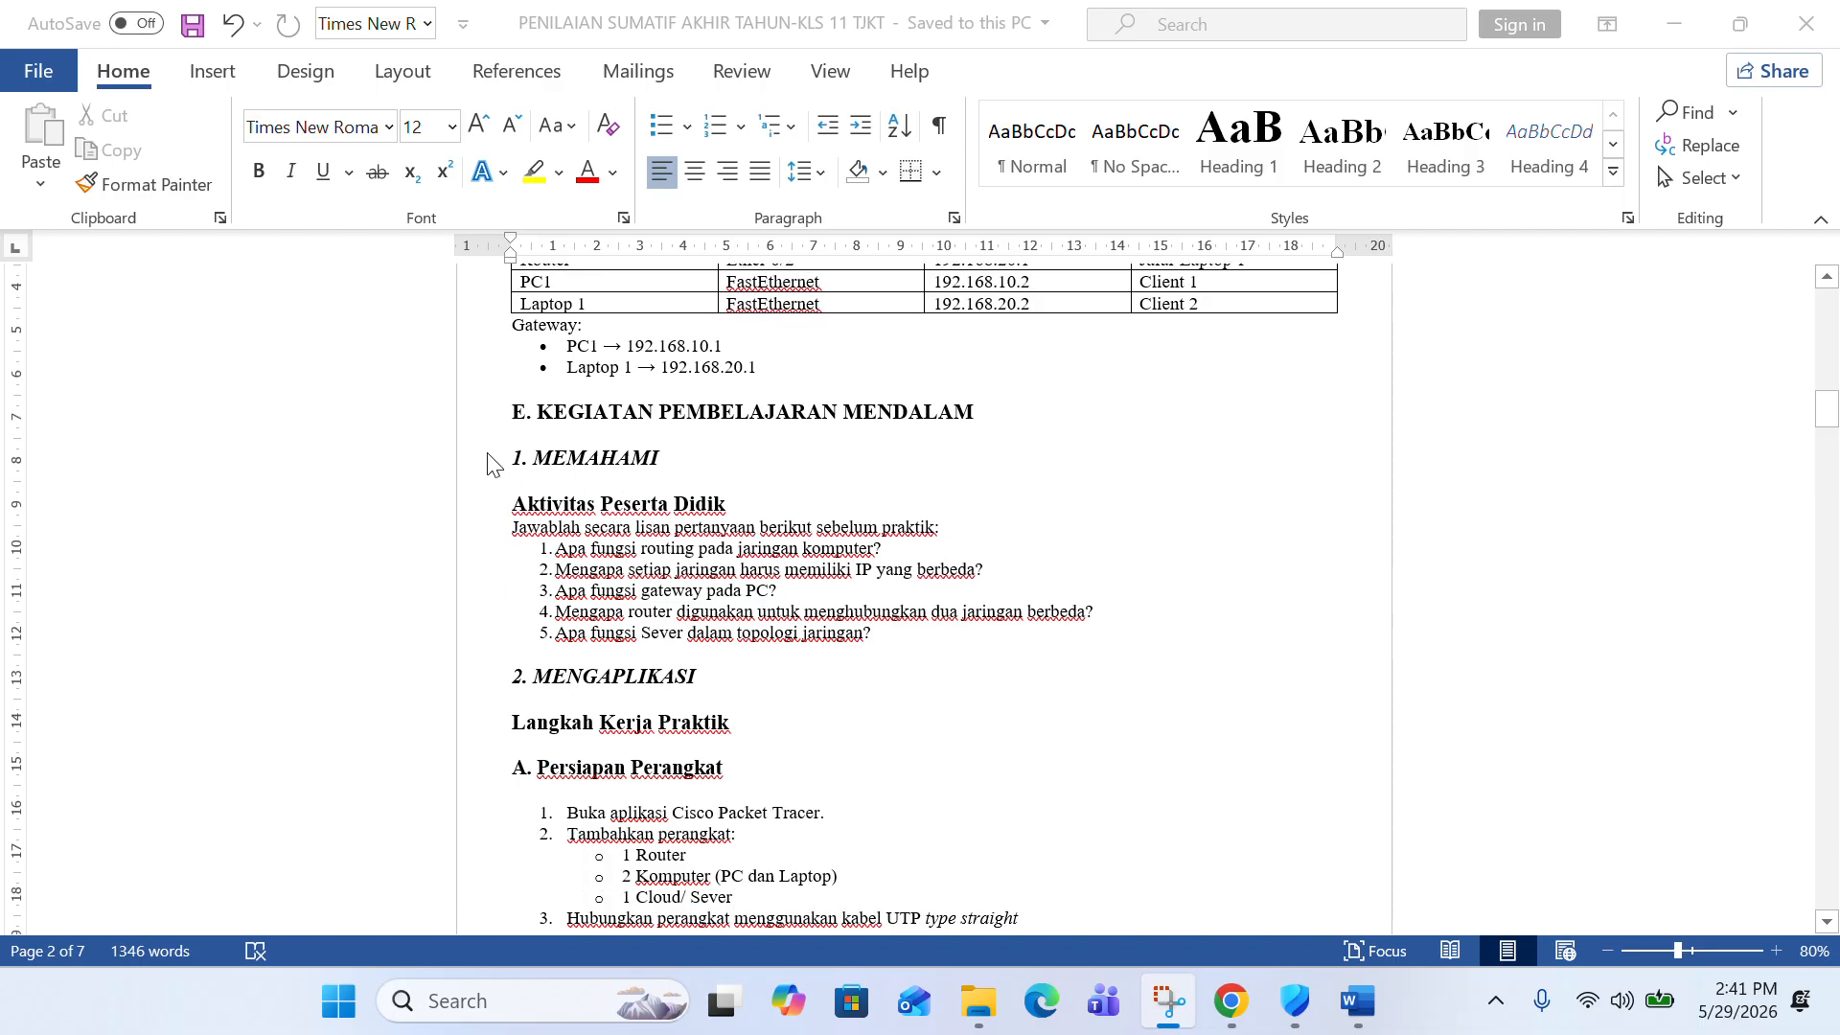
pyautogui.scroll(-1, 579, 537)
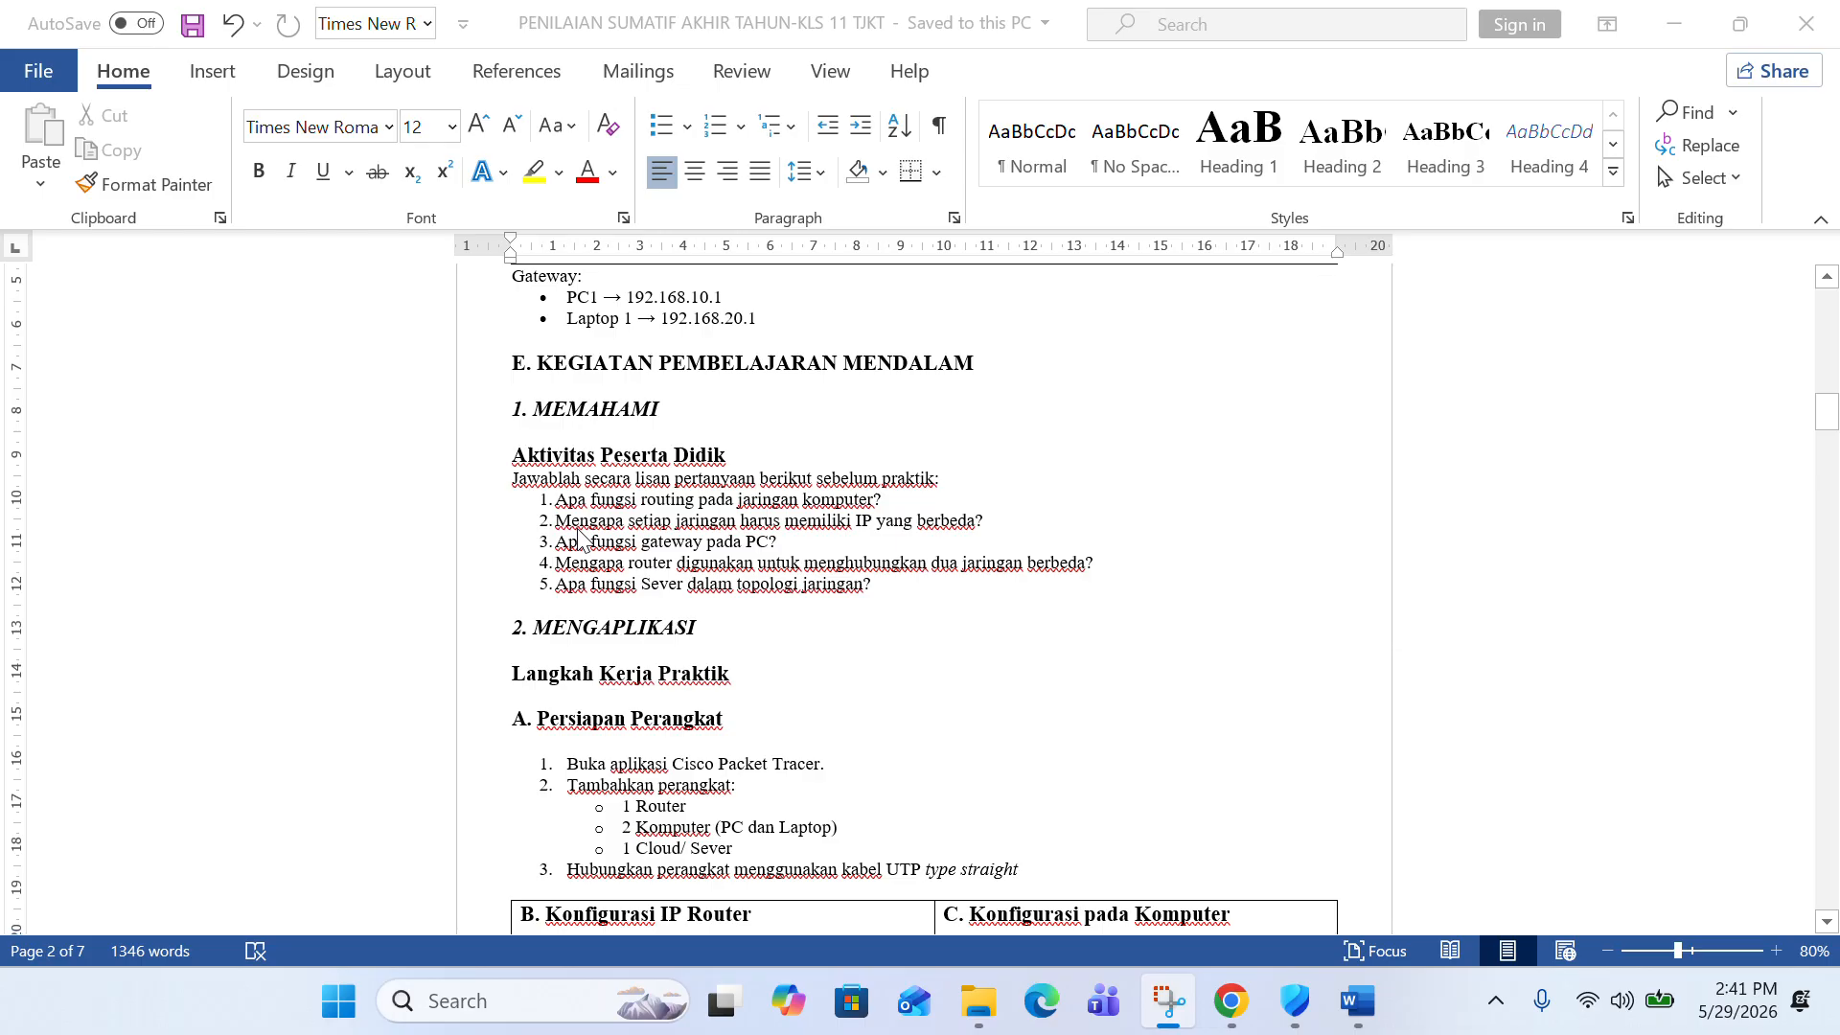
pyautogui.scroll(-1, 579, 537)
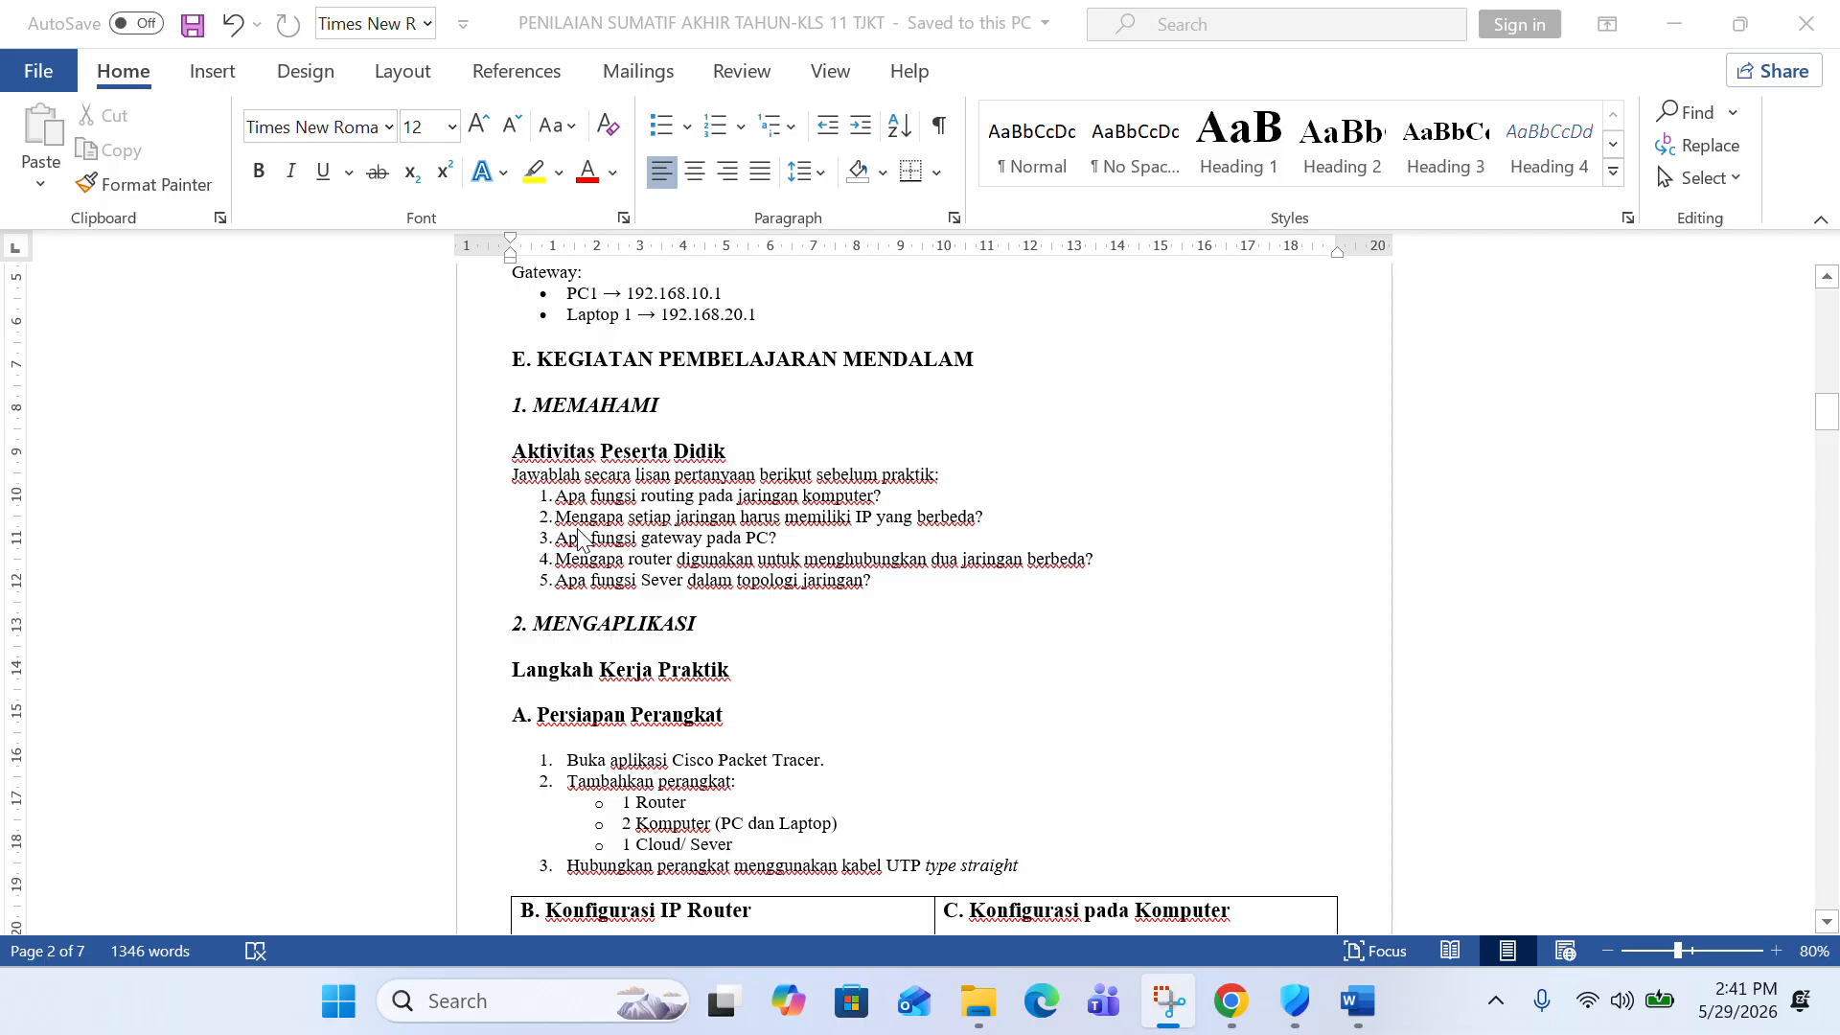
# - Review the practical steps under MENGAPLIKASI, covering device preparation, router and computer IP configuration, the default route, and the ping tests
pyautogui.scroll(-6, 579, 537)
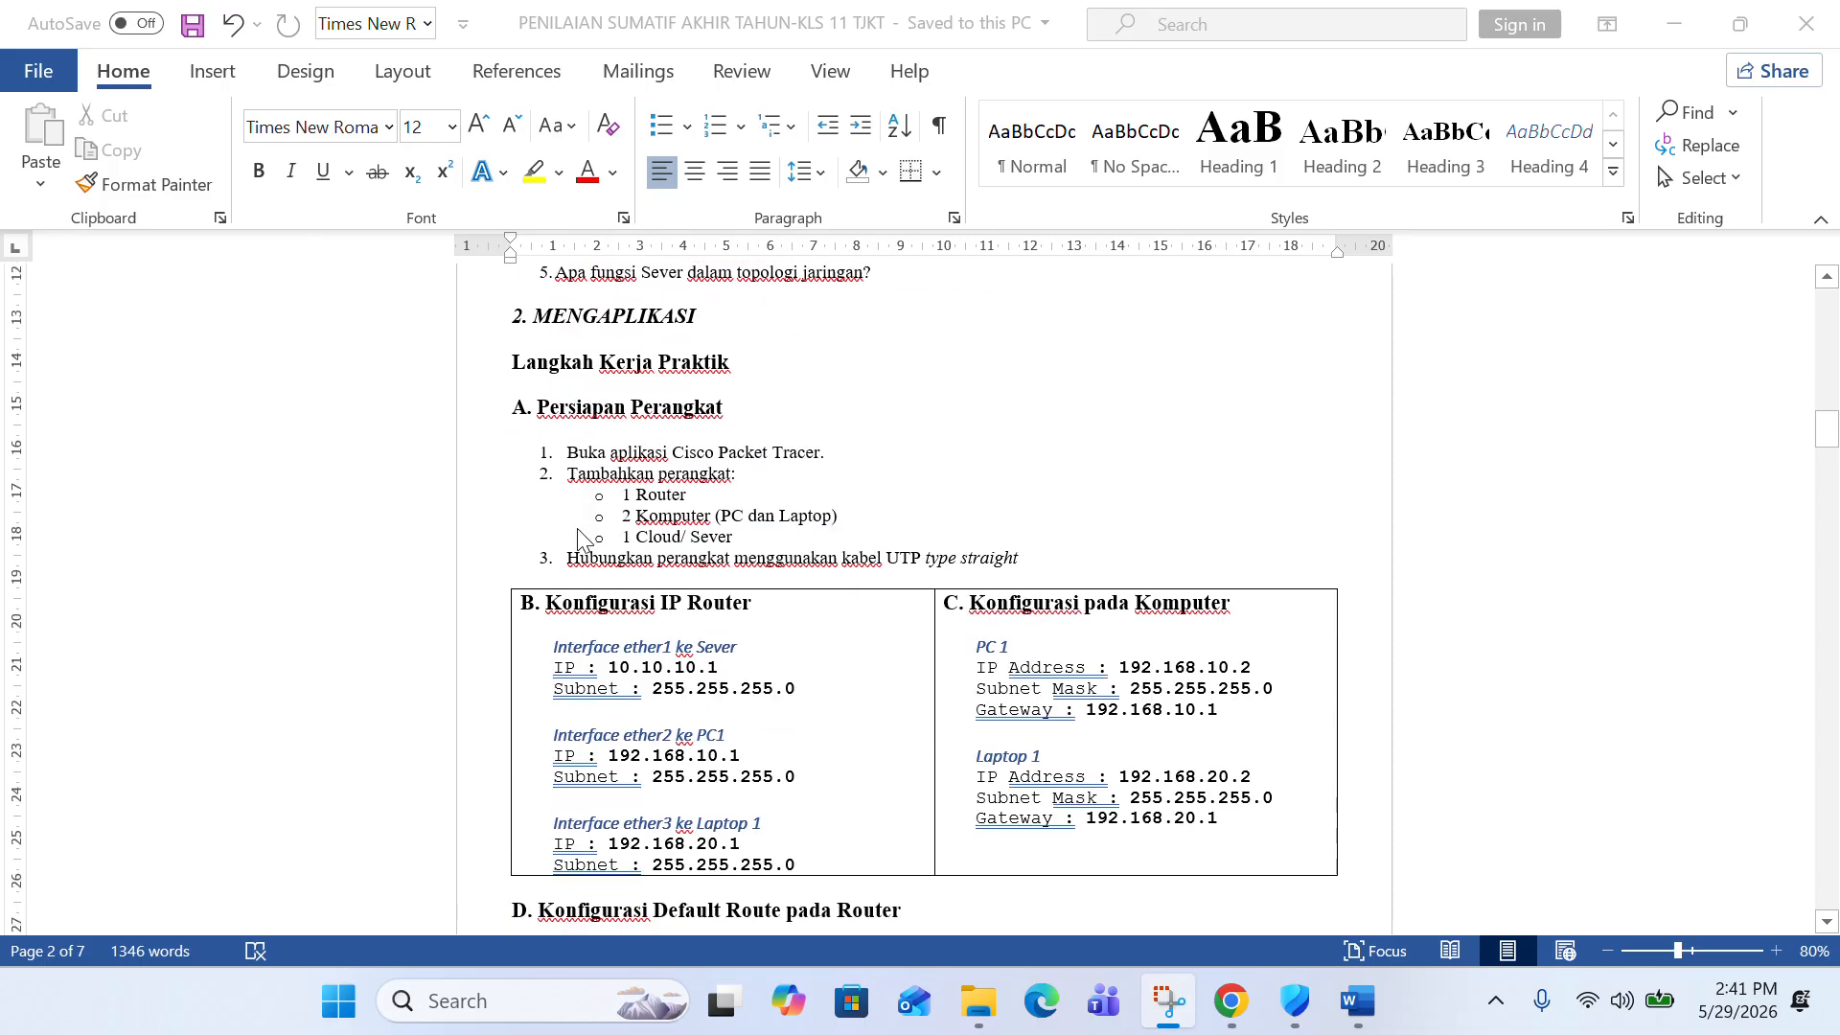
pyautogui.scroll(-1, 579, 537)
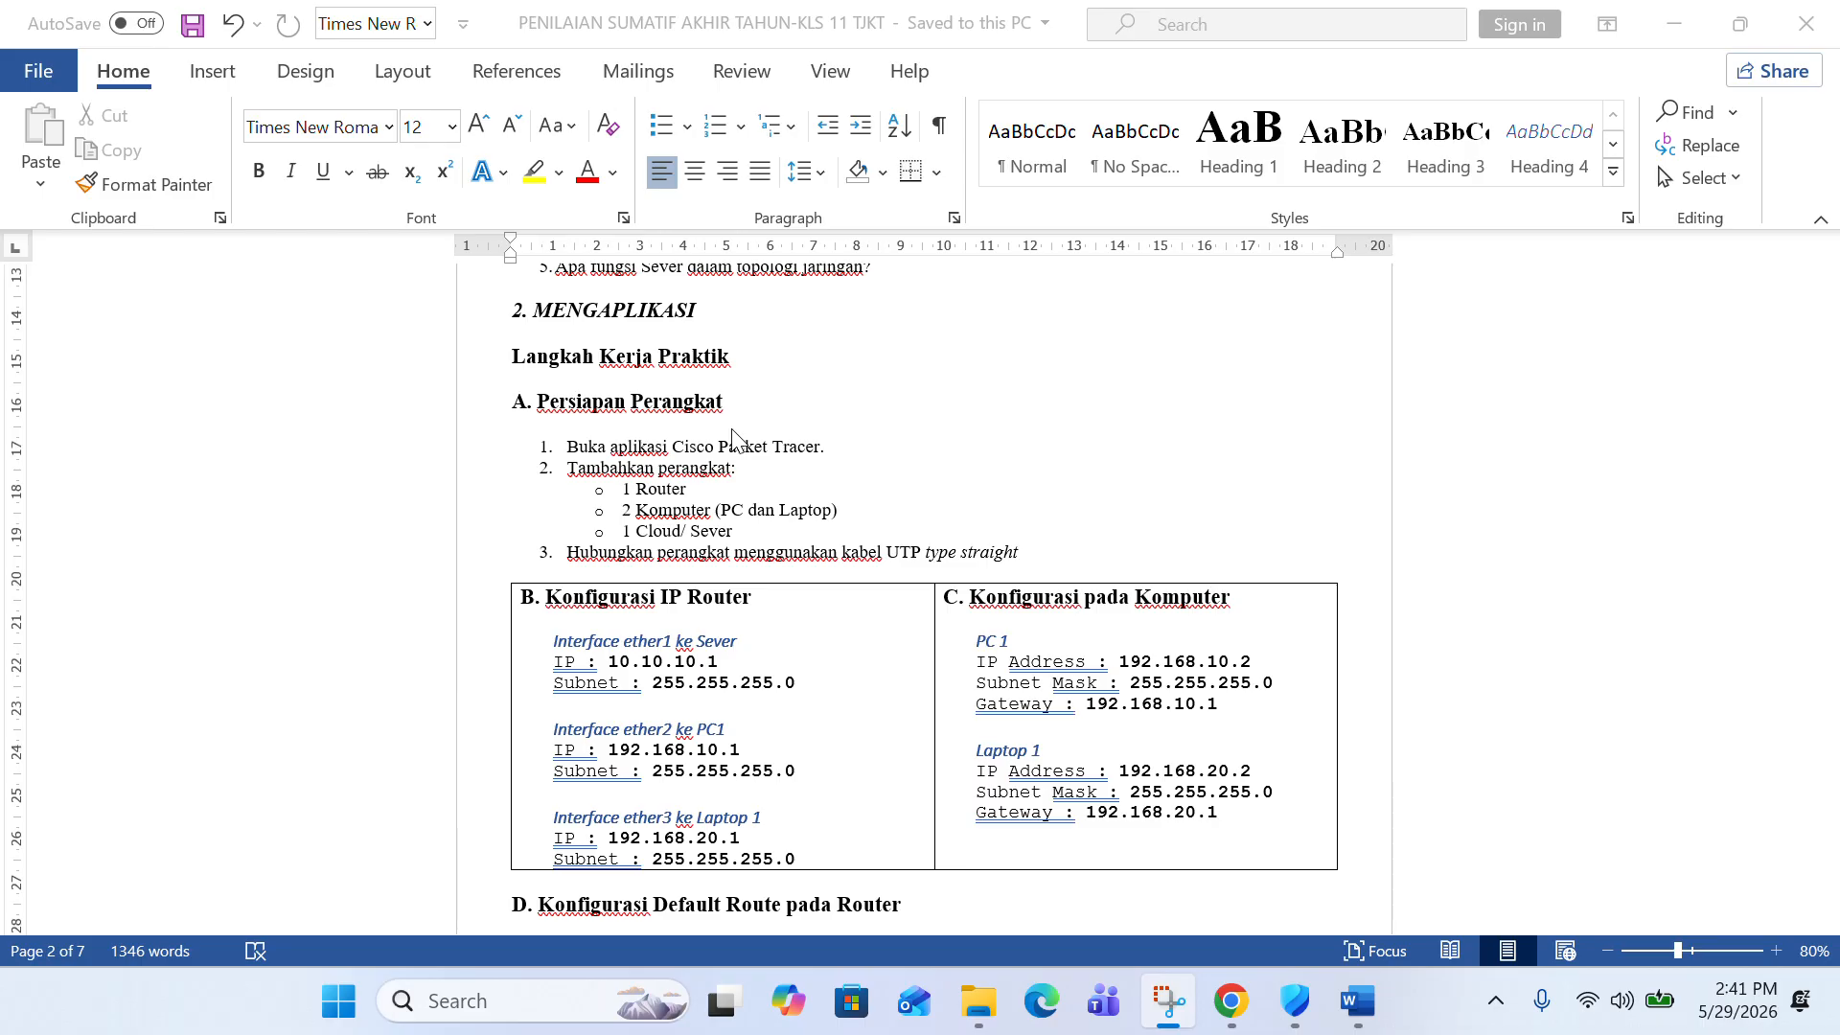
pyautogui.scroll(-2, 733, 441)
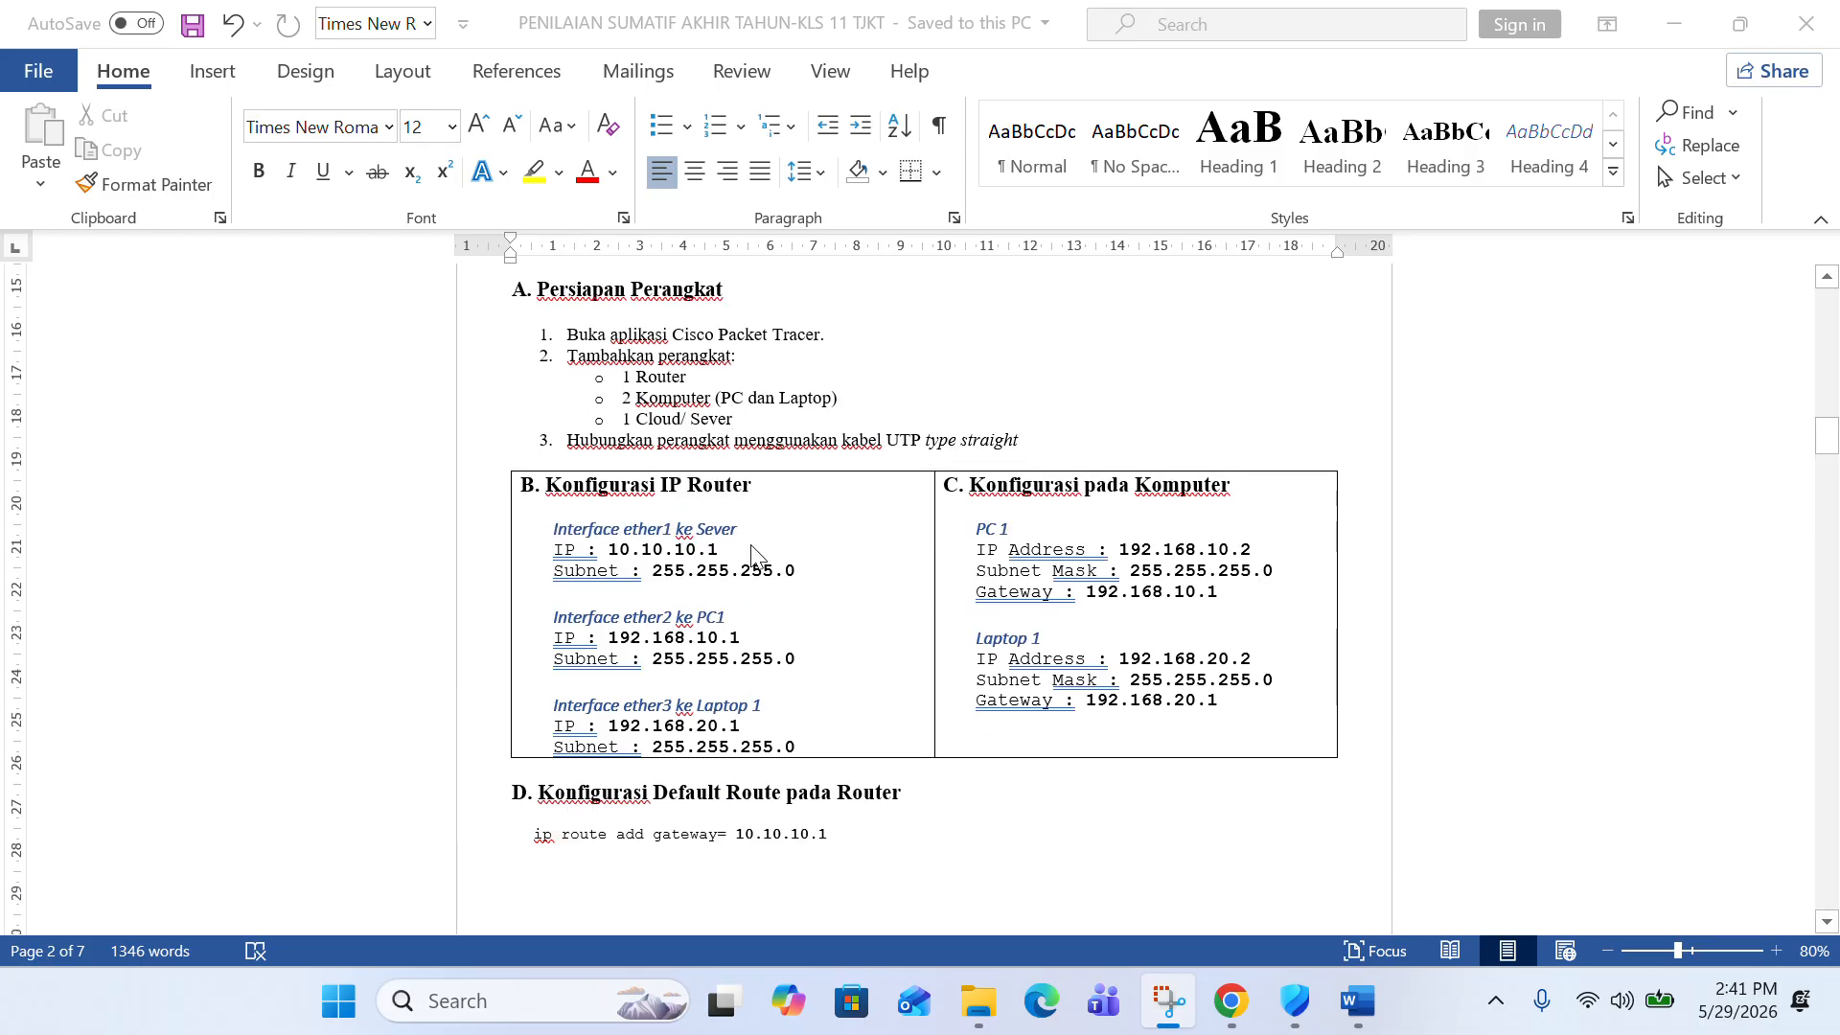
pyautogui.scroll(-10, 758, 556)
pyautogui.scroll(-2, 752, 552)
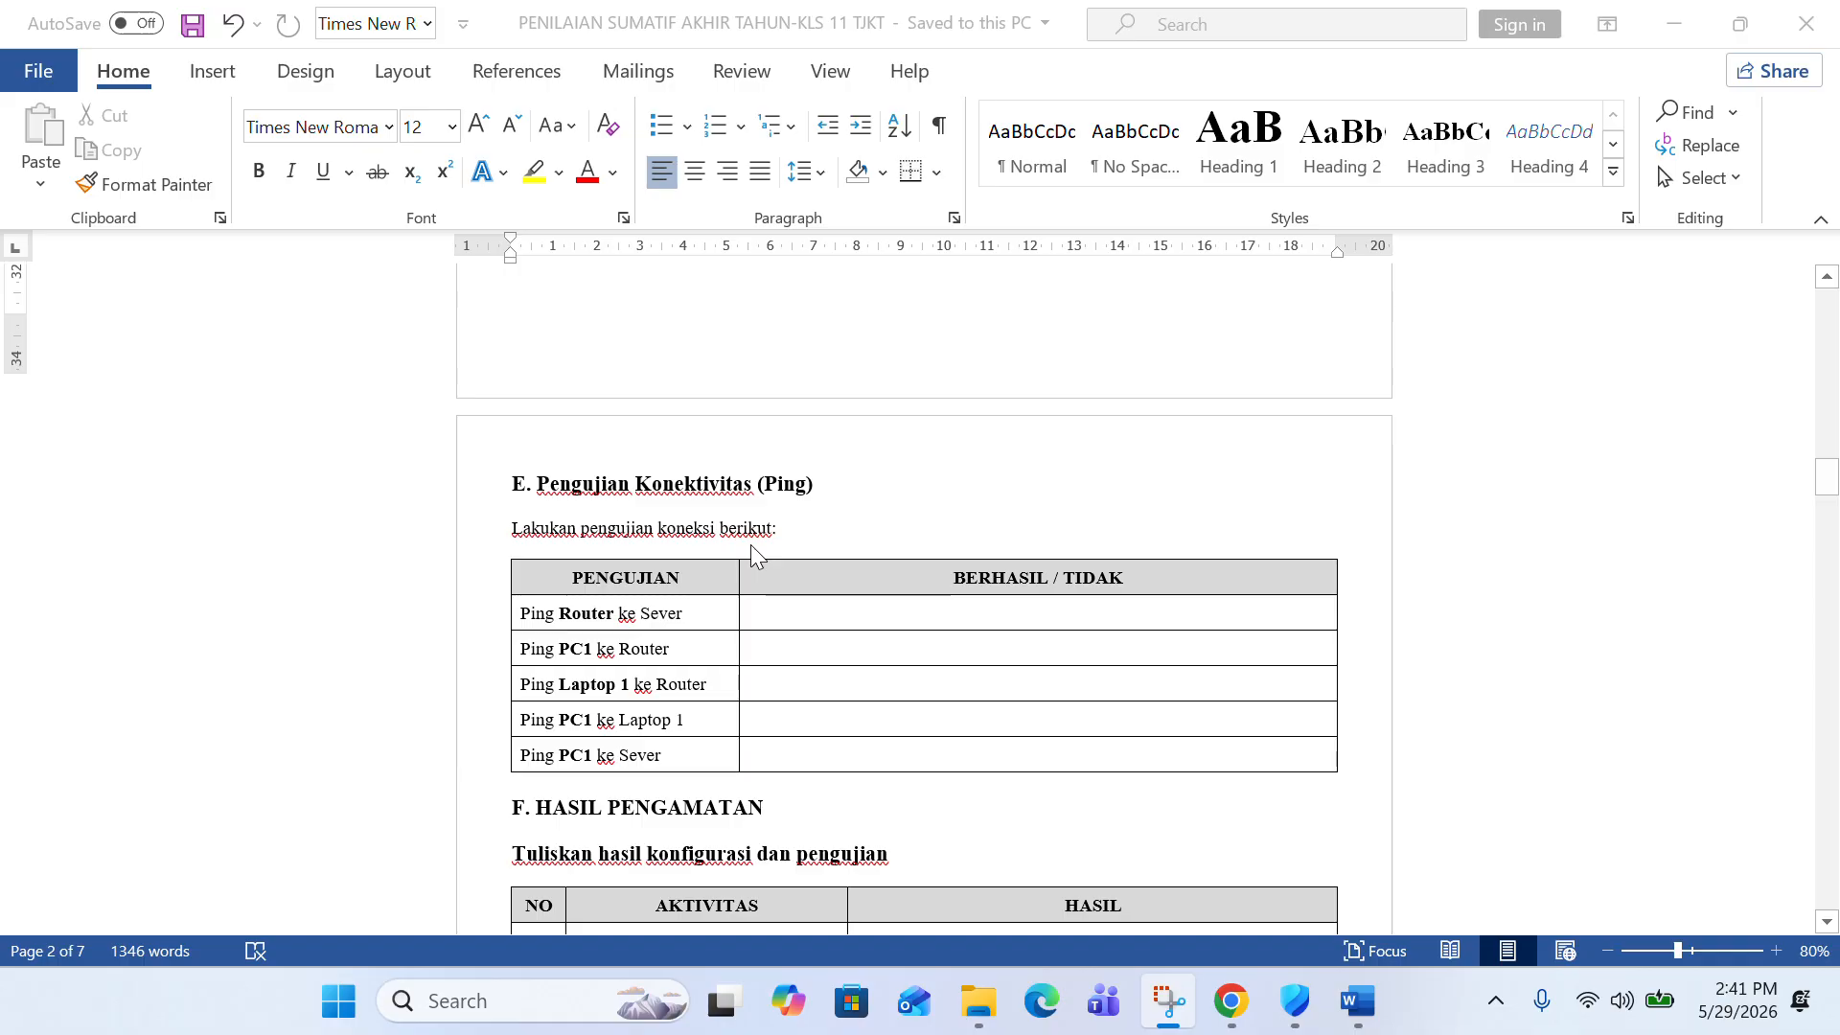
pyautogui.scroll(3, 753, 551)
pyautogui.scroll(6, 753, 551)
pyautogui.scroll(-20, 755, 554)
pyautogui.scroll(20, 756, 554)
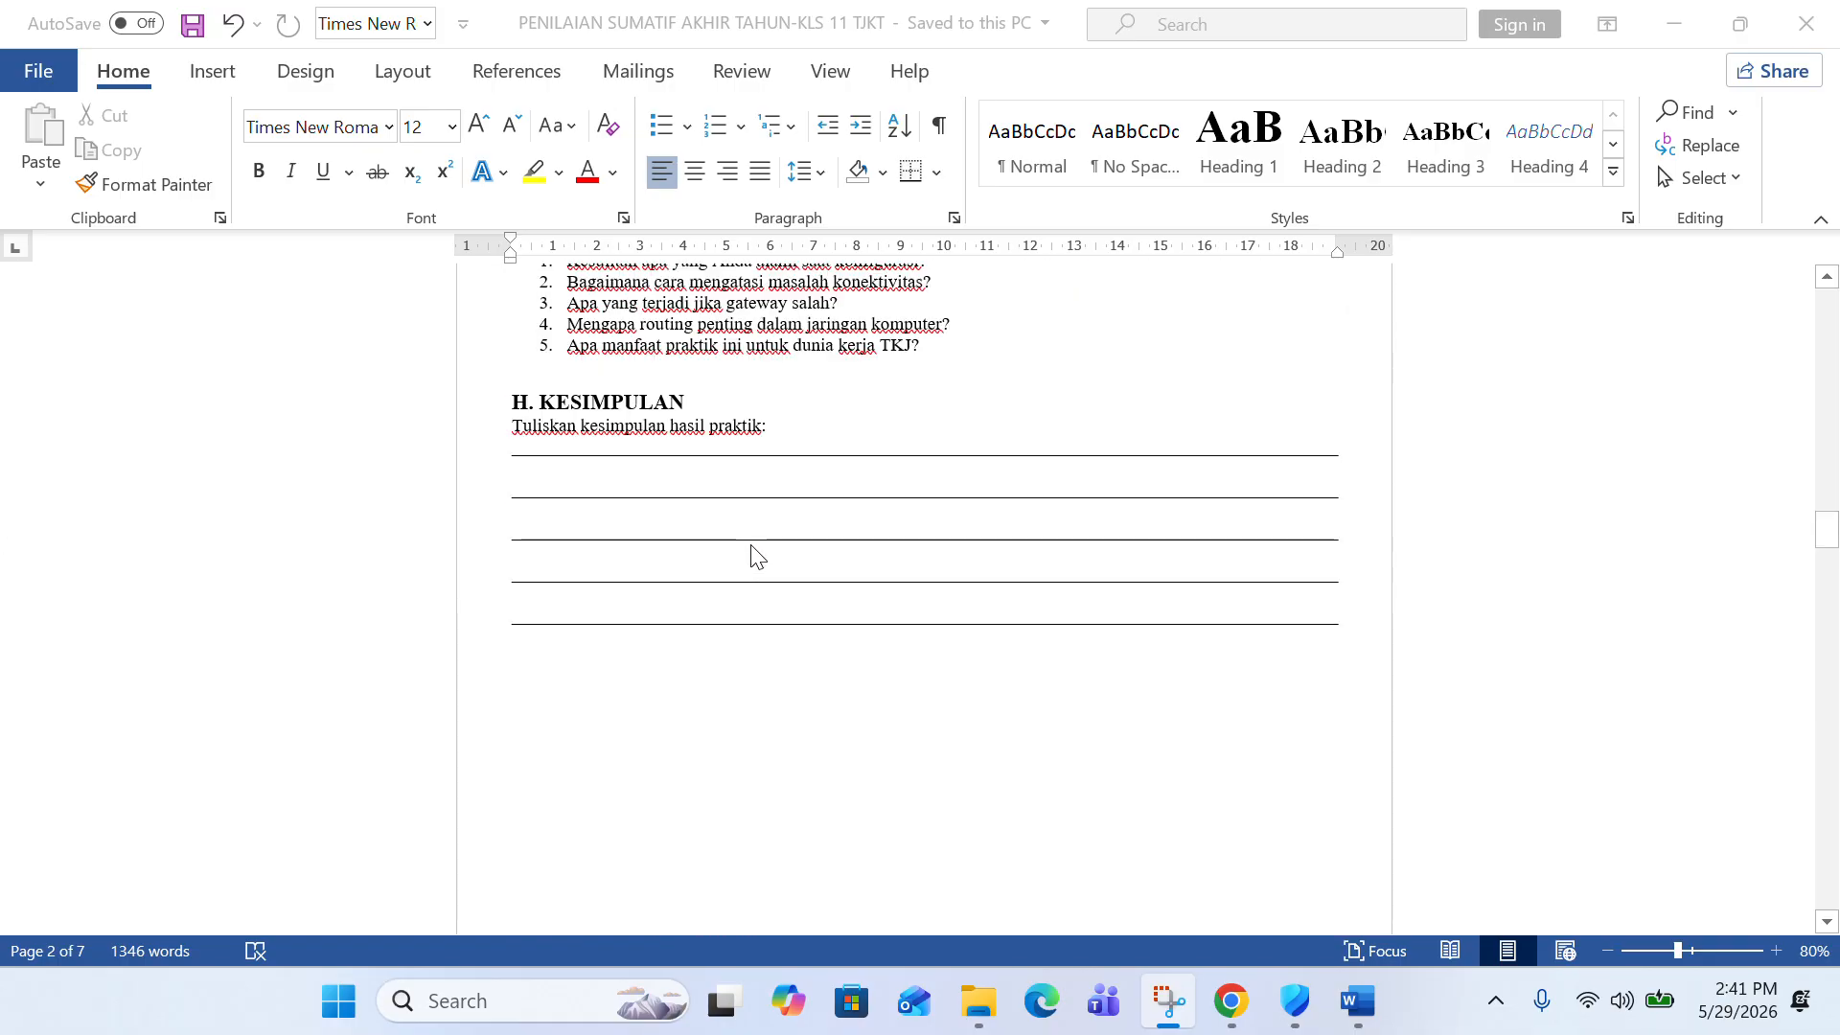
pyautogui.scroll(-2, 756, 554)
pyautogui.scroll(-2, 752, 551)
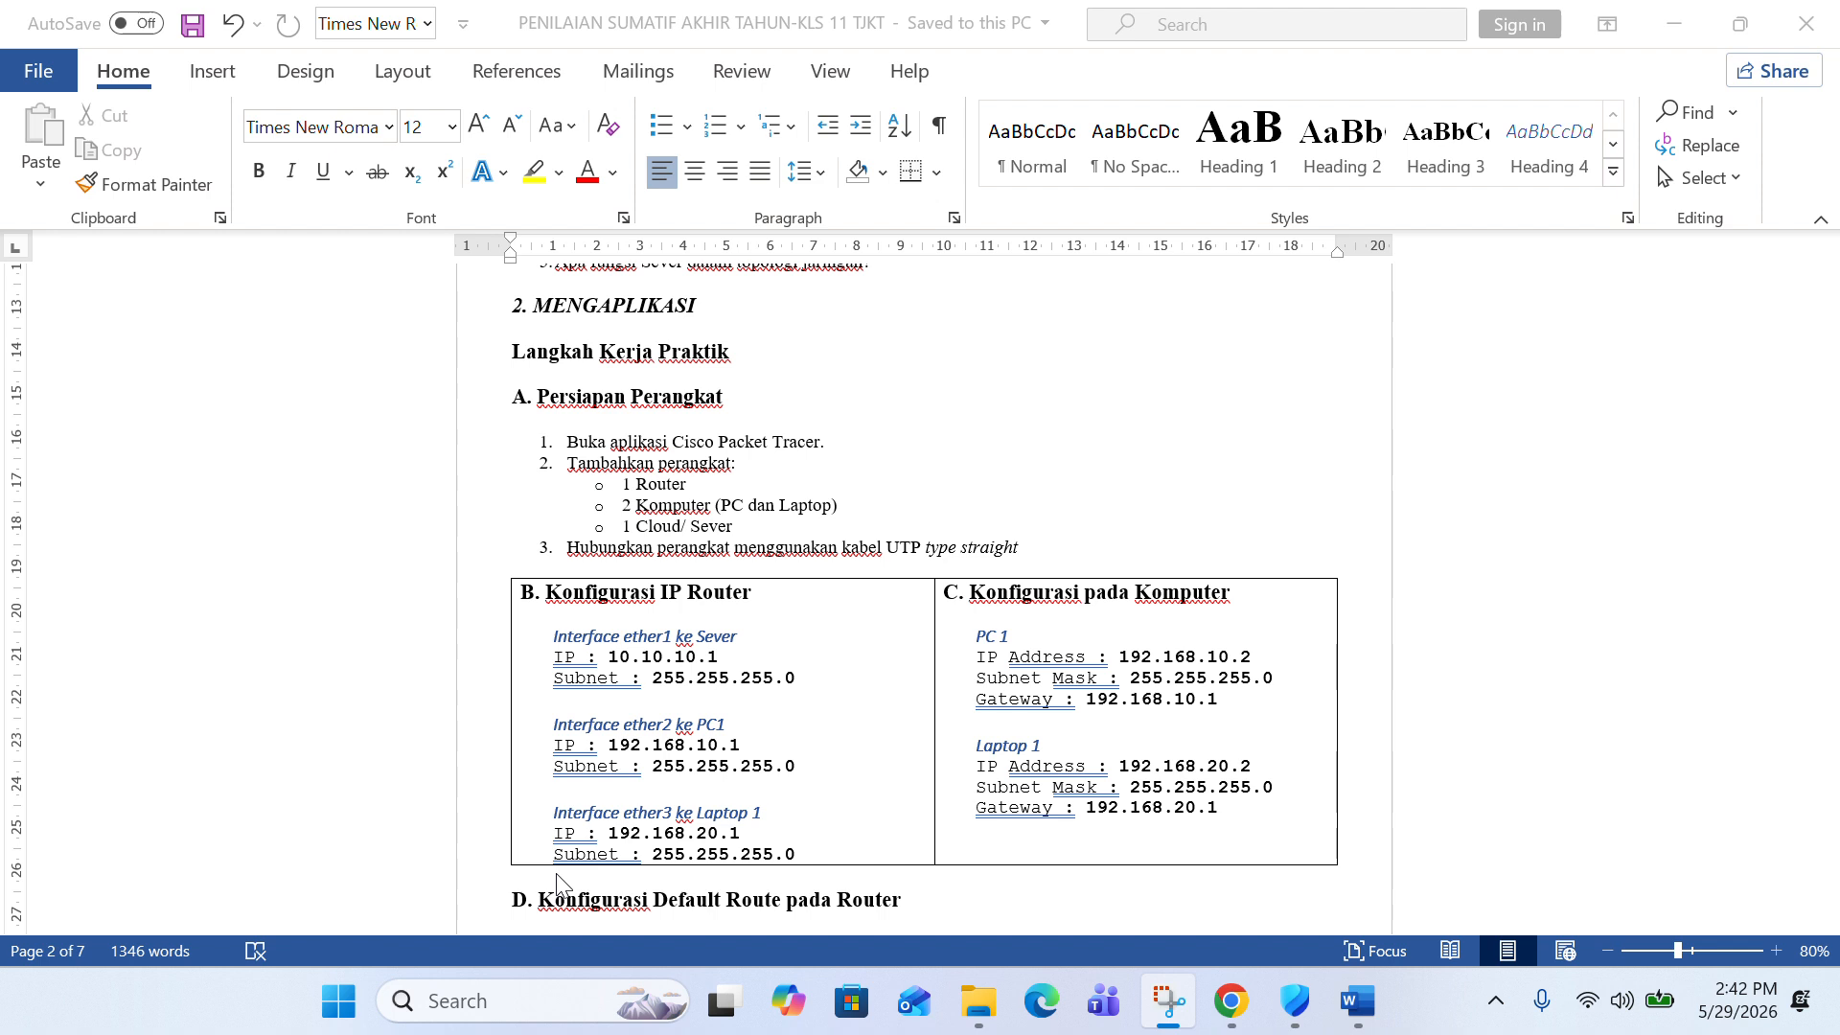
pyautogui.scroll(1, 602, 594)
pyautogui.scroll(-1, 604, 593)
pyautogui.scroll(-1, 604, 595)
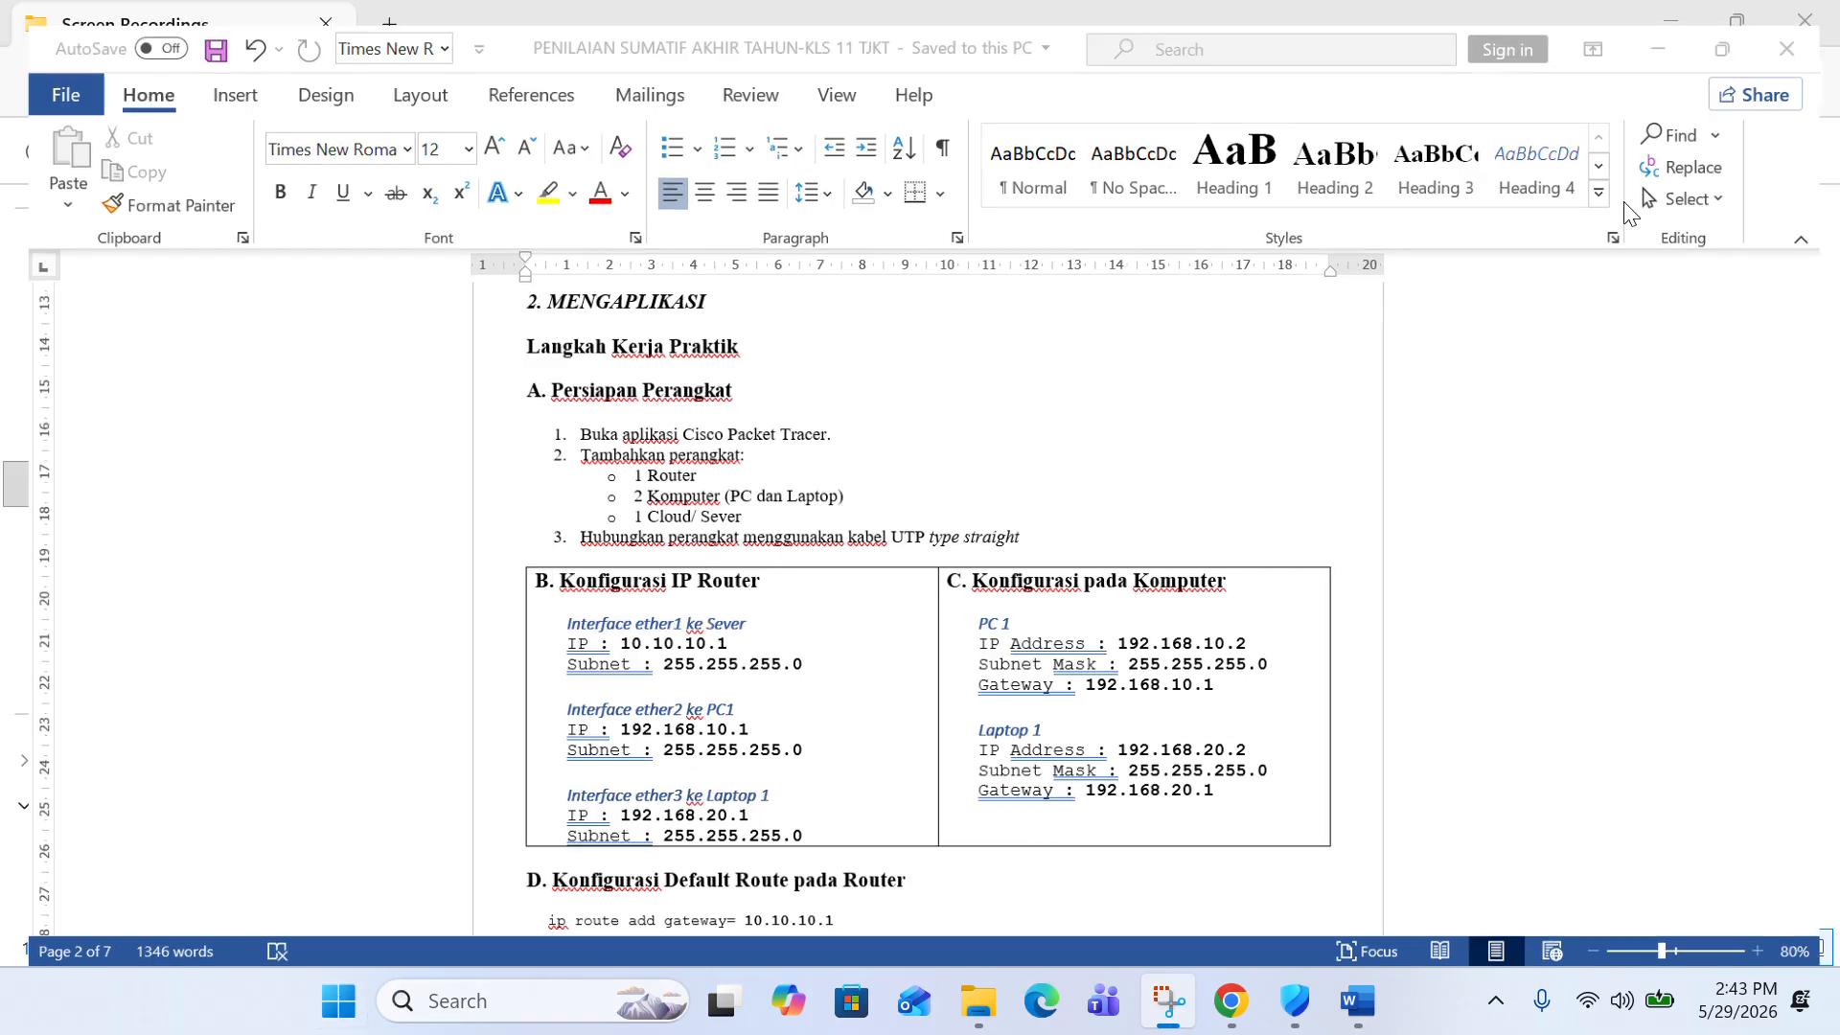
# - Show the Windows desktop with the Cisco Packet Tracer shortcut
pyautogui.press('super+d')
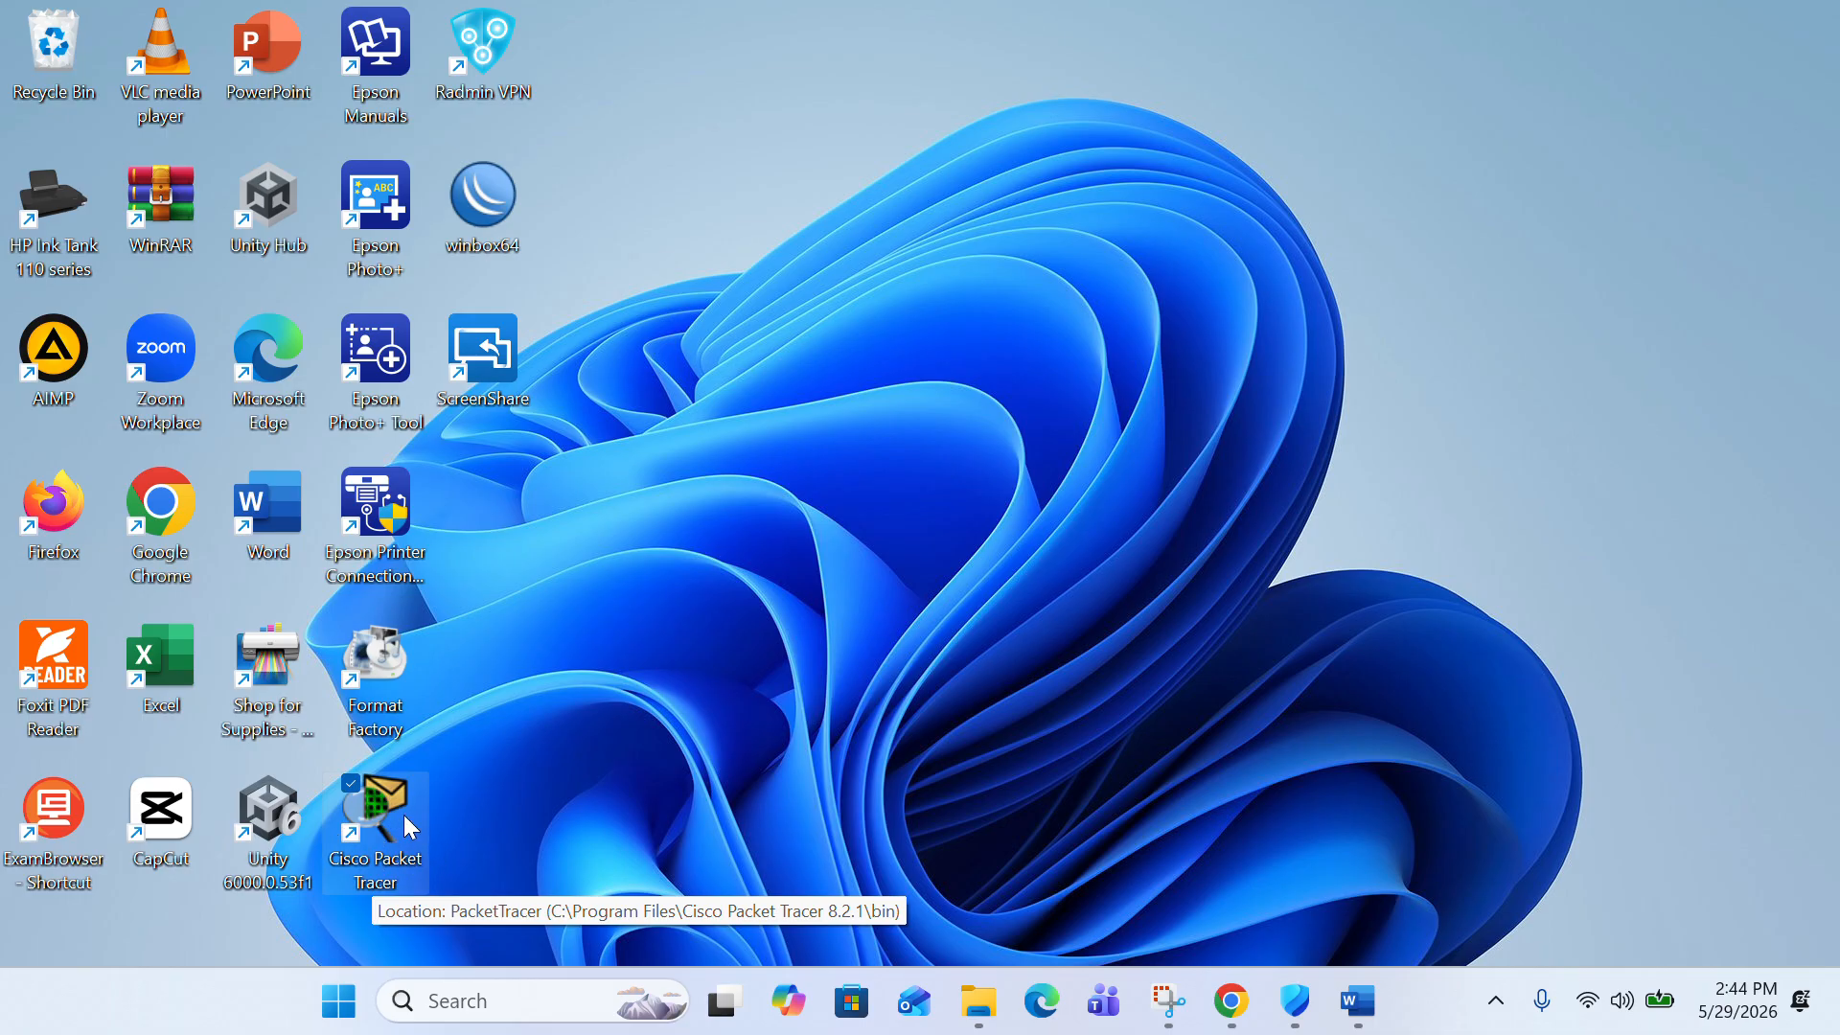
pyautogui.click(538, 806)
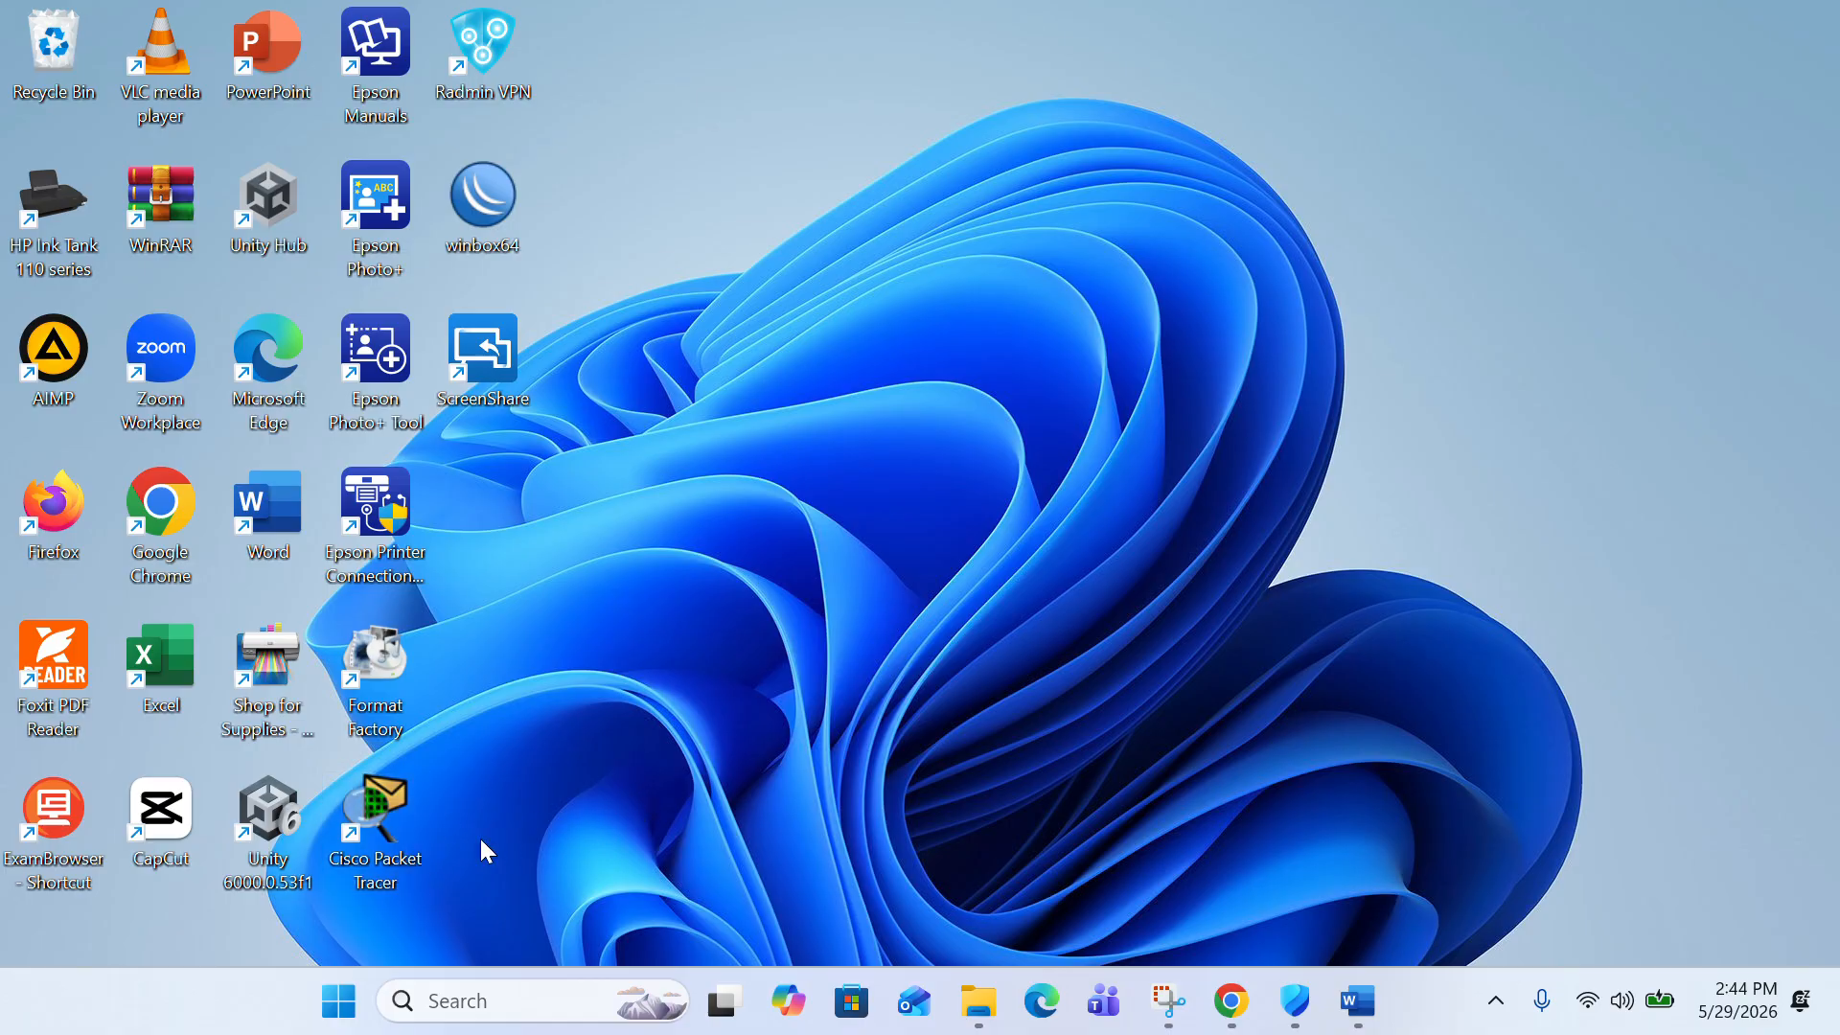
pyautogui.click(444, 999)
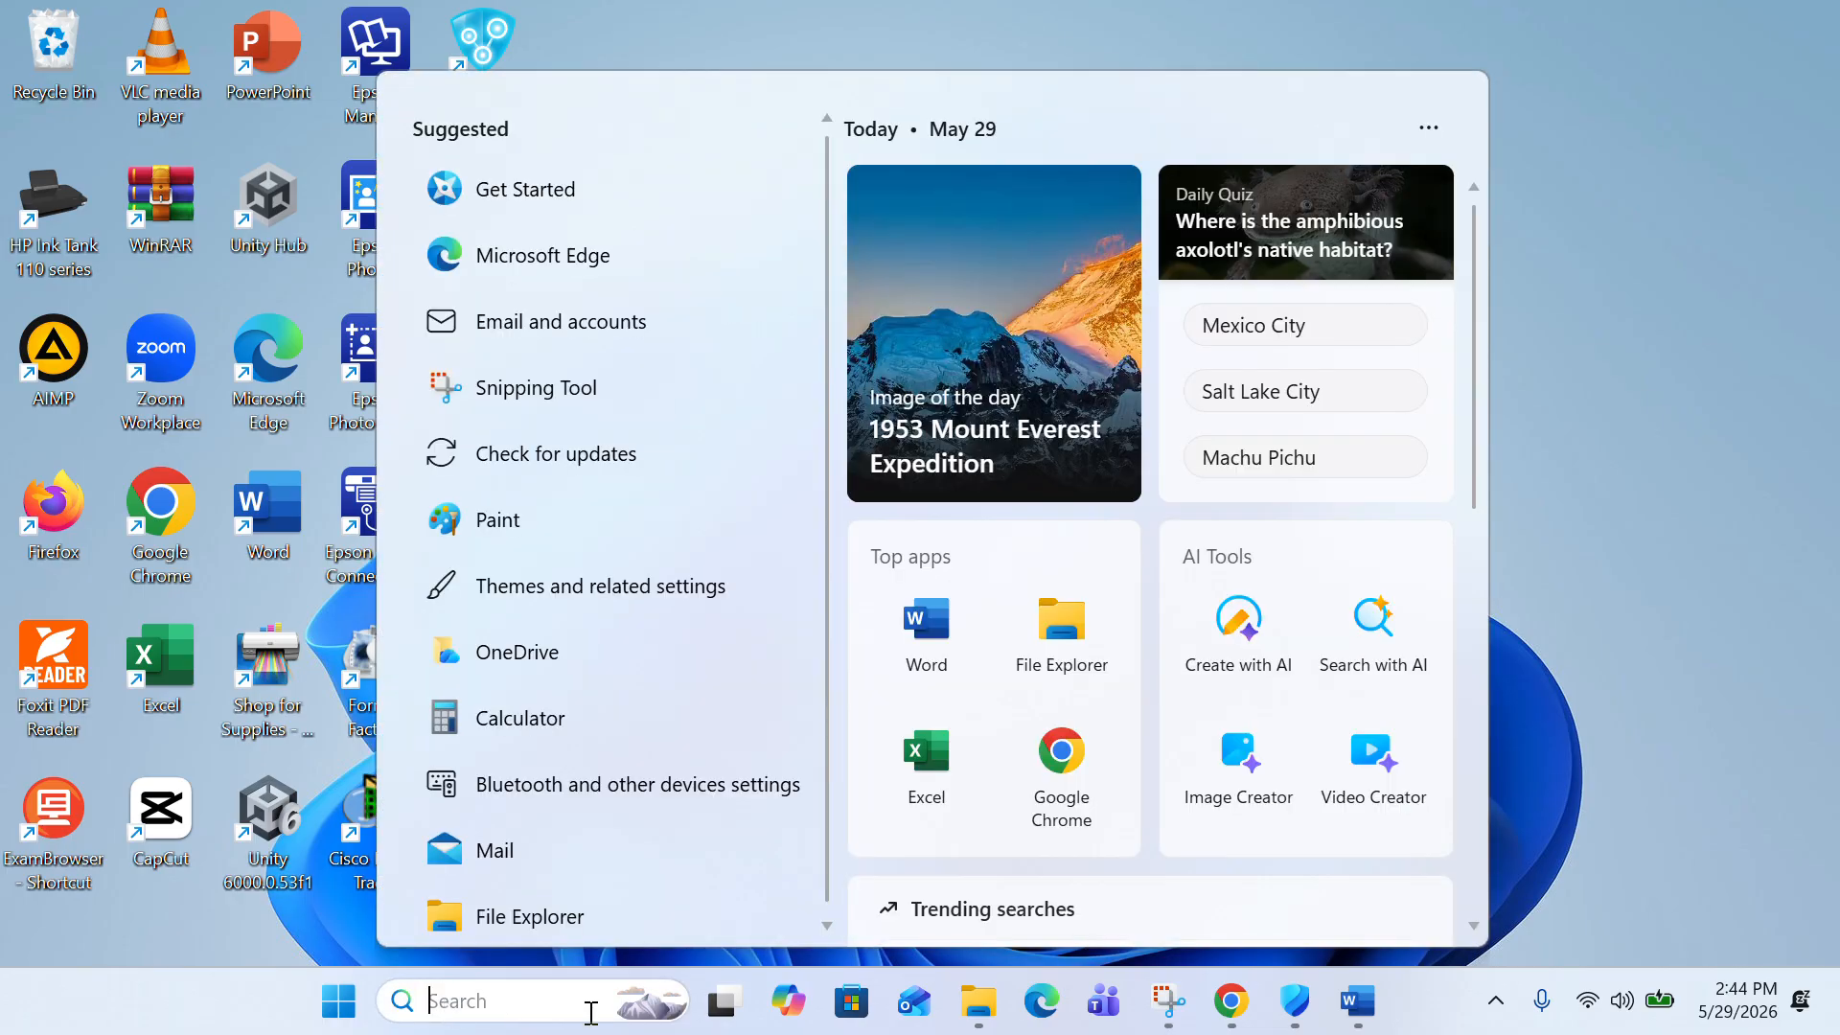
pyautogui.write('Cis')
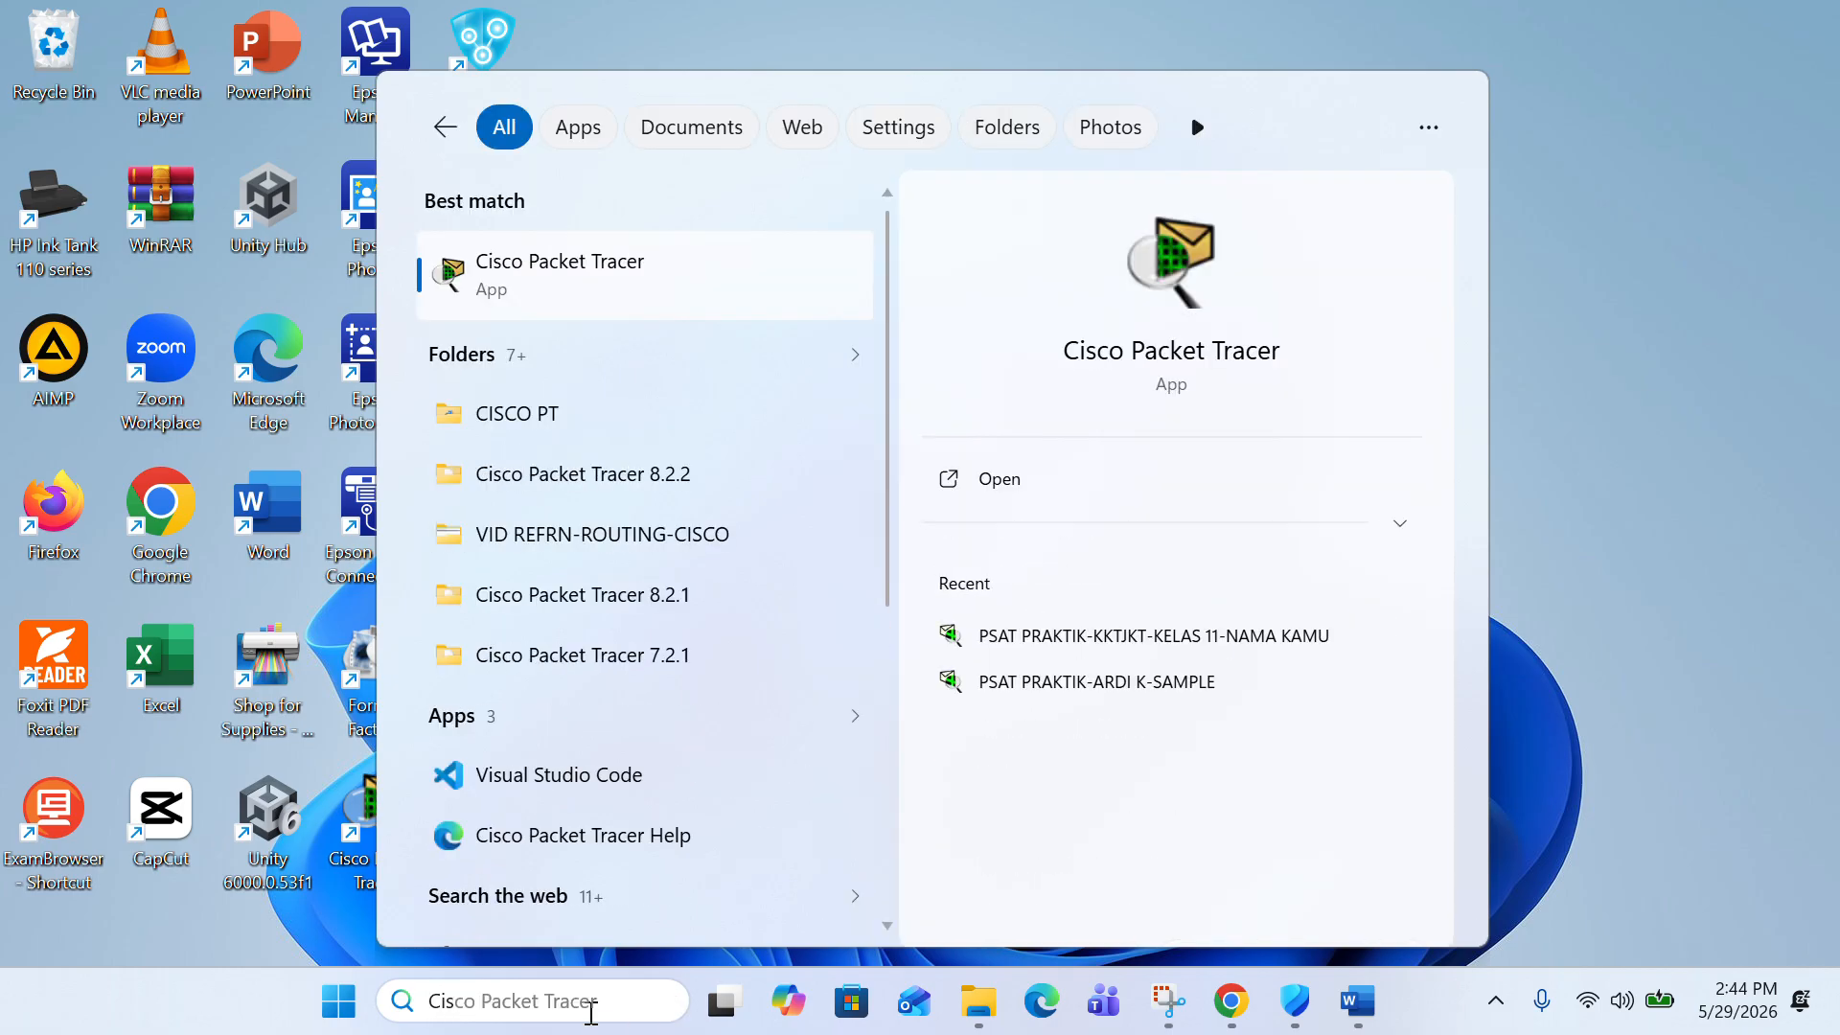
pyautogui.write('co')
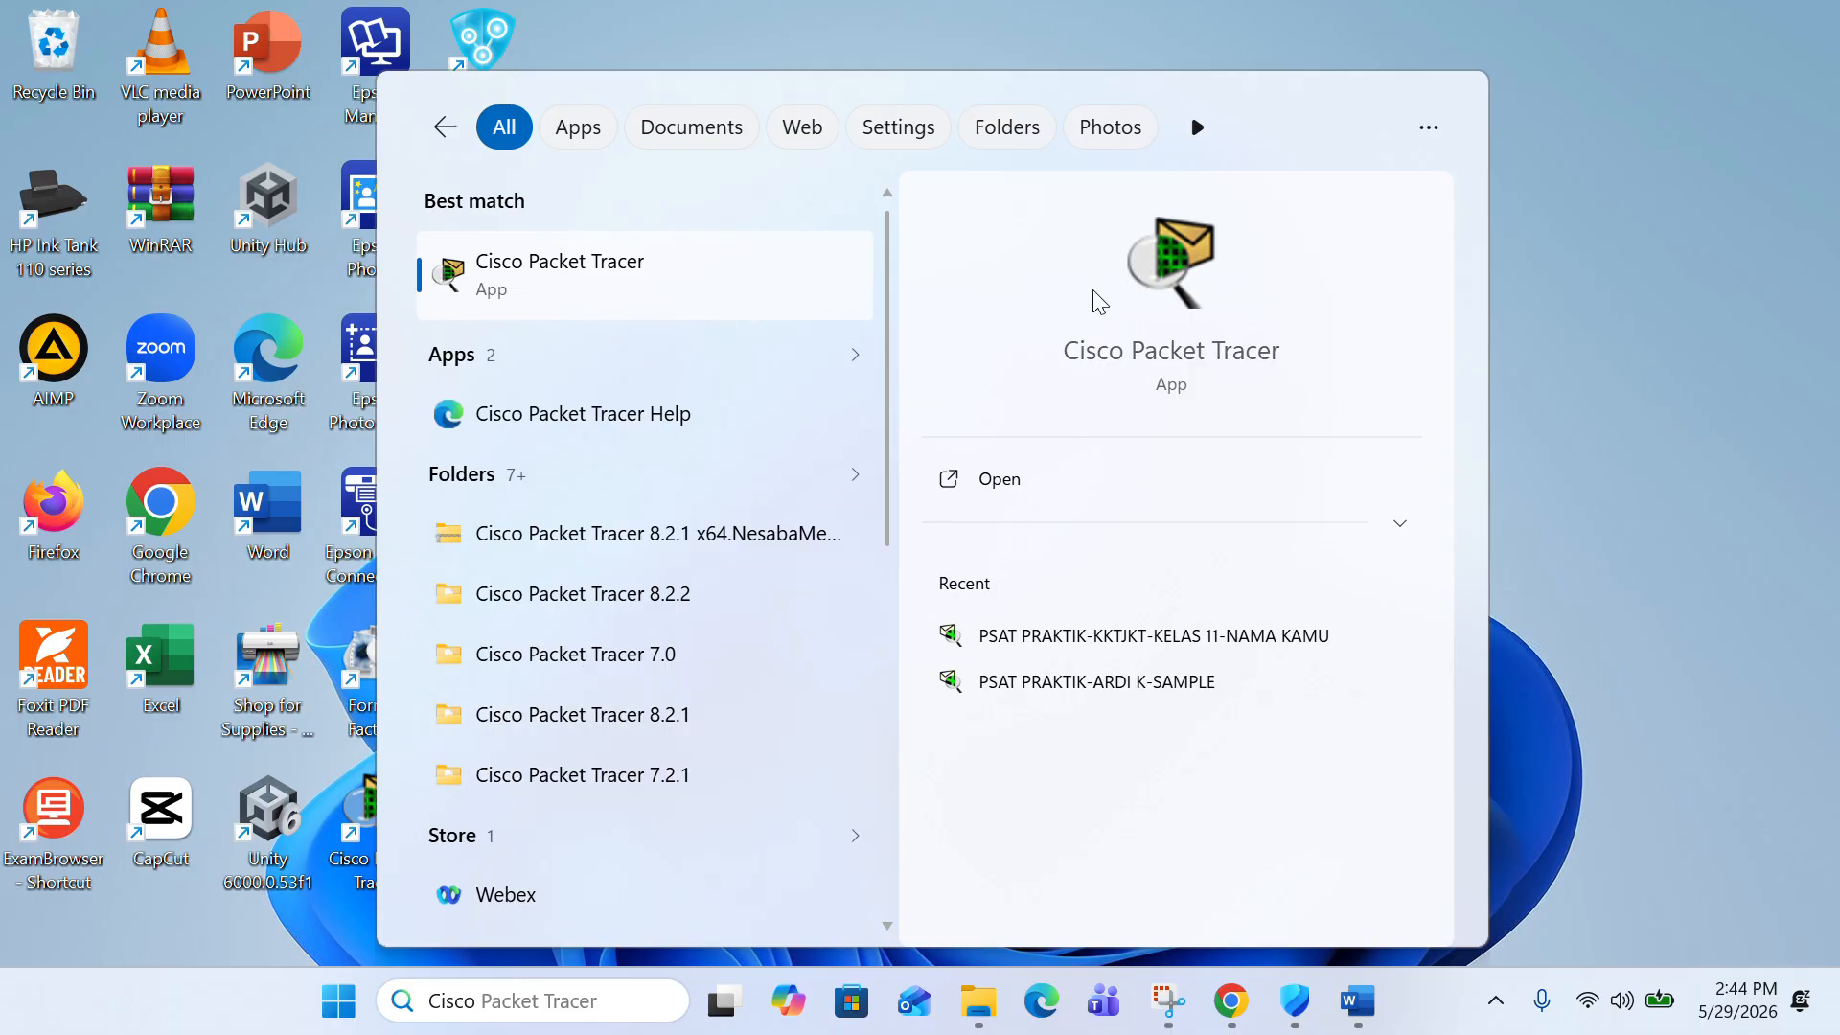
pyautogui.click(1664, 255)
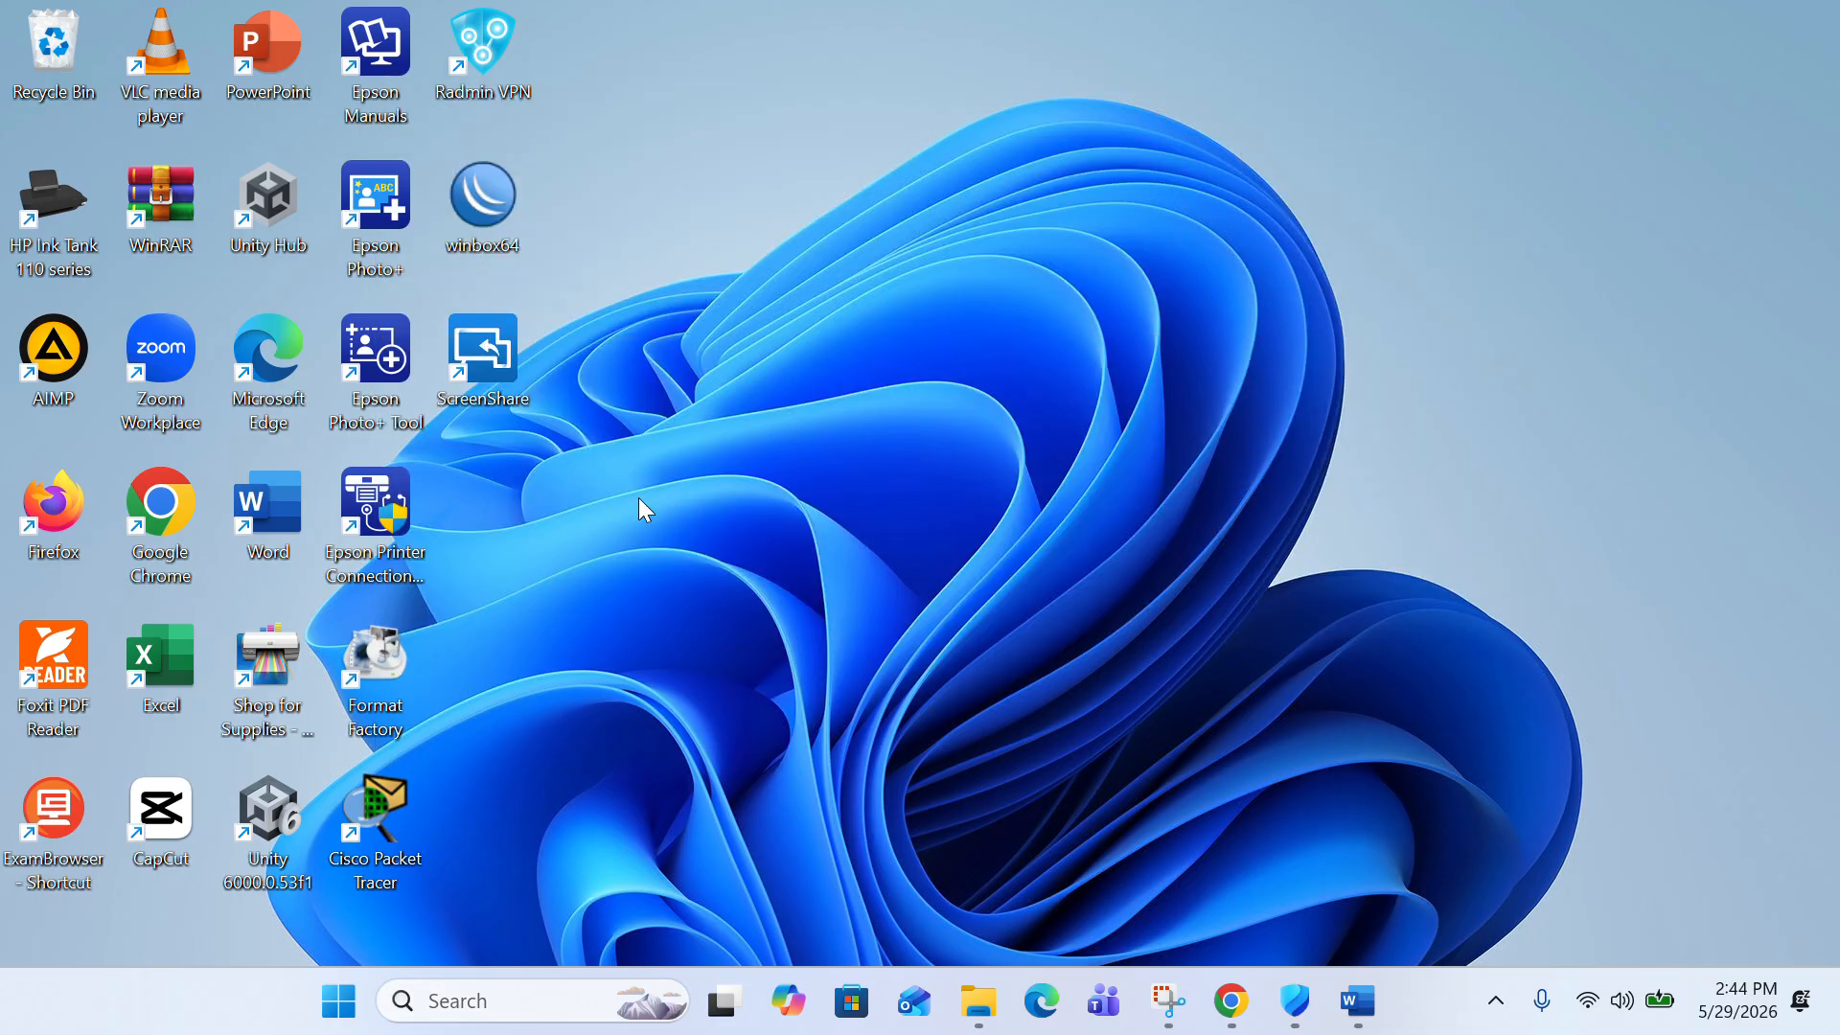
# - Launch Cisco Packet Tracer from its desktop shortcut
pyautogui.doubleClick(370, 821)
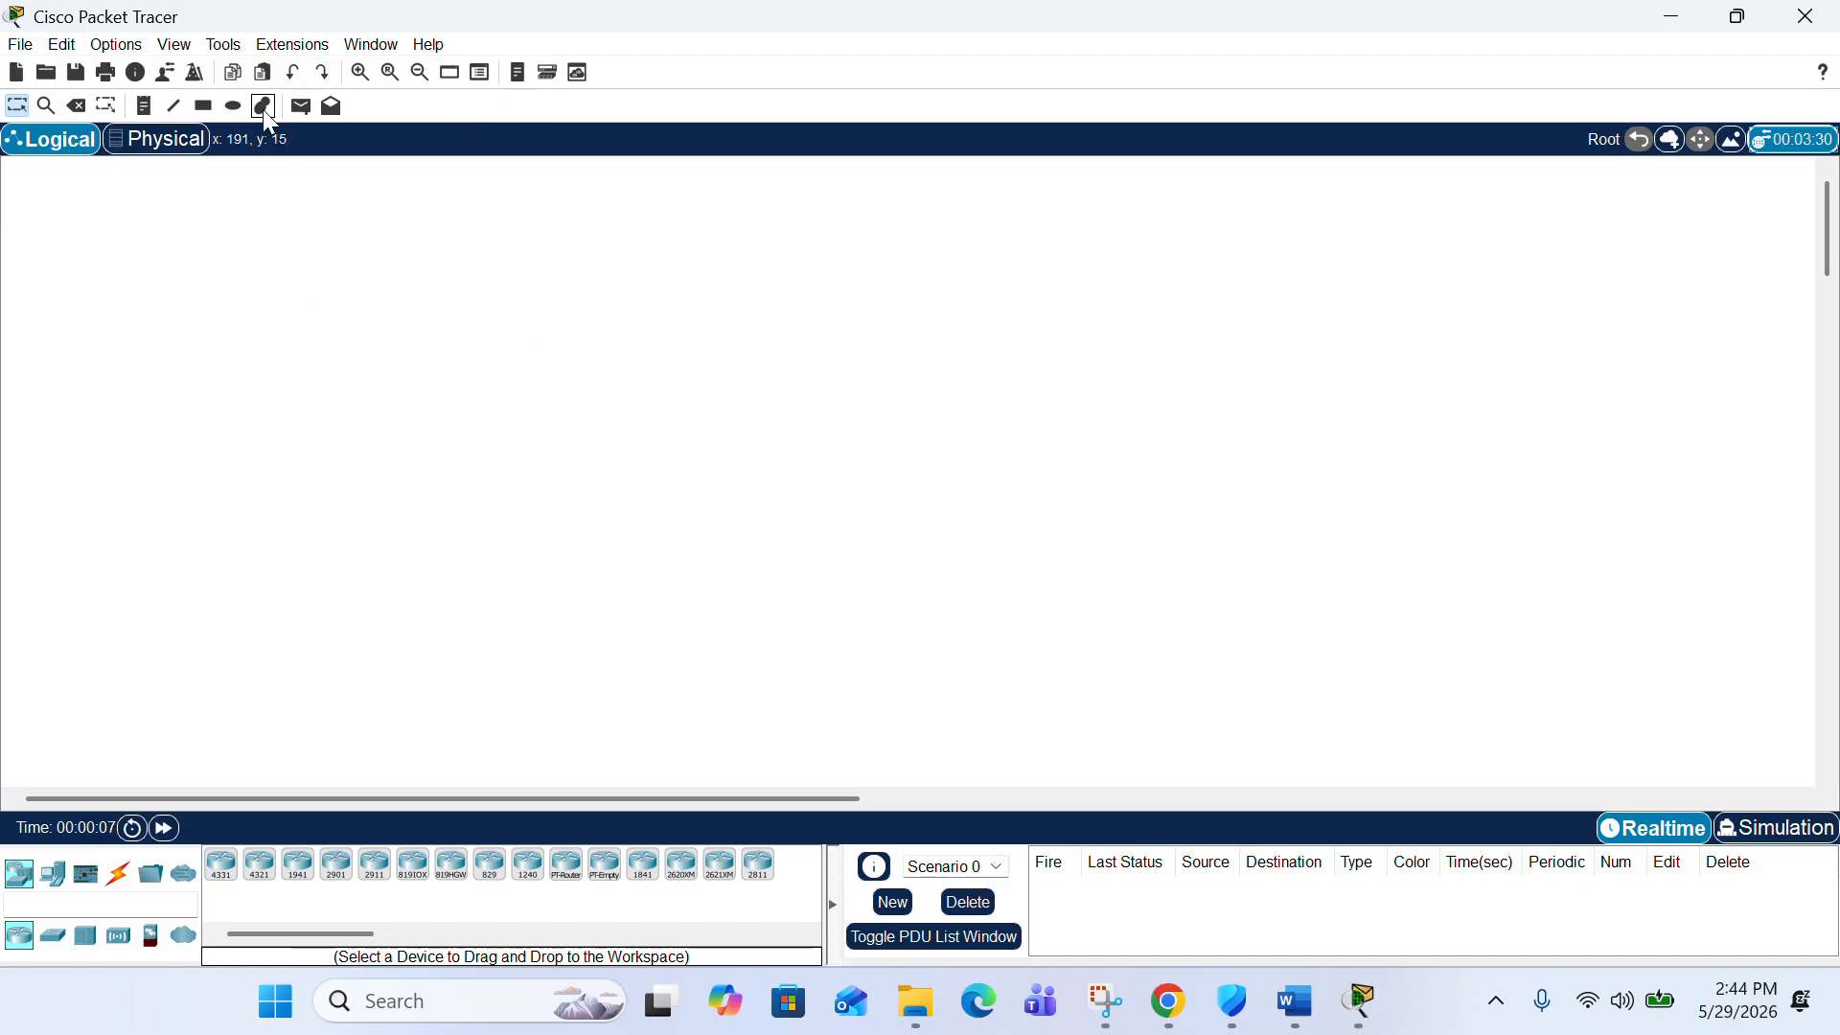
pyautogui.click(21, 45)
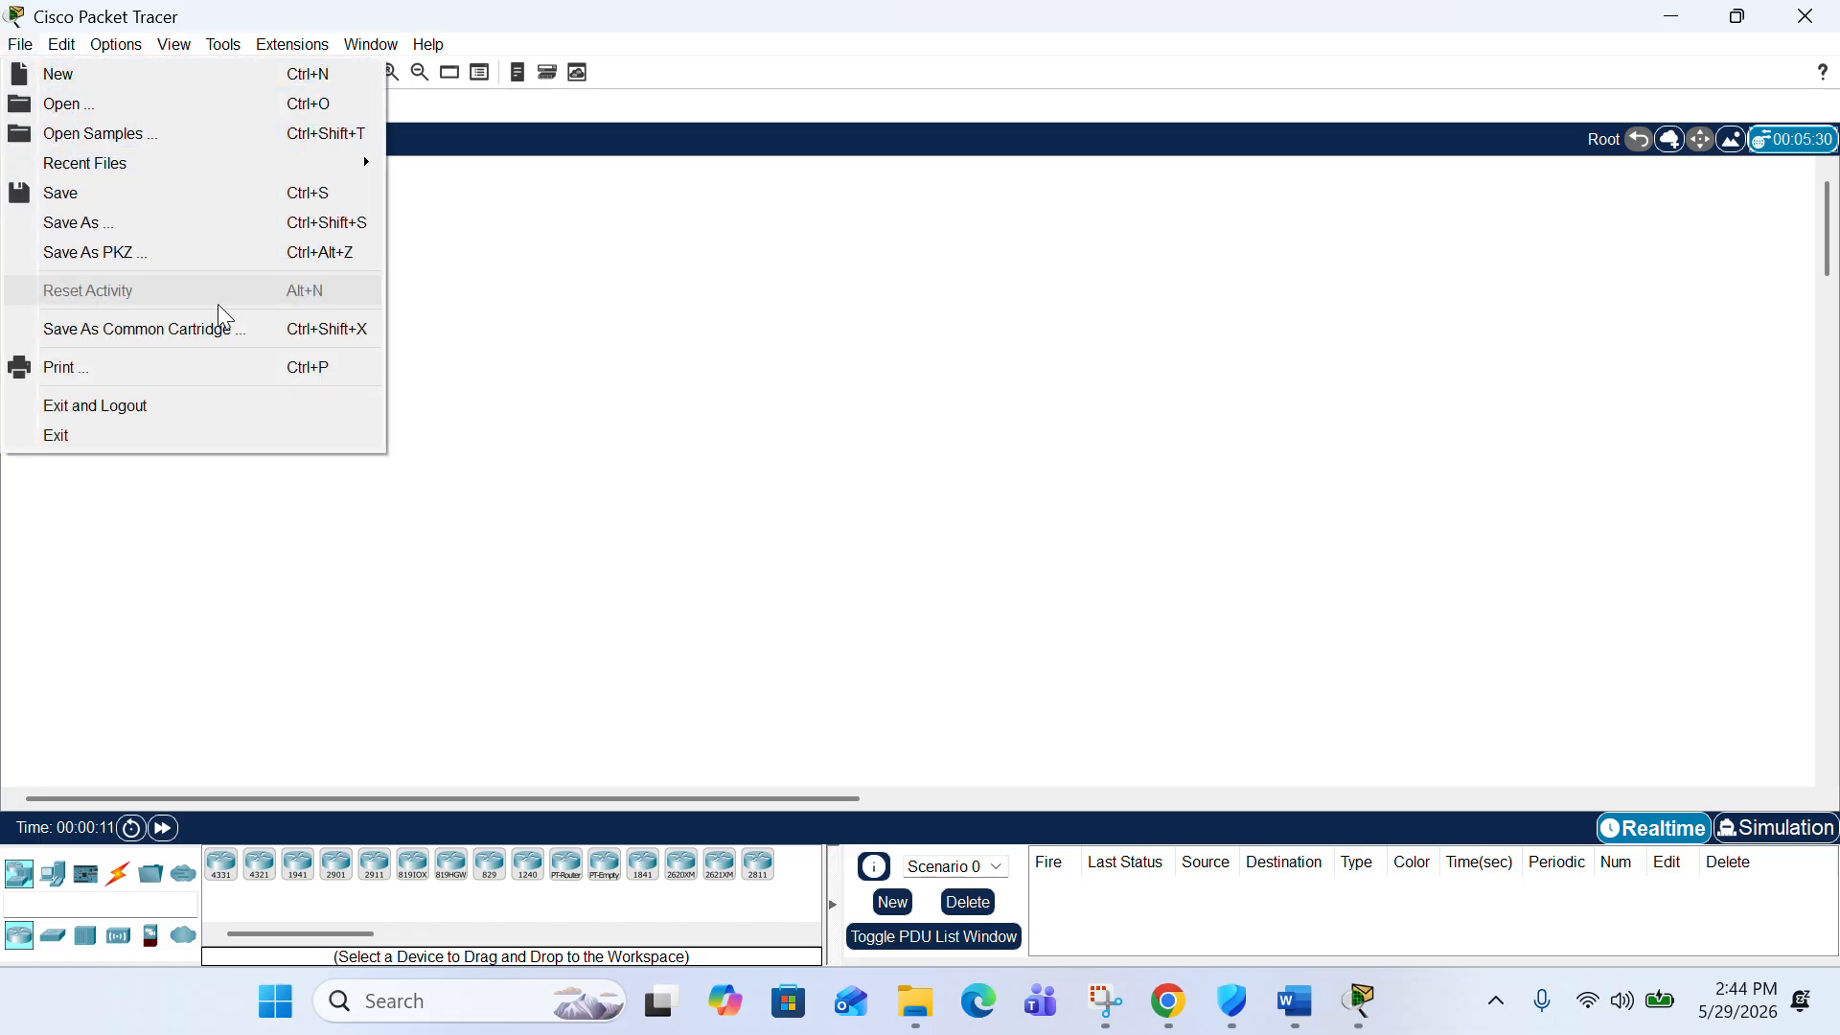
pyautogui.click(521, 297)
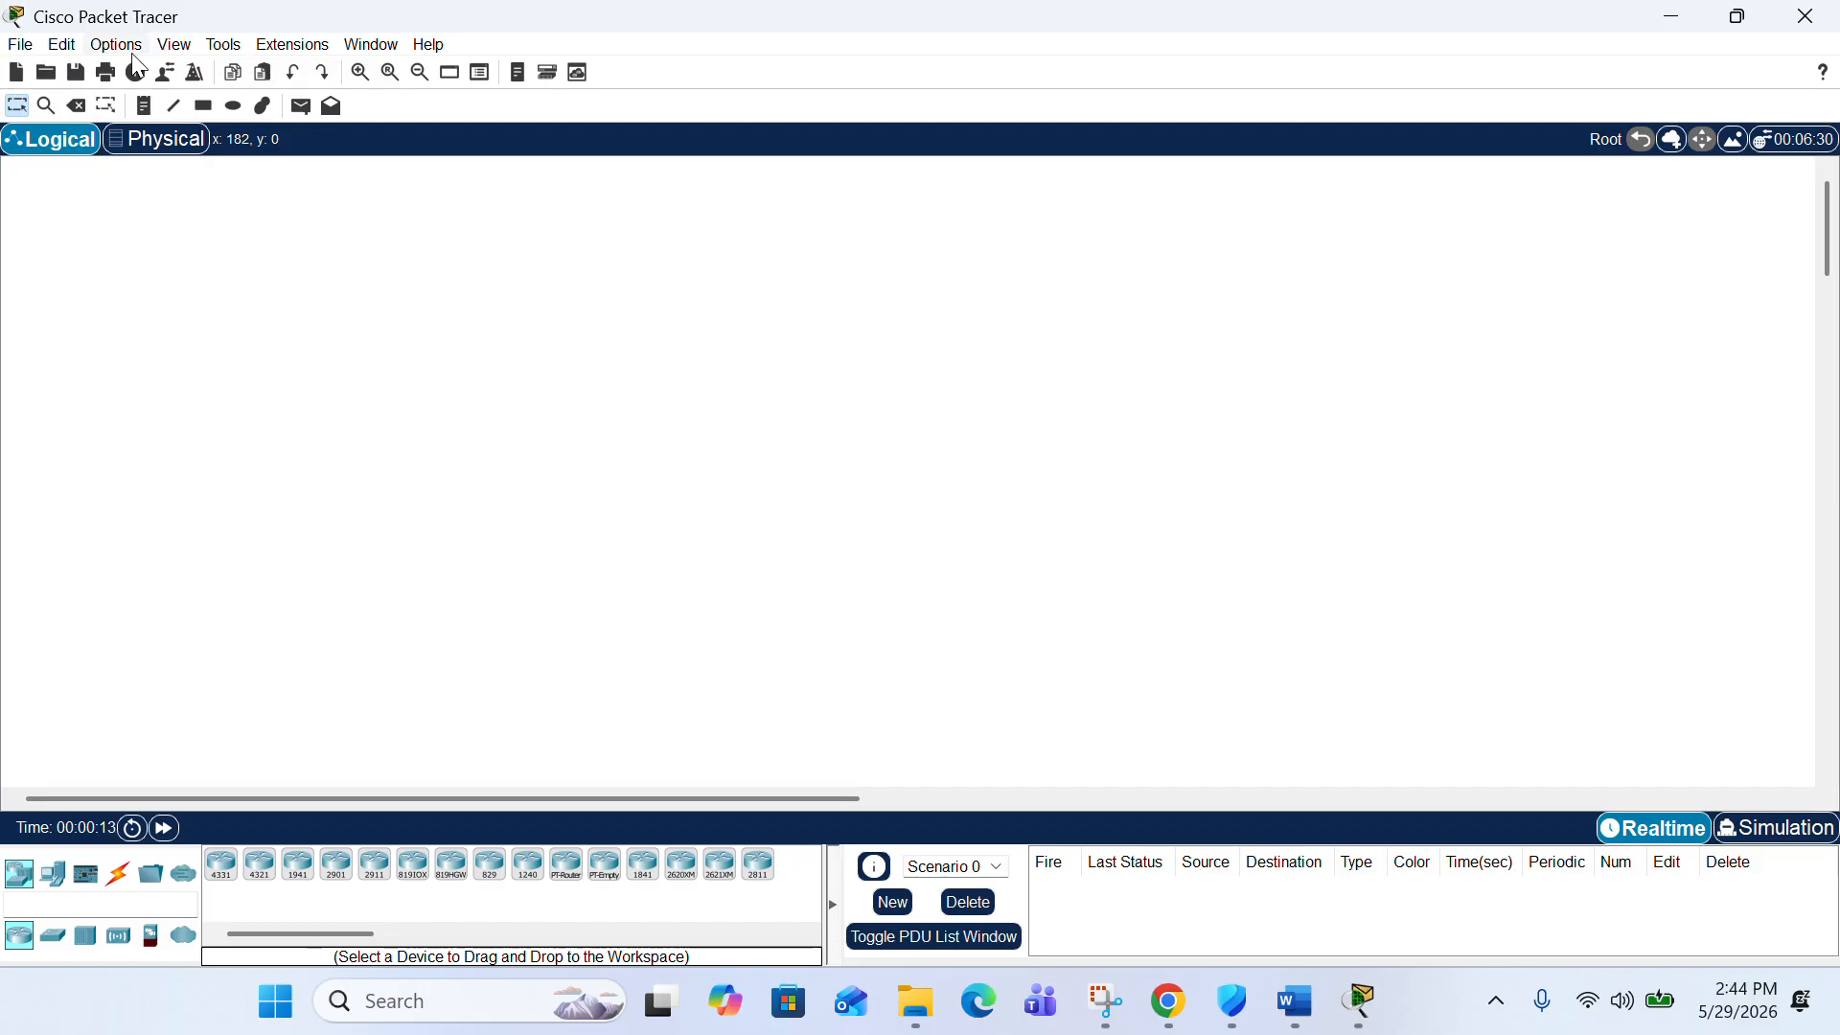
pyautogui.click(58, 45)
pyautogui.moveTo(339, 45)
pyautogui.moveTo(120, 45)
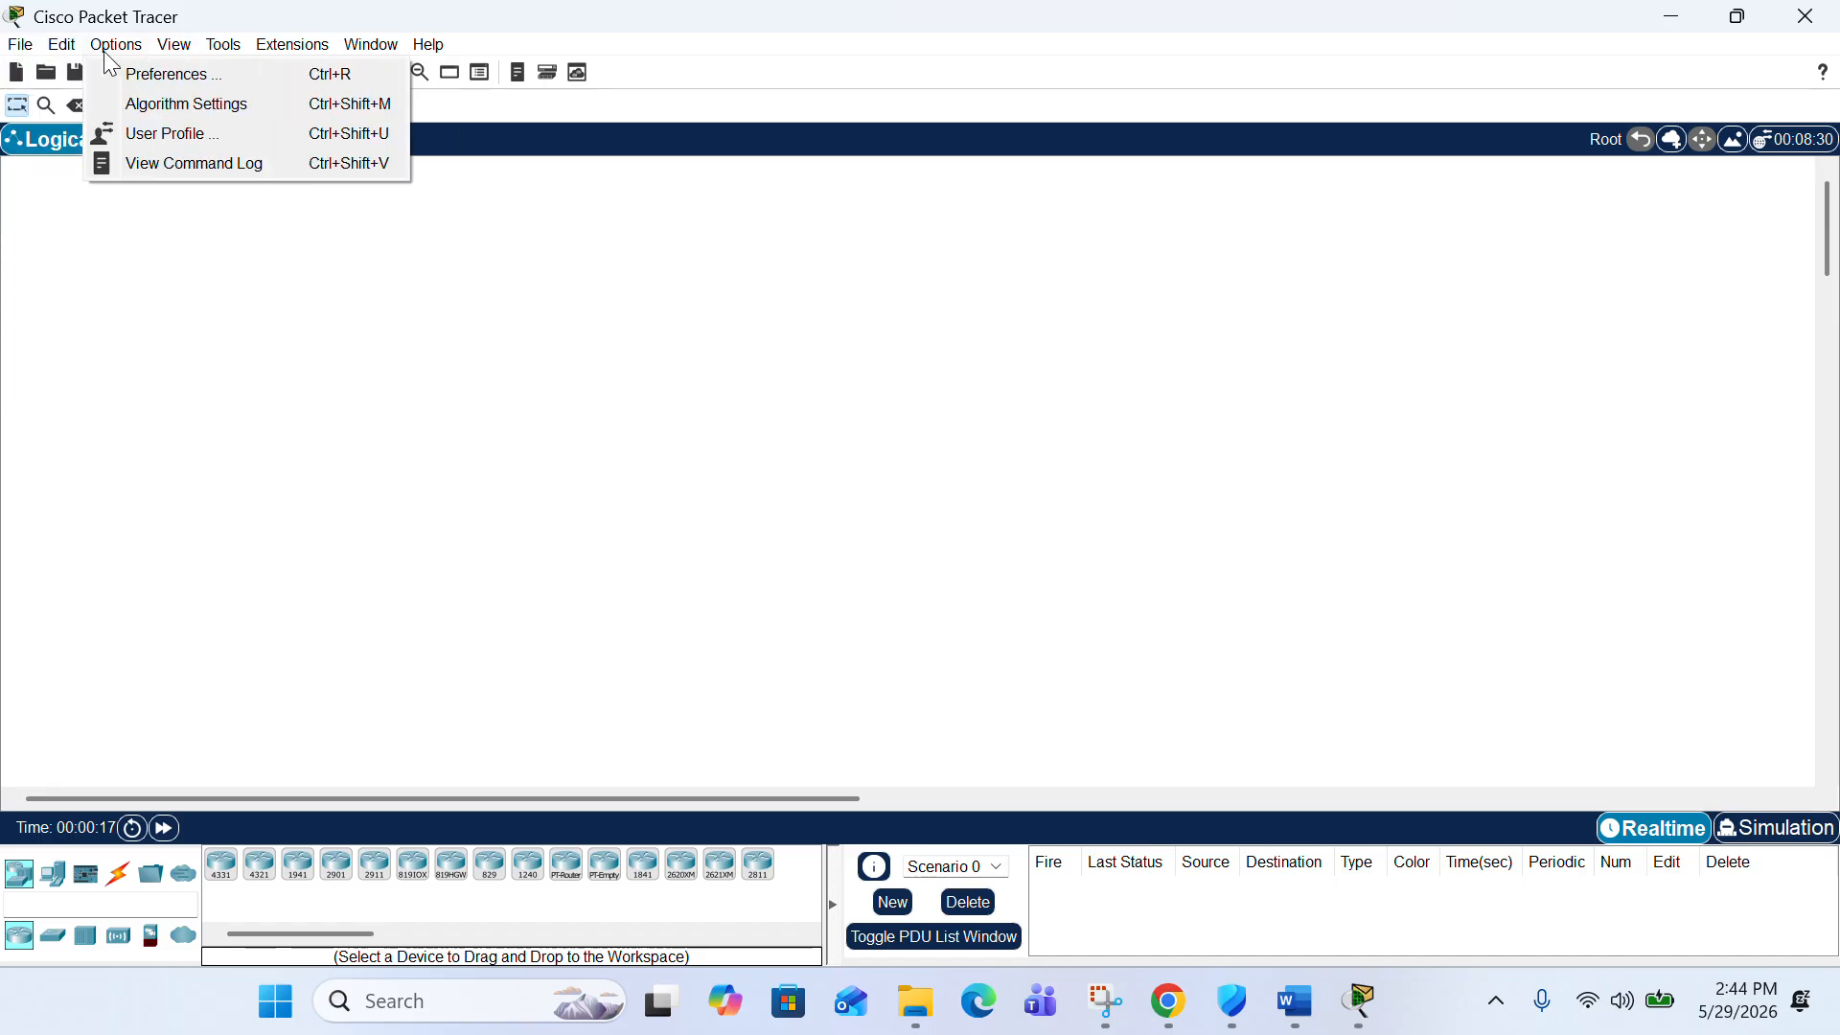
pyautogui.click(28, 45)
pyautogui.click(29, 45)
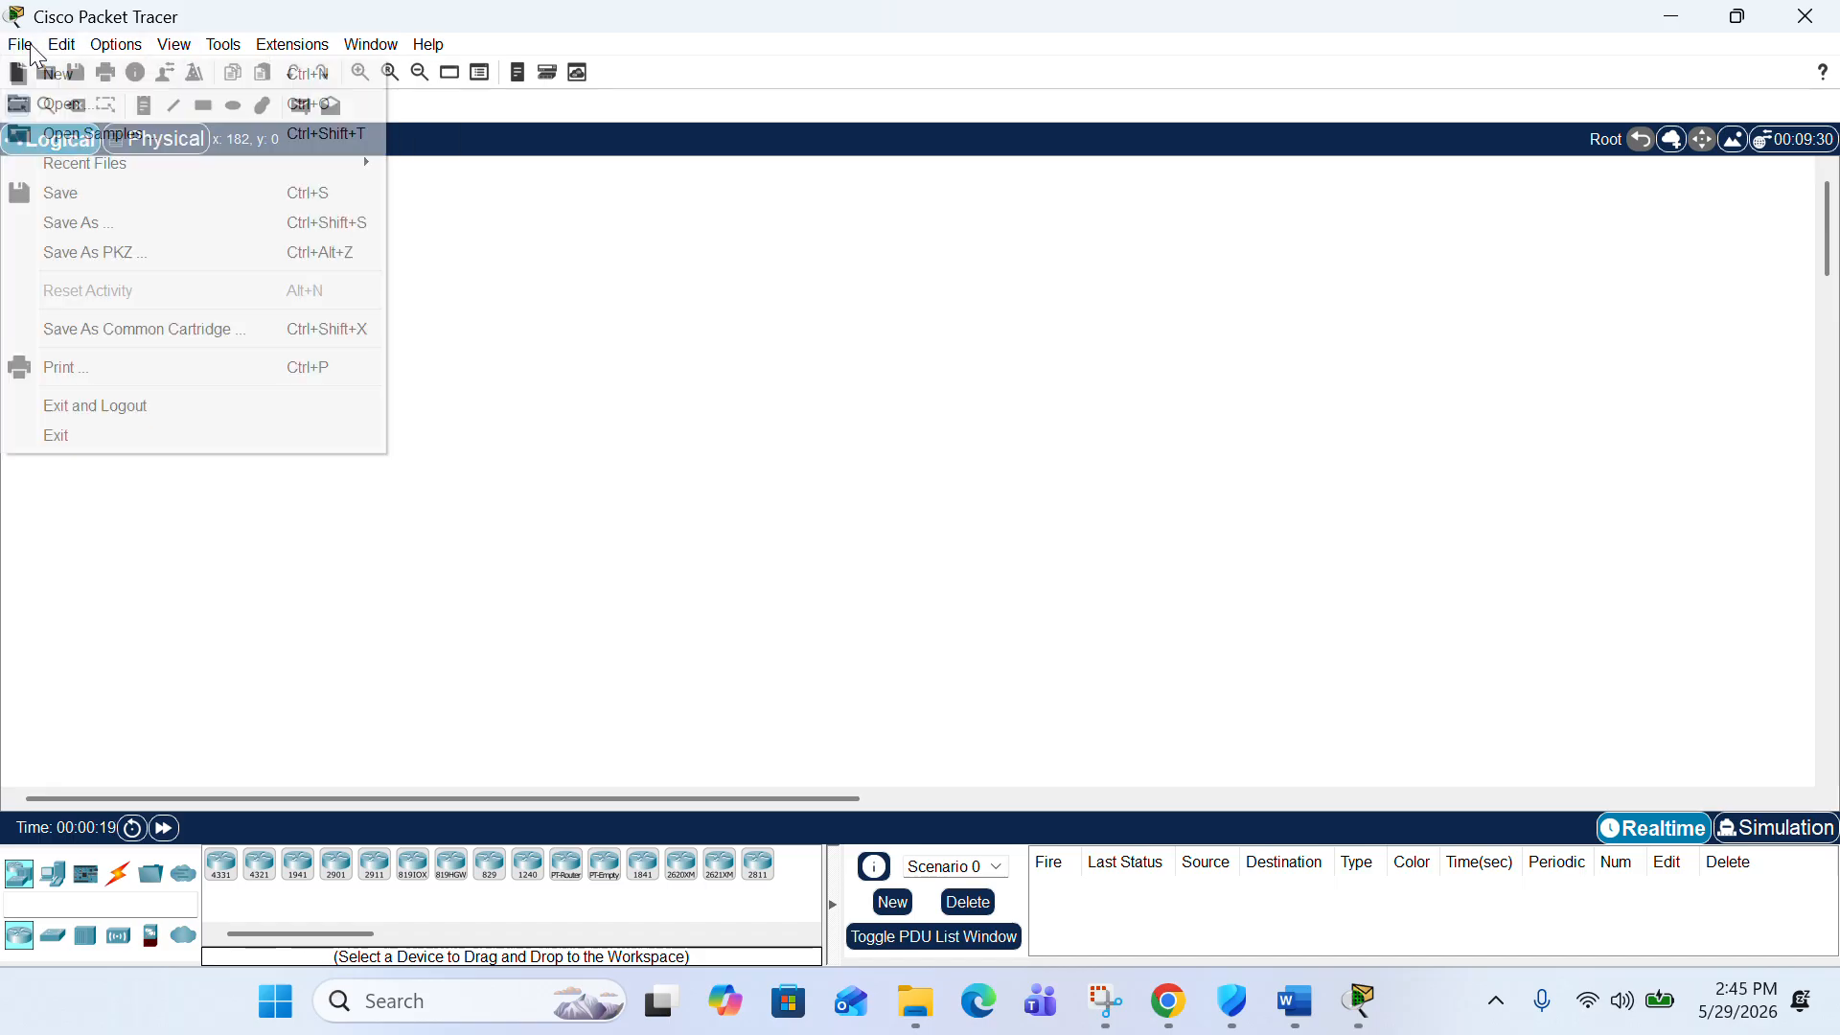
pyautogui.click(464, 334)
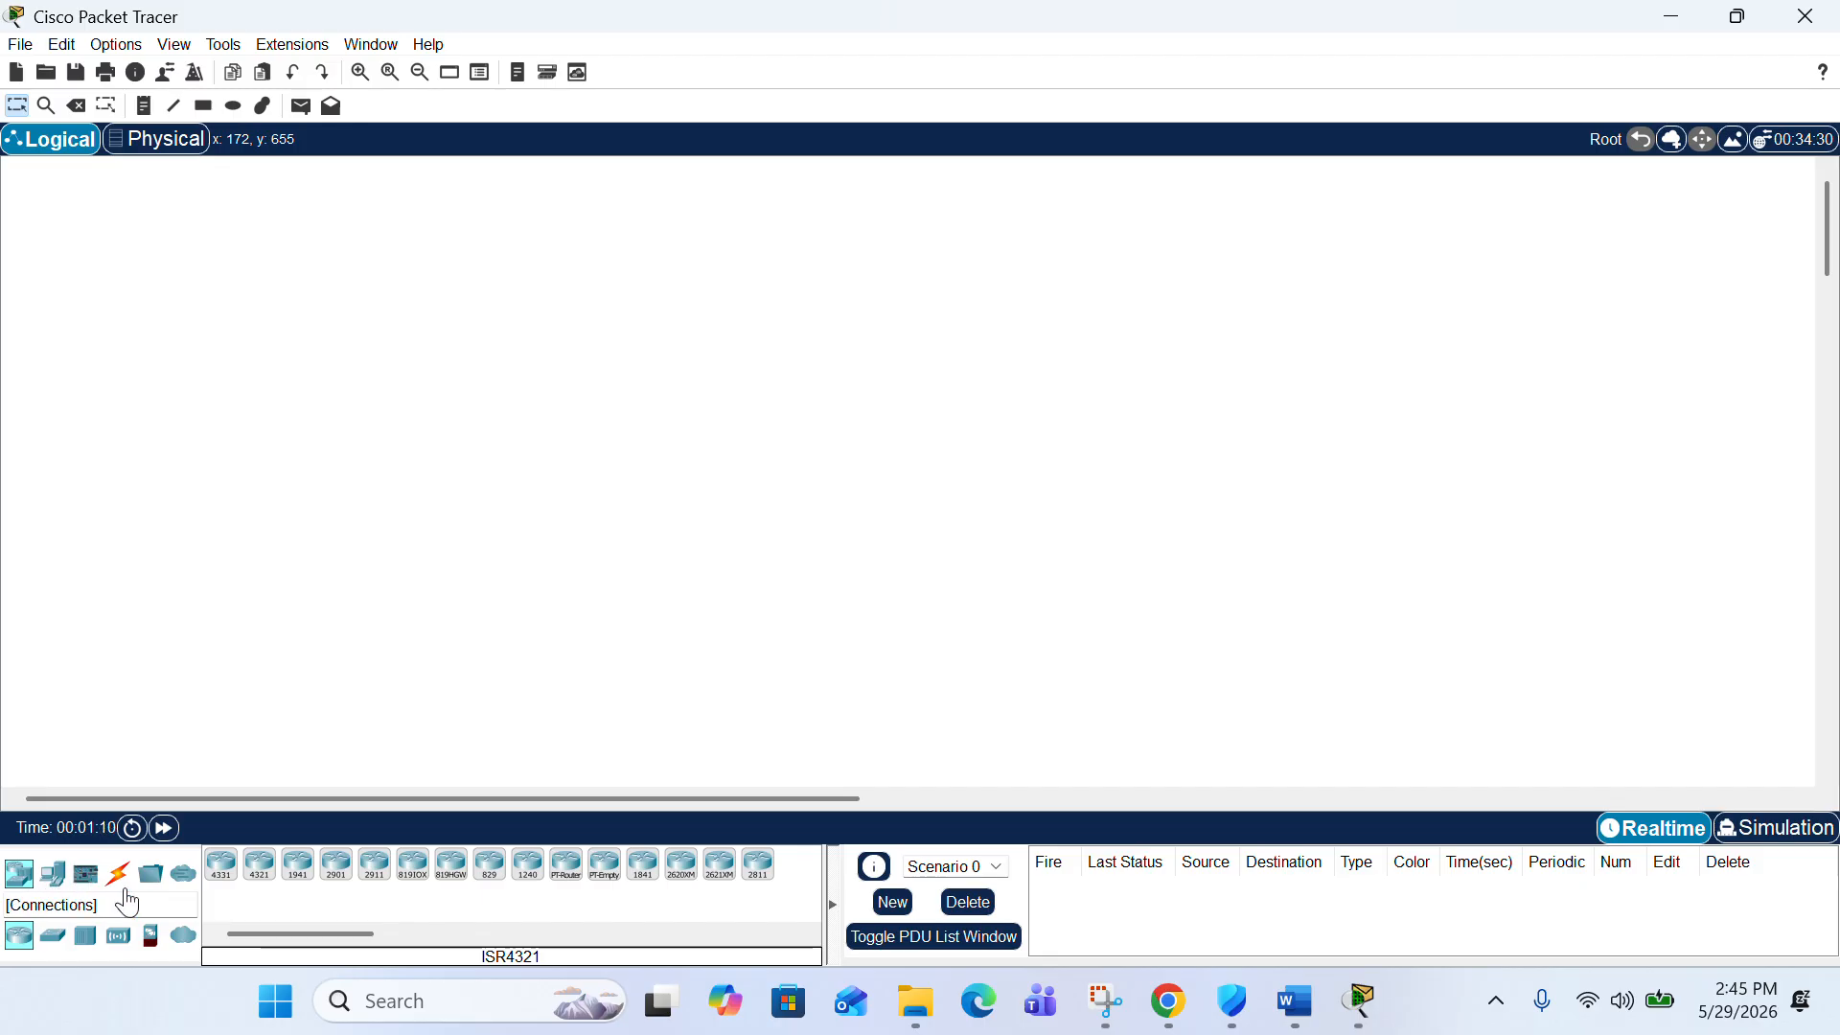
# - Examine the available end devices, connection types, routers and switches in the device categories
pyautogui.click(54, 876)
pyautogui.click(13, 878)
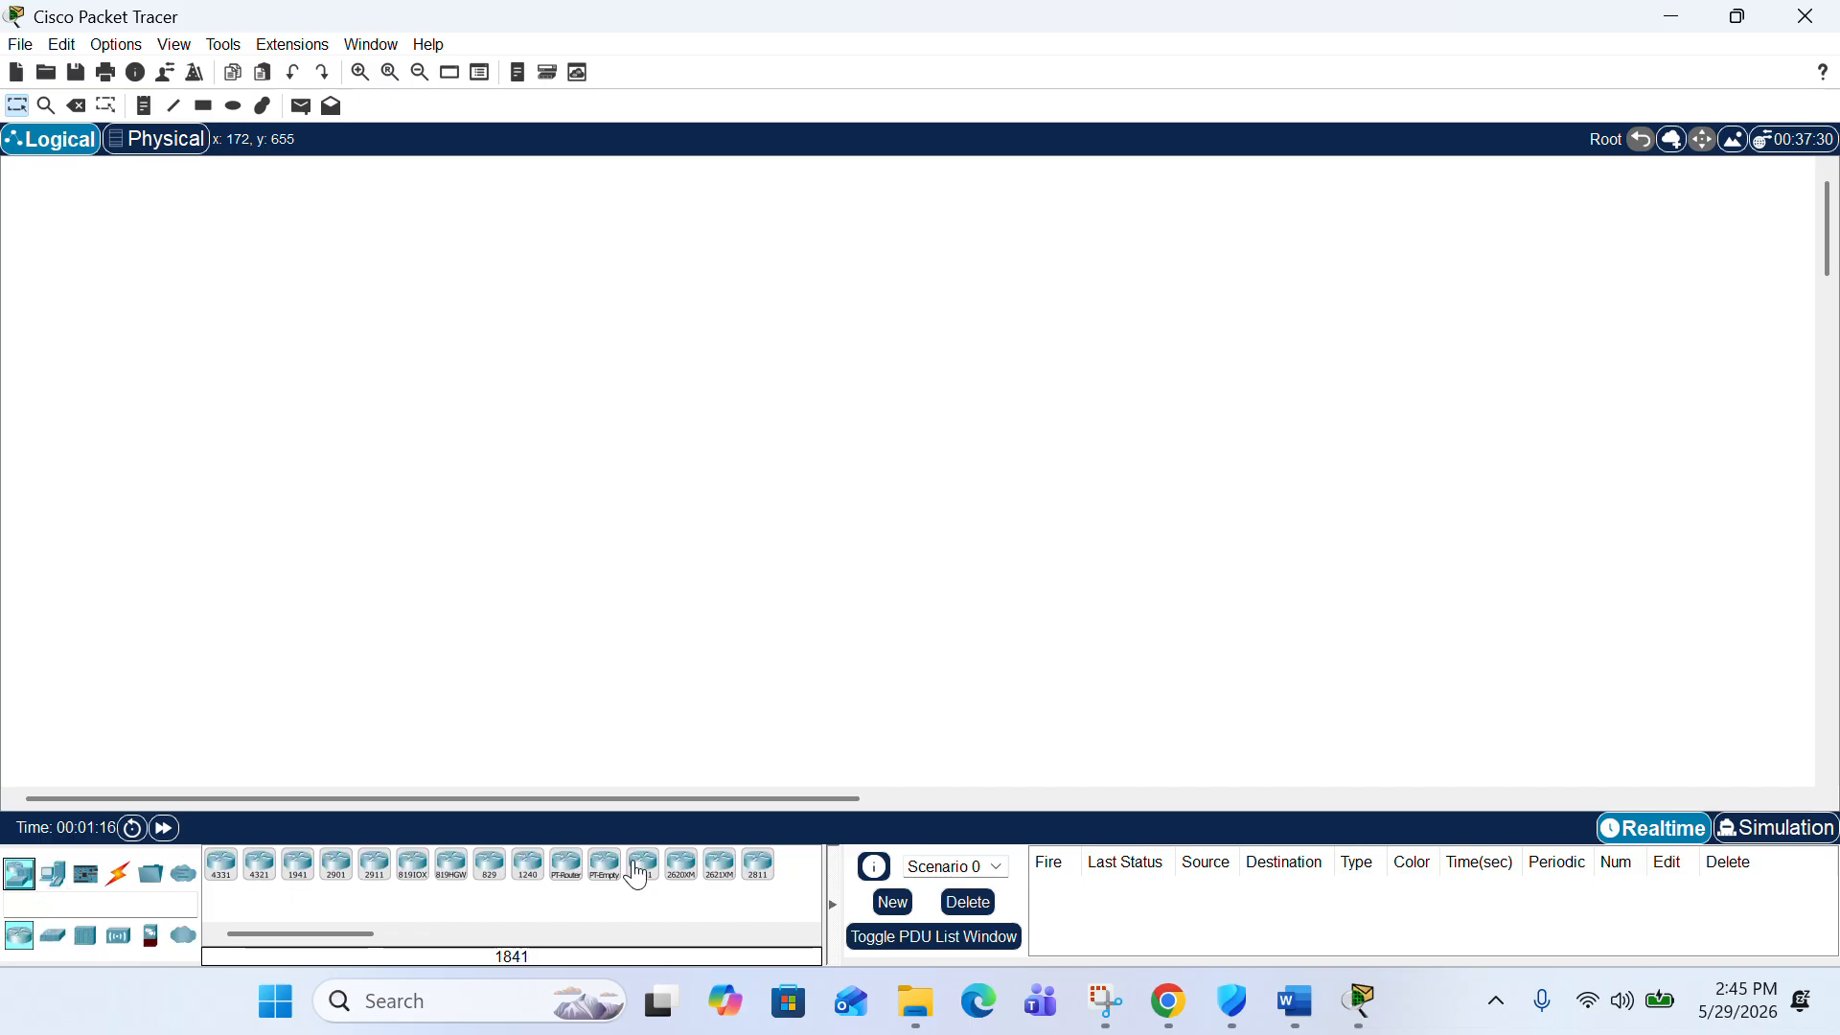
pyautogui.click(56, 884)
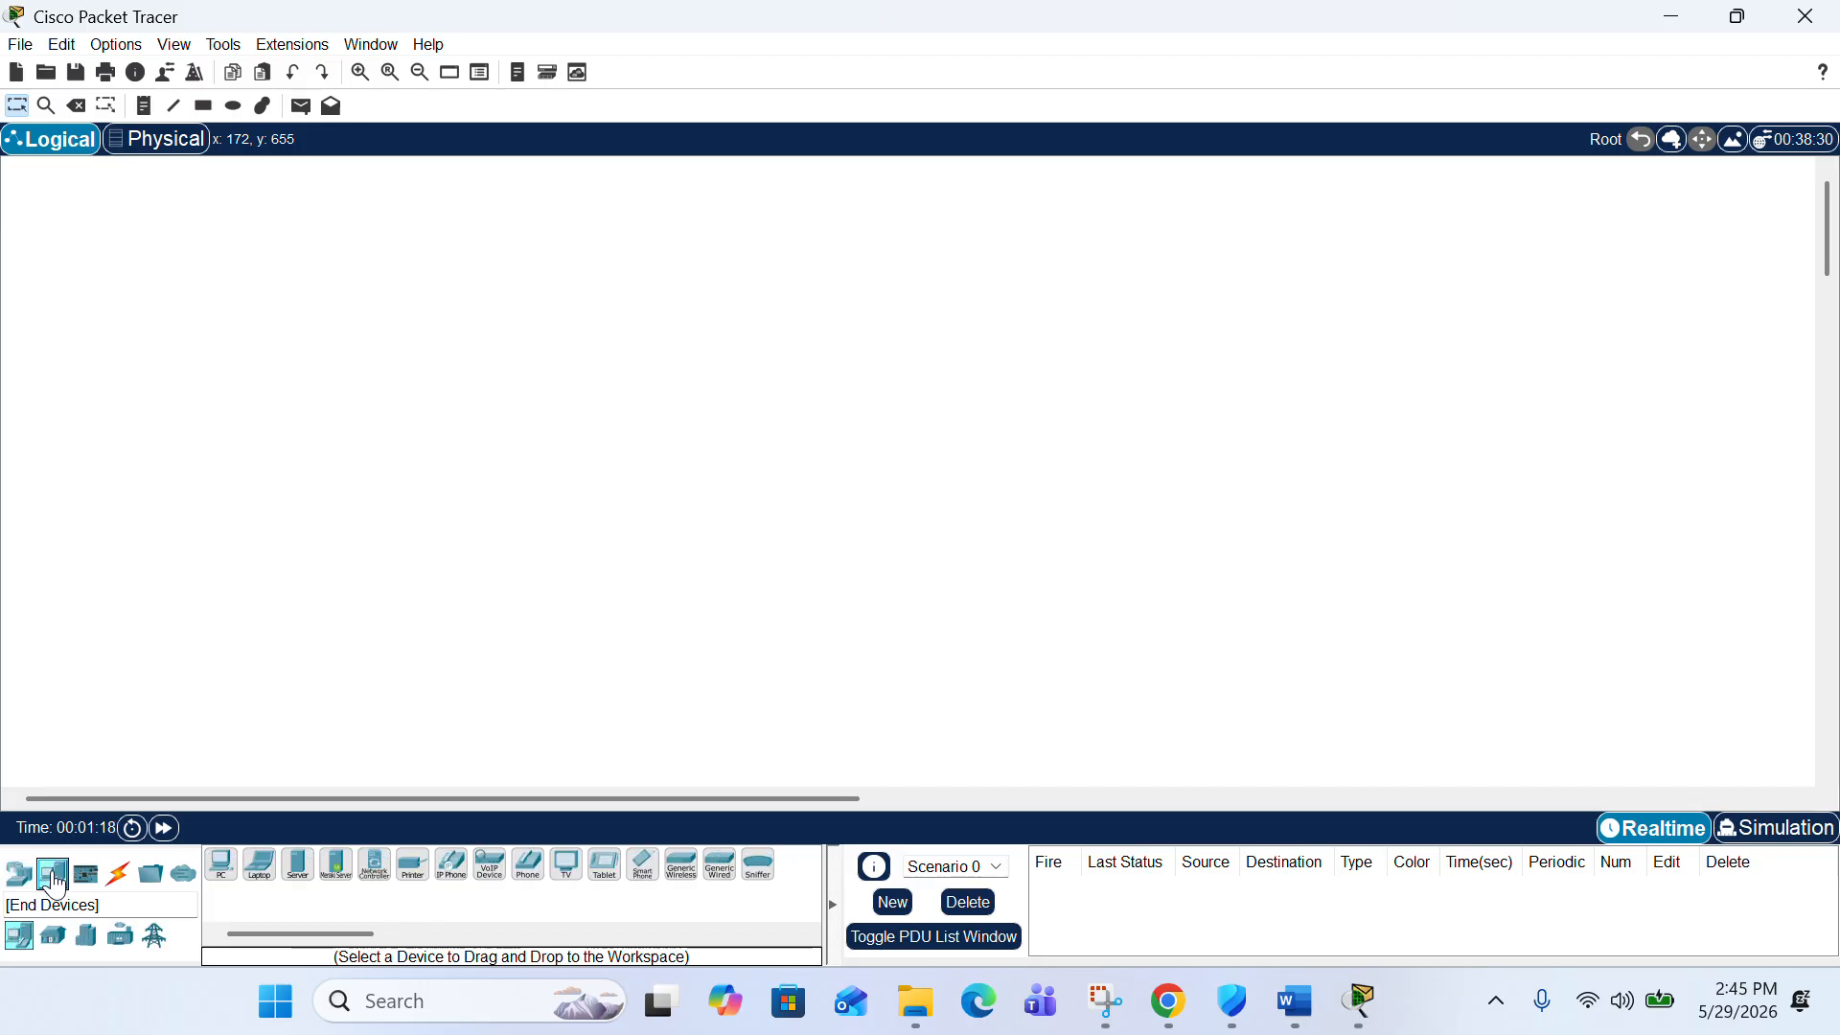
pyautogui.click(118, 875)
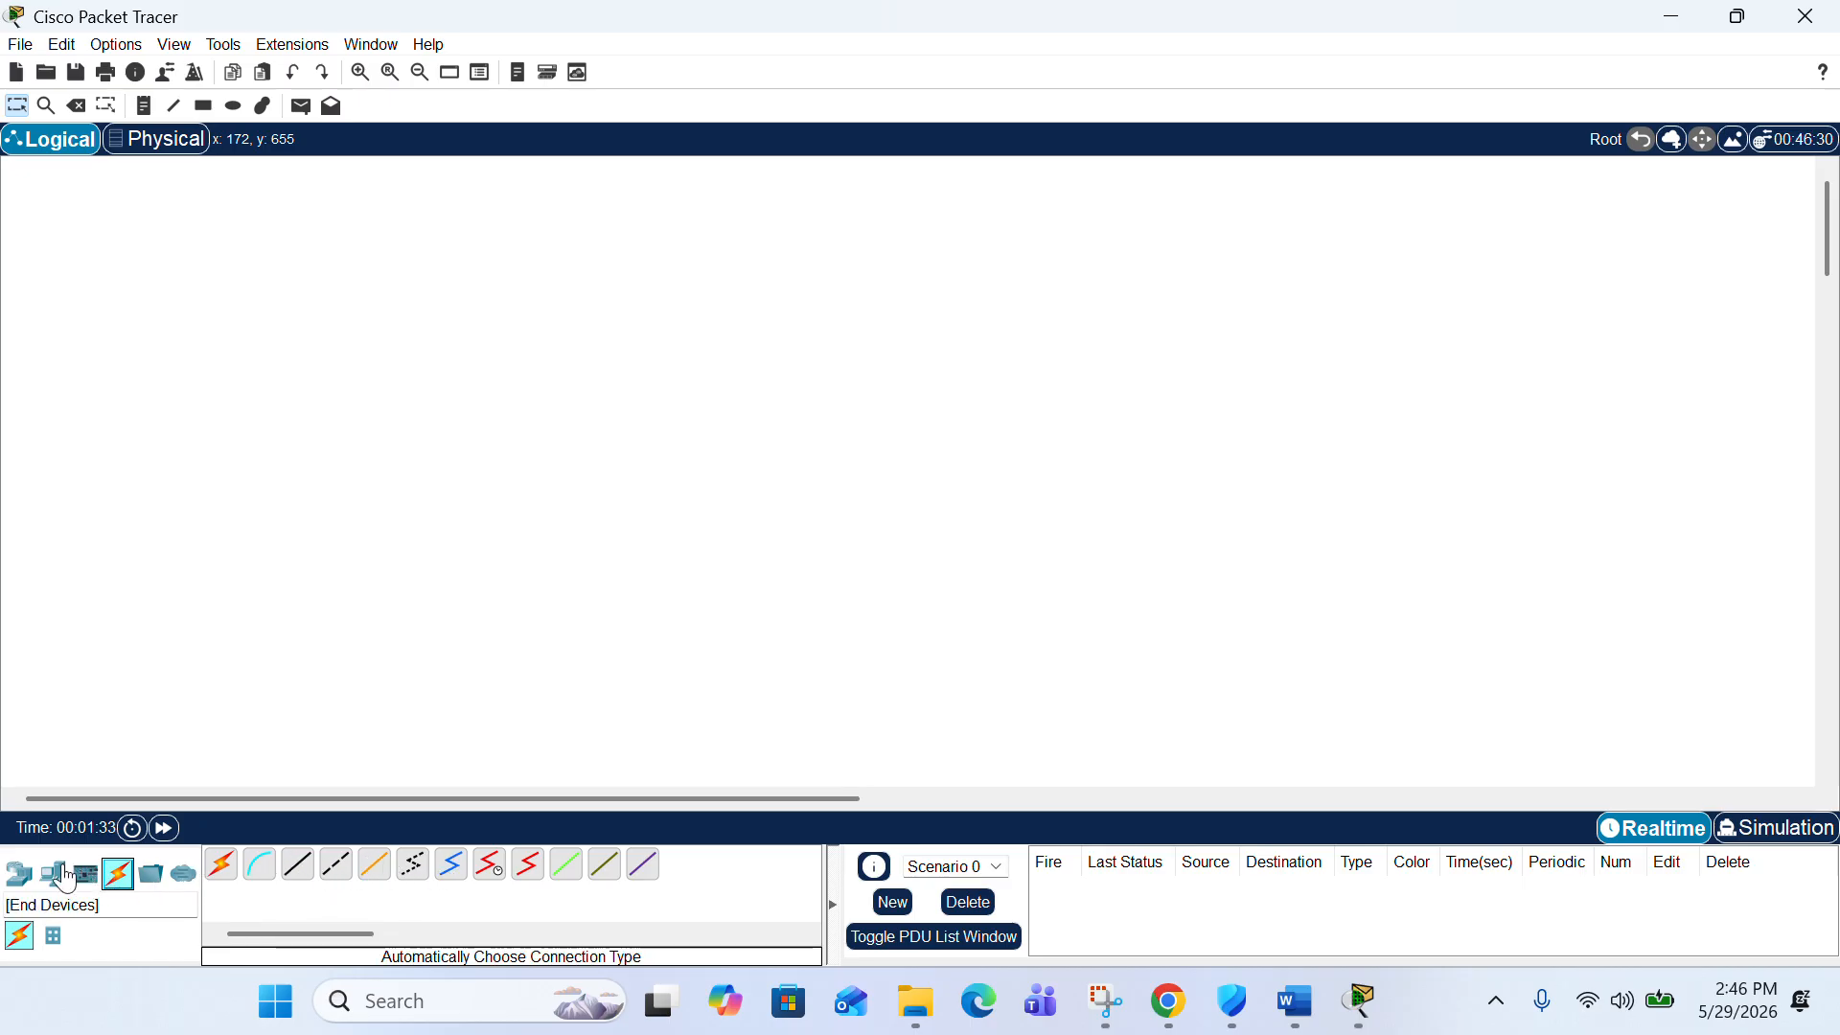
pyautogui.click(20, 873)
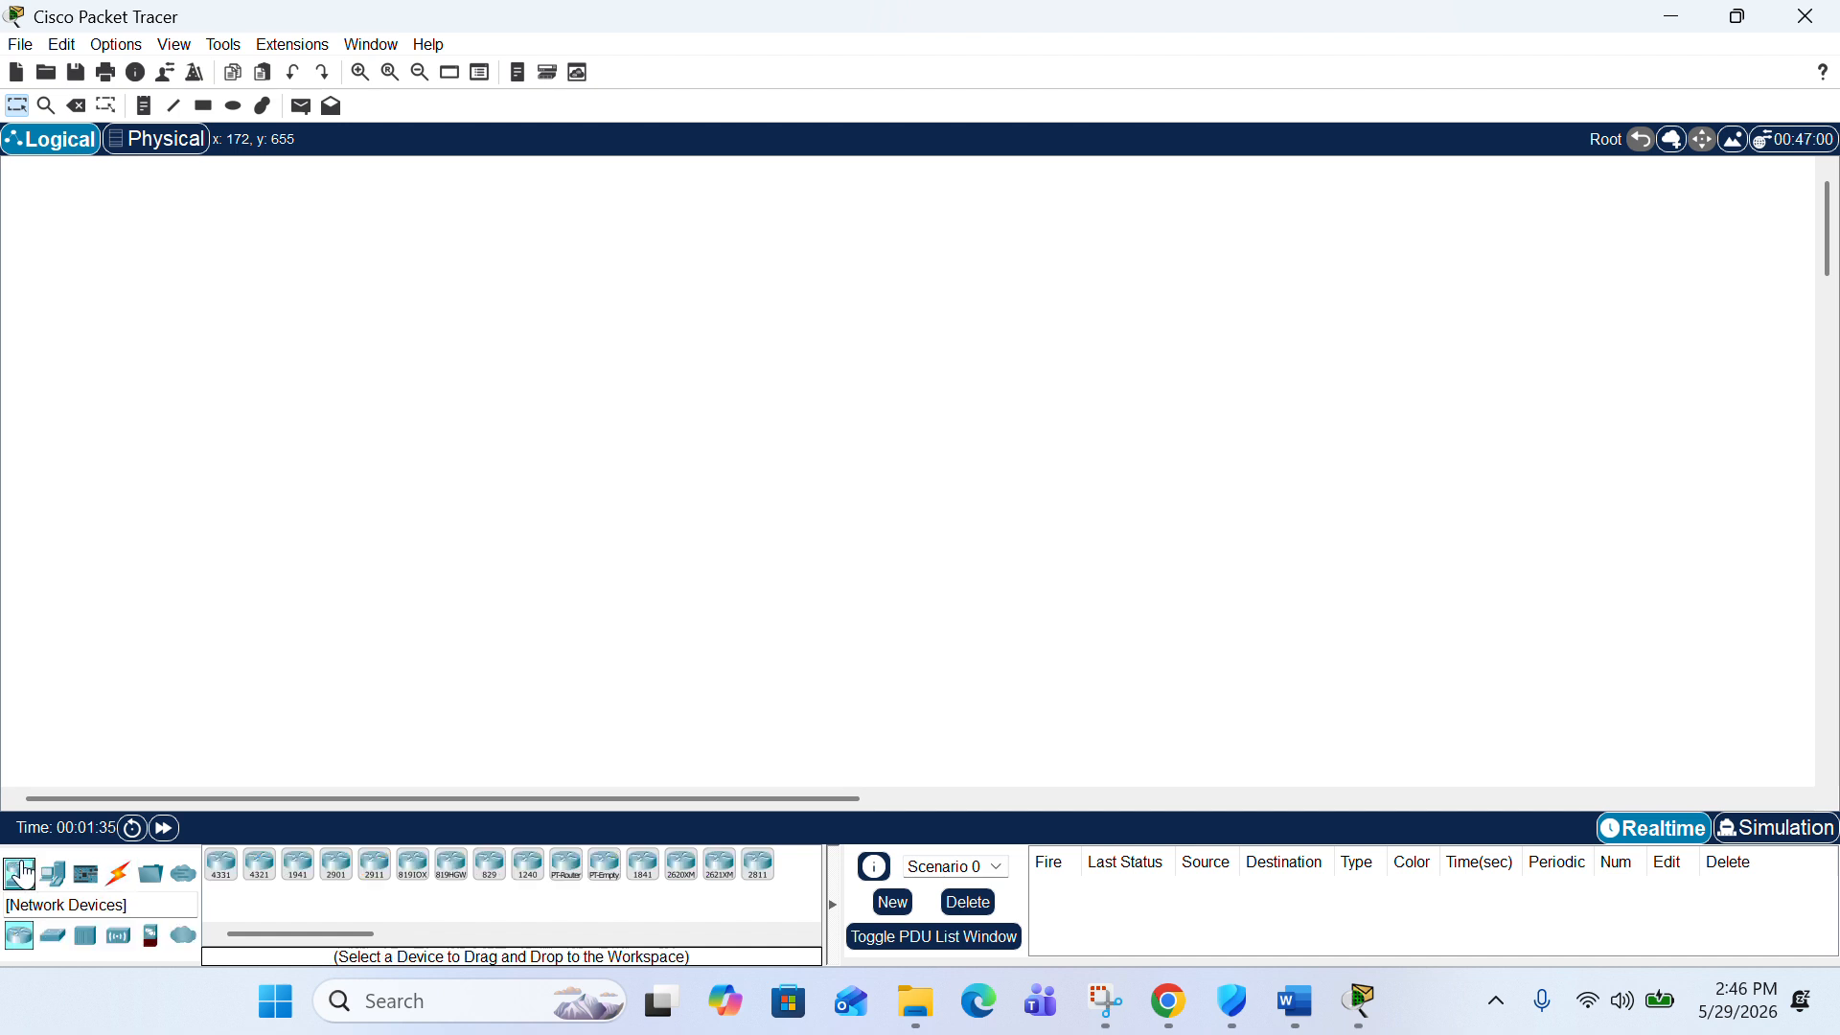
pyautogui.click(54, 936)
pyautogui.click(15, 943)
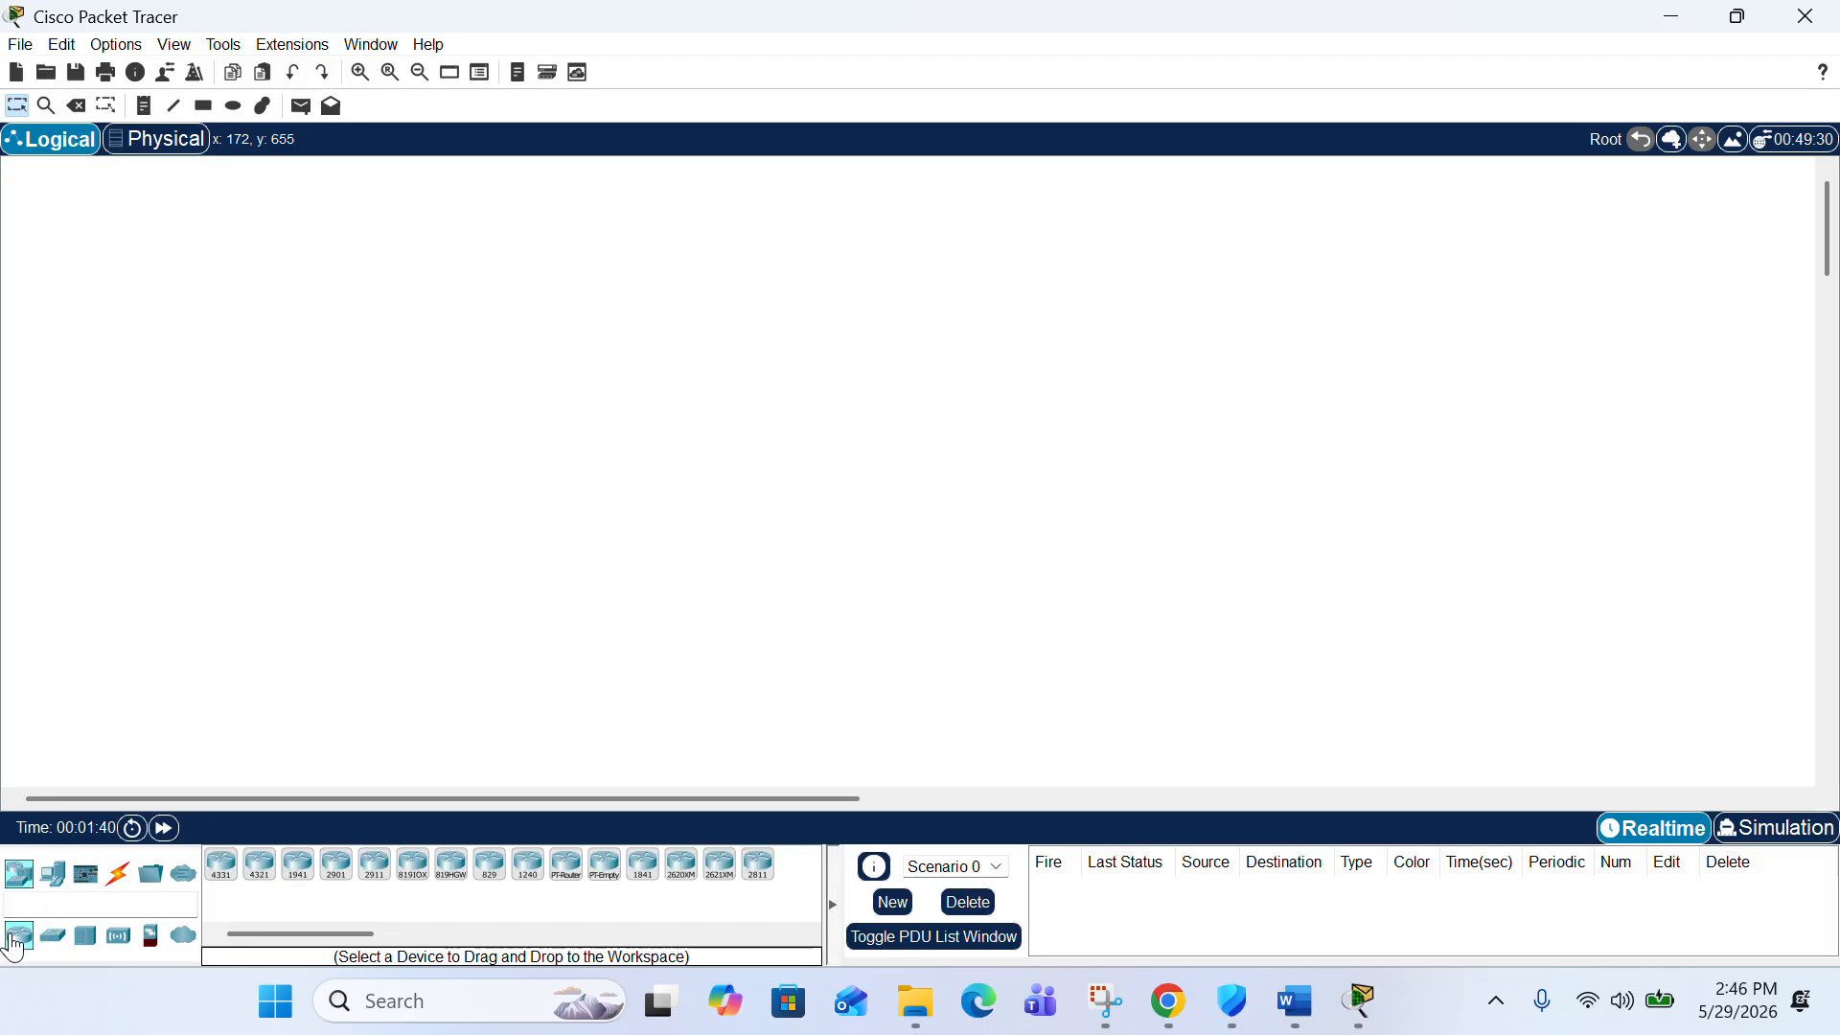
pyautogui.click(53, 936)
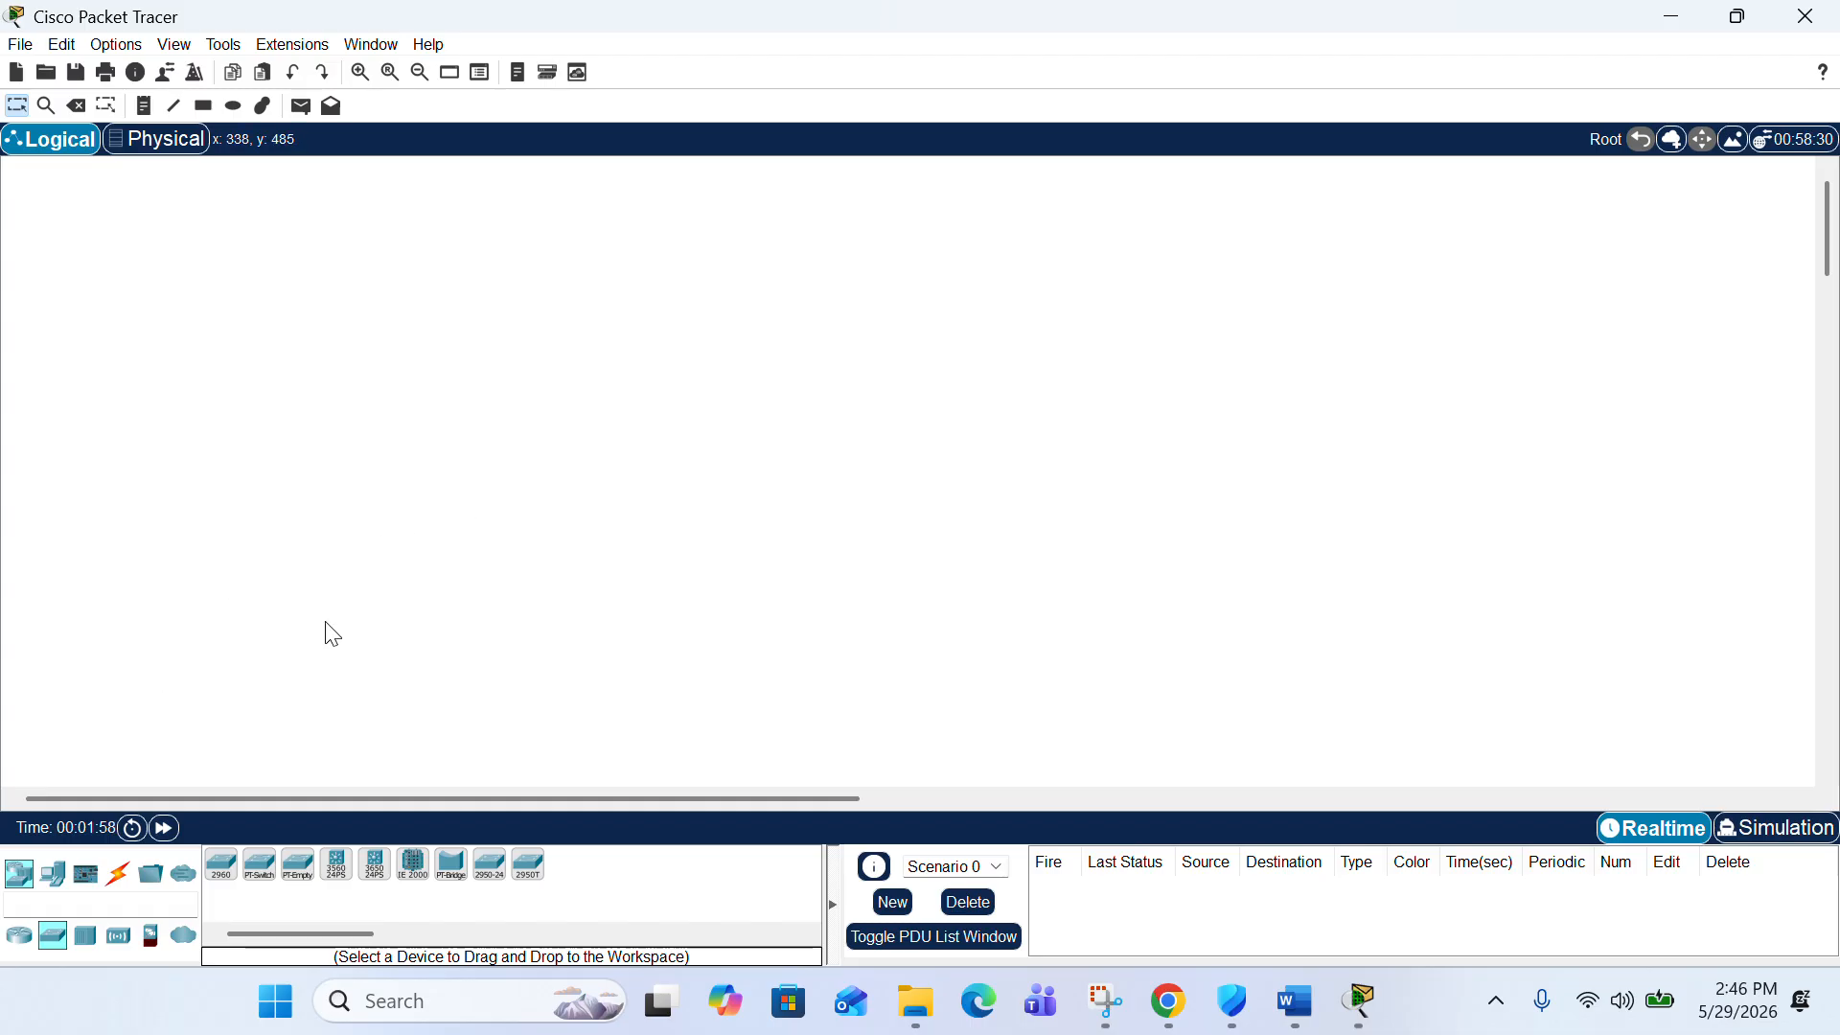
# - Switch to the Word worksheet and check the topology diagram linking the server, router, PC and laptop
pyautogui.click(1308, 1003)
pyautogui.scroll(10, 1096, 610)
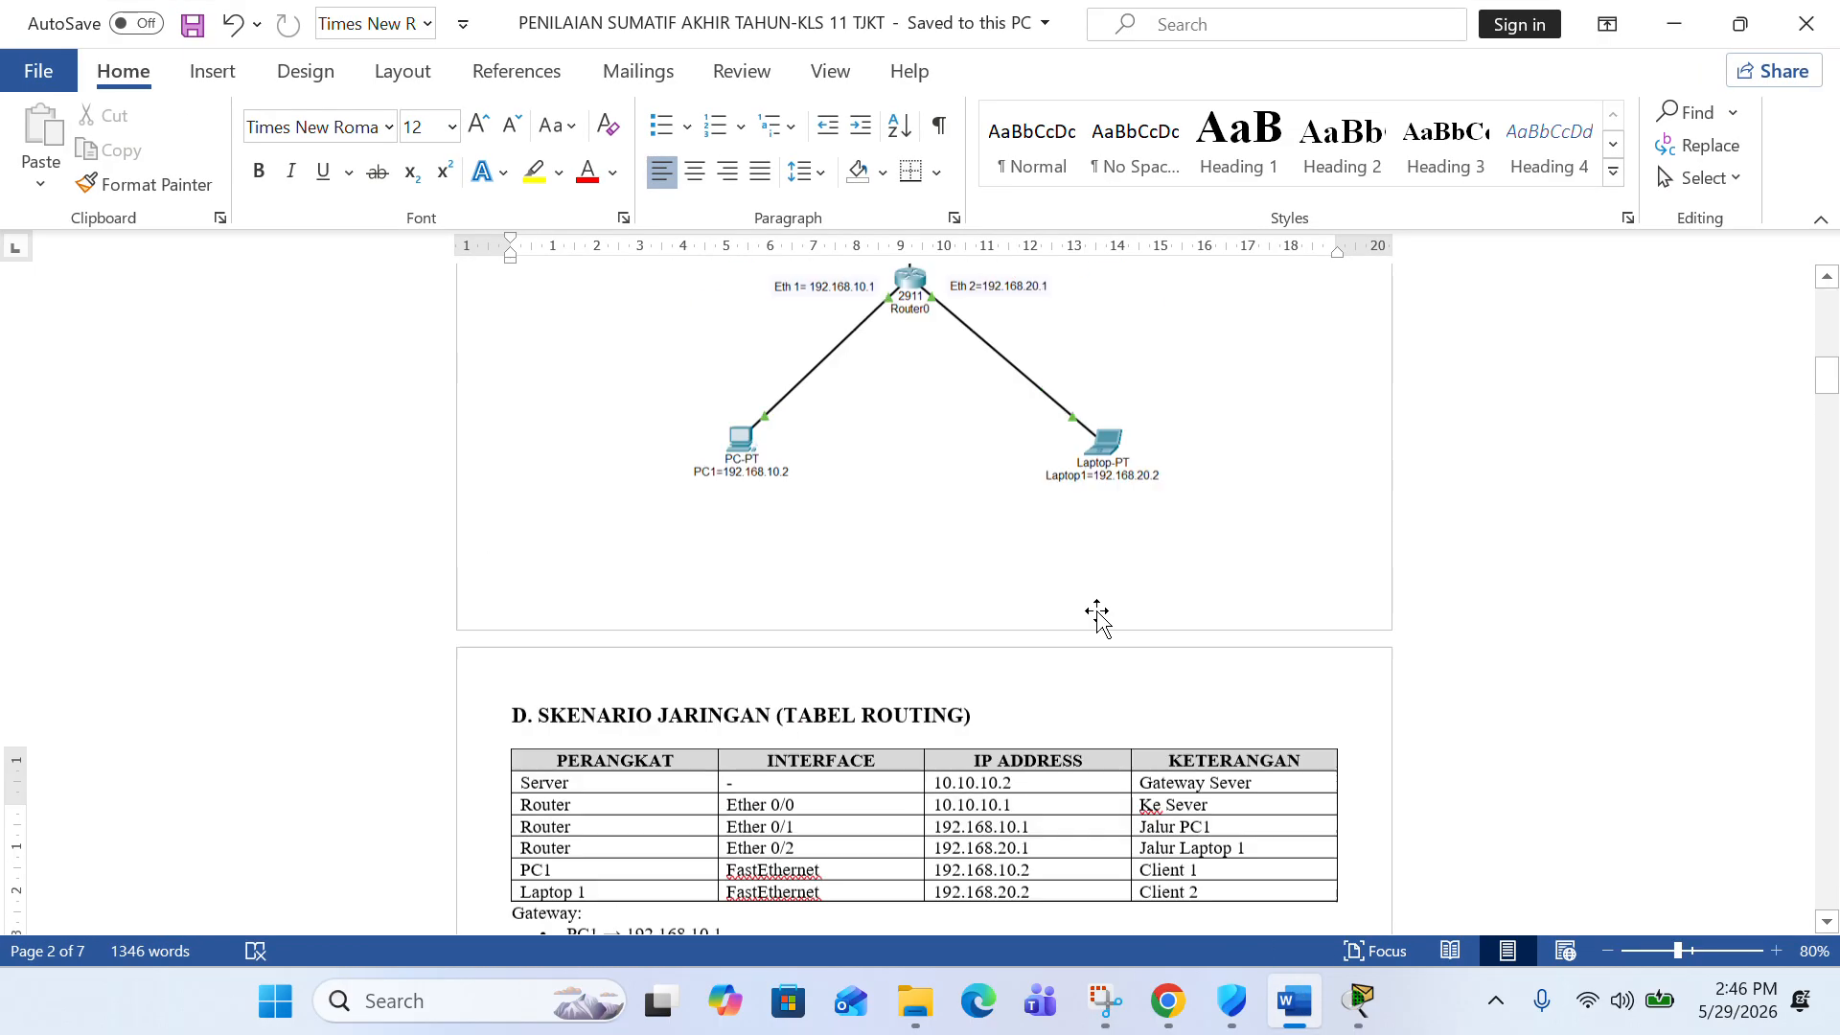
pyautogui.scroll(3, 1096, 610)
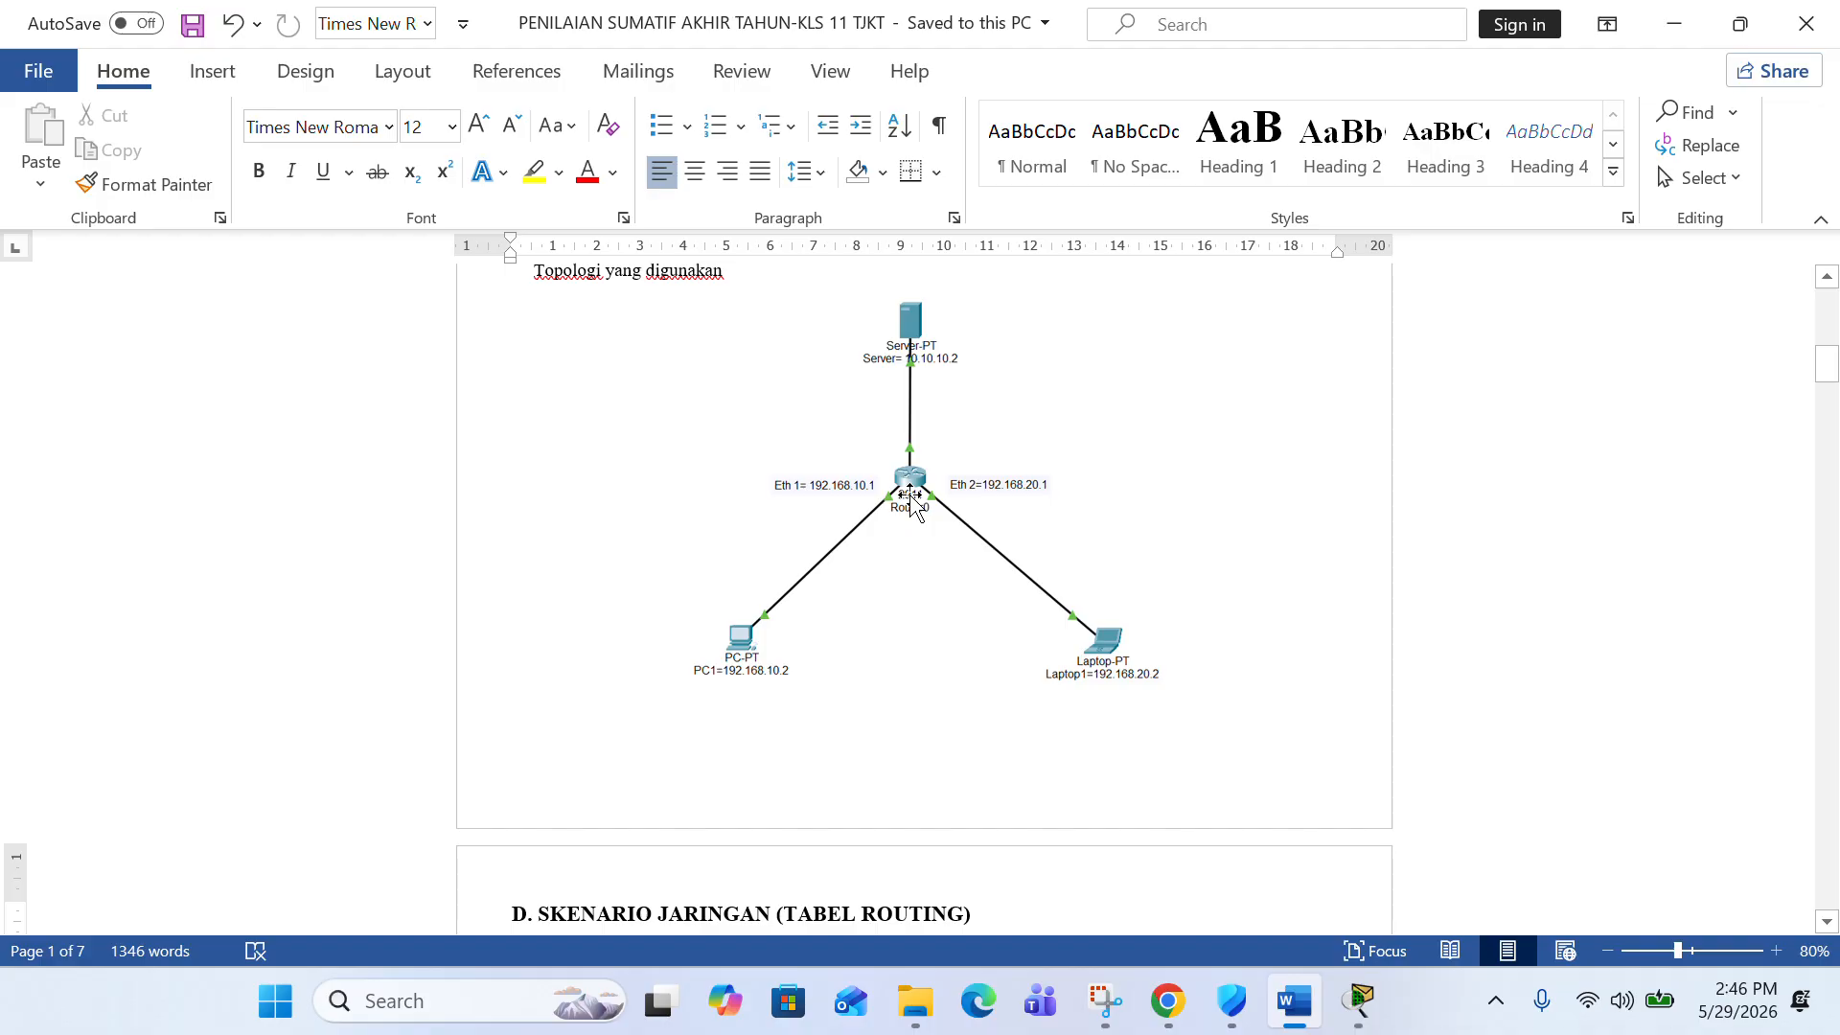
# - Return to Cisco Packet Tracer and place a PC-PT and a Laptop-PT side by side in the lower part of the workspace
pyautogui.click(1362, 1002)
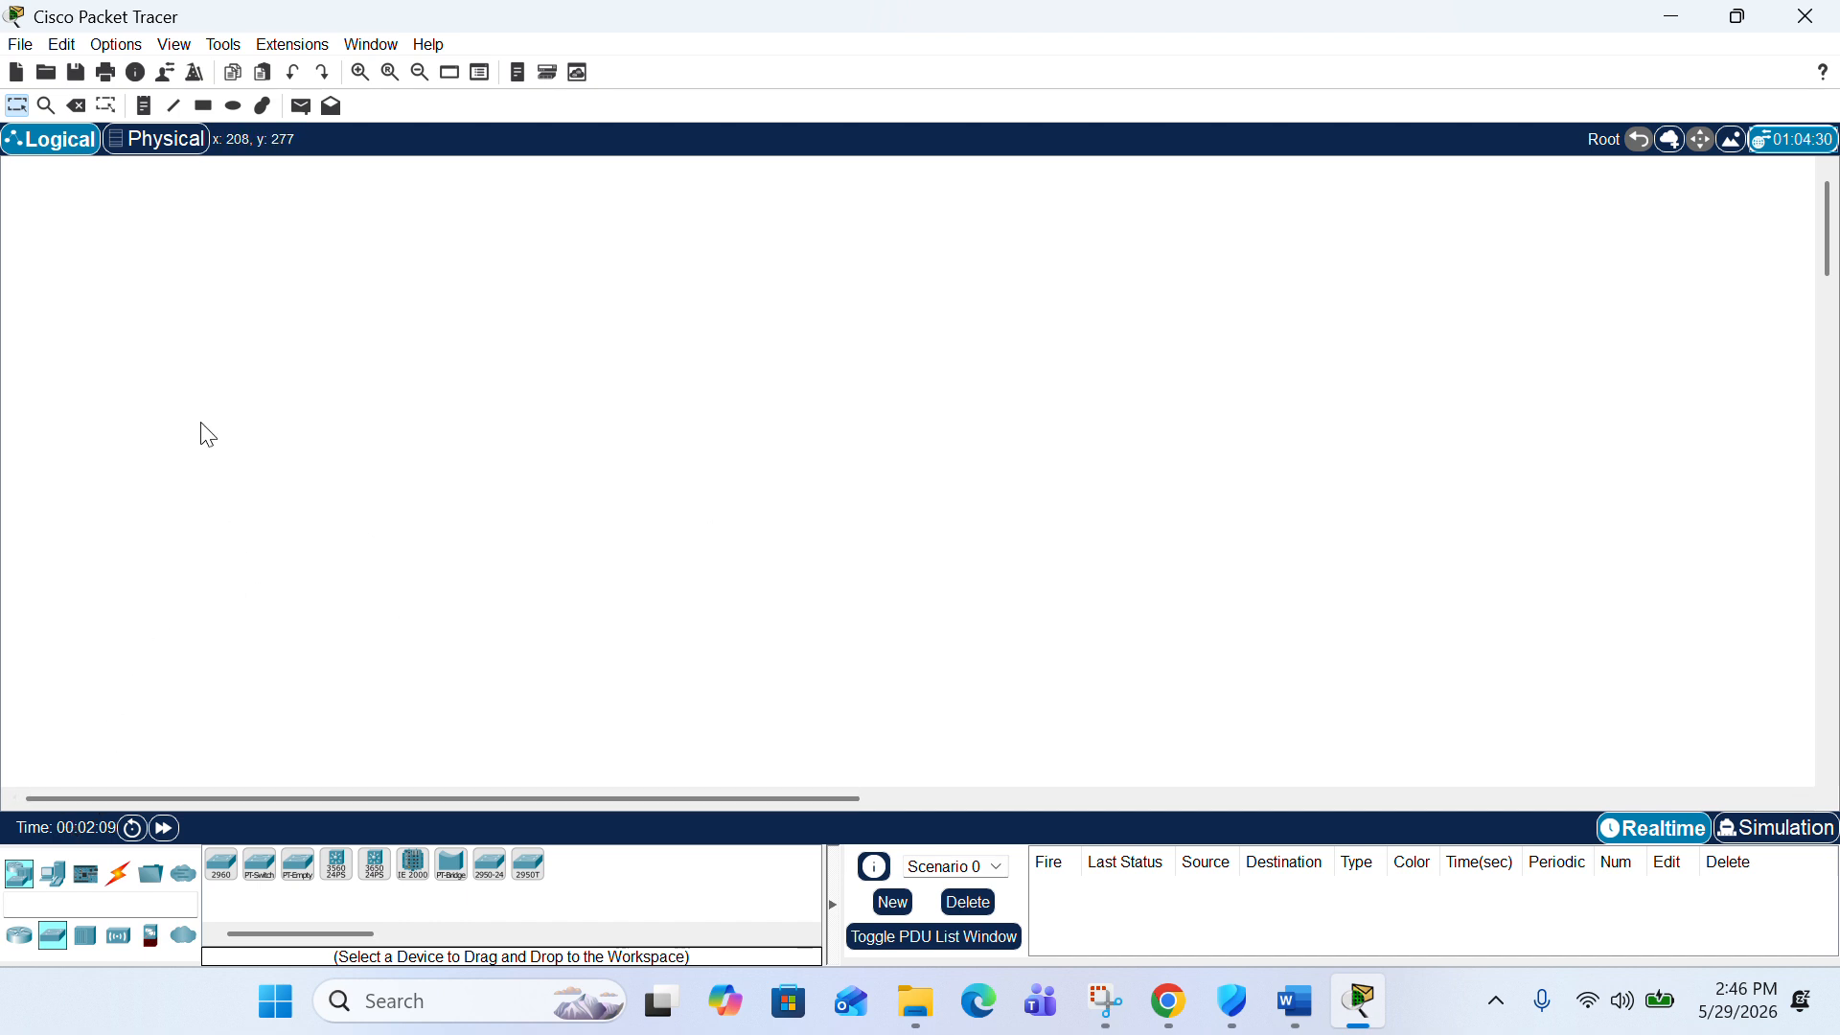
pyautogui.click(23, 890)
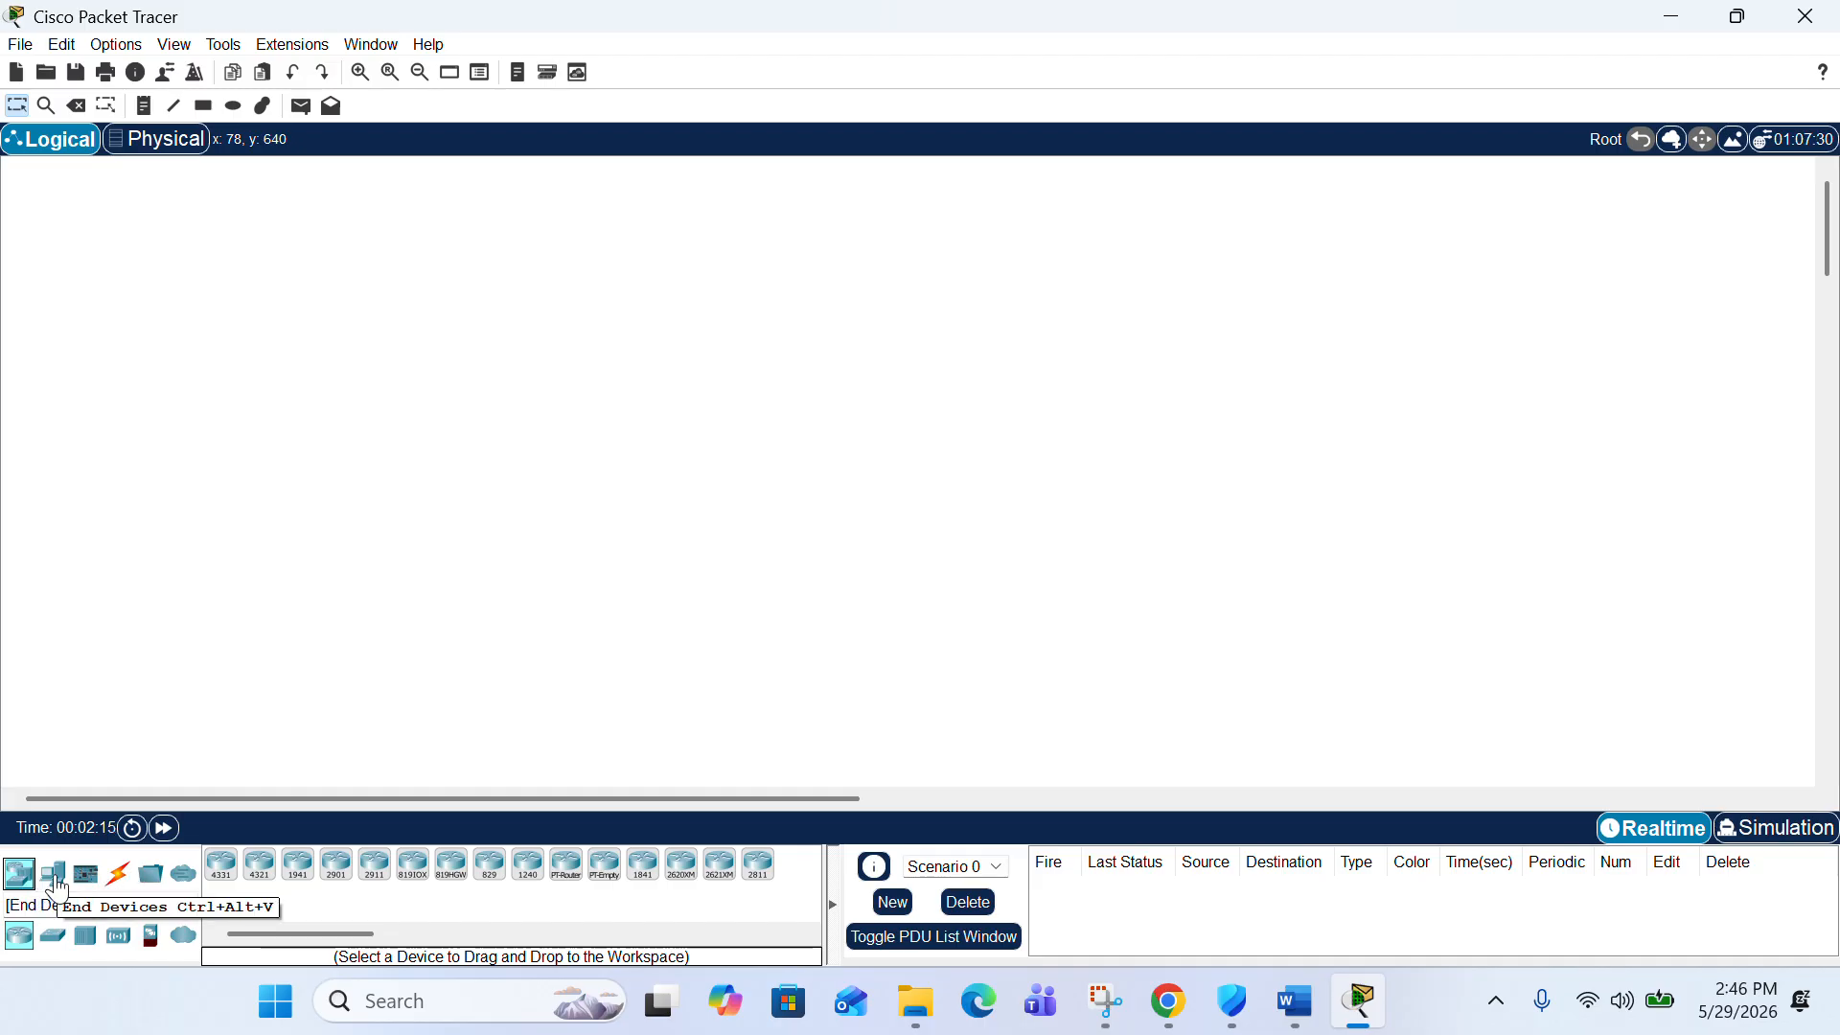
pyautogui.click(57, 890)
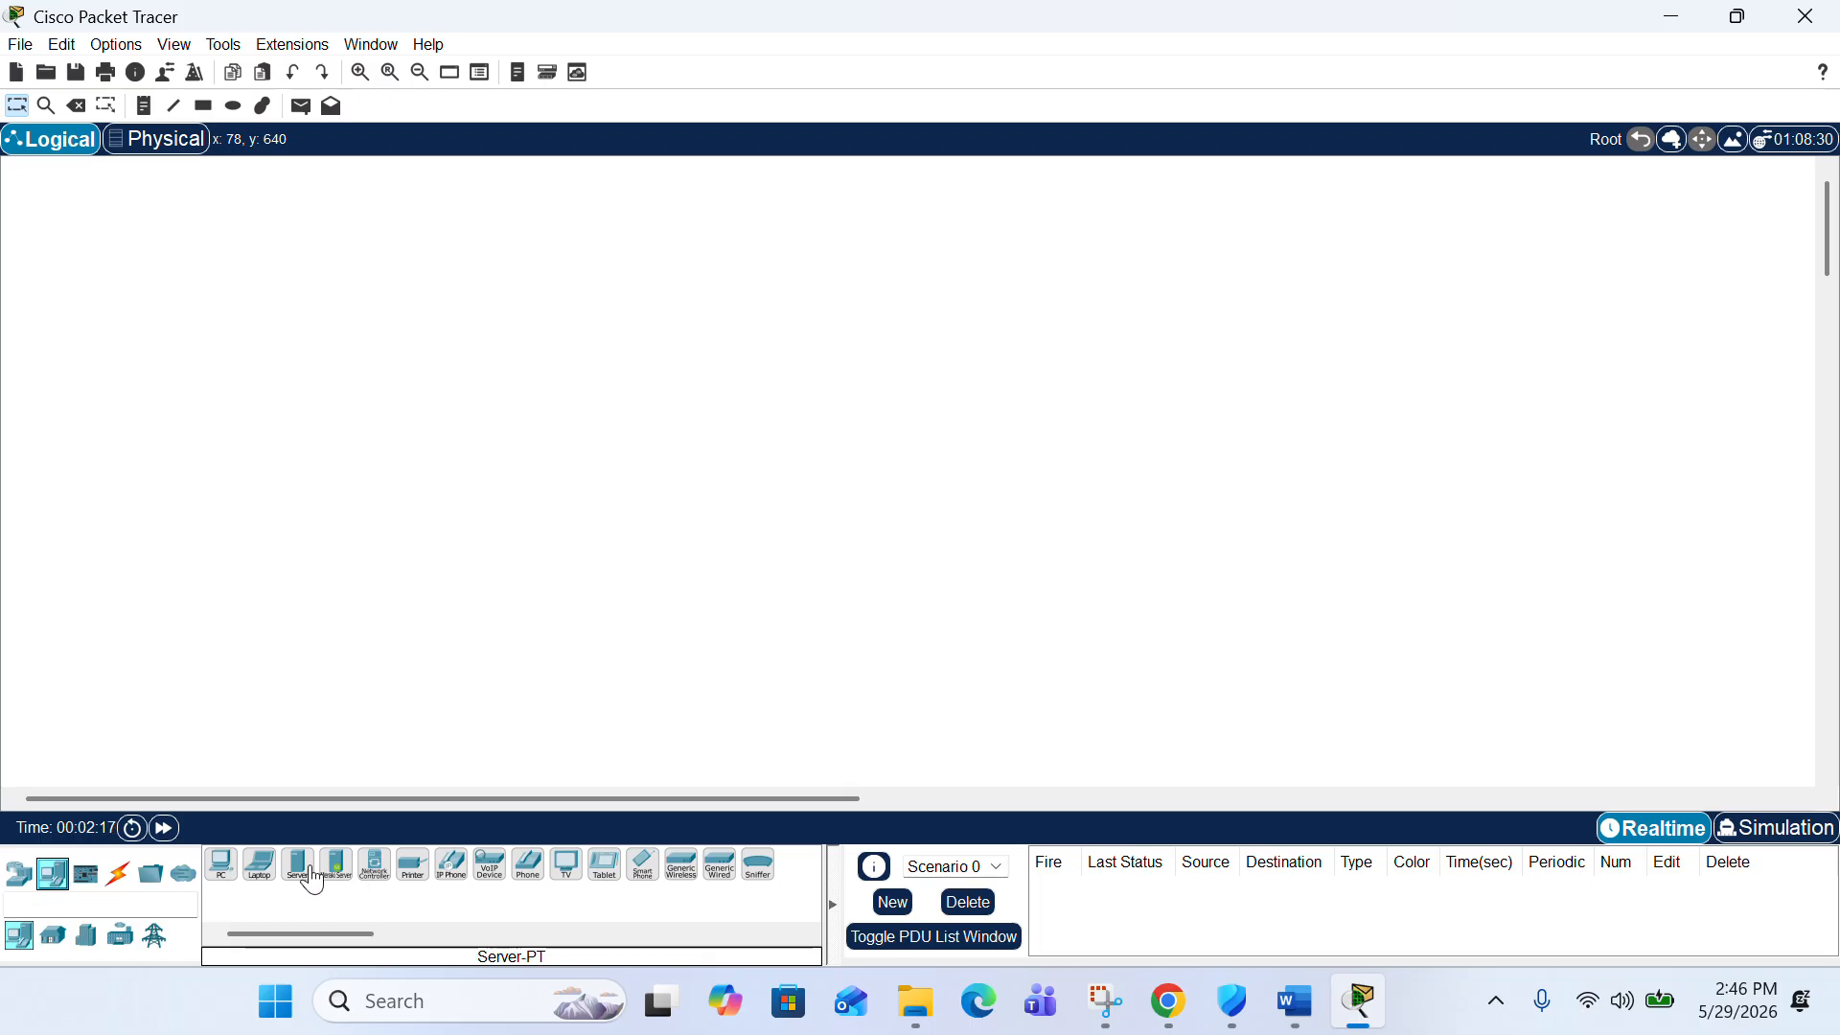
pyautogui.moveTo(222, 884); pyautogui.dragTo(227, 887)
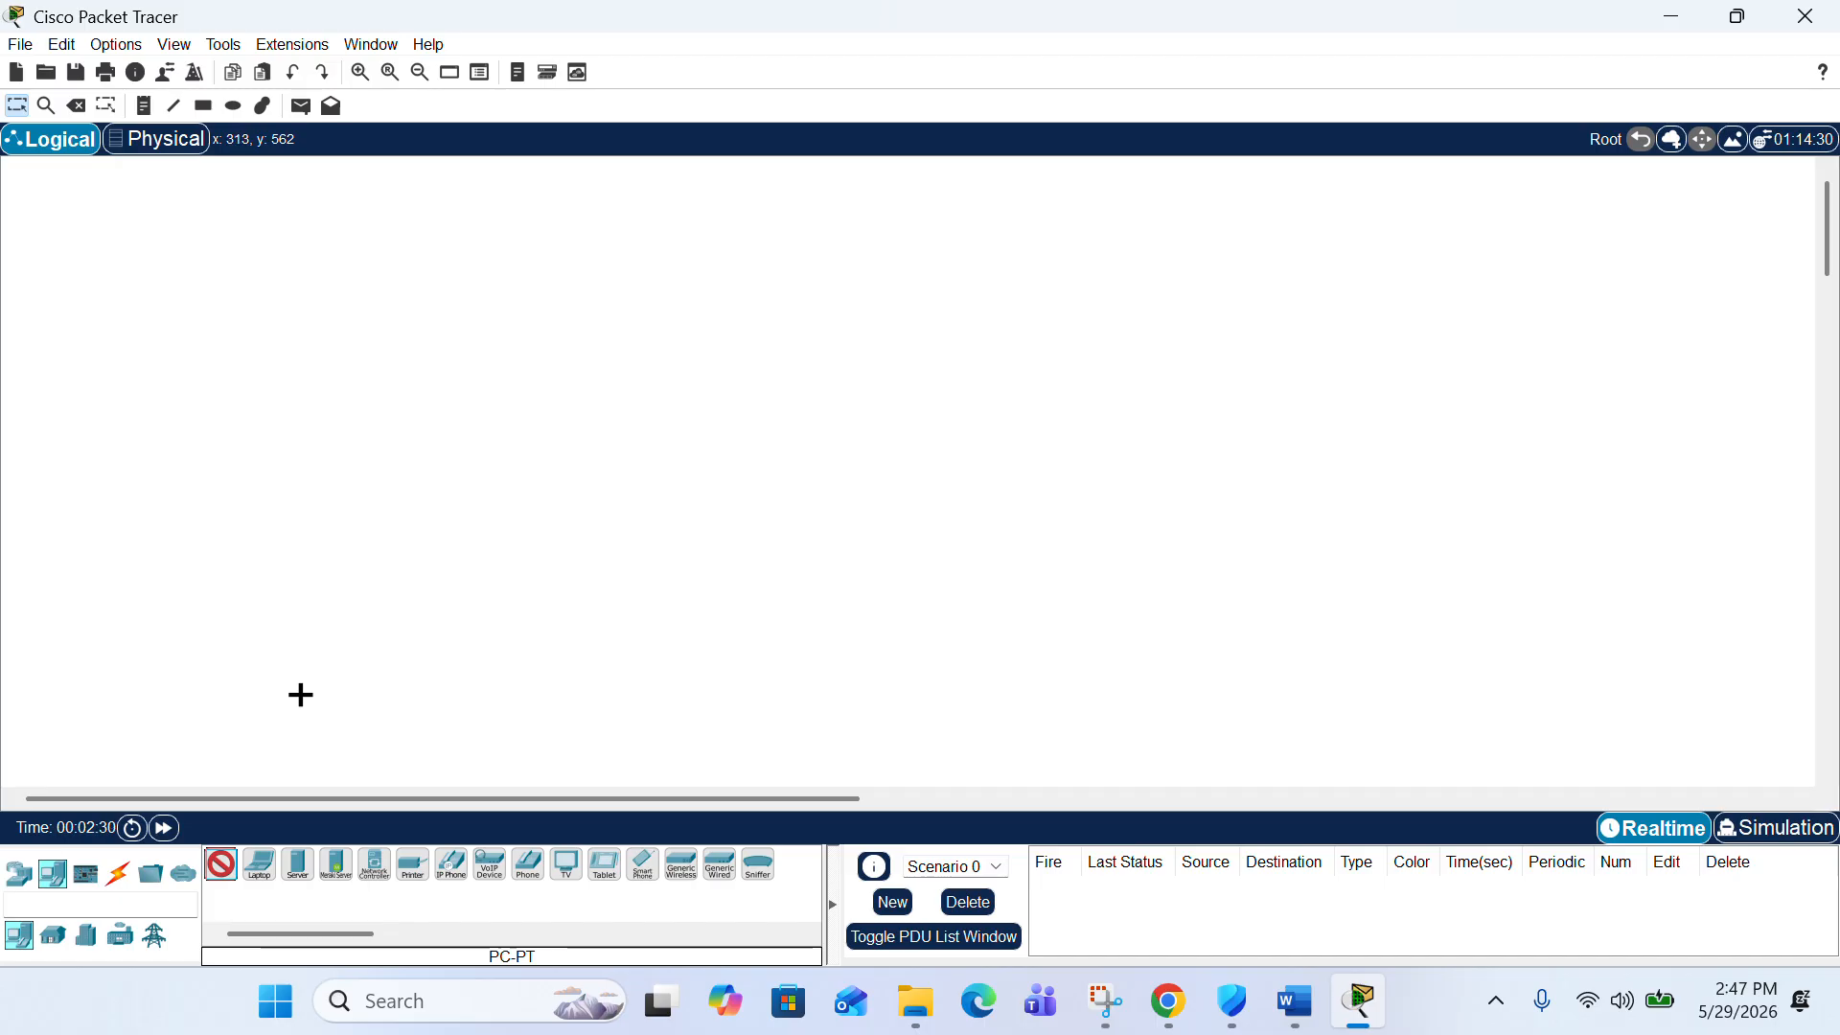
pyautogui.click(367, 695)
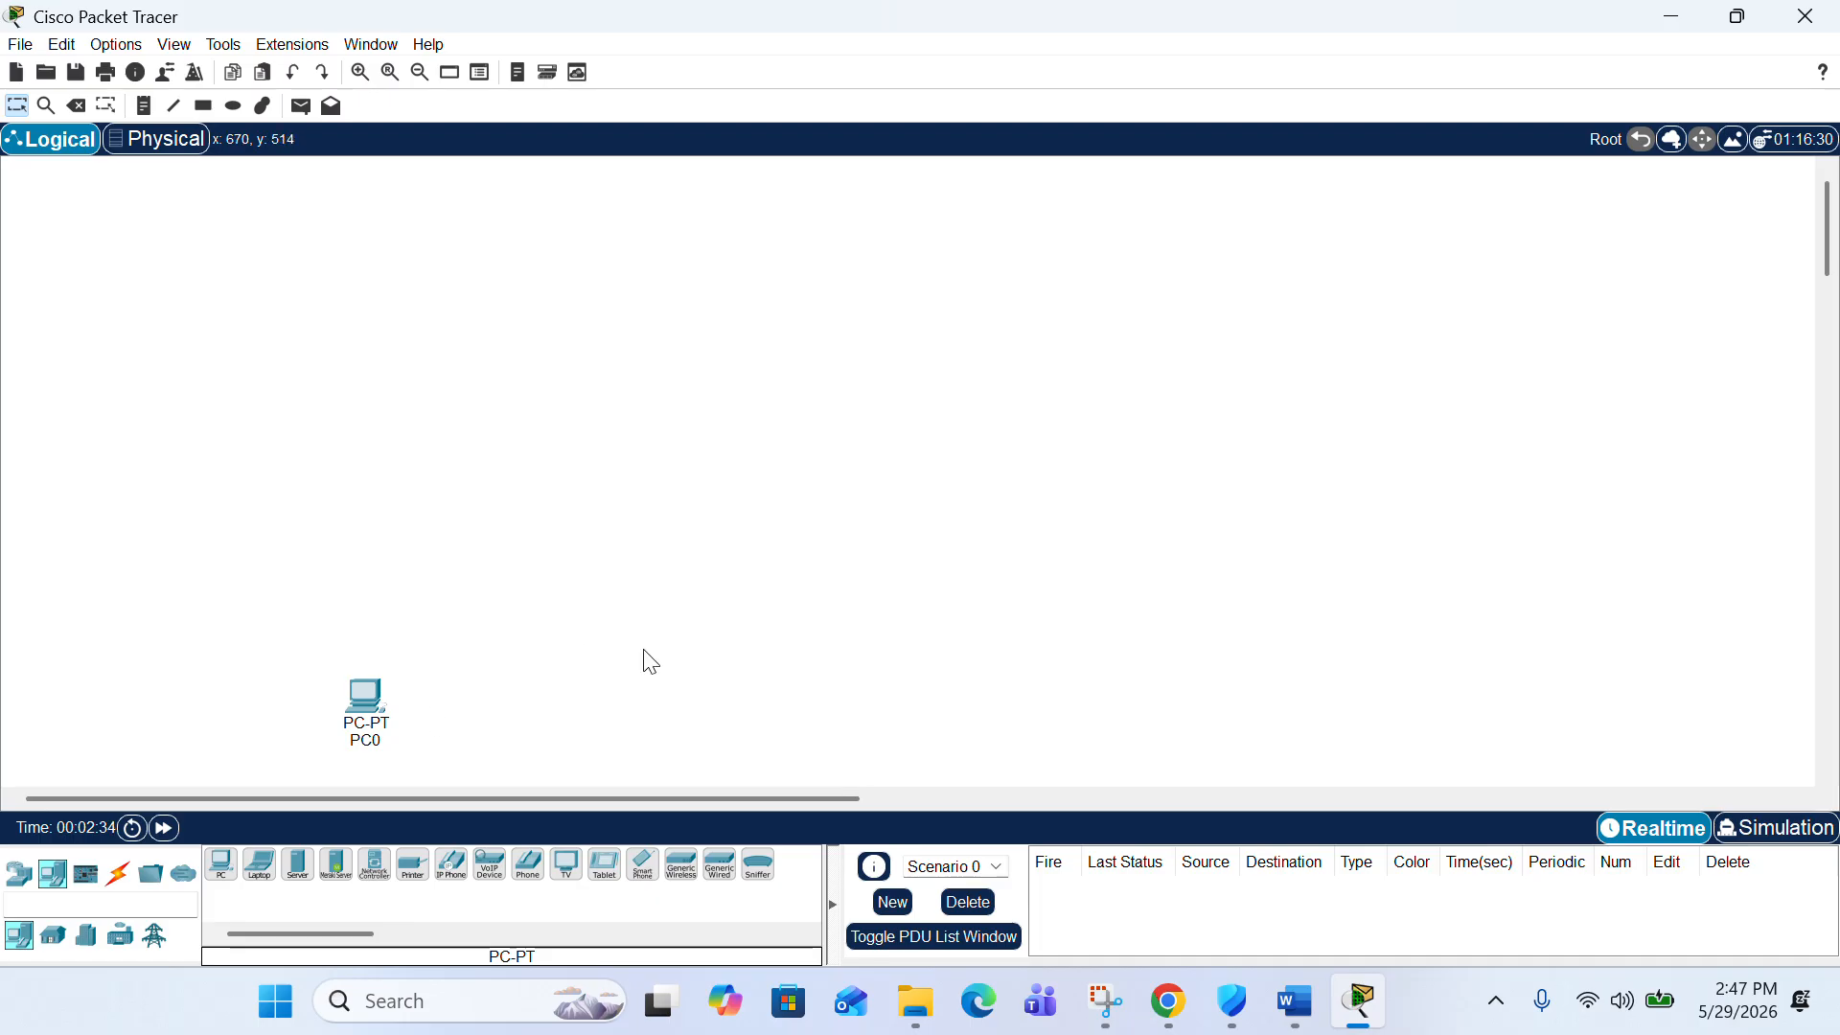
pyautogui.click(261, 874)
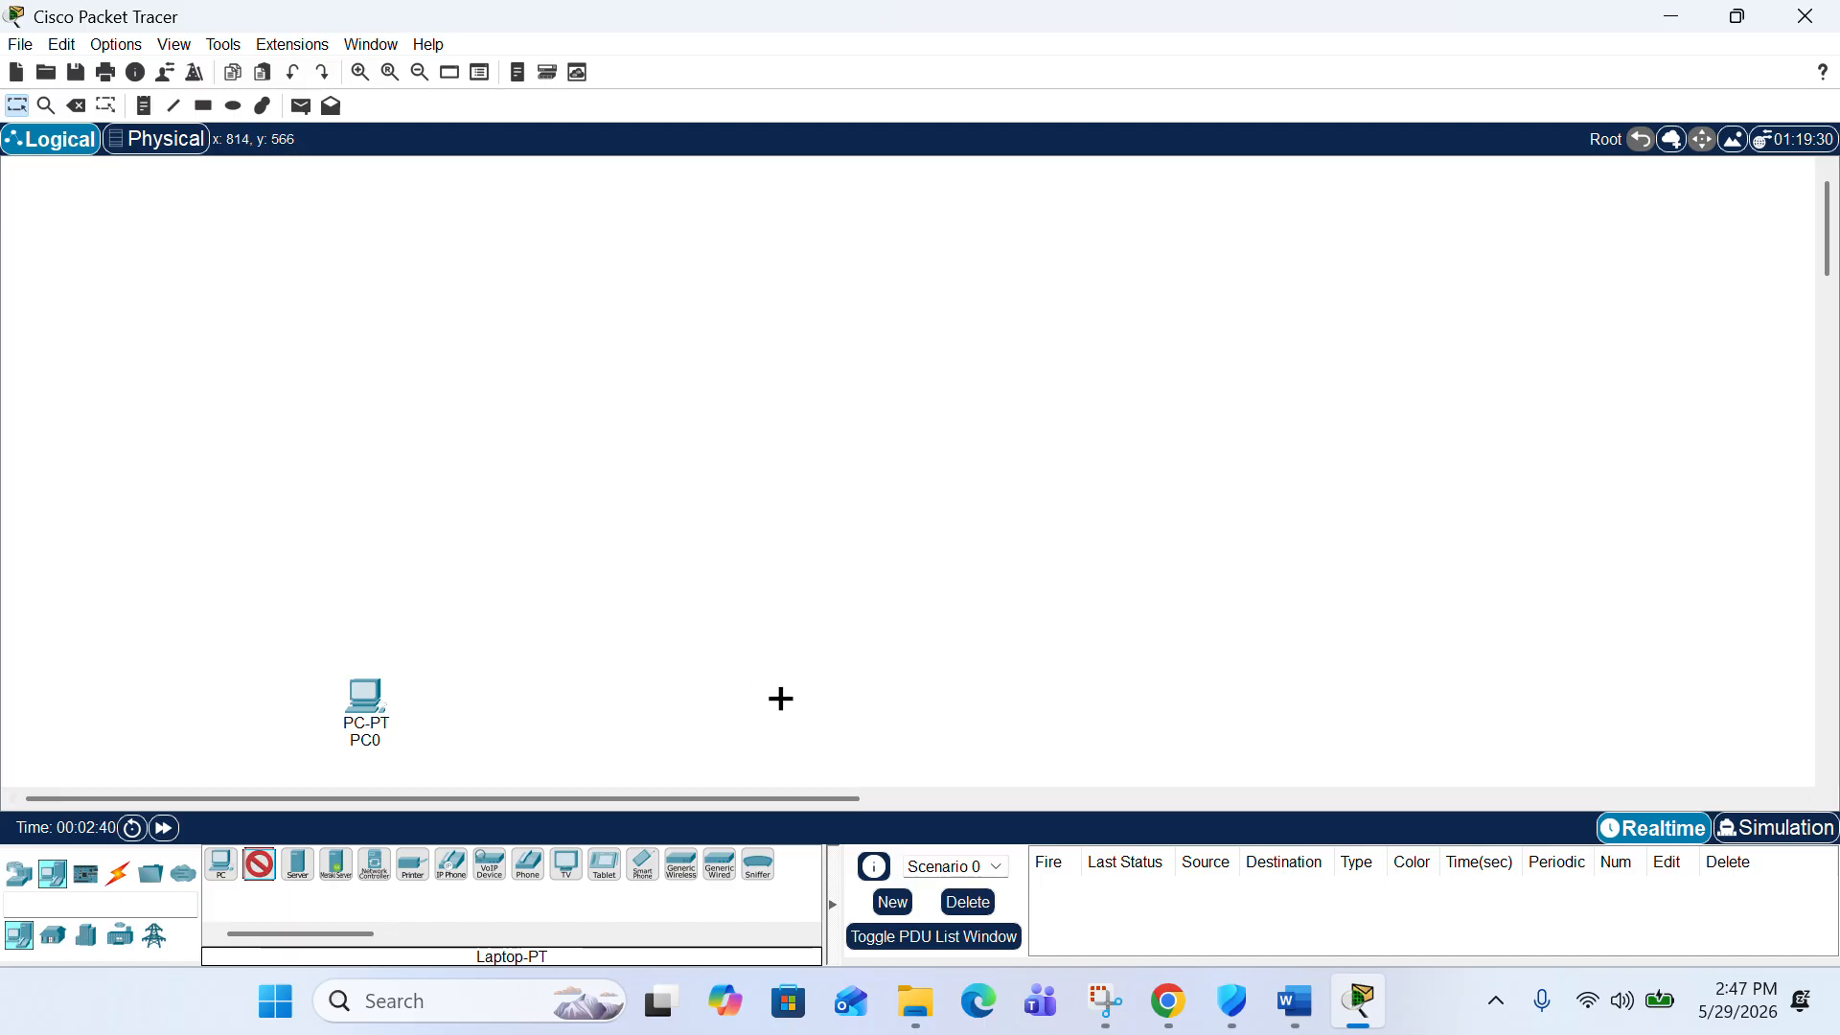
pyautogui.click(781, 700)
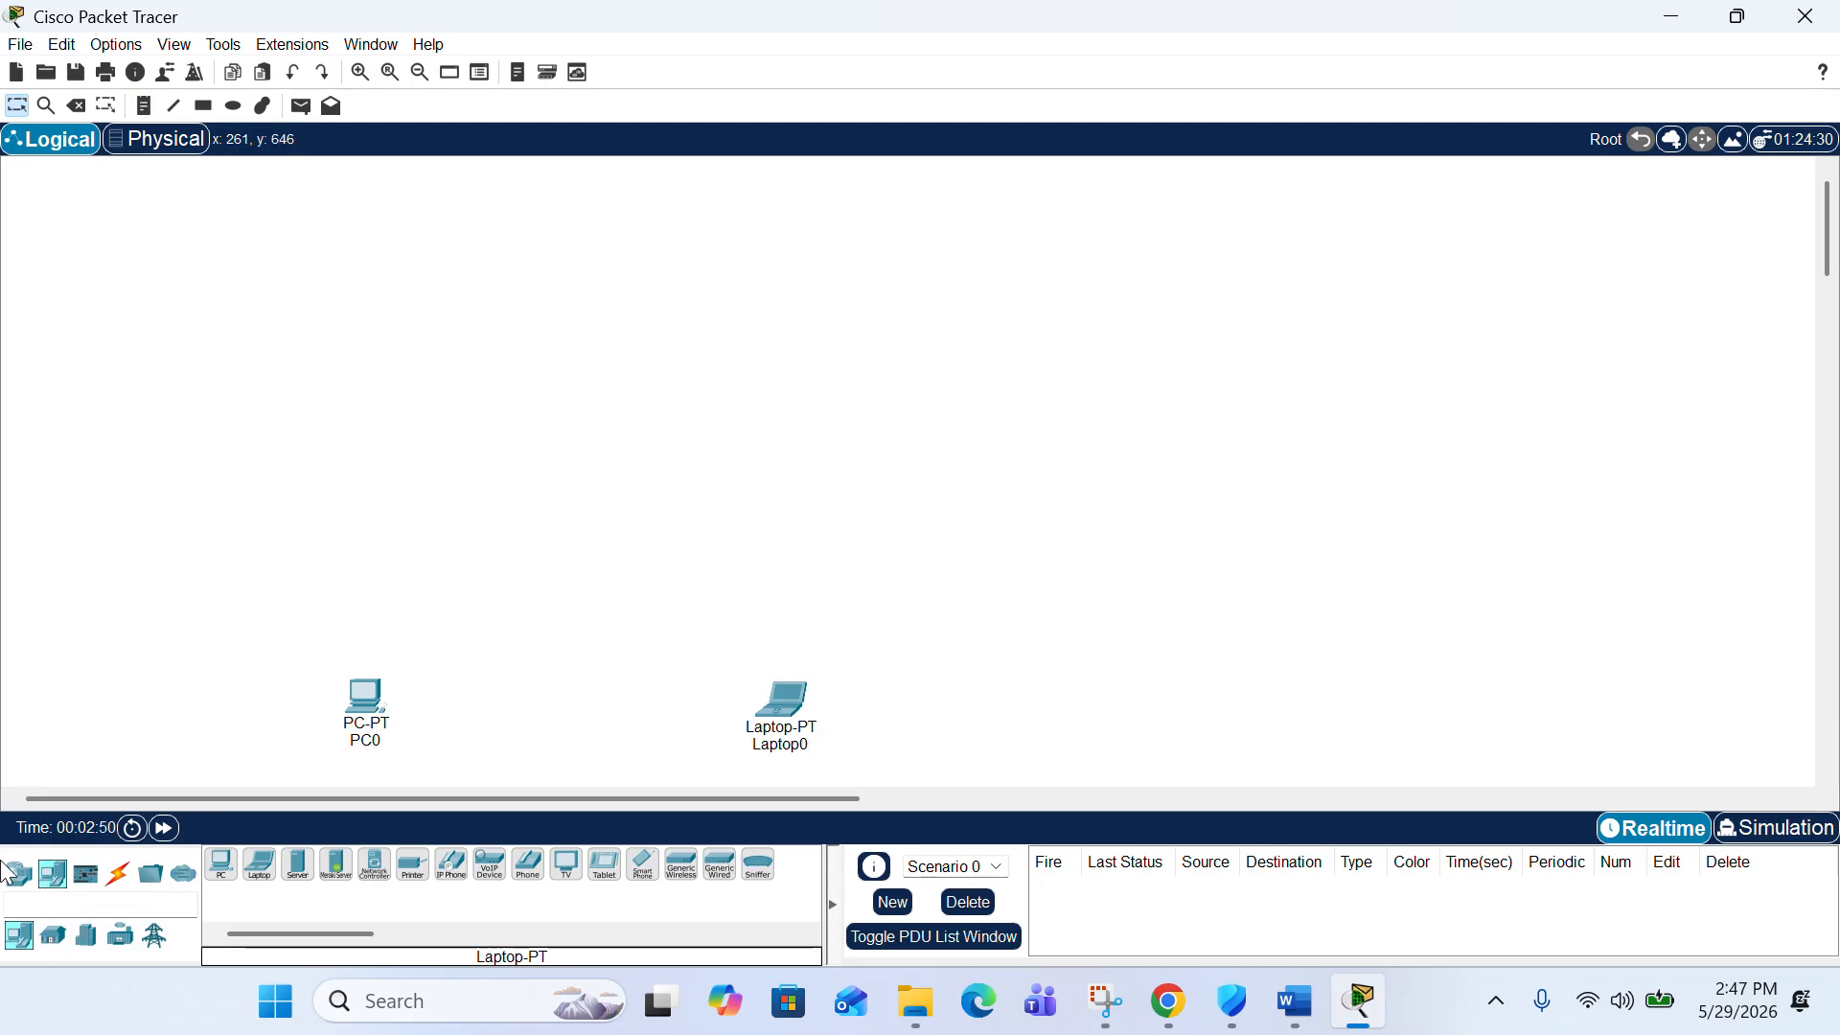
# - Place a 2911 router centrally above the PC and laptop, and a Server-PT above the router
pyautogui.click(29, 877)
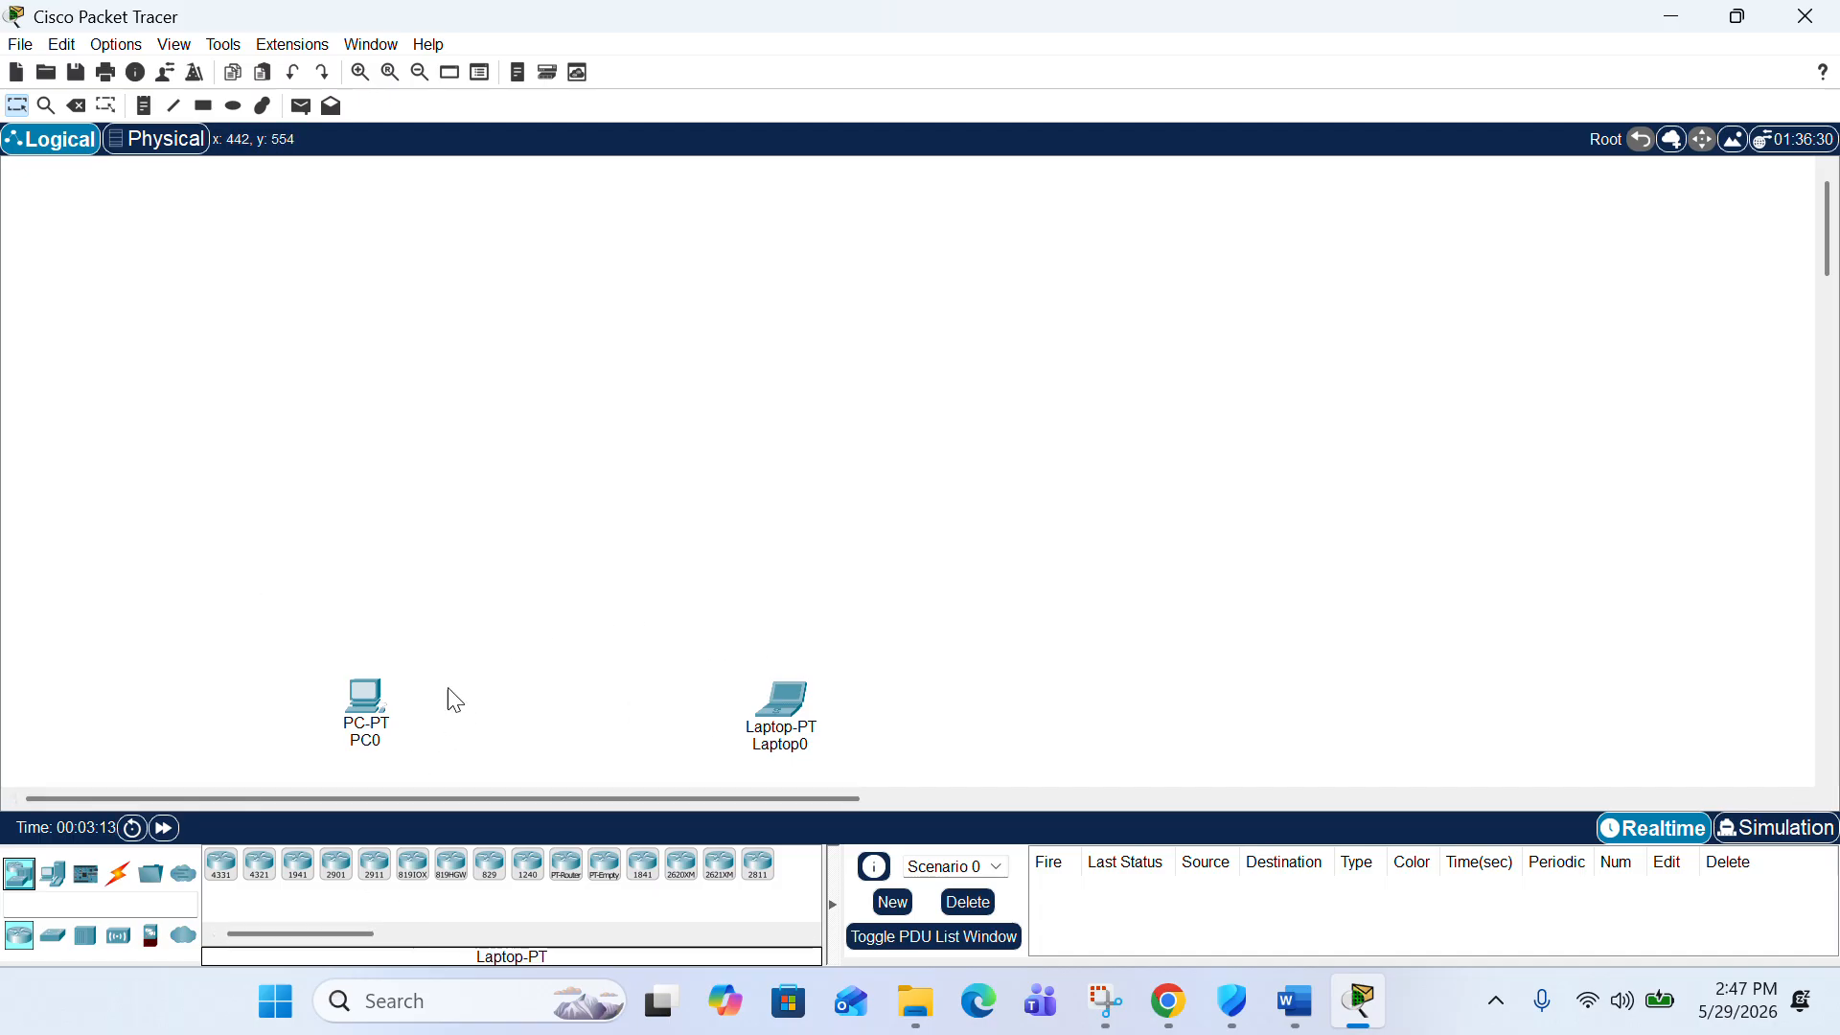
pyautogui.click(374, 867)
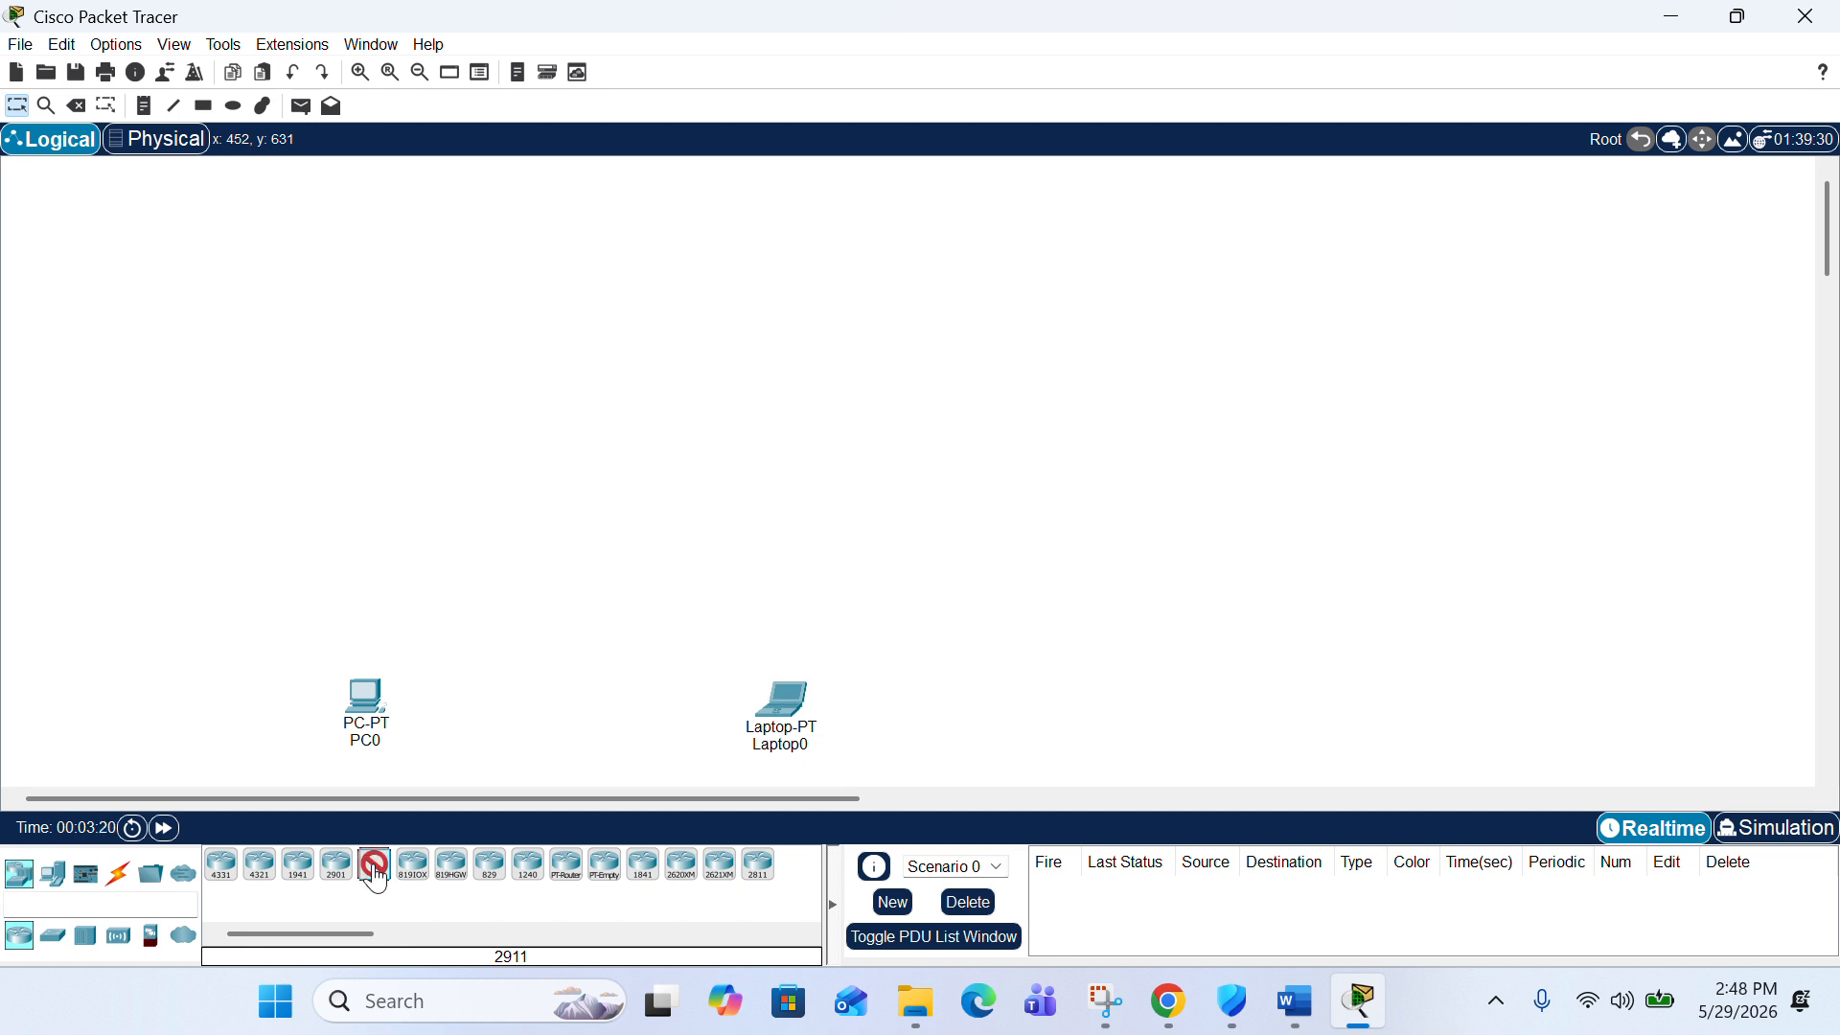
pyautogui.click(564, 441)
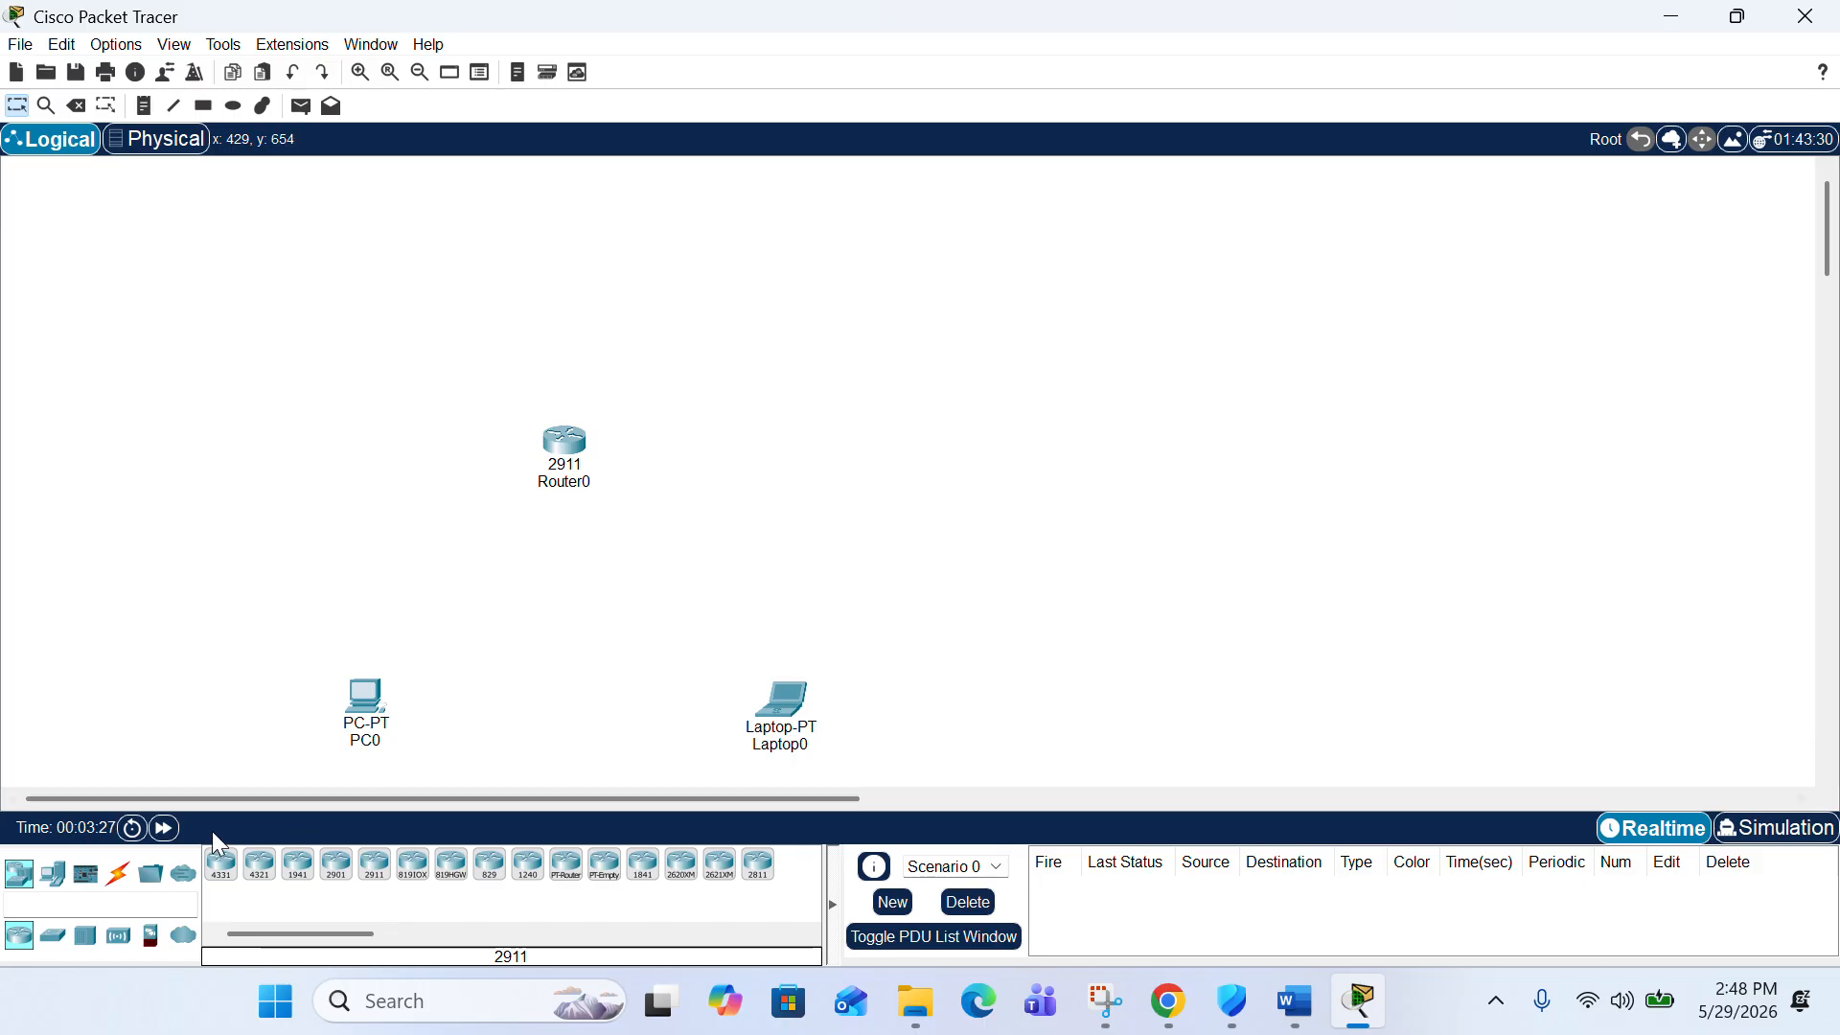
pyautogui.click(50, 884)
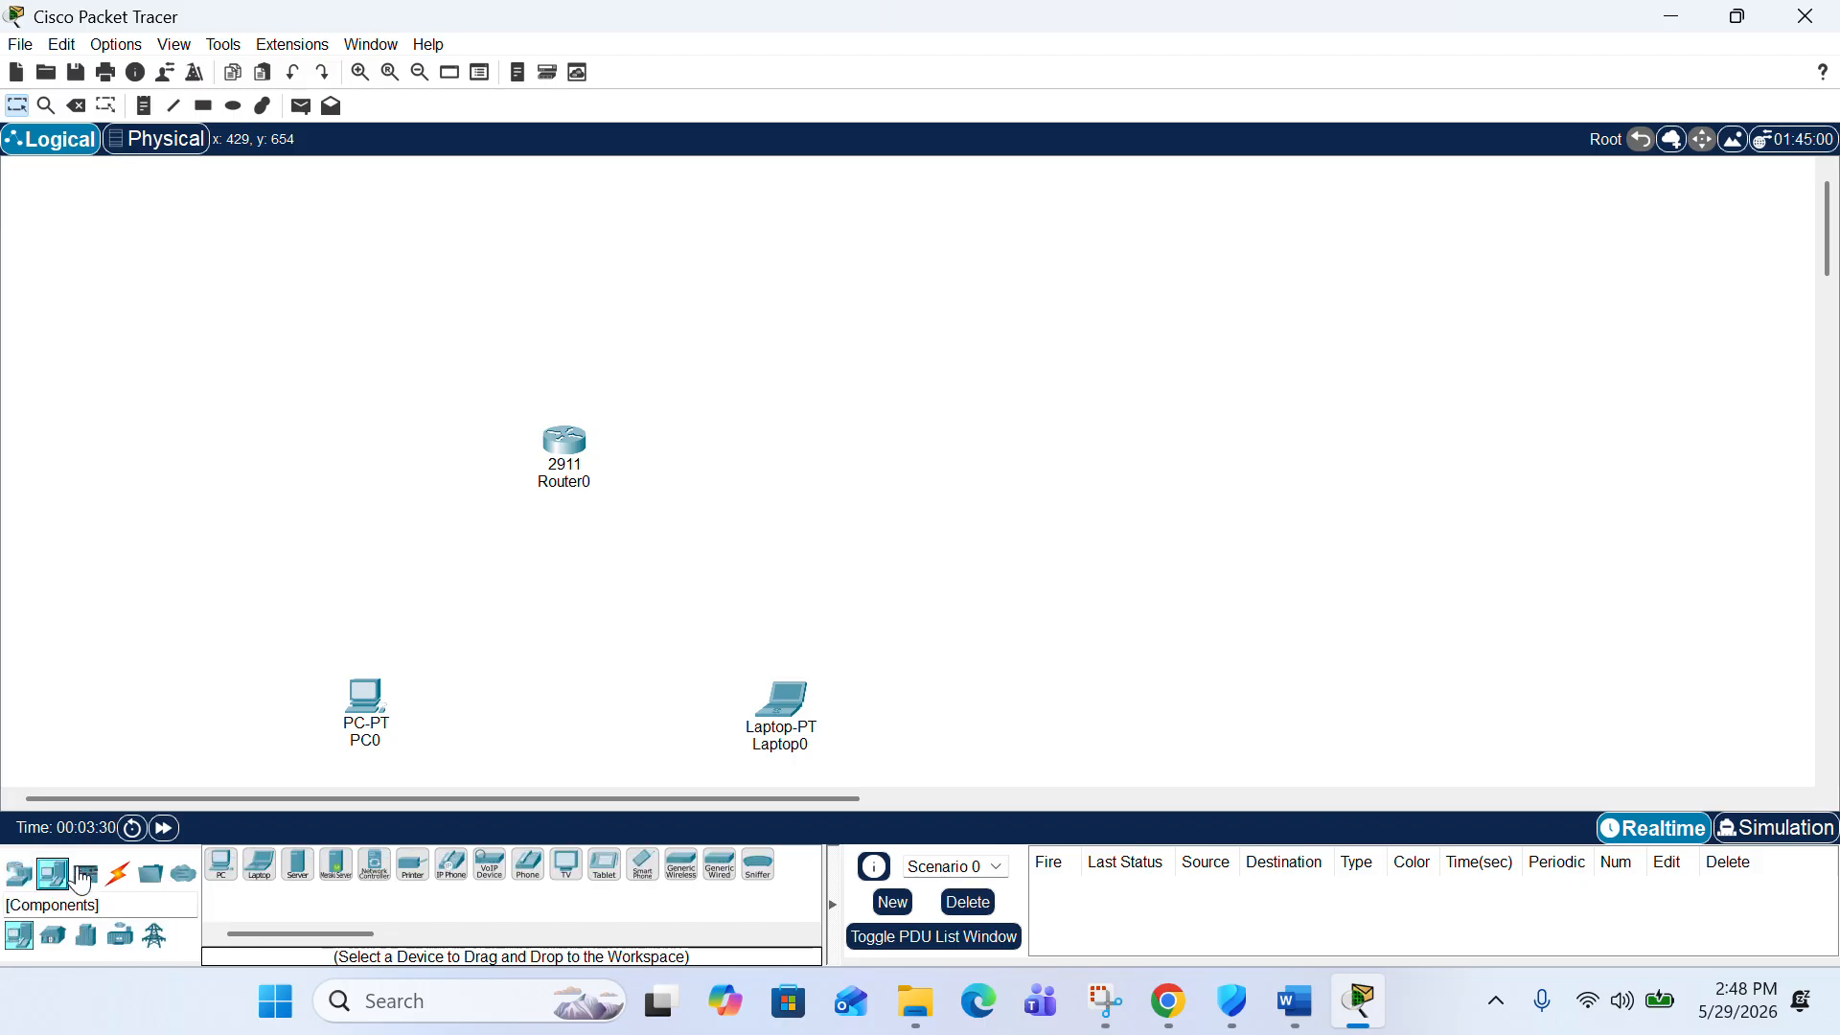
pyautogui.click(301, 872)
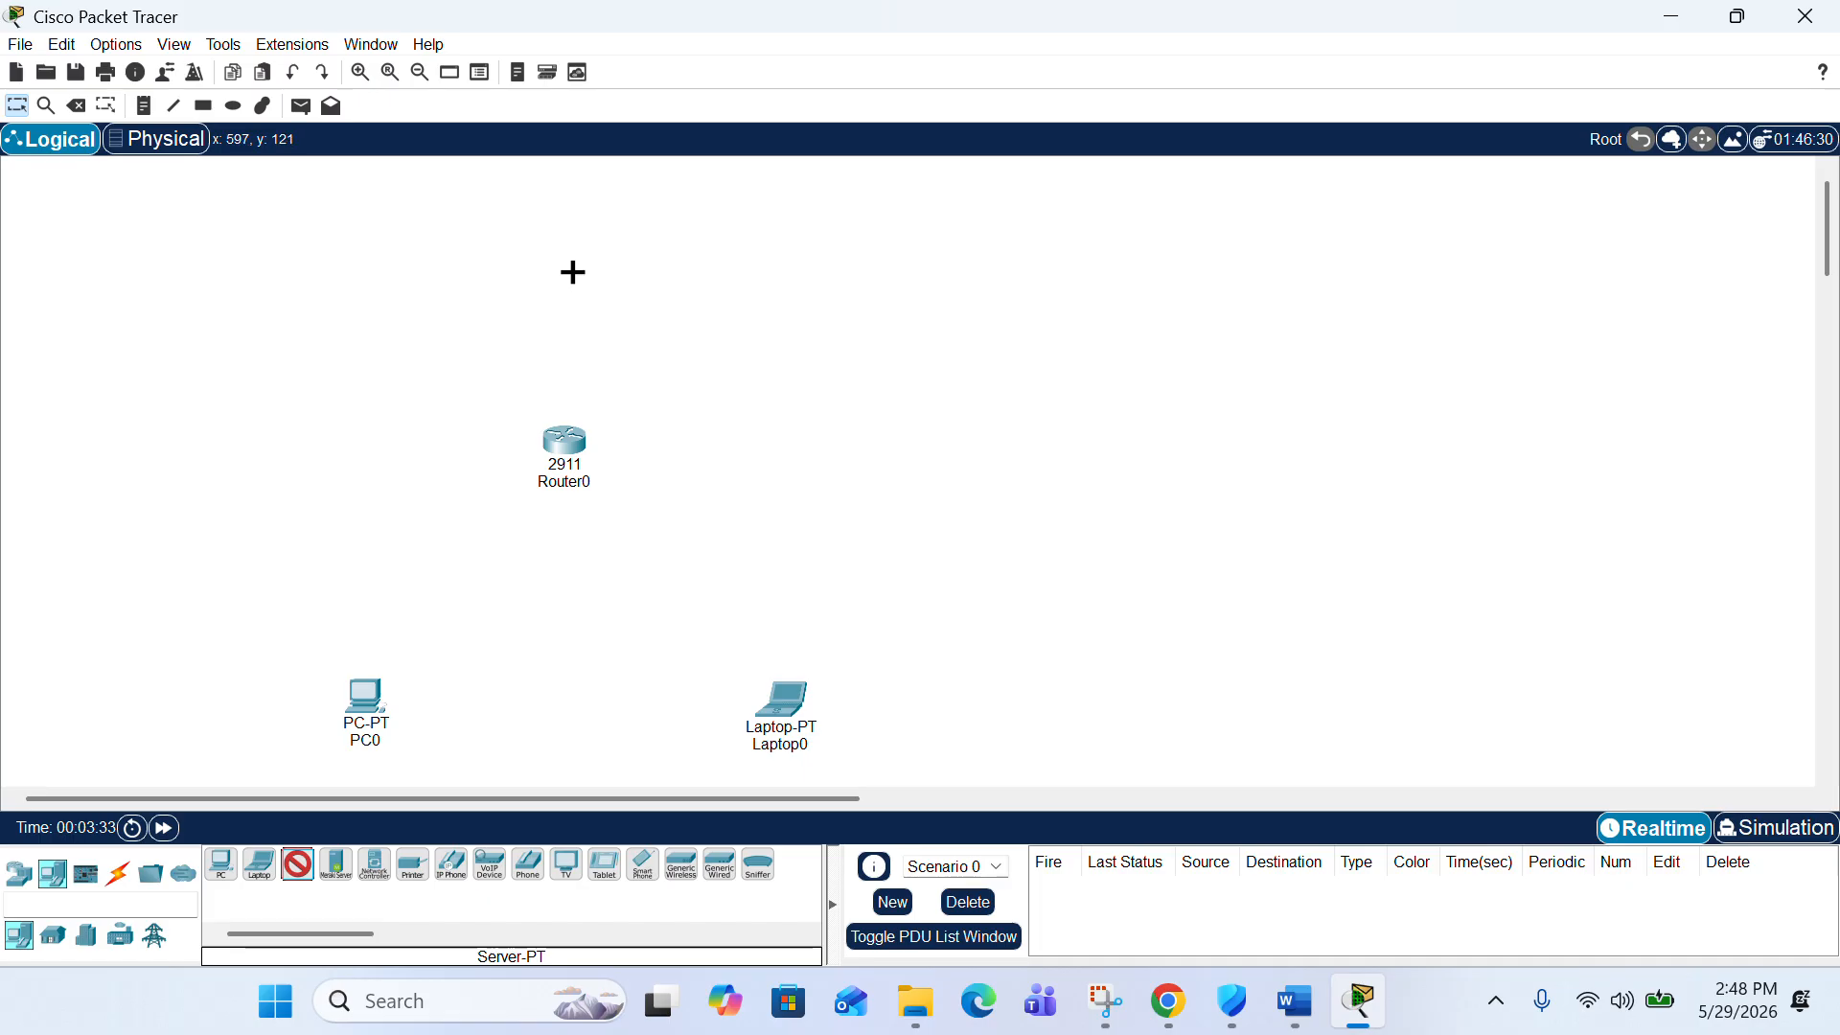
pyautogui.click(568, 211)
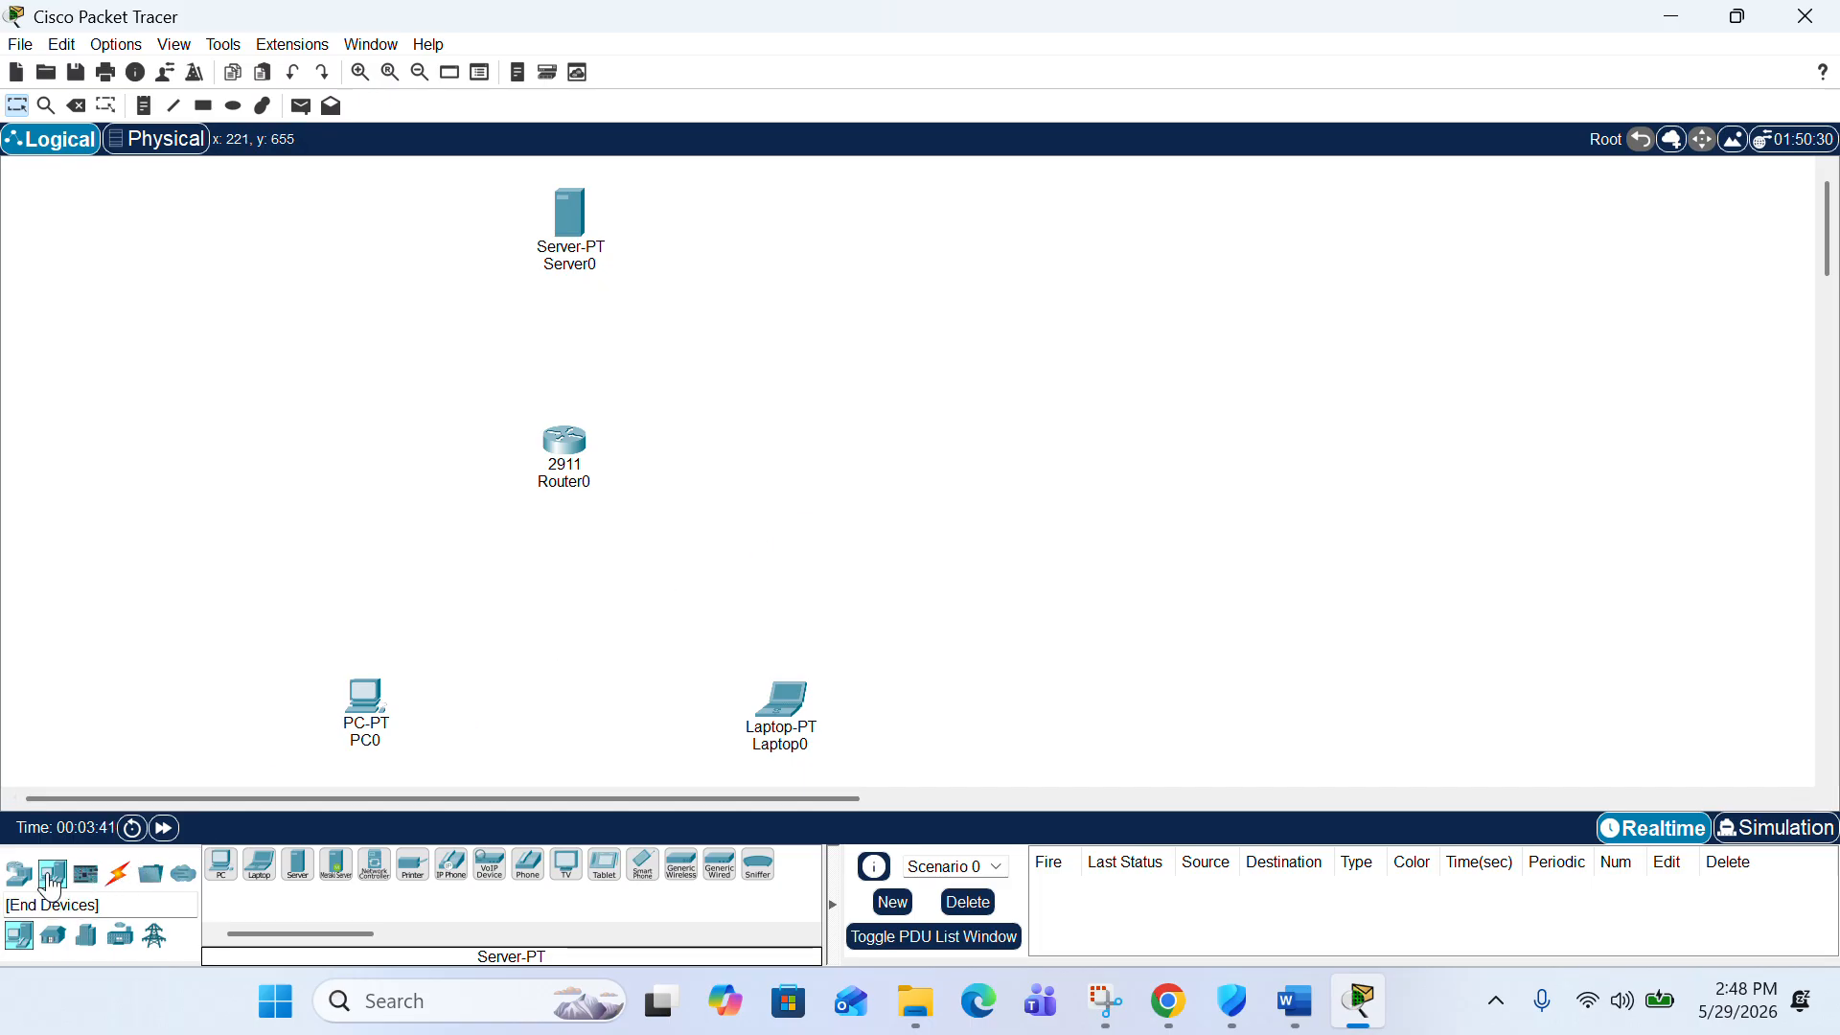
# - Connect the server's FastEthernet0 to the router's GigabitEthernet0/0 with a copper straight-through cable and align the server above the router
pyautogui.click(118, 875)
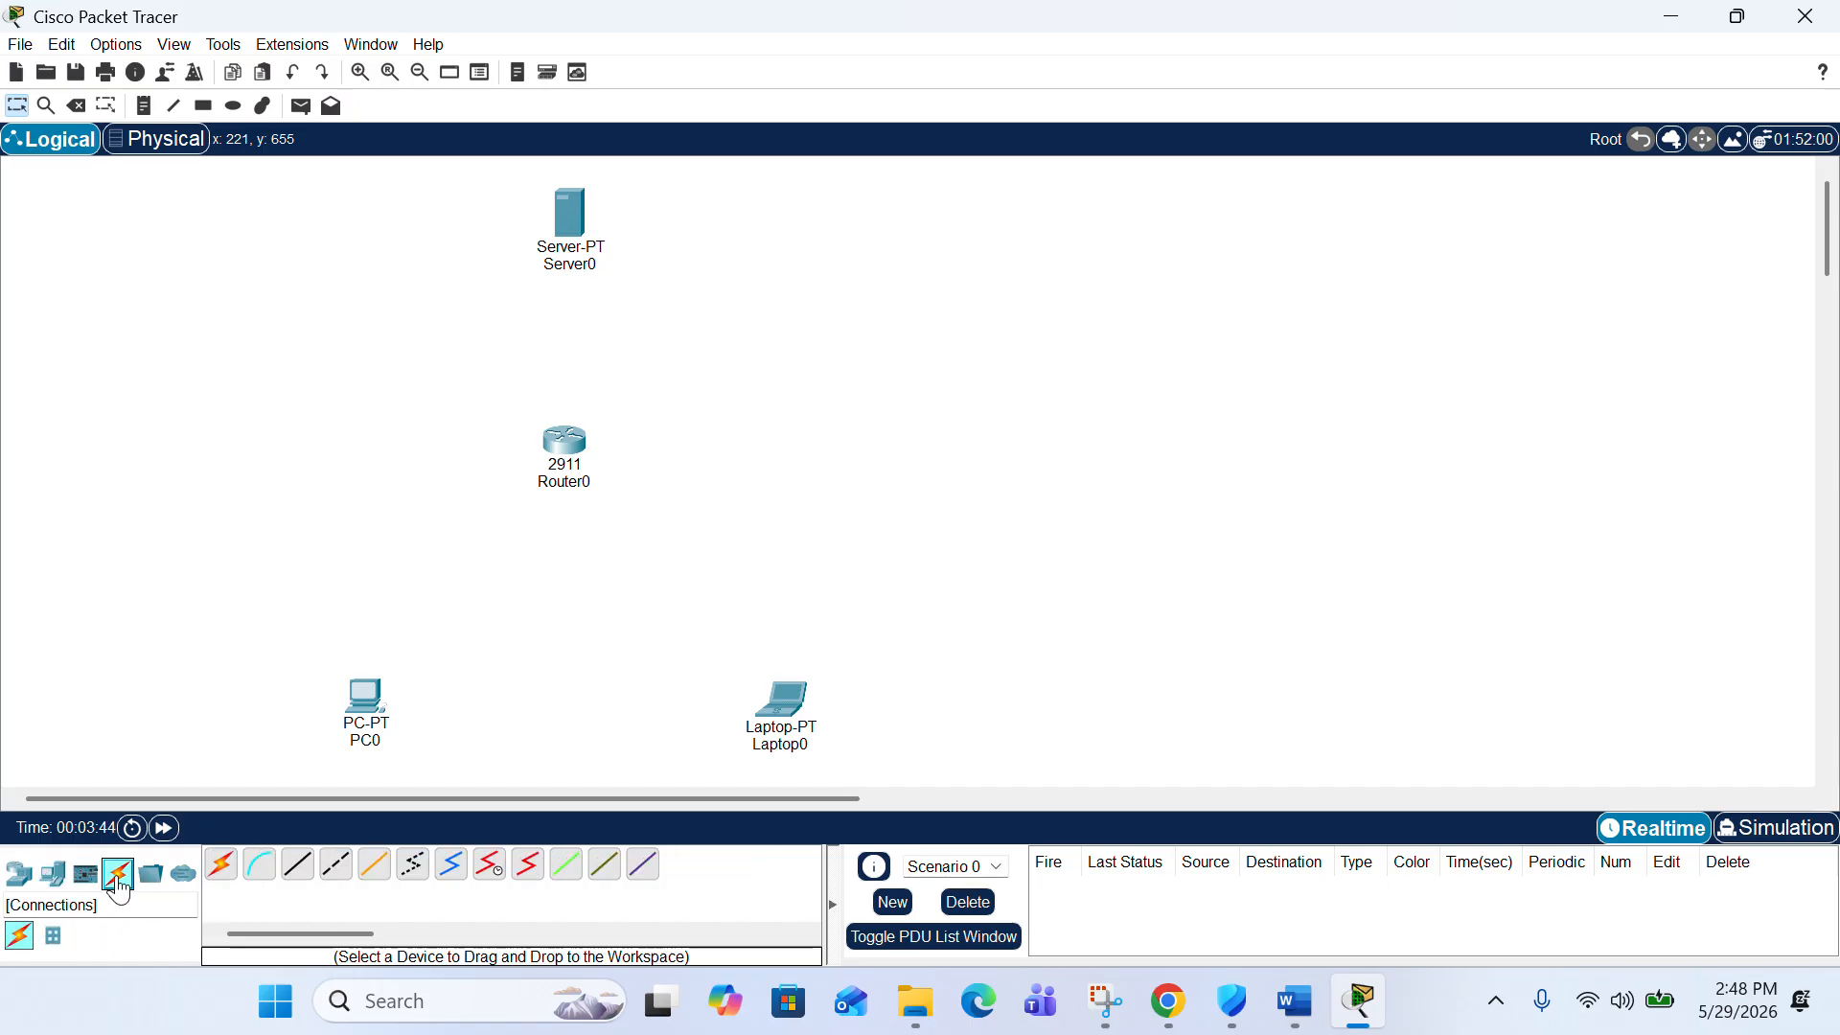
pyautogui.click(299, 869)
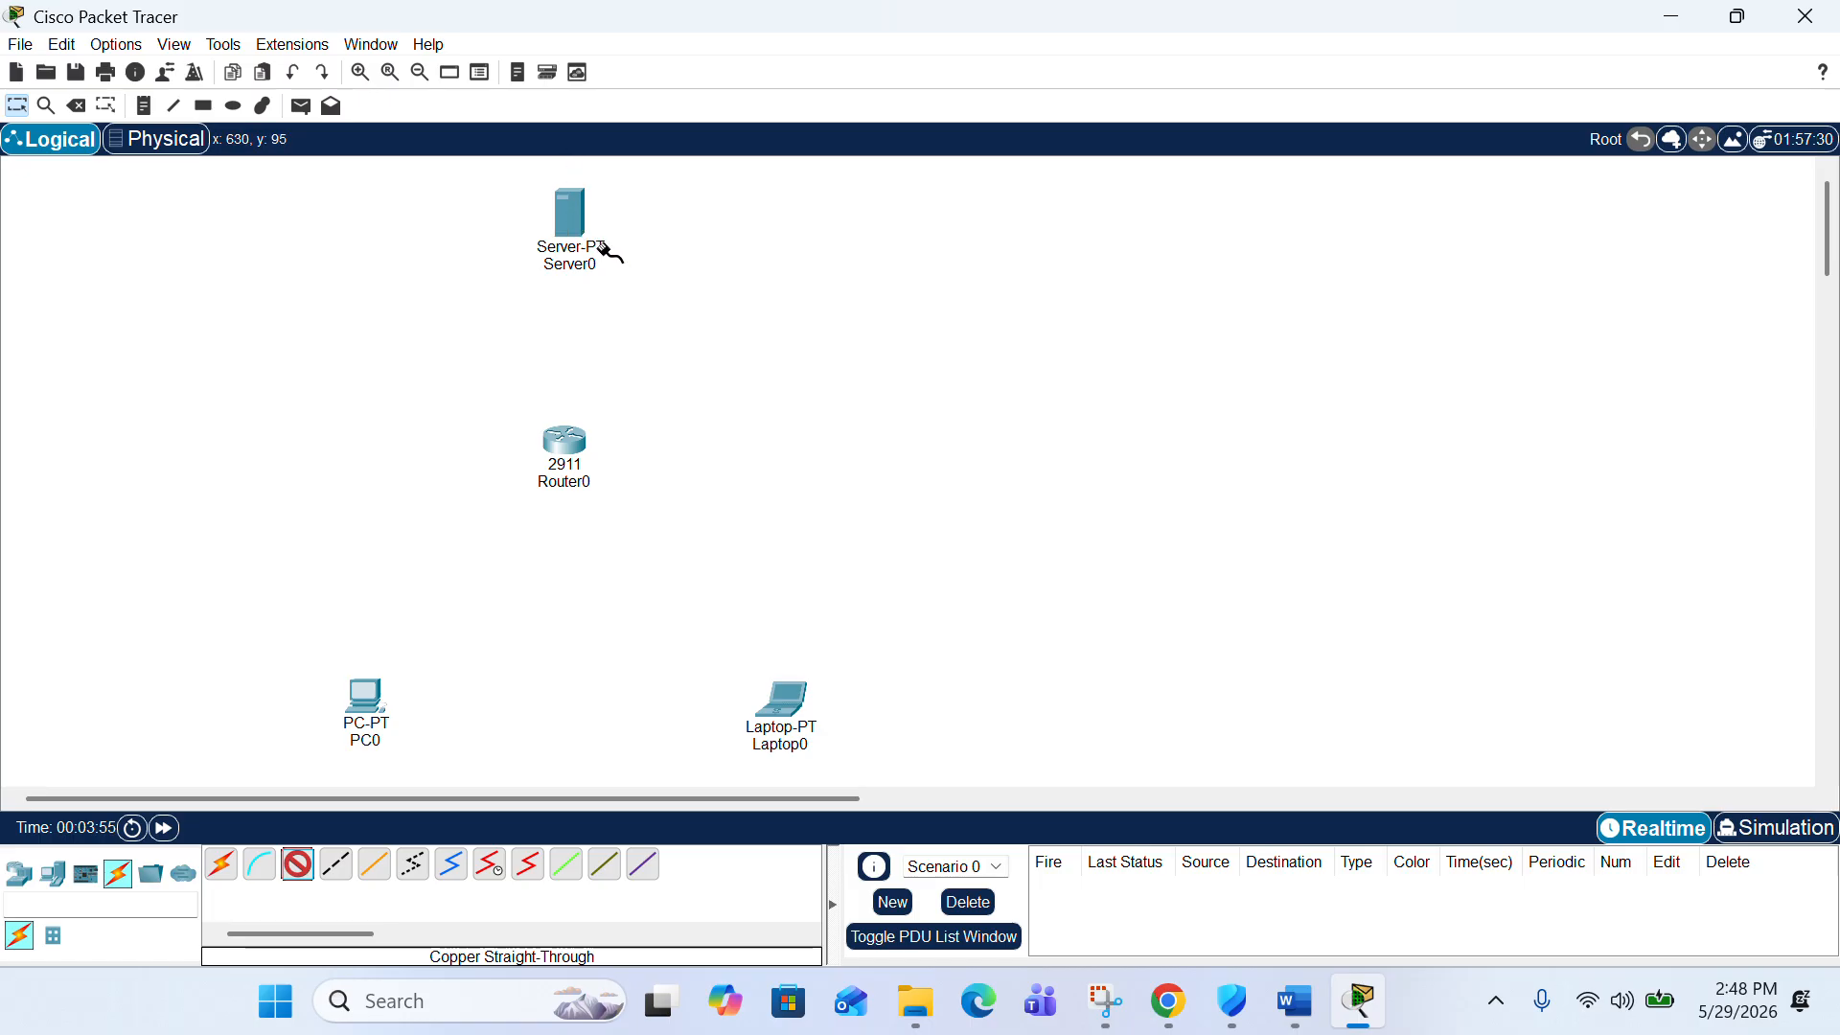
pyautogui.click(584, 232)
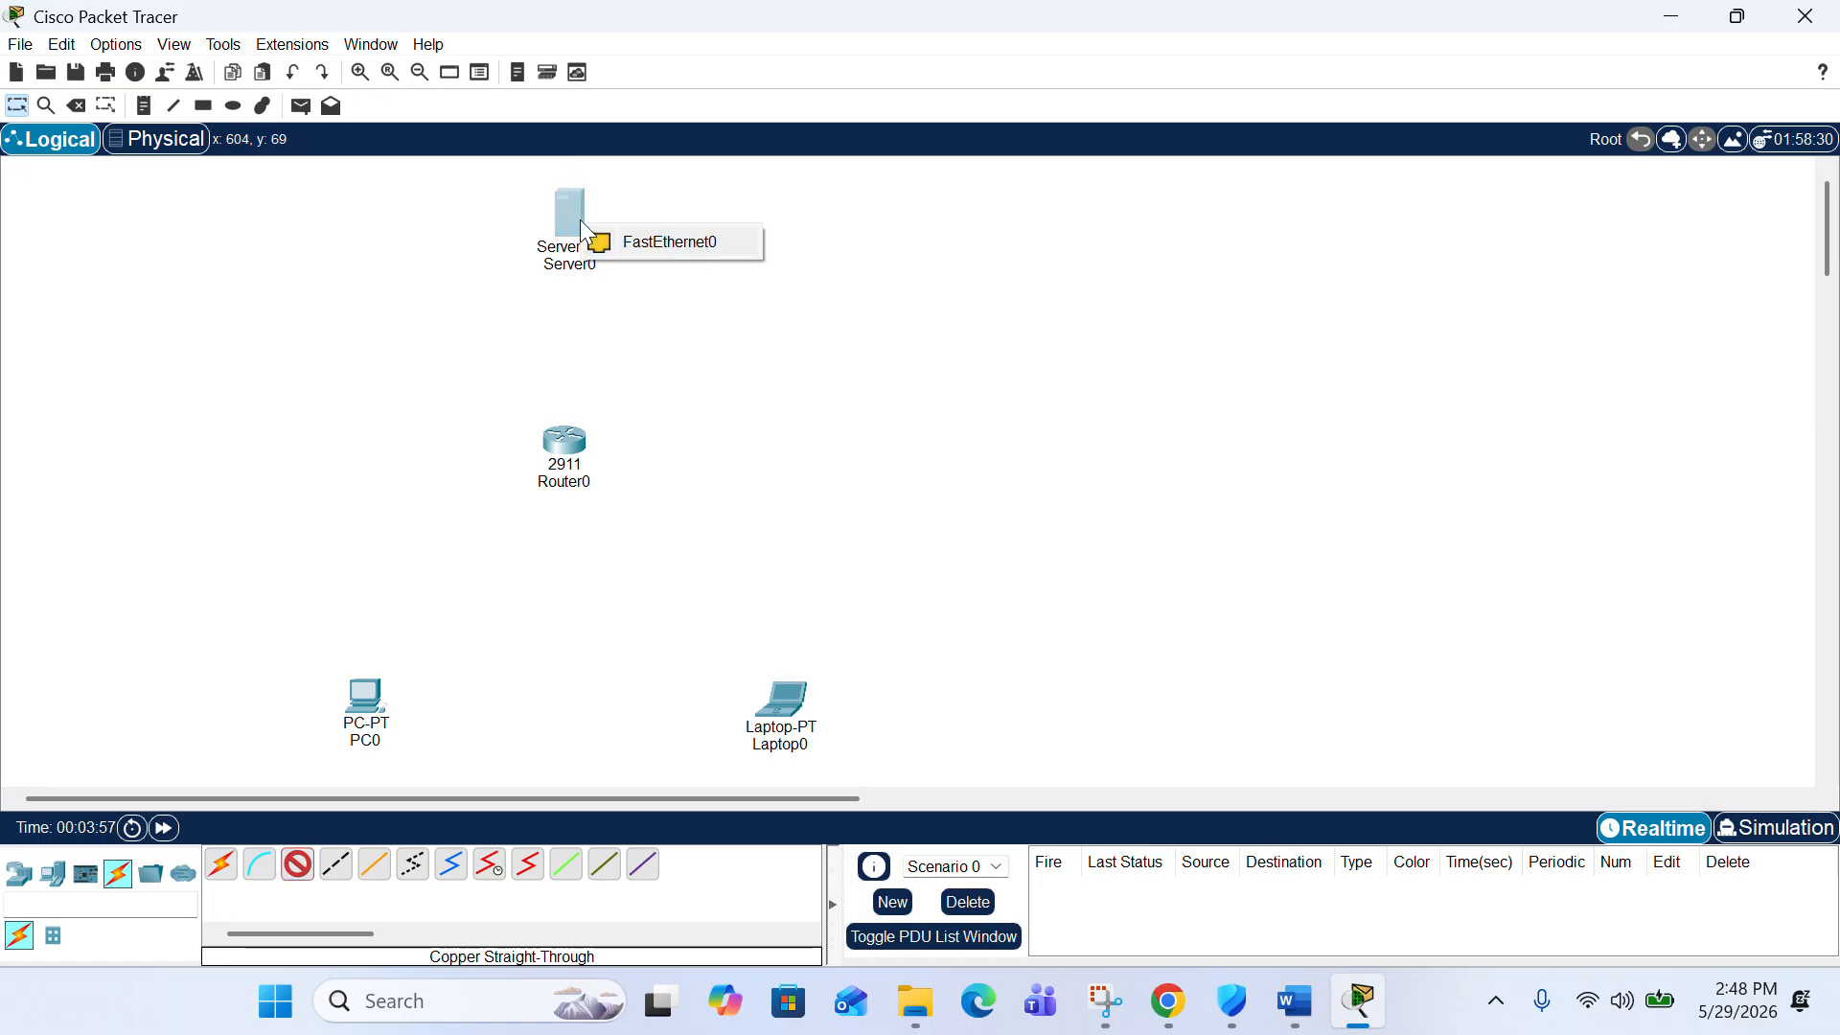
pyautogui.click(668, 247)
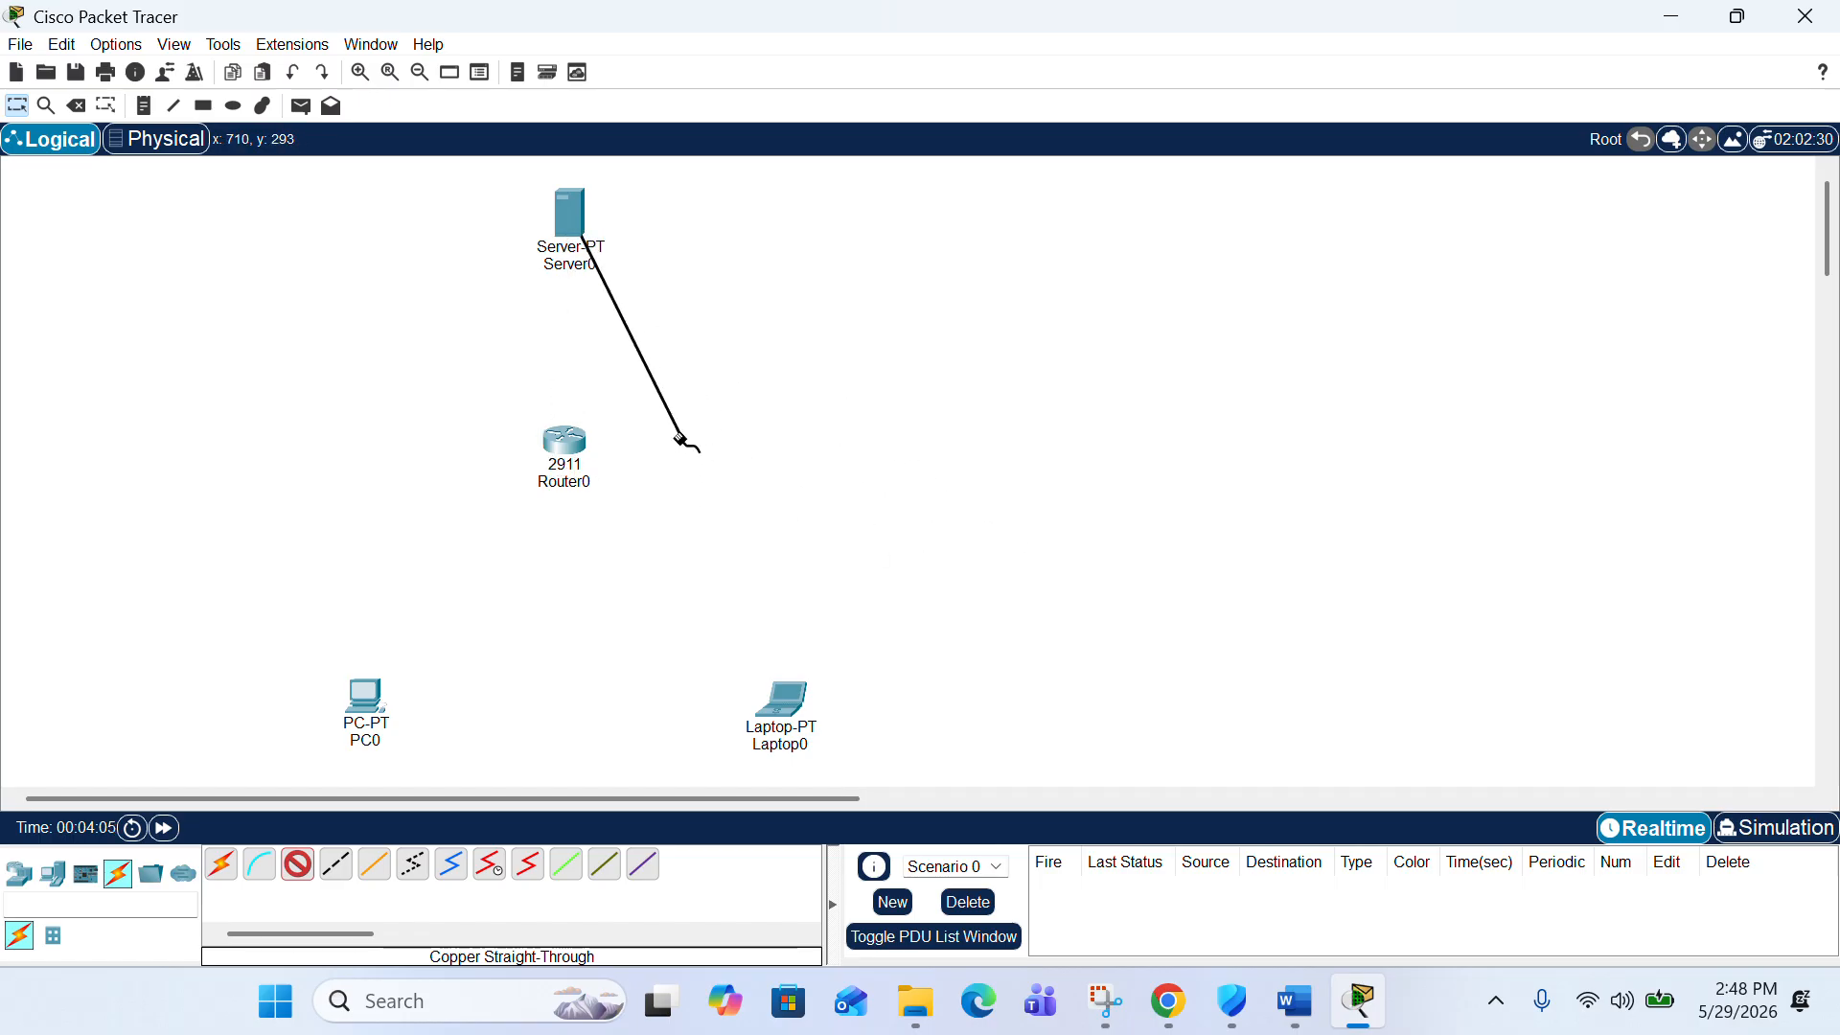
pyautogui.click(571, 441)
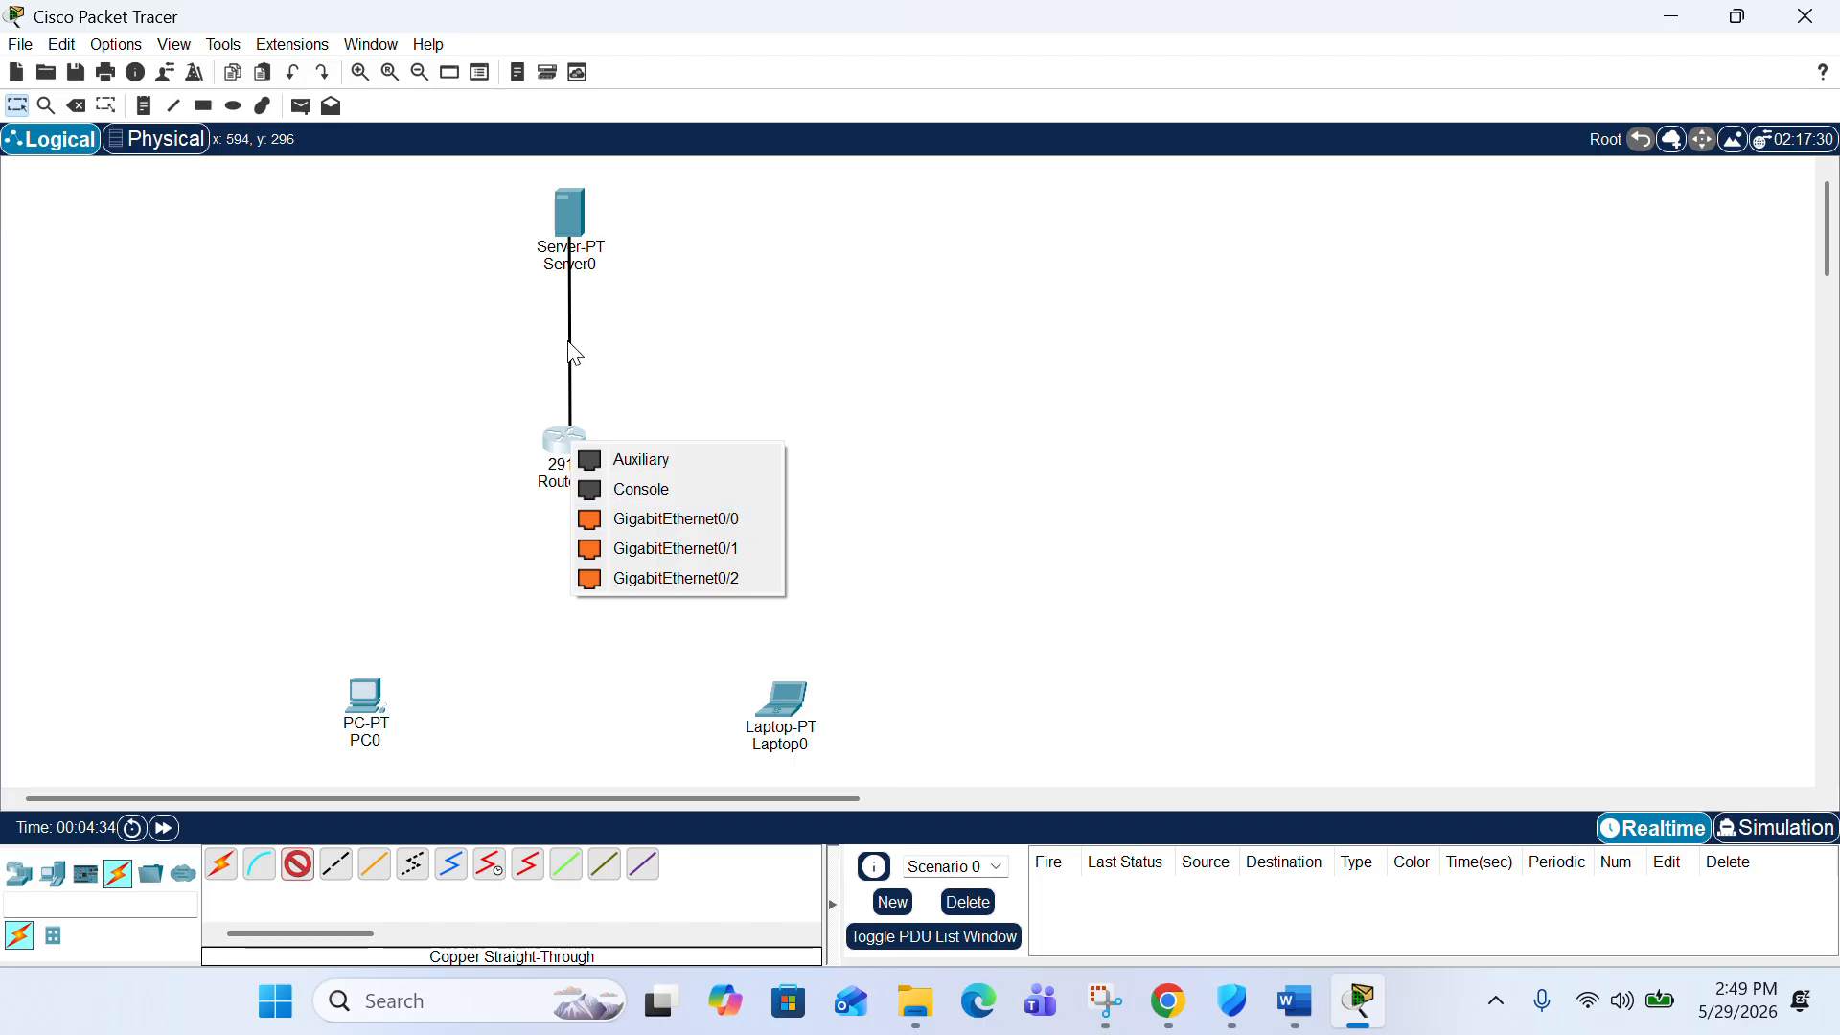
pyautogui.click(734, 524)
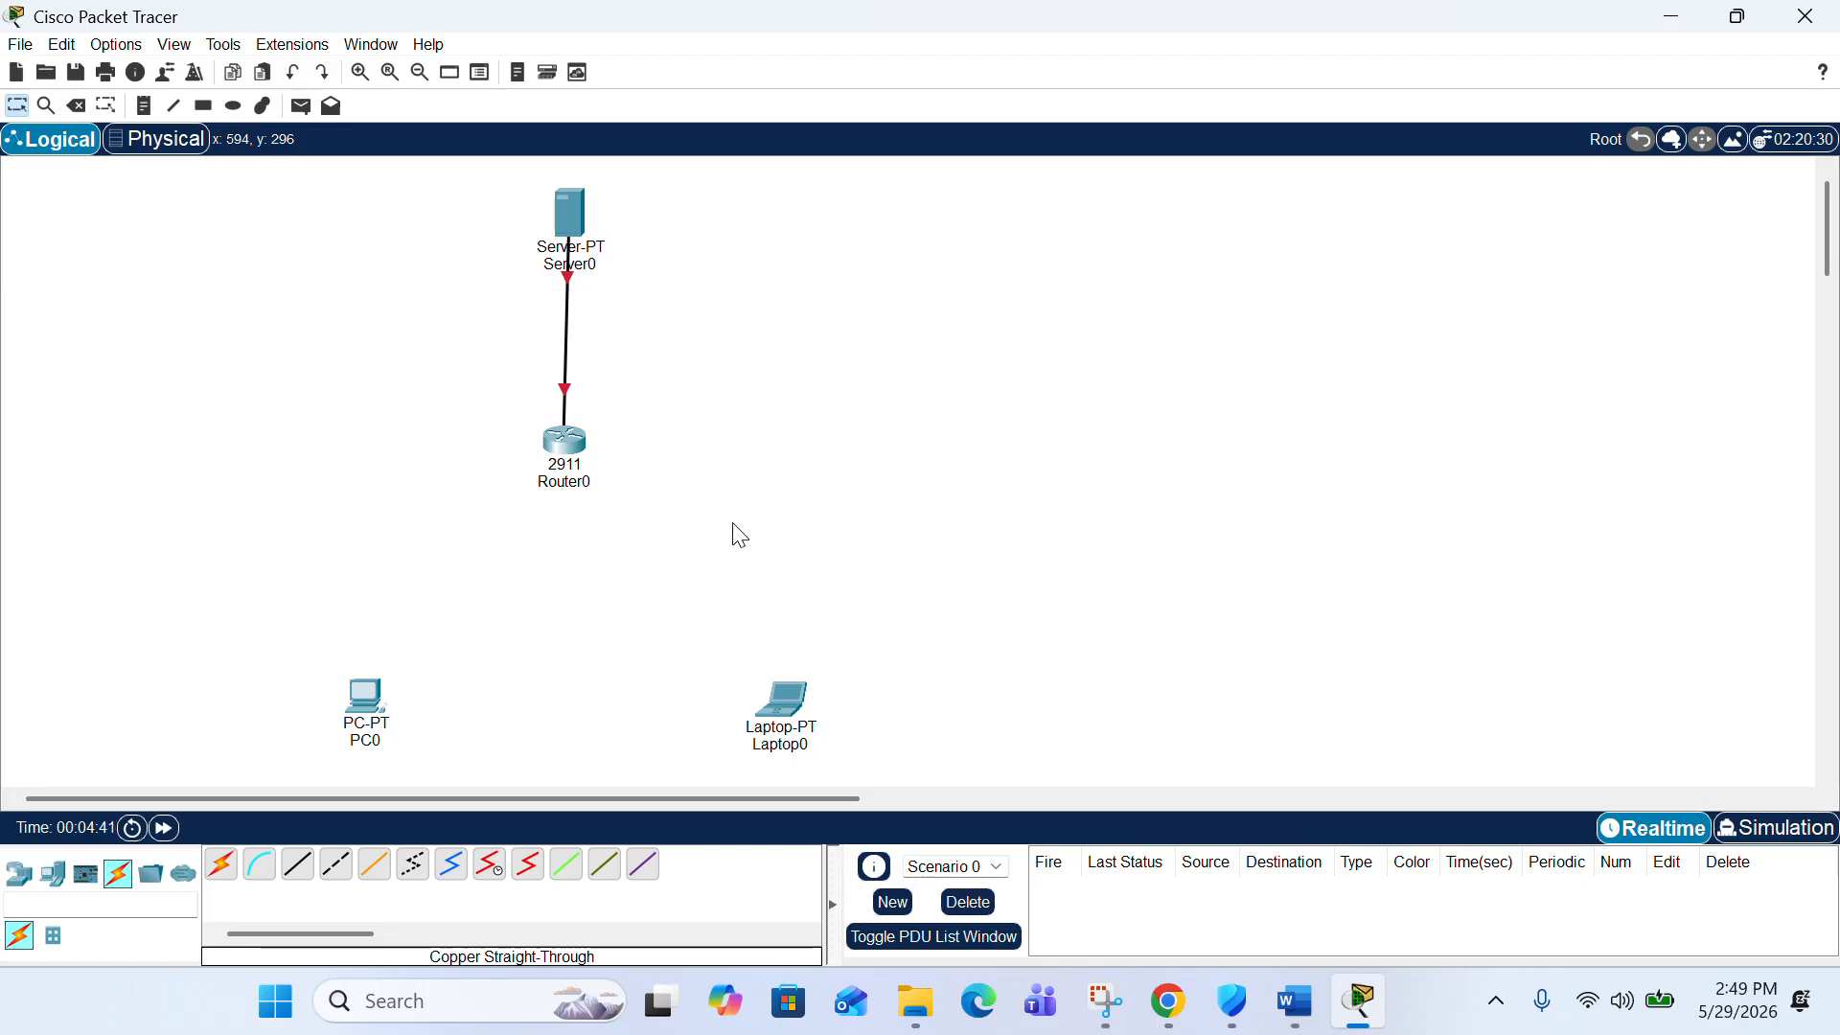
pyautogui.moveTo(572, 203); pyautogui.dragTo(556, 204)
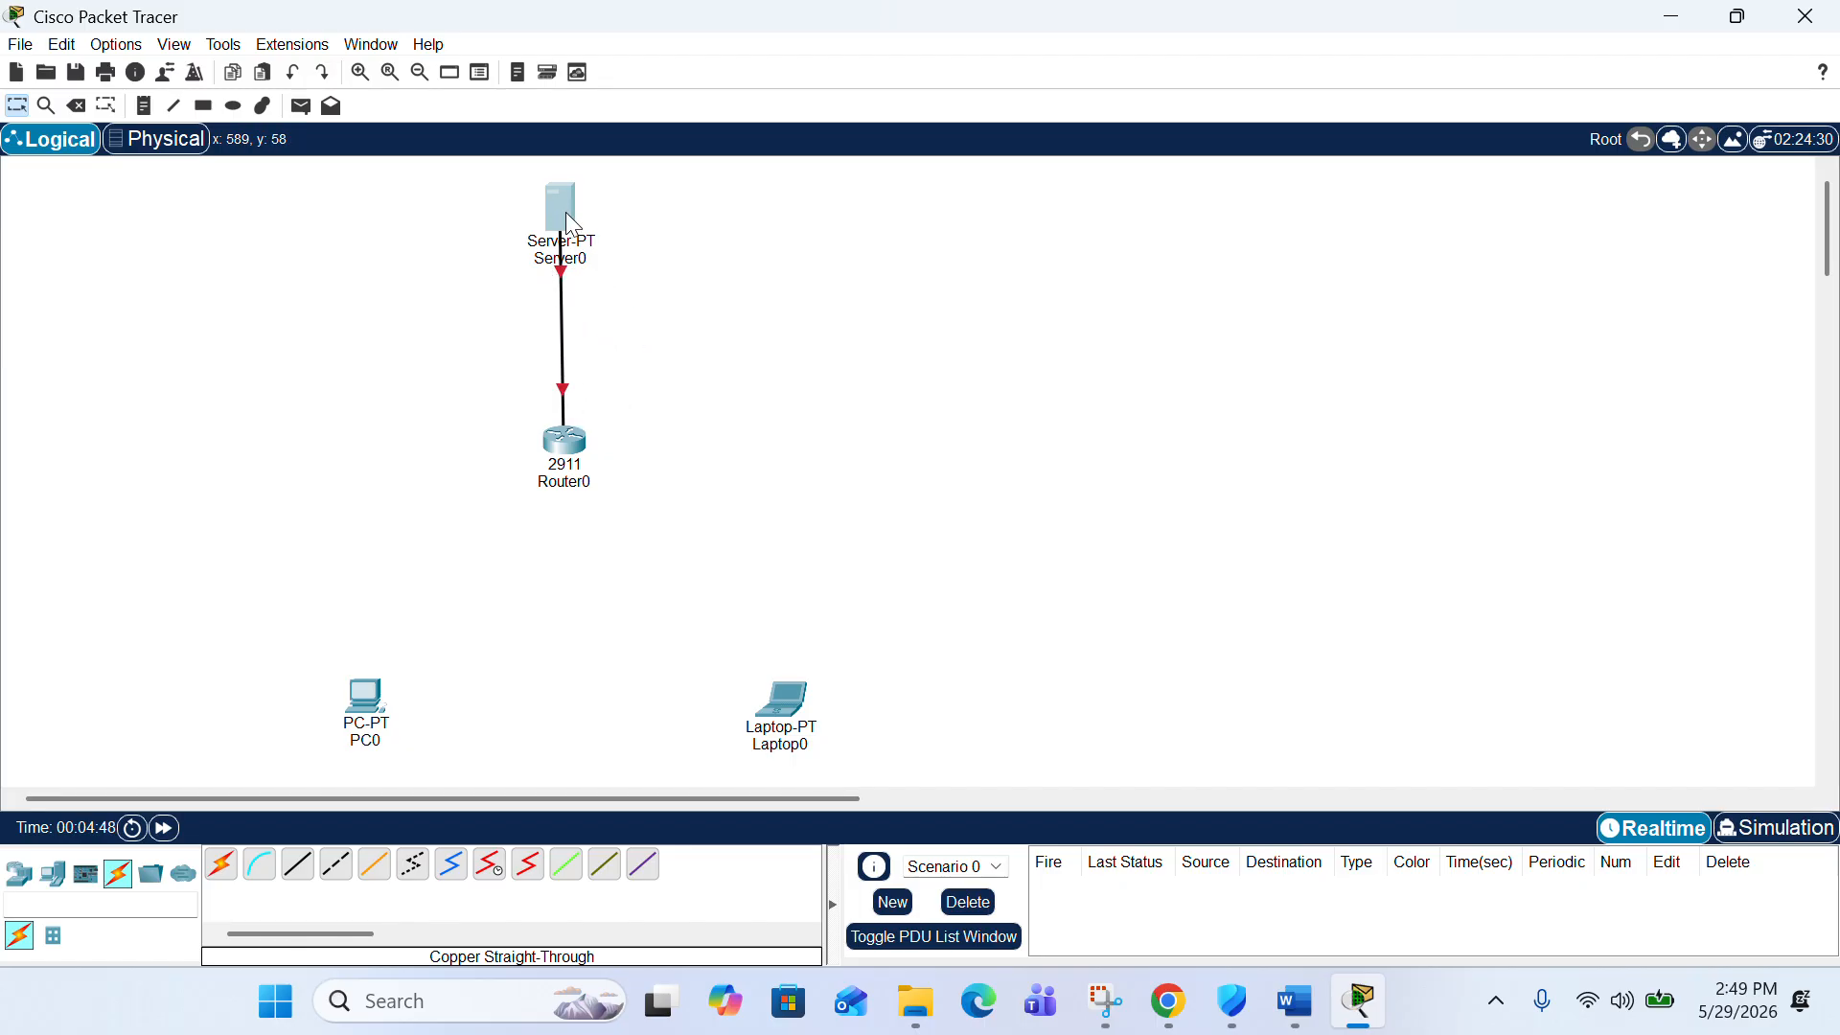
pyautogui.moveTo(566, 214)
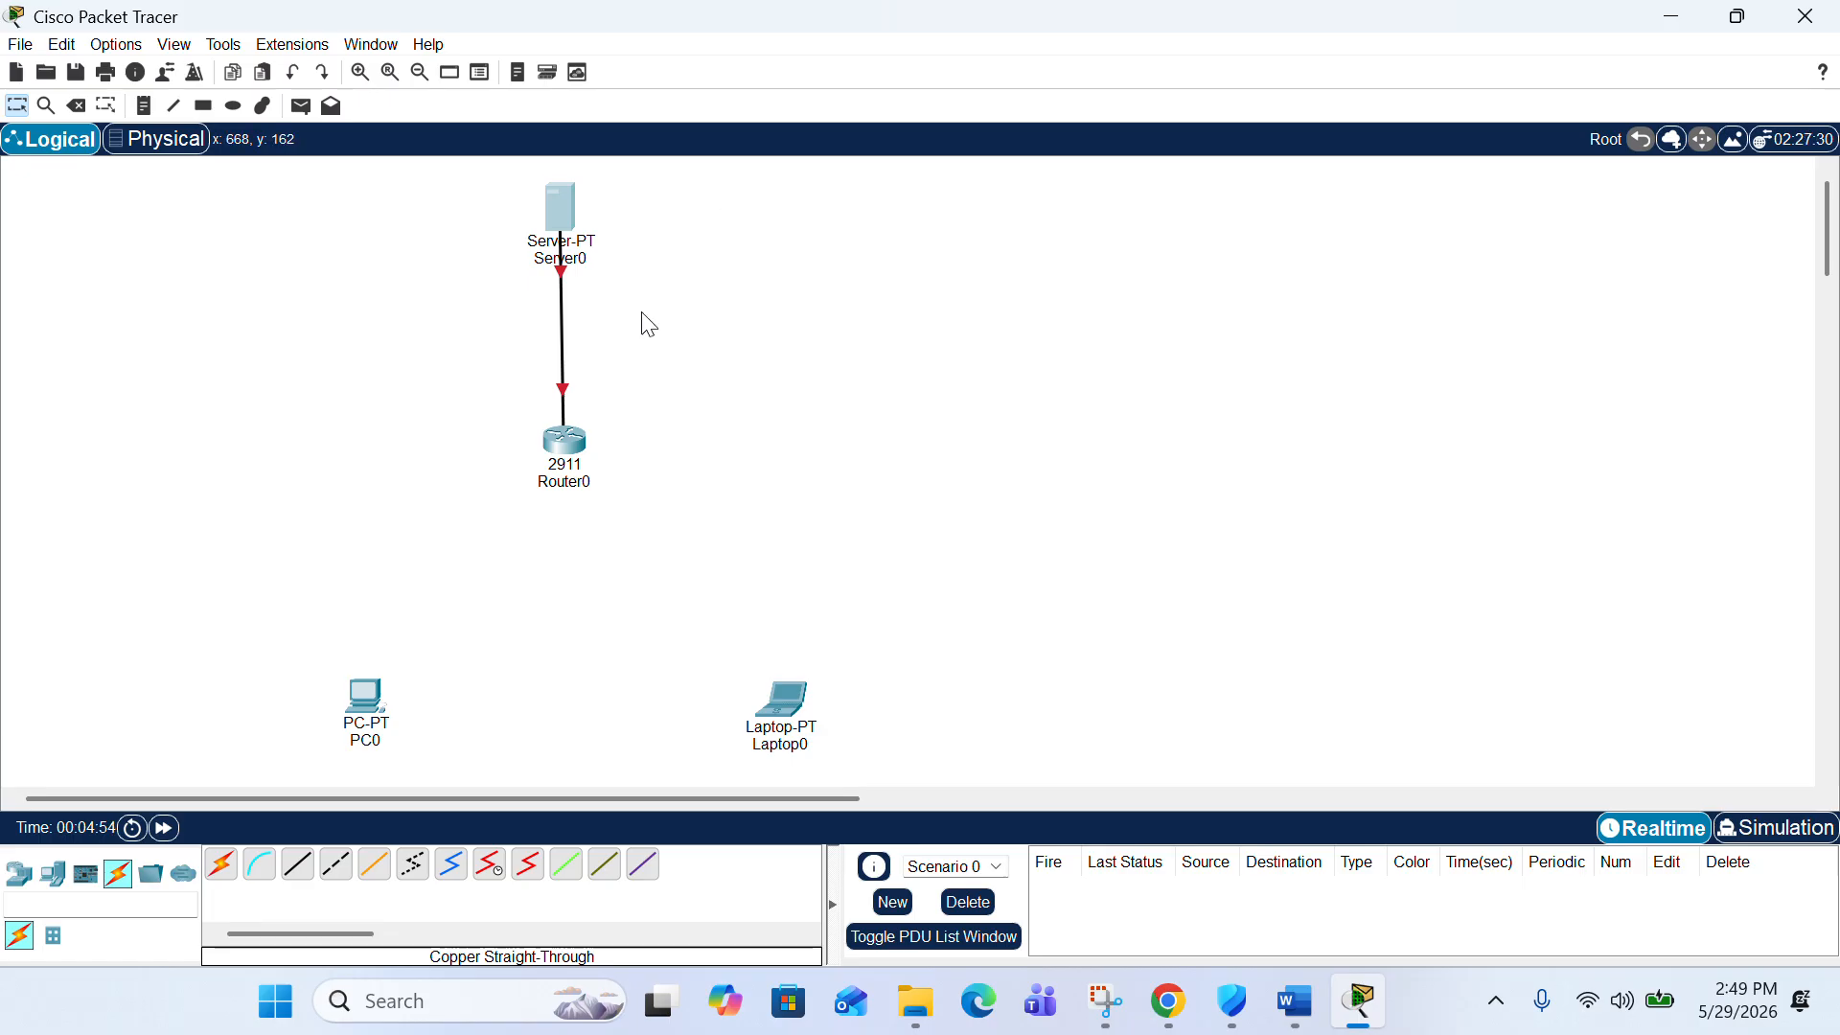
# - Connect the router's GigabitEthernet0/1 to the PC's FastEthernet0 with a copper straight-through cable
pyautogui.click(291, 876)
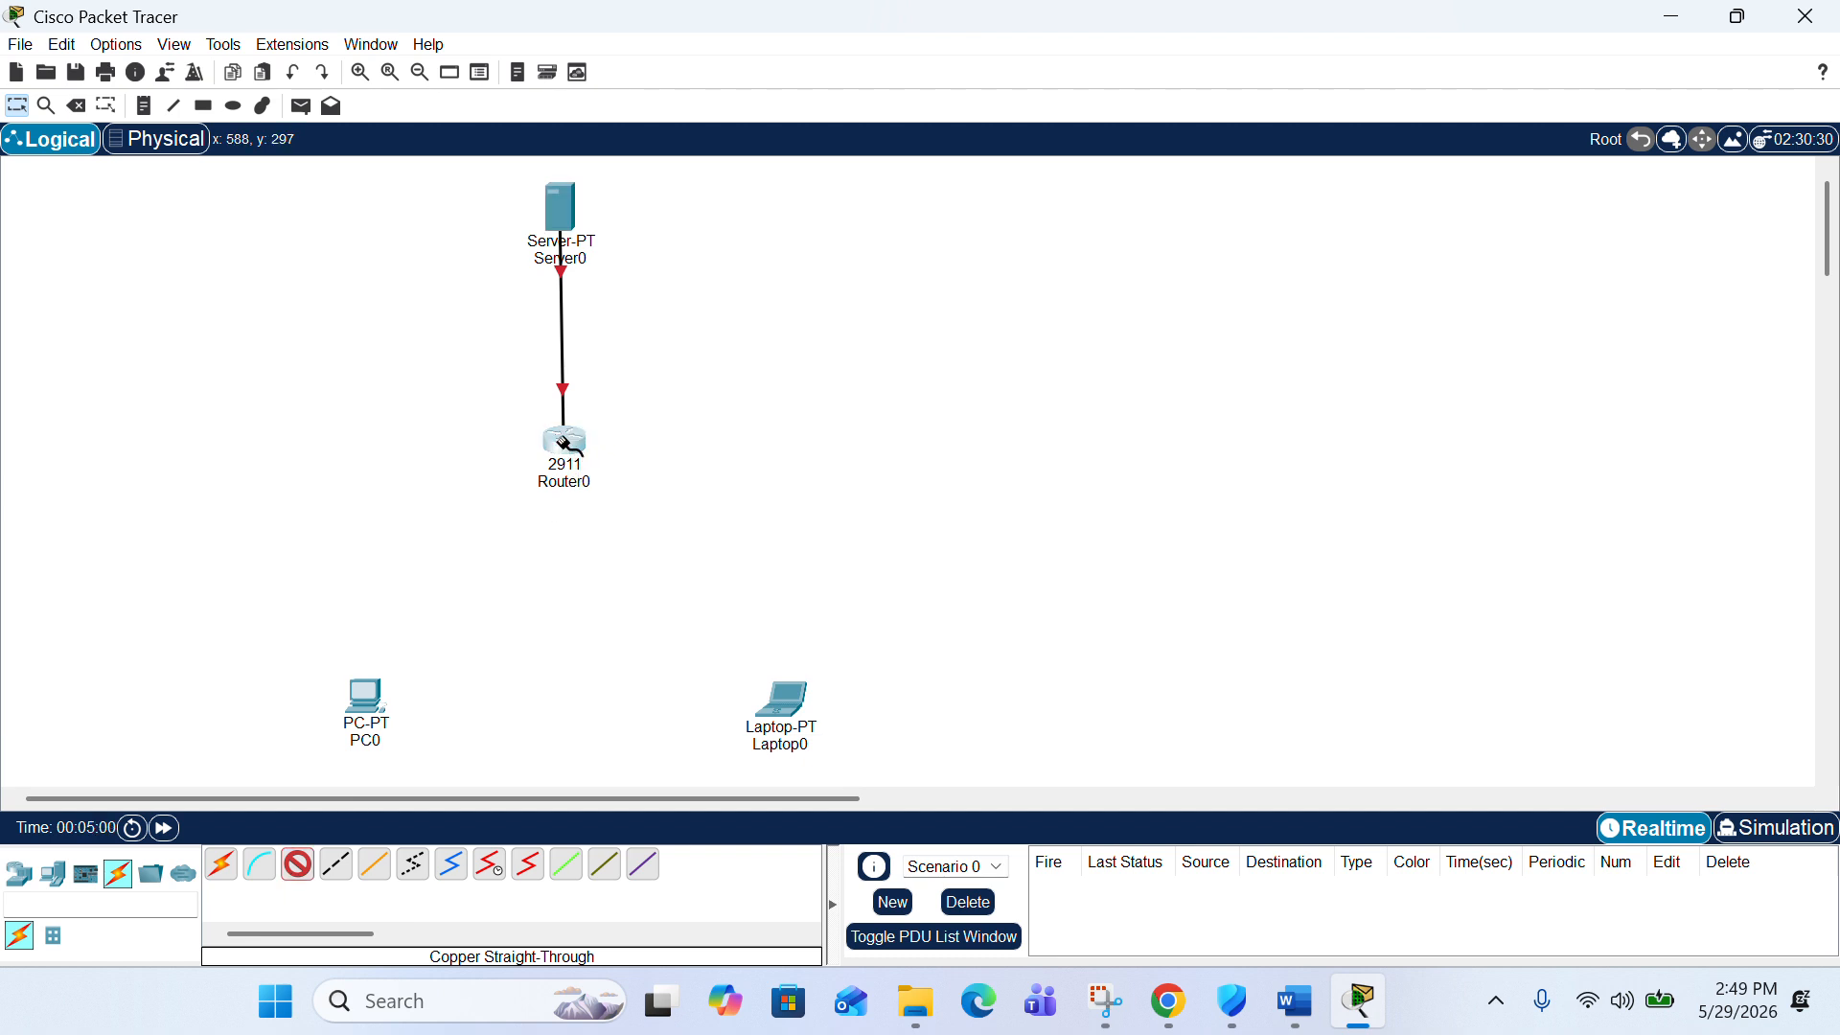
pyautogui.click(581, 450)
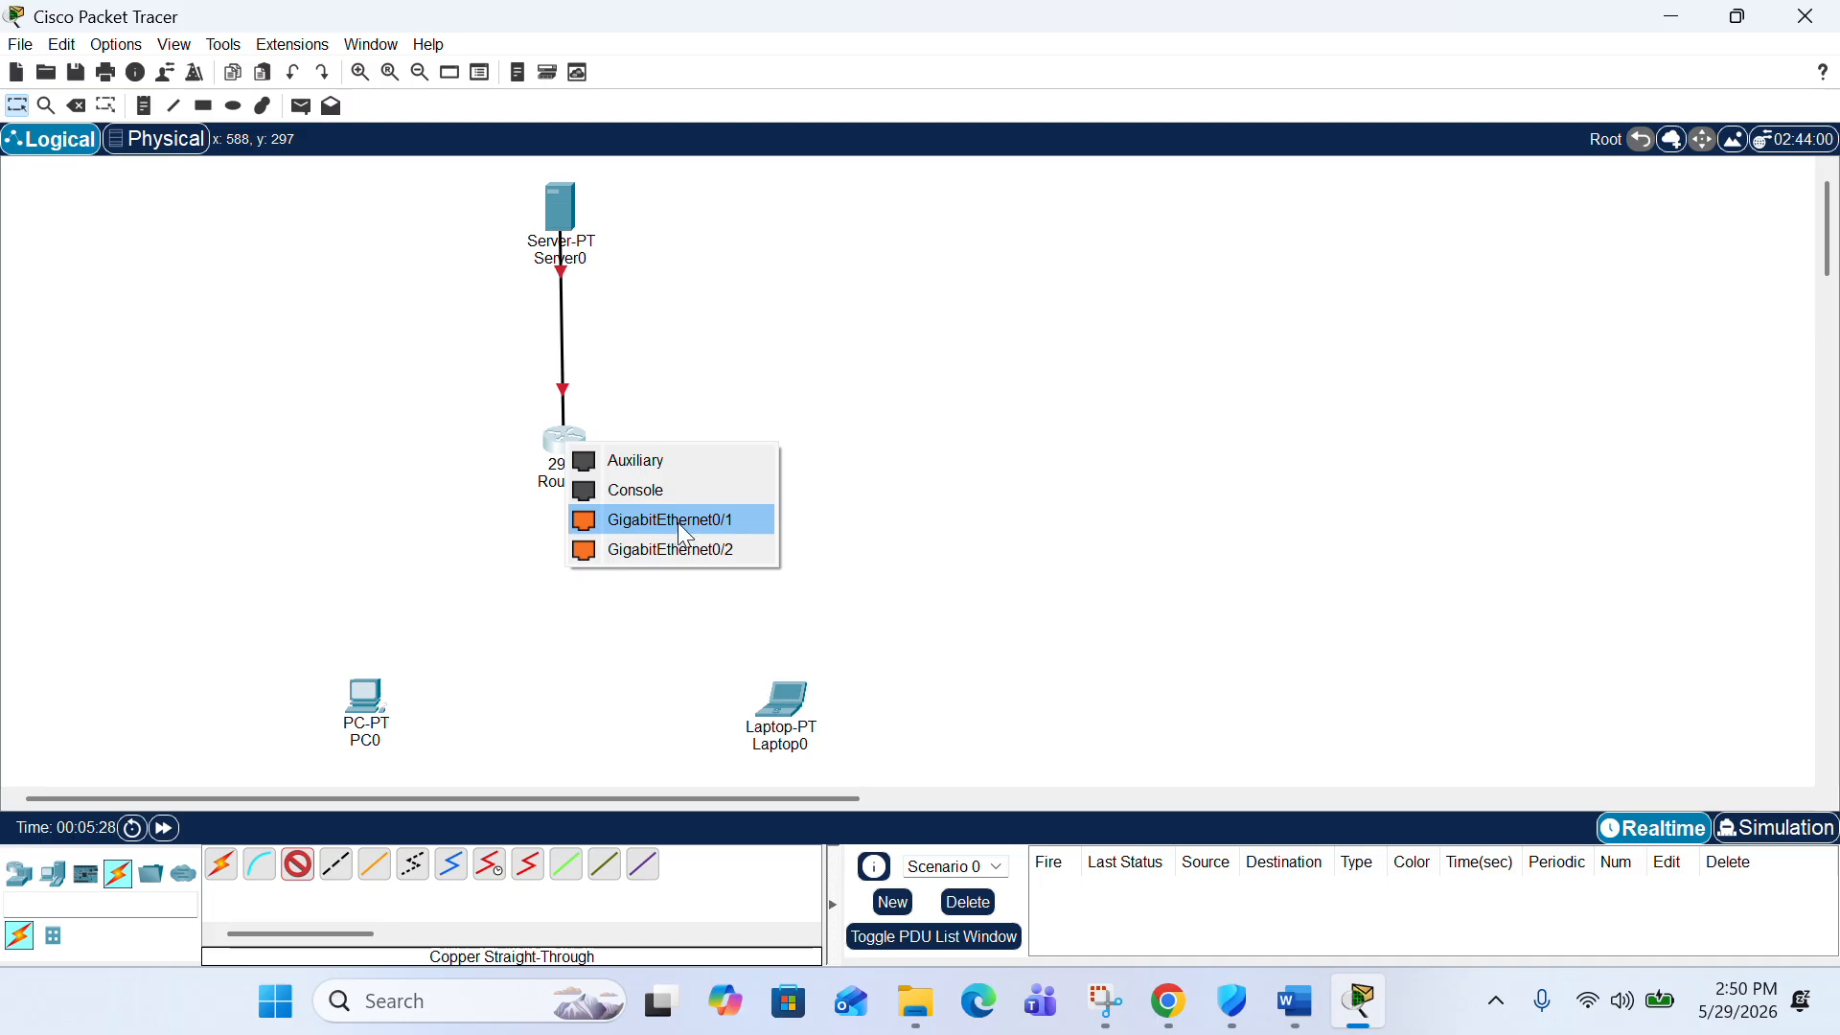
pyautogui.click(722, 526)
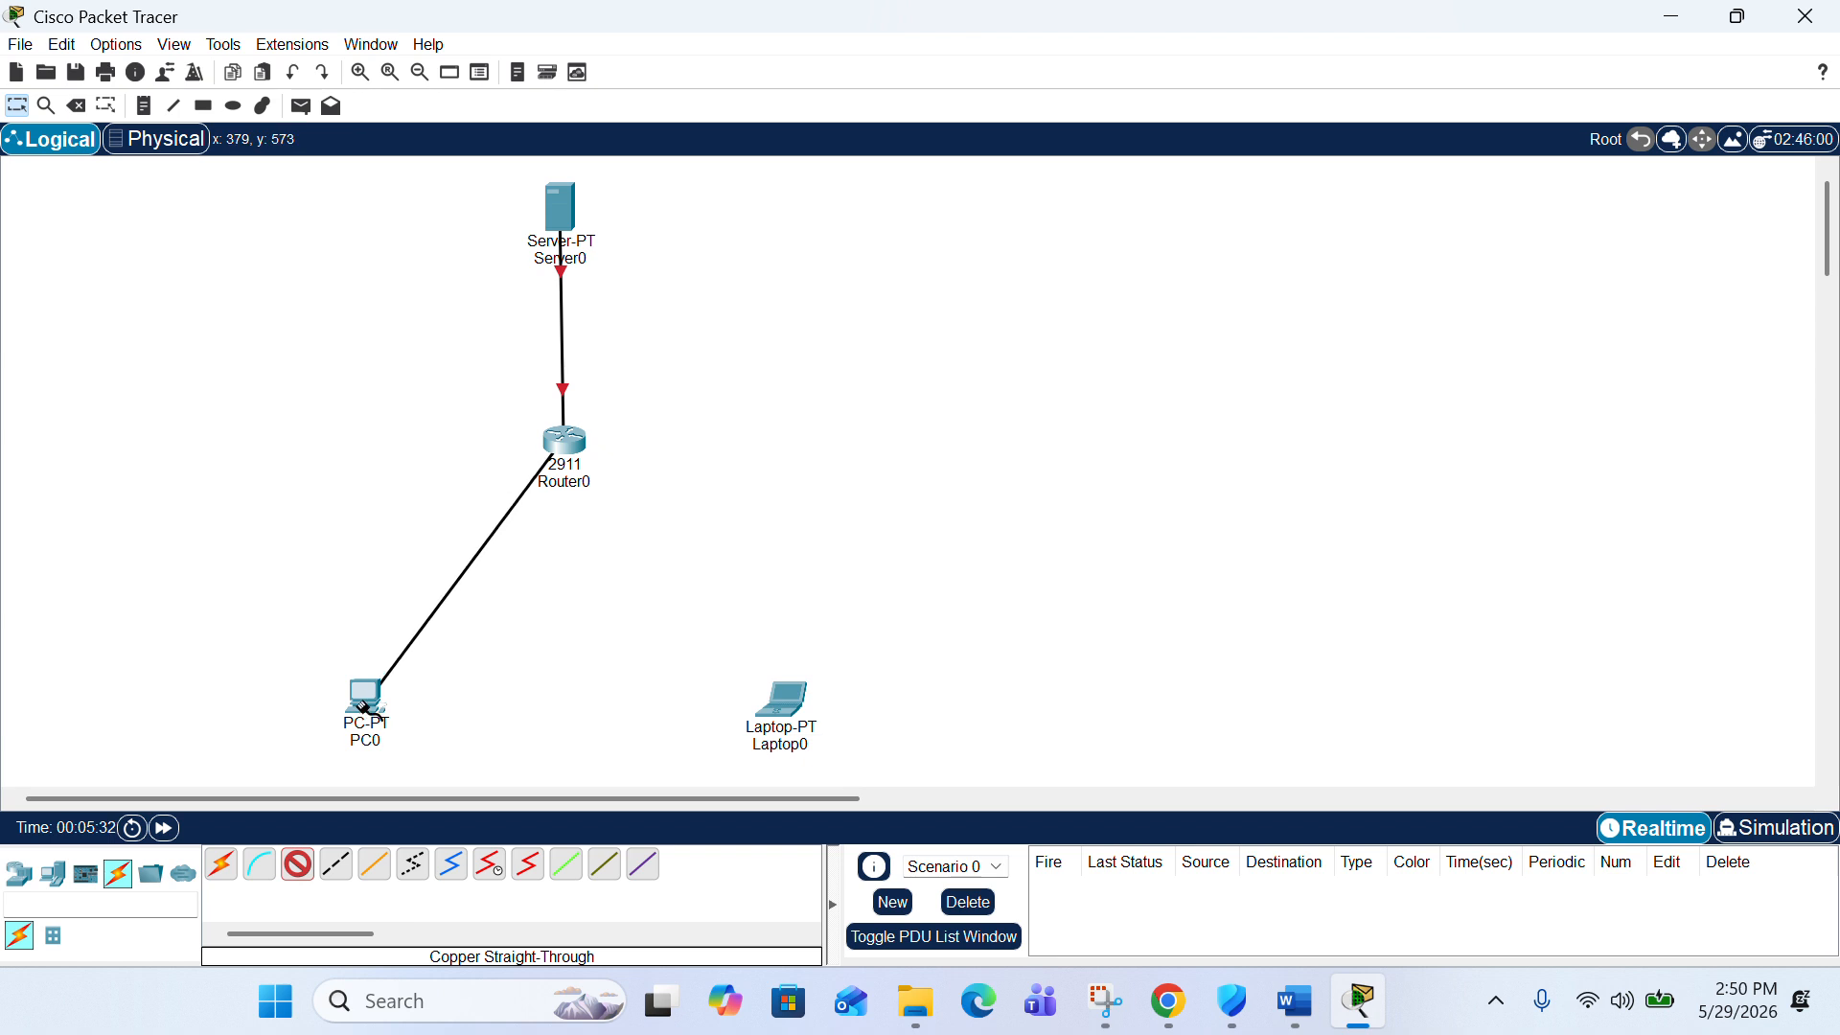
pyautogui.moveTo(361, 707)
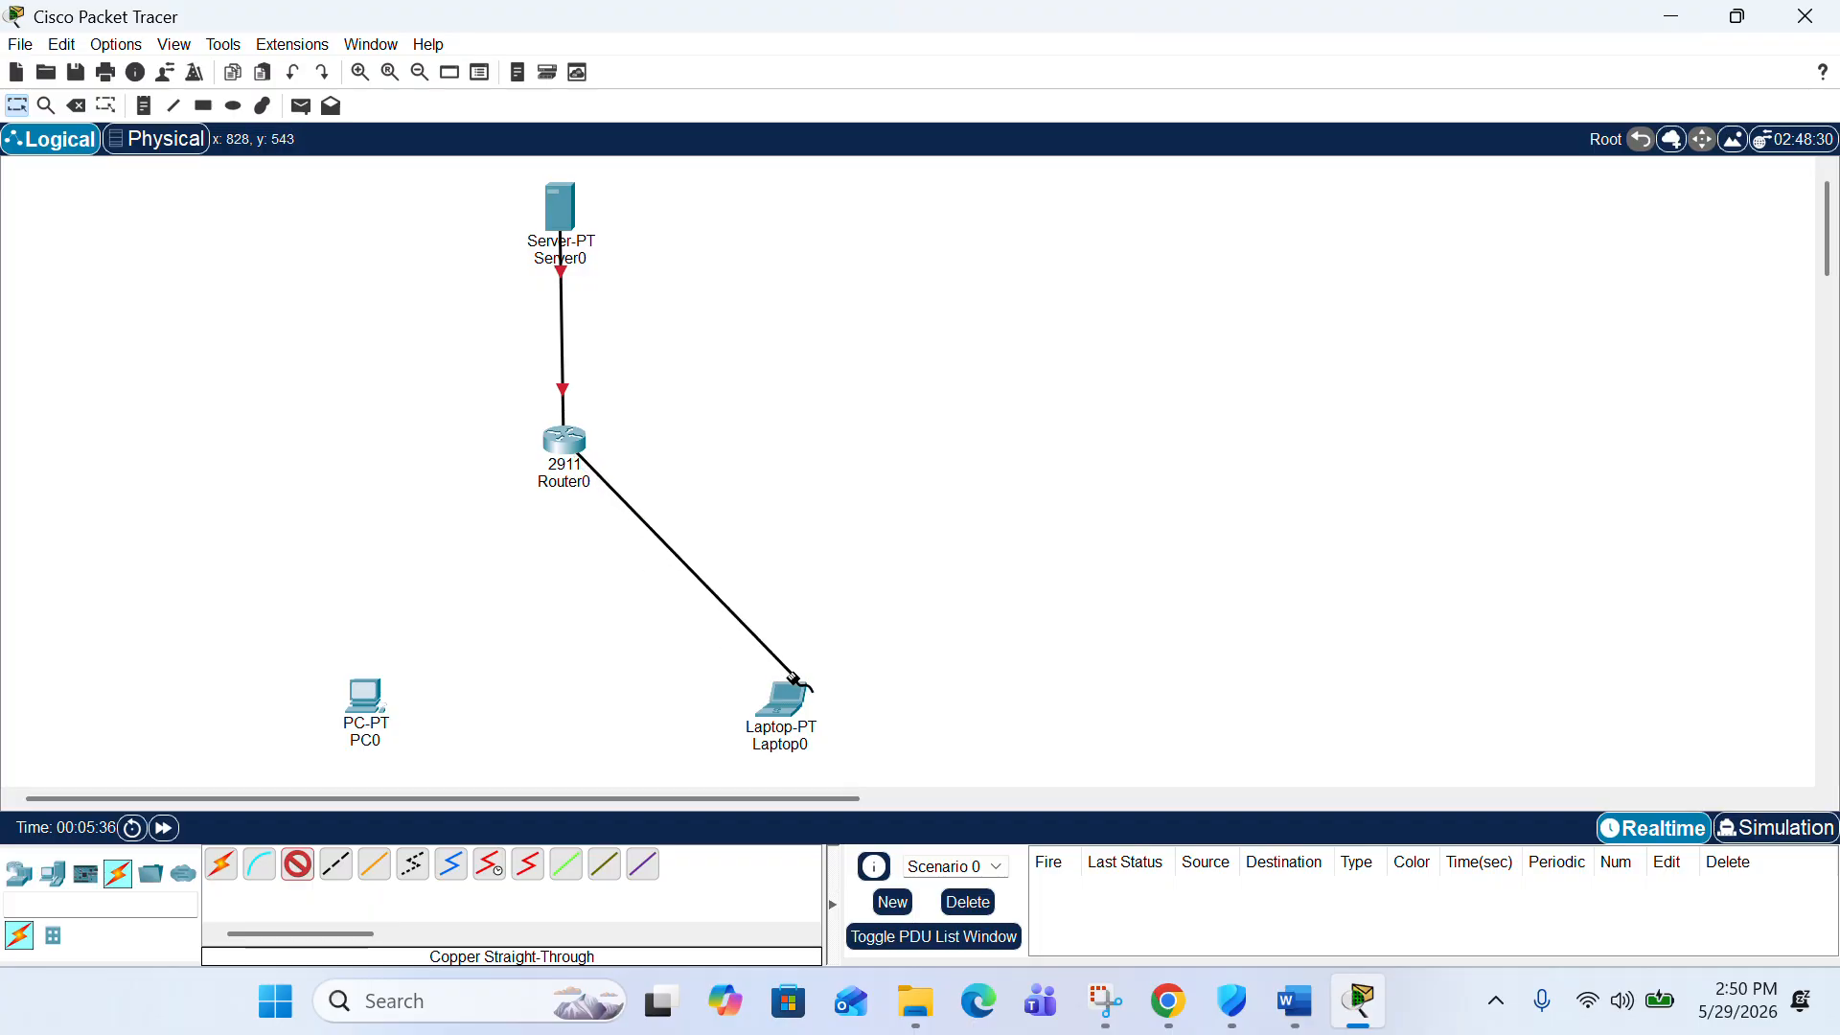
pyautogui.click(370, 692)
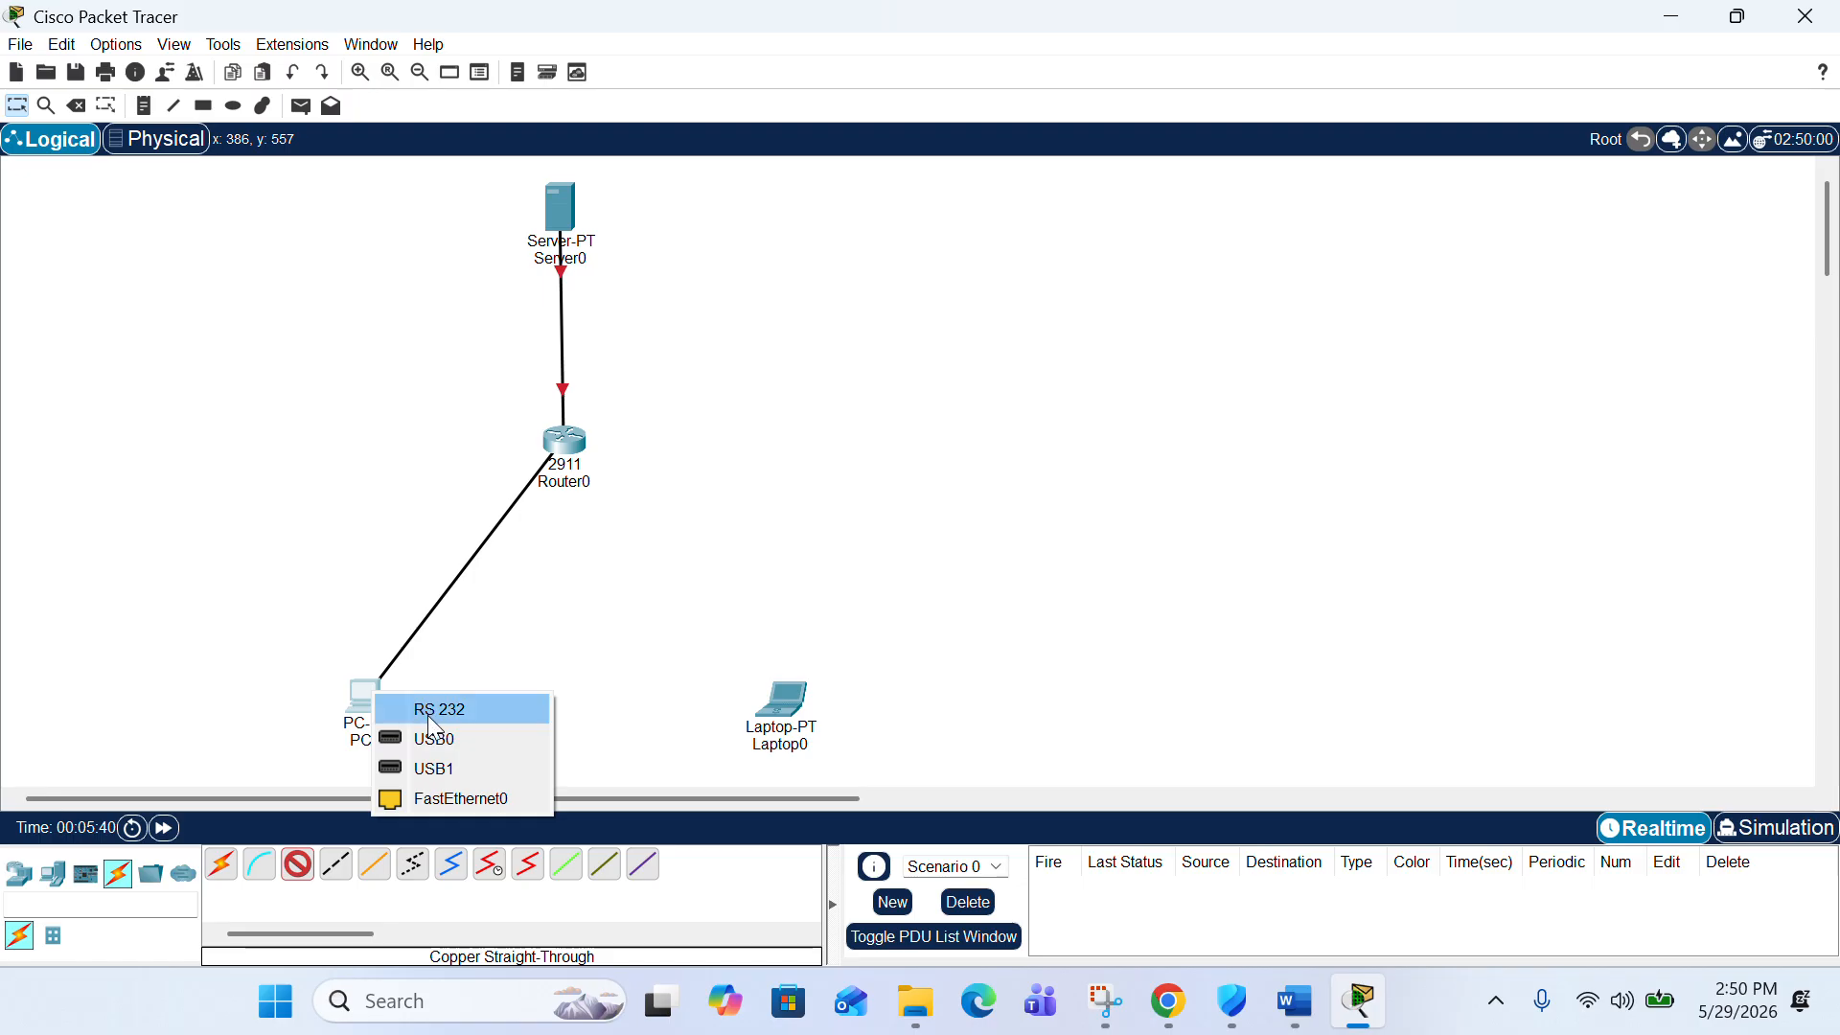
pyautogui.click(416, 802)
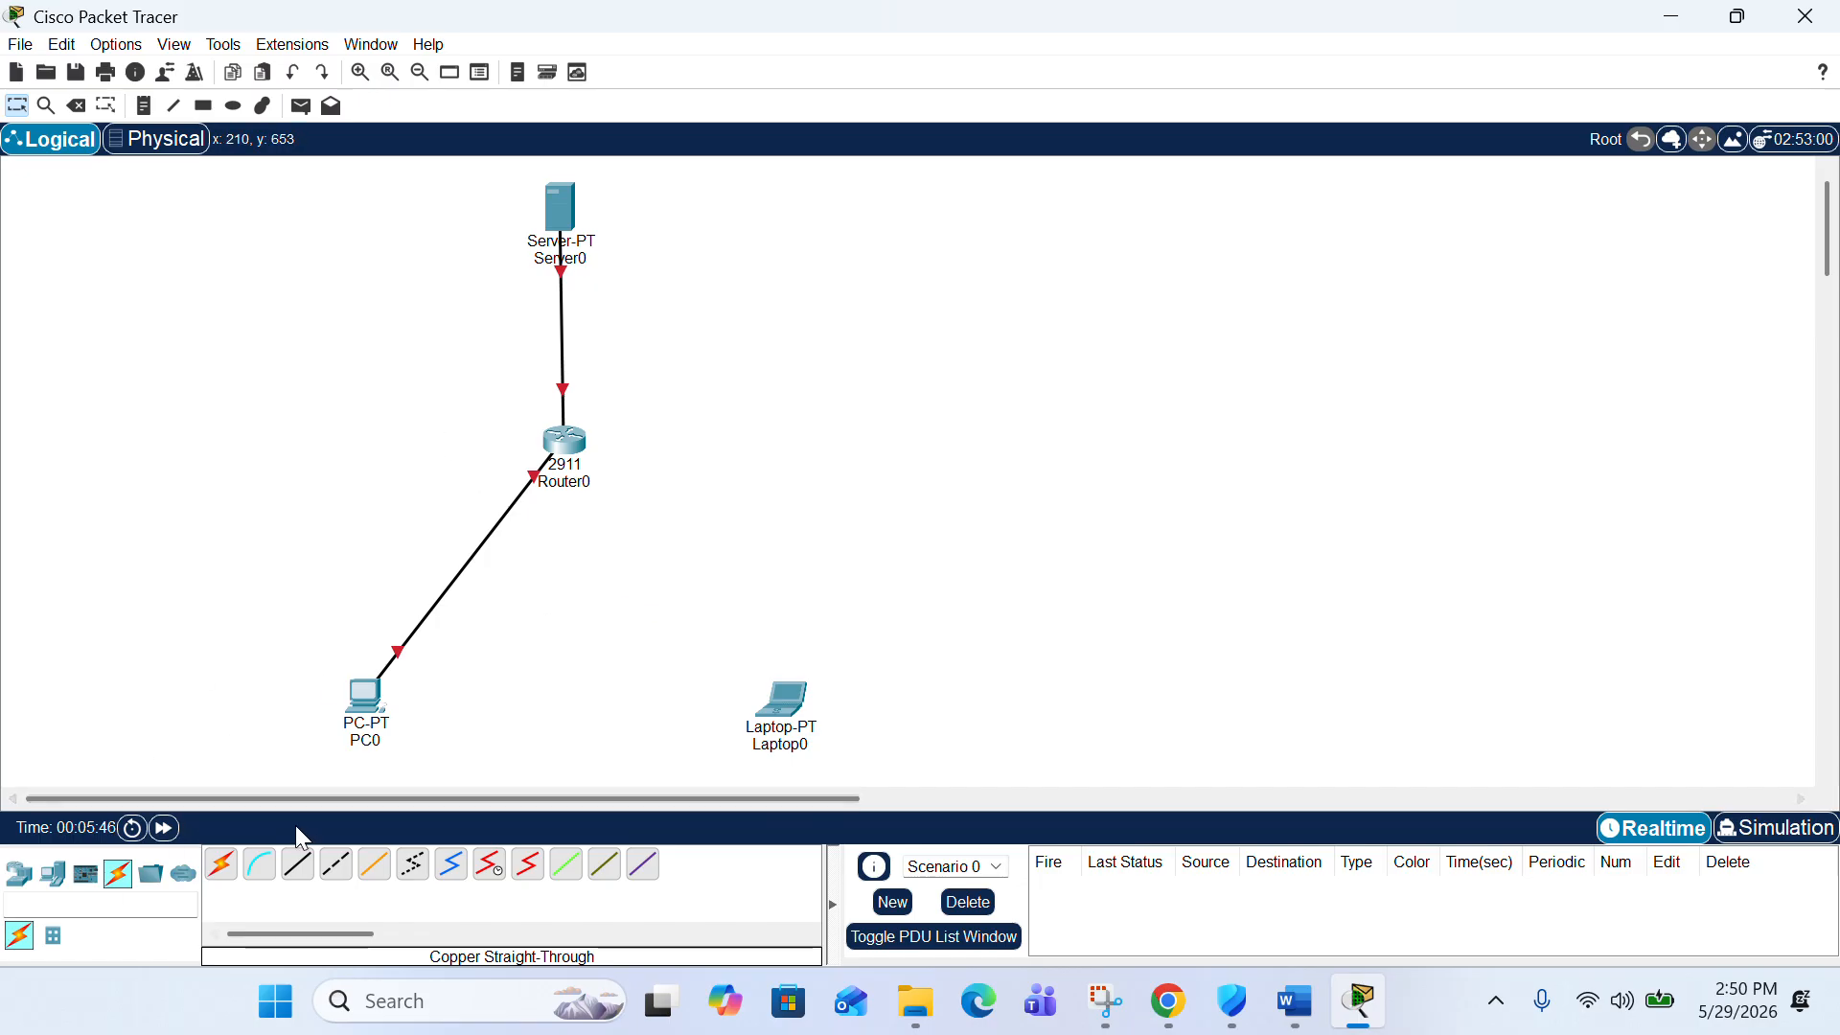
# - Connect the router's GigabitEthernet0/2 to the laptop's FastEthernet0 with a copper straight-through cable
pyautogui.click(297, 866)
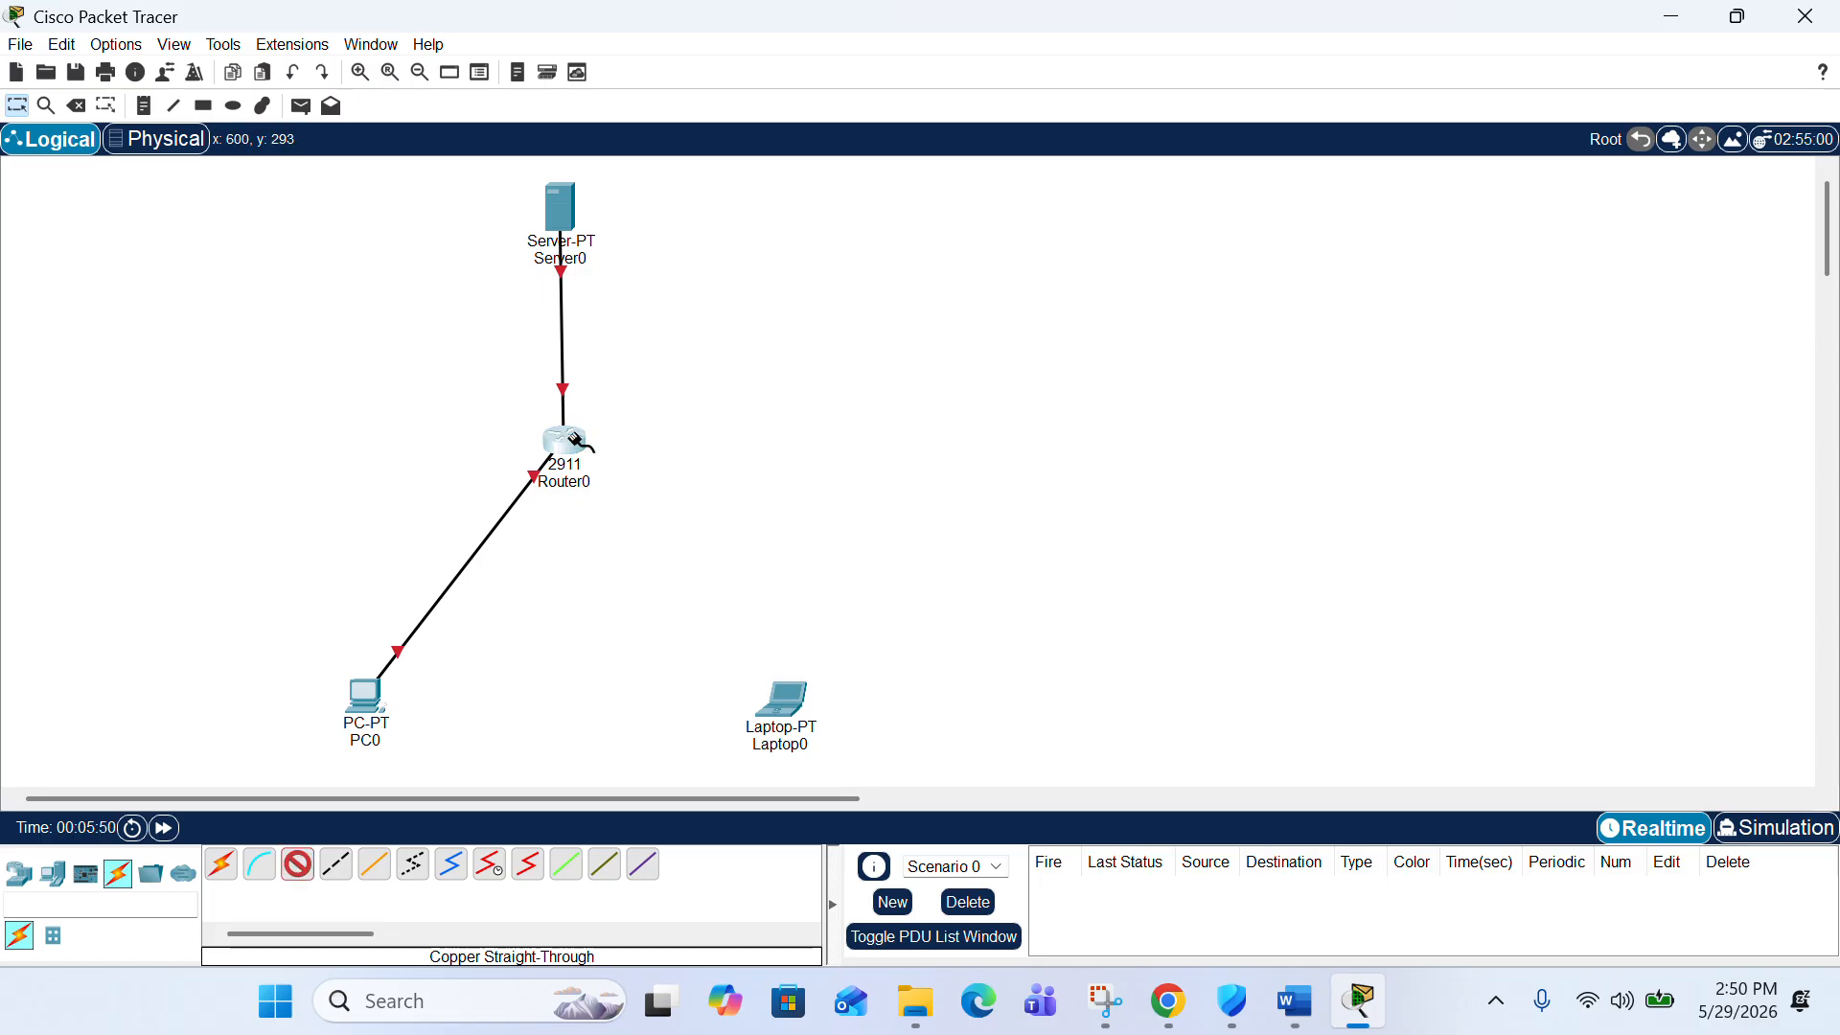
pyautogui.click(575, 439)
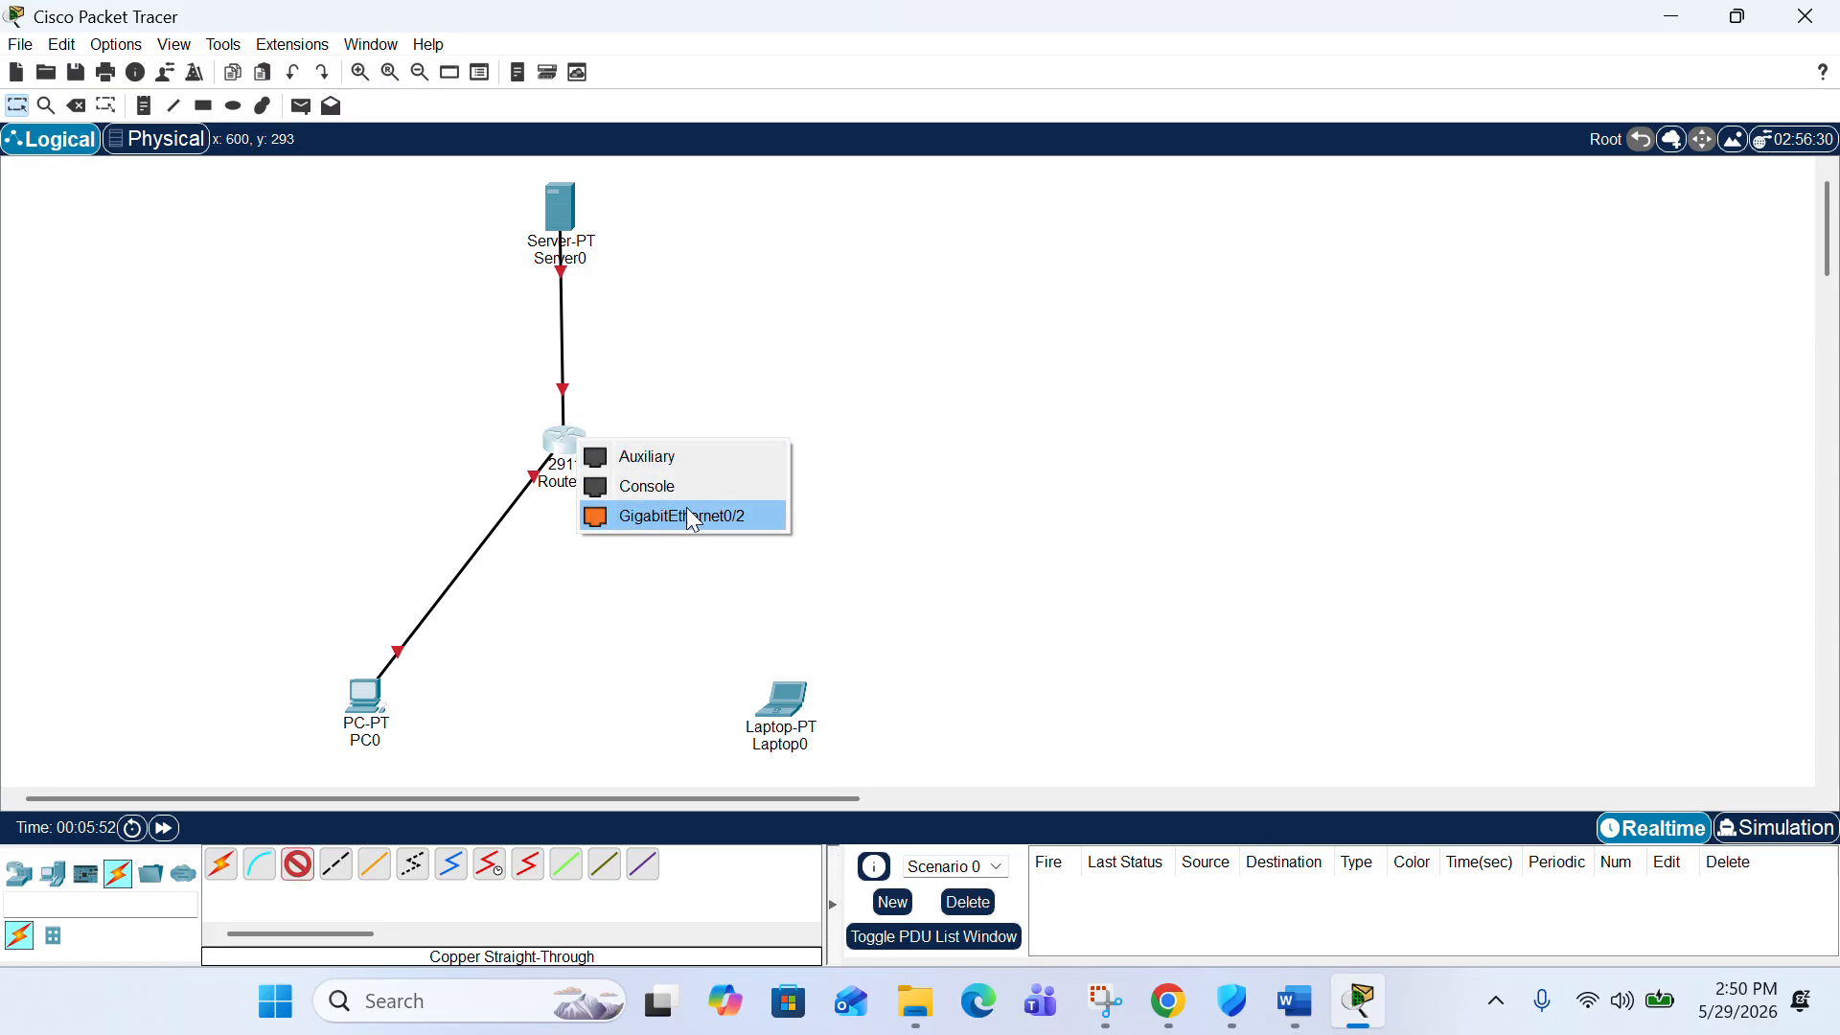
pyautogui.click(750, 516)
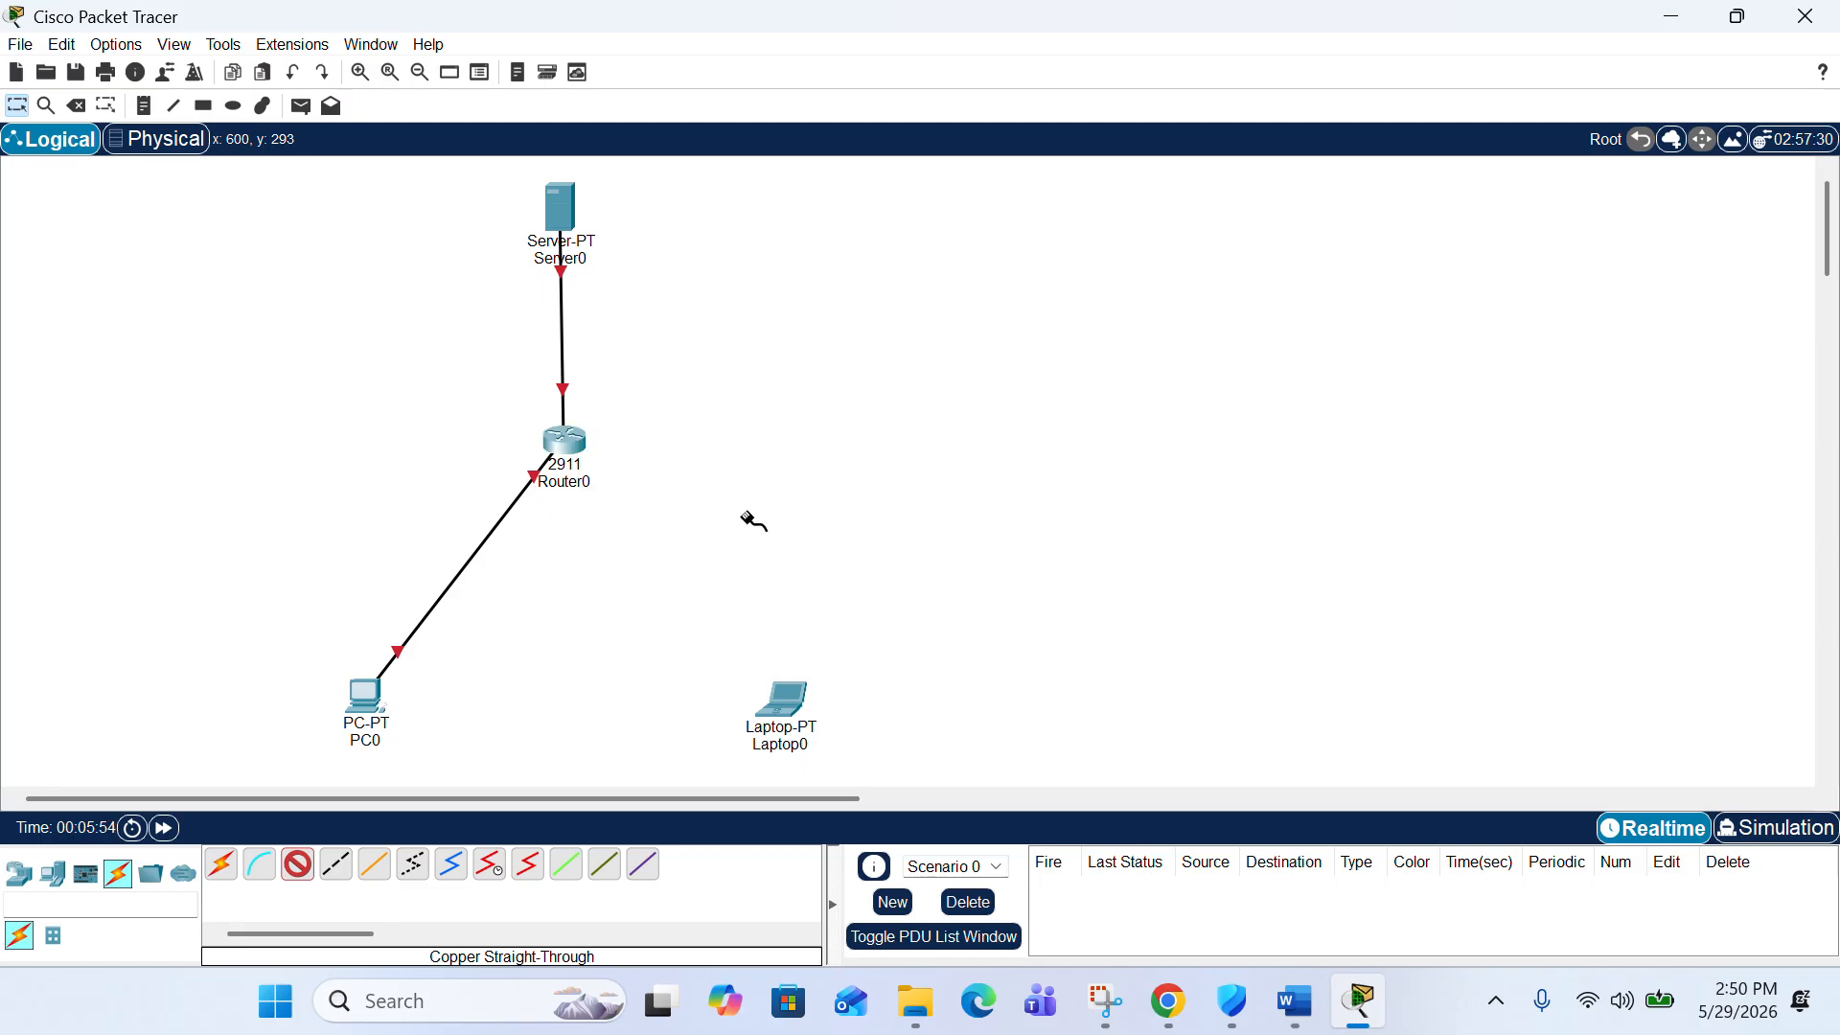
pyautogui.click(786, 690)
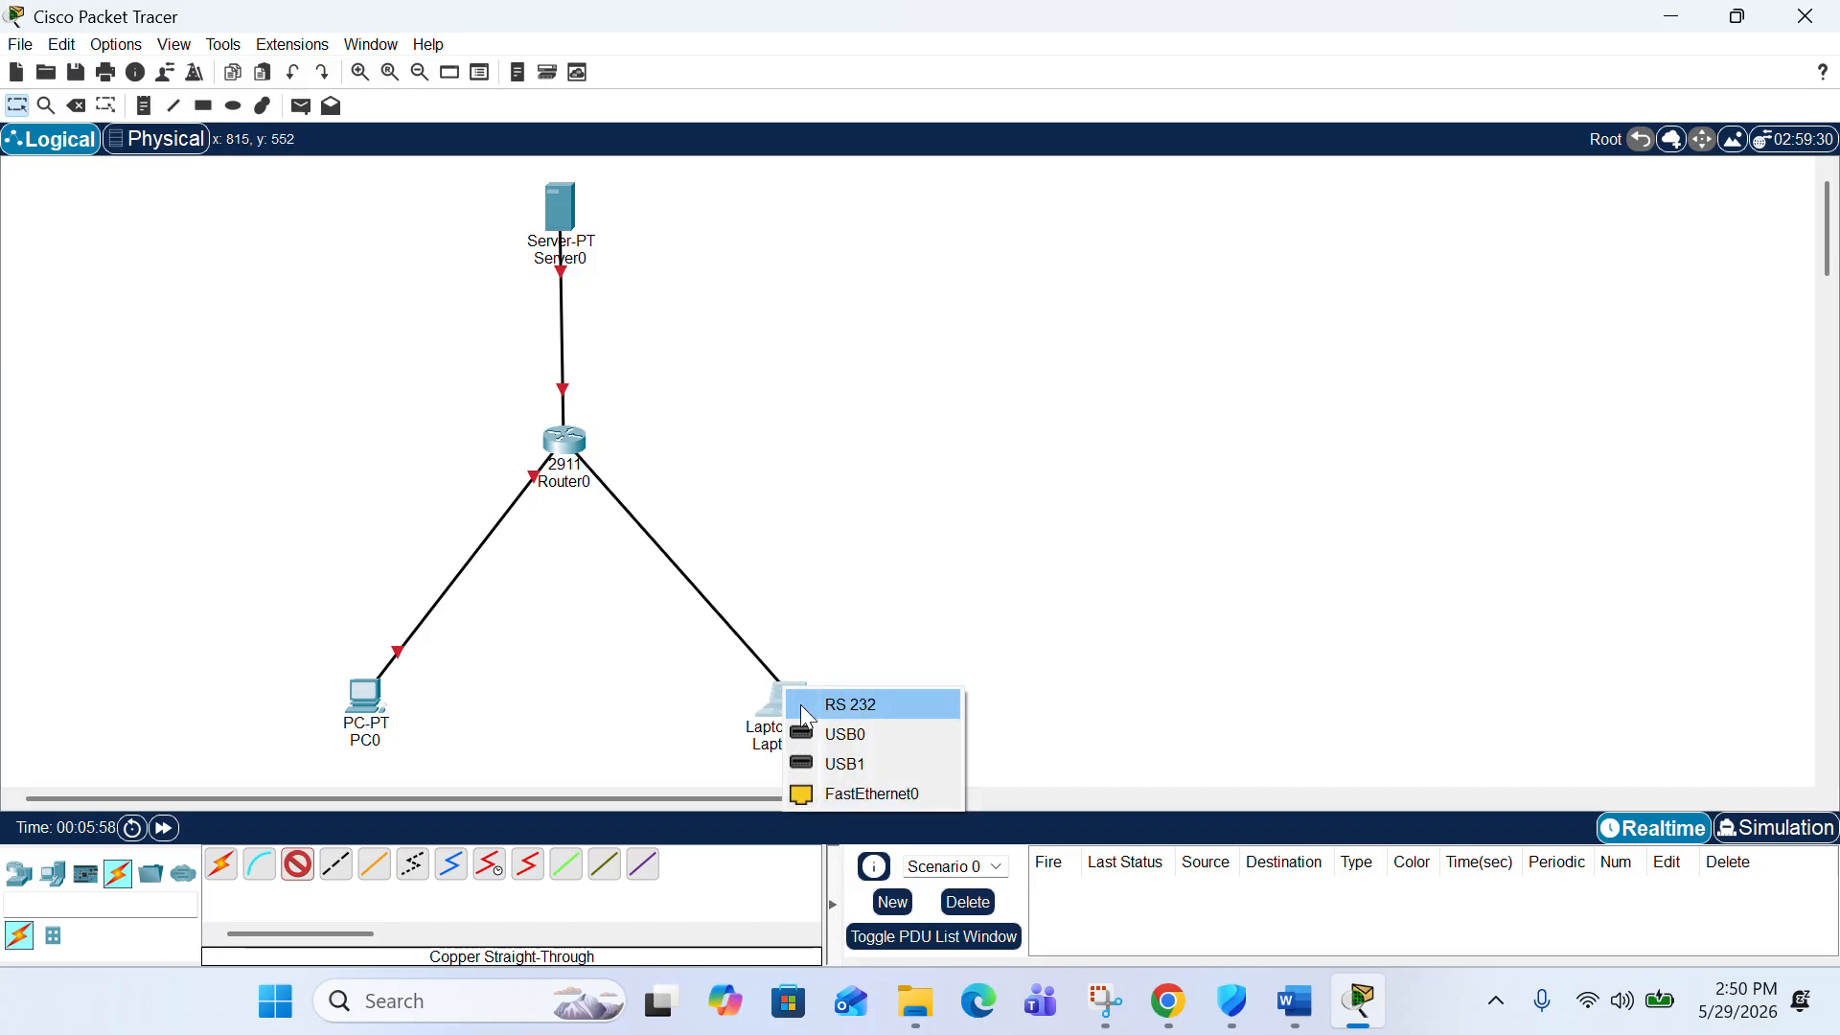
pyautogui.click(847, 791)
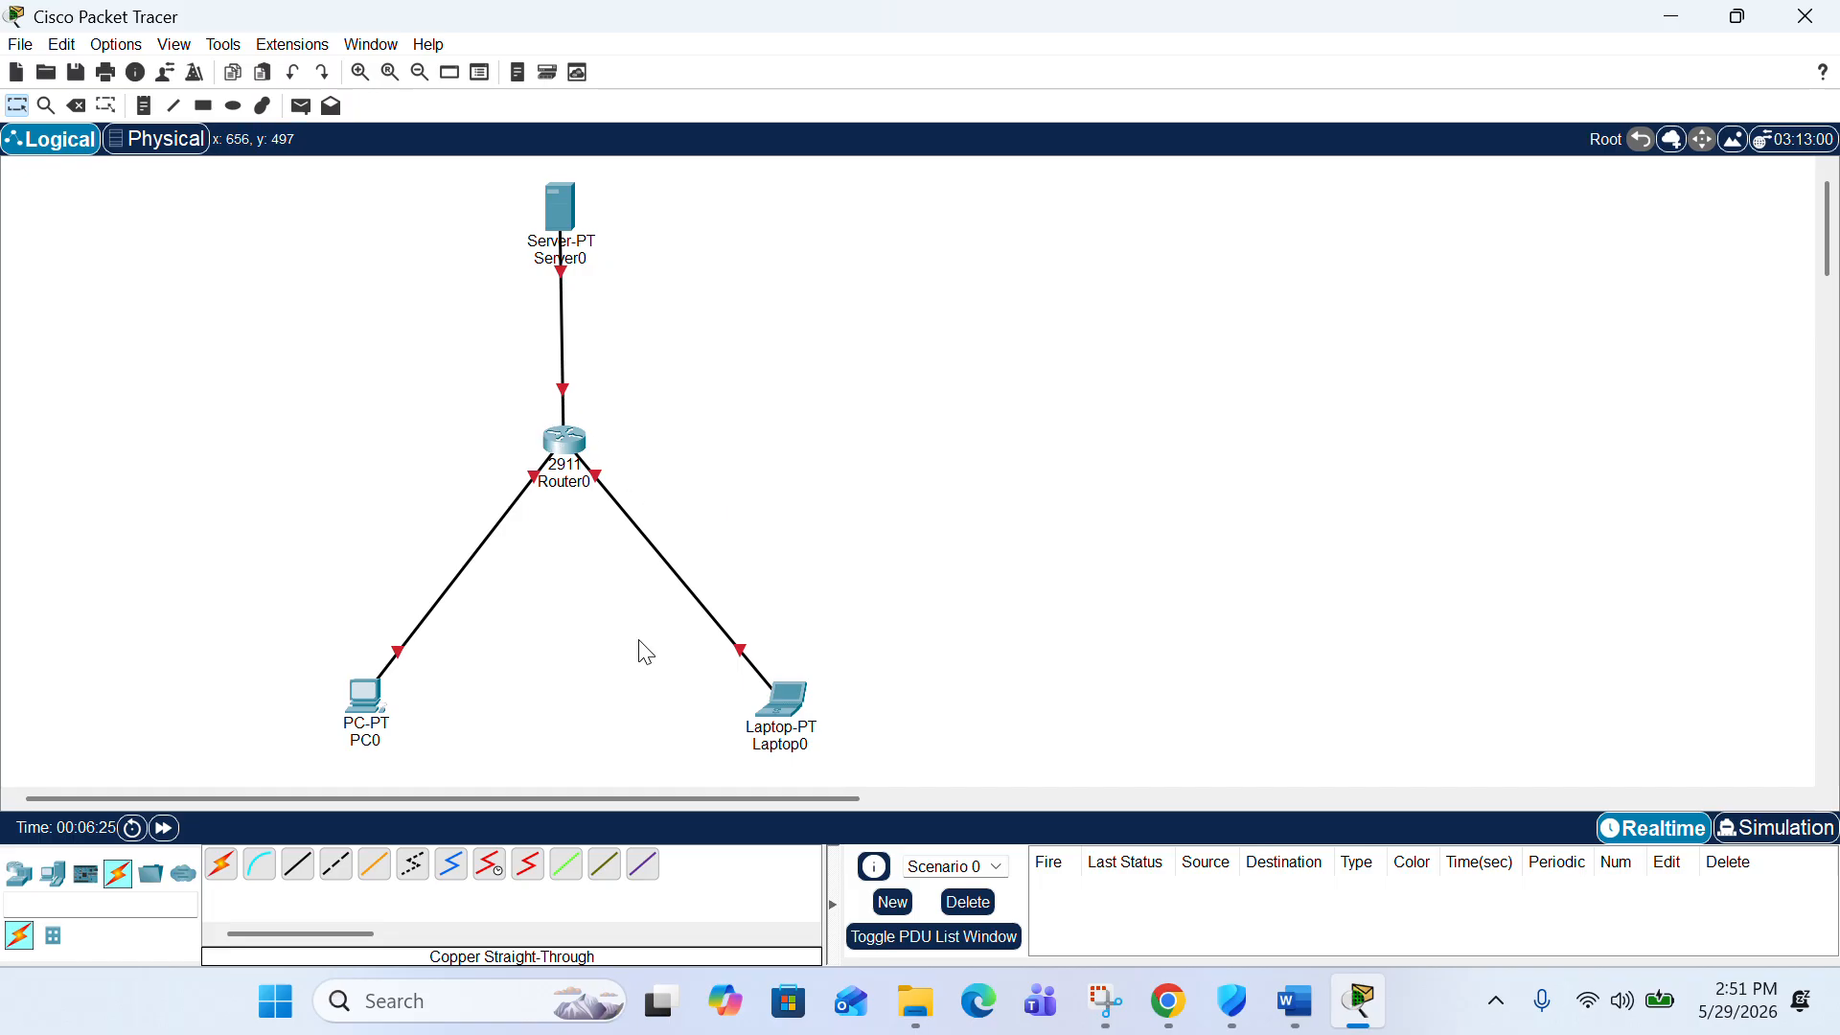
# - Switch to the exam worksheet in Word and review its topology diagram and the IP address table in section D
pyautogui.click(1315, 1017)
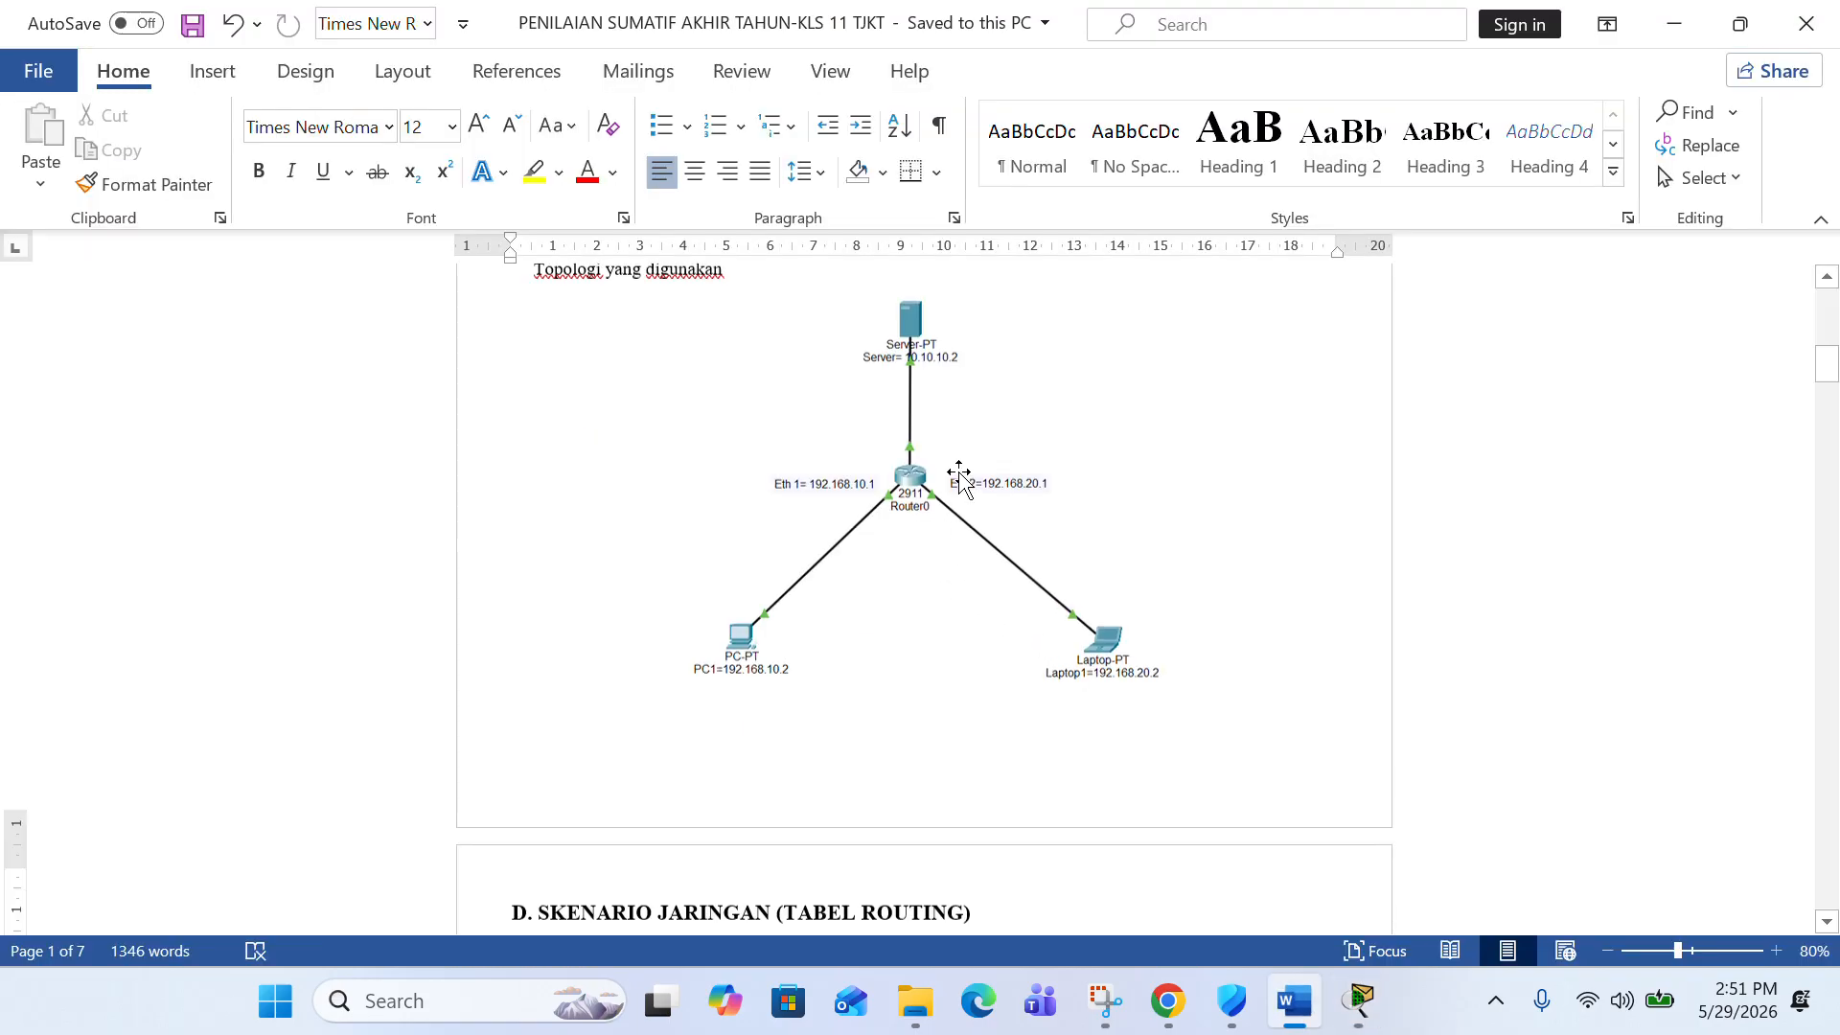
pyautogui.scroll(-3, 959, 474)
pyautogui.scroll(2, 959, 474)
pyautogui.scroll(3, 959, 477)
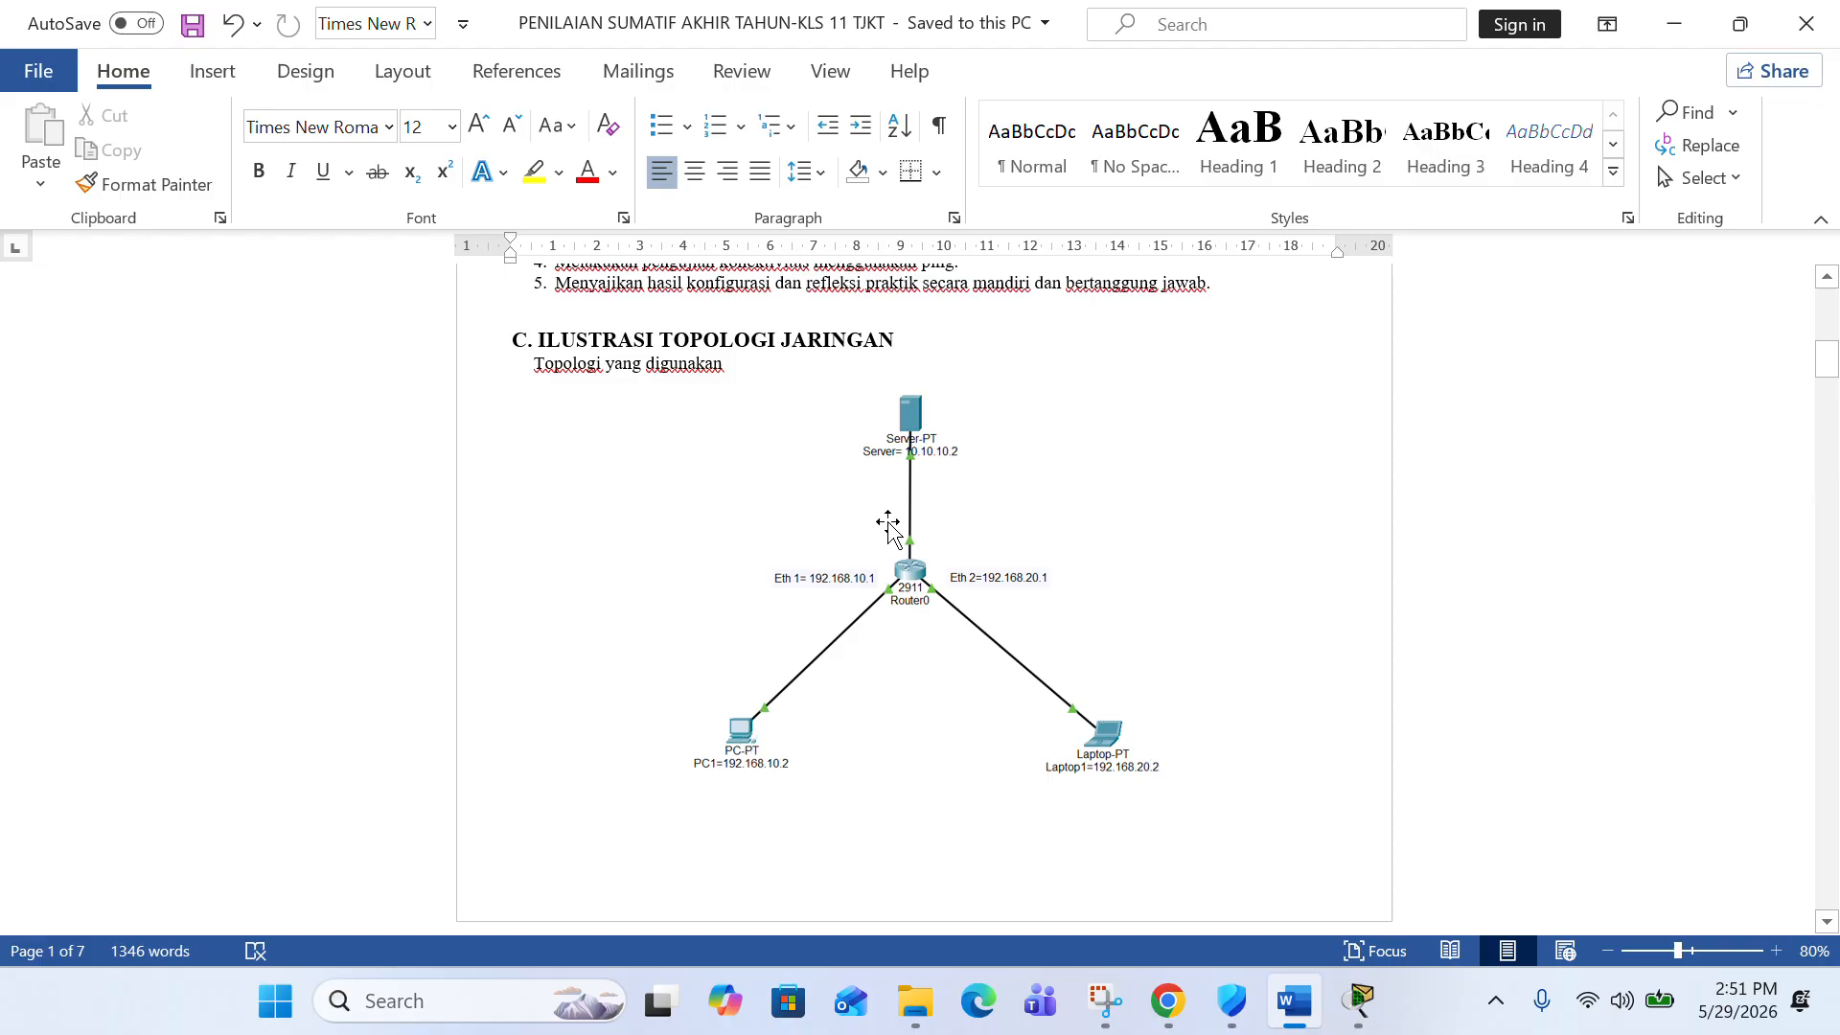
pyautogui.scroll(-6, 962, 569)
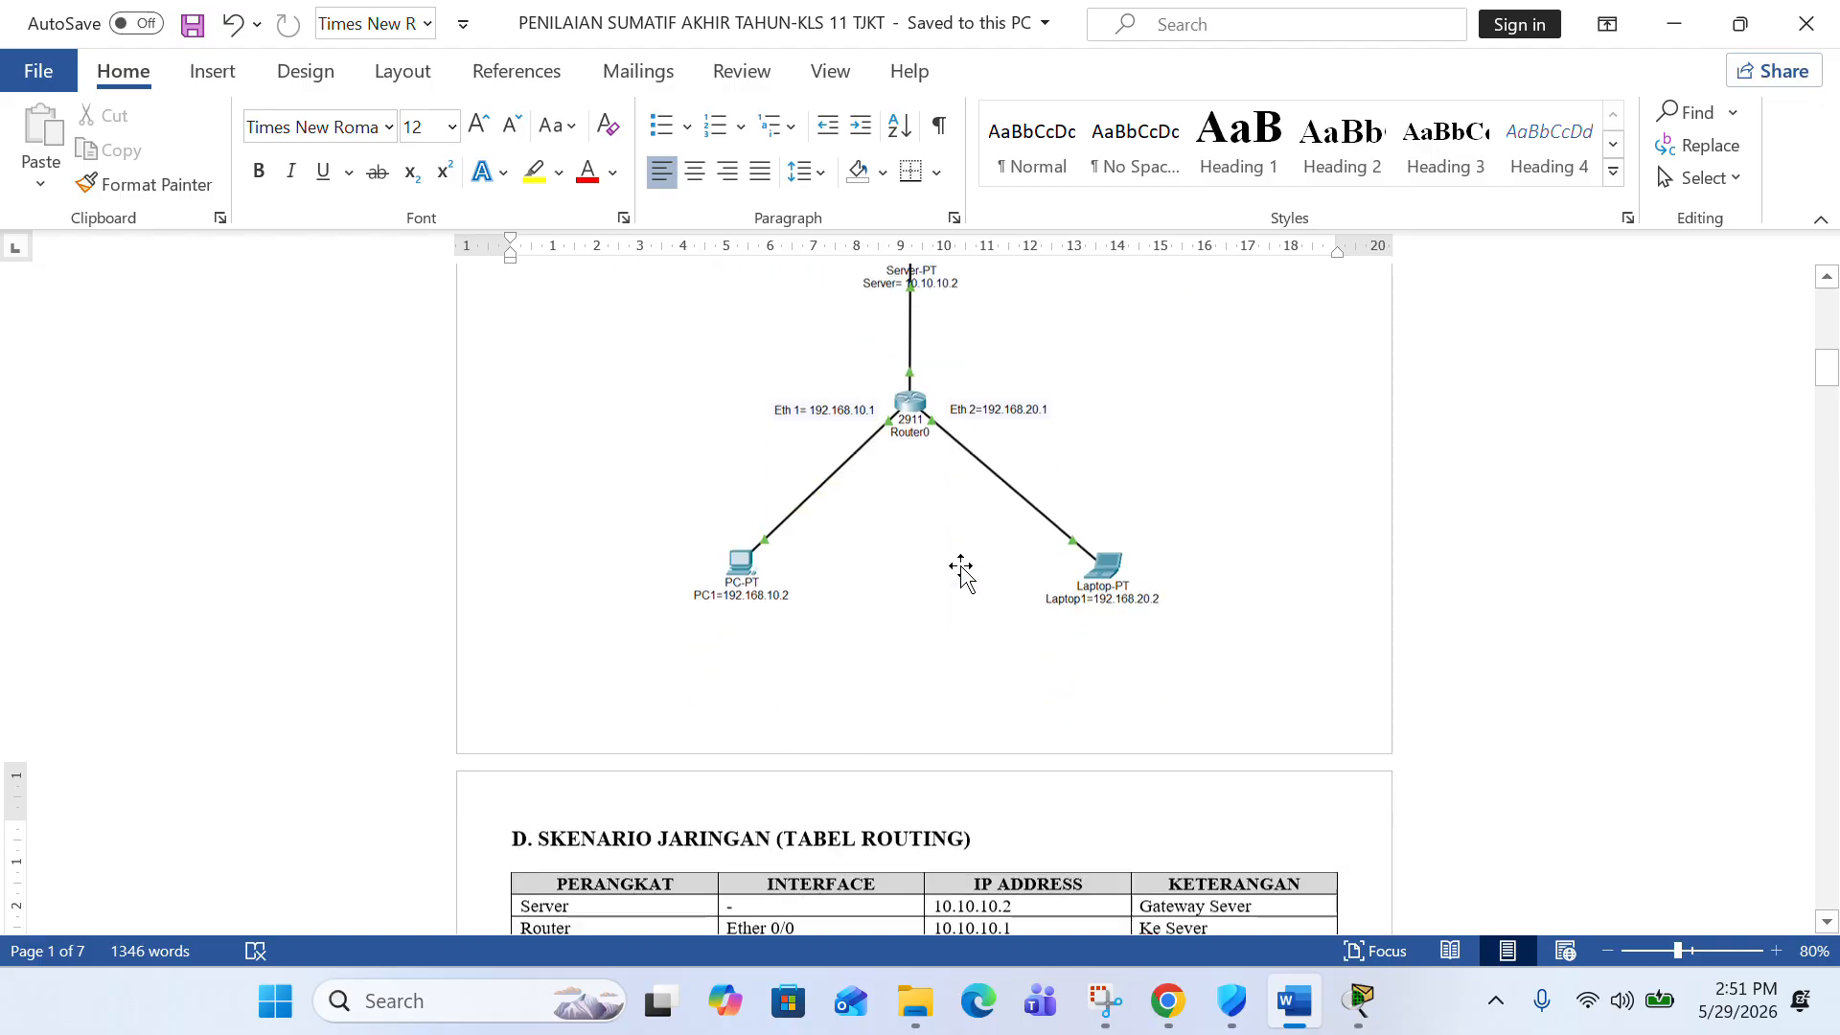
pyautogui.scroll(-2, 961, 569)
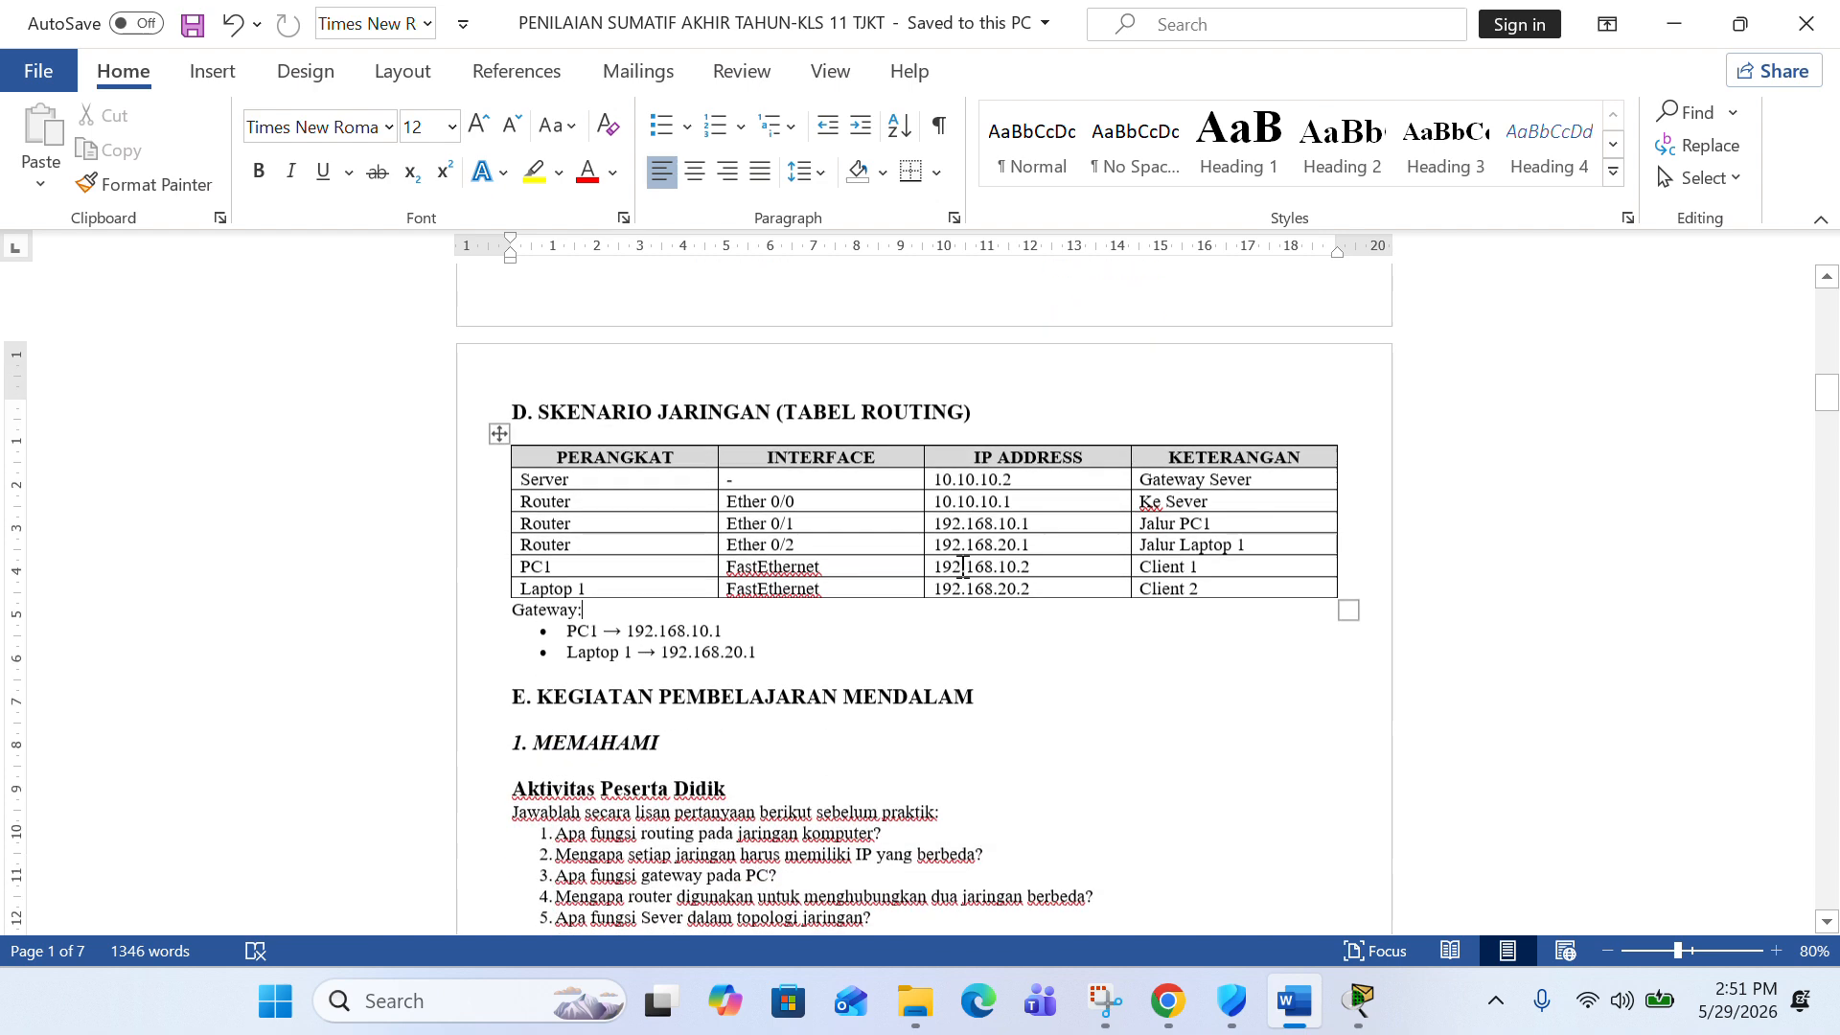
pyautogui.scroll(-2, 961, 570)
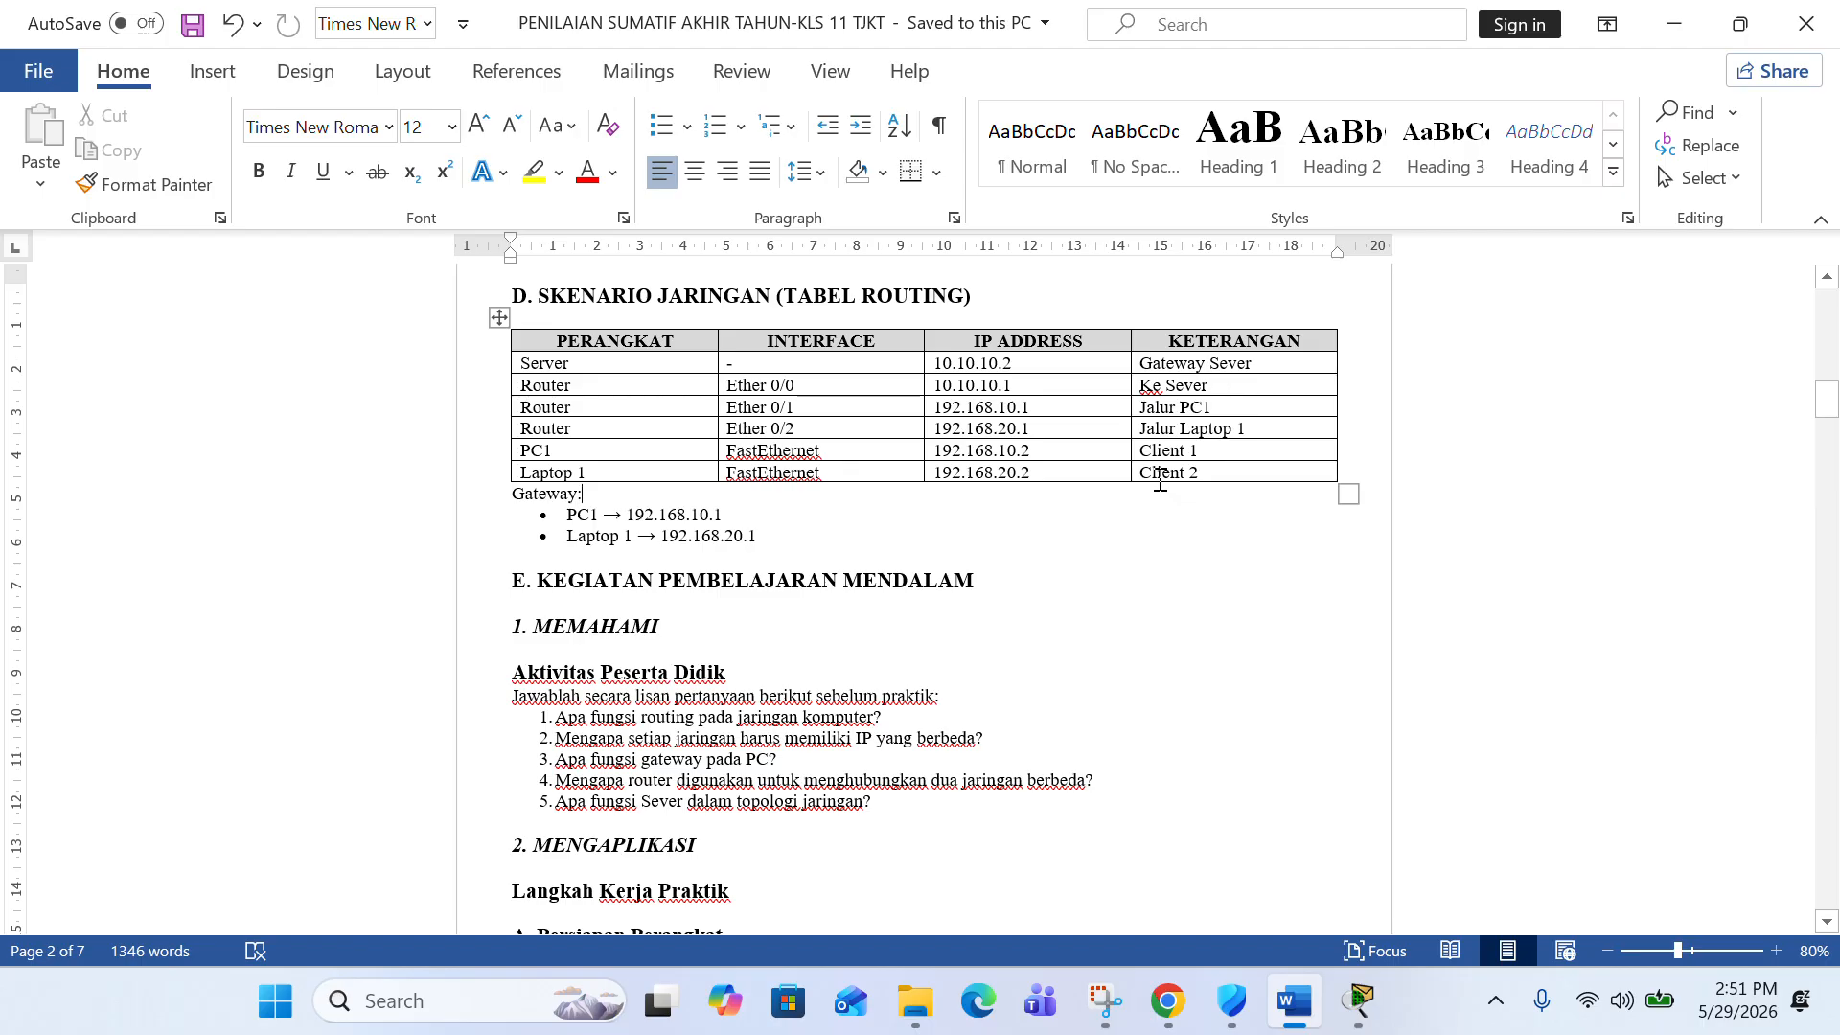
# - Arrange the worksheet and Cisco Packet Tracer side by side, with the whole topology in view
pyautogui.press('super+Left')
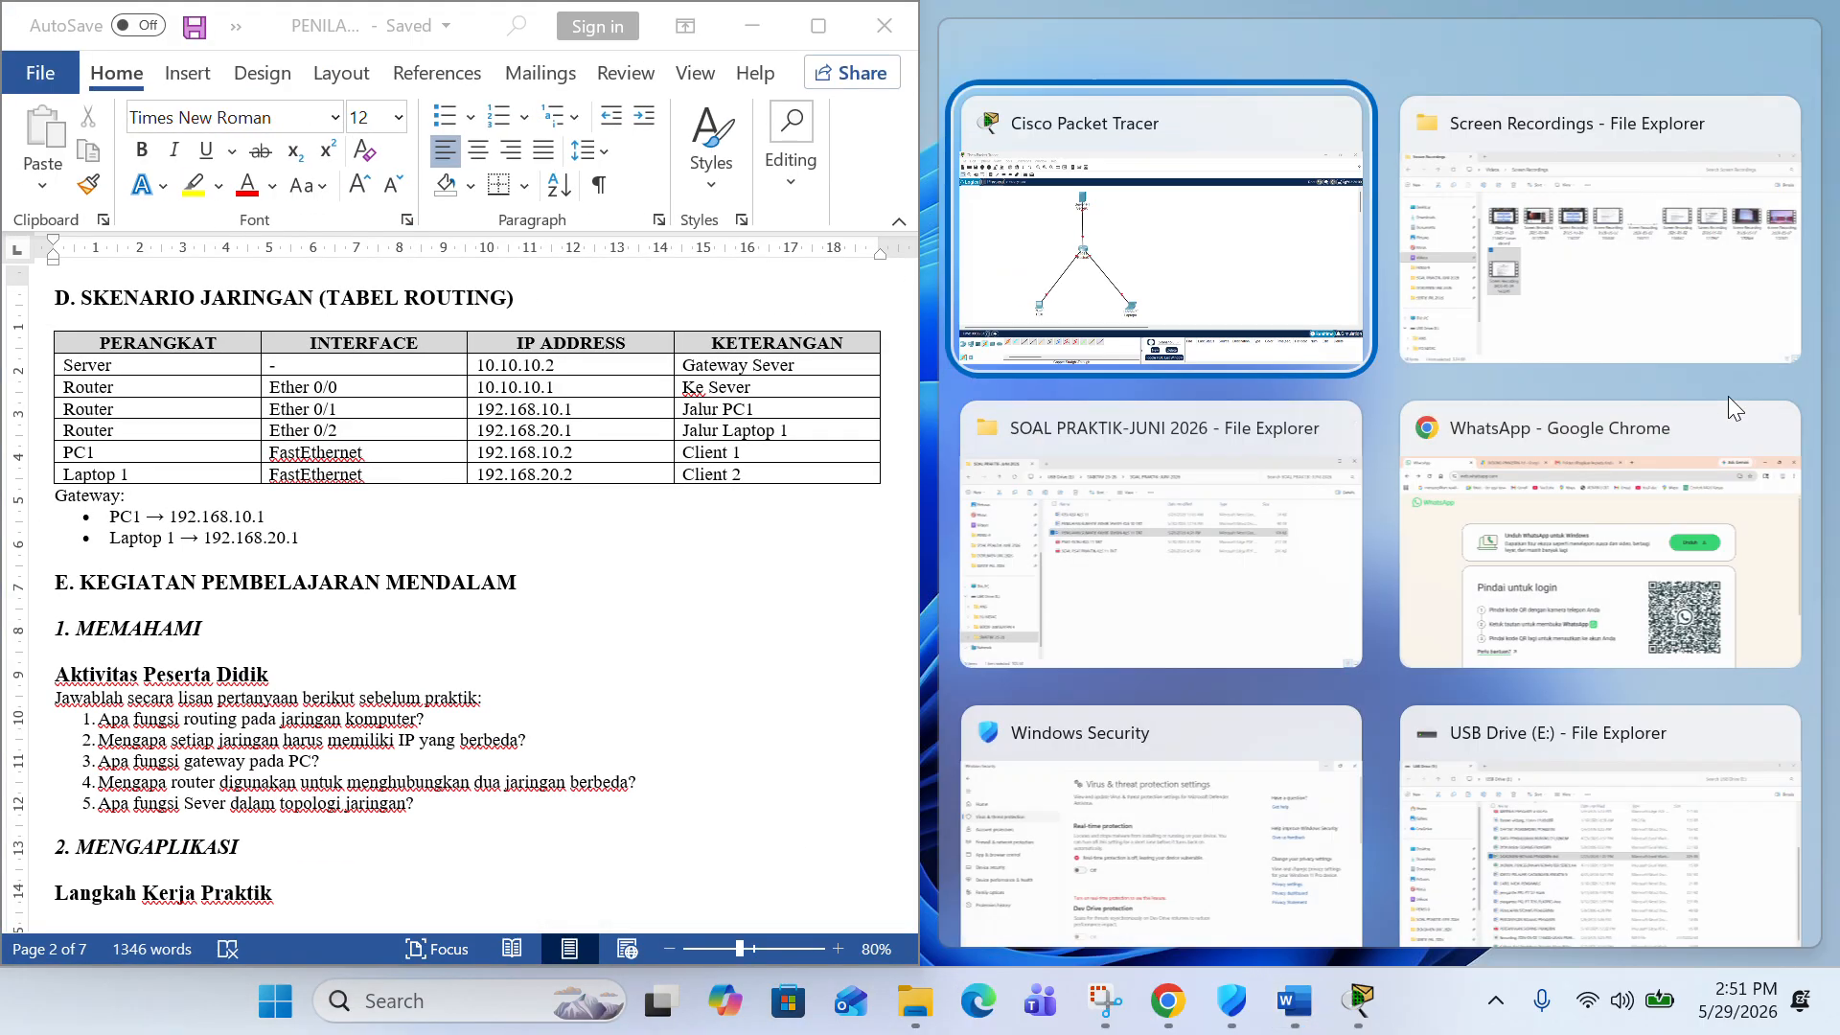
pyautogui.click(1193, 265)
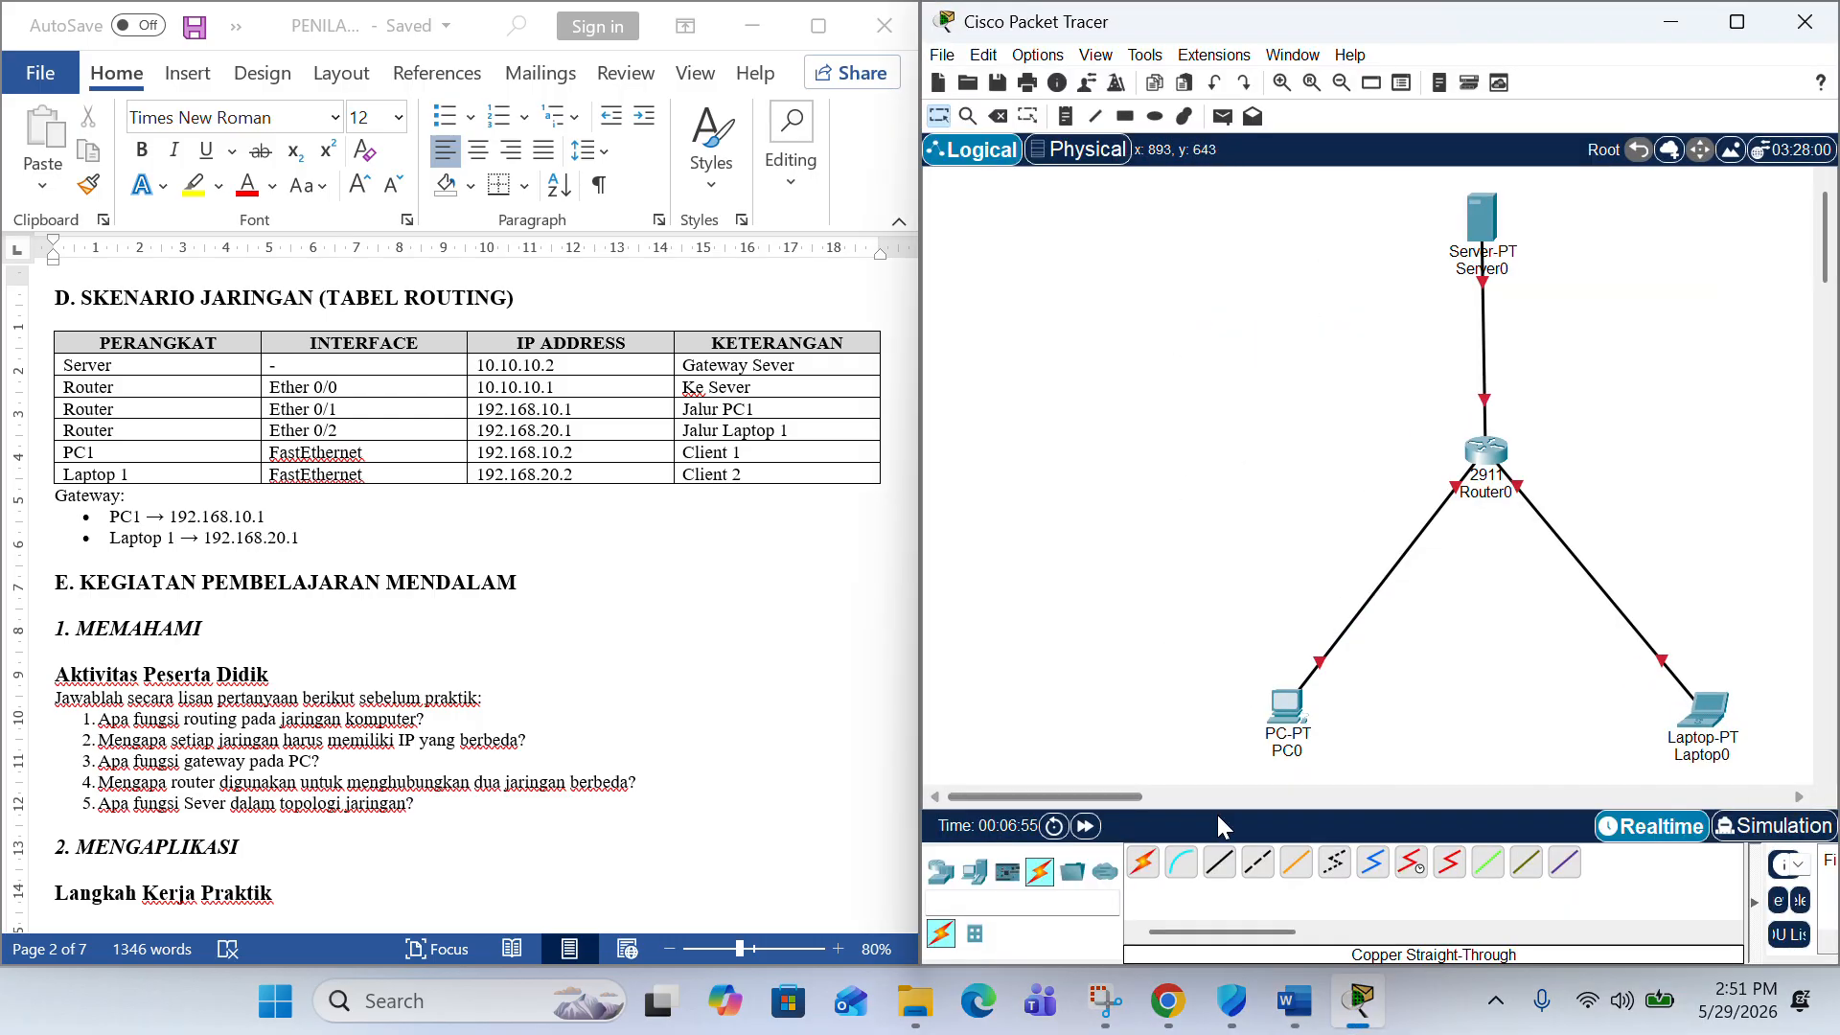
pyautogui.moveTo(1093, 796); pyautogui.dragTo(1143, 795)
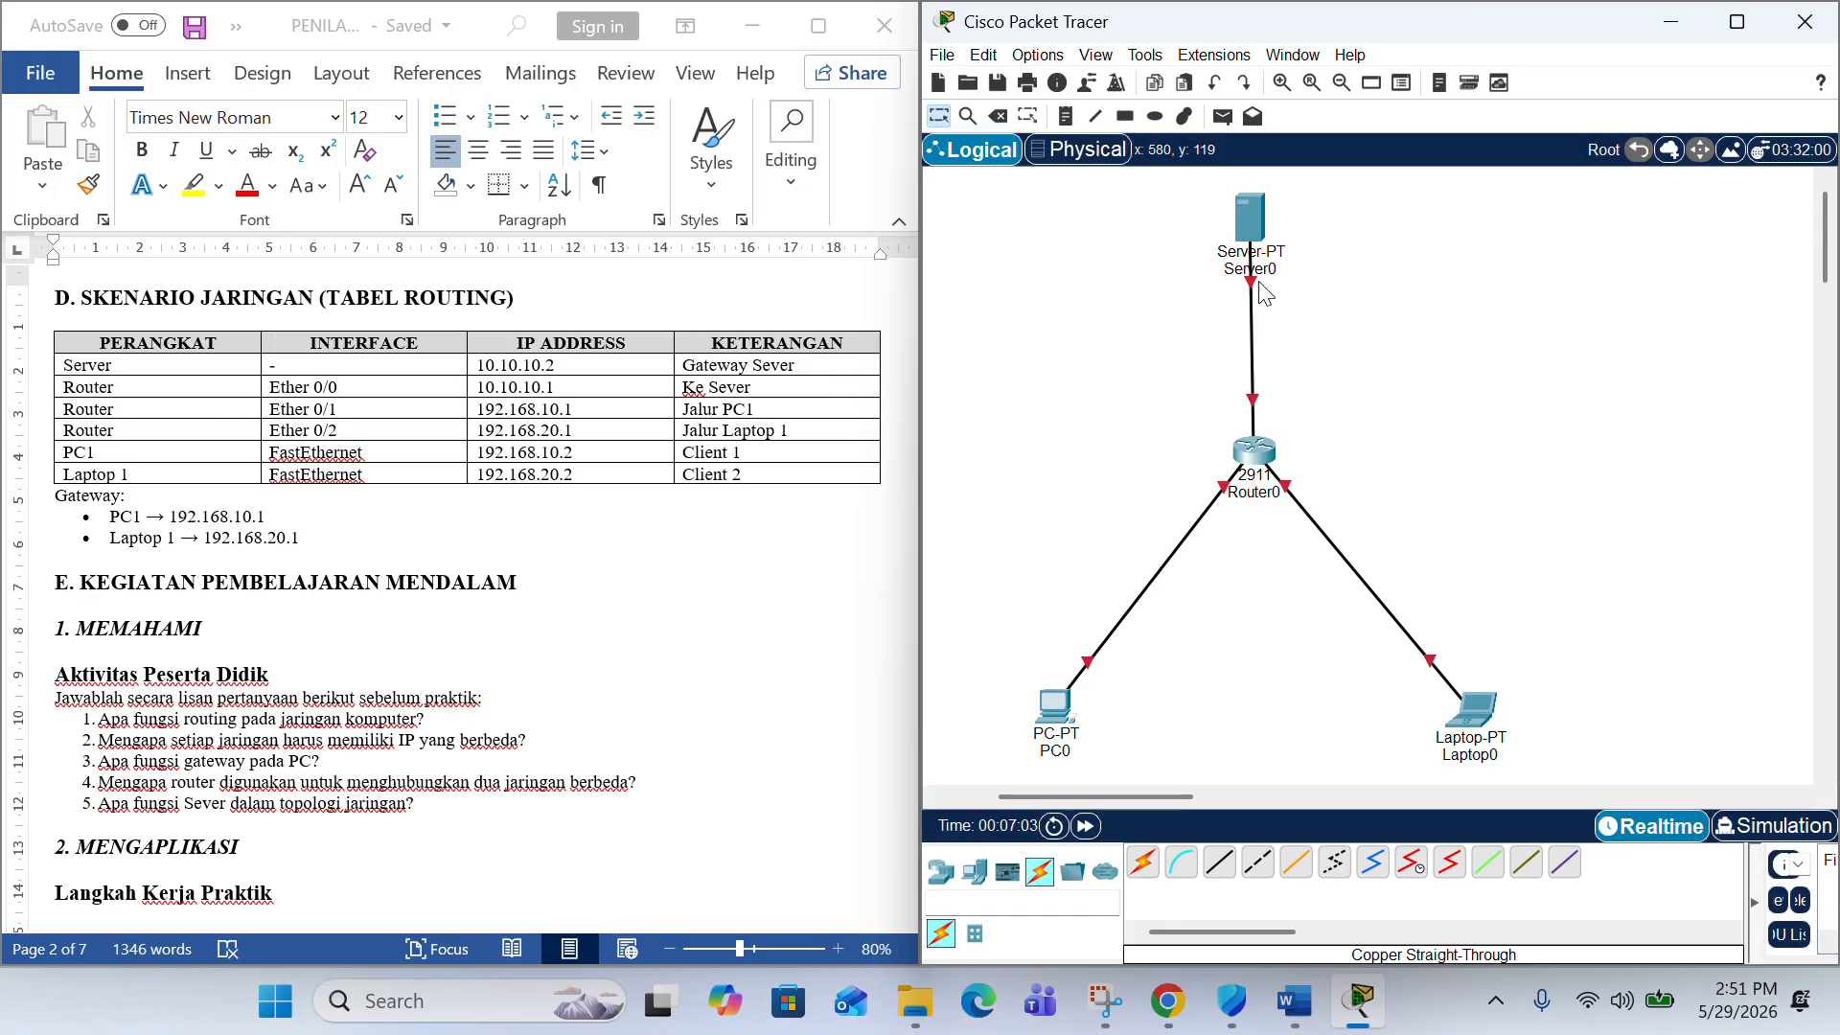
# - Rename the server's label to "Server = 10.10.10.2", copying the address from the worksheet's table
pyautogui.moveTo(1256, 347)
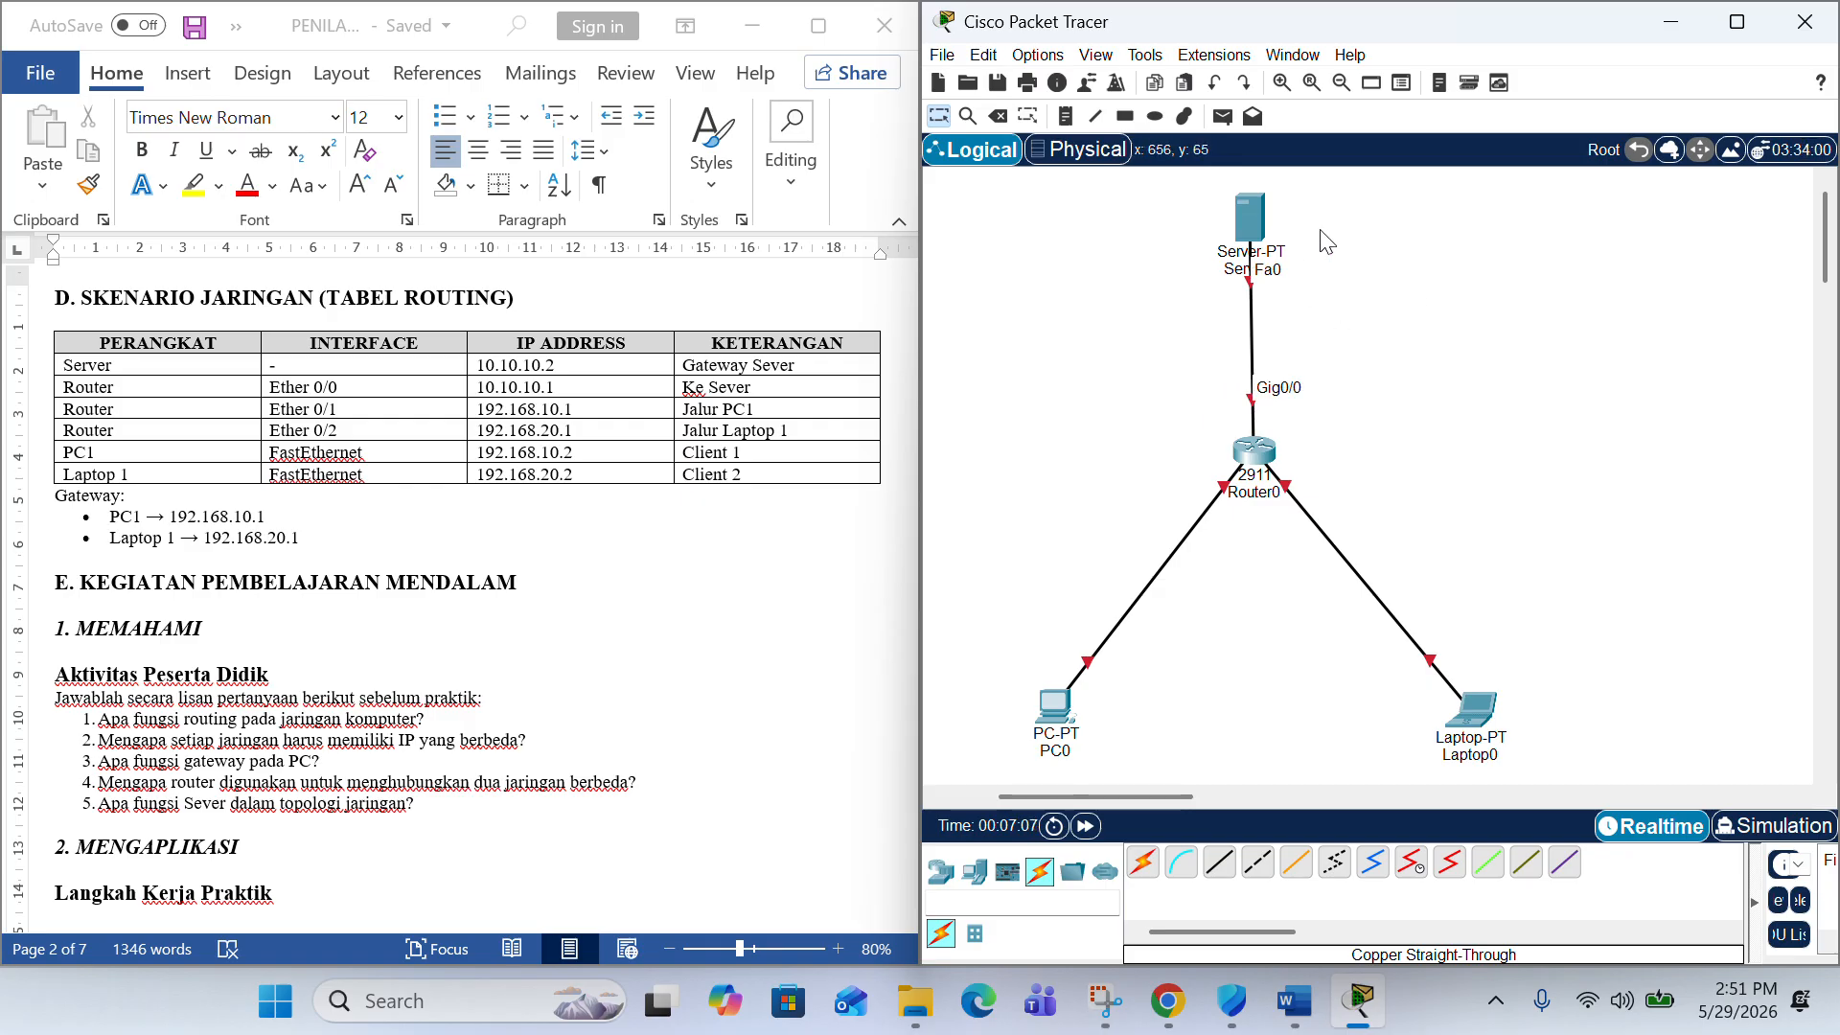
pyautogui.click(1275, 277)
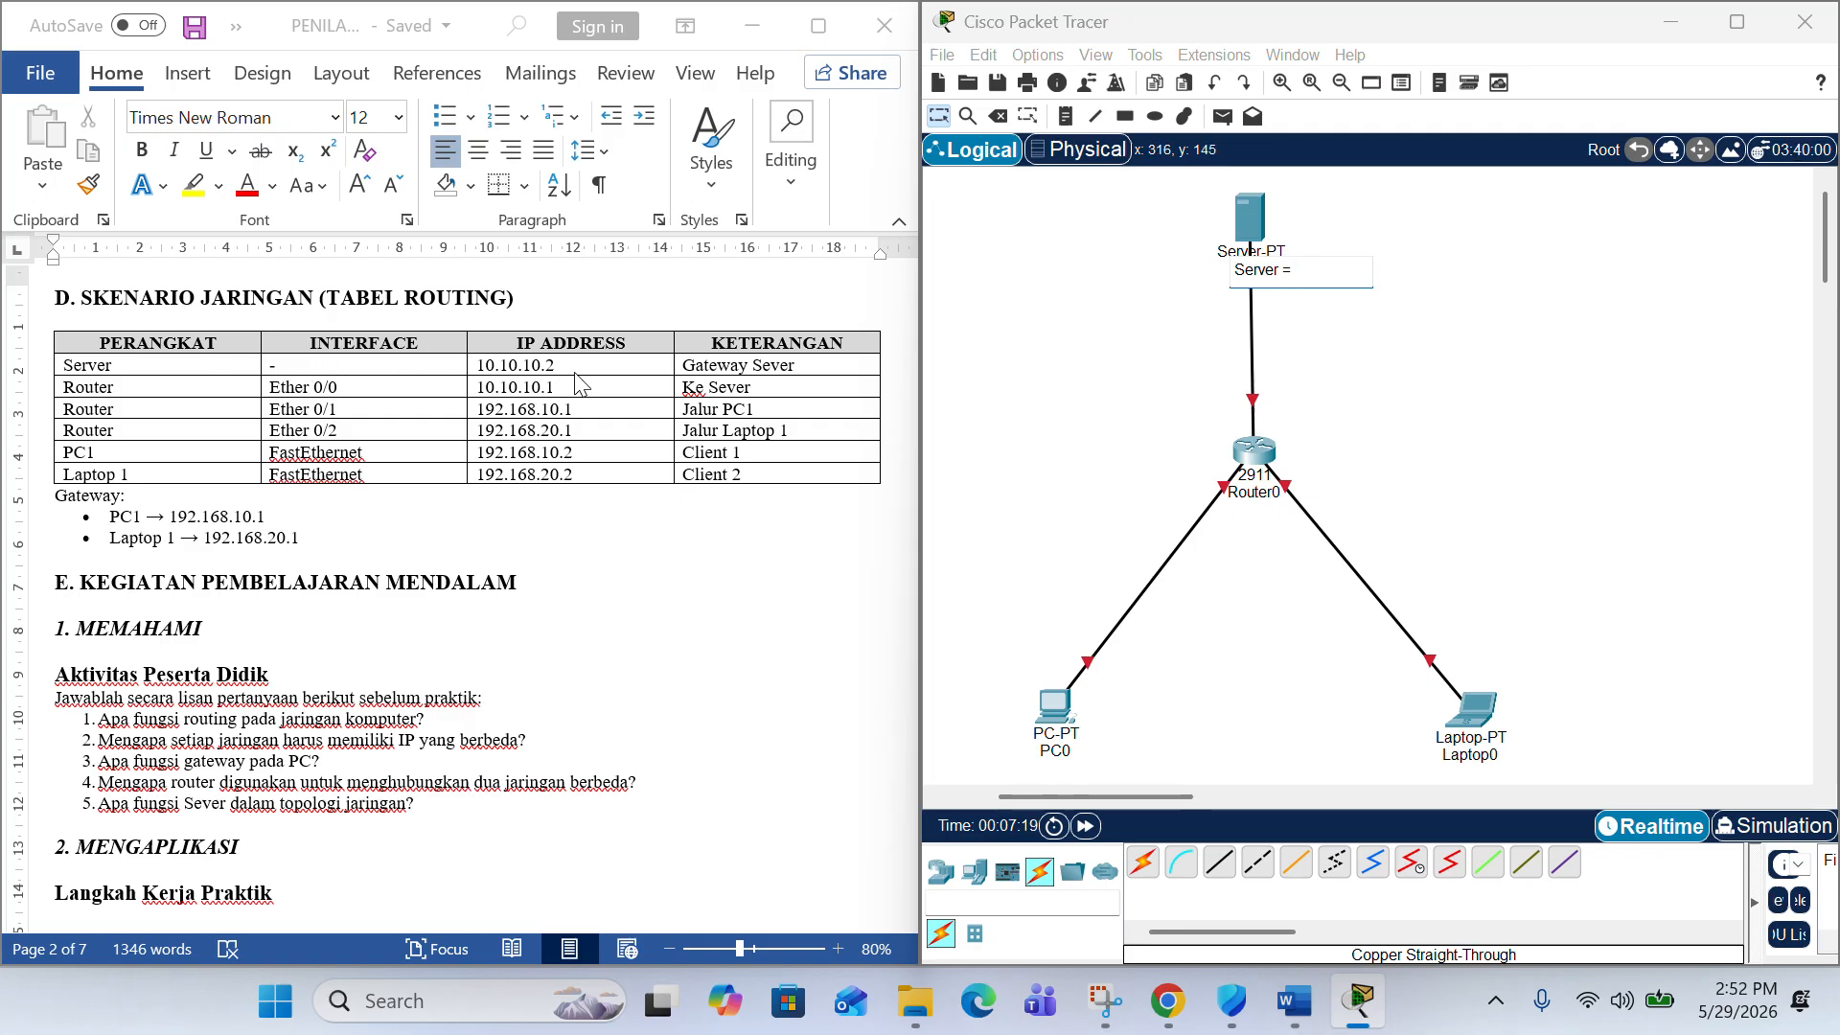
pyautogui.hotkey('alt', 'Tab')
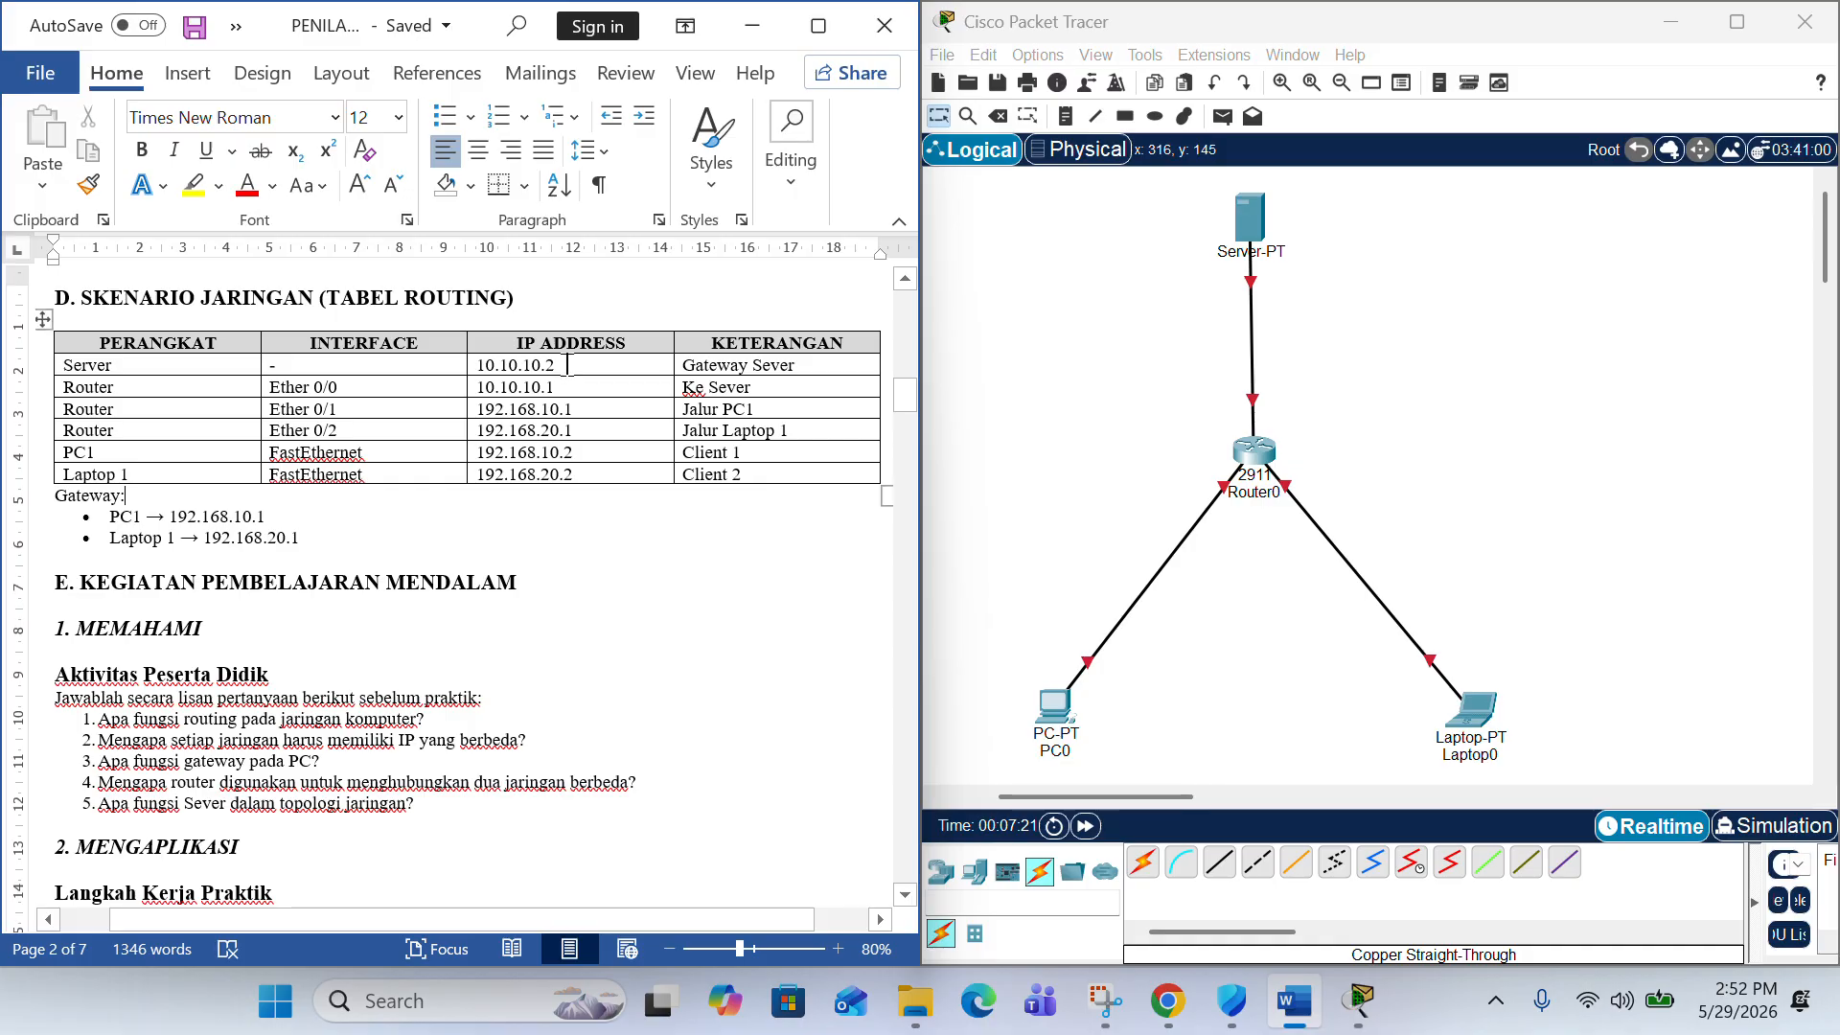
pyautogui.moveTo(560, 365); pyautogui.dragTo(485, 374)
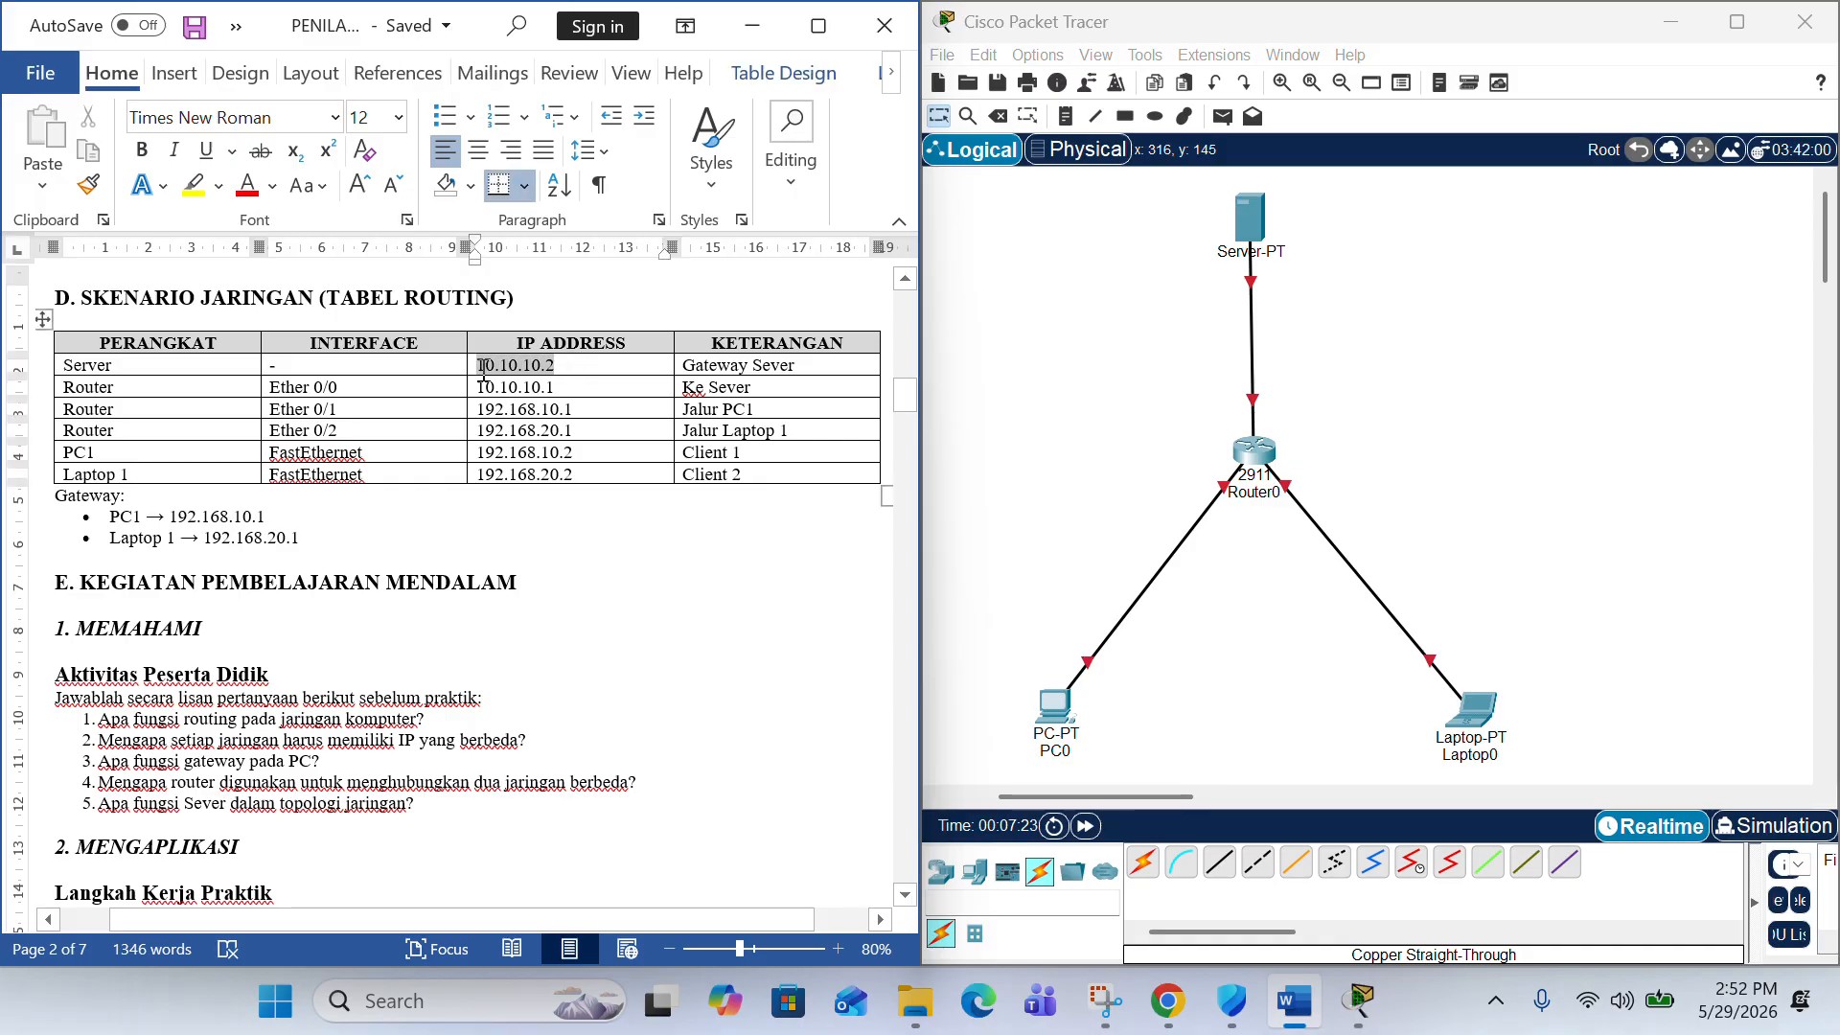
pyautogui.hotkey('ctrl', 'c')
pyautogui.click(1335, 307)
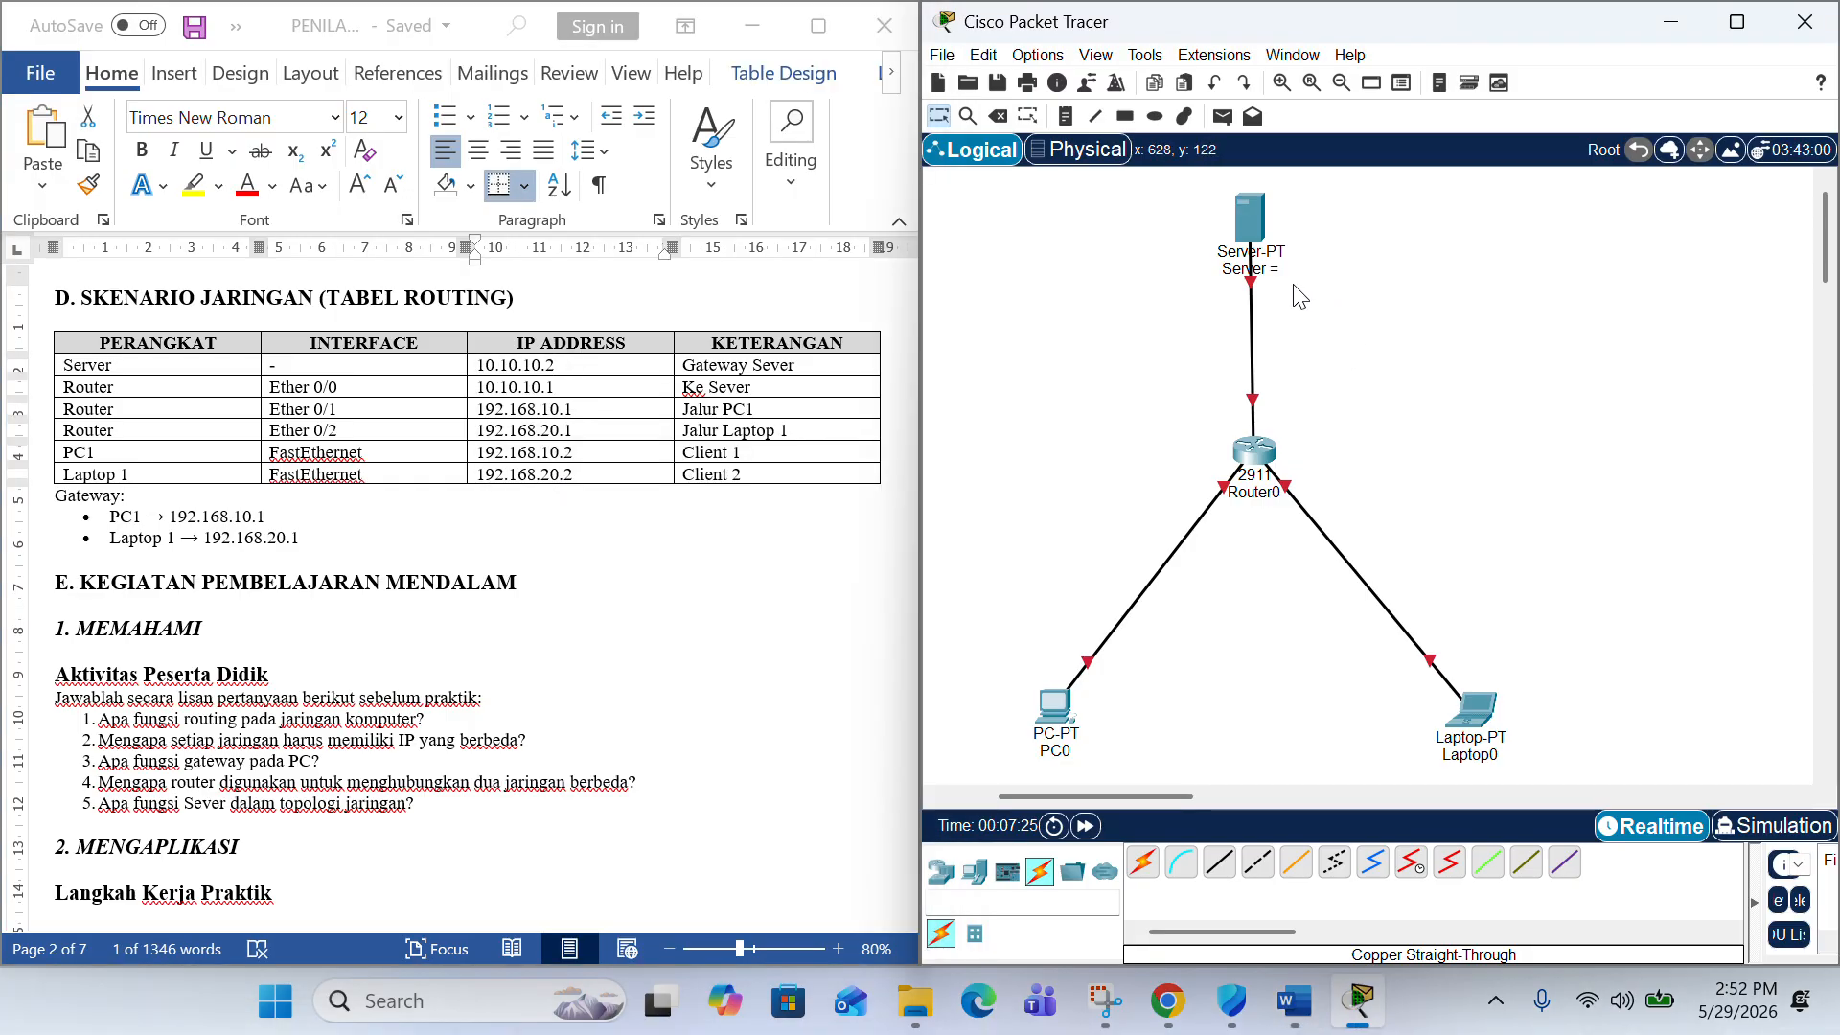
pyautogui.doubleClick(1281, 269)
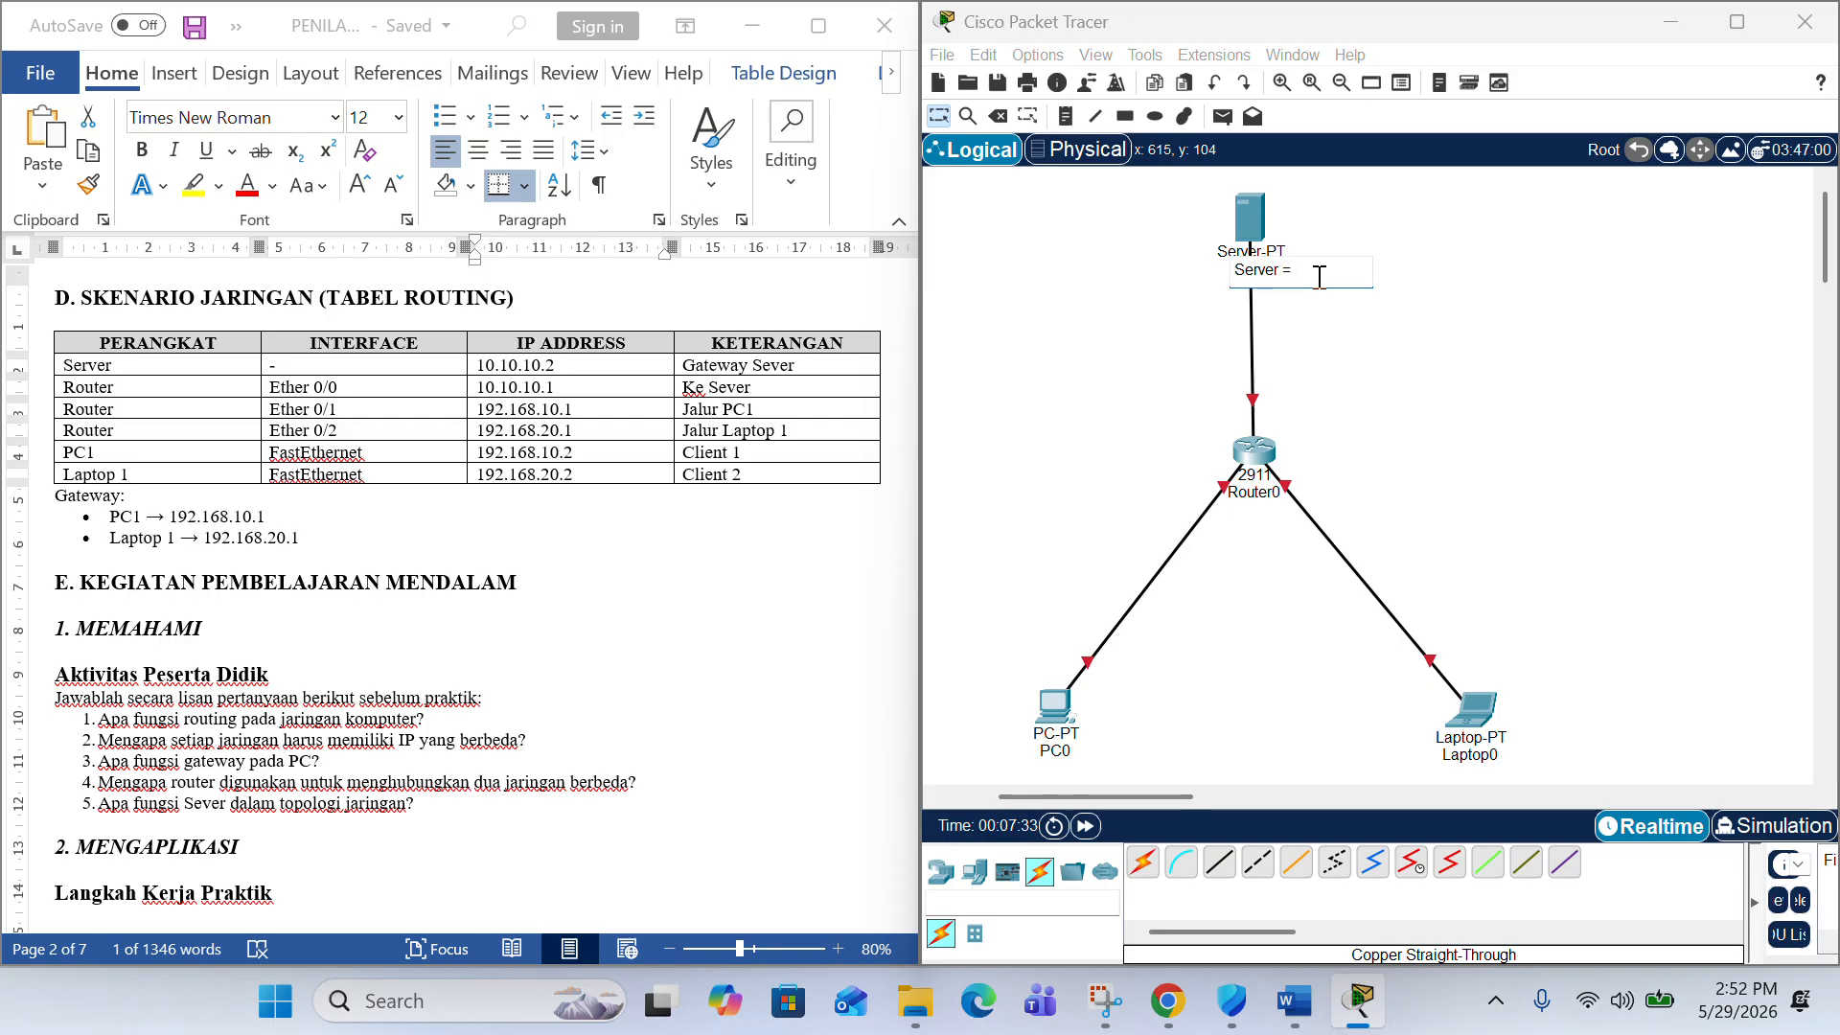
pyautogui.press('Return')
pyautogui.hotkey('ctrl', 'v')
pyautogui.click(1389, 312)
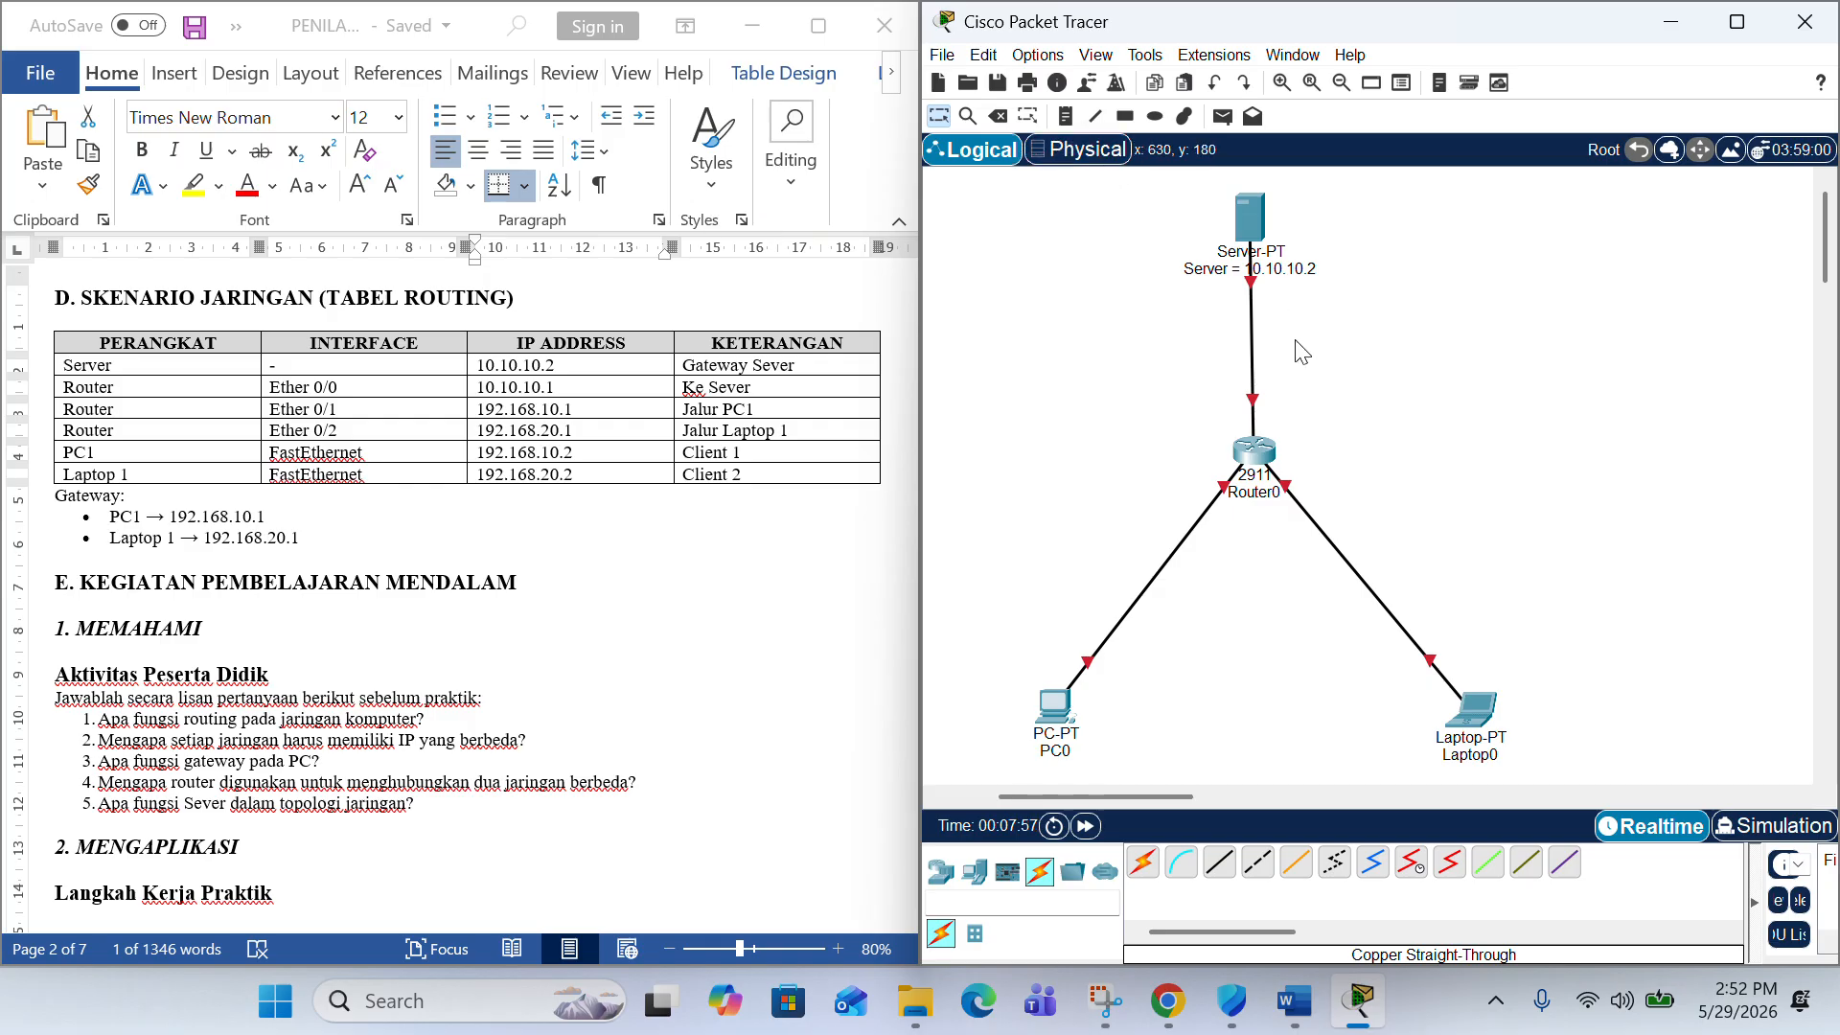
# - Place a note beside the server–router link containing the router's Ether 0/0 address 10.10.10.1 from the worksheet
pyautogui.click(1066, 119)
pyautogui.click(1273, 342)
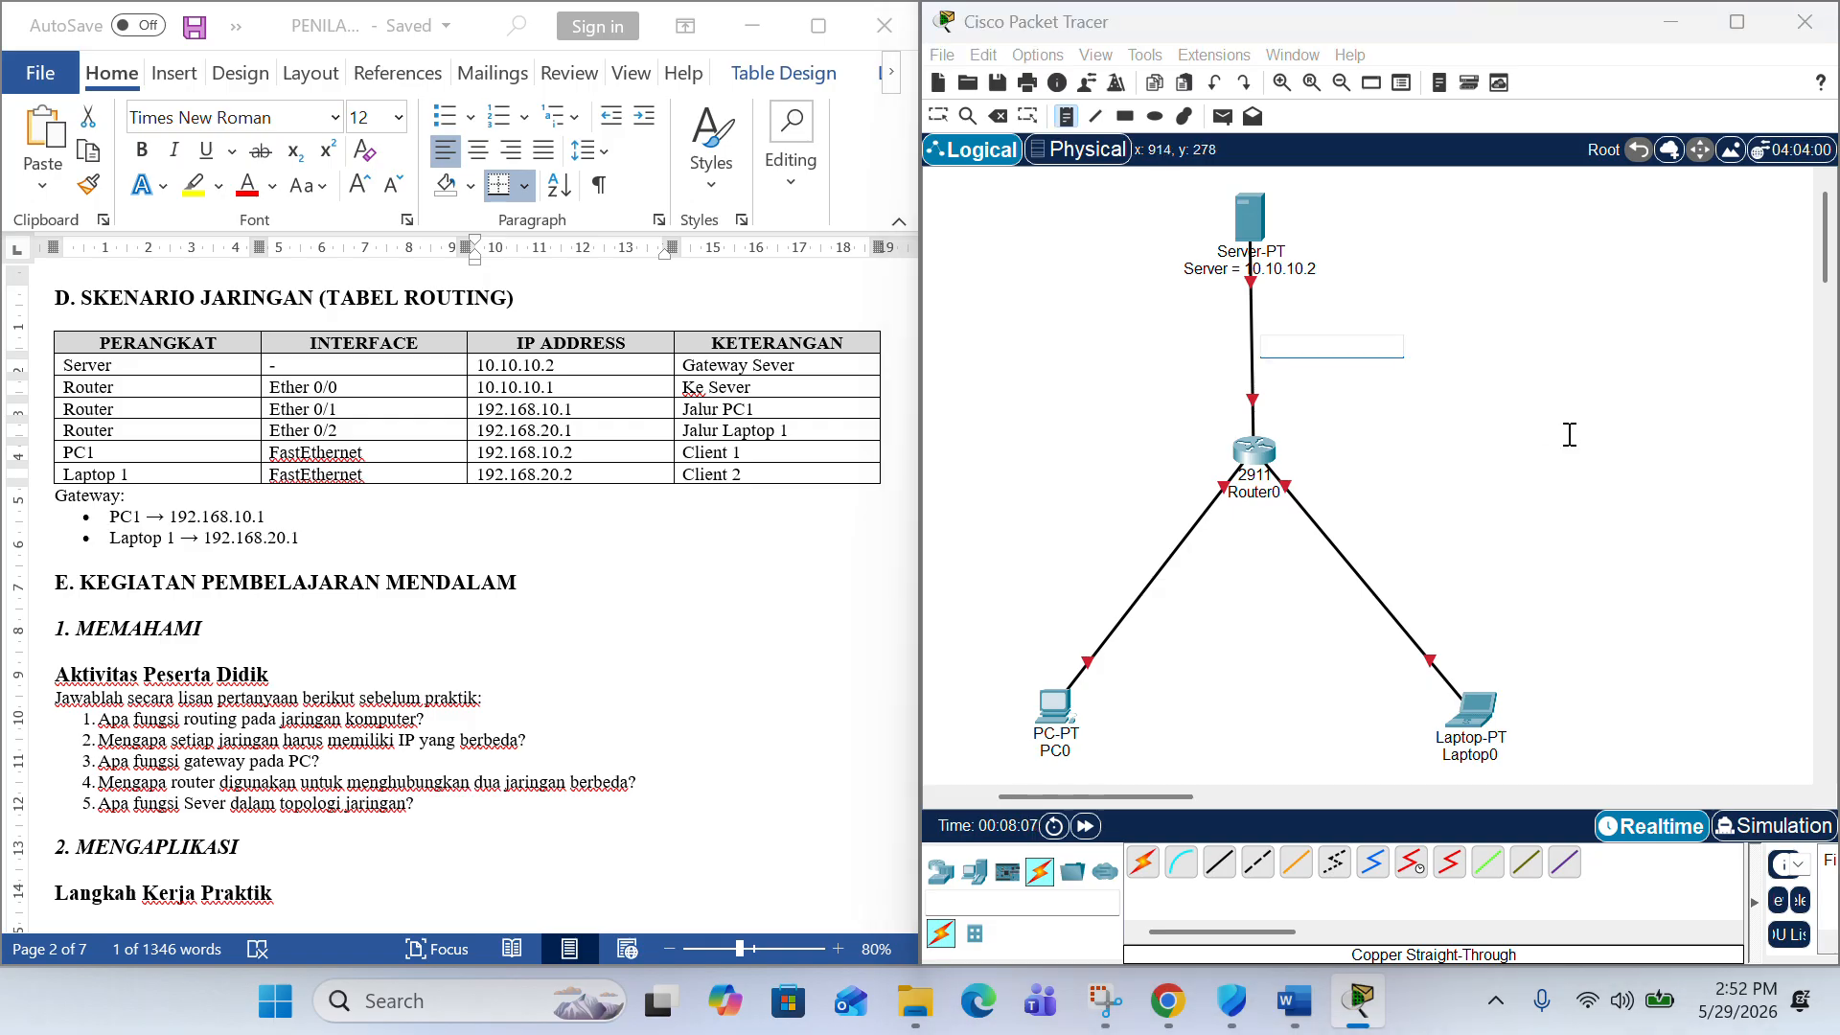
pyautogui.click(349, 395)
pyautogui.moveTo(556, 387); pyautogui.dragTo(484, 385)
pyautogui.hotkey('ctrl', 'c')
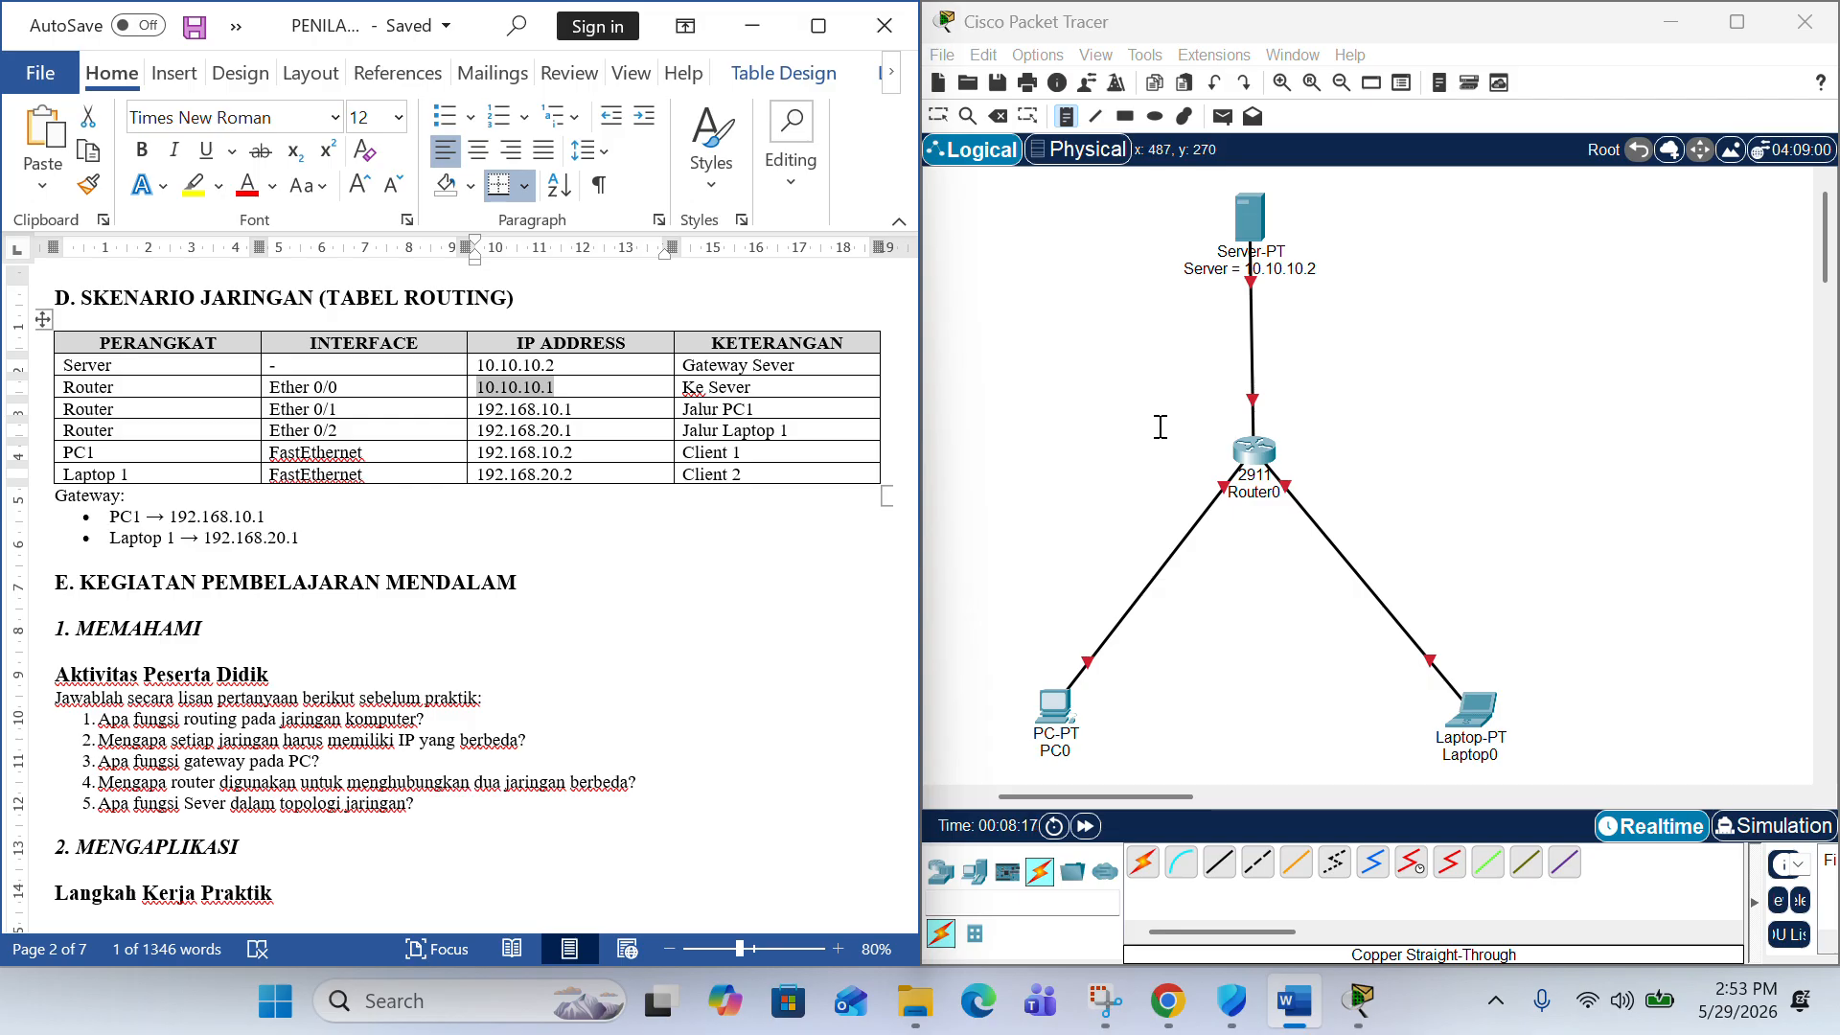
pyautogui.click(1268, 331)
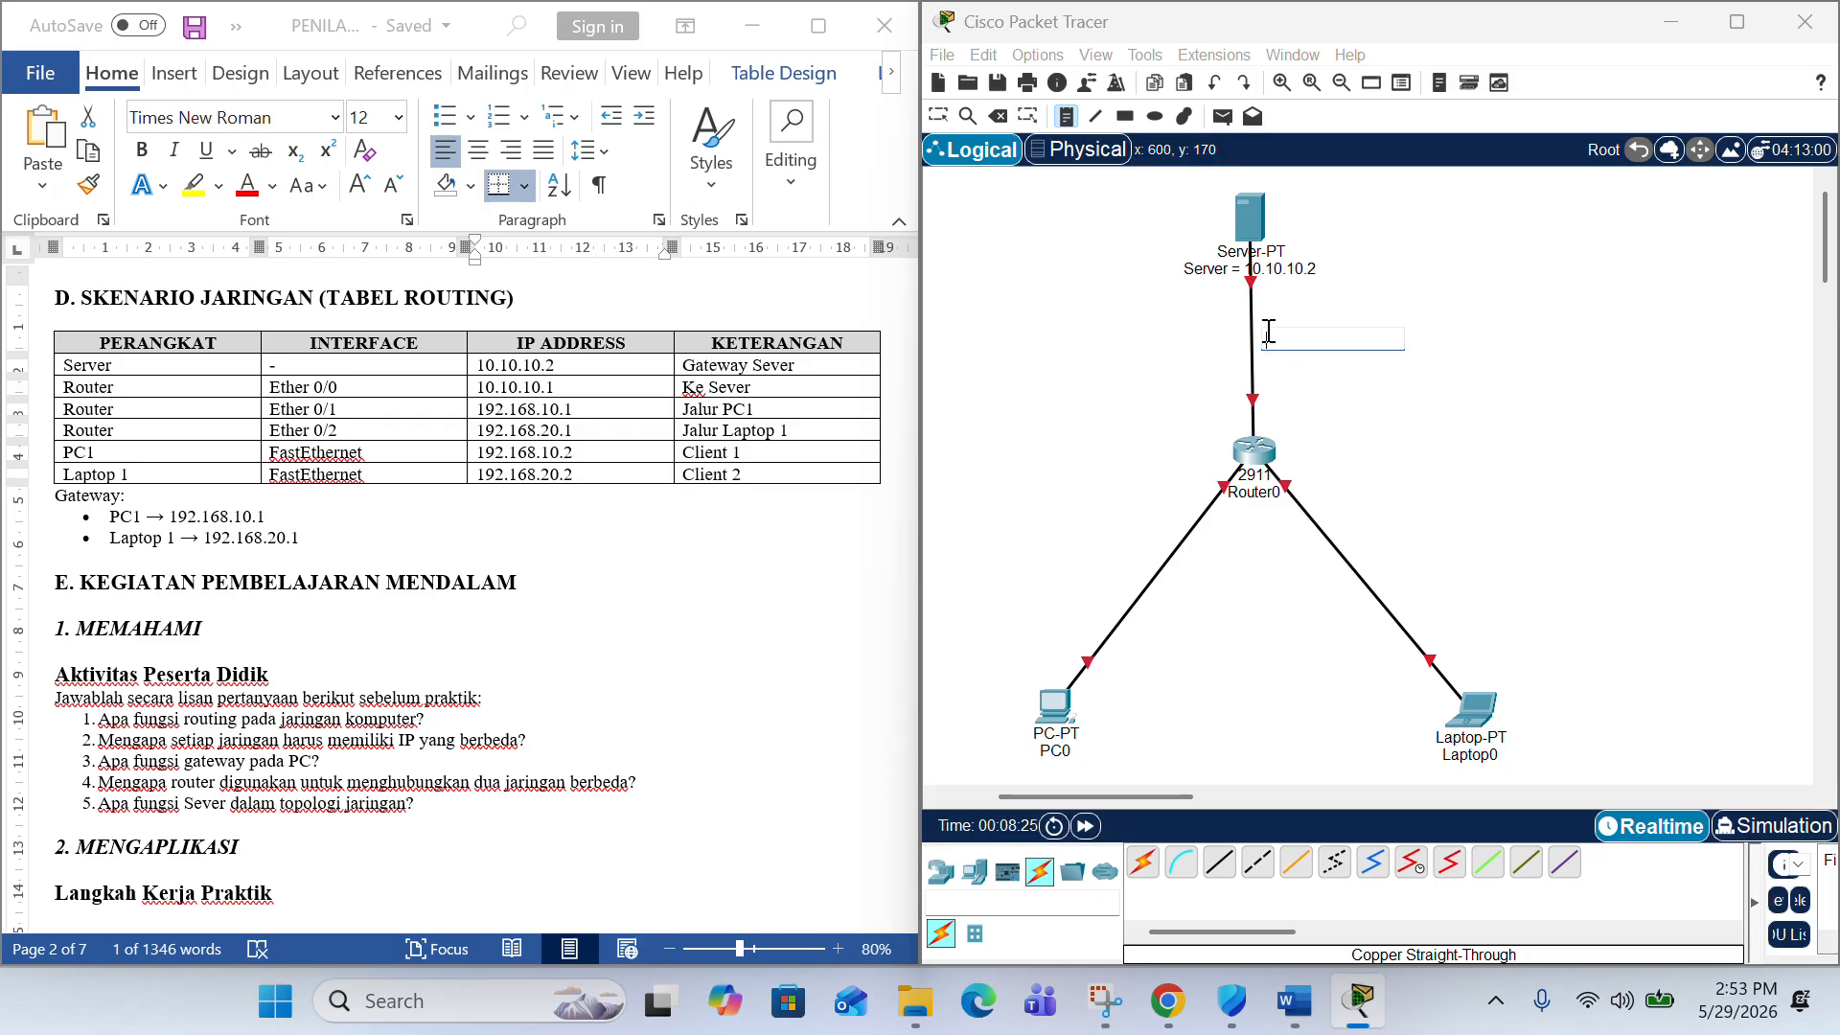
pyautogui.write('10.10.10.1')
# - Prefix the address in the server–router link's note so it reads "Eth 0/0-IP=10.10.10.1"
pyautogui.click(1272, 362)
pyautogui.write('IP')
pyautogui.press('BackSpace')
pyautogui.write('=')
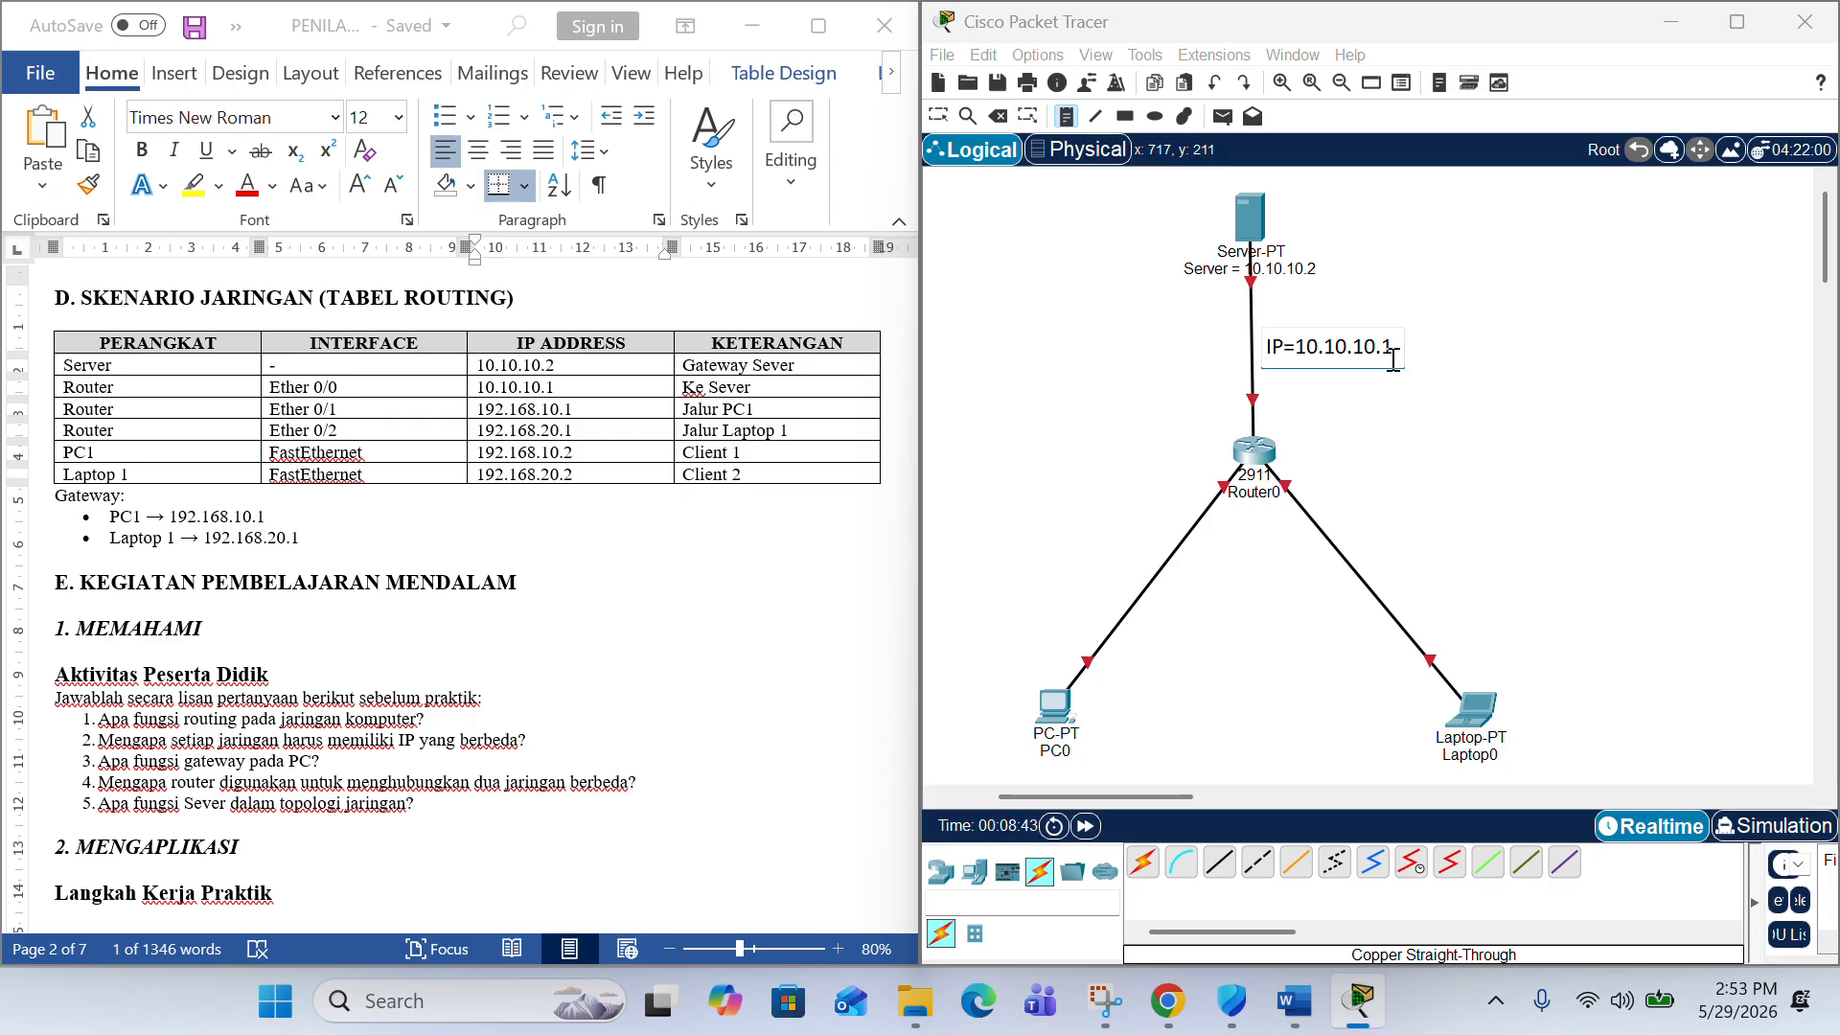
pyautogui.write('E')
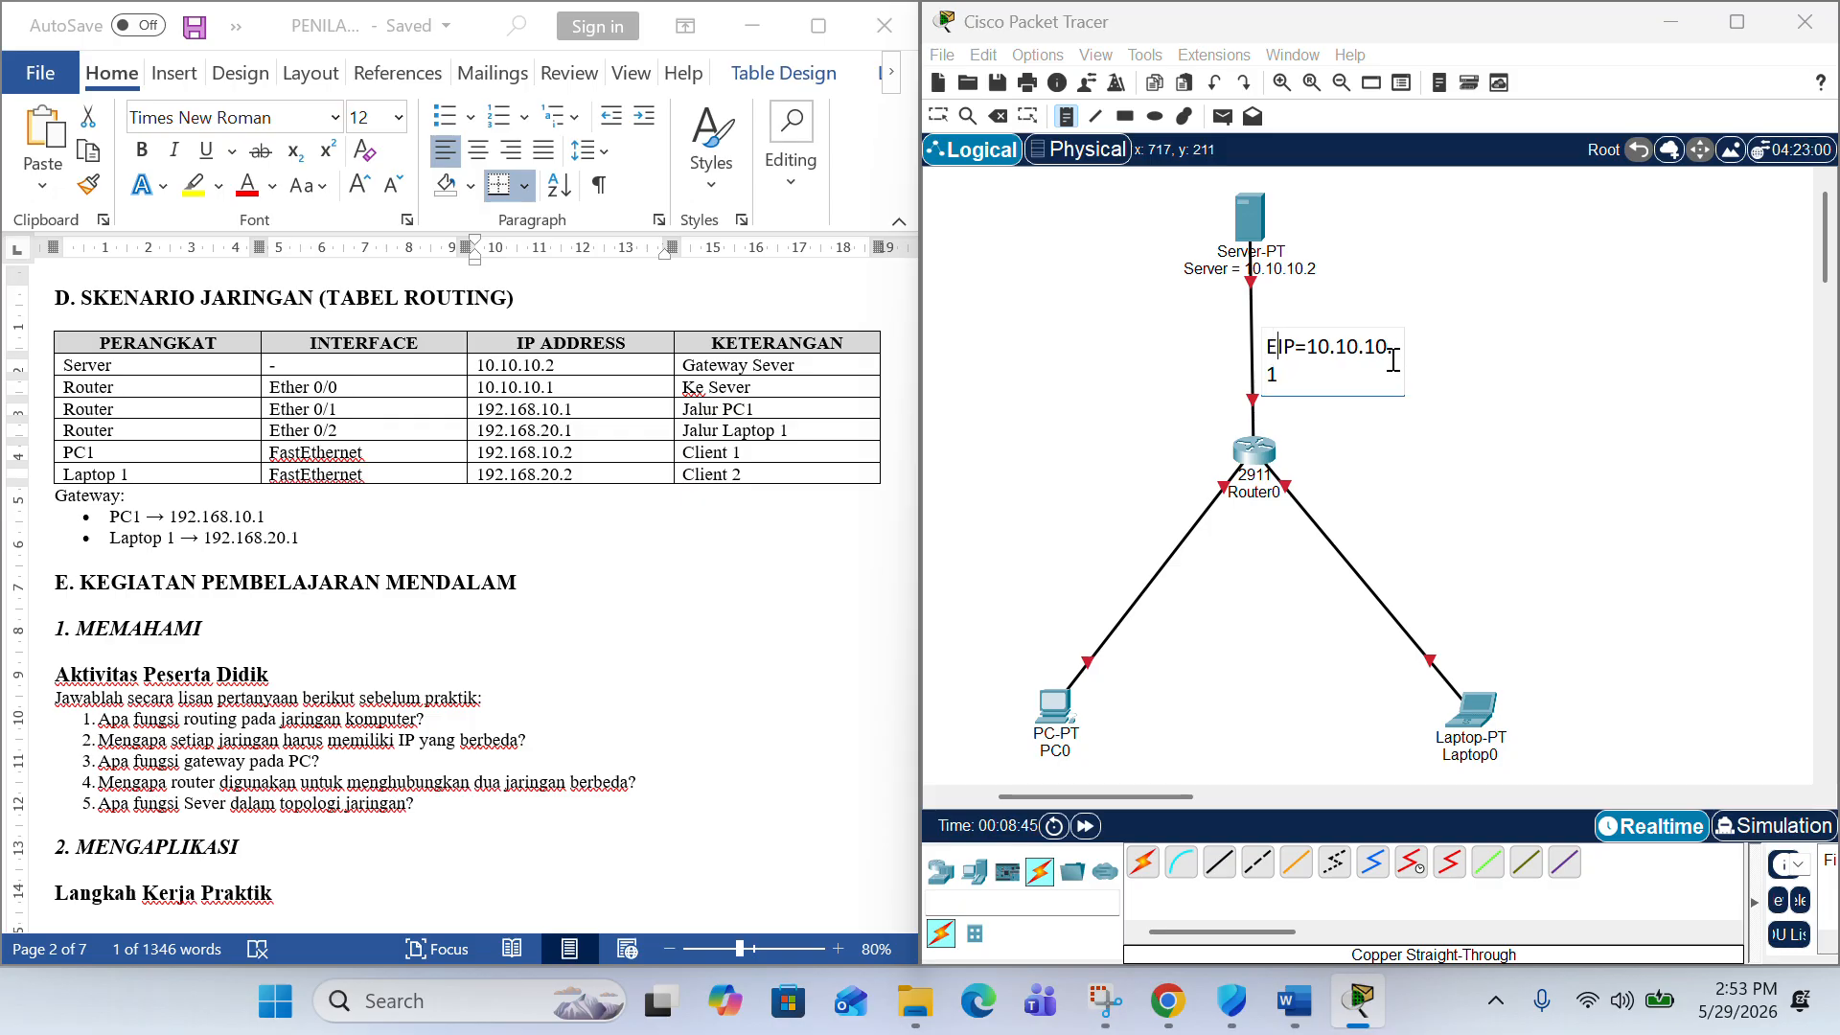
pyautogui.write('th 0/0')
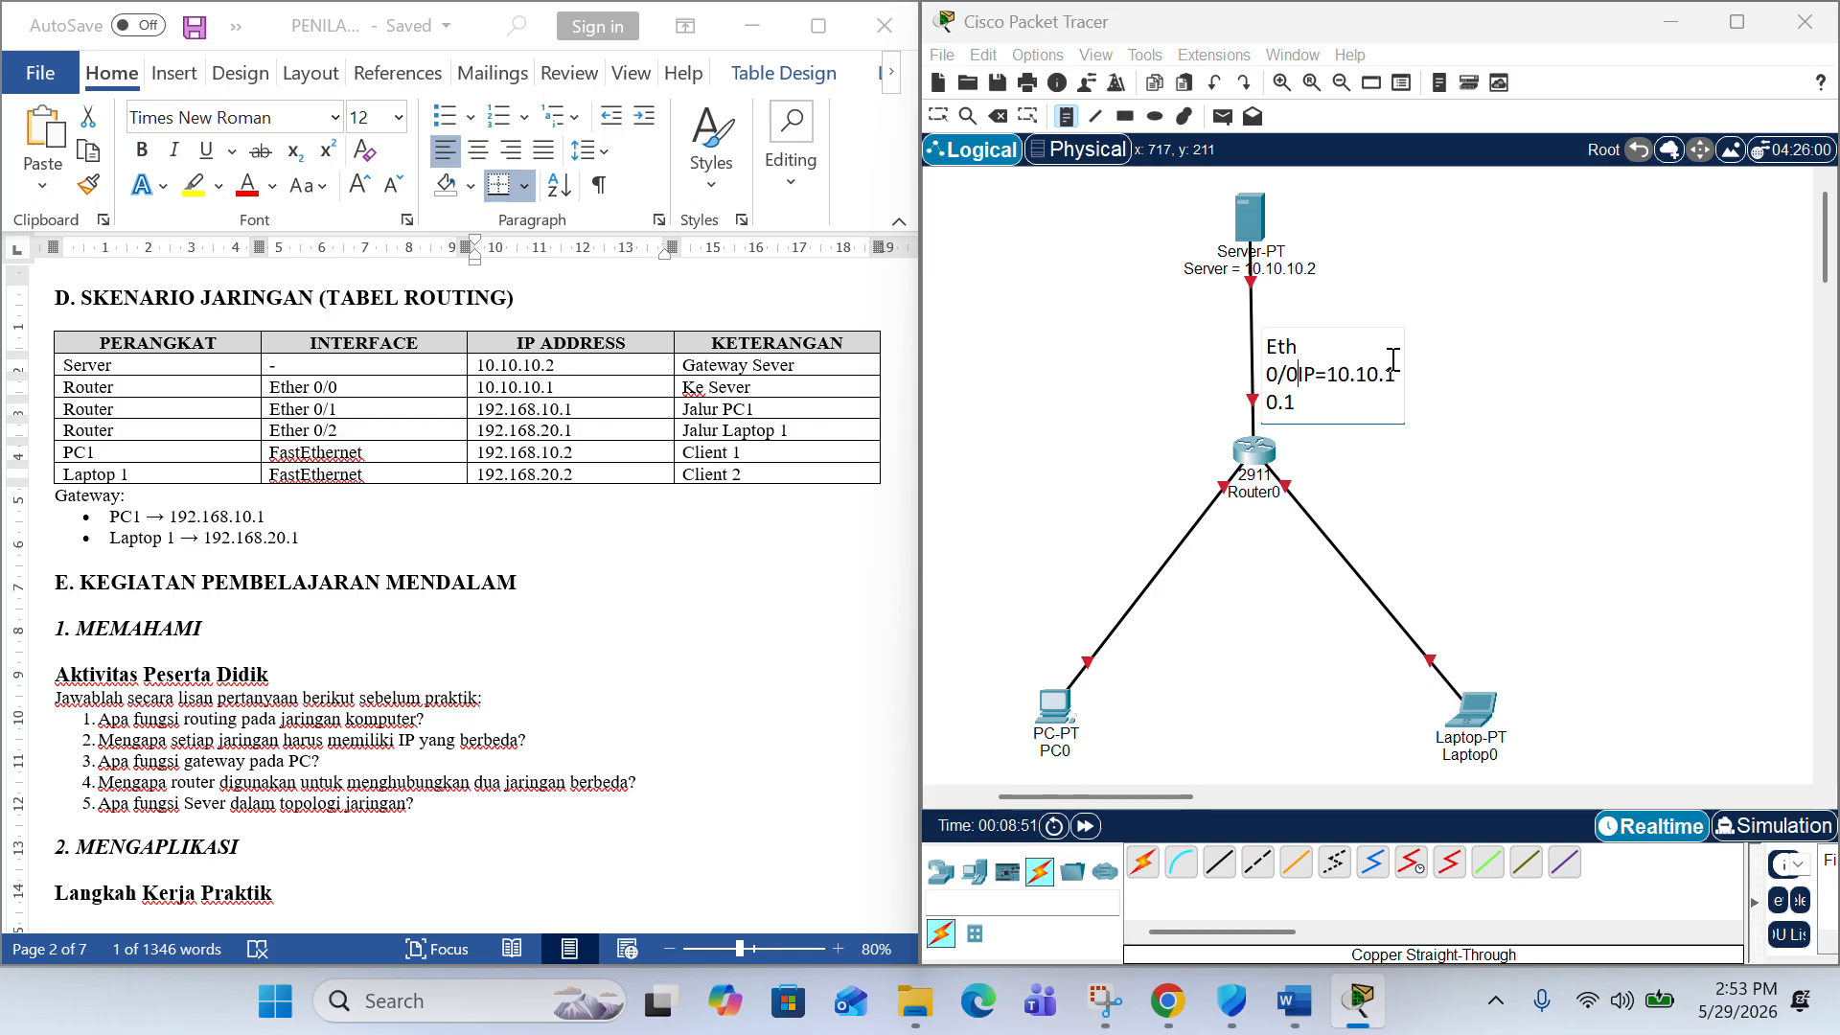
pyautogui.write('-')
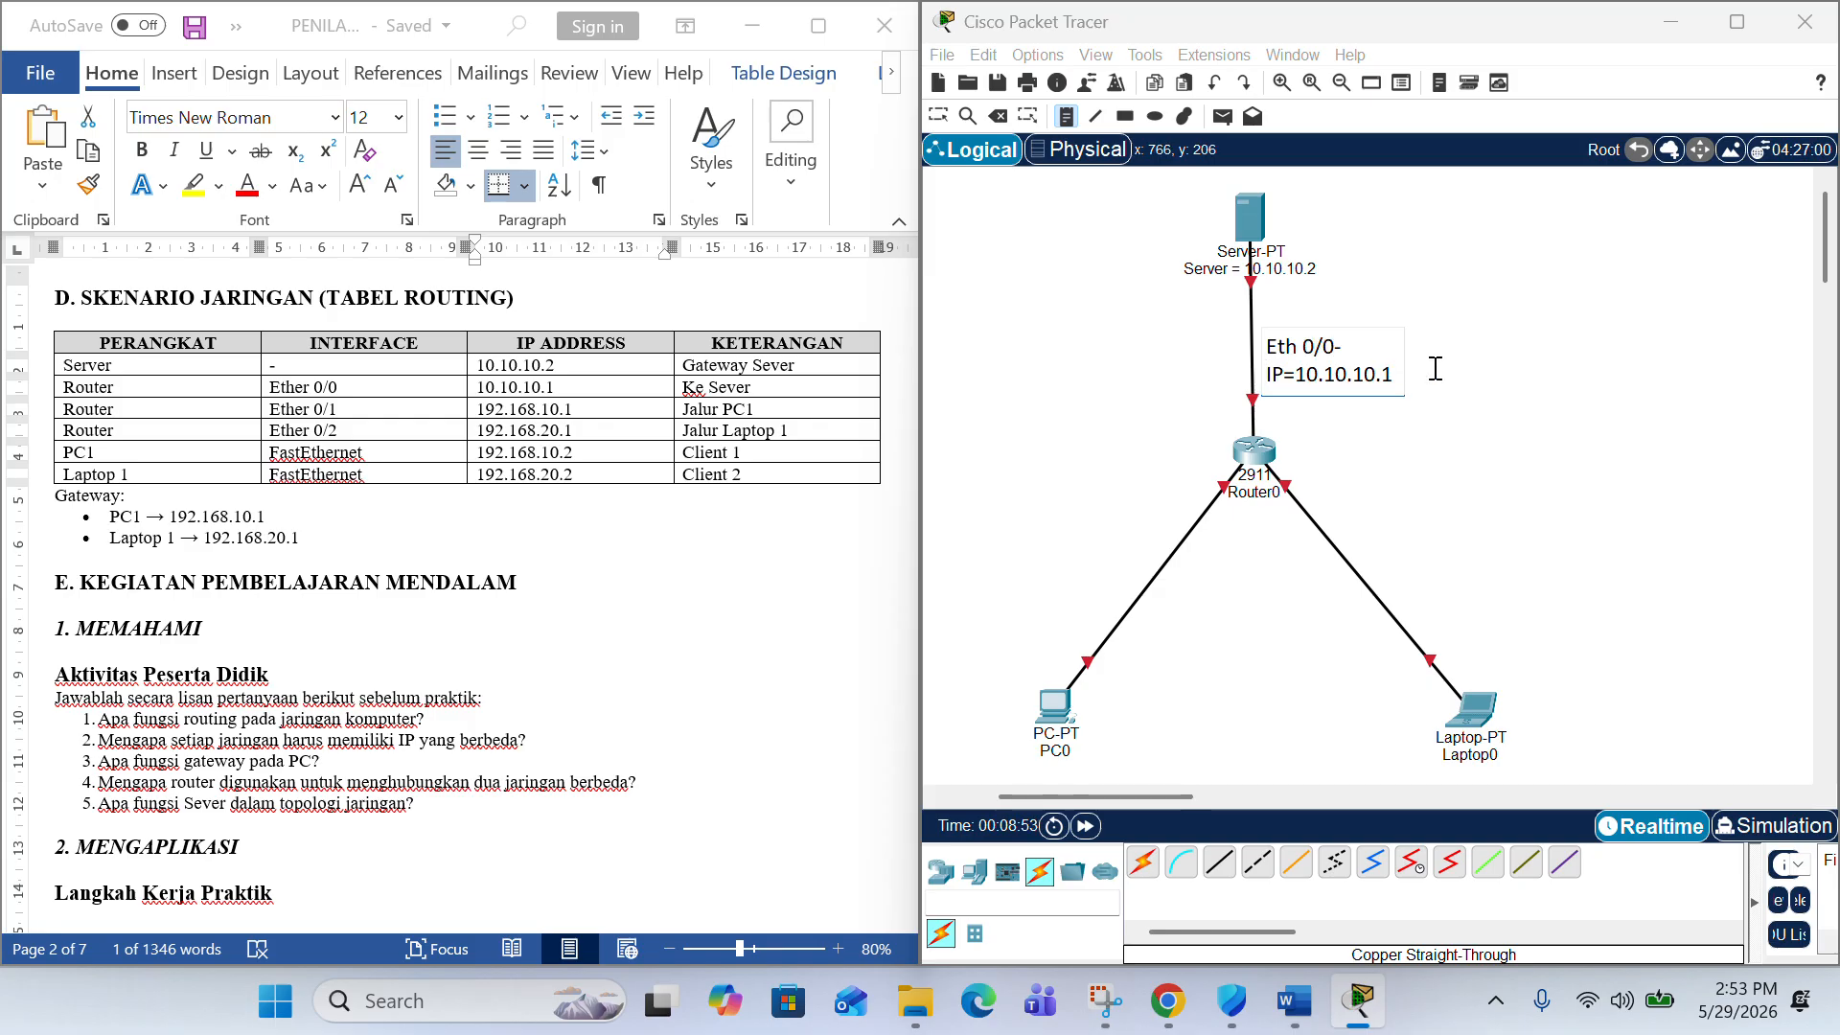
pyautogui.click(1512, 399)
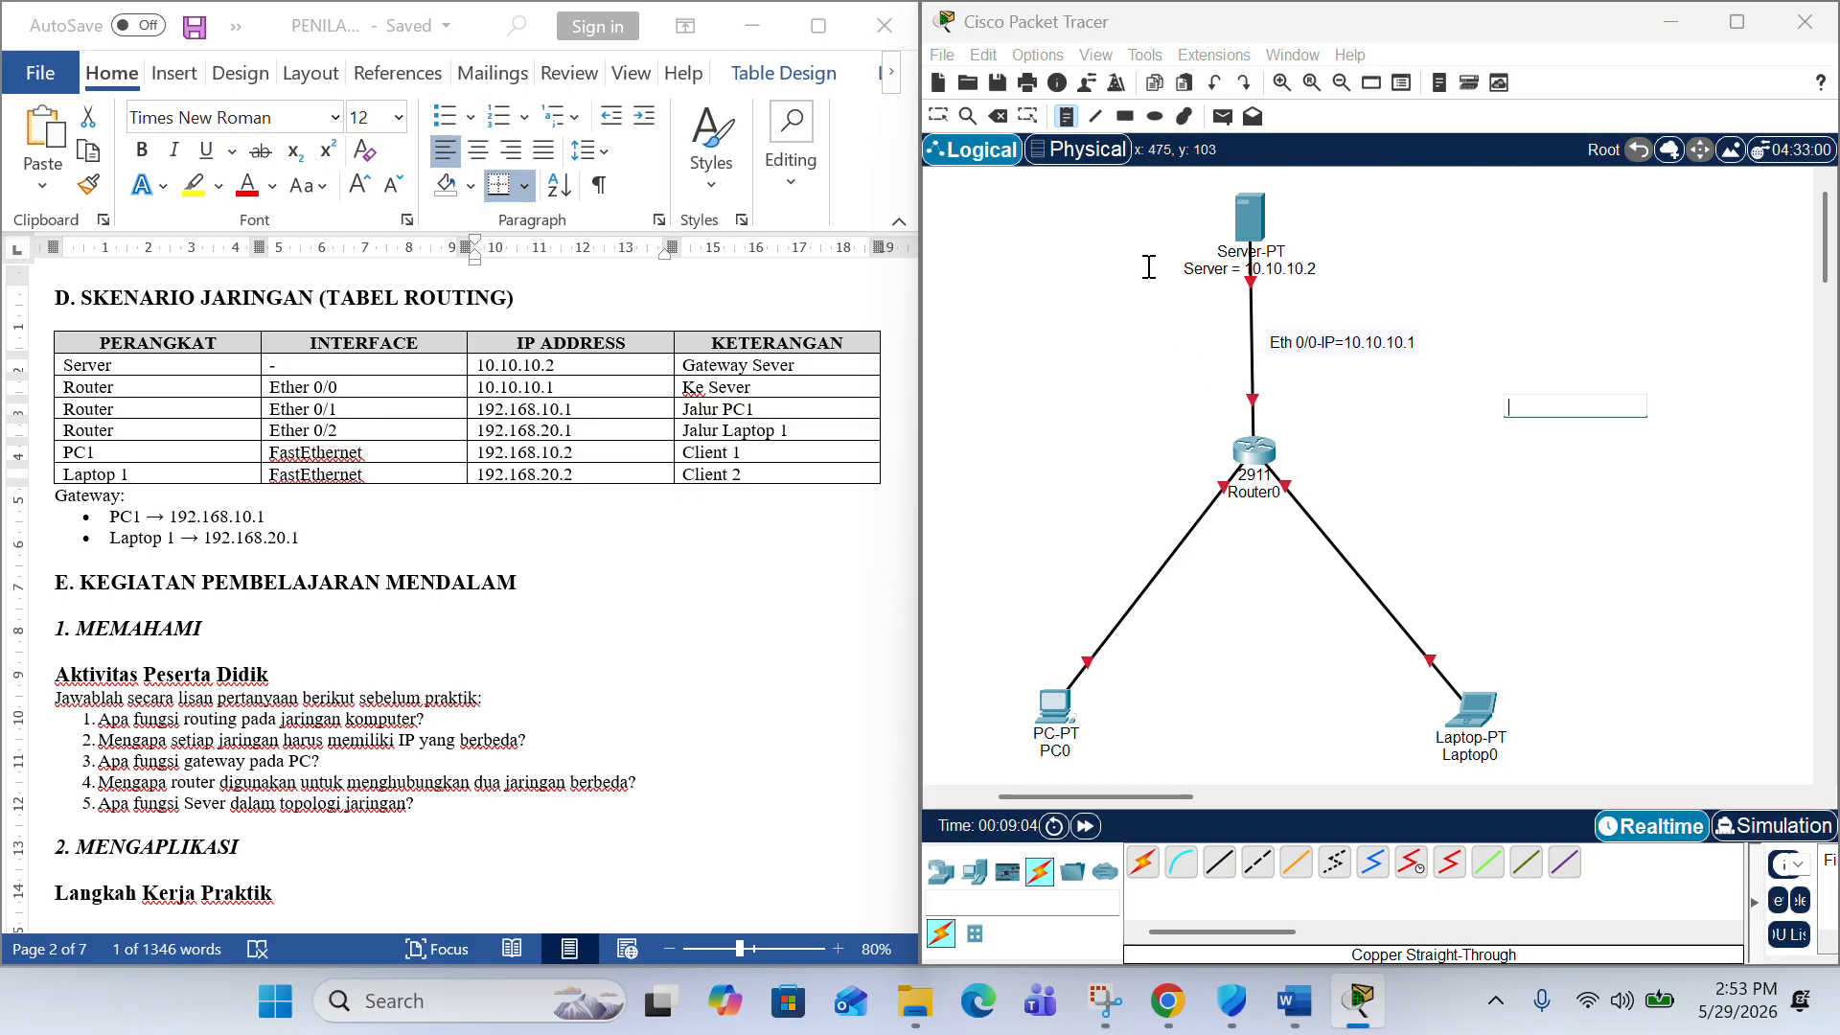
pyautogui.click(1379, 347)
pyautogui.click(1385, 297)
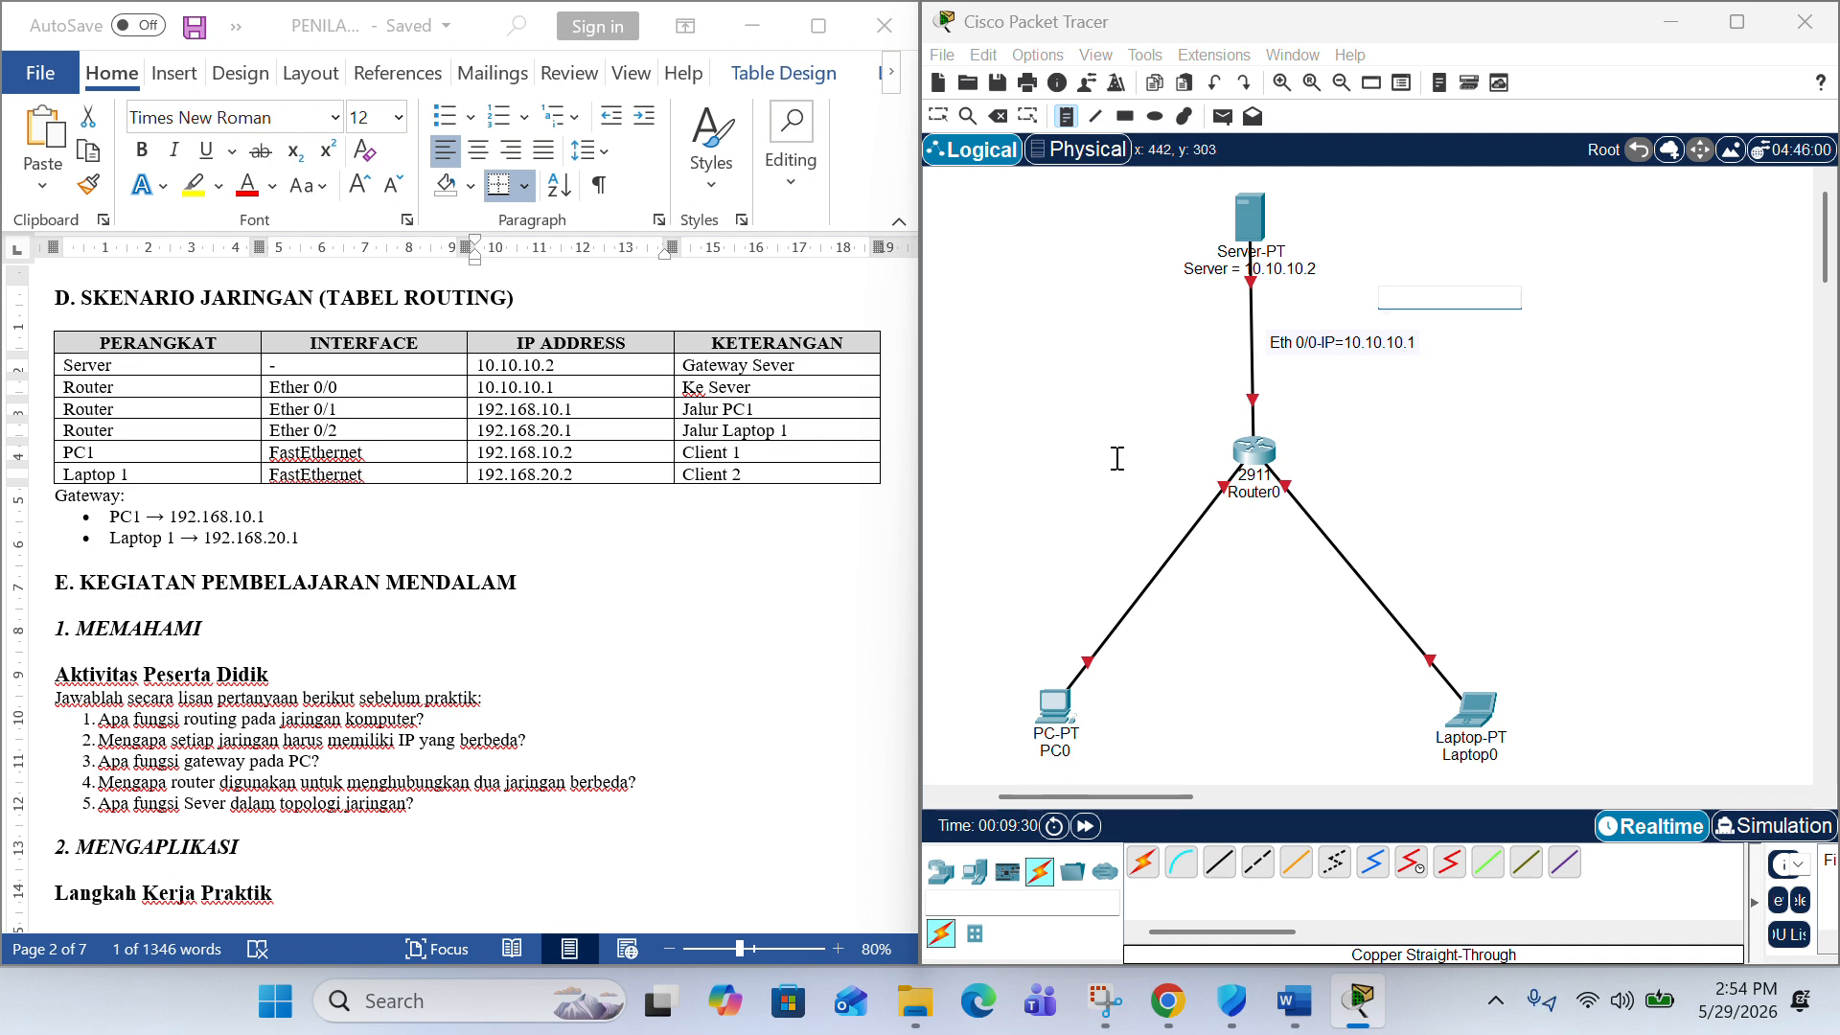
# - Add a note beside the router on the PC side reading "Eth 0/1 = 192.168.10.1", with the address copied from the worksheet
pyautogui.click(1043, 451)
pyautogui.click(640, 410)
pyautogui.moveTo(600, 410); pyautogui.dragTo(458, 414)
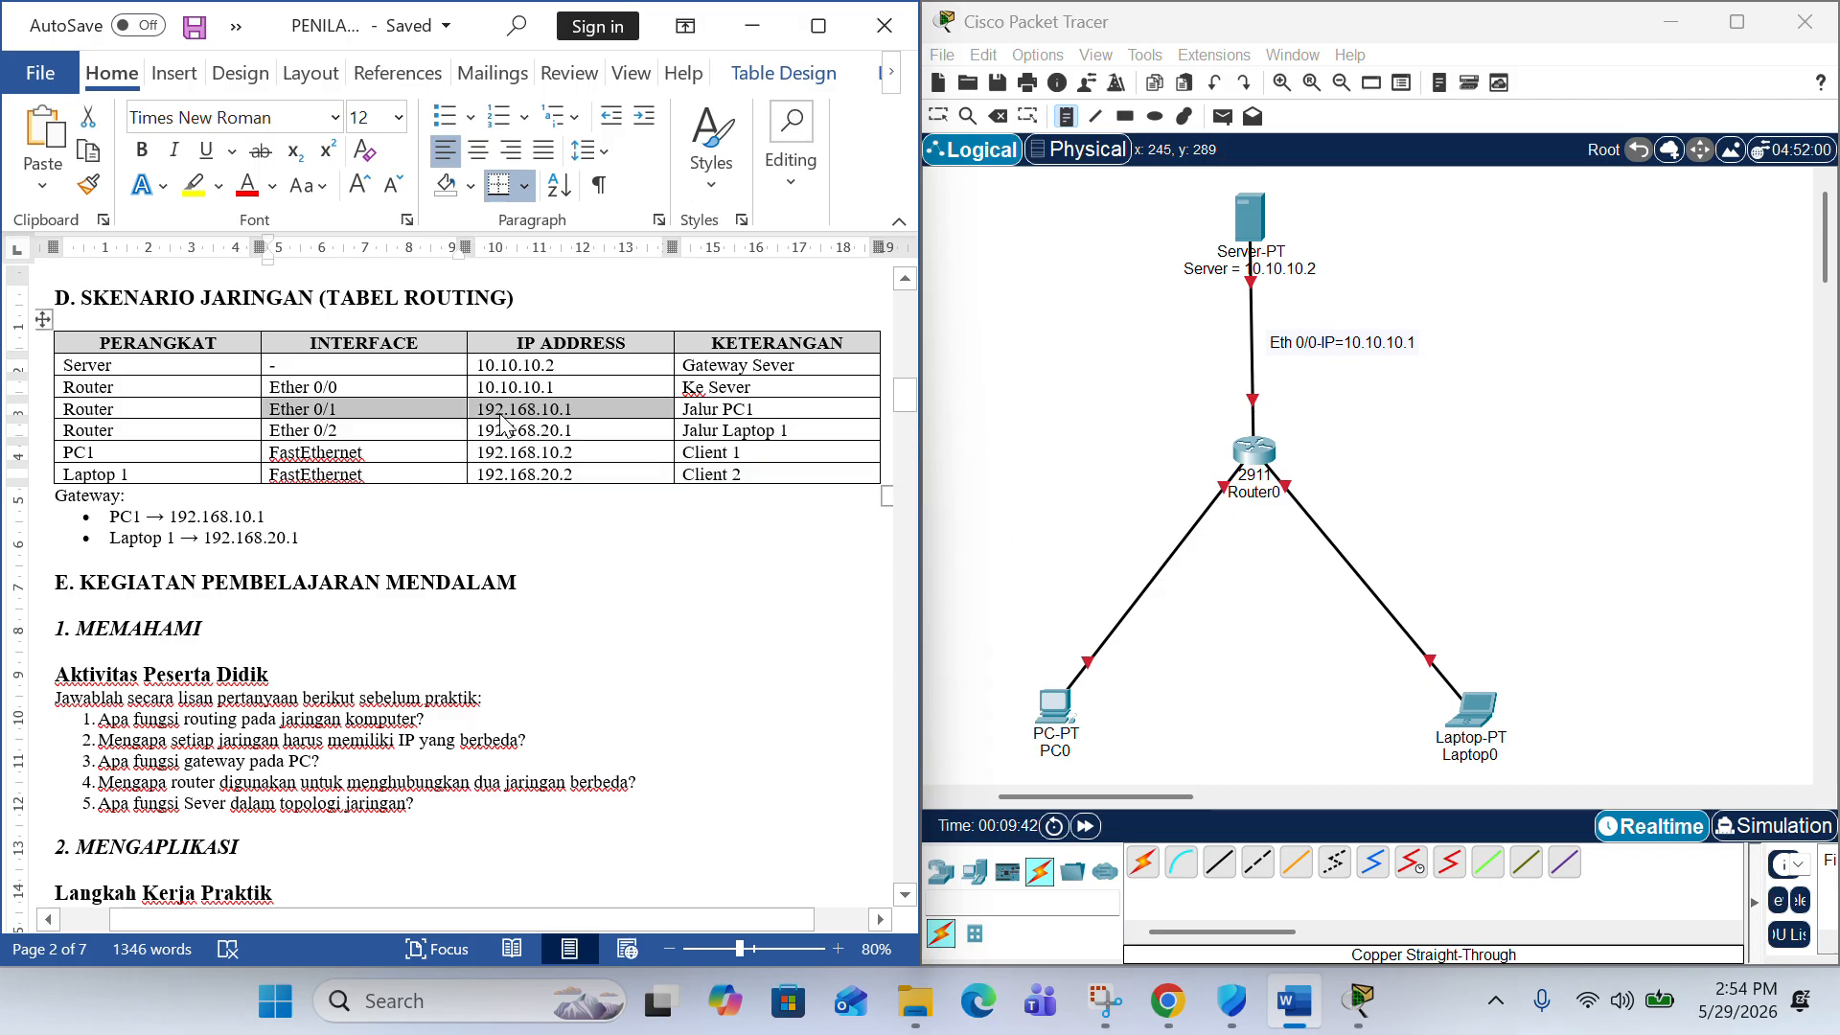
pyautogui.click(505, 421)
pyautogui.moveTo(577, 415); pyautogui.dragTo(491, 421)
pyautogui.hotkey('ctrl', 'c')
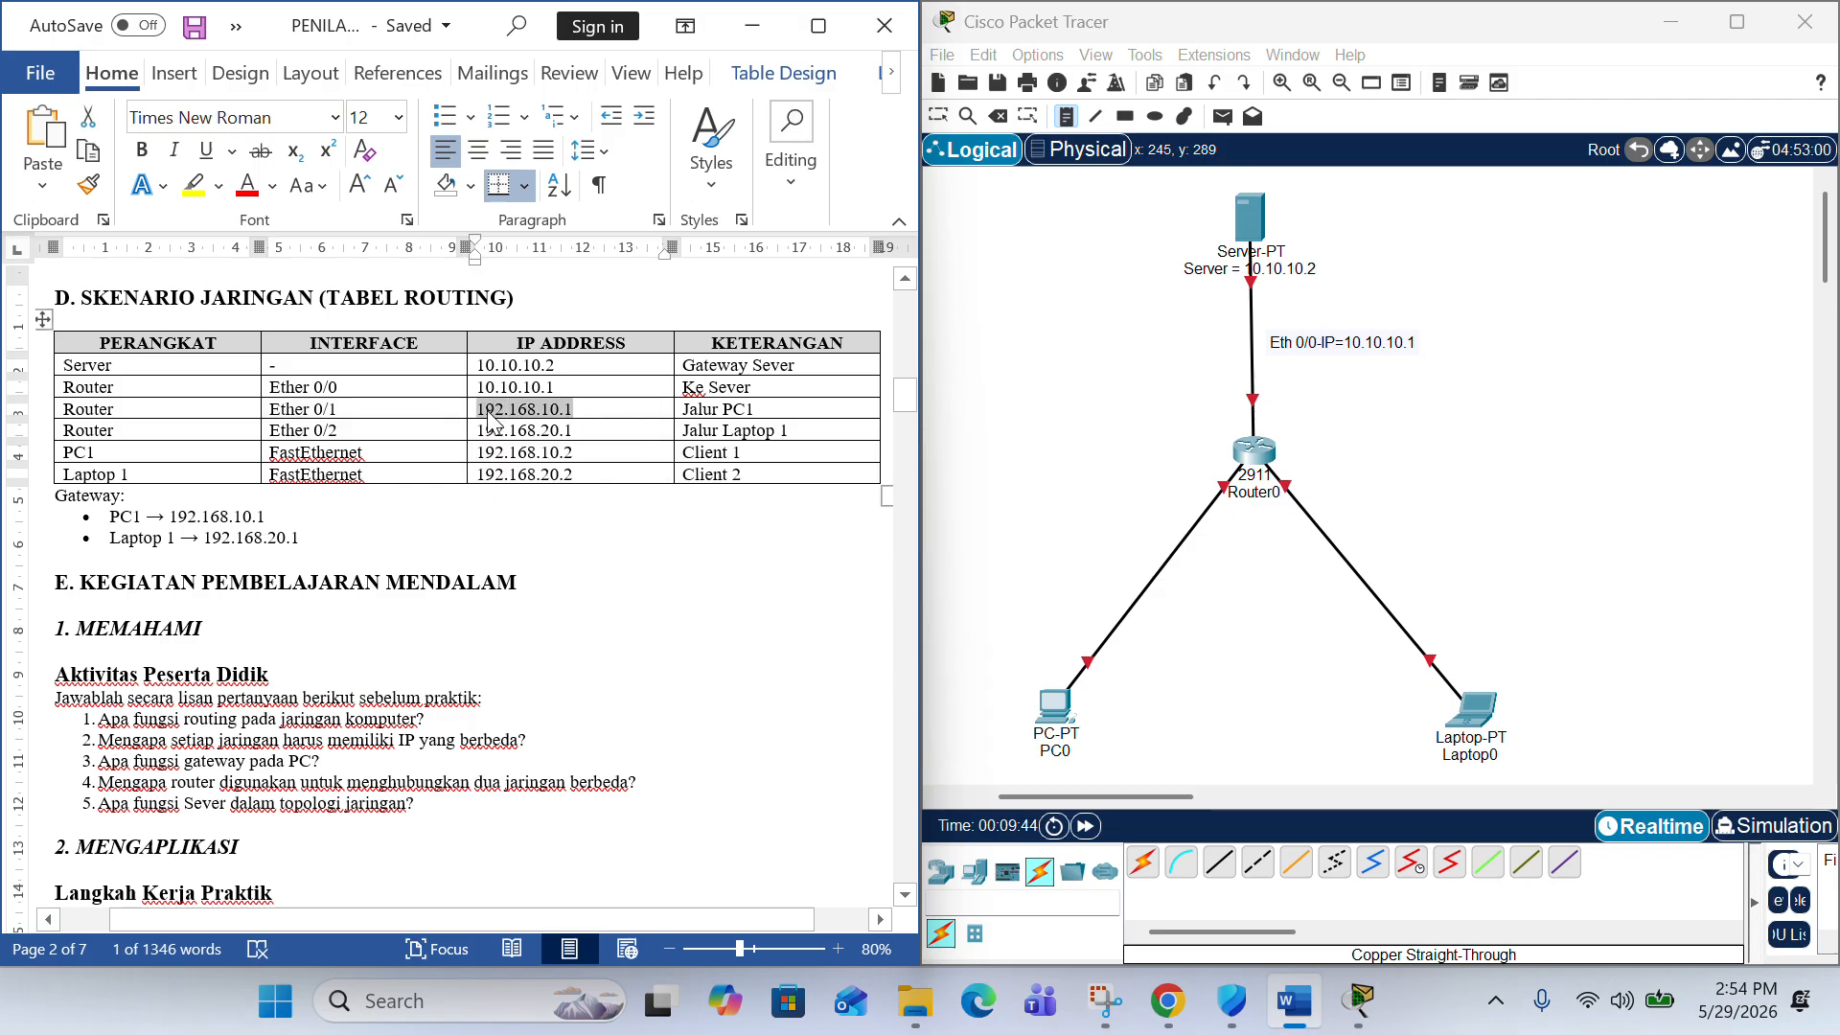
pyautogui.click(1035, 452)
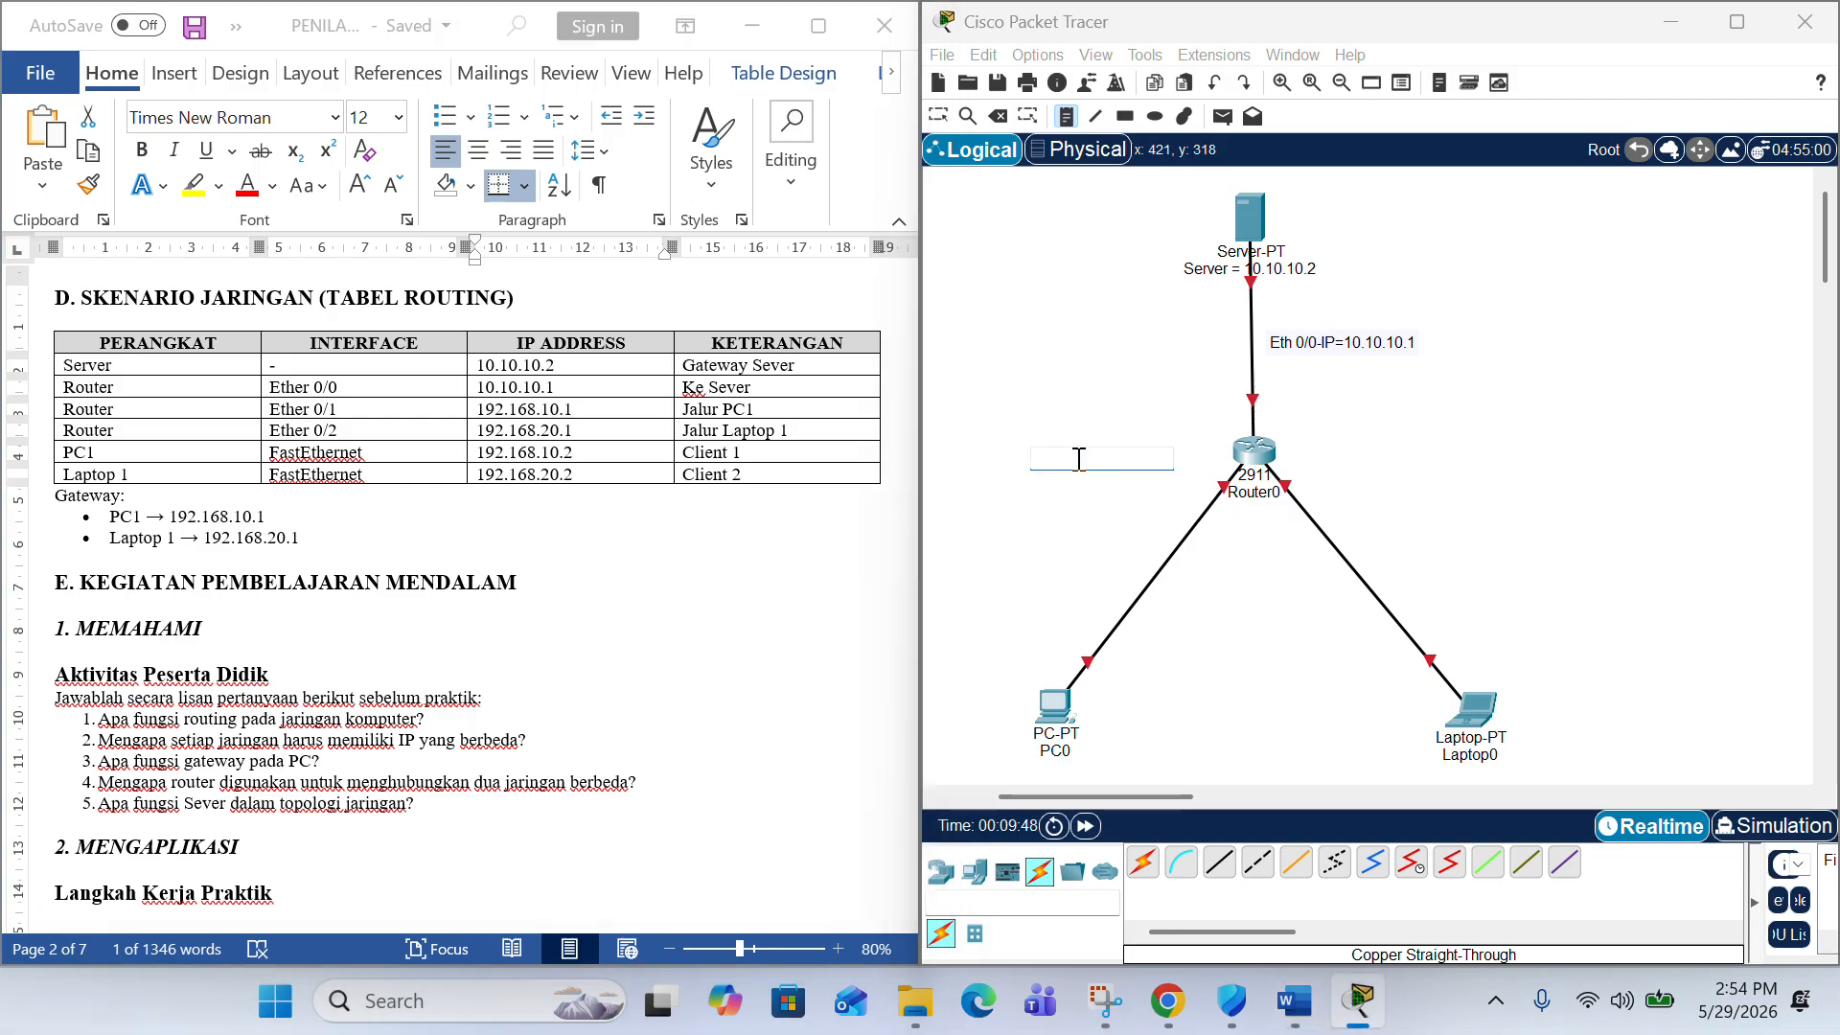
pyautogui.write('E')
pyautogui.write('th 0/')
pyautogui.write('1-')
pyautogui.hotkey('ctrl', 'v')
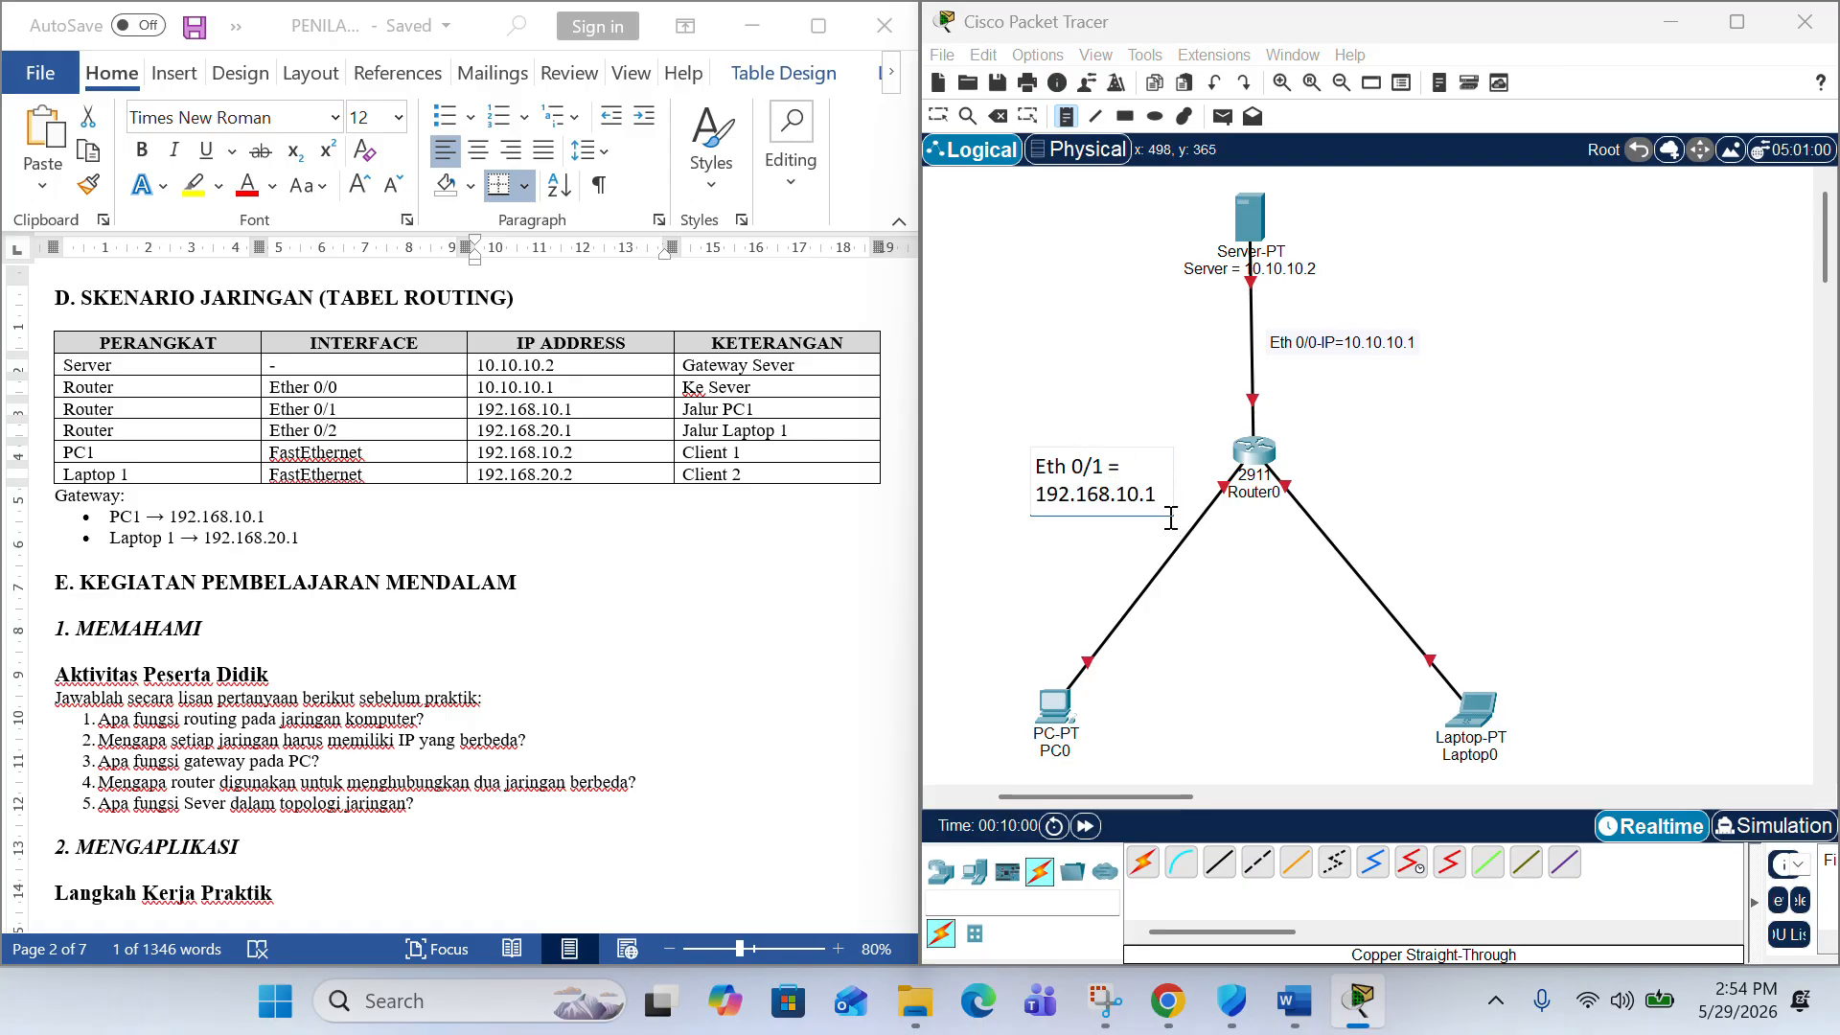
pyautogui.click(1218, 513)
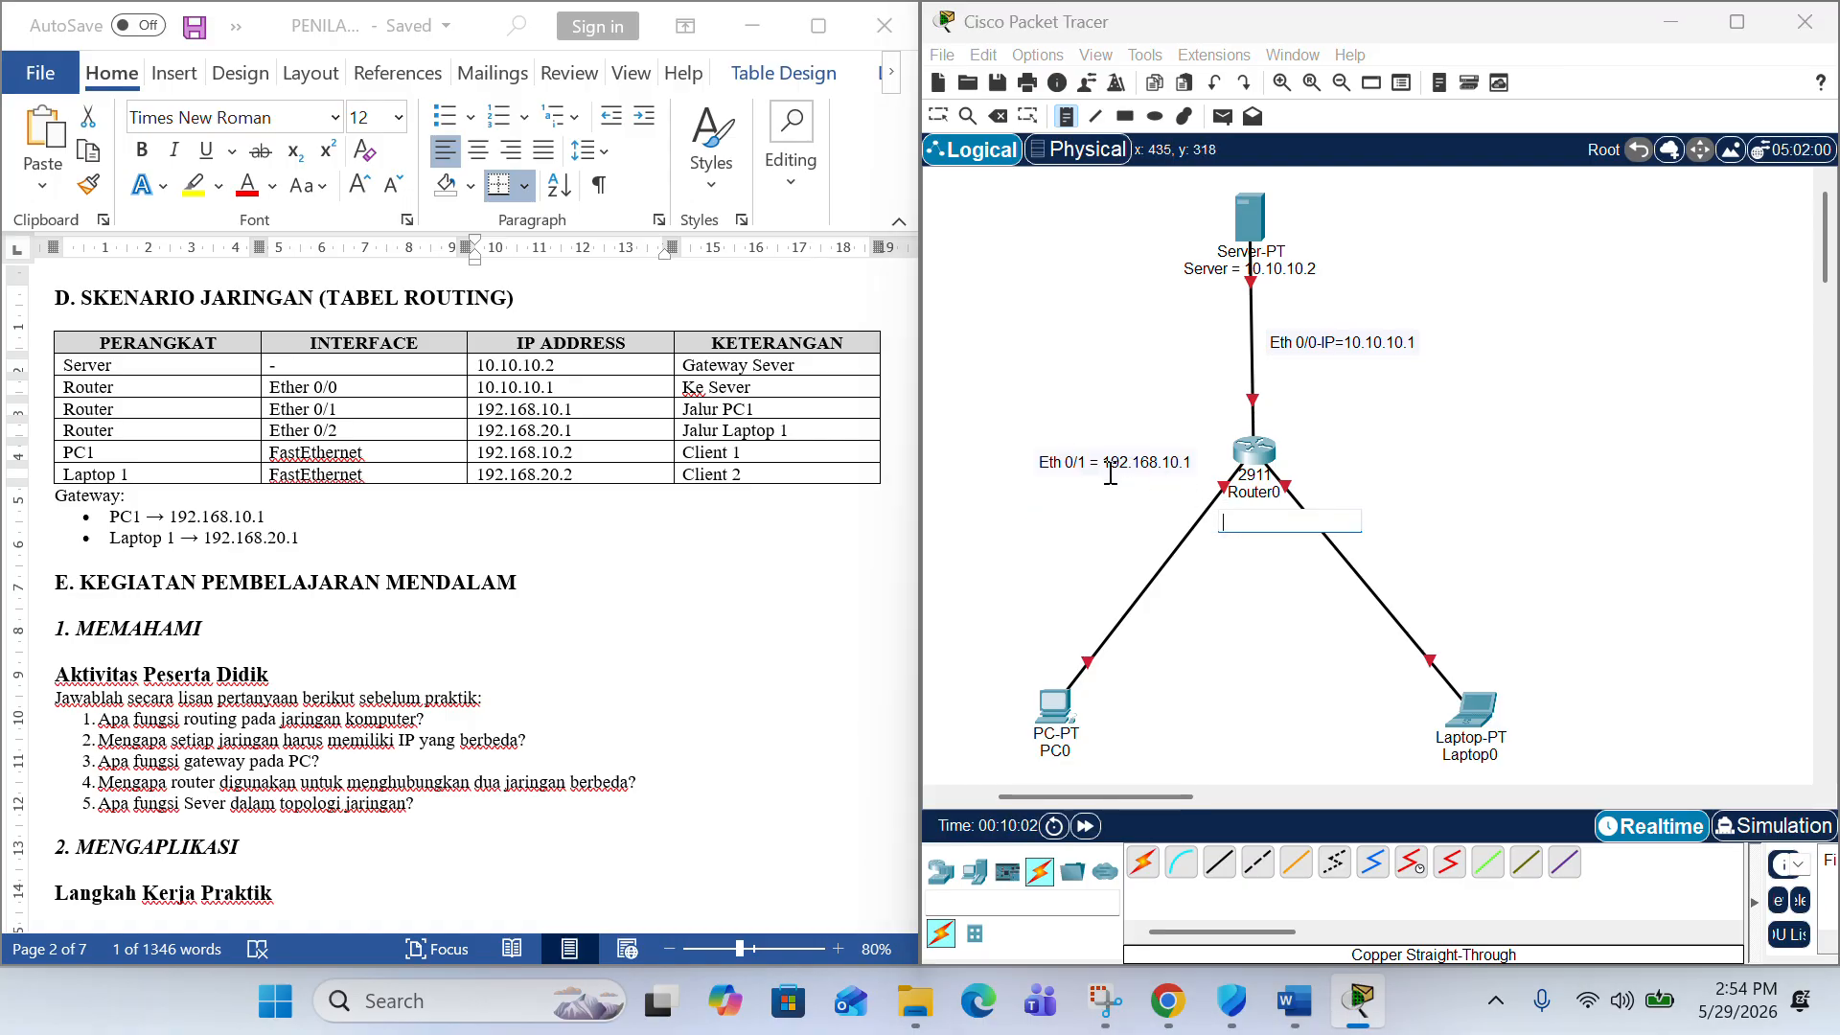
pyautogui.click(1109, 461)
pyautogui.click(1058, 457)
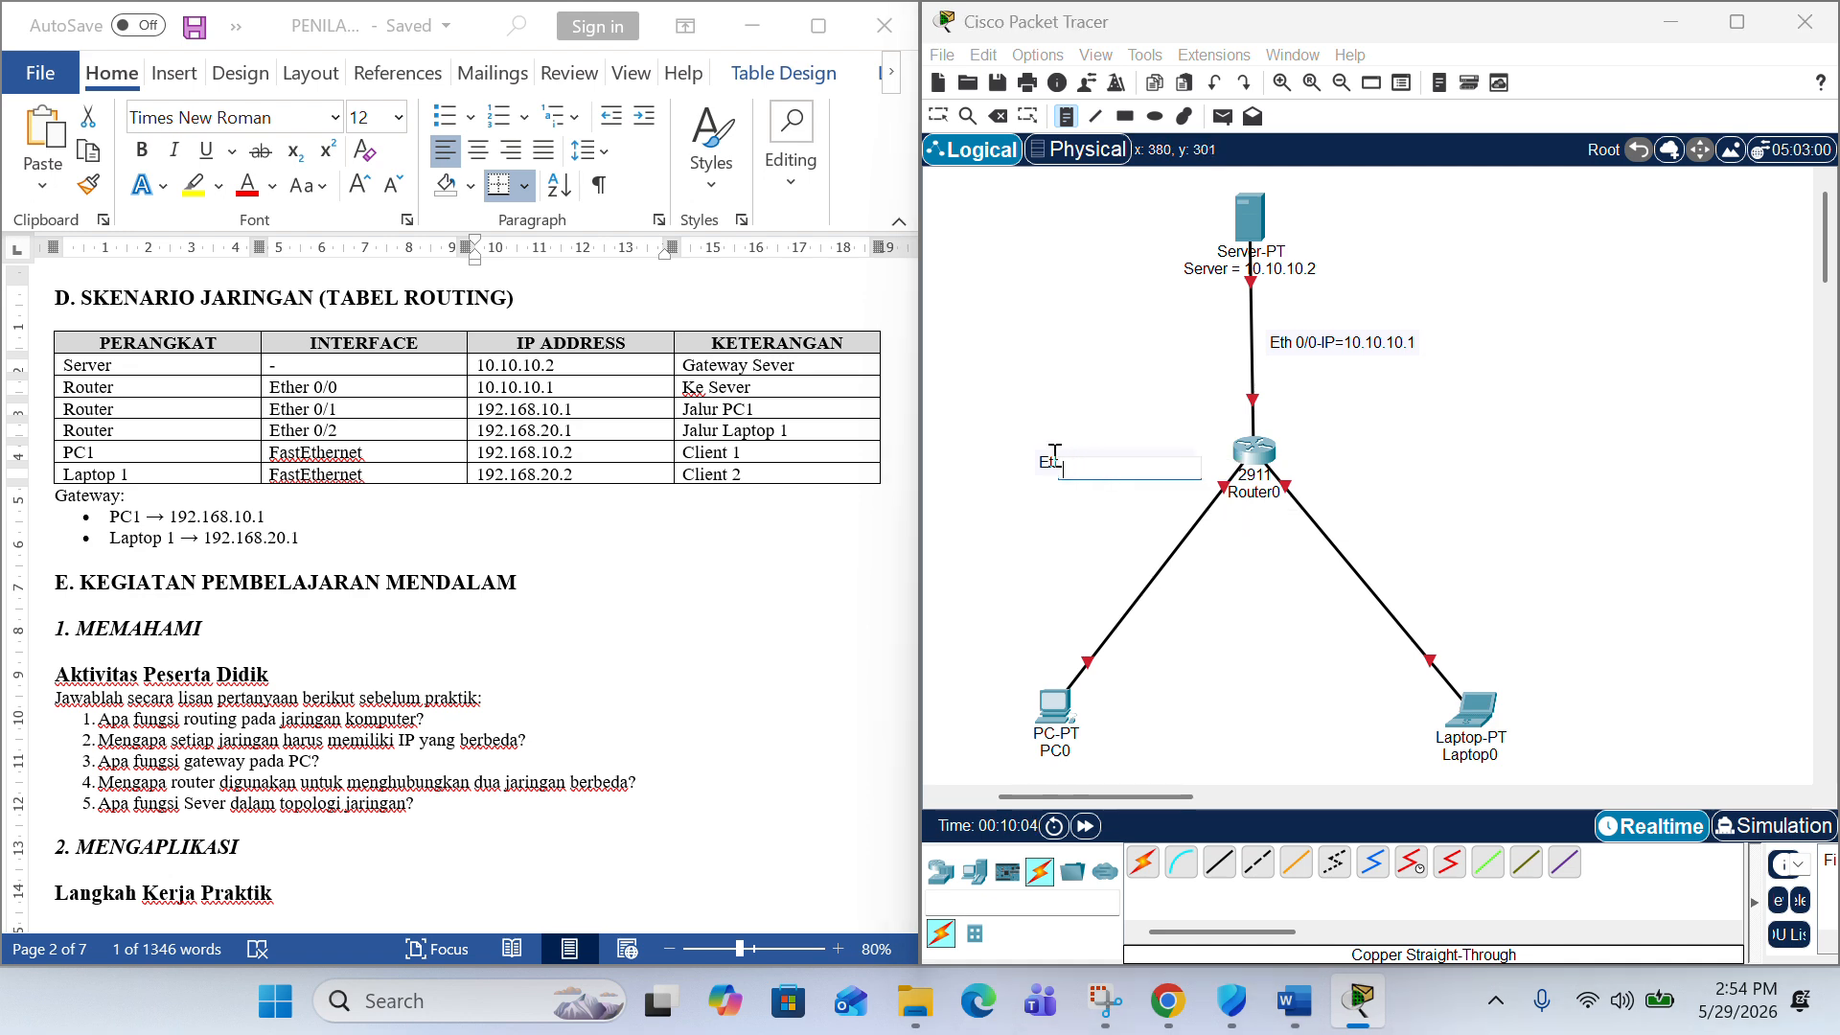
pyautogui.click(1188, 458)
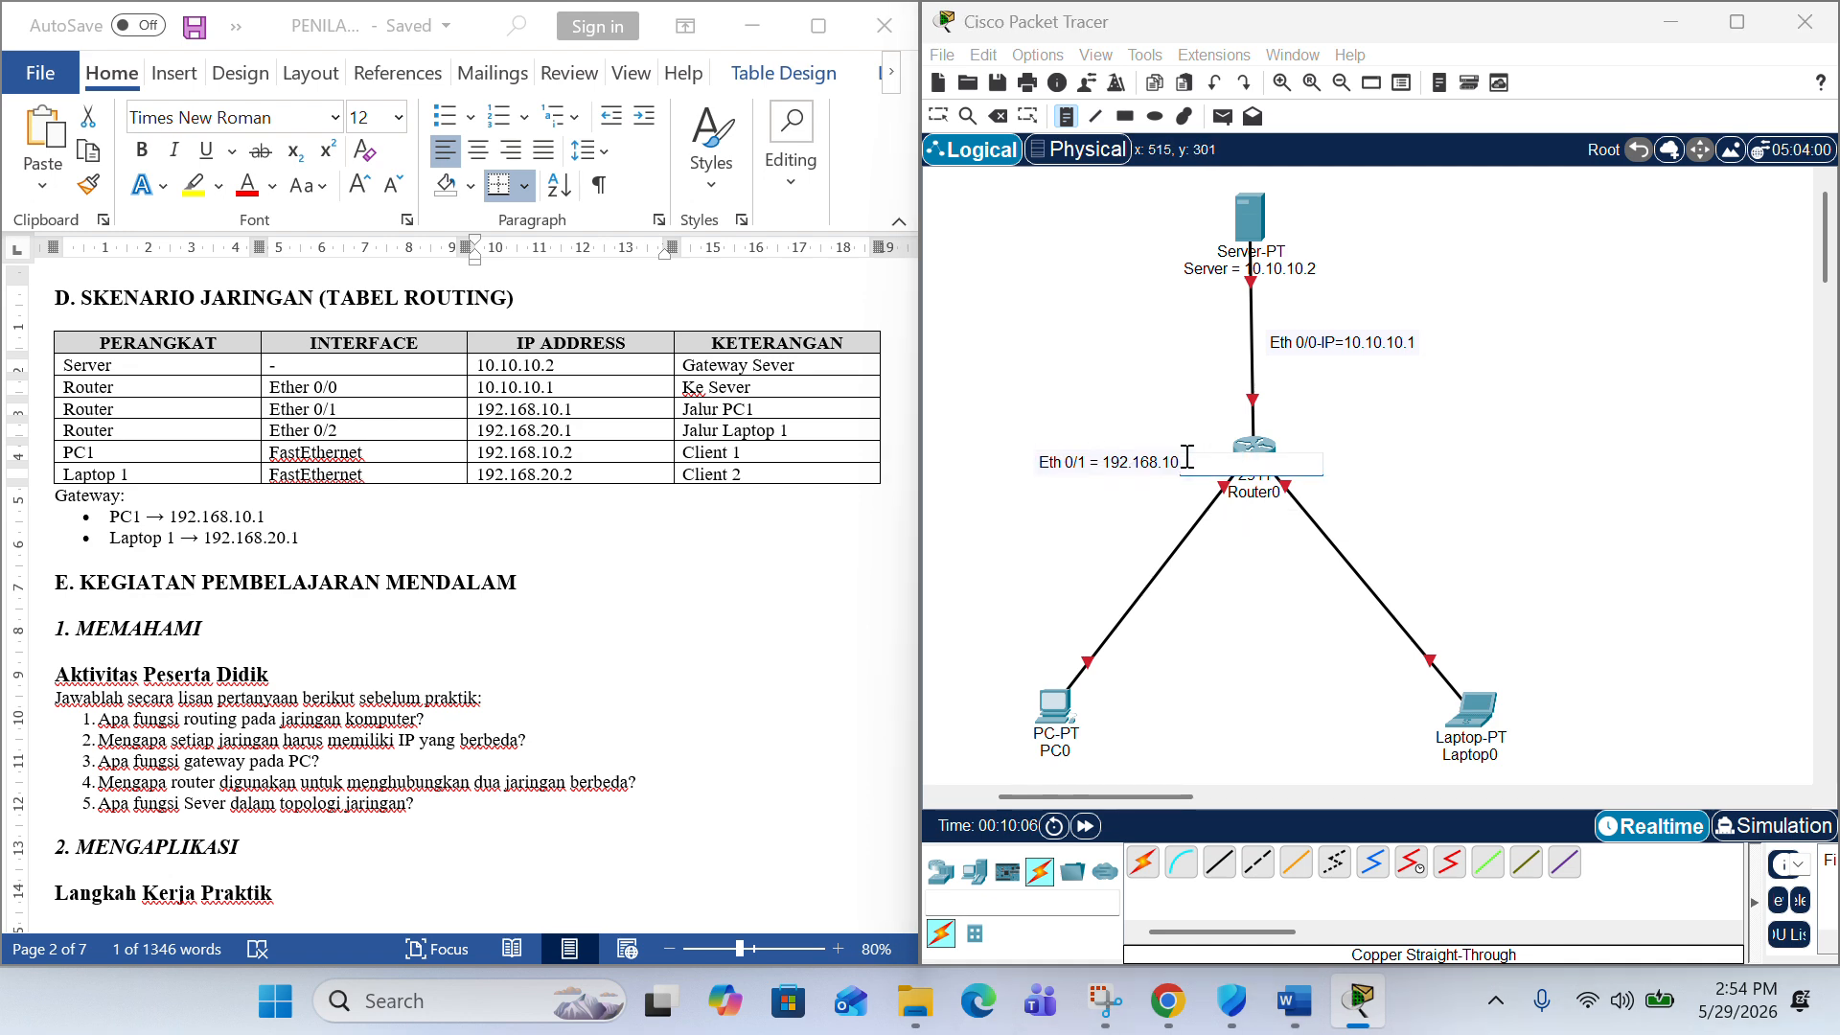
pyautogui.click(1147, 398)
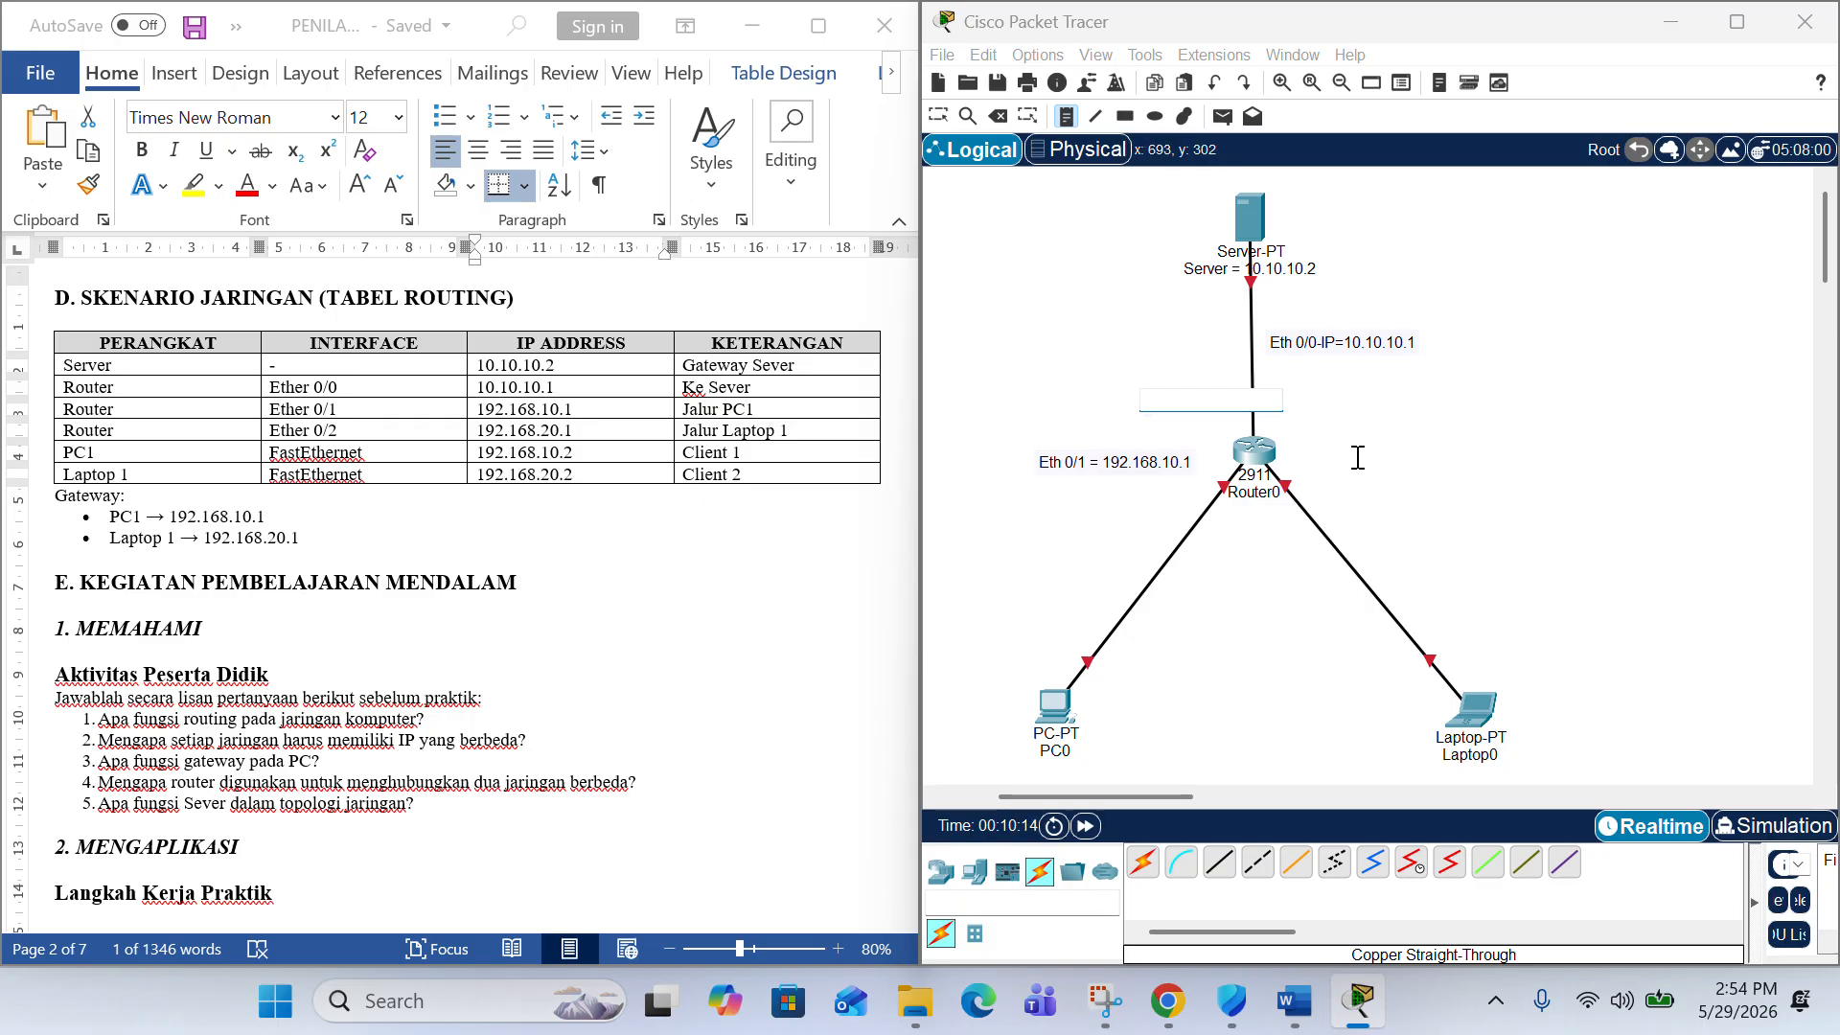
# - Place a note beside the router on the laptop side containing the copied address 192.168.10.1
pyautogui.click(1318, 456)
pyautogui.click(1327, 412)
pyautogui.click(1314, 451)
pyautogui.hotkey('ctrl', 'v')
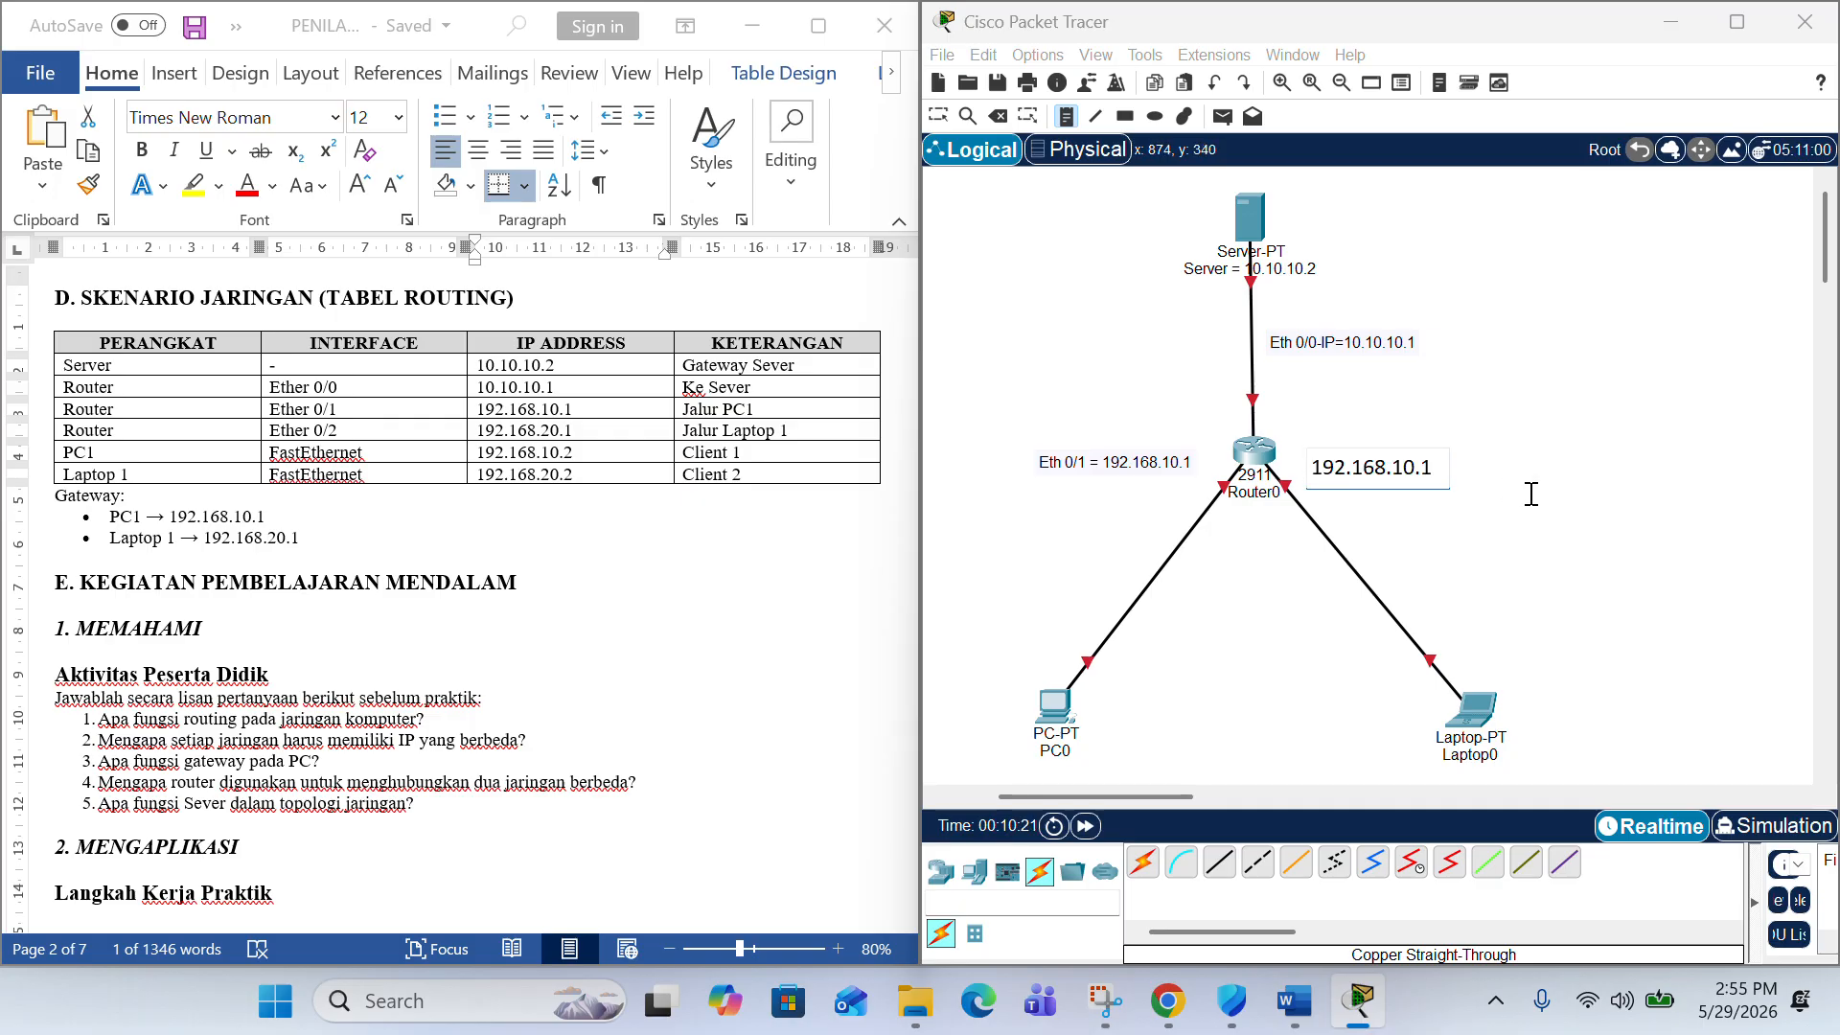
# - Prefix the address in the laptop-side router note with "Eth 0/2="
pyautogui.click(1319, 471)
pyautogui.write('Eth')
pyautogui.press('Return')
pyautogui.write('0')
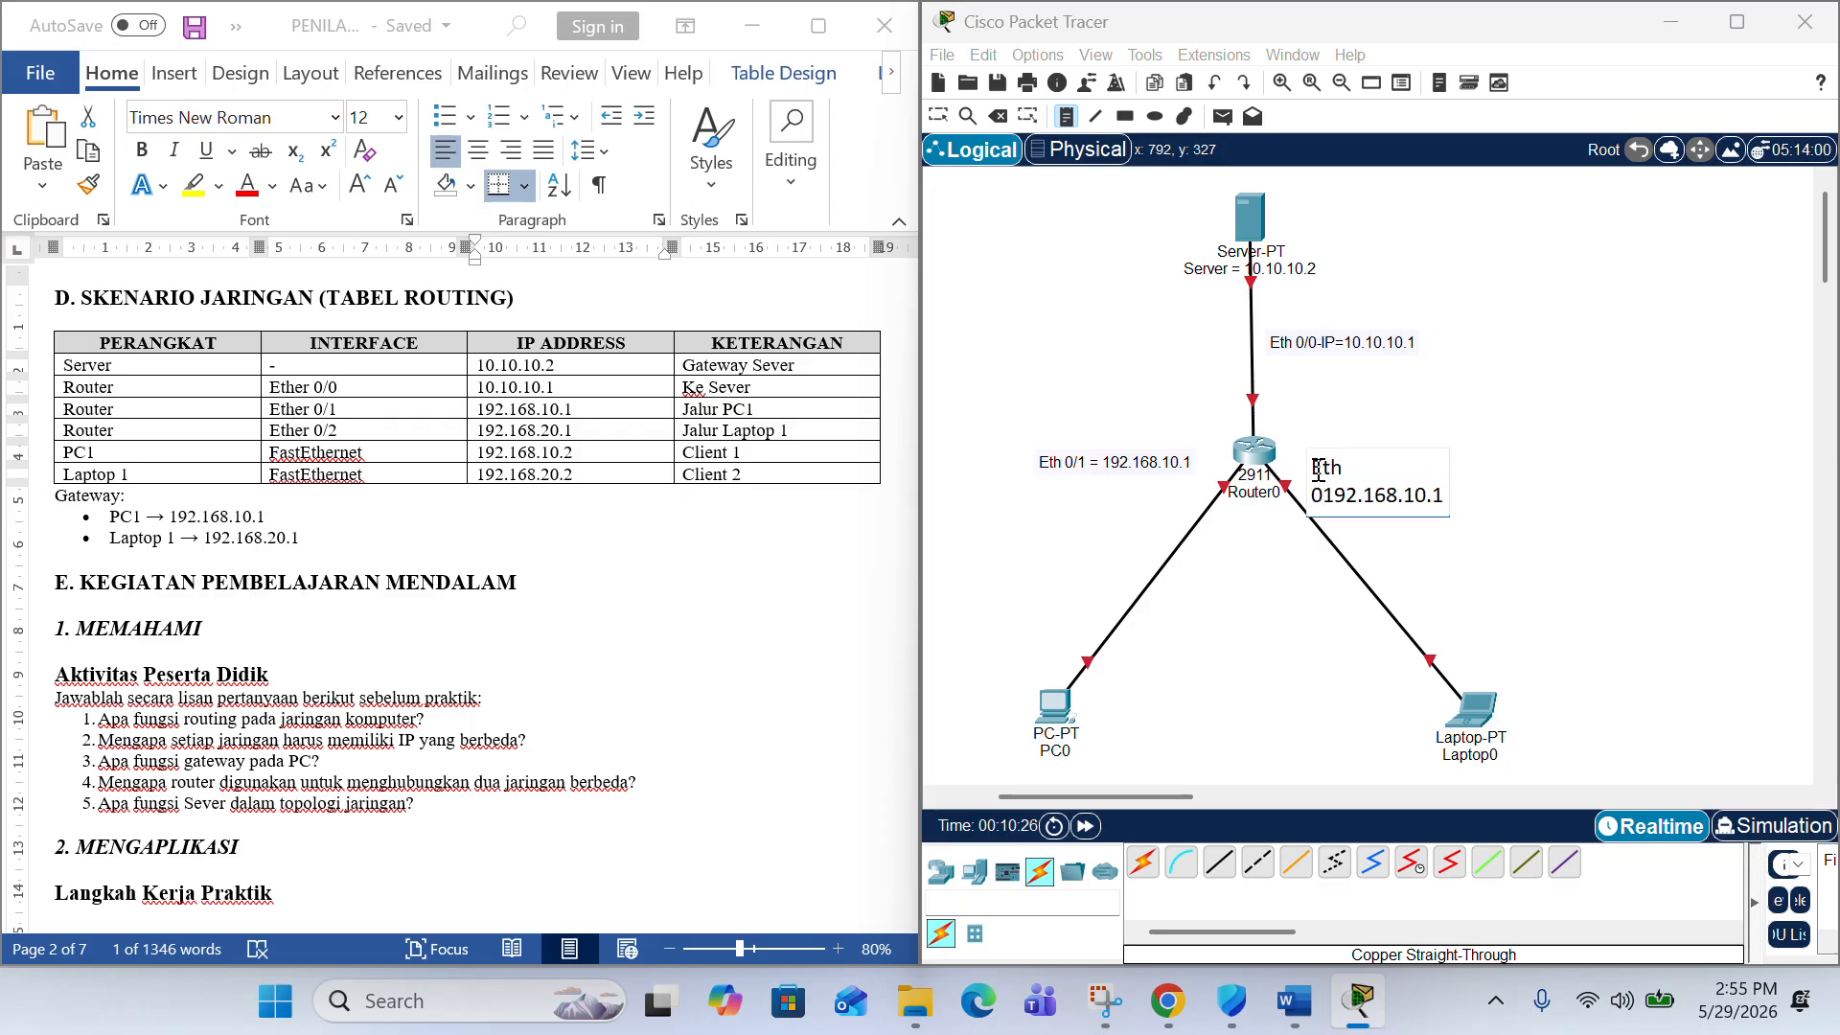
pyautogui.write('/2')
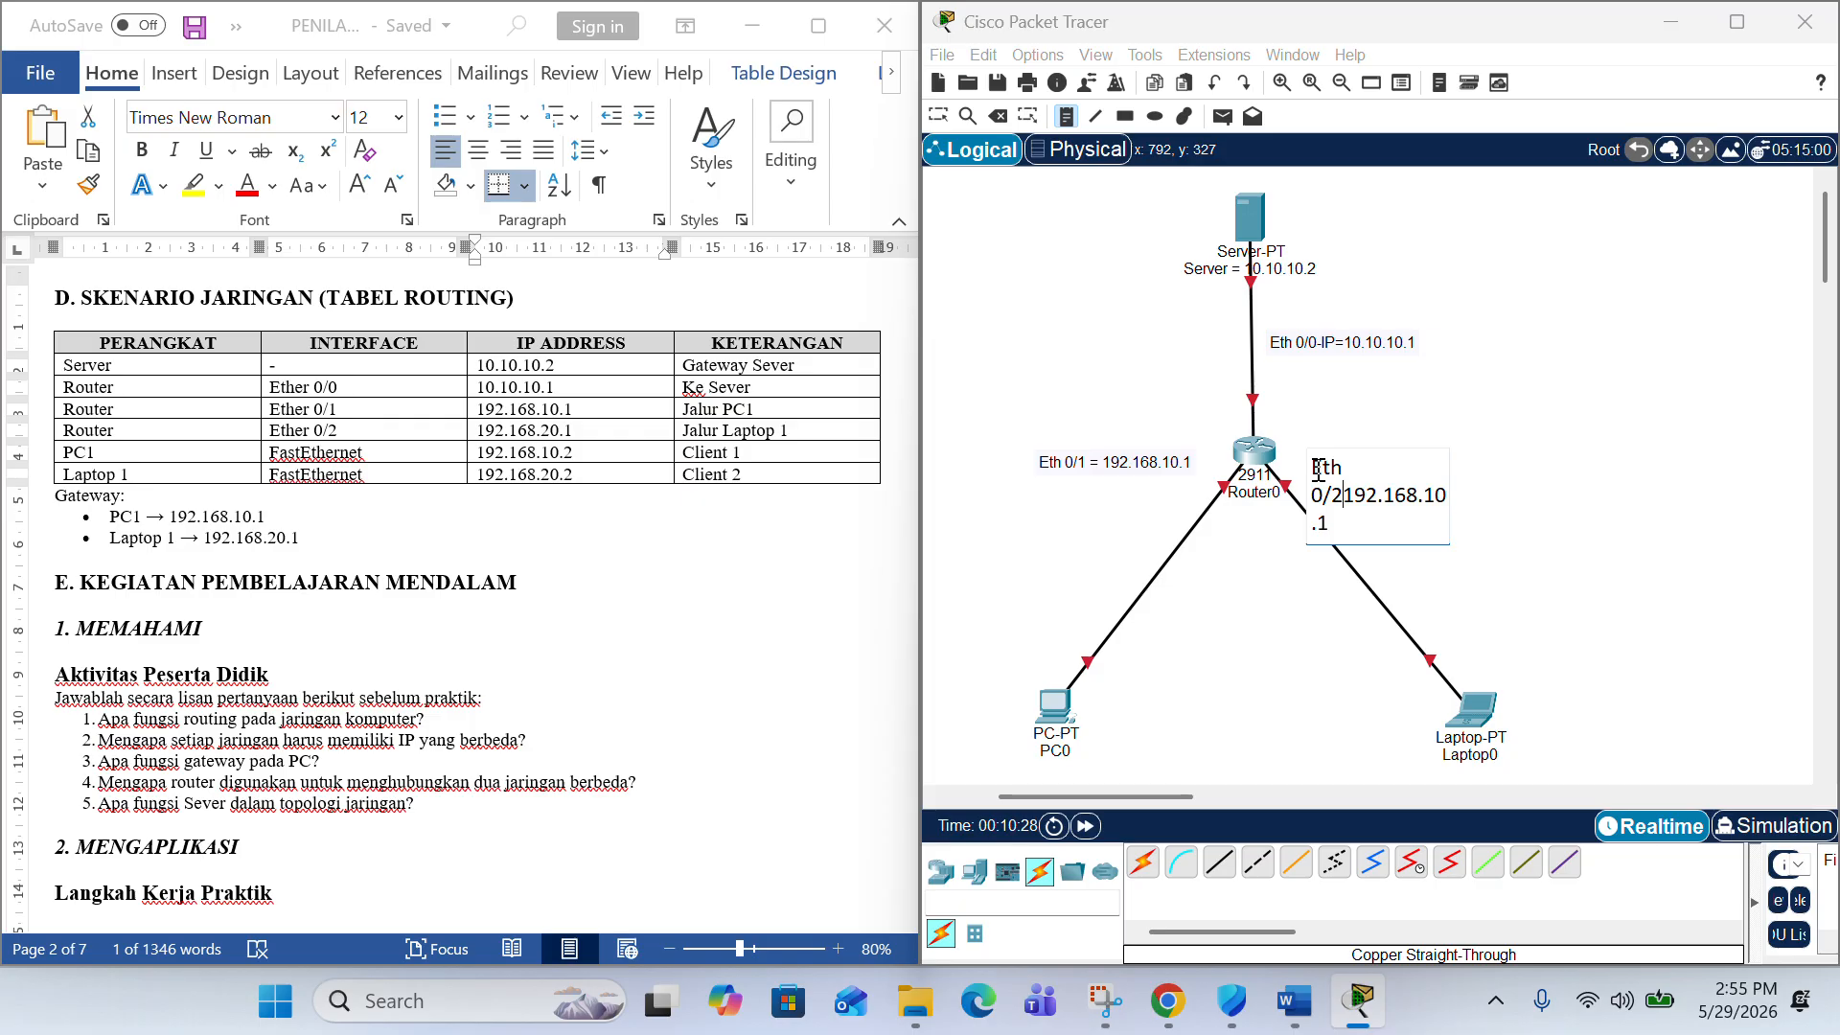
pyautogui.write('=')
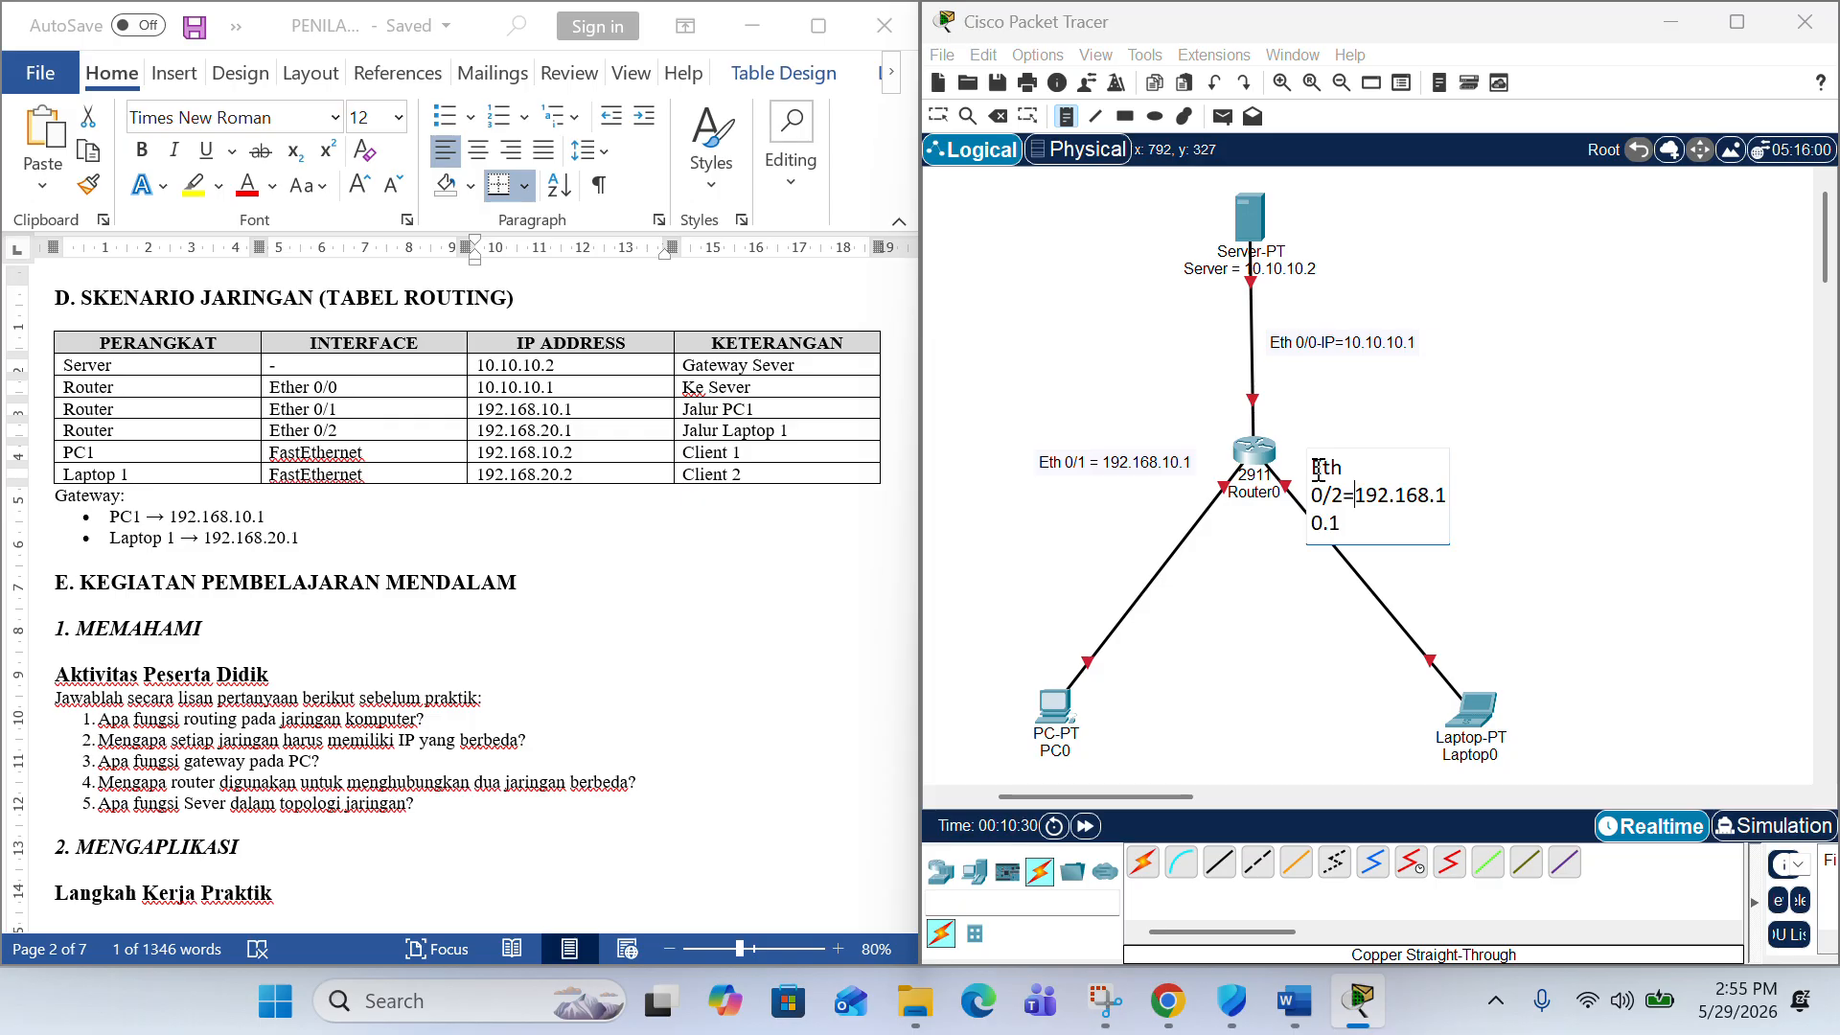
pyautogui.press('Return')
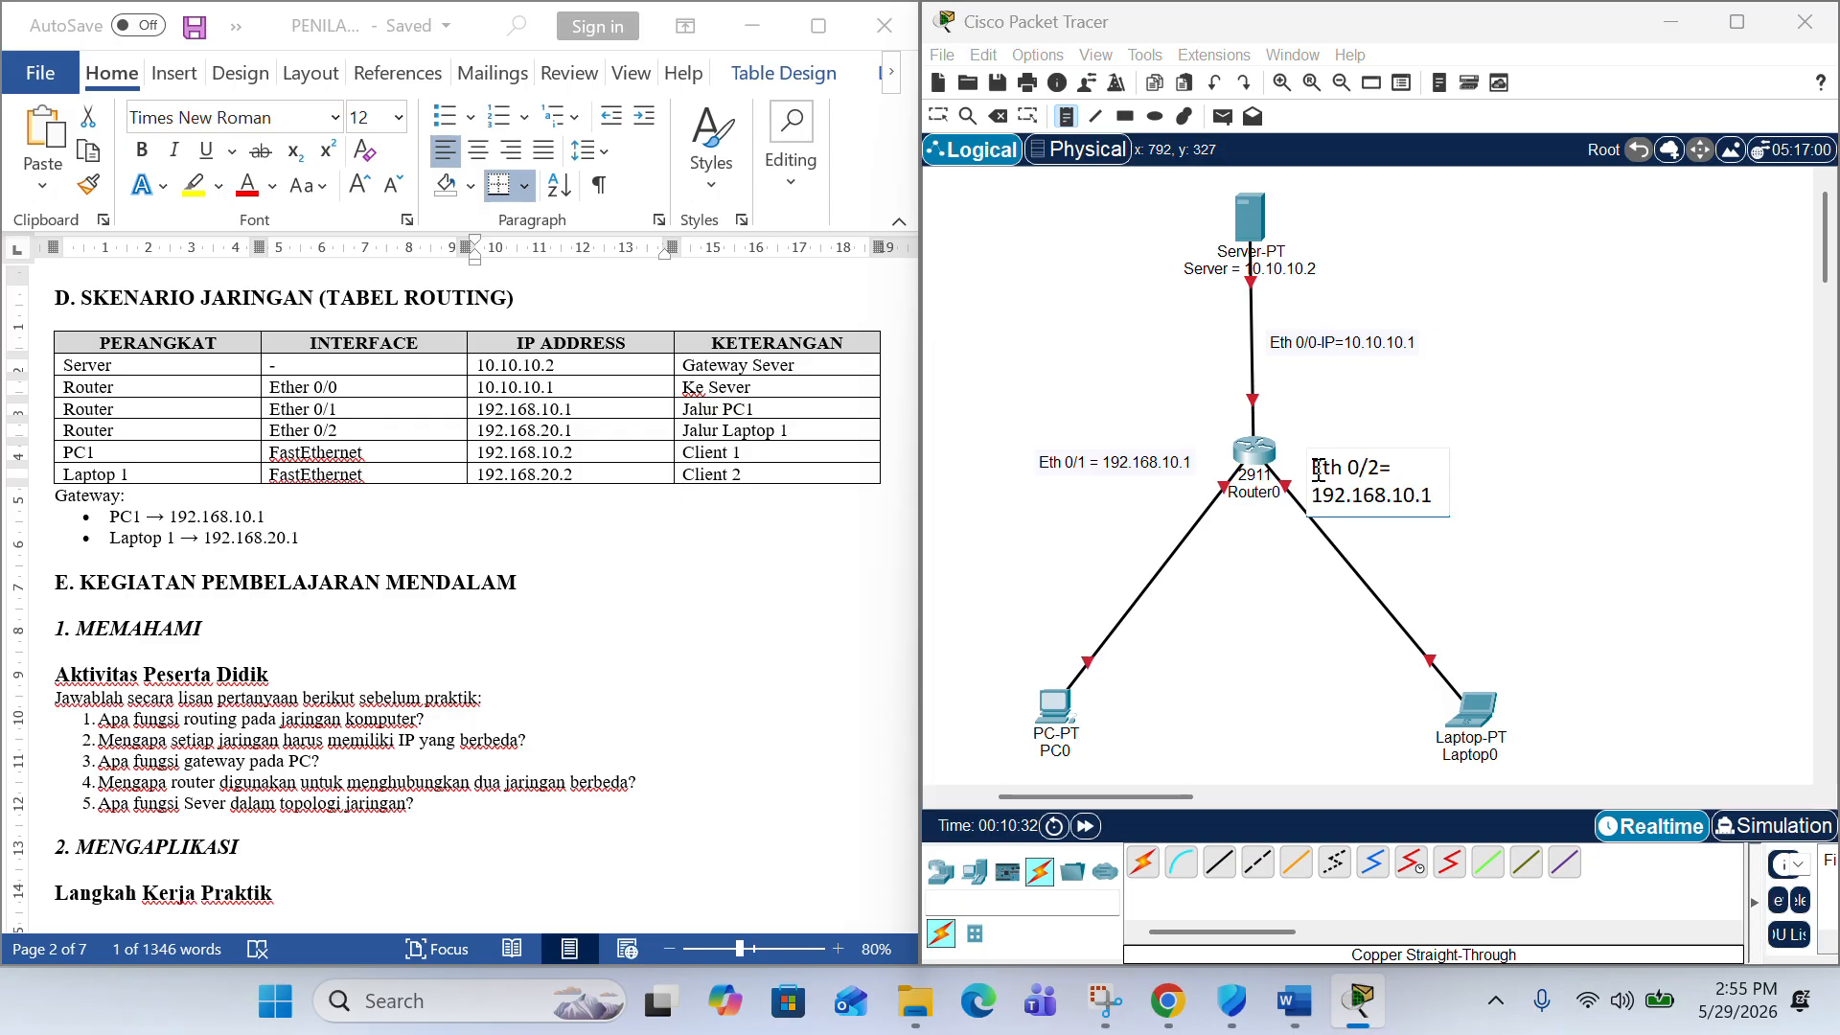
# - Change the address in the Eth 0/2 note to 192.168.20.1, as in the worksheet's table
pyautogui.click(1380, 470)
pyautogui.click(1406, 500)
pyautogui.press('BackSpace')
pyautogui.write('2')
pyautogui.click(1548, 537)
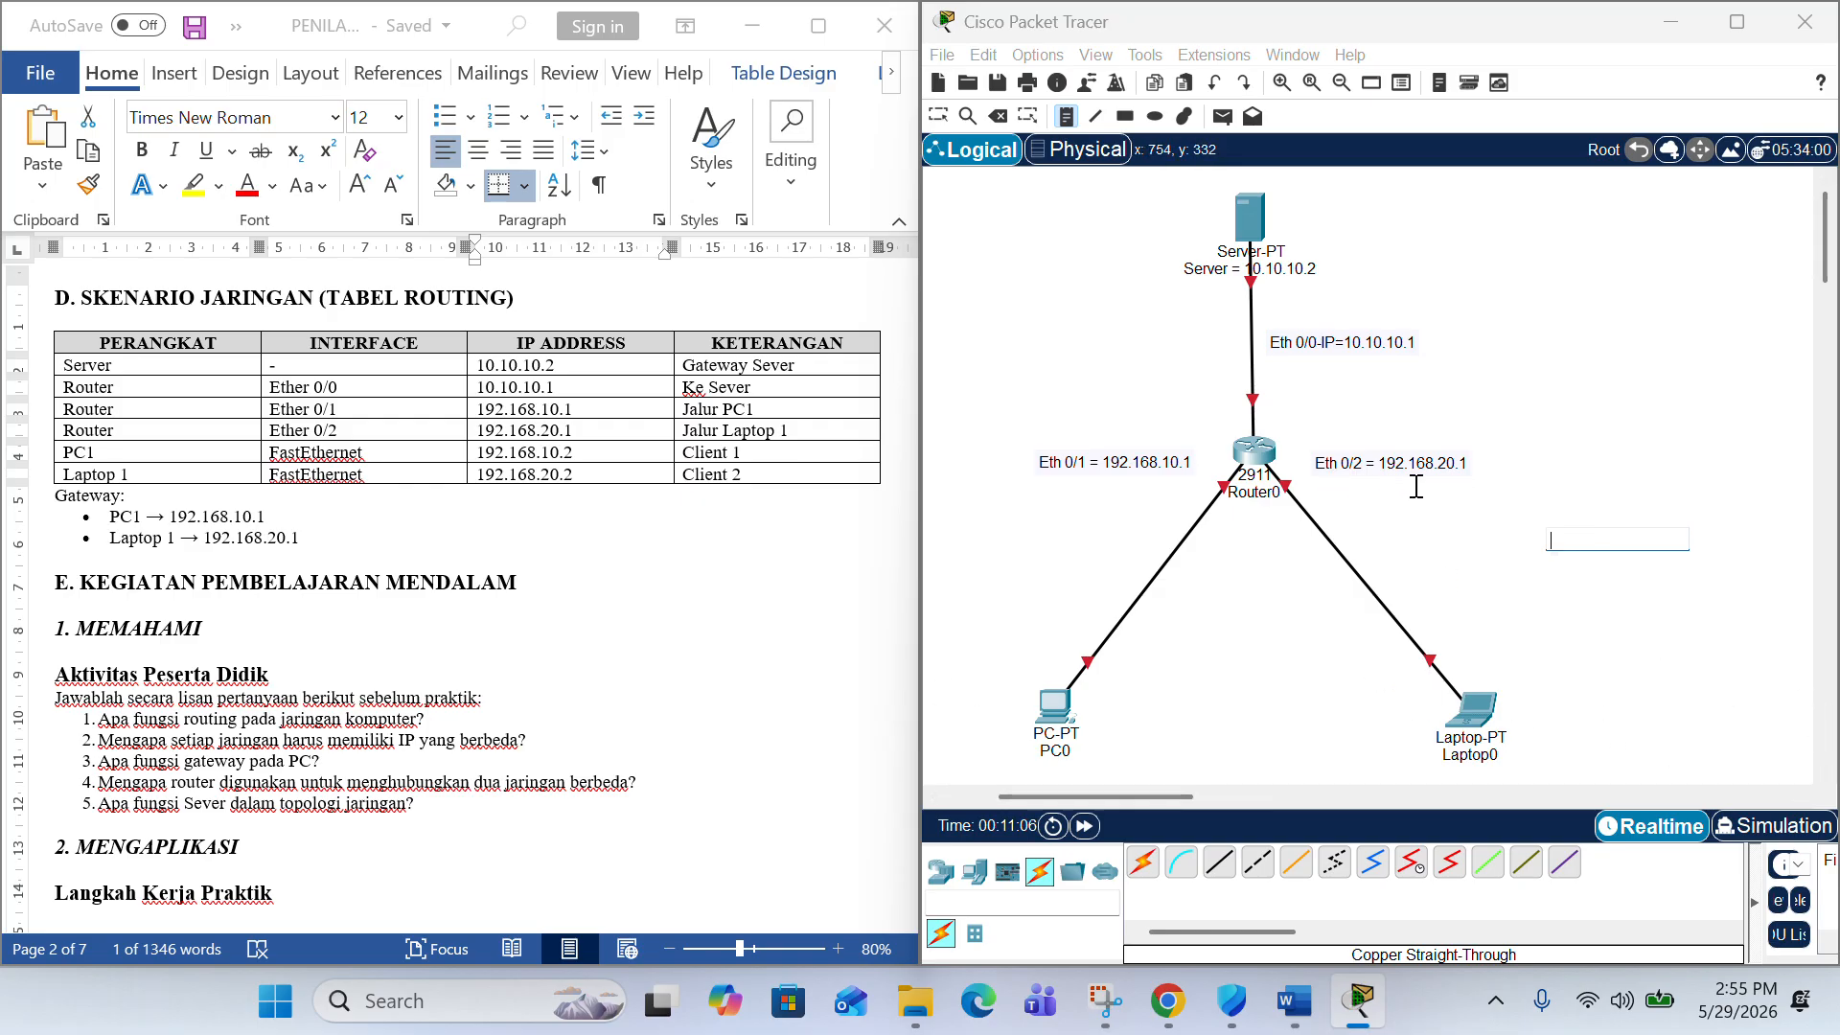
pyautogui.click(1084, 749)
pyautogui.click(1058, 750)
pyautogui.click(1025, 742)
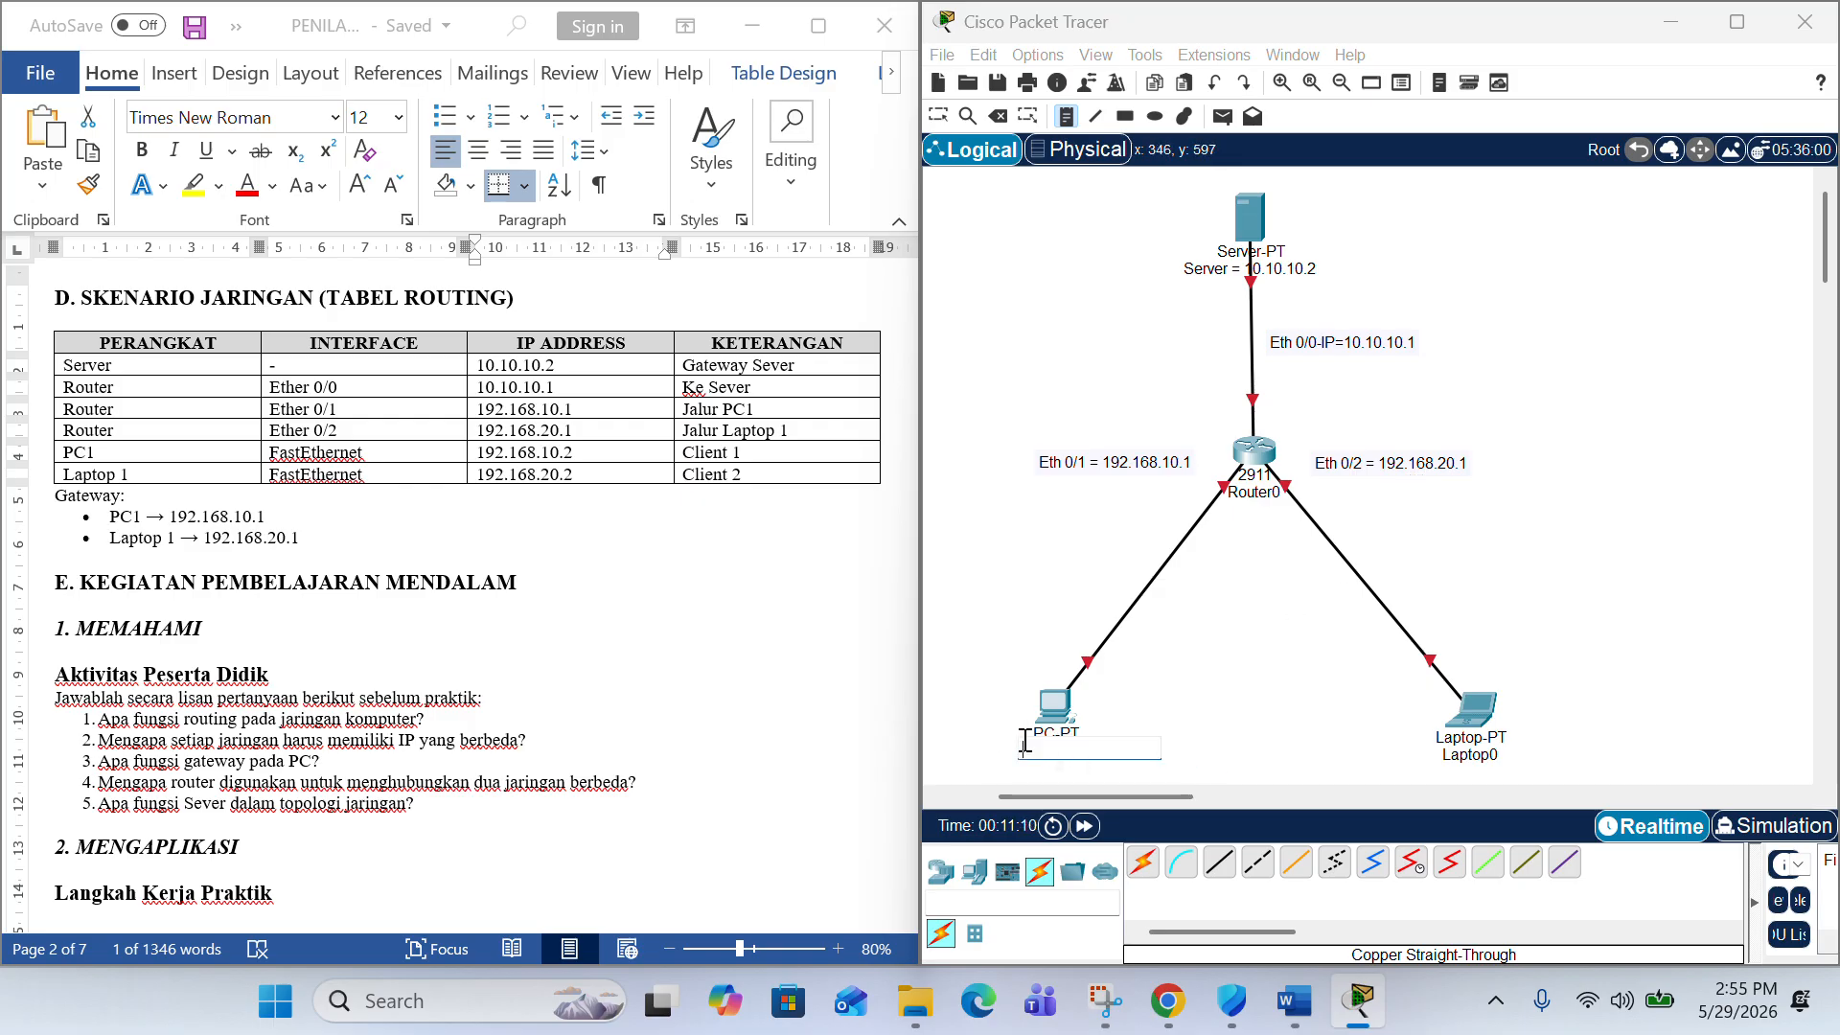
pyautogui.click(1073, 721)
pyautogui.click(1047, 750)
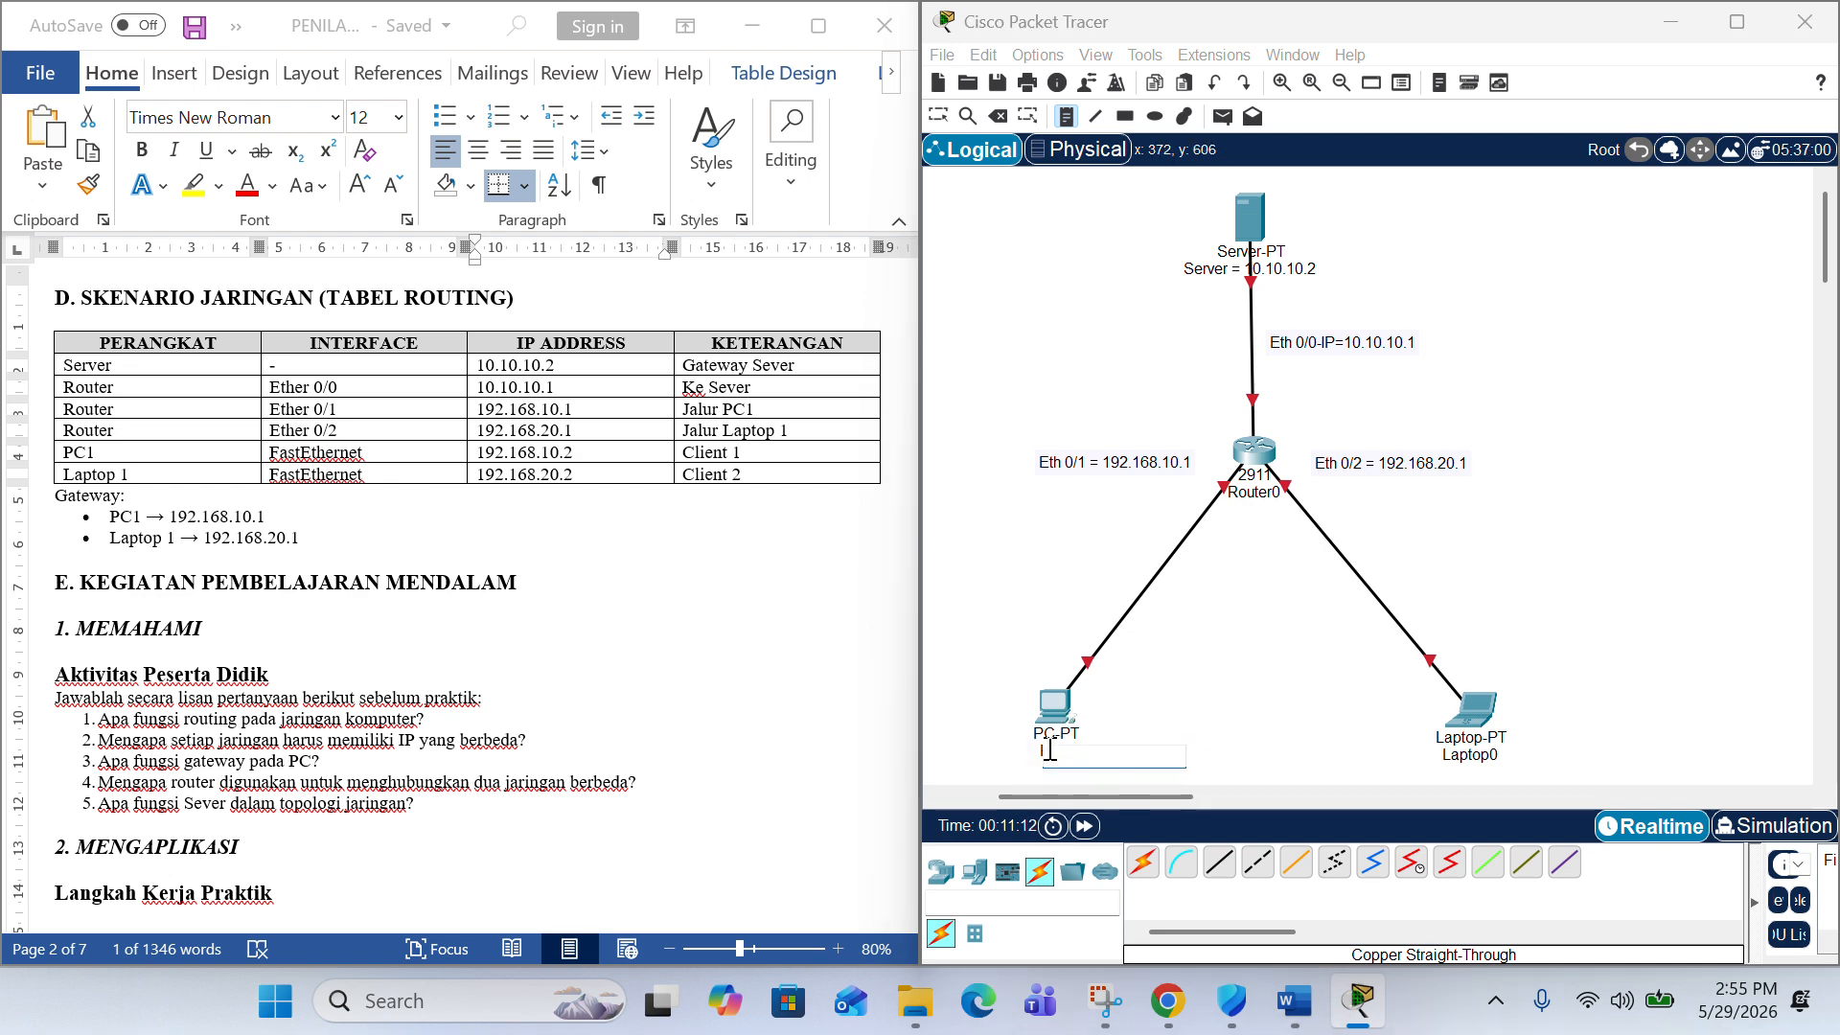
pyautogui.click(1057, 723)
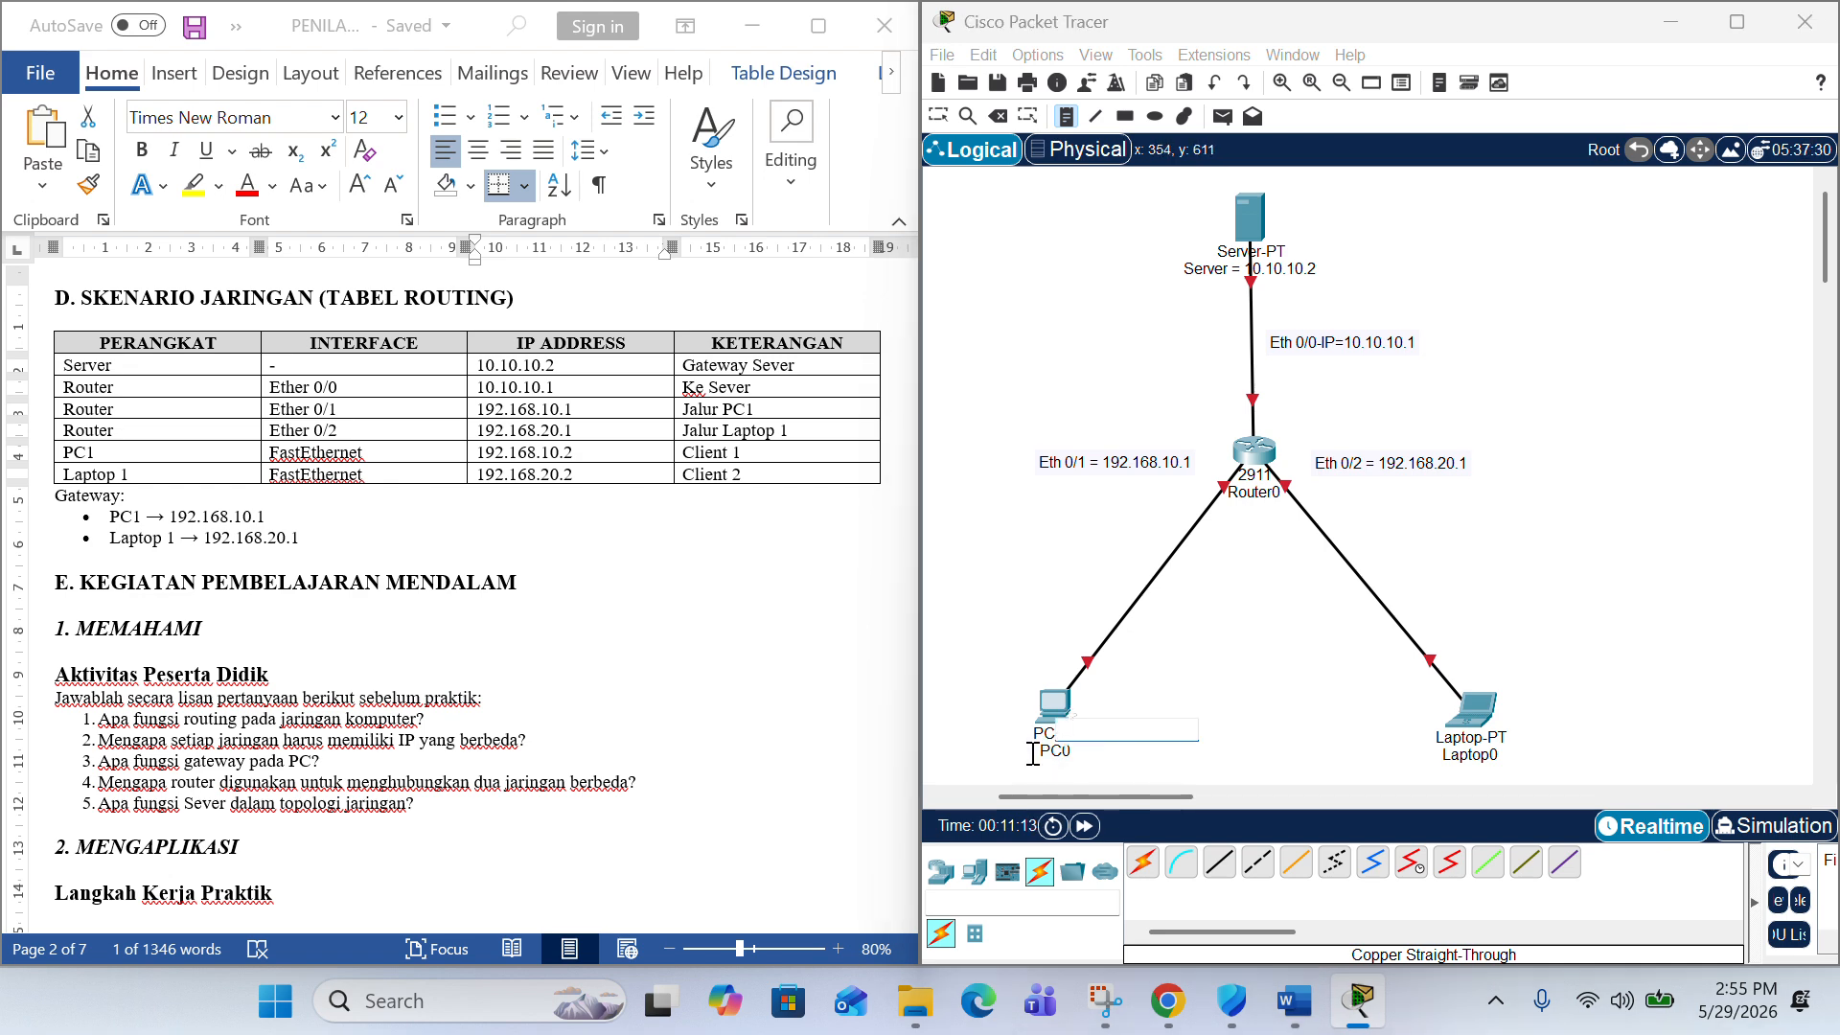
# - Rename the PC's label to "PC1= 192.168.10.2", matching the worksheet's address table
pyautogui.click(938, 116)
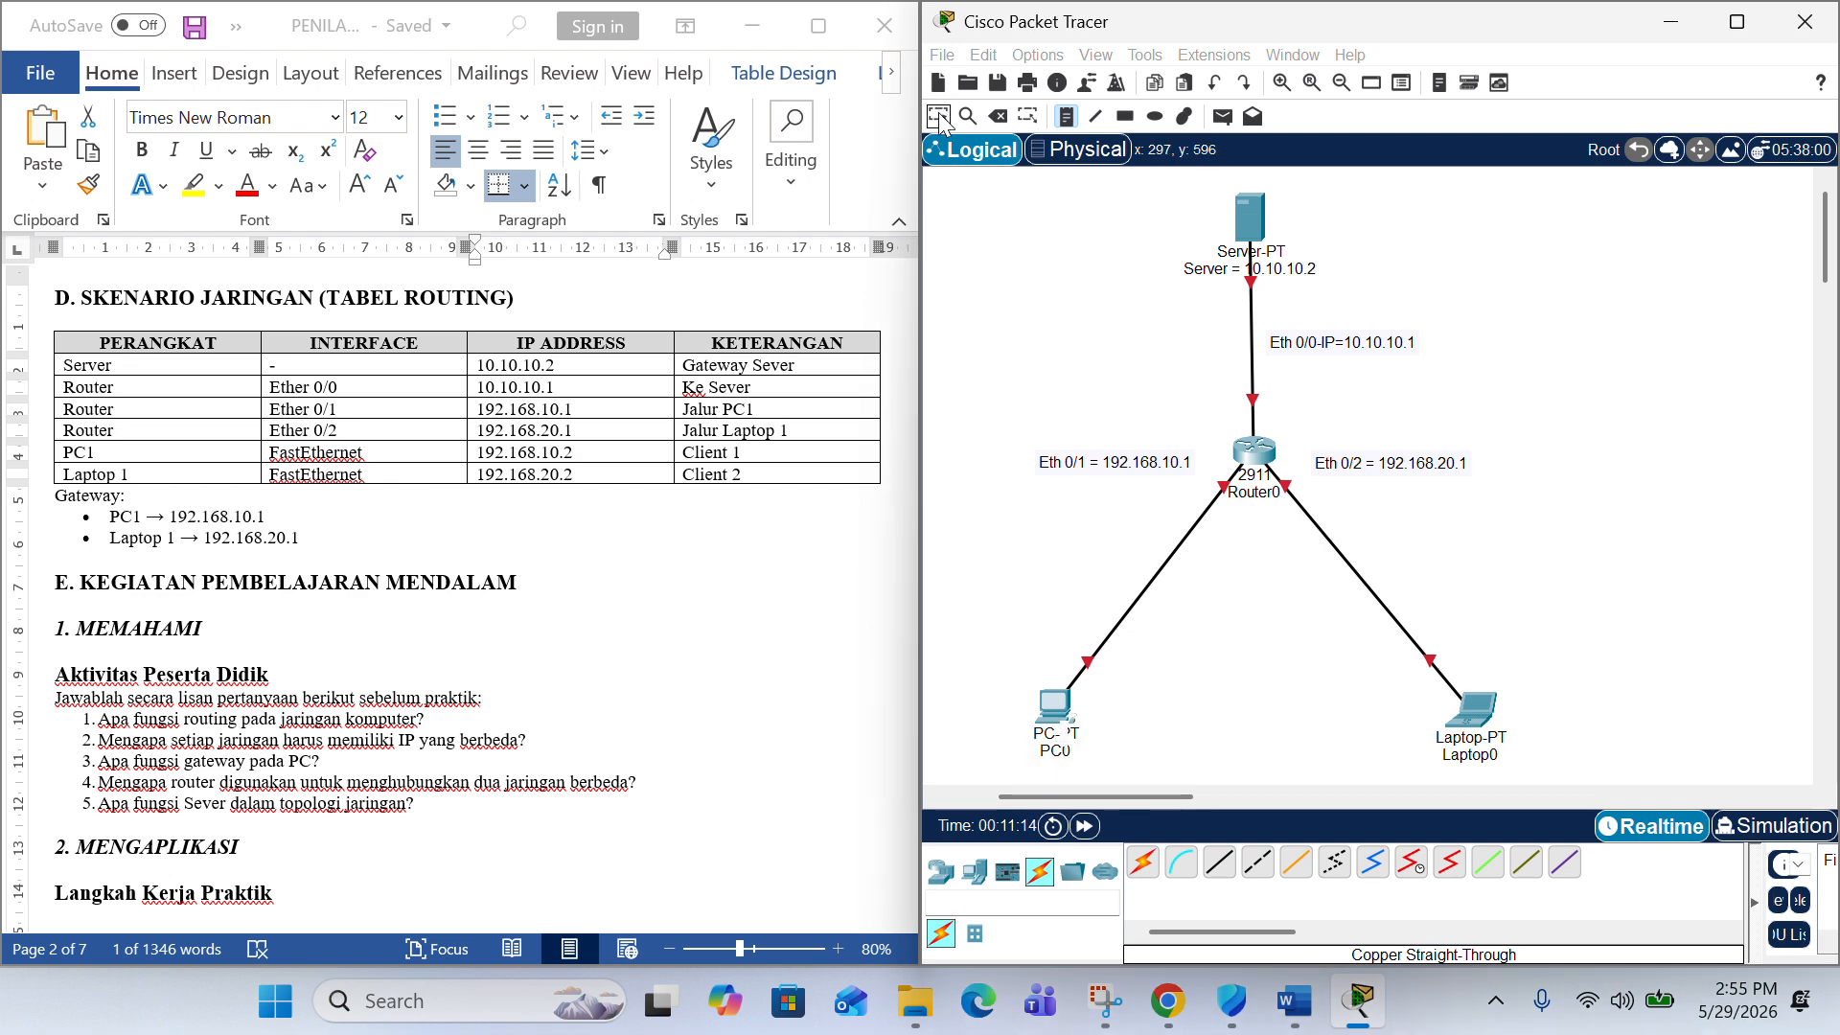
pyautogui.click(1053, 755)
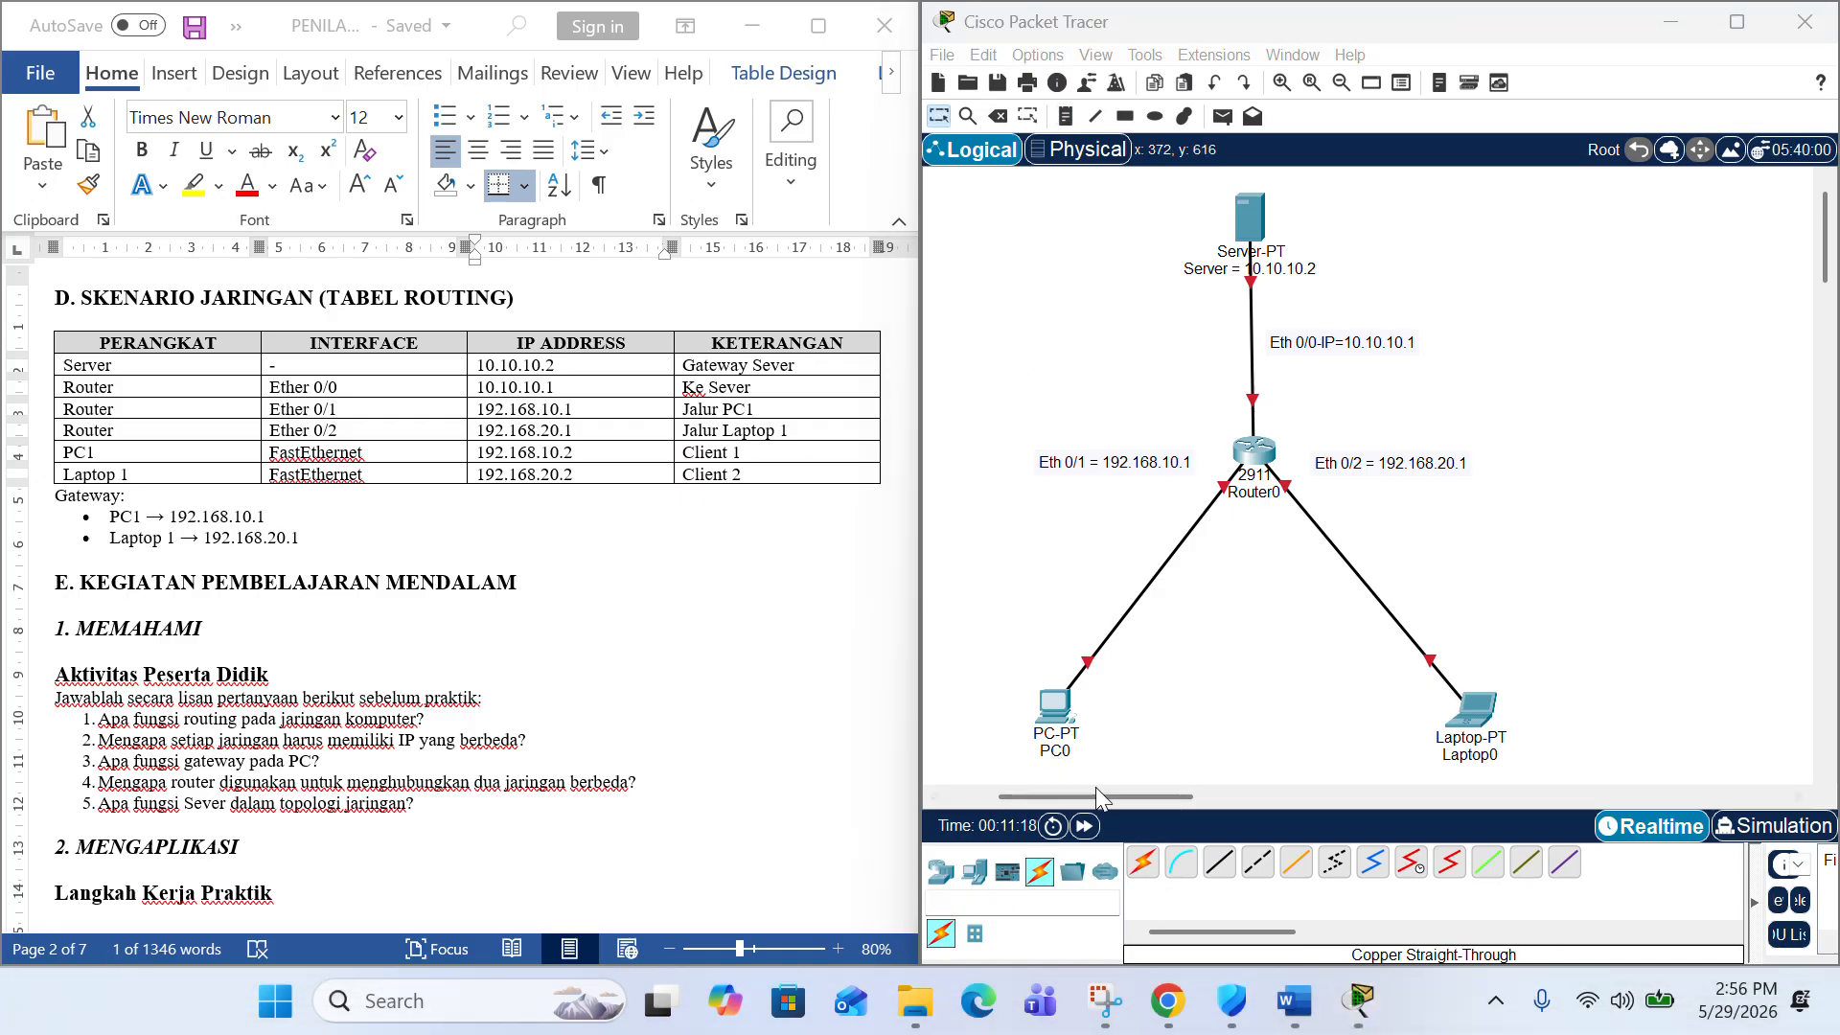
pyautogui.click(1055, 750)
pyautogui.press('BackSpace')
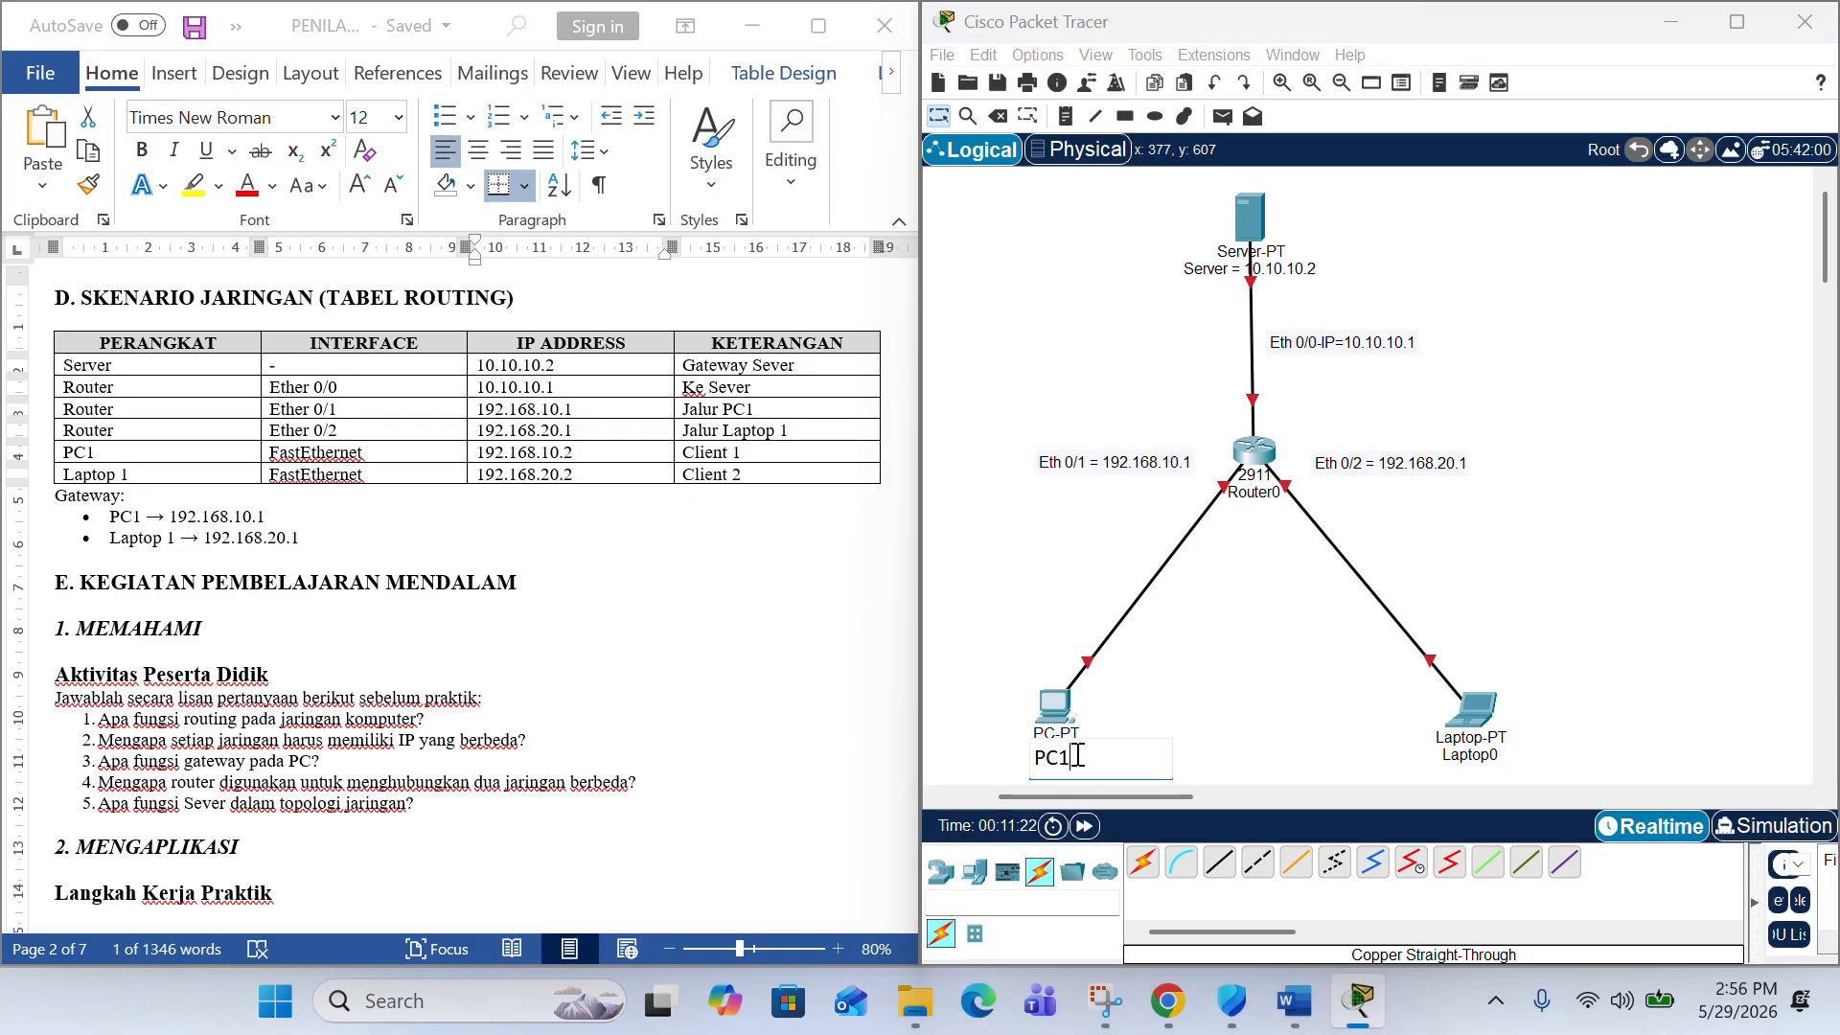
pyautogui.write('1=192.168.10.1')
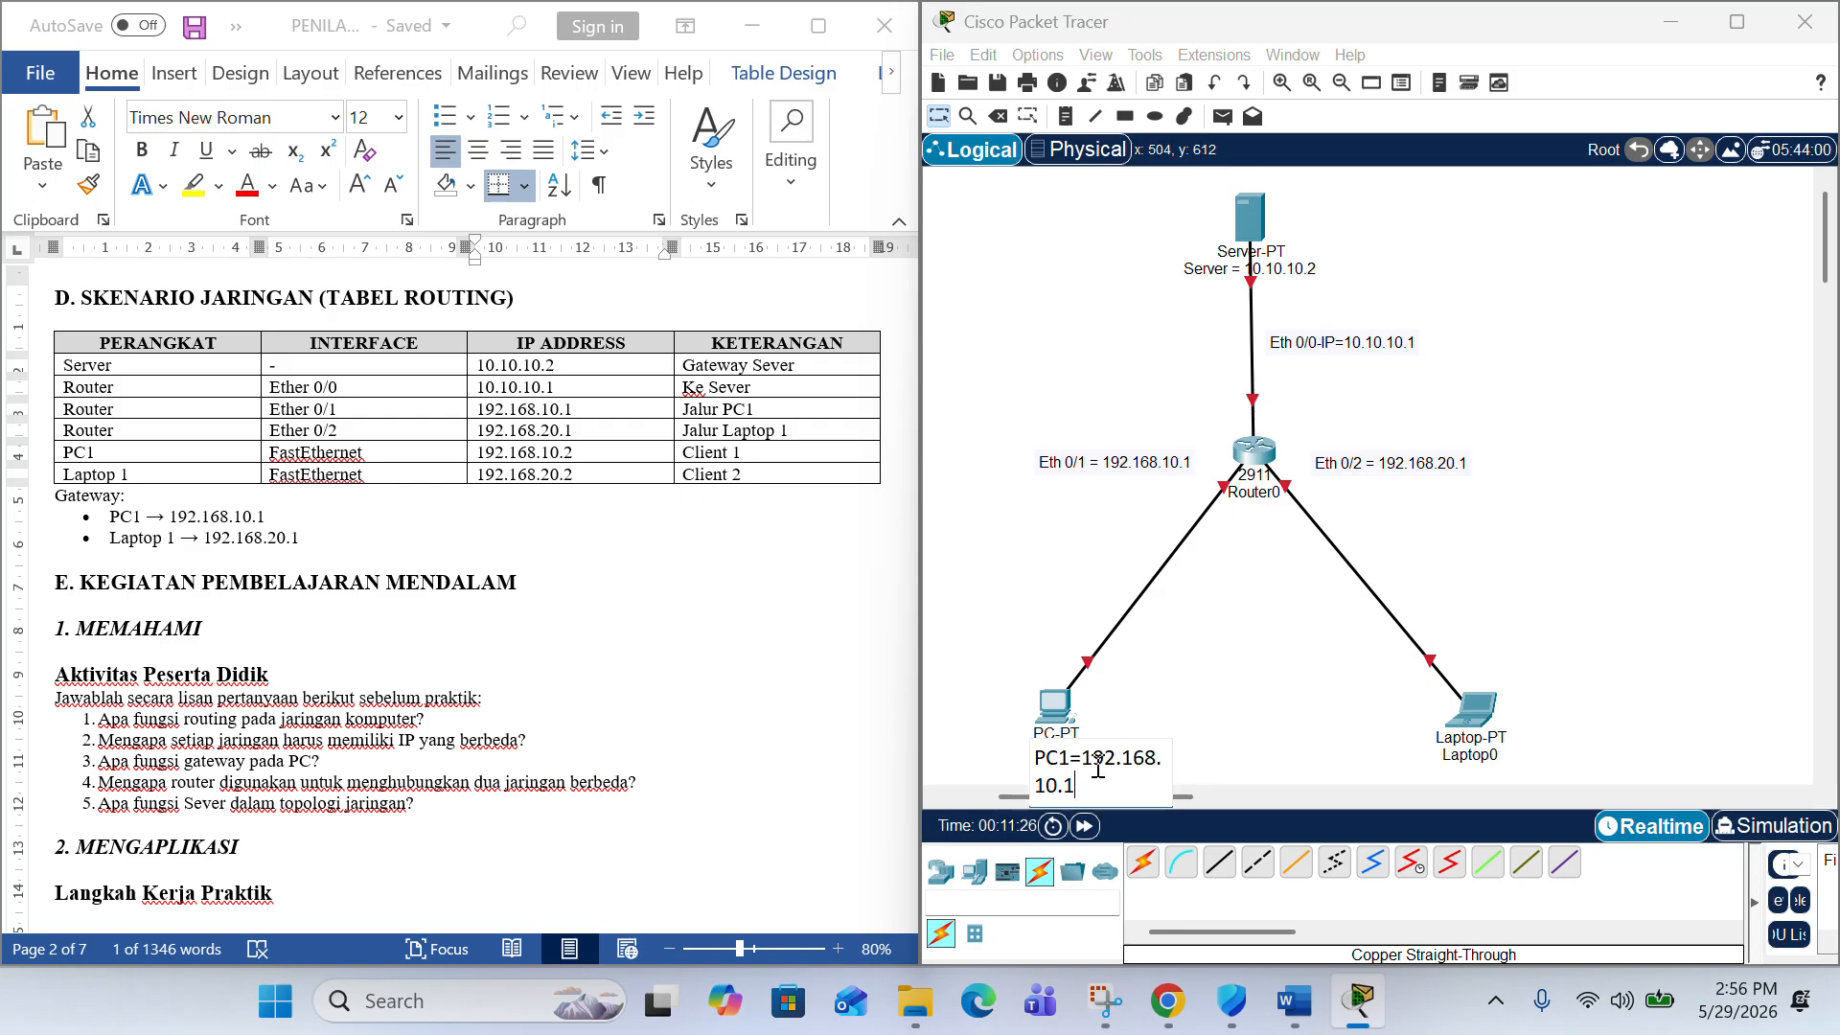
pyautogui.click(1089, 757)
pyautogui.press('Return')
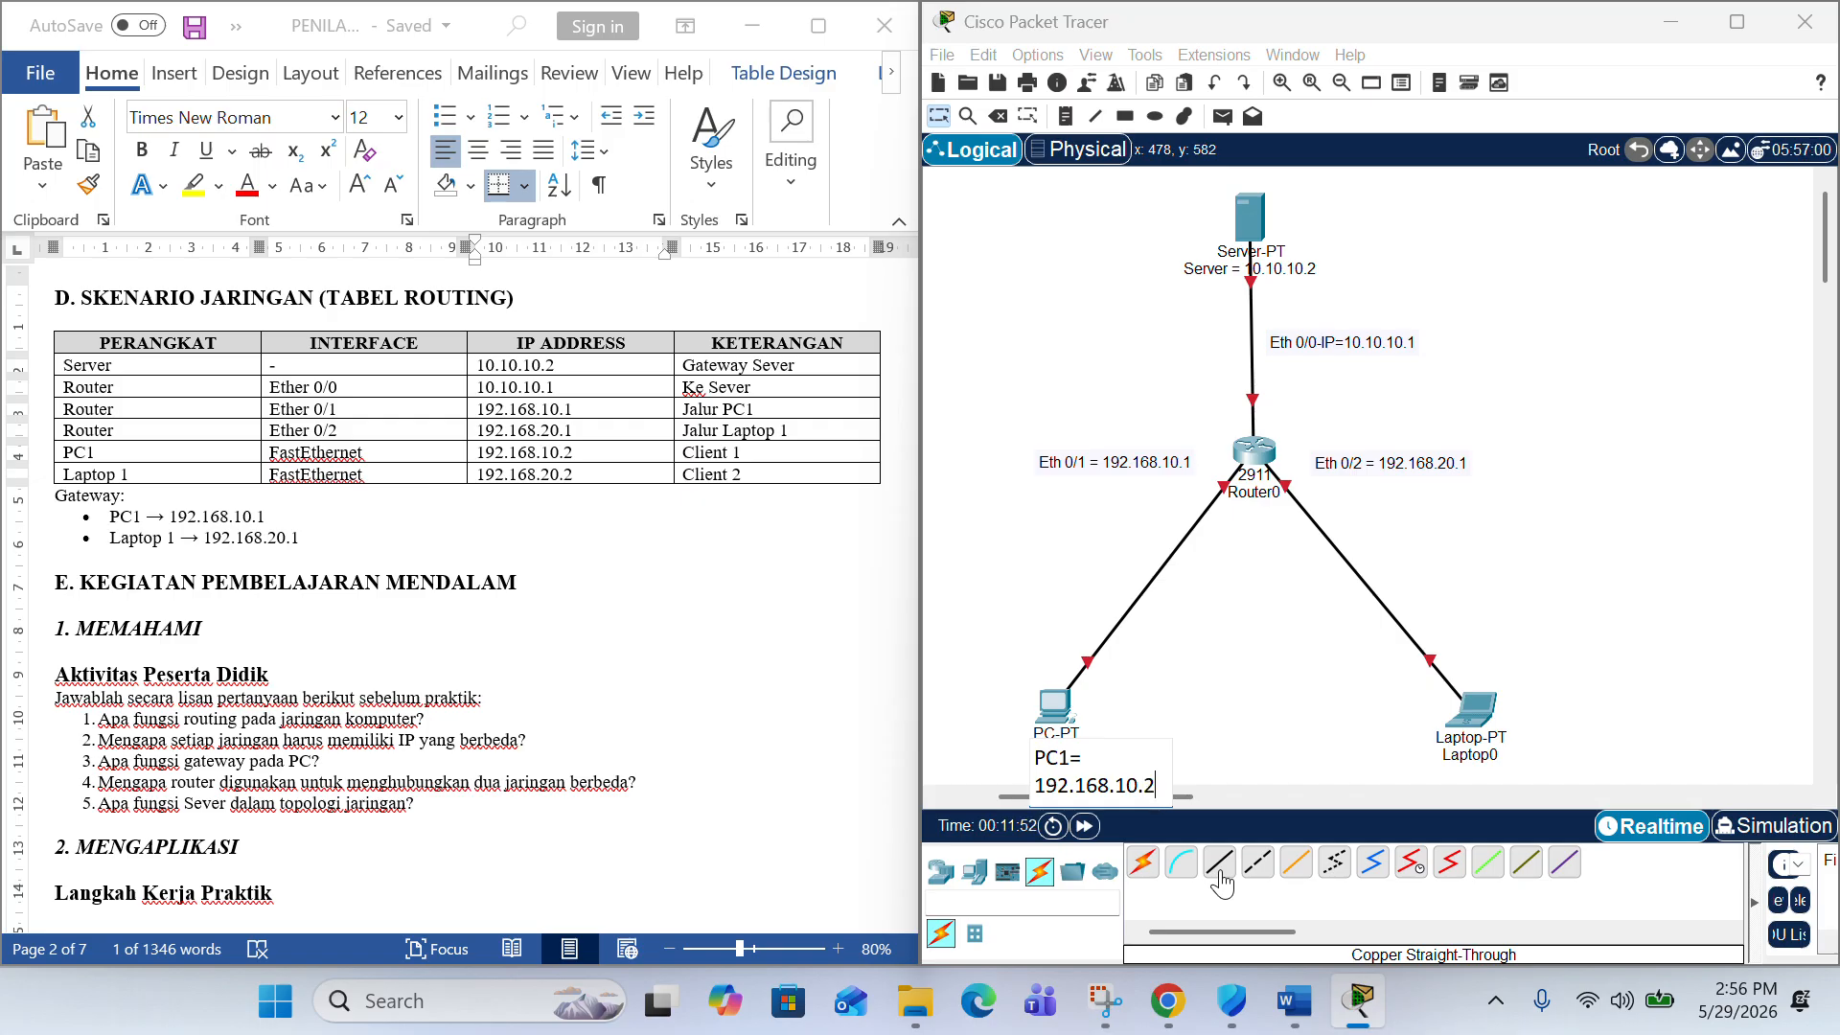
pyautogui.click(1258, 740)
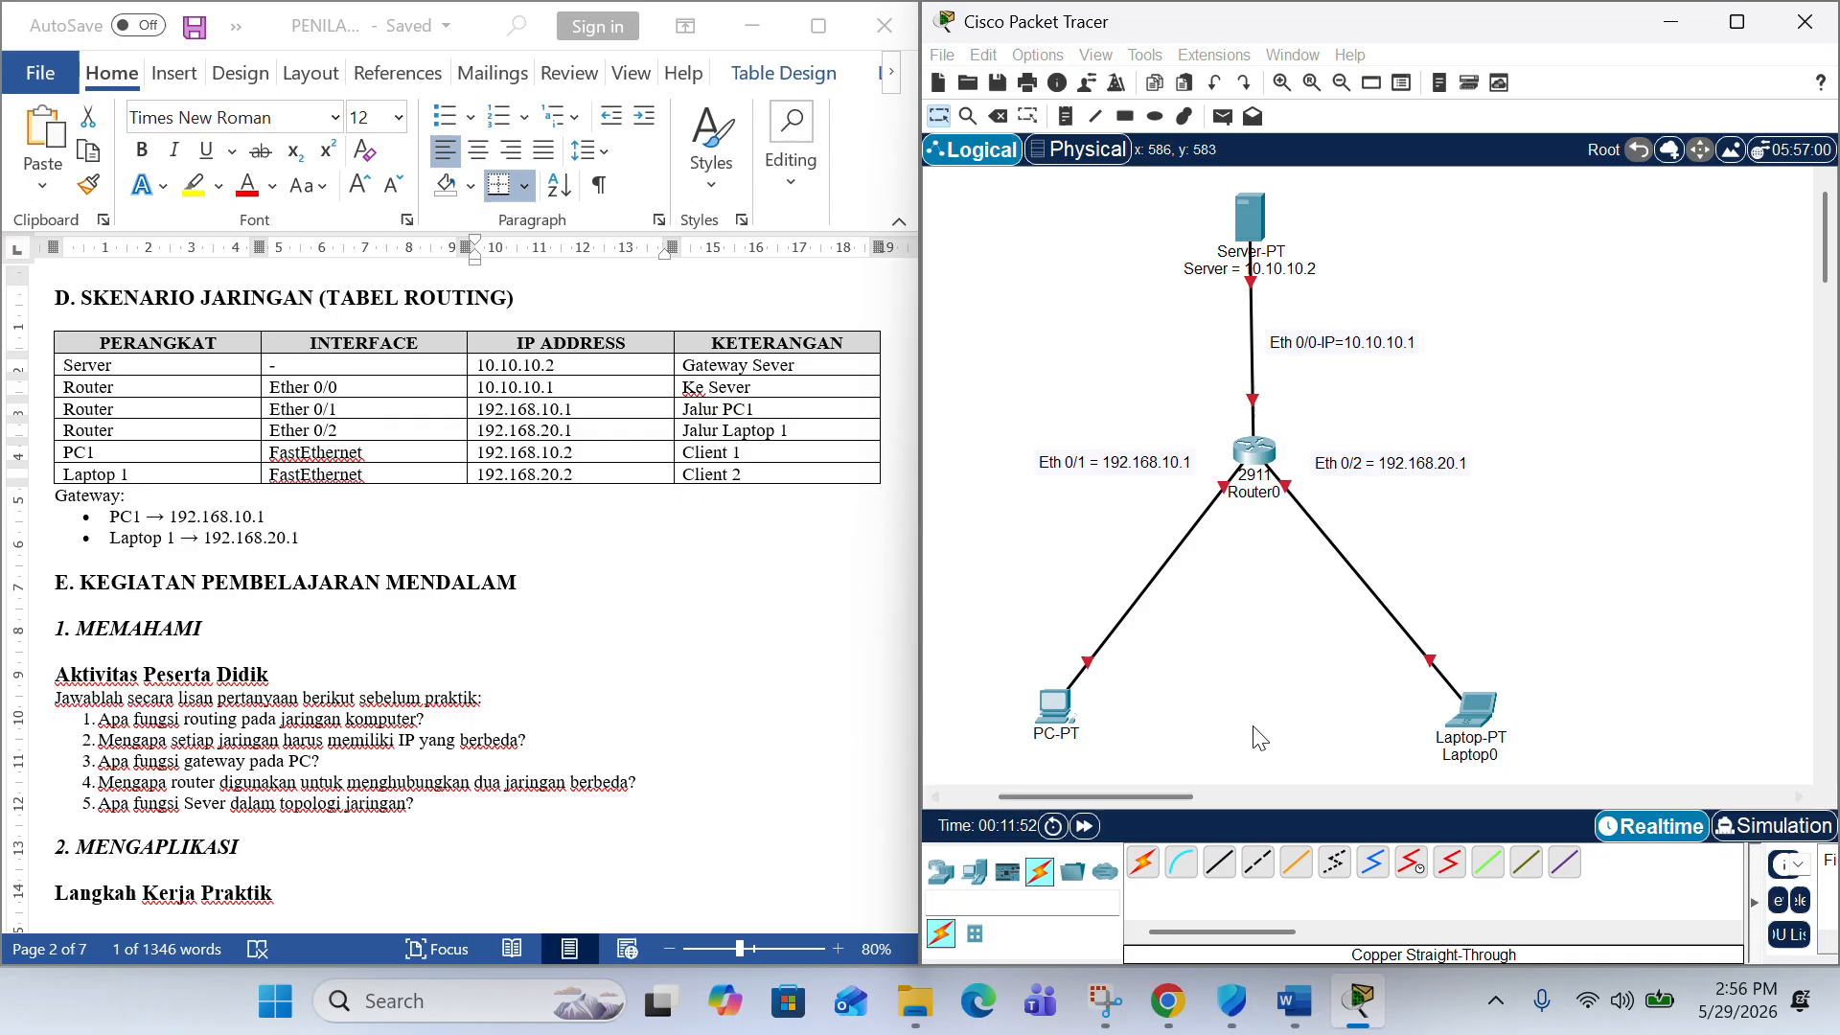
# - Rename the laptop's label to "Laptop1= 192.168.20.2", matching the worksheet's address table
pyautogui.click(1467, 757)
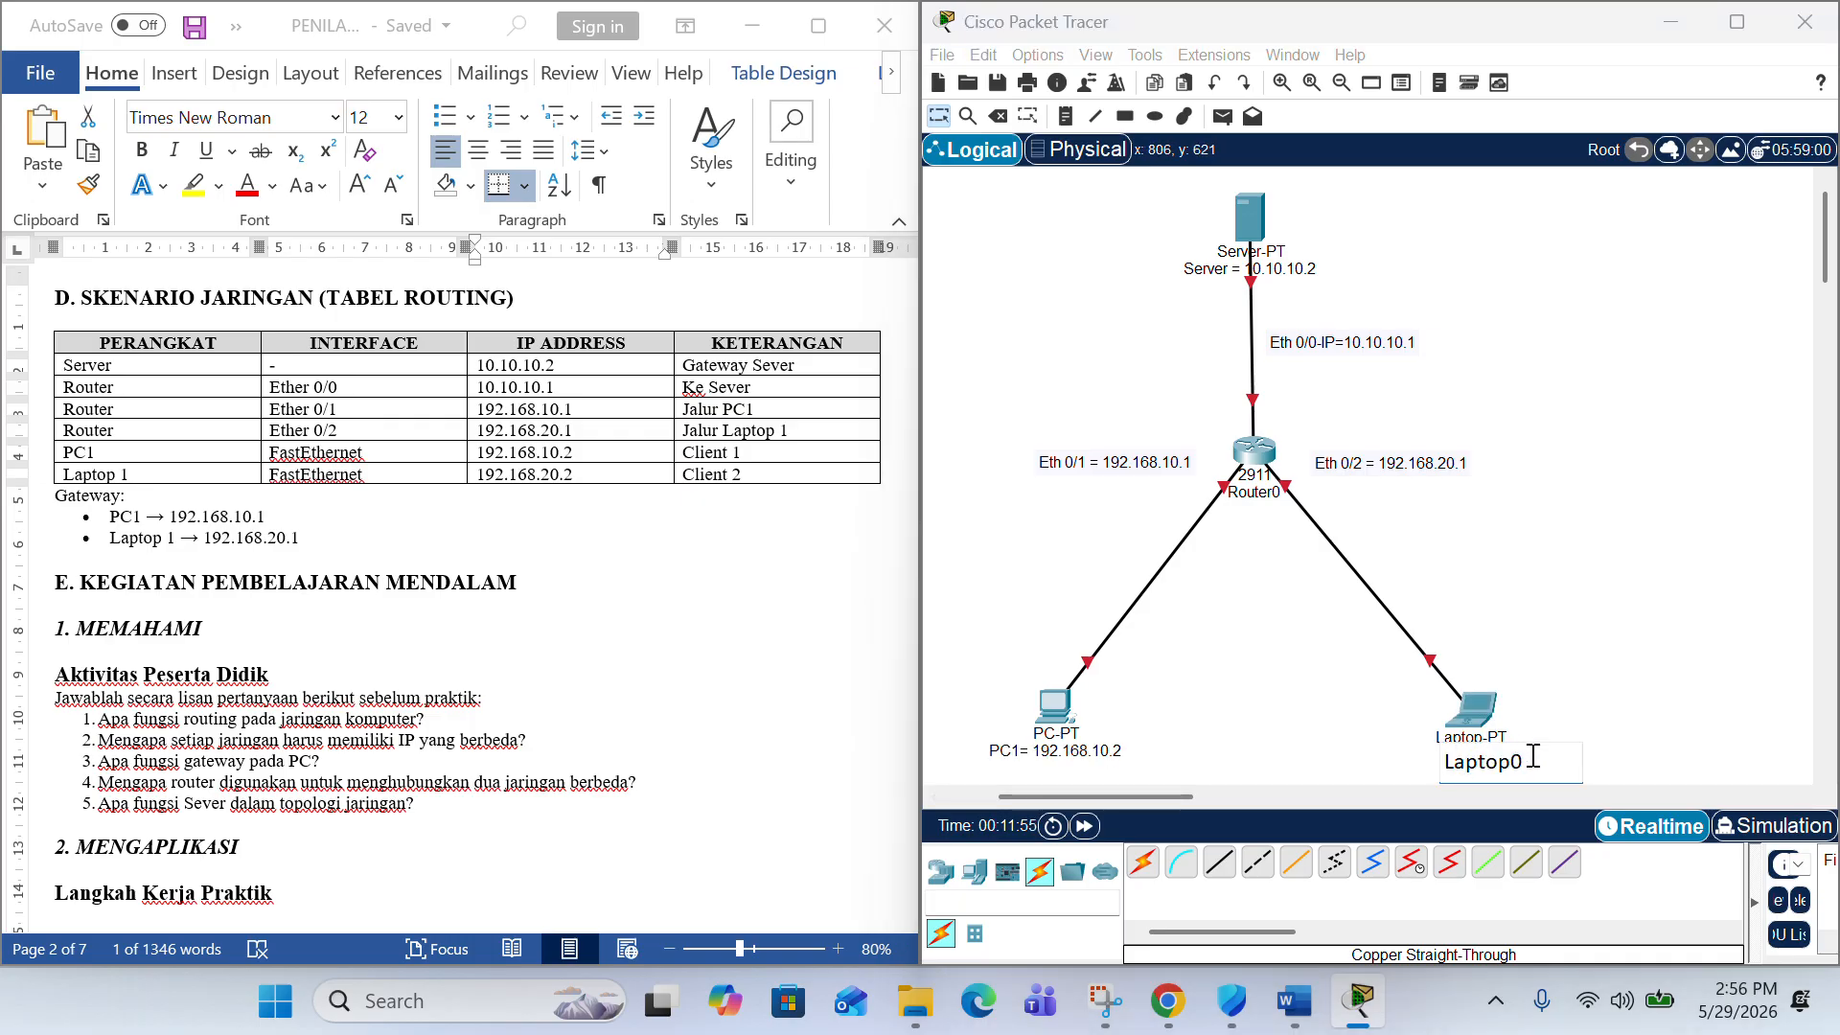
pyautogui.press('BackSpace')
pyautogui.write('1=')
pyautogui.write('192.168.10.1')
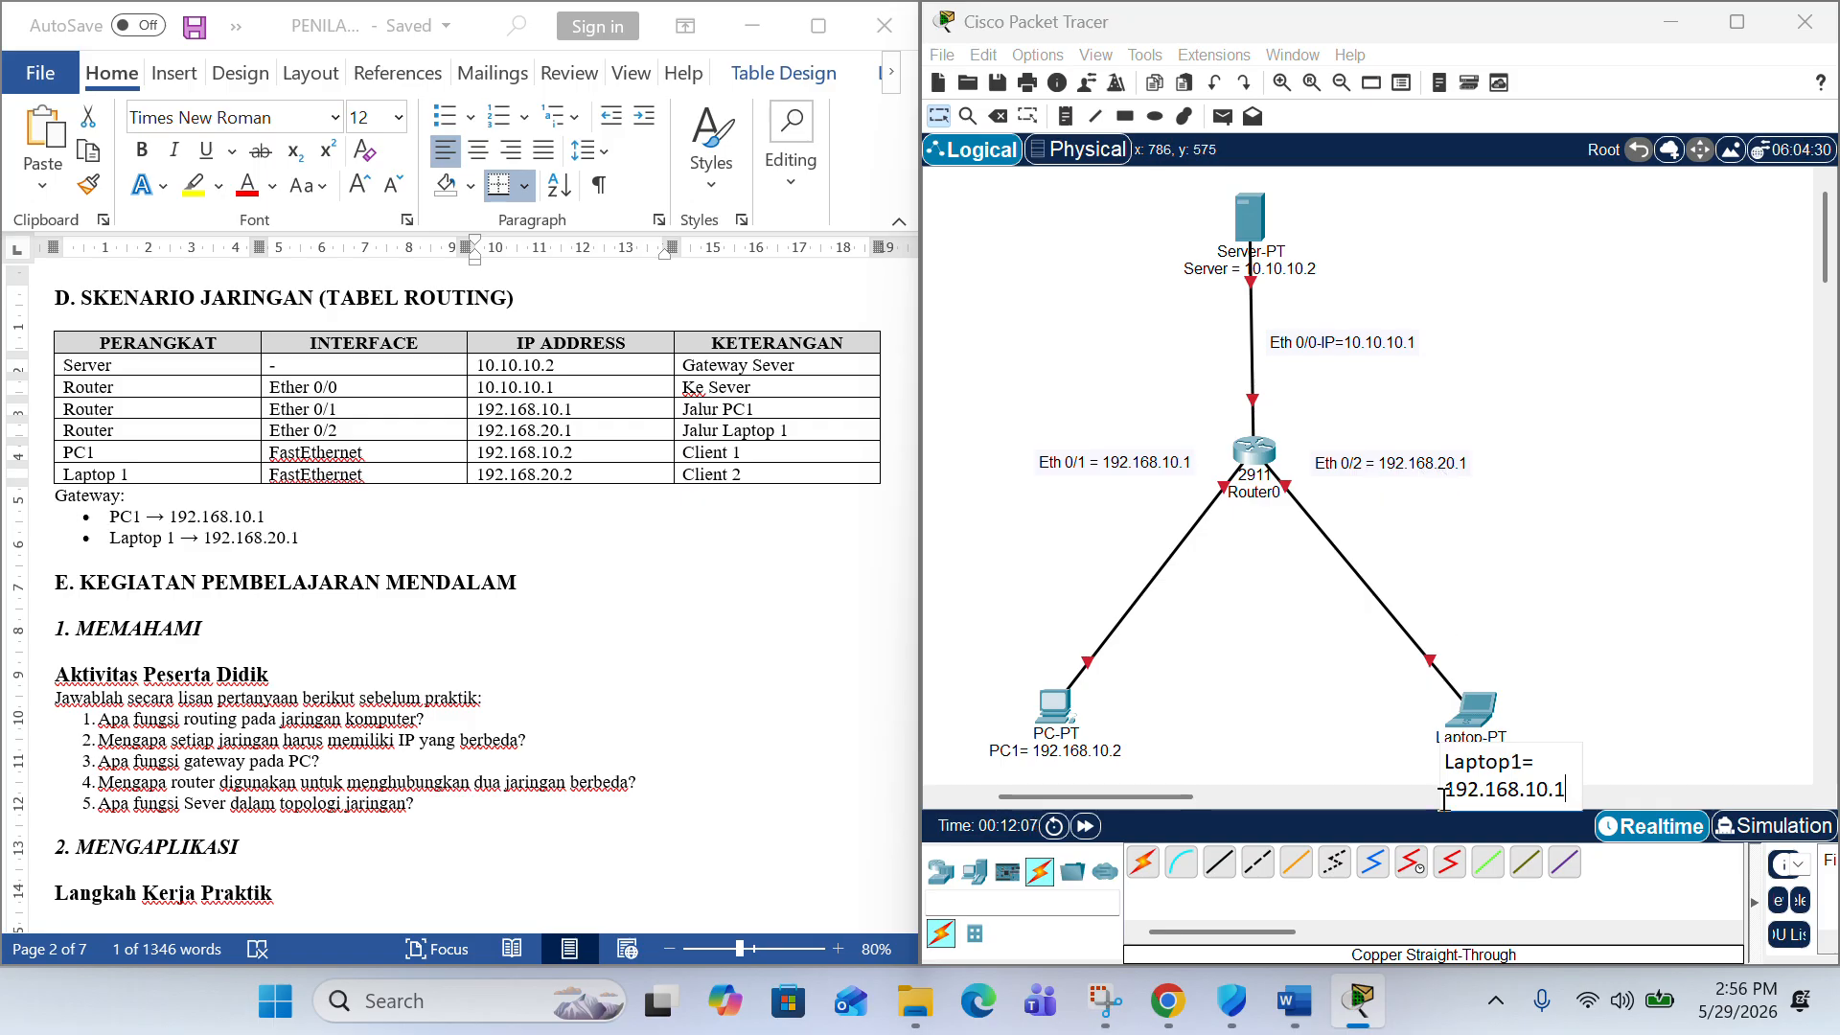
pyautogui.click(1539, 797)
pyautogui.press('BackSpace')
pyautogui.write('2')
pyautogui.press('BackSpace')
pyautogui.write('2')
pyautogui.click(1609, 678)
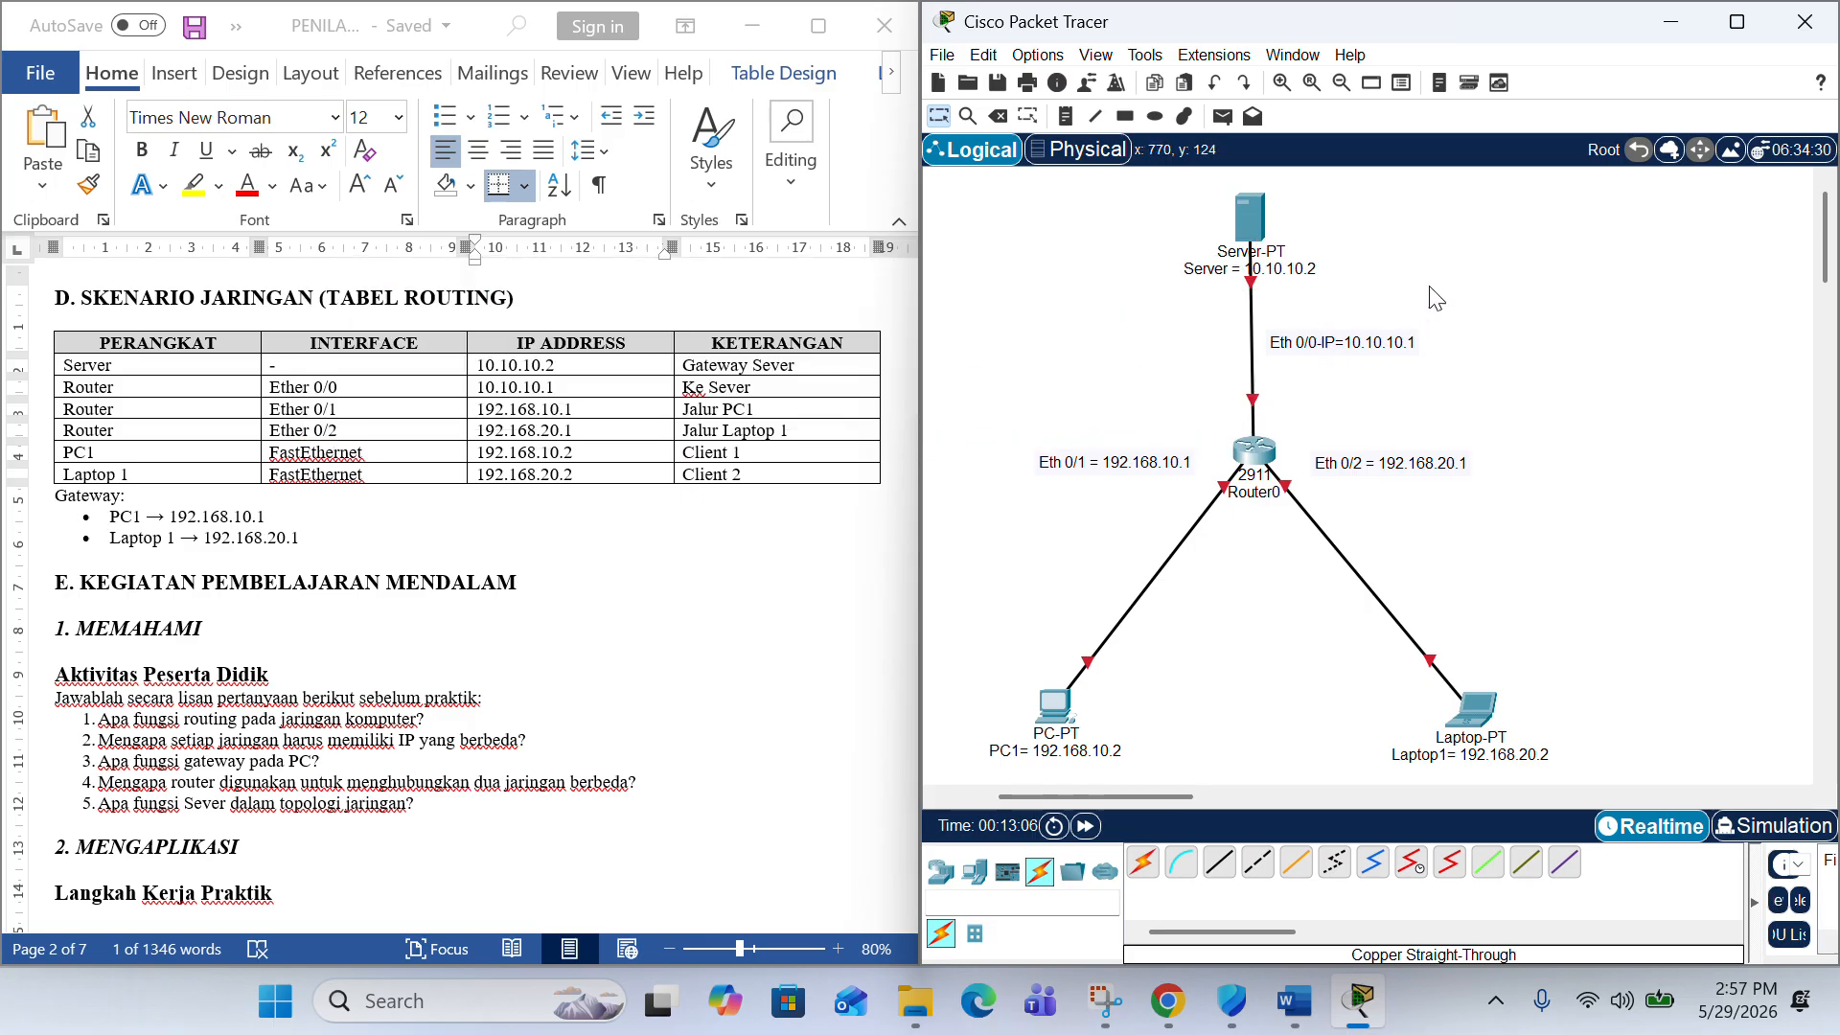
# - Open the server's IP Configuration and place its window so the topology's address labels remain readable
pyautogui.click(1253, 220)
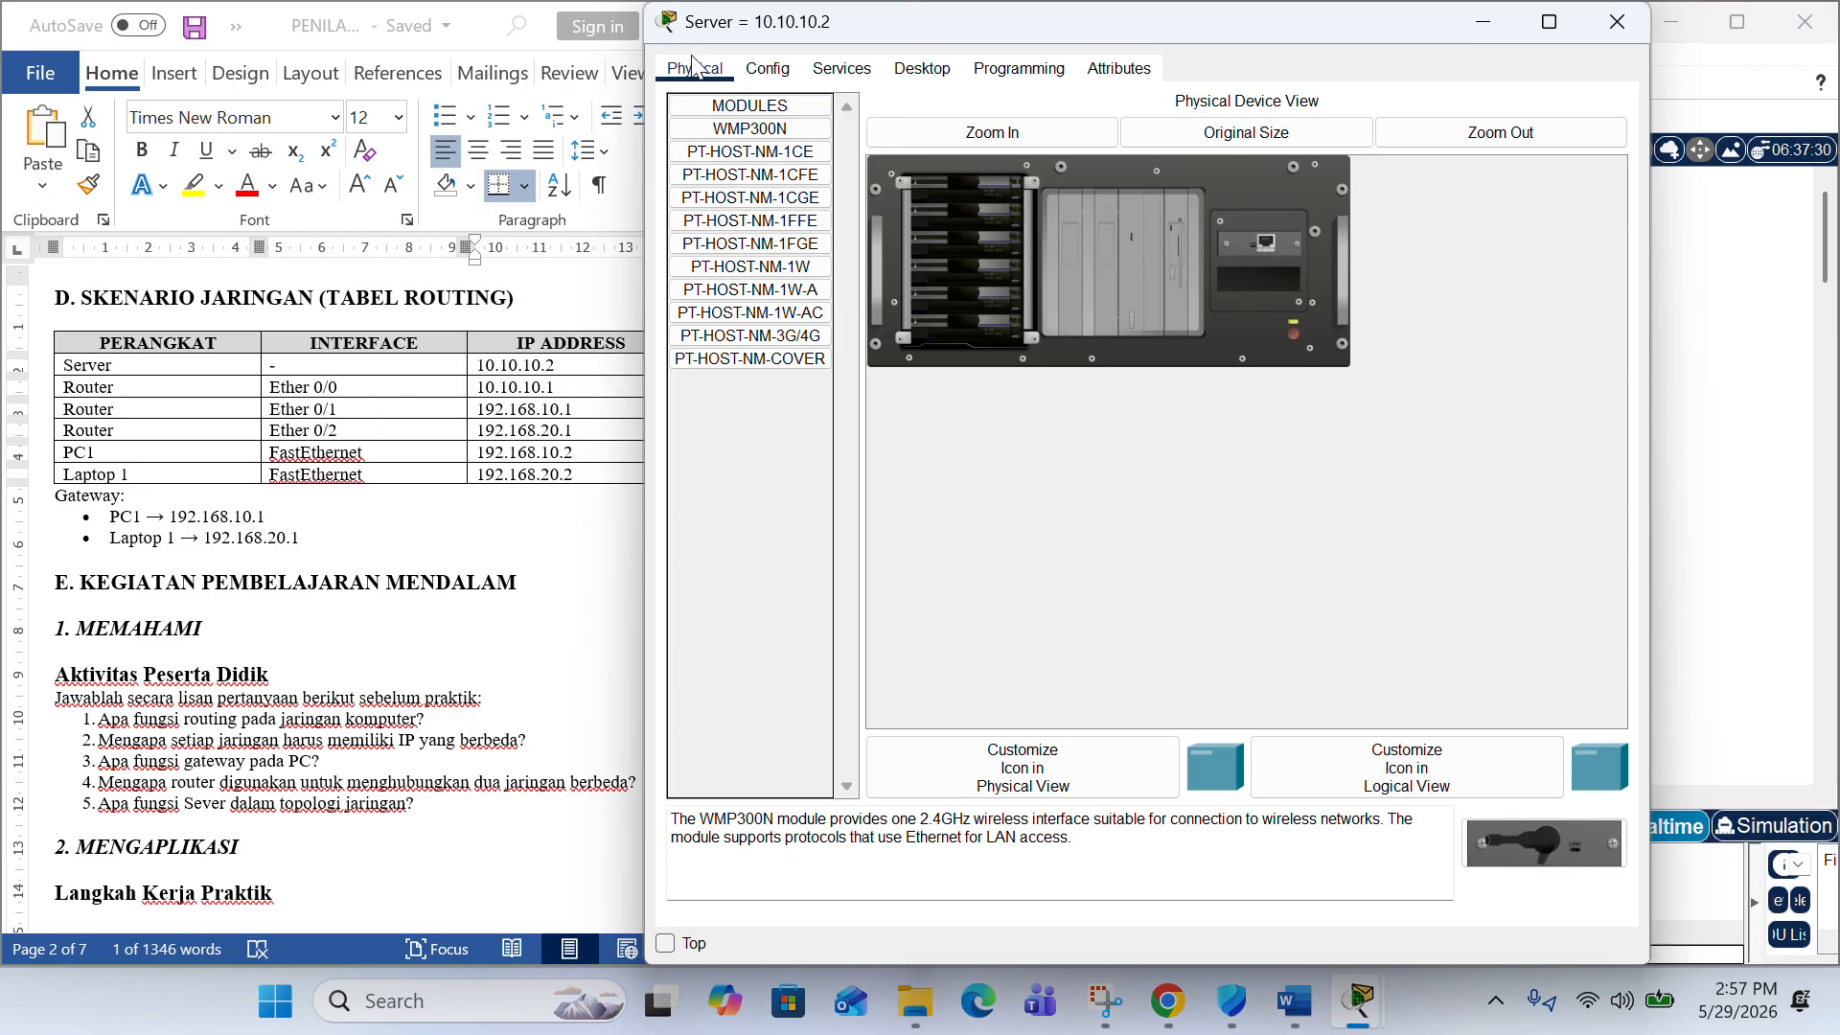
pyautogui.click(1617, 21)
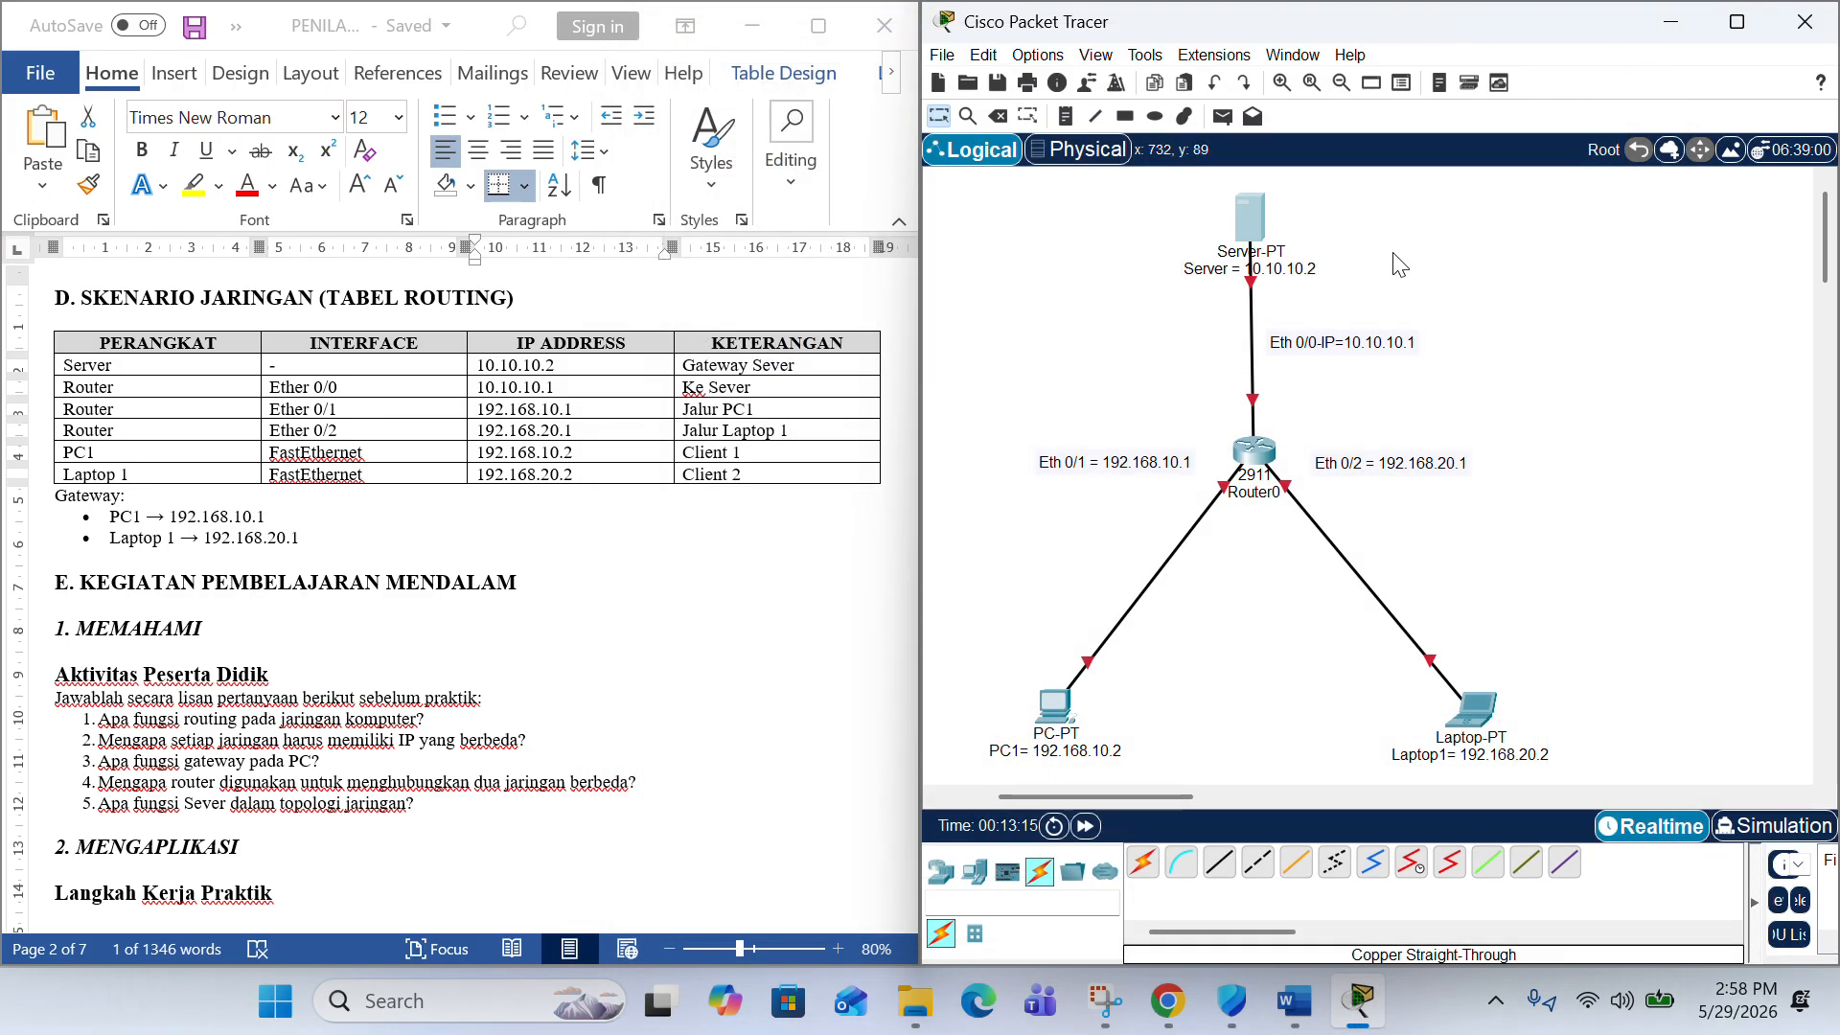
pyautogui.click(1254, 222)
pyautogui.moveTo(1293, 27); pyautogui.dragTo(1113, 515)
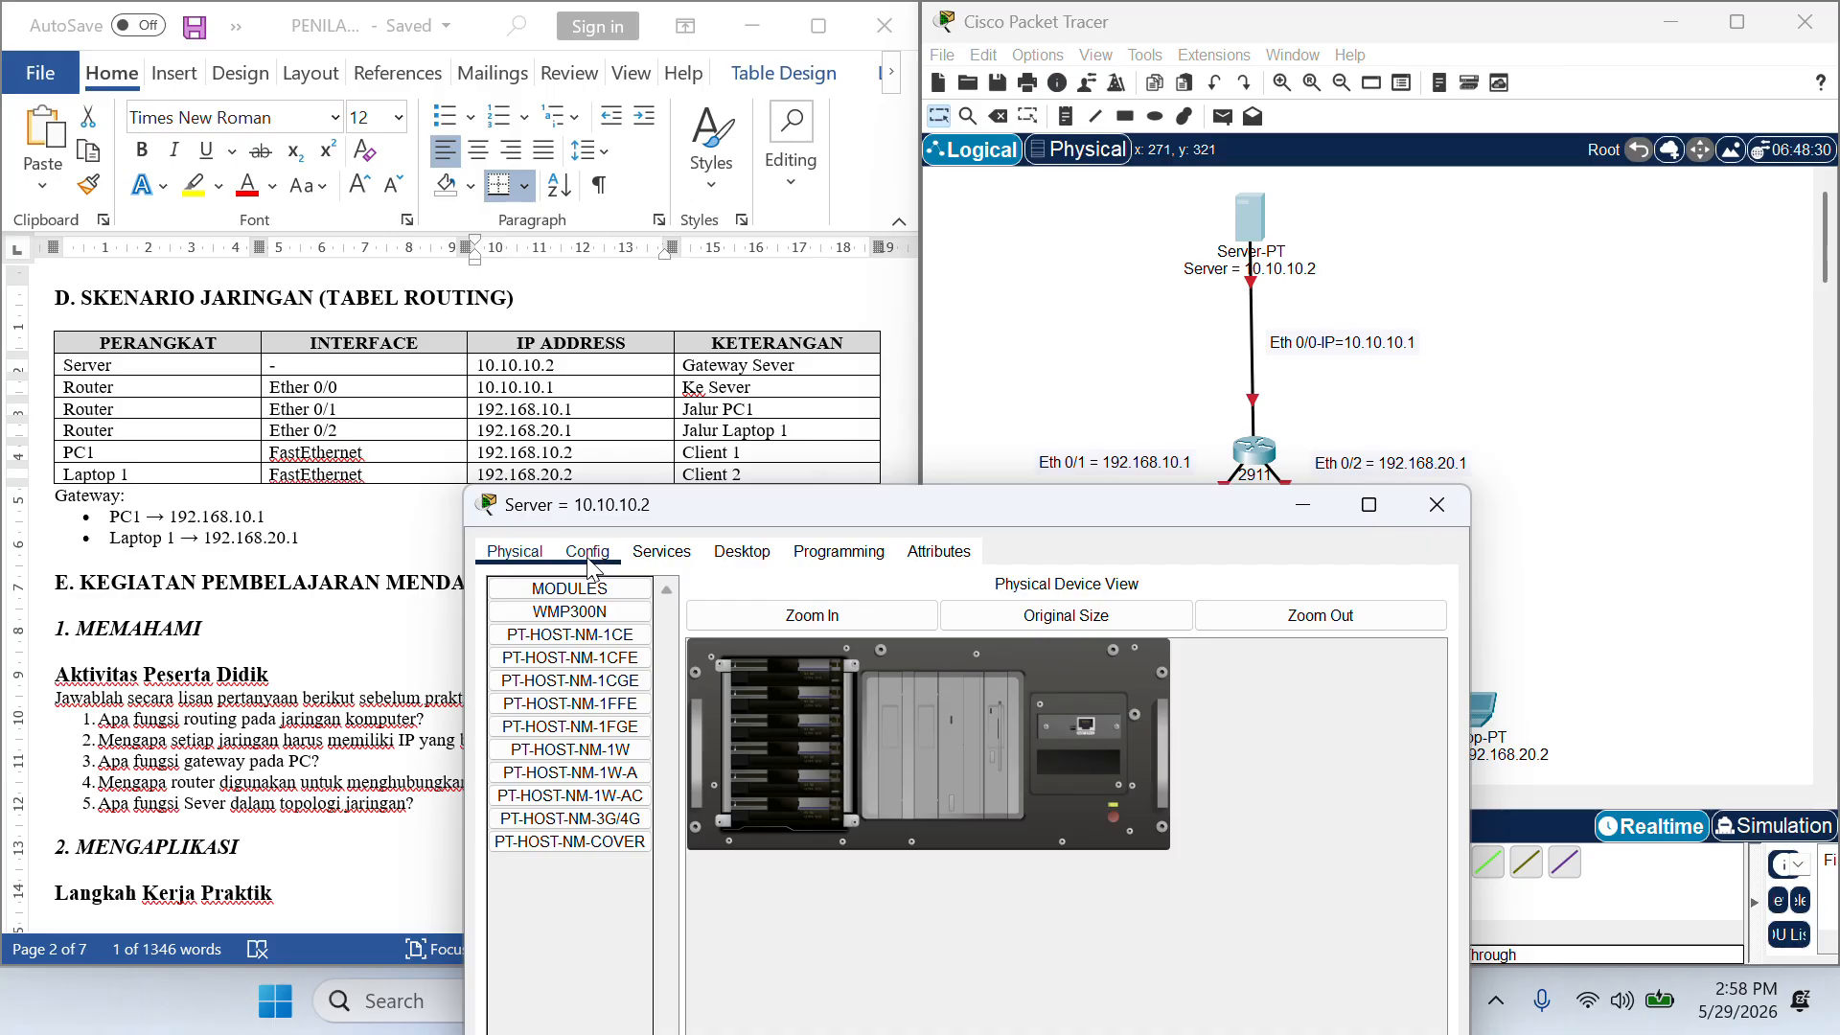
pyautogui.click(501, 554)
pyautogui.click(588, 554)
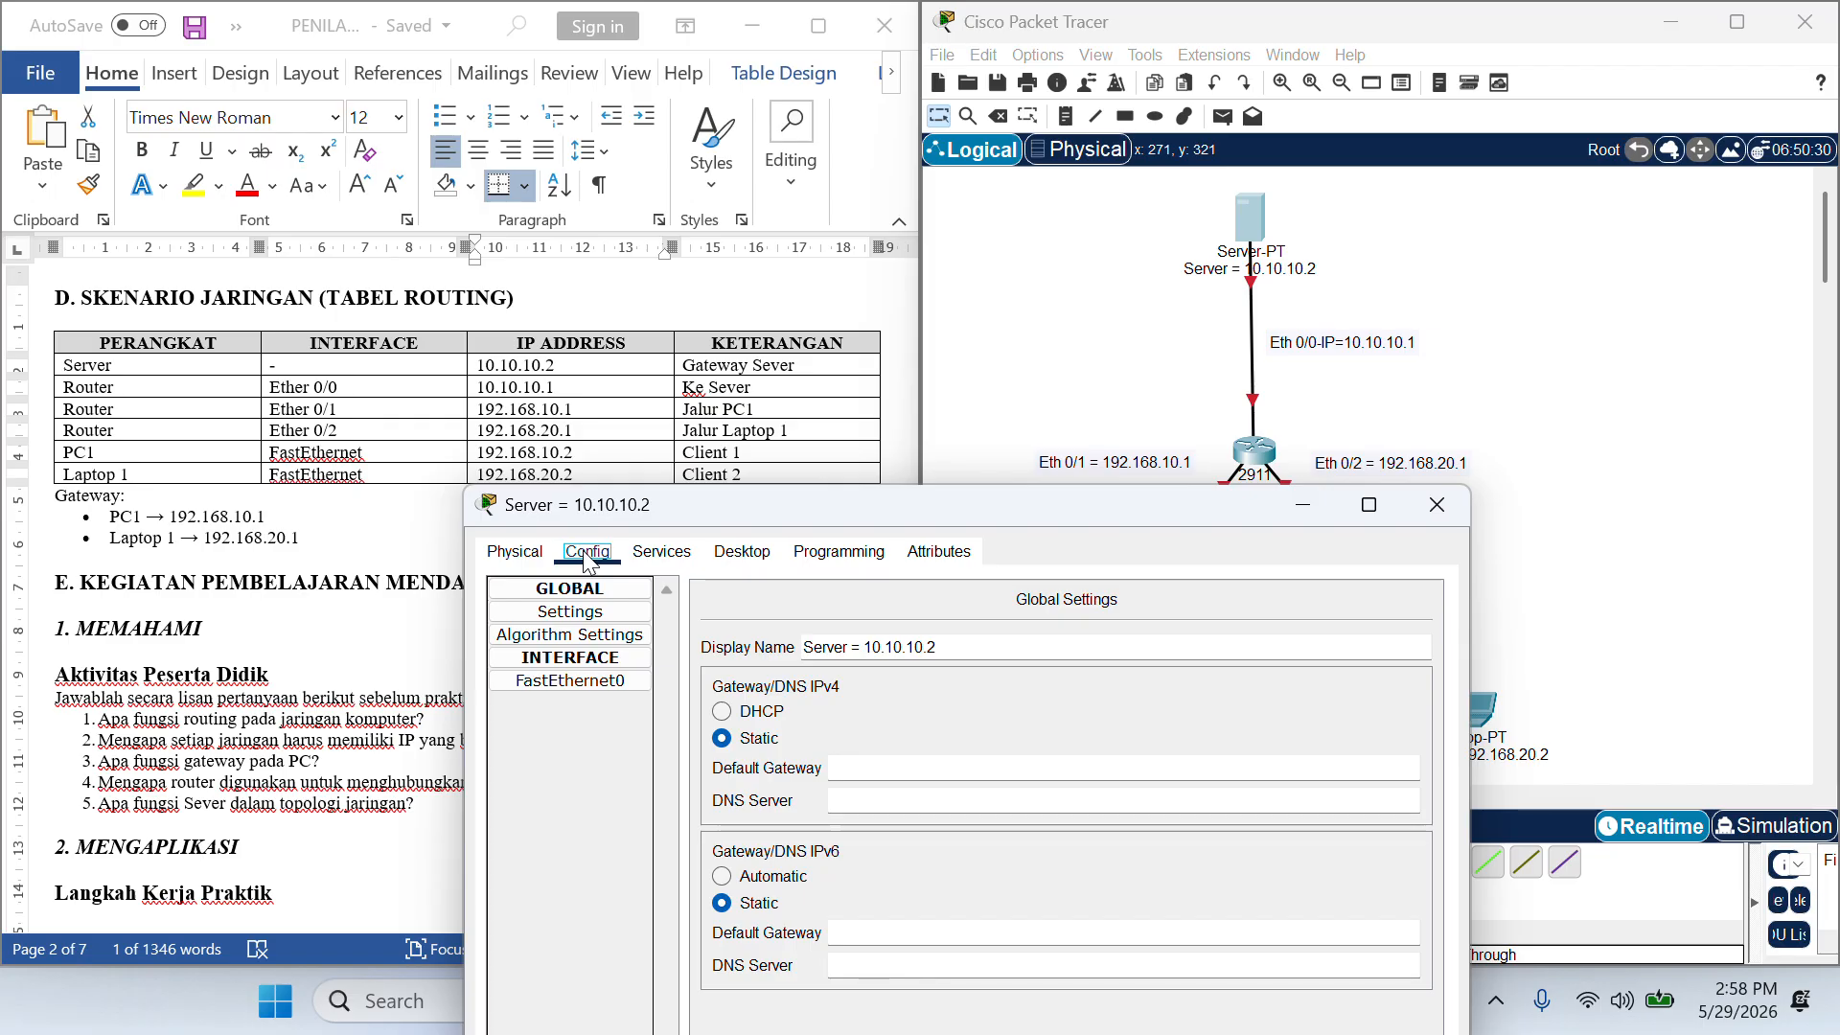
pyautogui.click(739, 560)
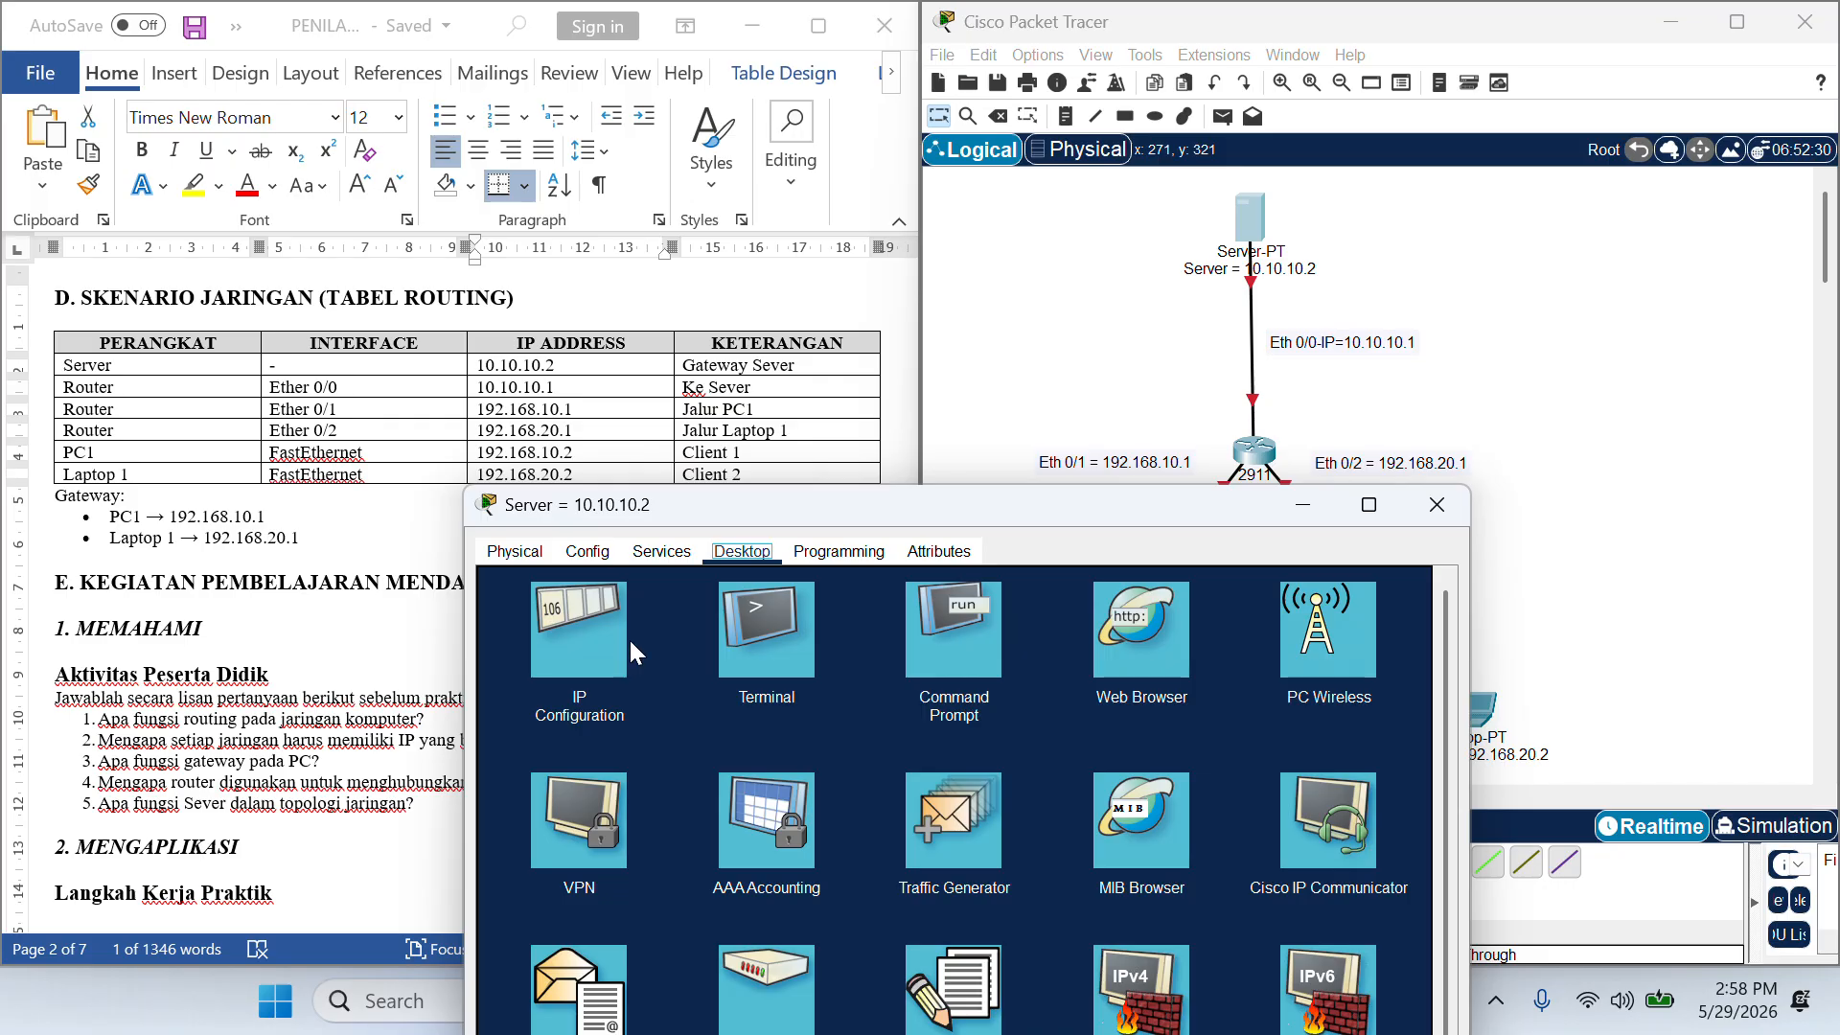
pyautogui.click(559, 646)
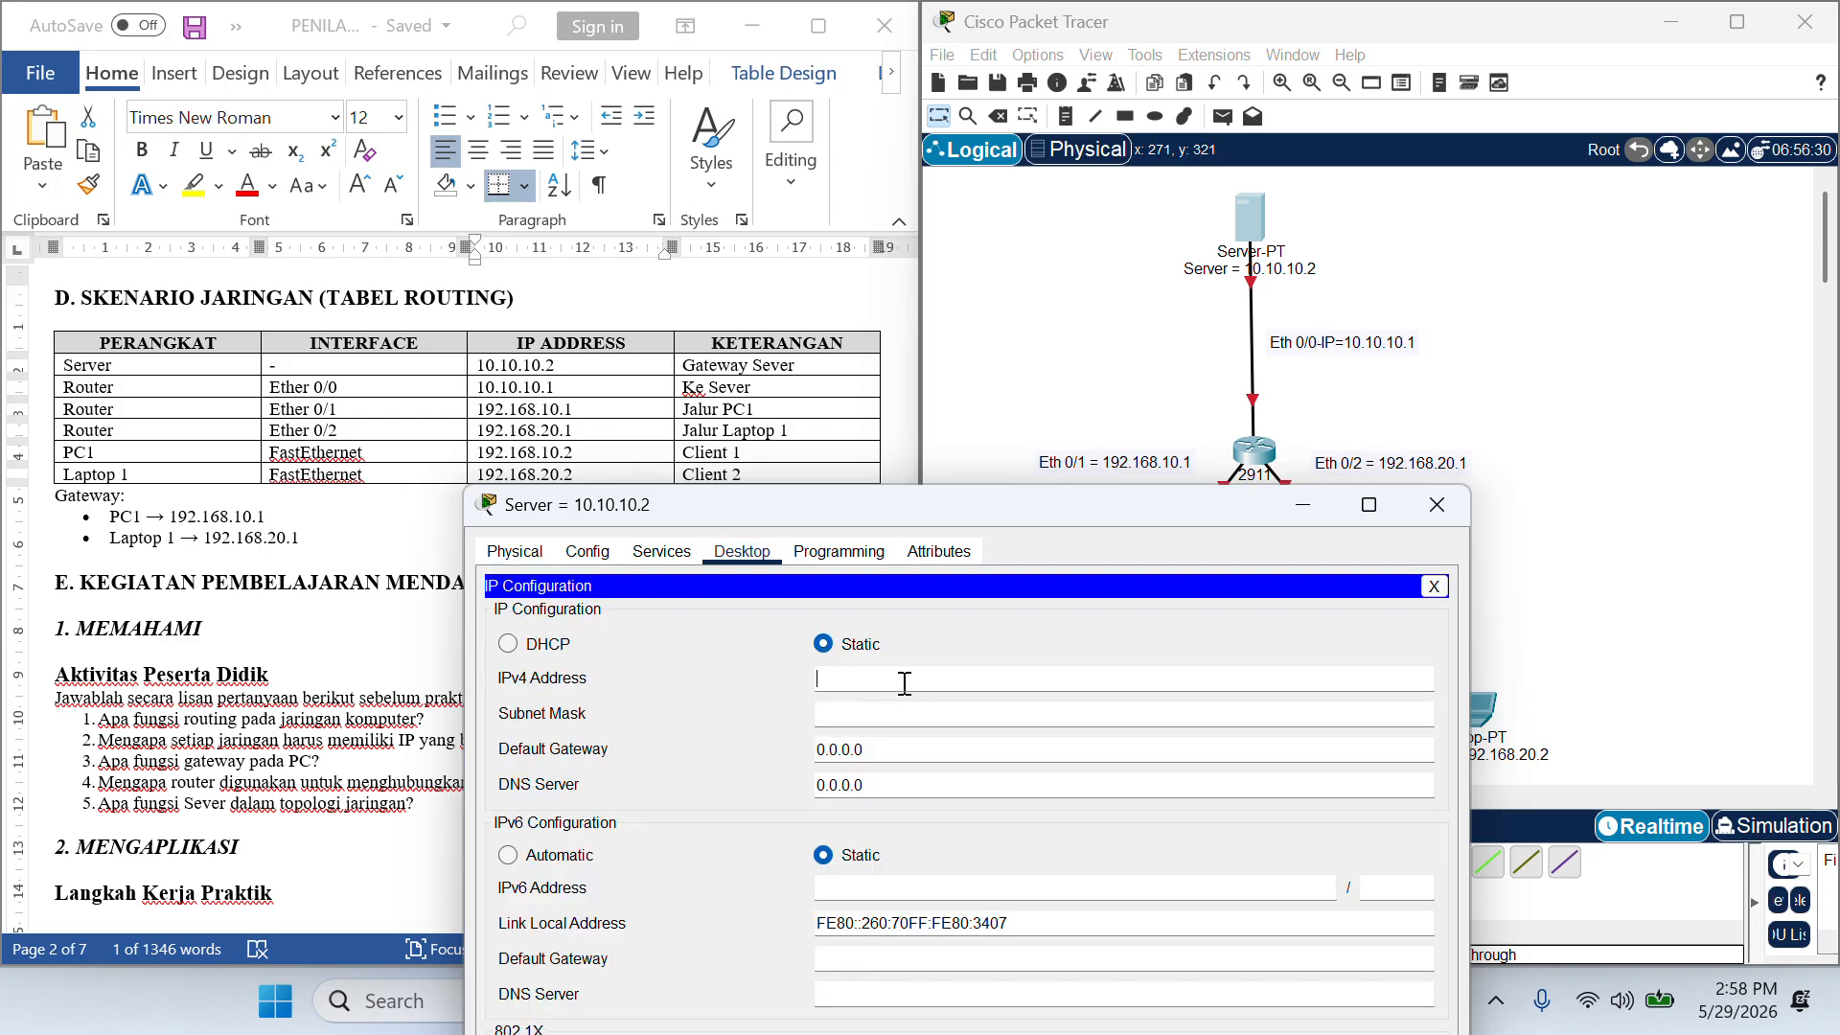
# - Set the server's static IPv4 address to 10.10.10.2 with subnet mask 255.0.0.0, and close its configuration
pyautogui.click(904, 683)
pyautogui.write('192.168.10.1')
pyautogui.click(869, 676)
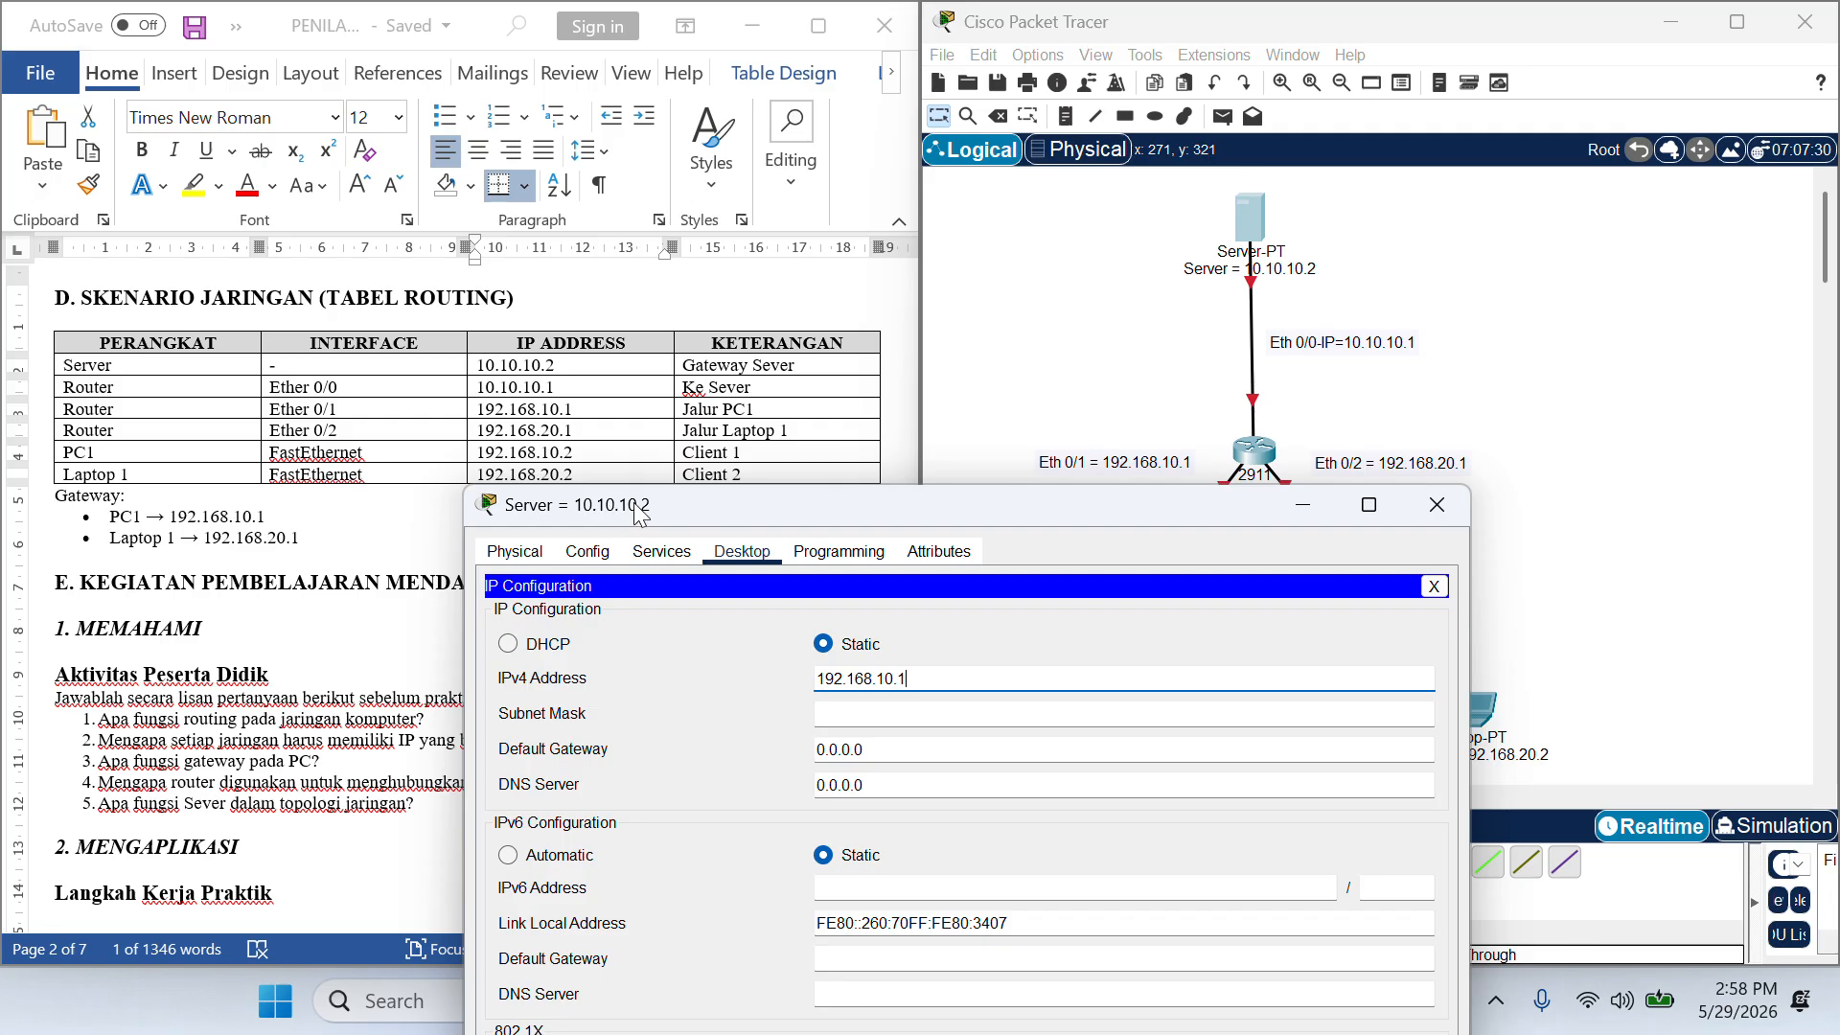
pyautogui.press('BackSpace')
pyautogui.press('BackSpace')
pyautogui.press('BackSpace')
pyautogui.press('BackSpace')
pyautogui.press('BackSpace')
pyautogui.press('BackSpace')
pyautogui.press('BackSpace')
pyautogui.press('BackSpace')
pyautogui.press('BackSpace')
pyautogui.write('10.10.10.2')
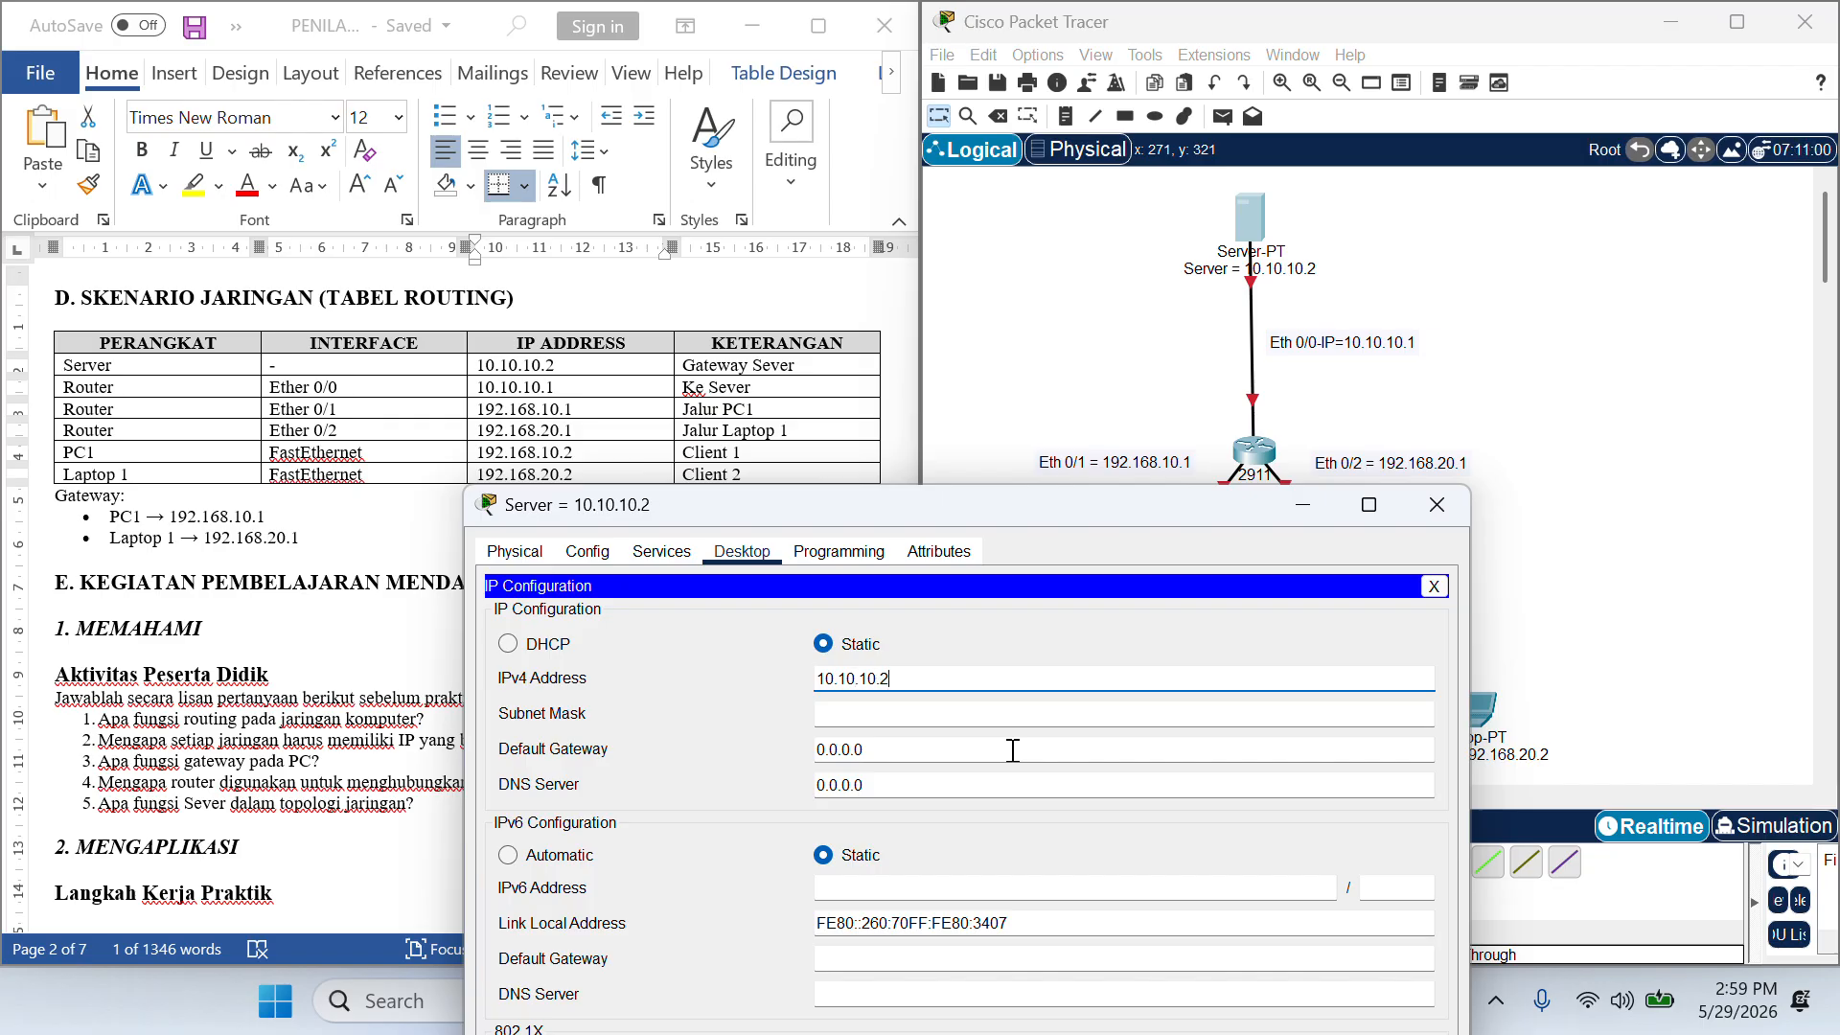
pyautogui.click(912, 718)
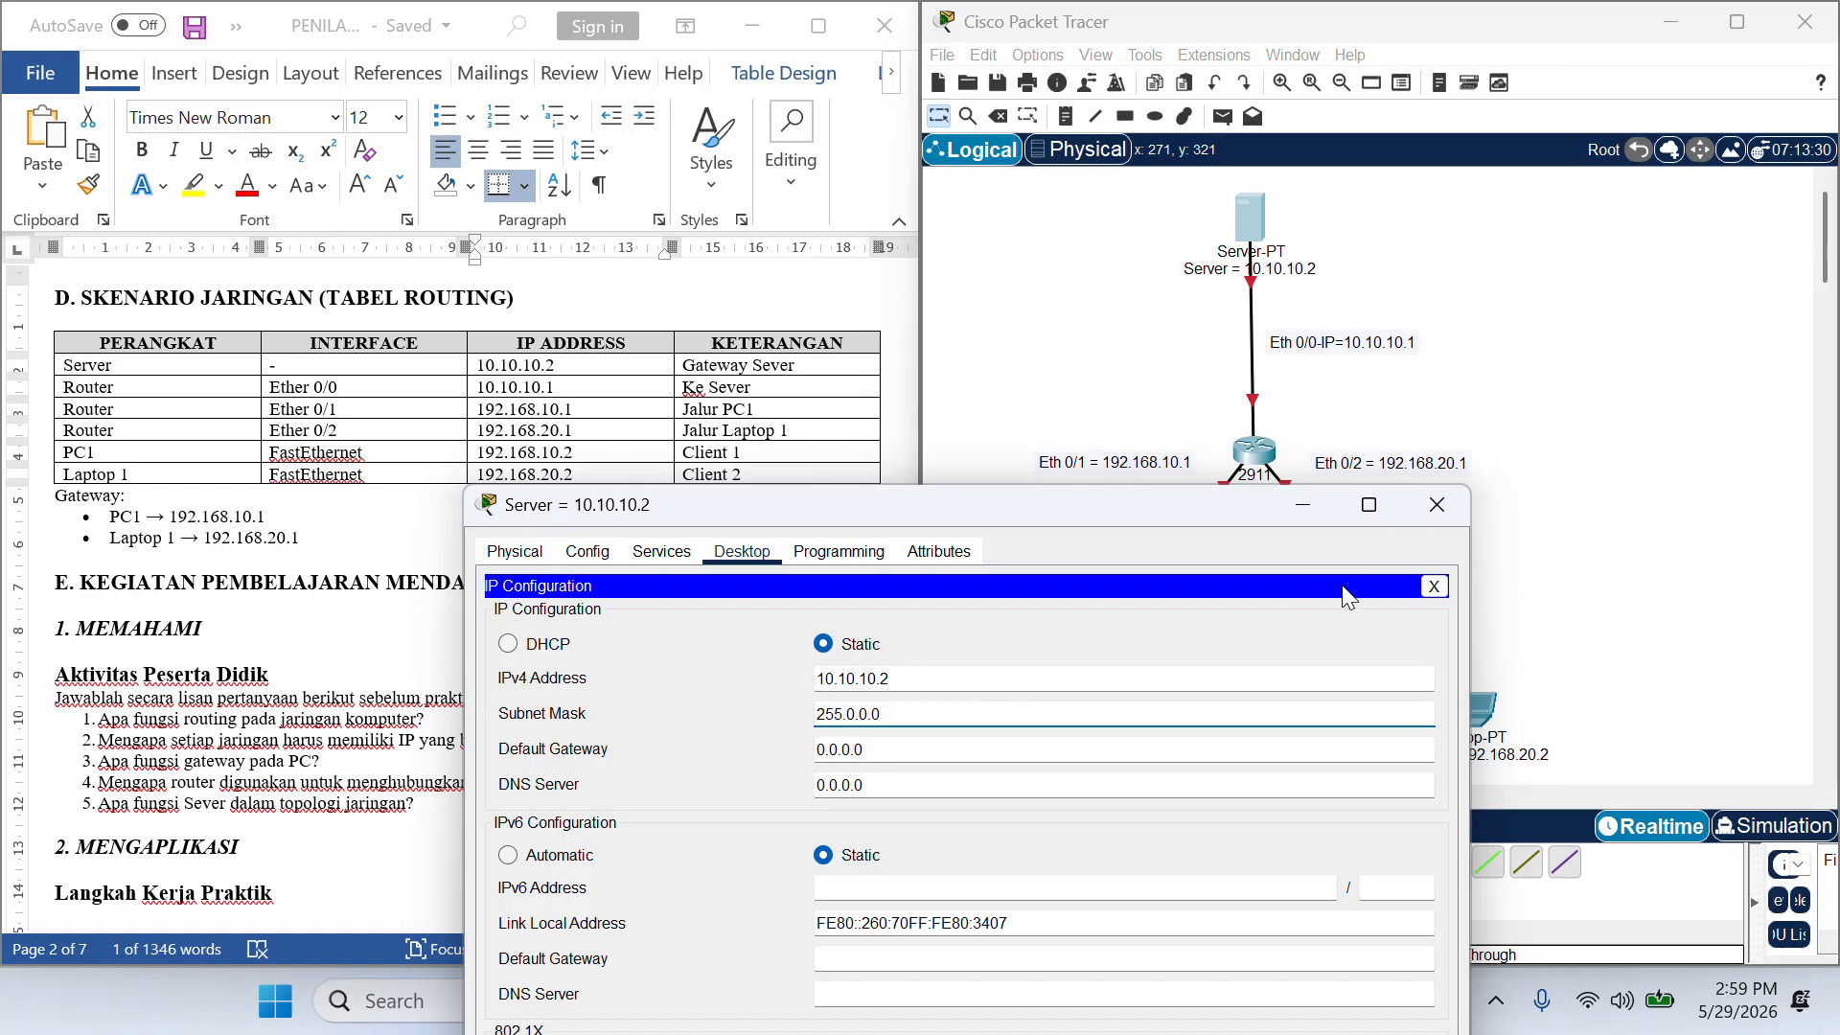
pyautogui.click(1445, 514)
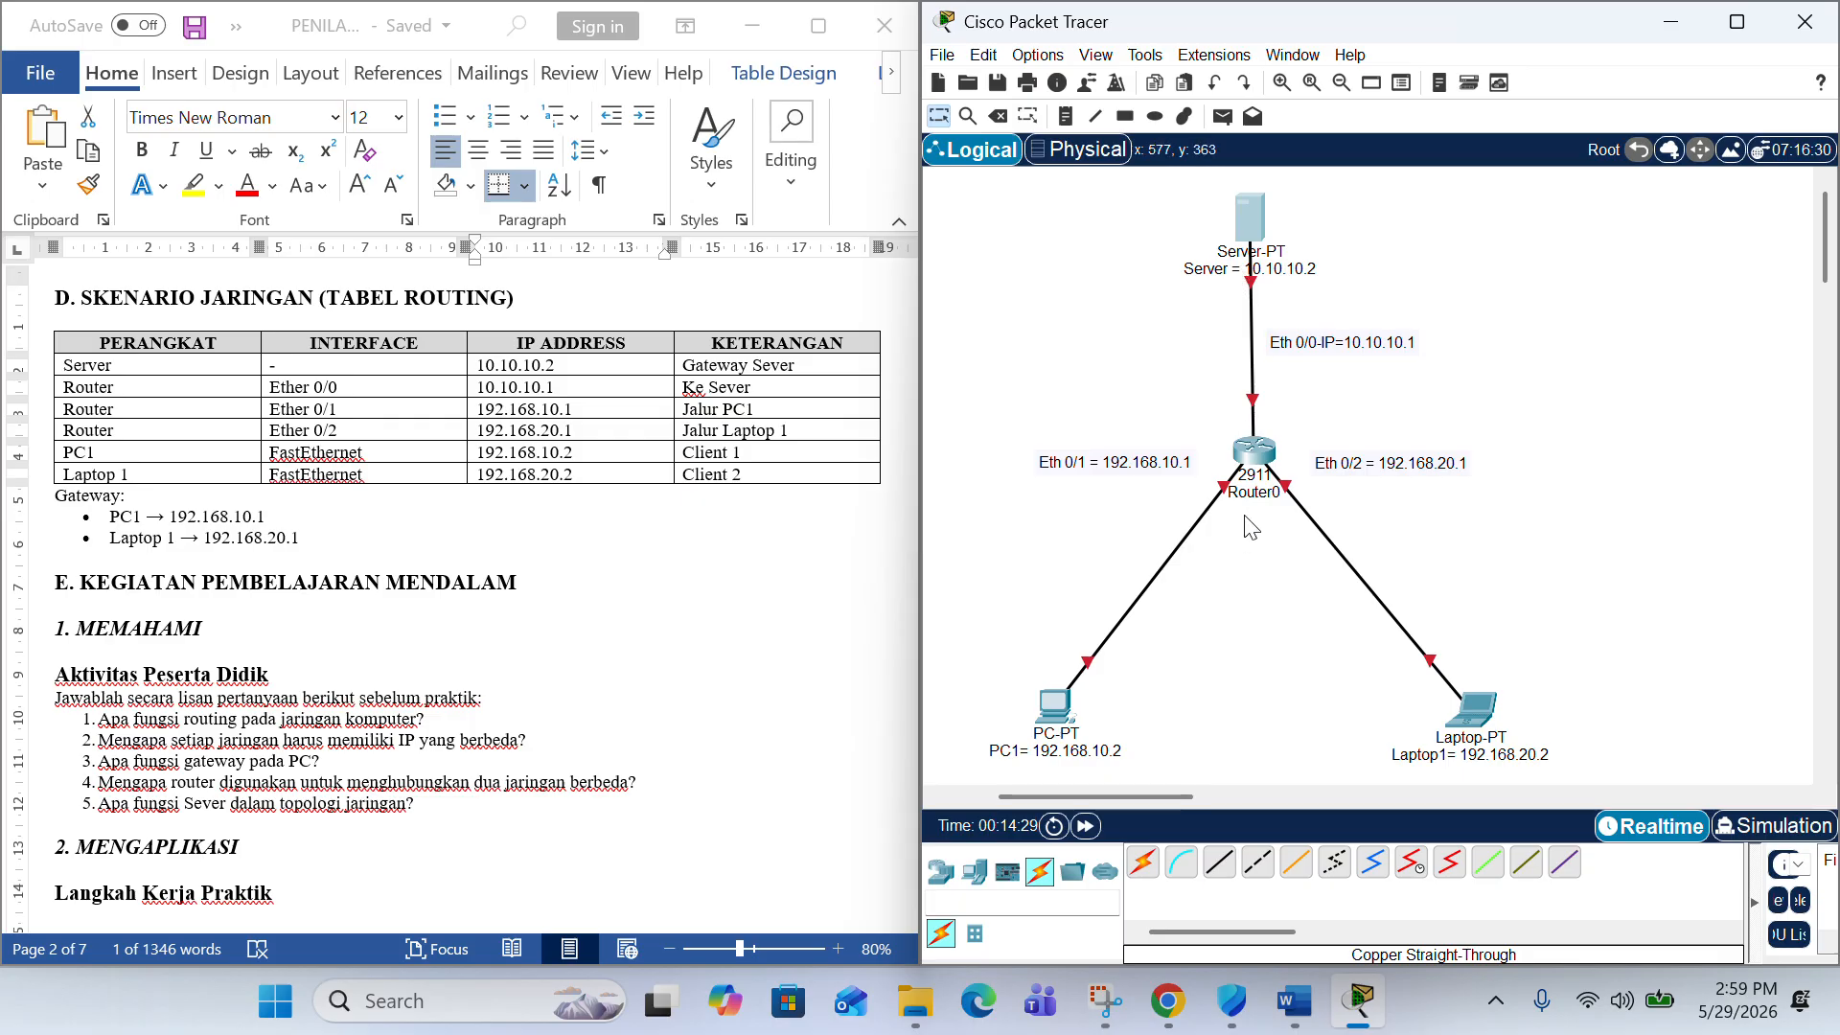
# - Open the router's GigabitEthernet0/0 interface settings and place the window so the topology's address labels remain readable
pyautogui.moveTo(1254, 463)
pyautogui.click(1259, 452)
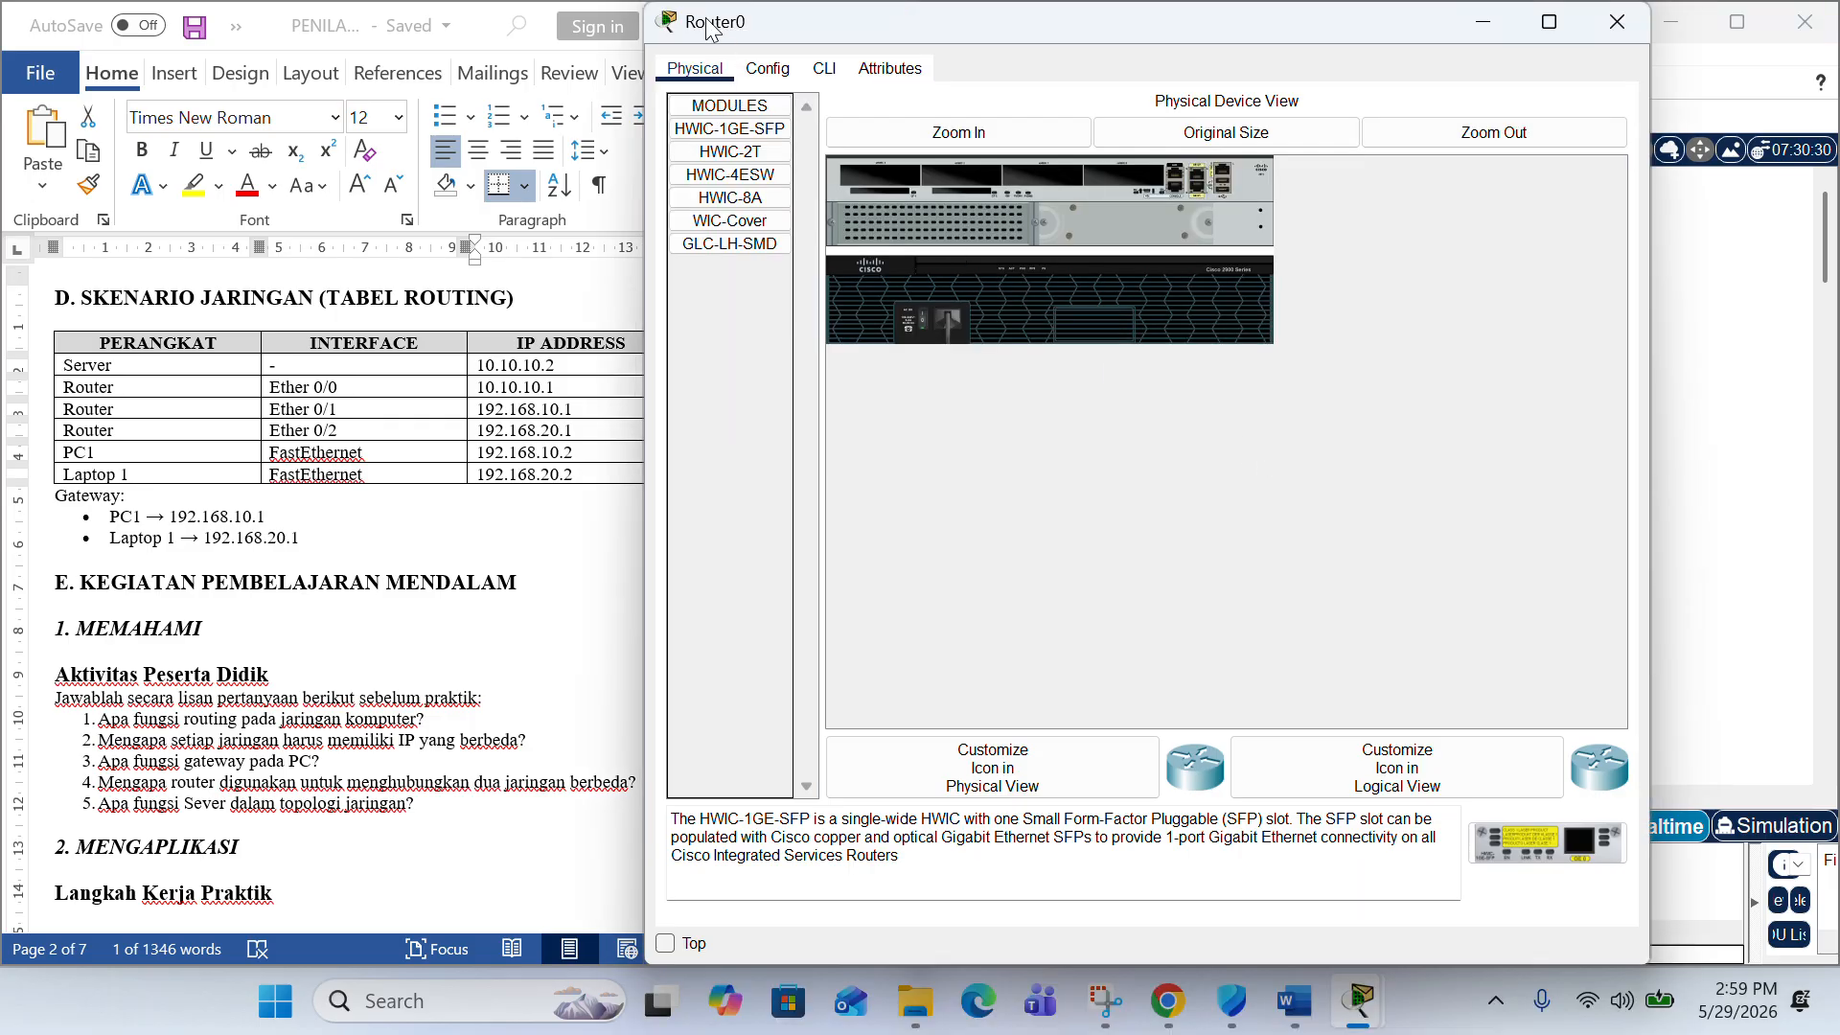
pyautogui.moveTo(703, 30); pyautogui.dragTo(631, 103)
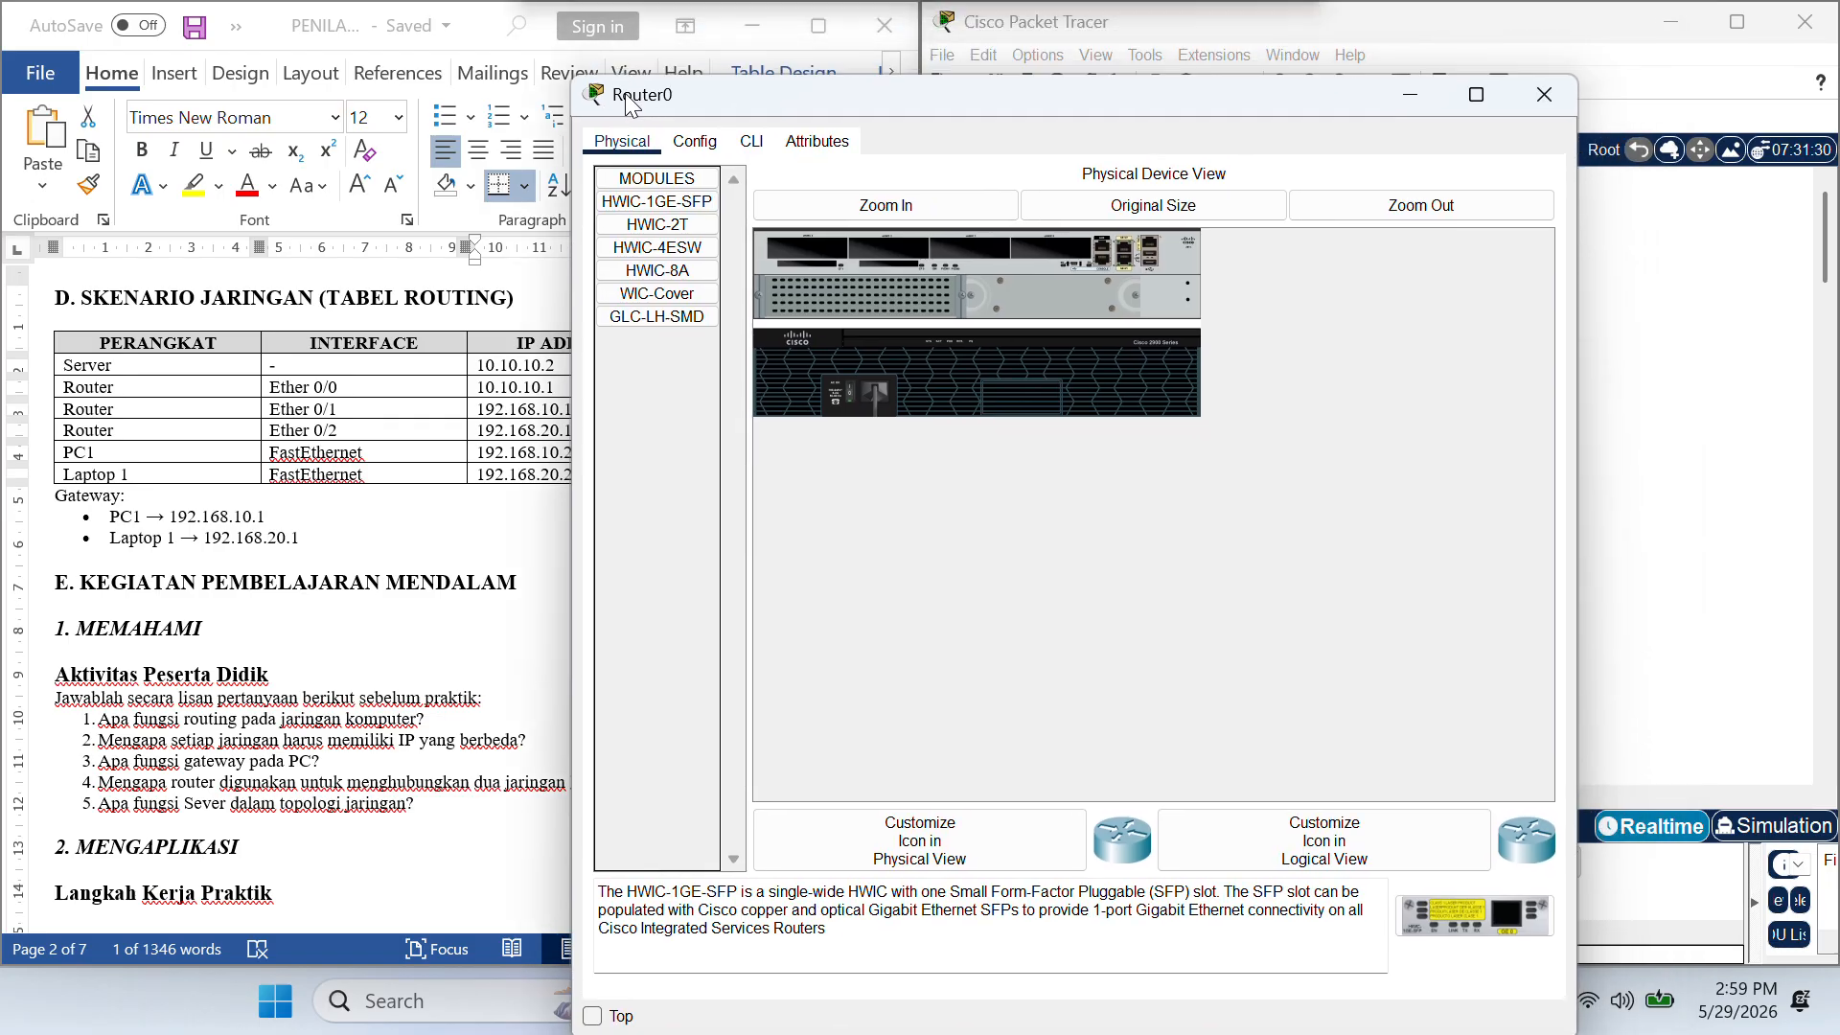
pyautogui.click(695, 141)
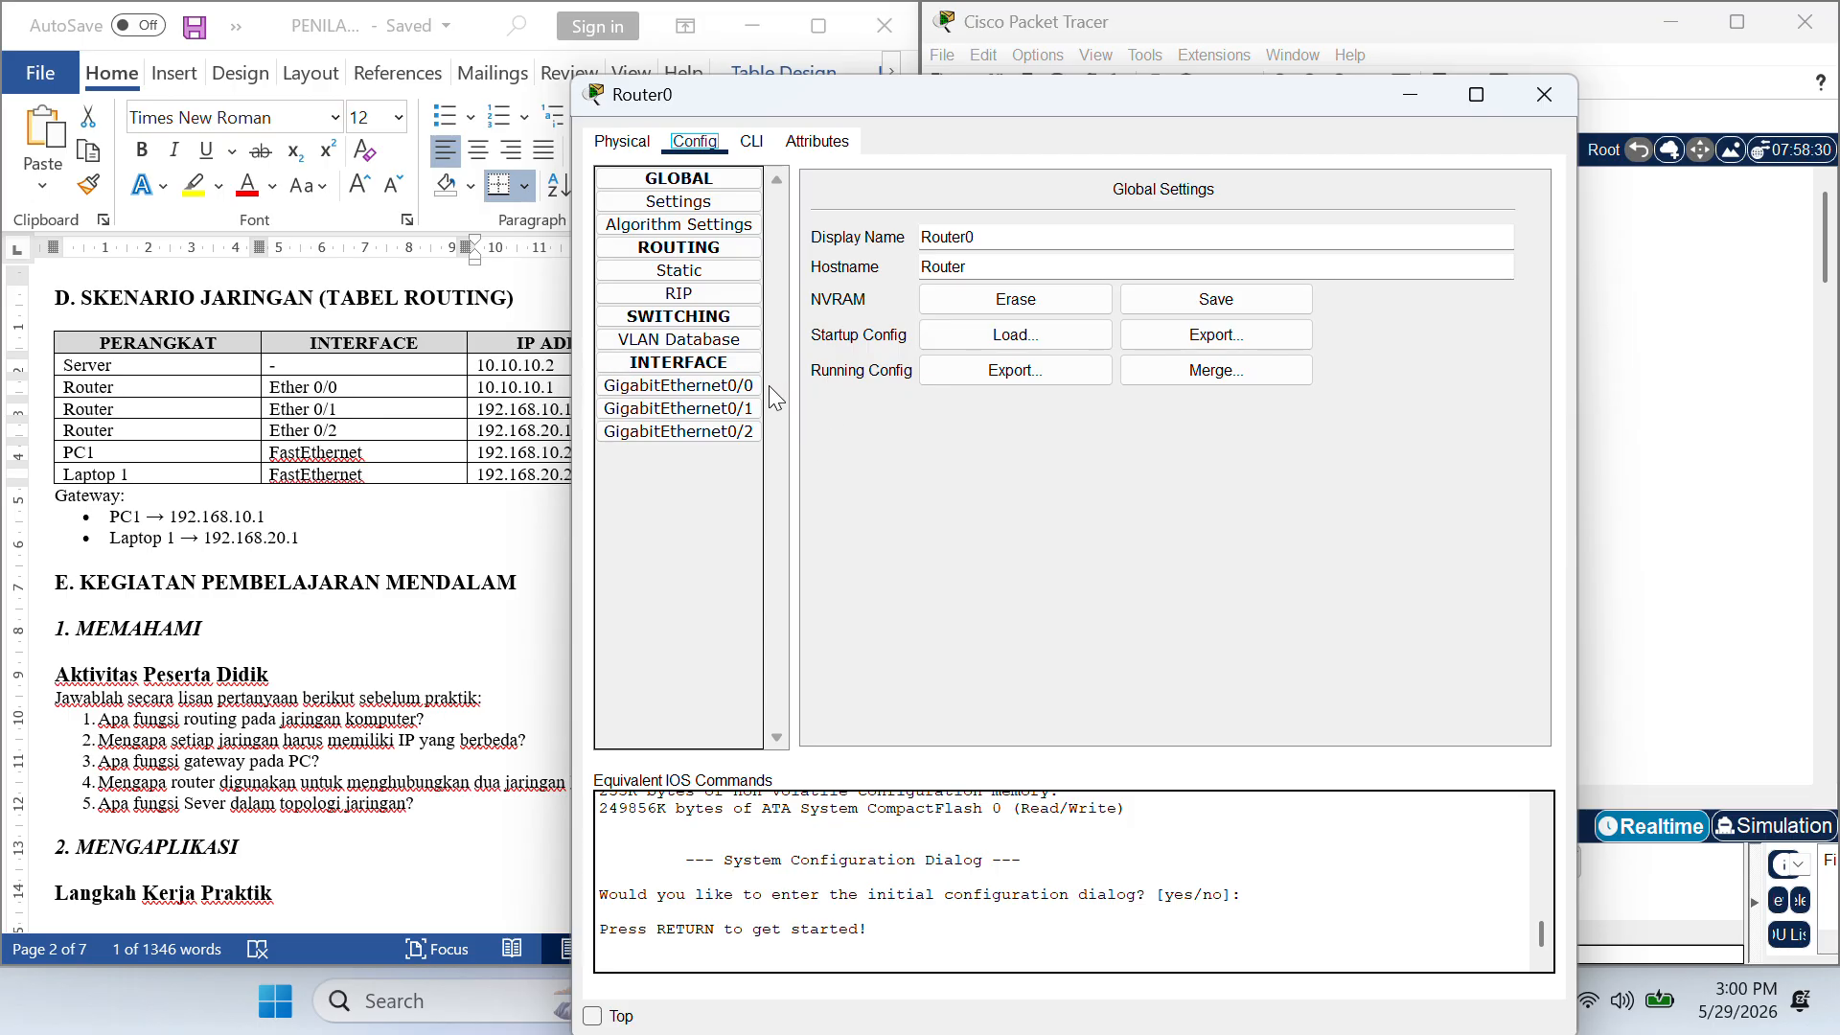
pyautogui.click(717, 391)
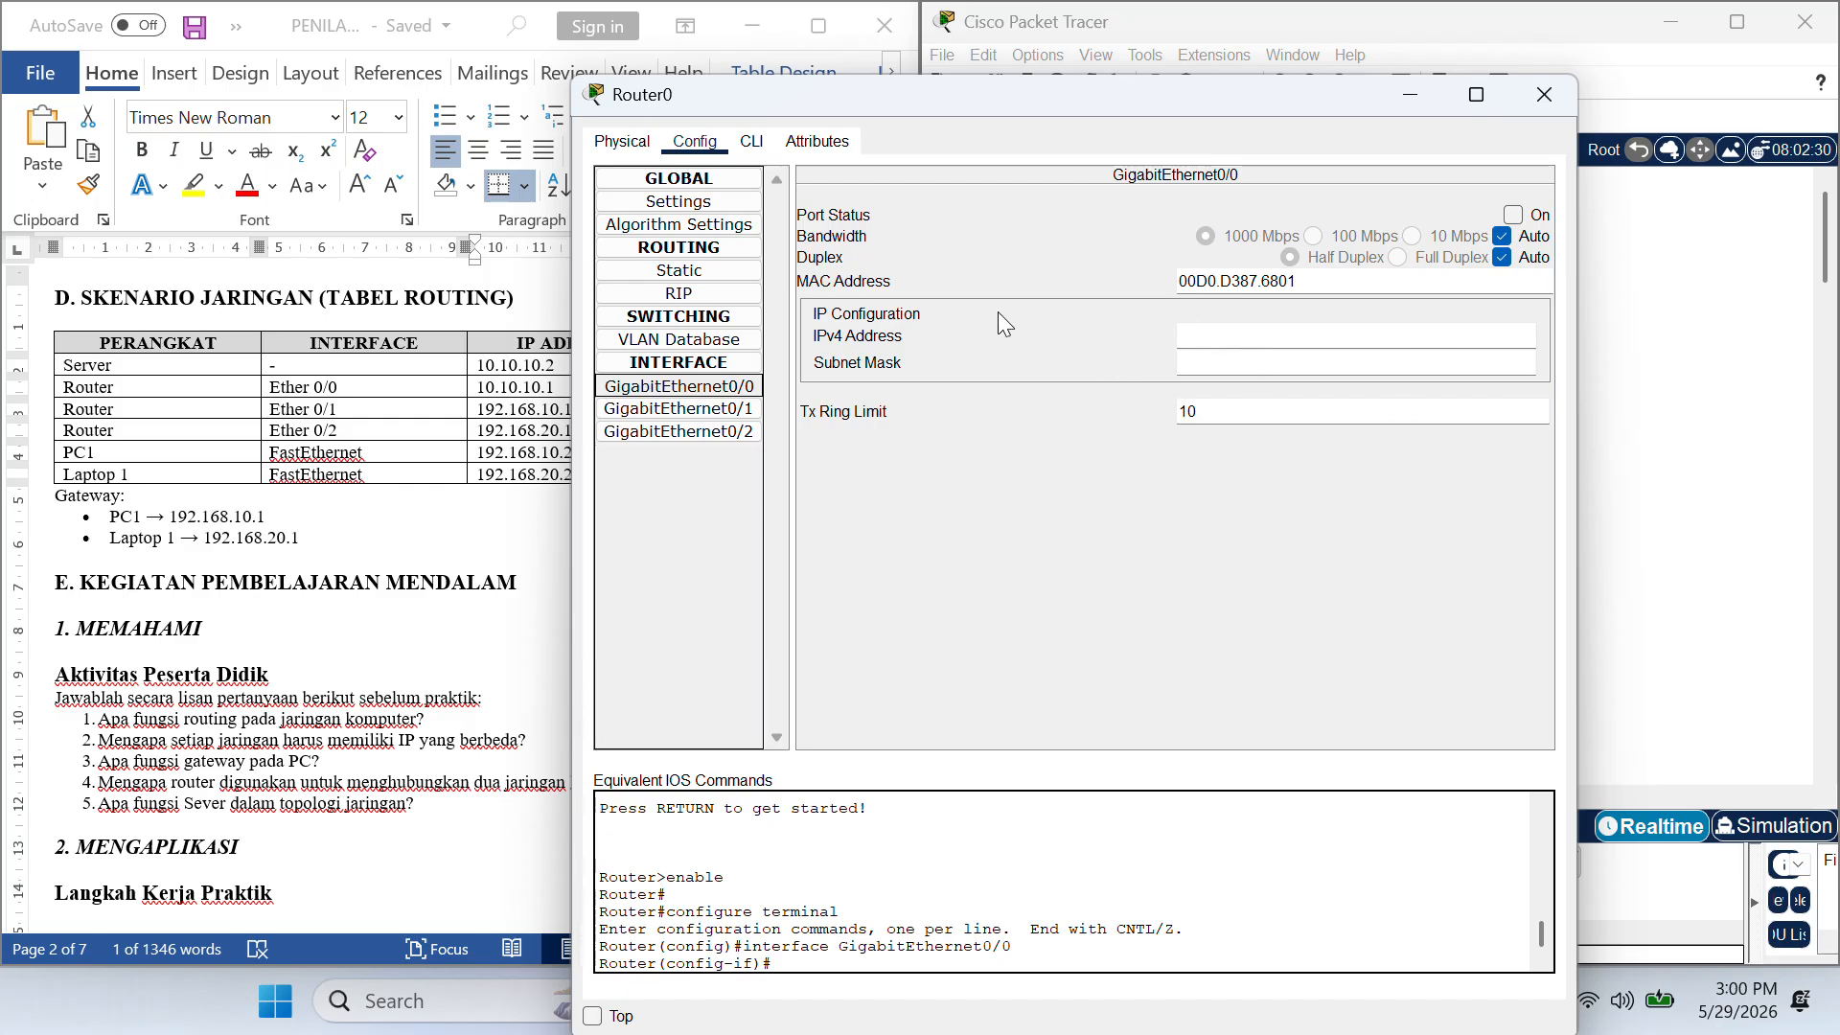
pyautogui.click(1220, 340)
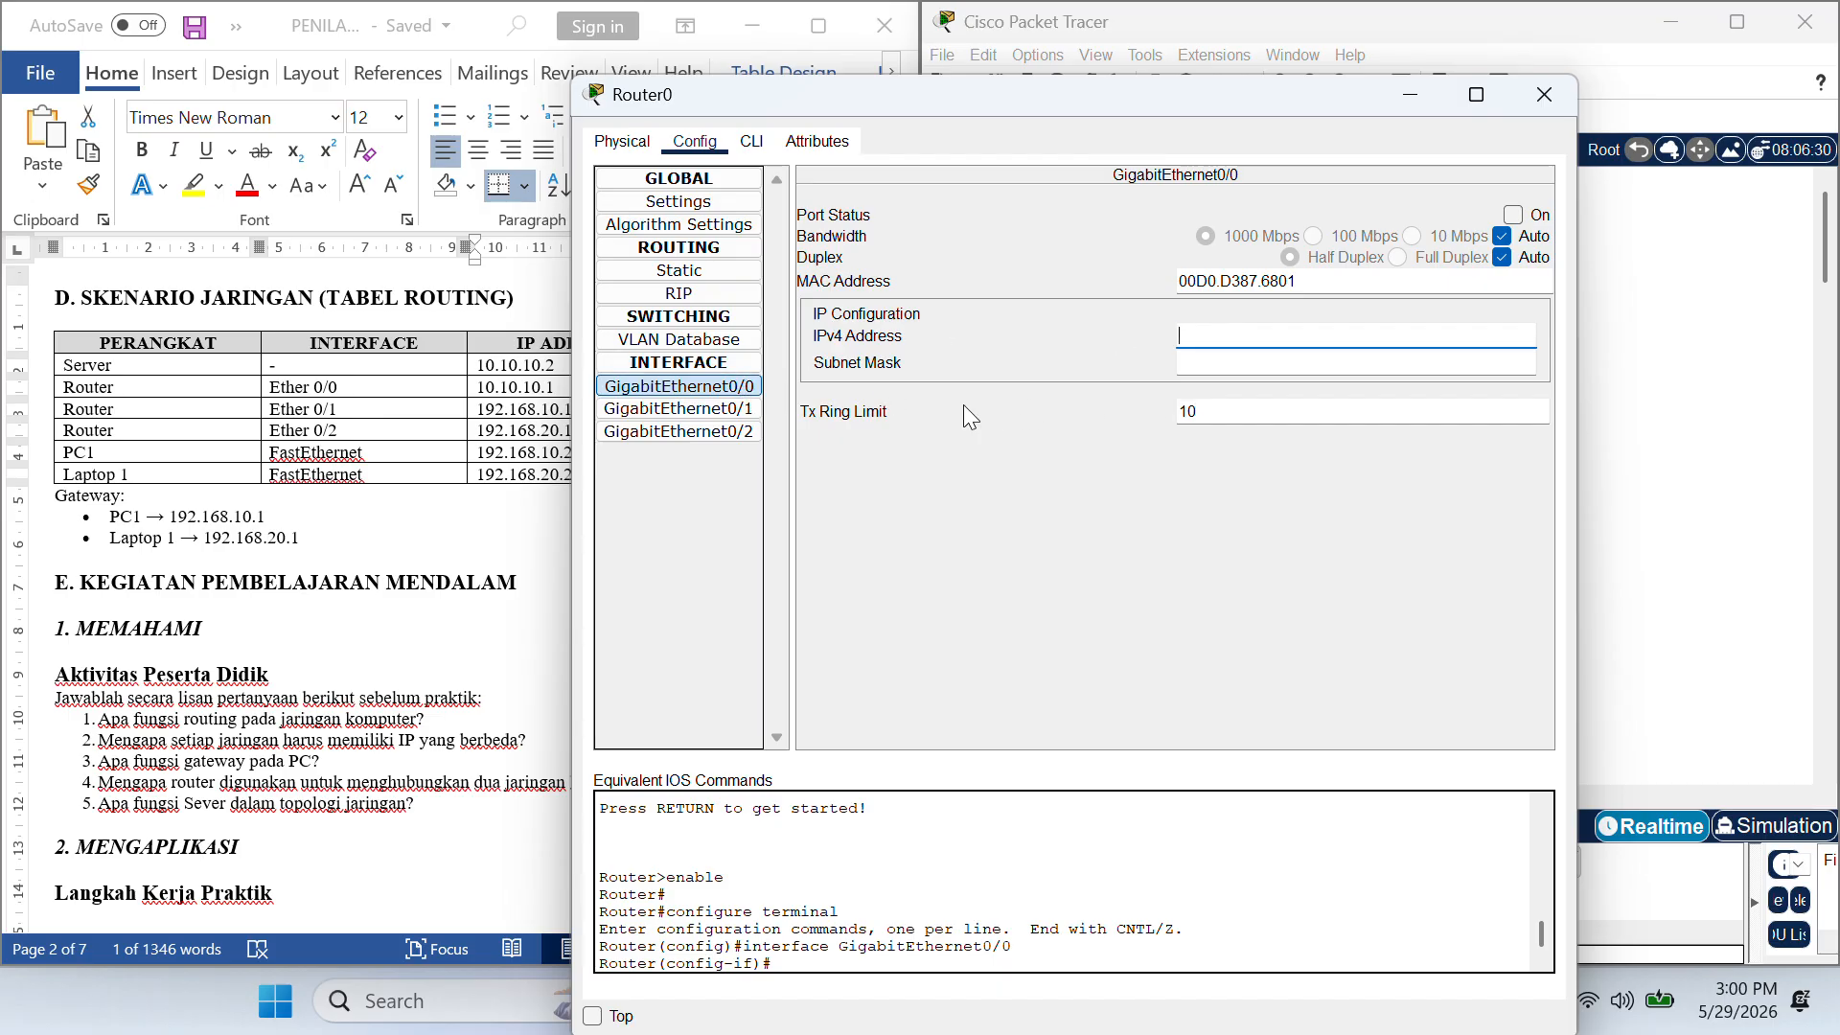
pyautogui.moveTo(1135, 101); pyautogui.dragTo(1167, 540)
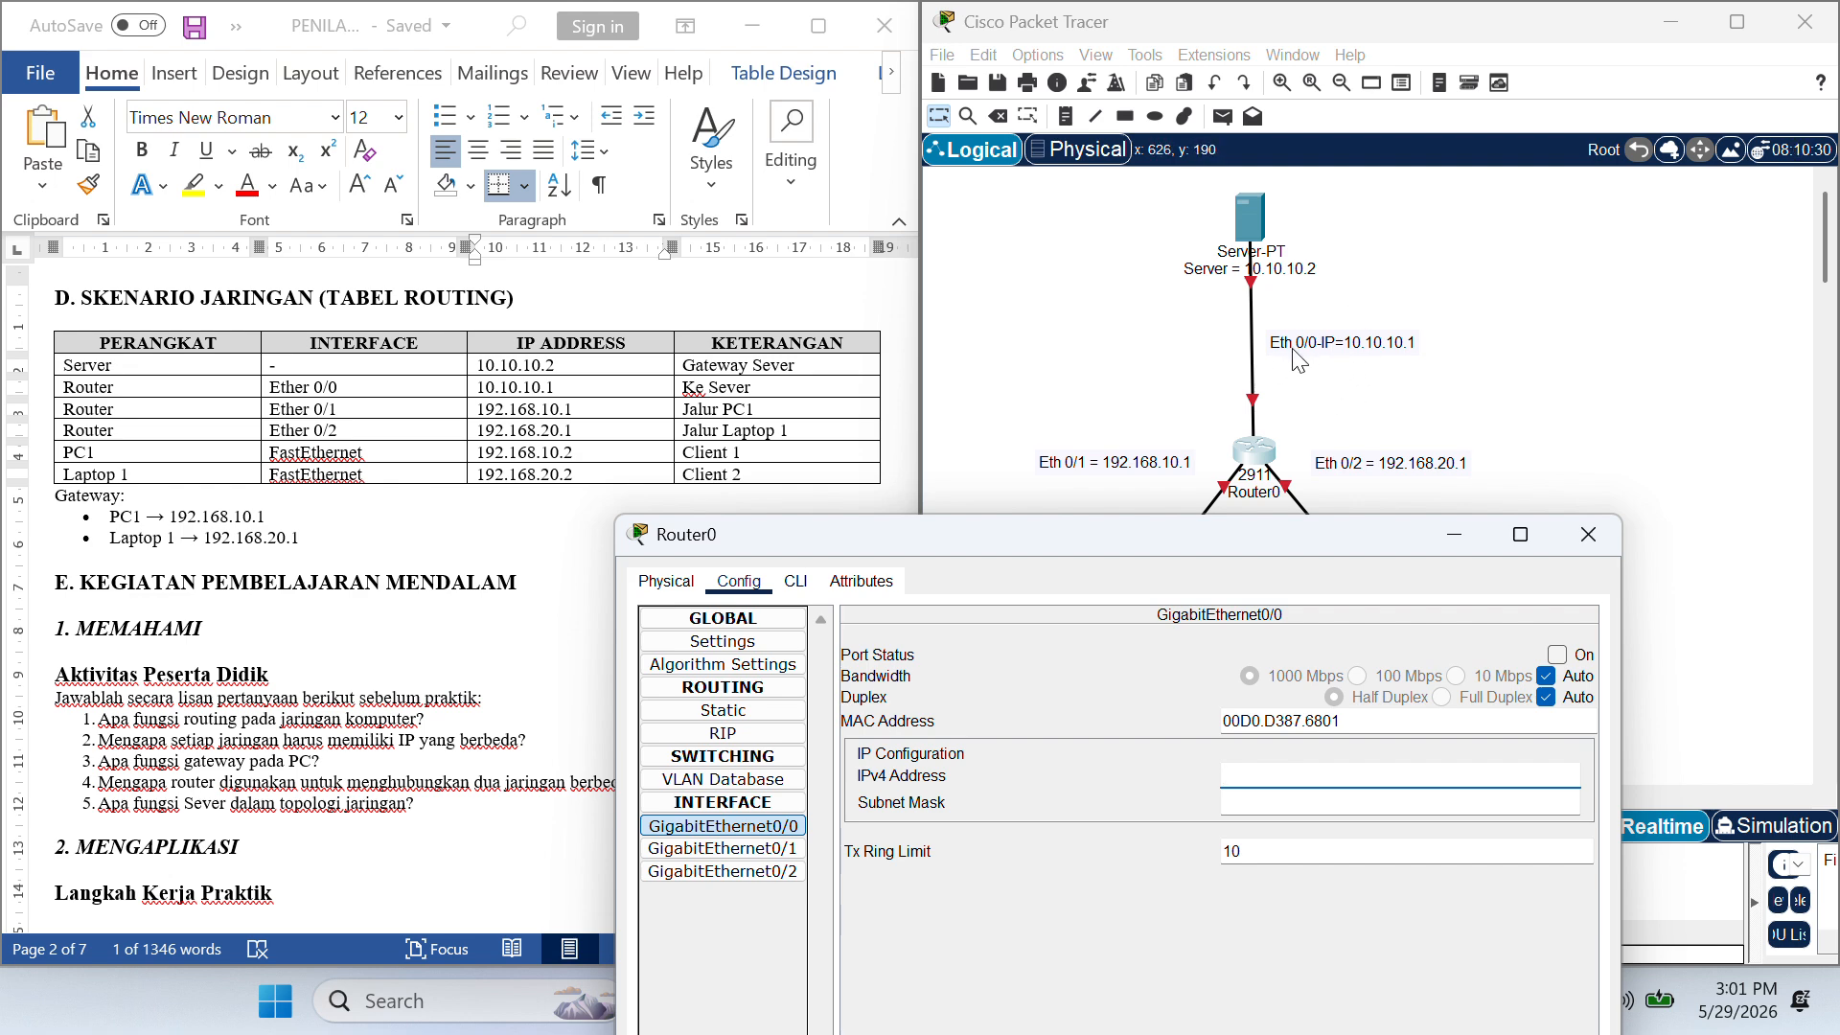
# - Set the router's GigabitEthernet0/0 to IPv4 address 10.10.10.1 with subnet mask 255.0.0.0, turn the port on, and close the router's configuration
pyautogui.click(704, 832)
pyautogui.click(765, 827)
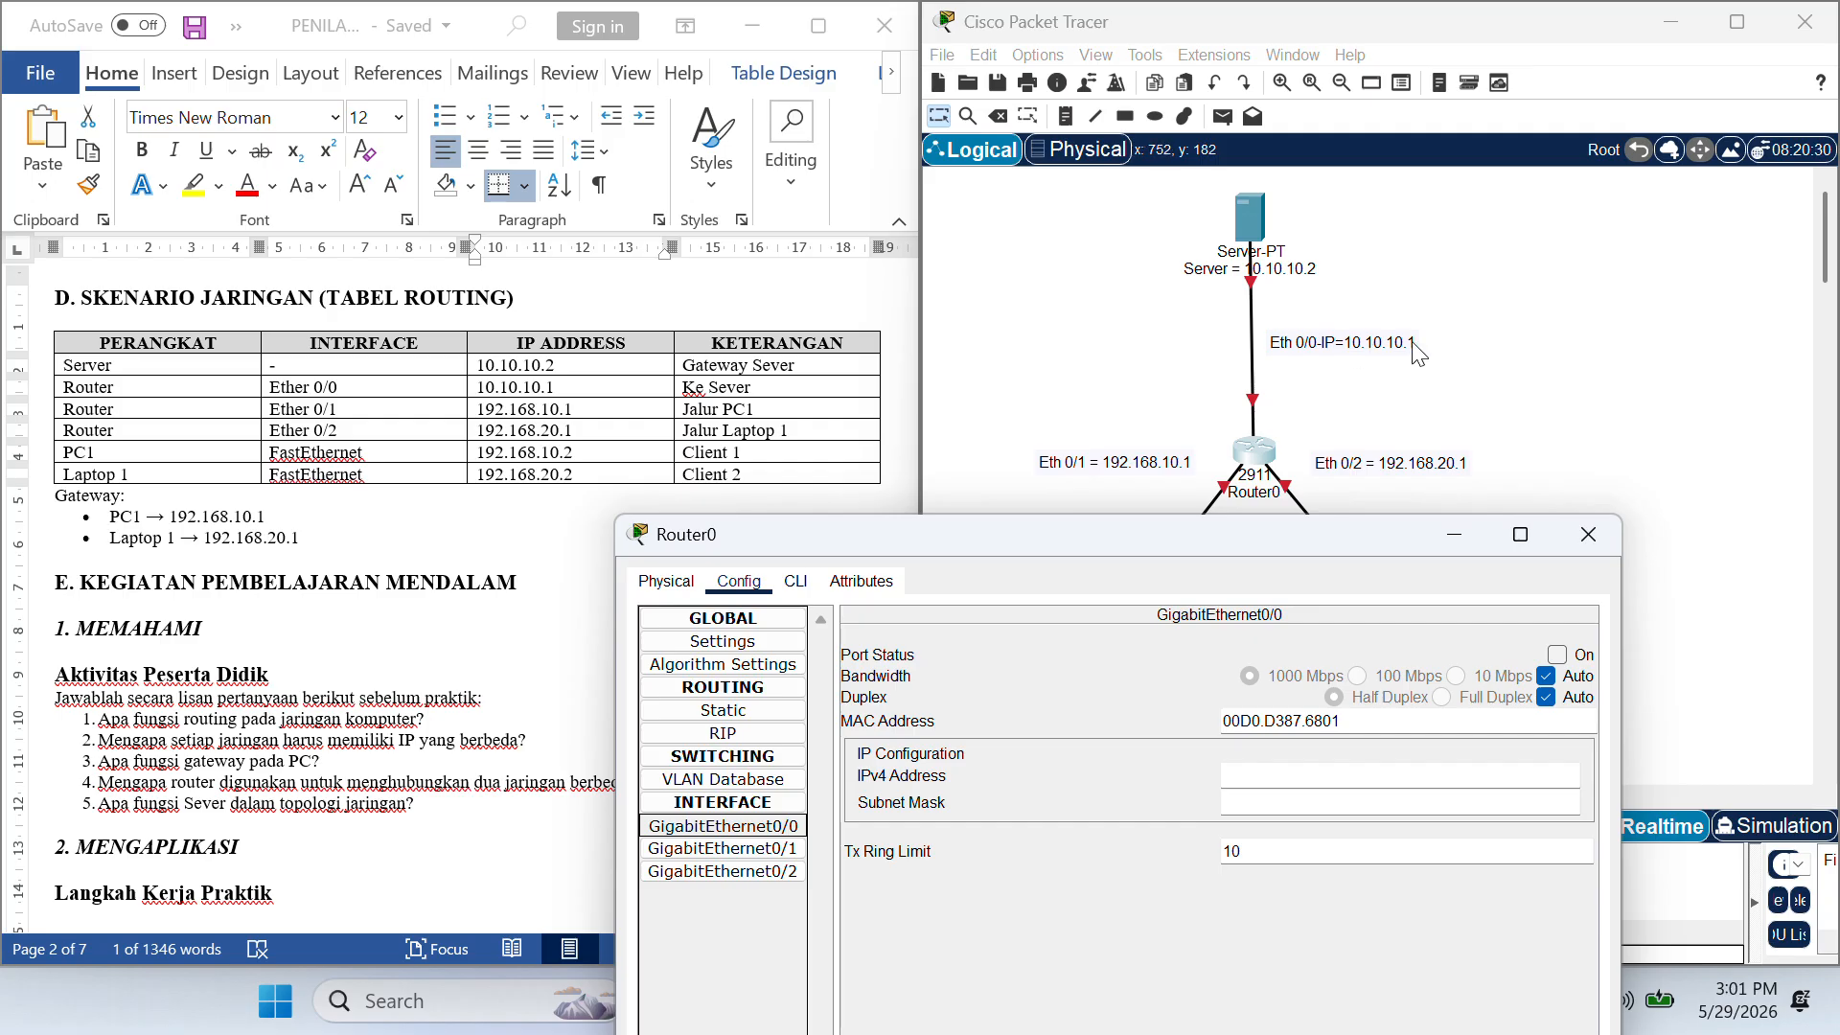
pyautogui.click(1246, 779)
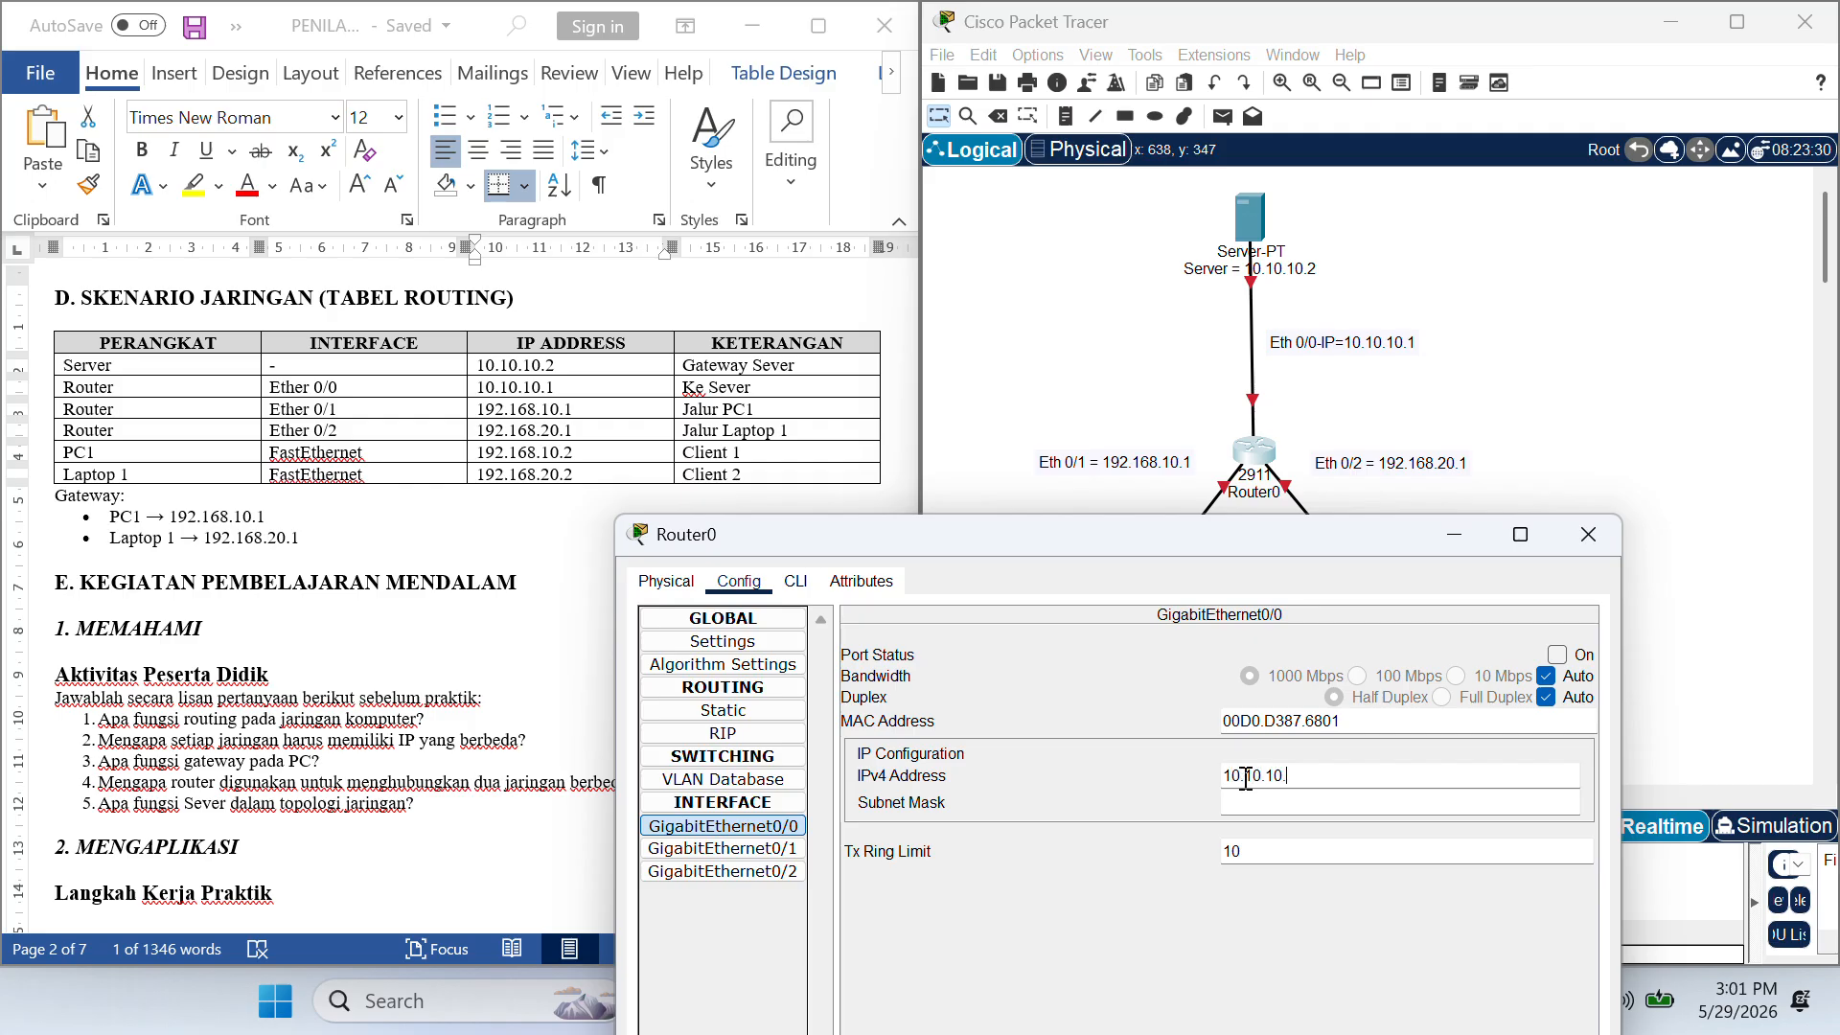
pyautogui.click(1303, 804)
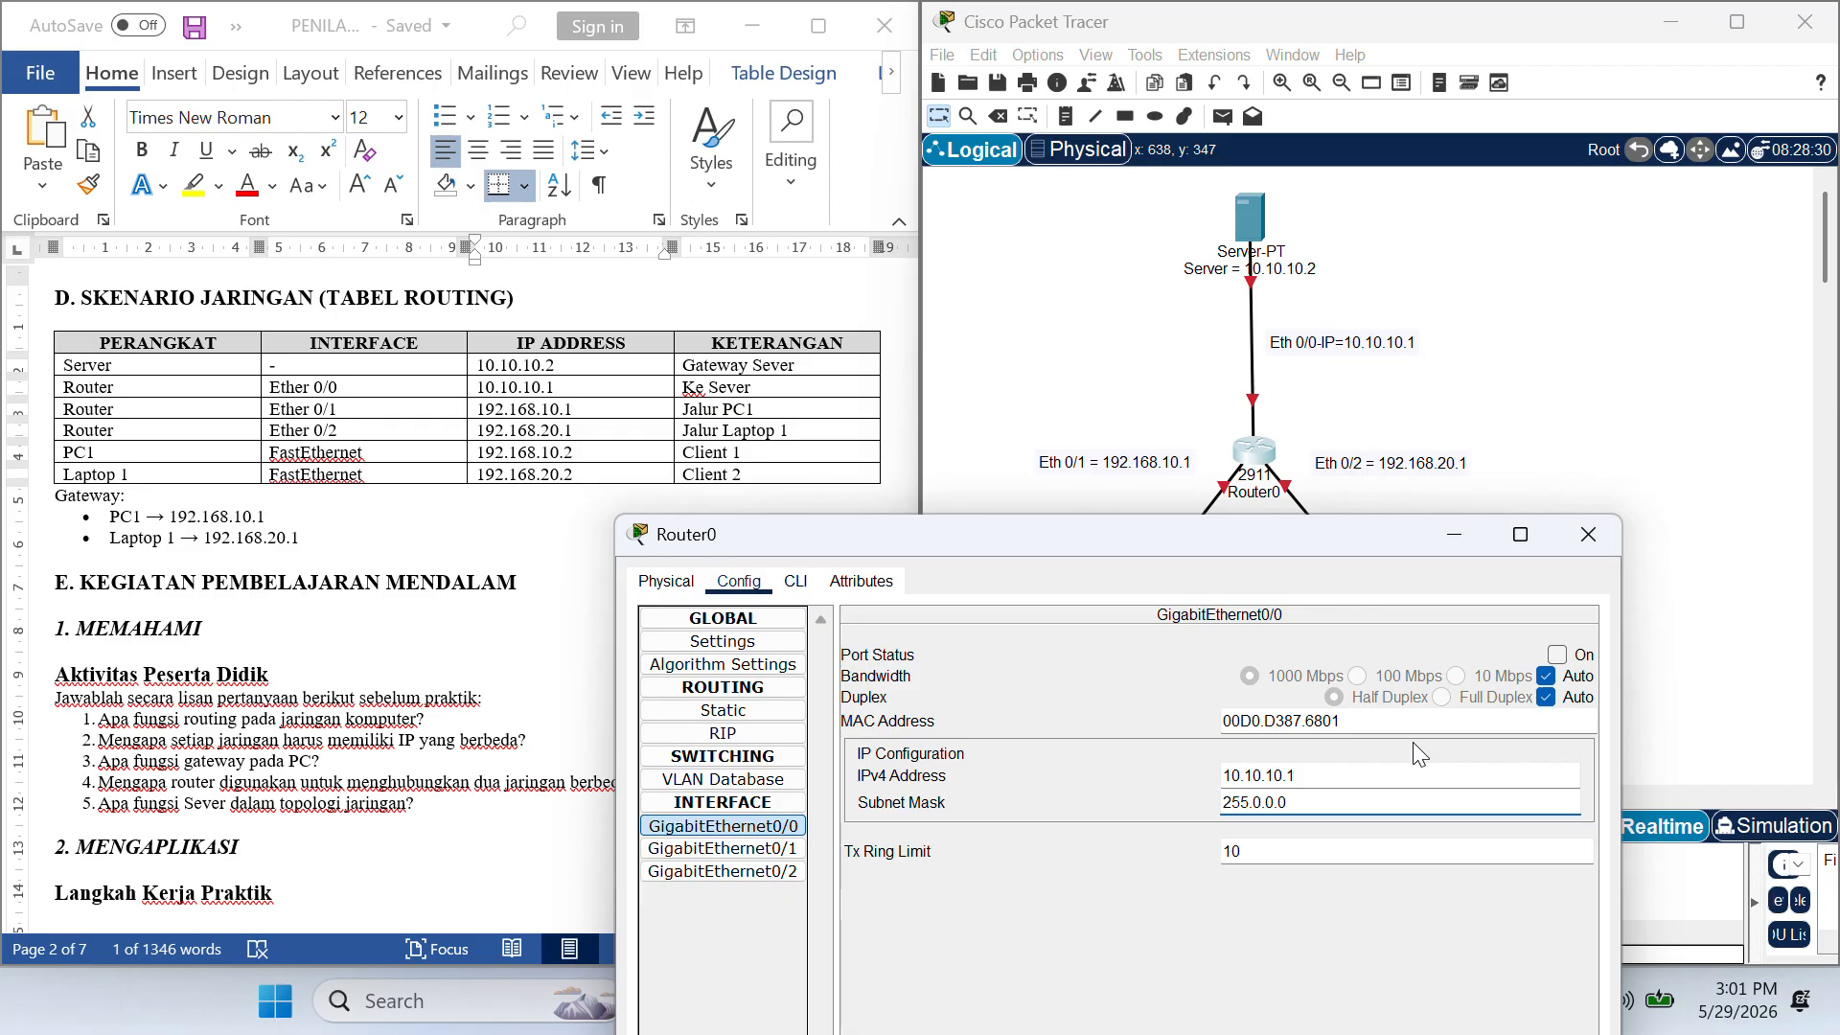
pyautogui.click(1557, 655)
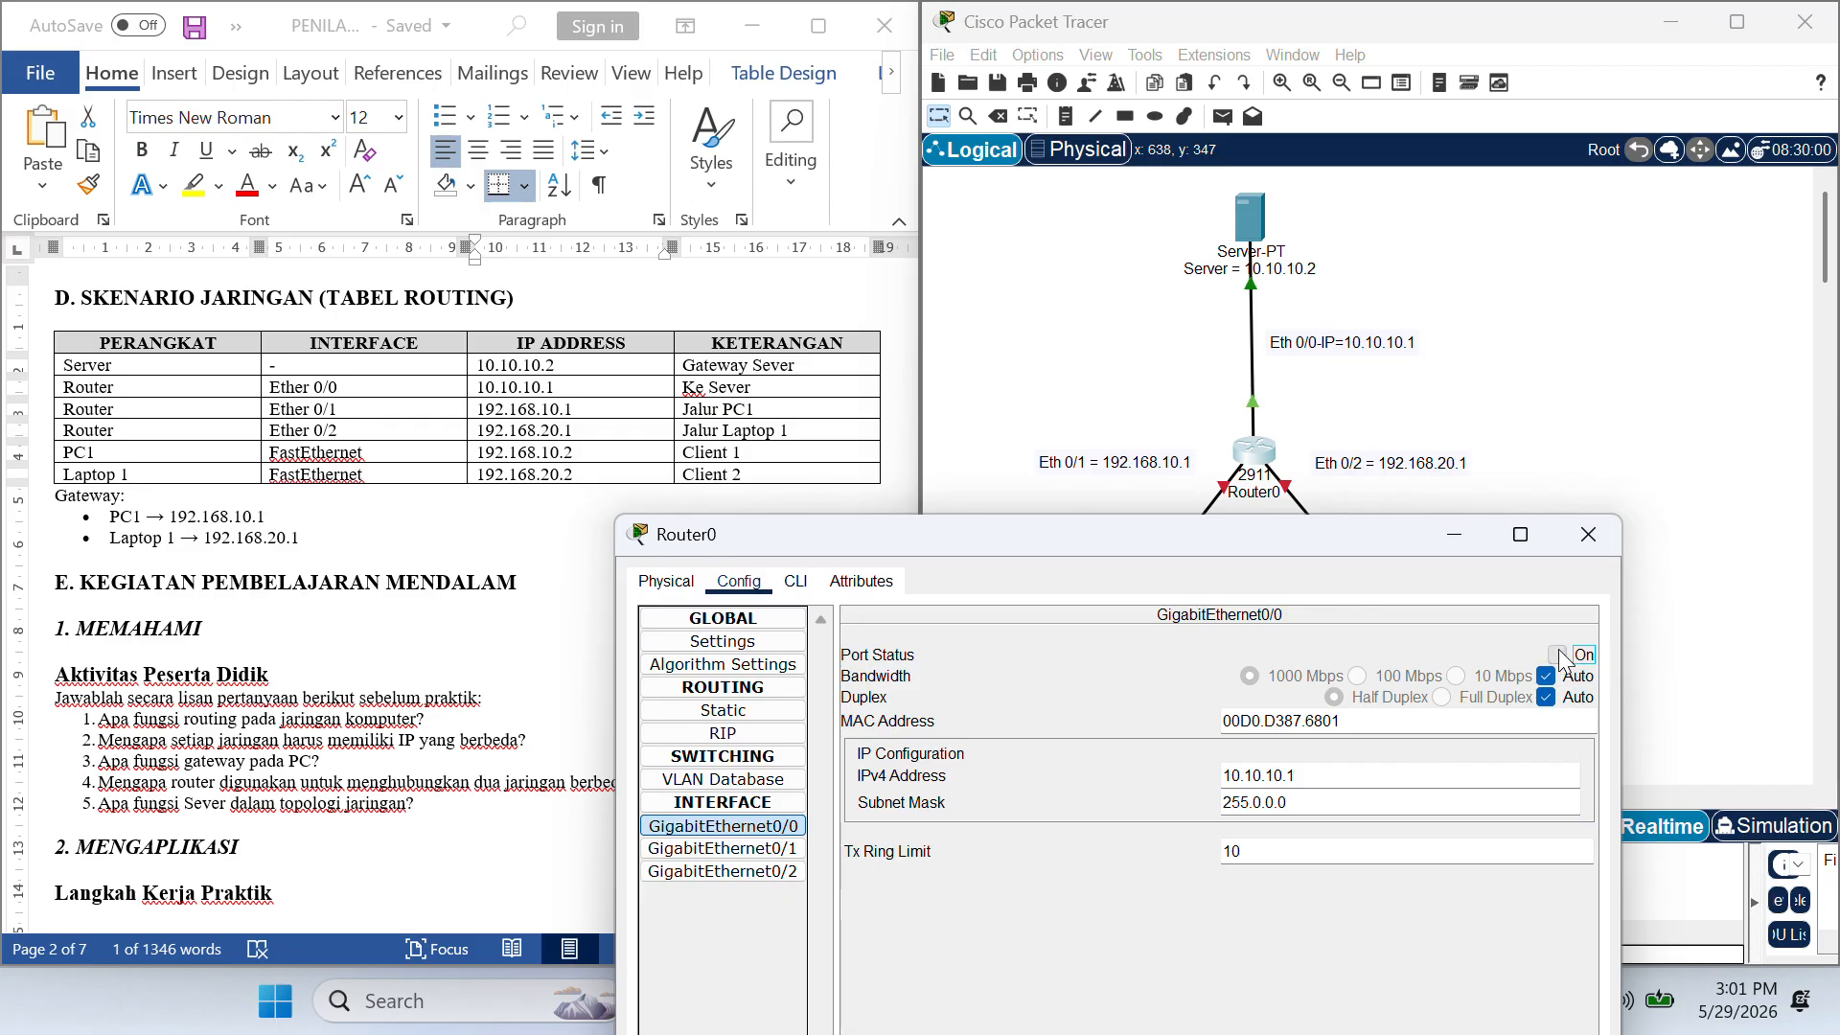
pyautogui.click(1588, 534)
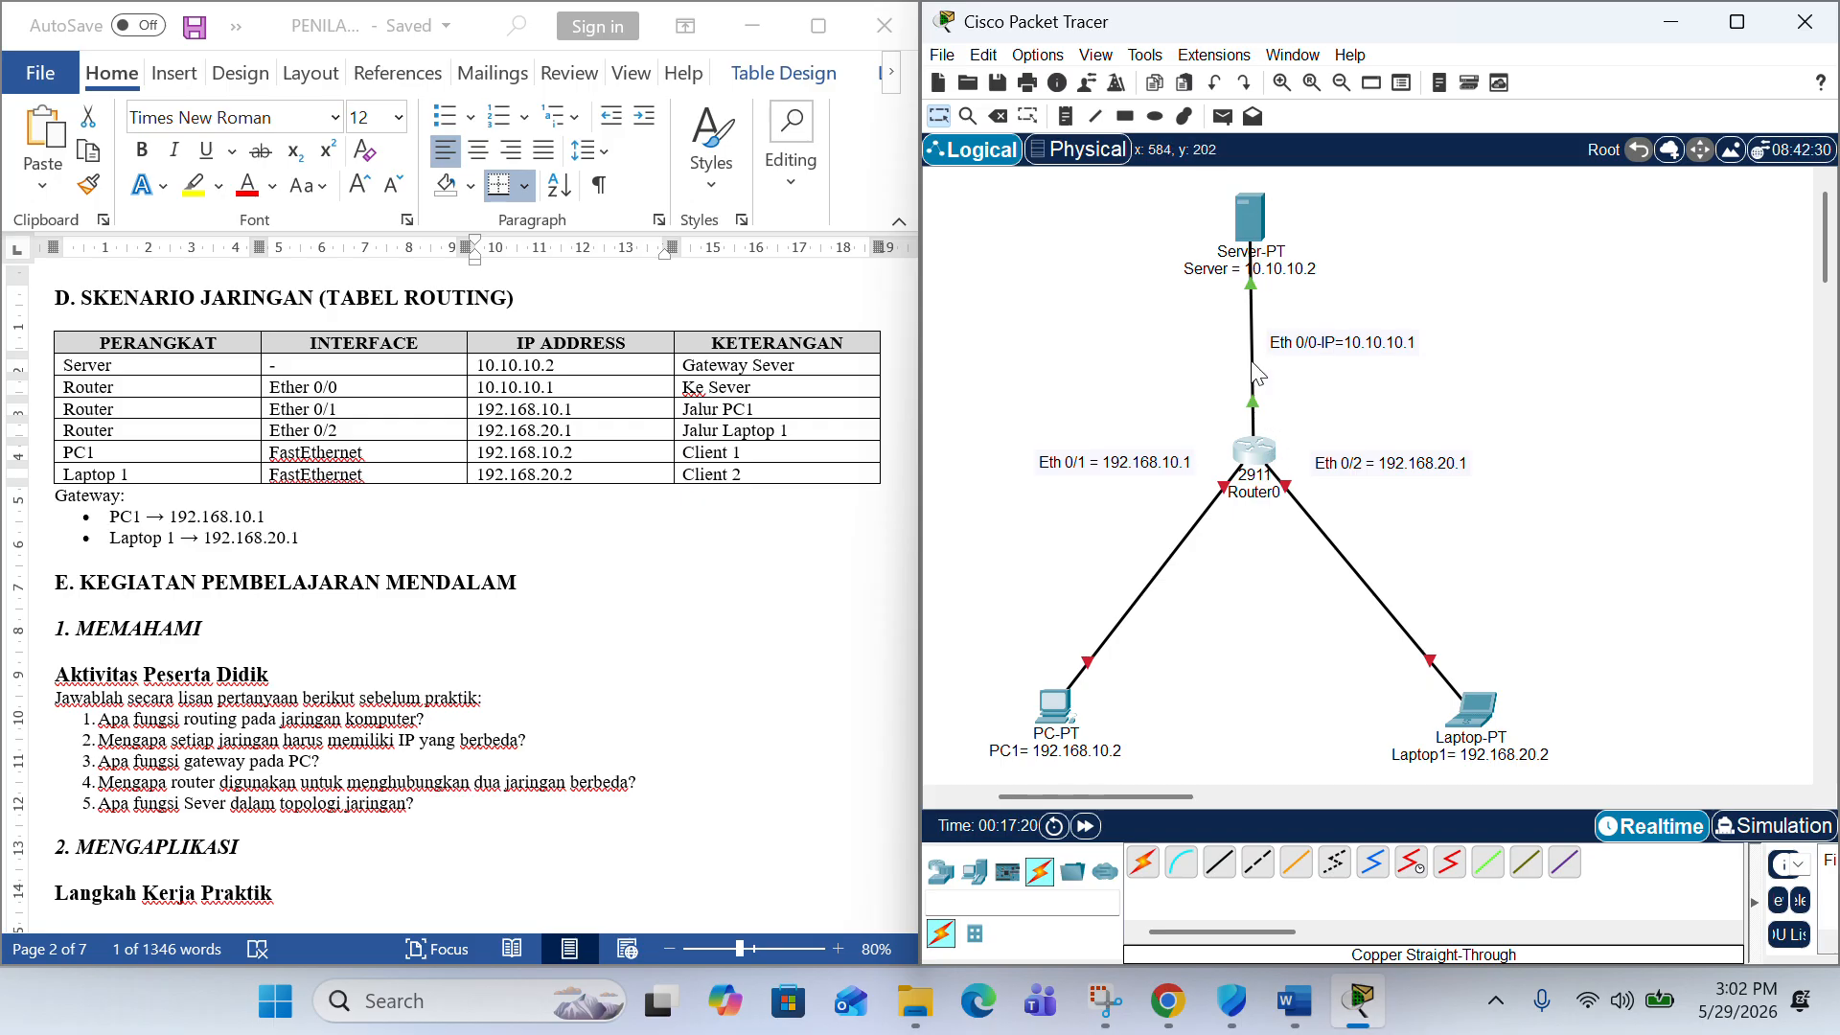
# - Reopen the router's configuration at GigabitEthernet0/1 and place its window so the worksheet table and topology labels stay readable
pyautogui.click(1263, 458)
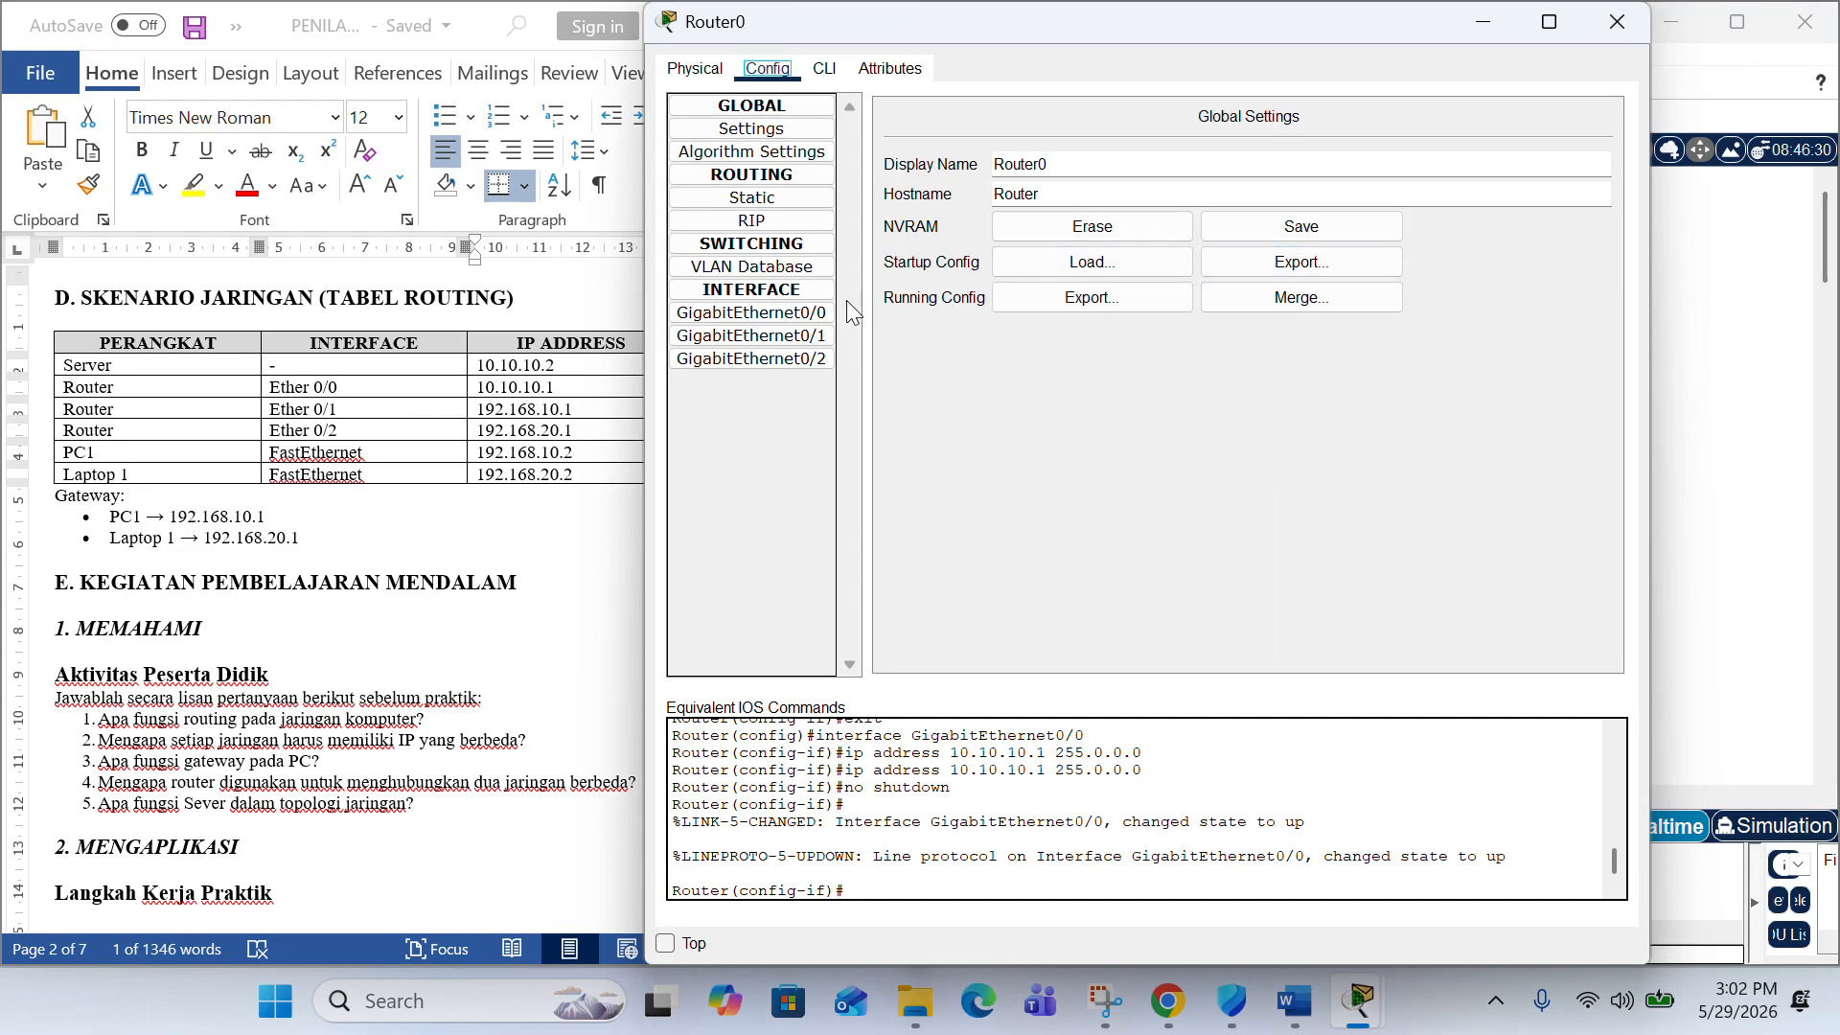
pyautogui.click(800, 315)
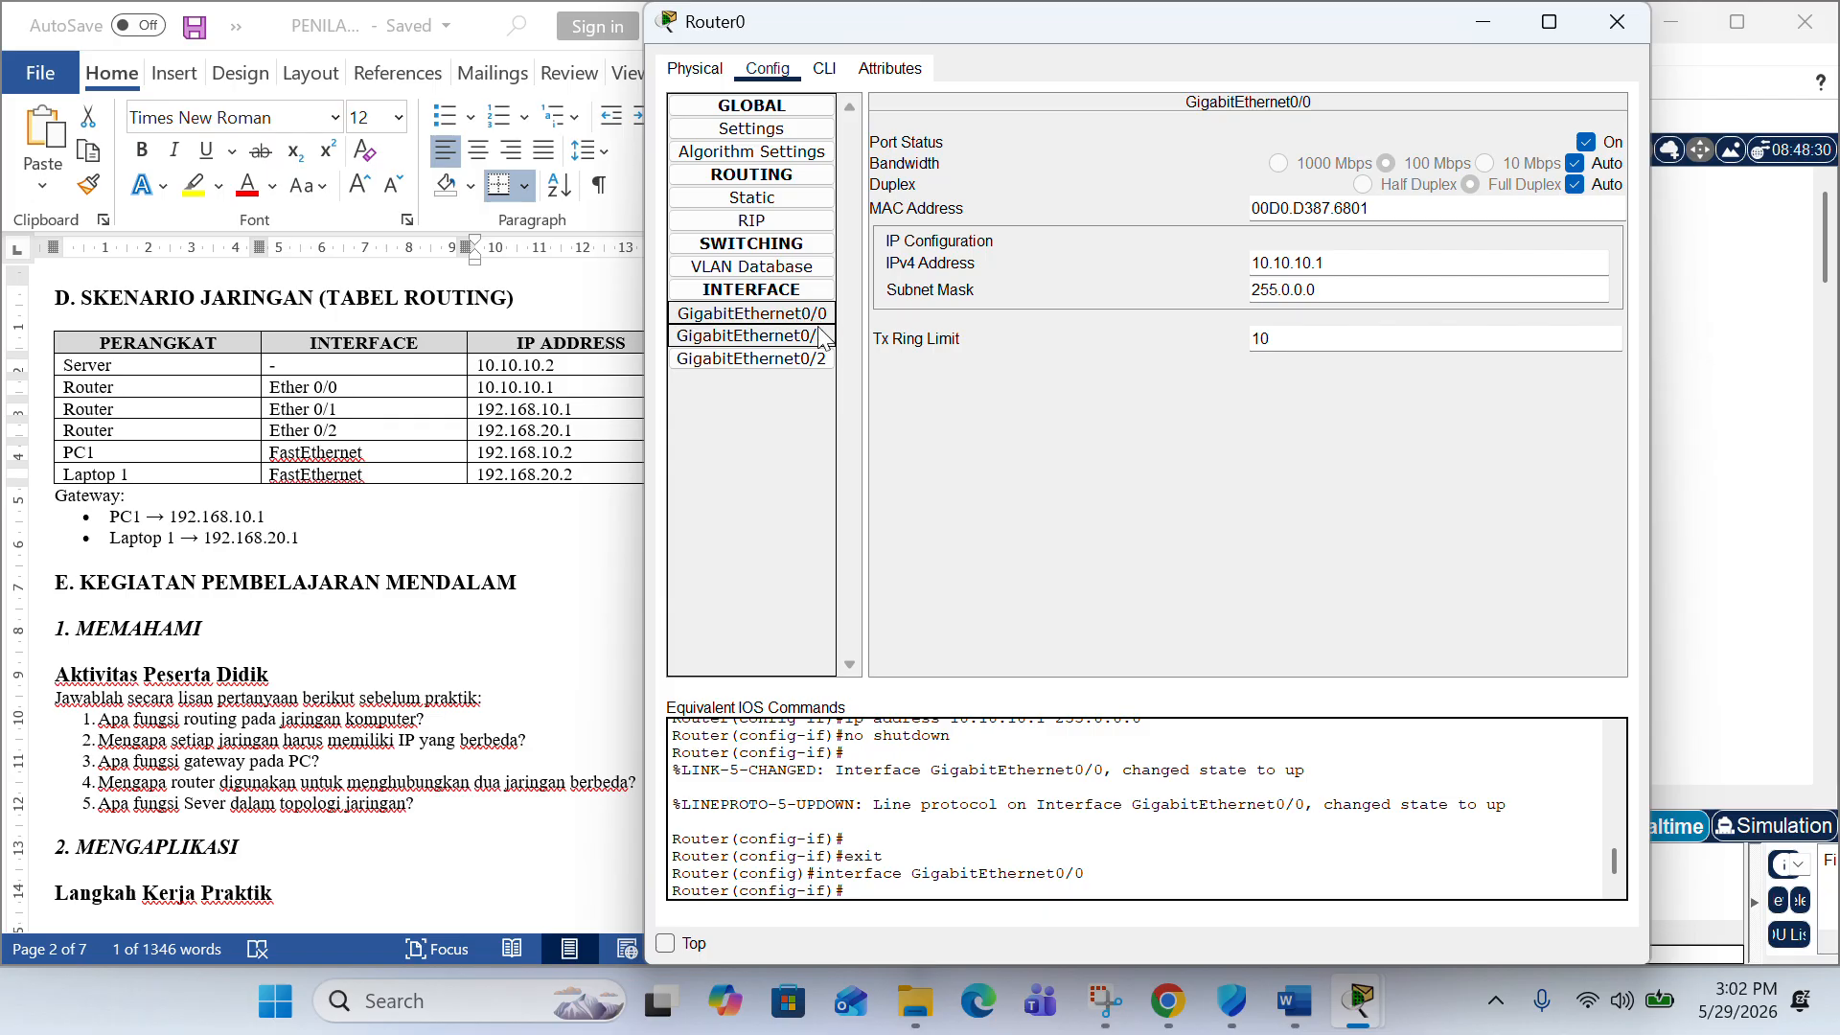
pyautogui.click(810, 338)
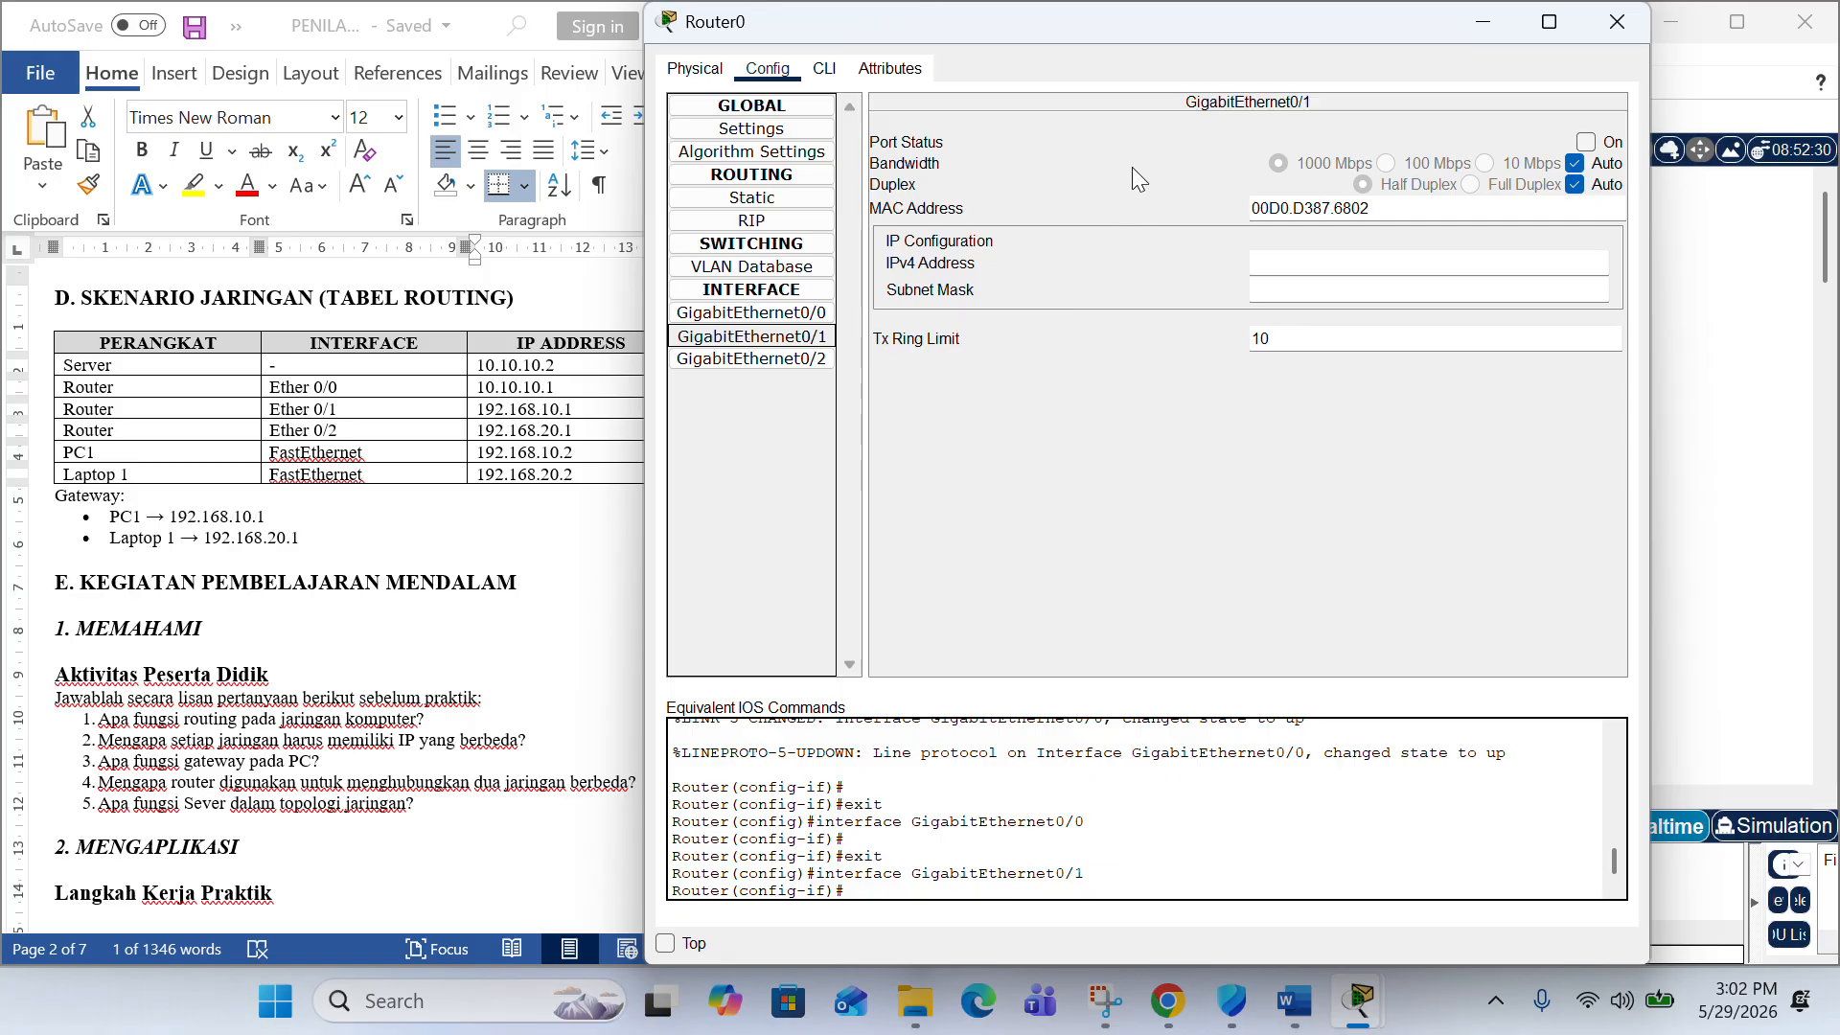
pyautogui.moveTo(1177, 31); pyautogui.dragTo(1171, 635)
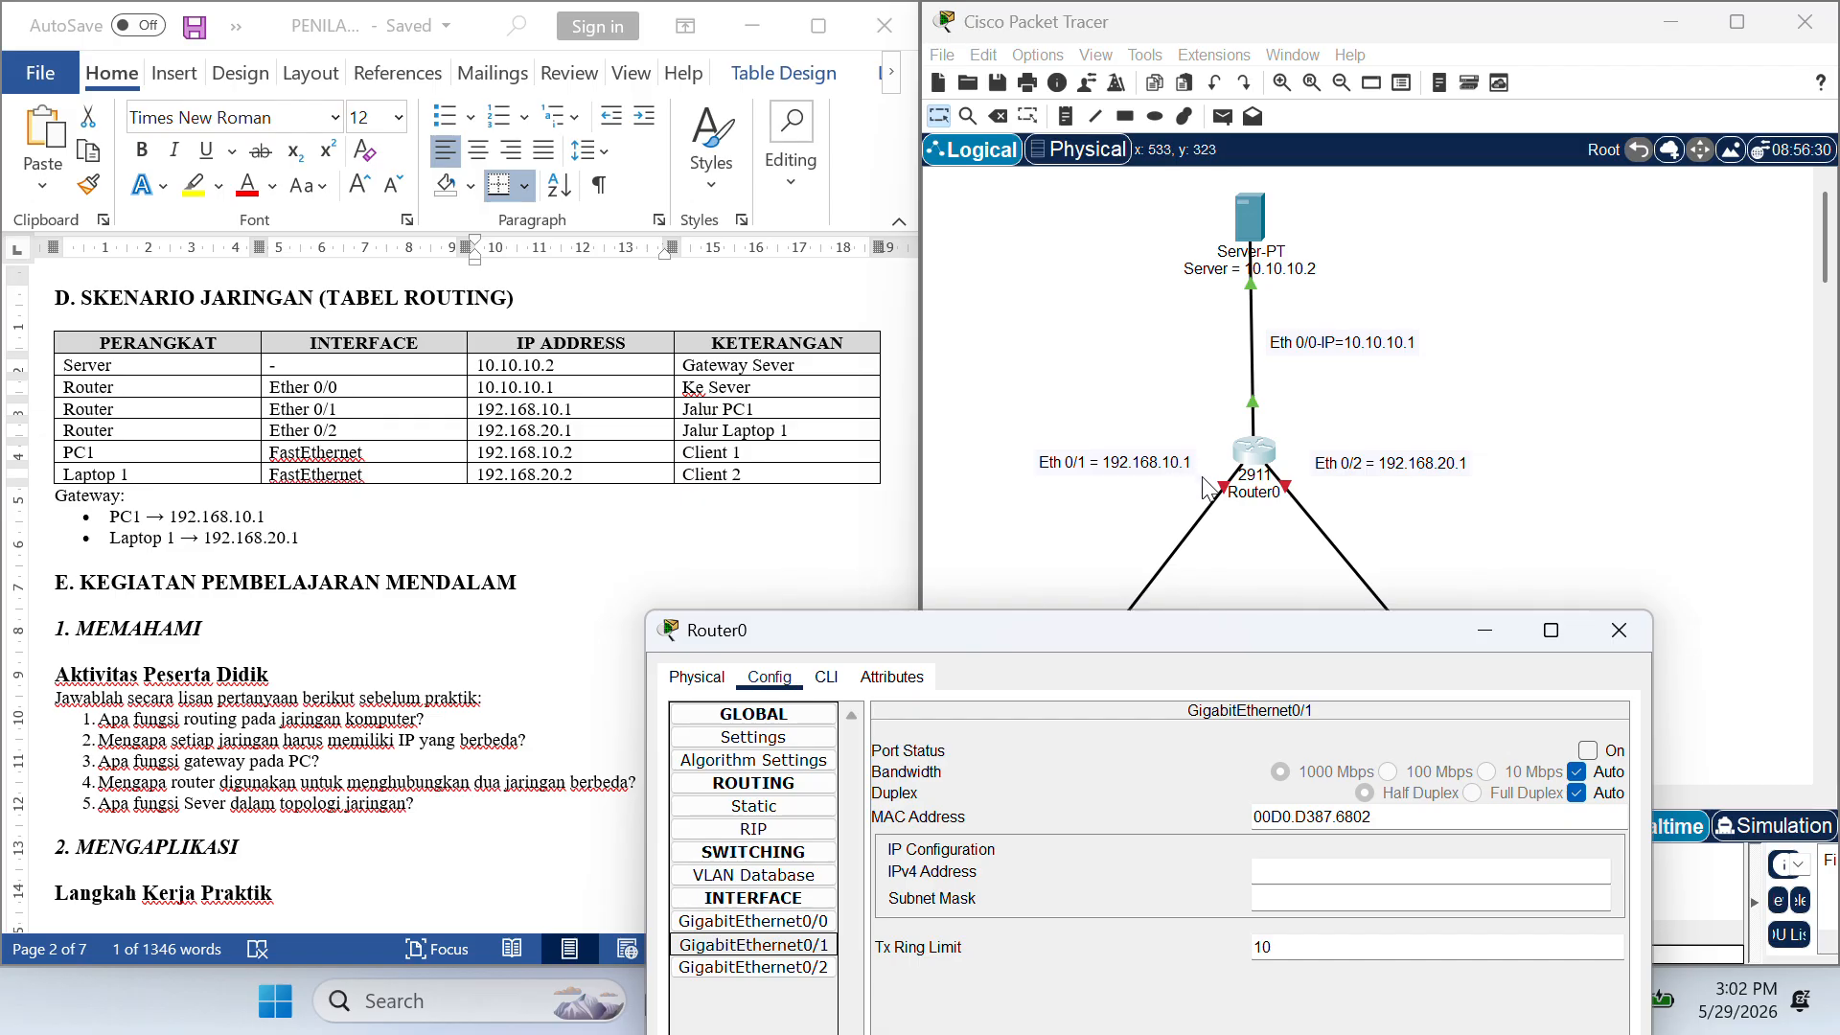
pyautogui.moveTo(1158, 629); pyautogui.dragTo(1179, 562)
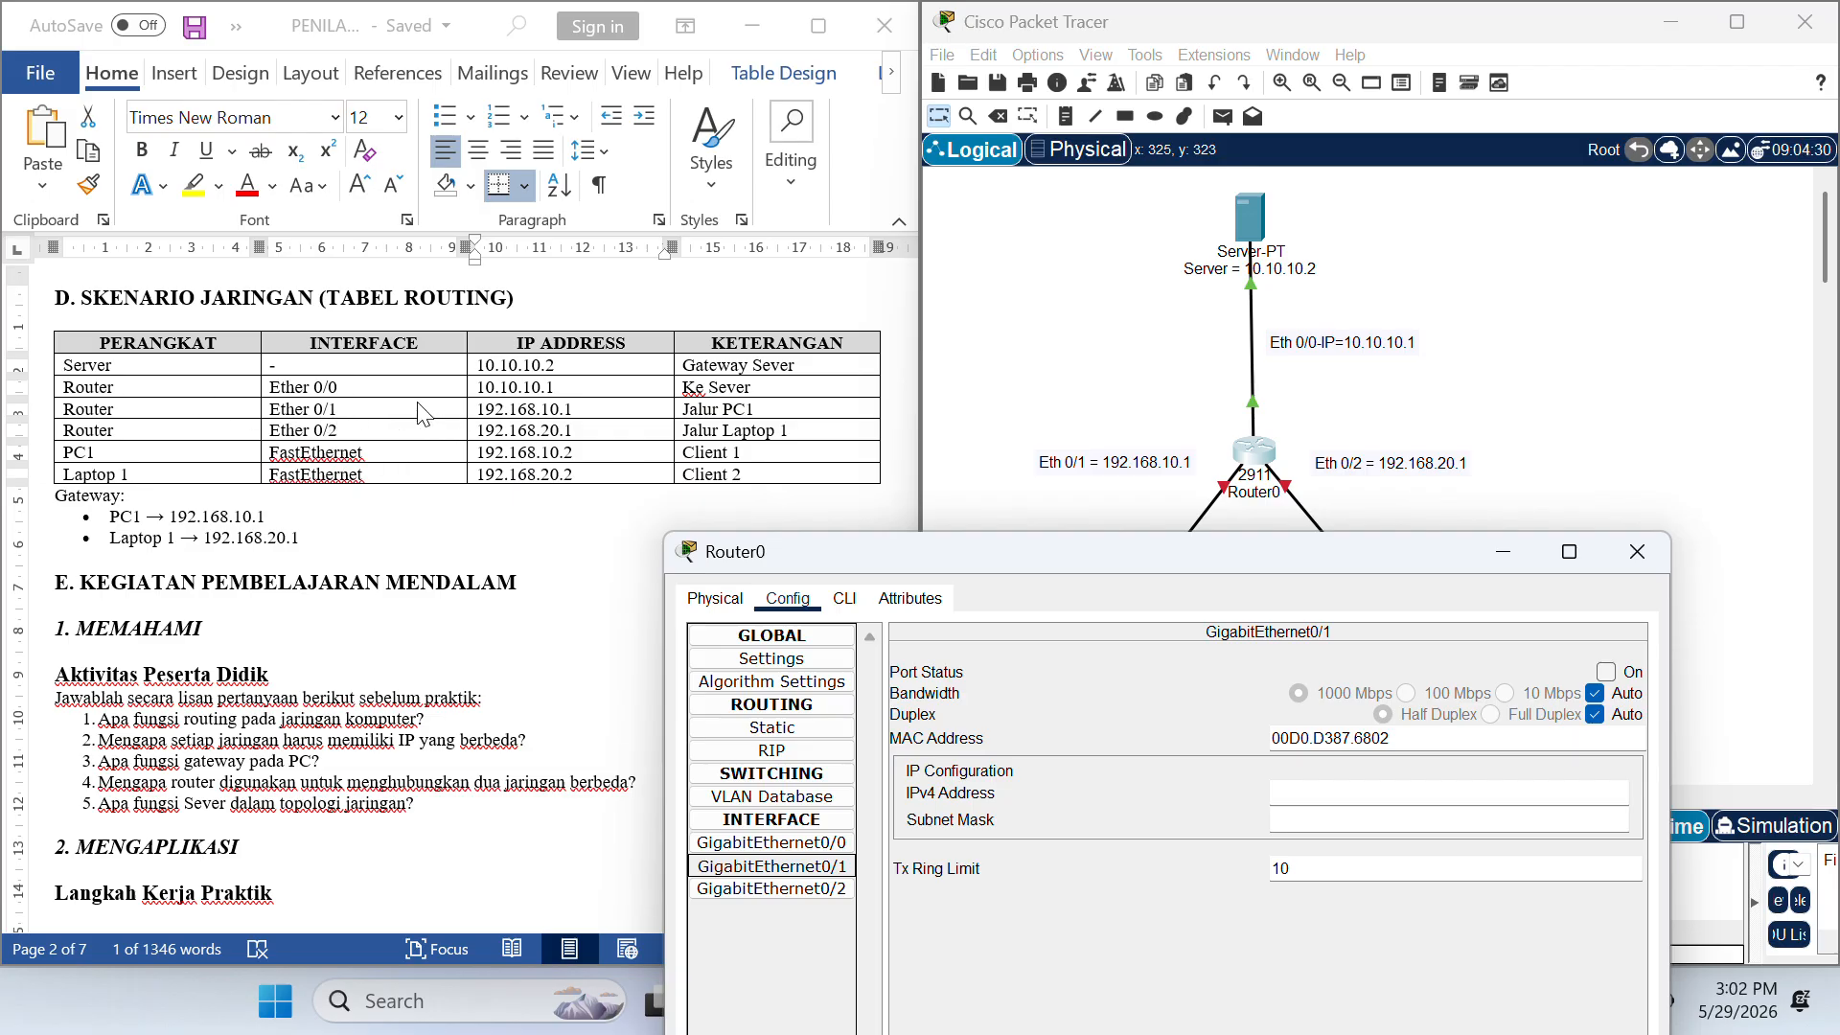
# - Give GigabitEthernet0/1 the address 192.168.10.1 copied from the worksheet with mask 255.255.255.0, turn the port on, and close the configuration
pyautogui.doubleClick(586, 410)
pyautogui.hotkey('ctrl', 'c')
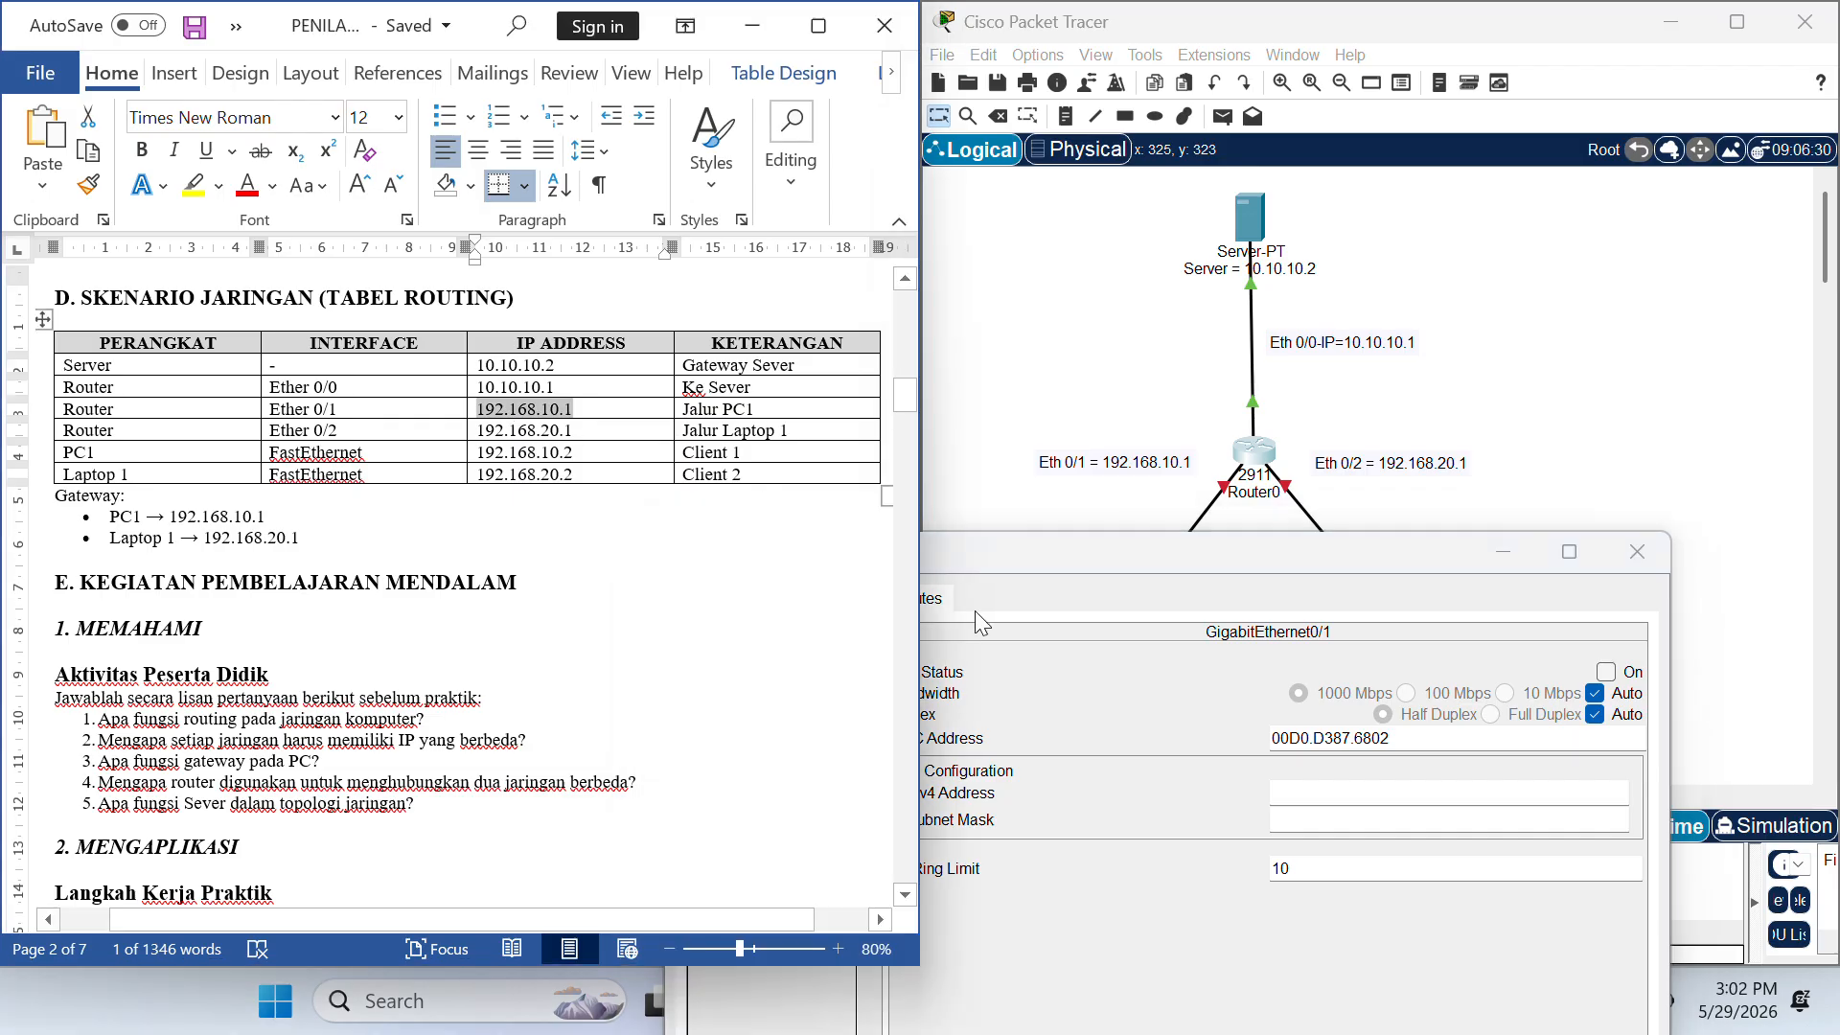
pyautogui.click(1008, 661)
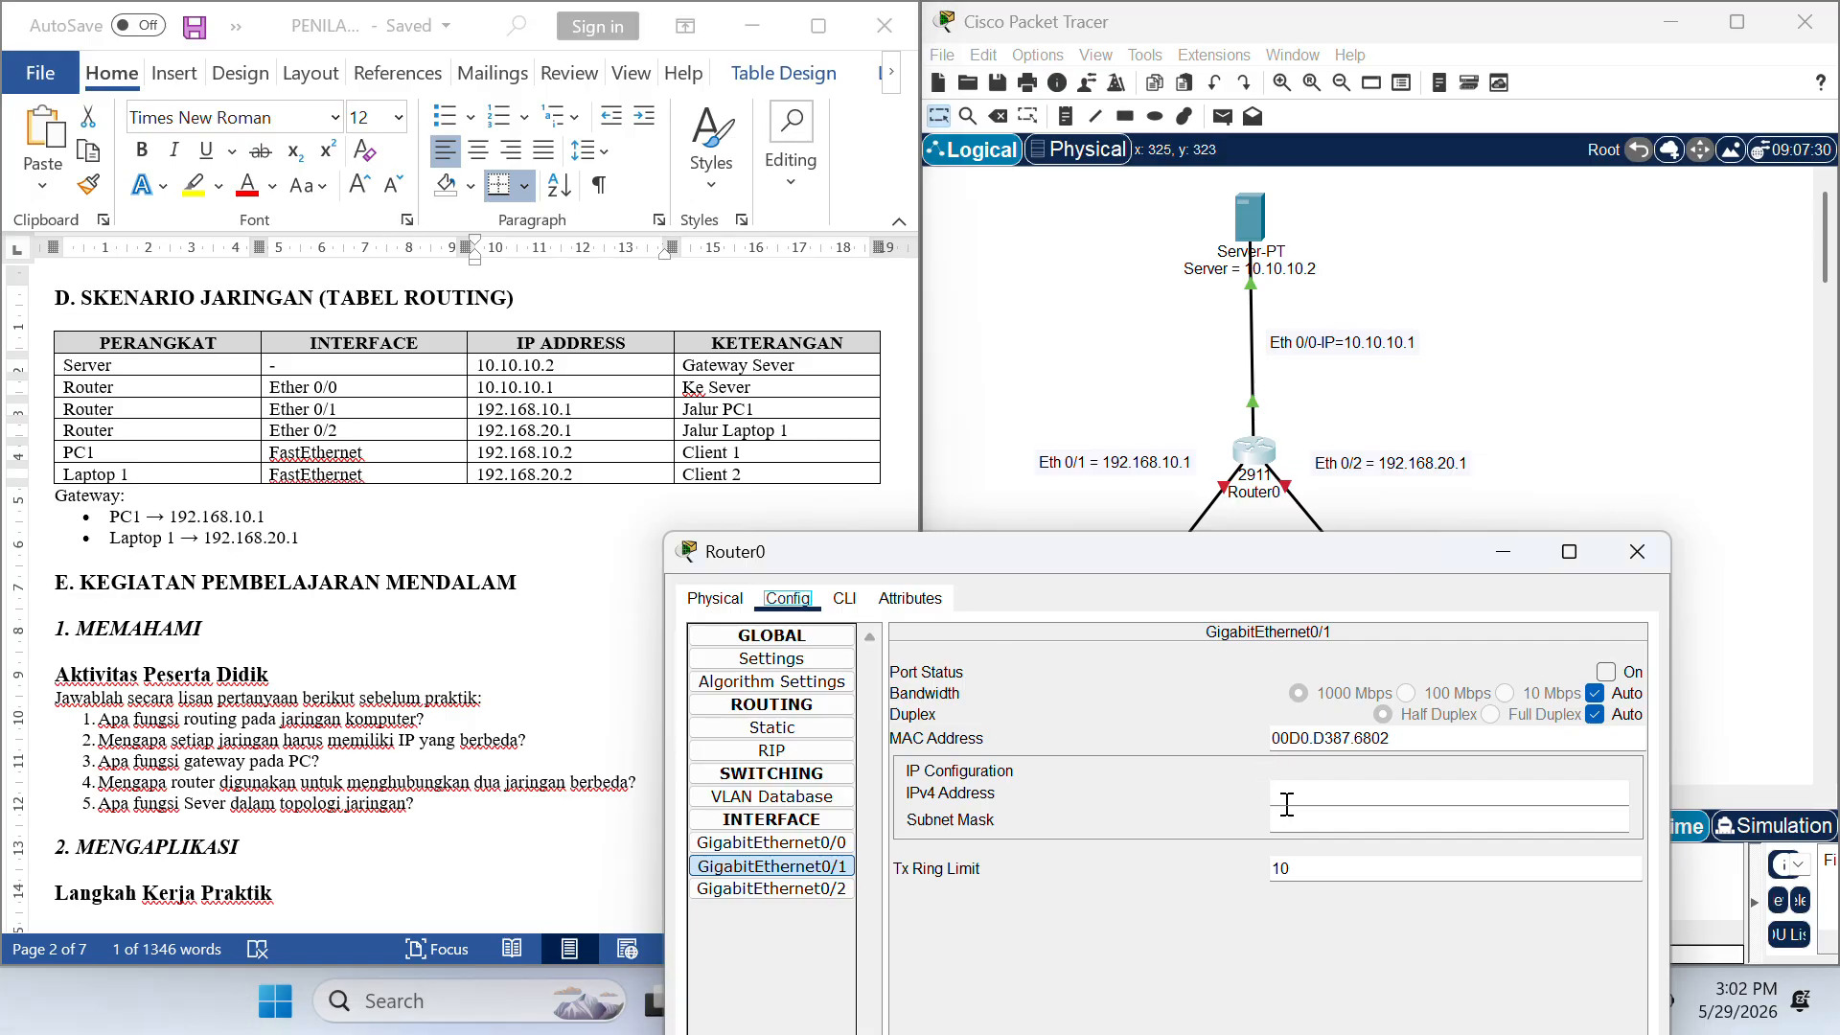
pyautogui.hotkey('ctrl', 'v')
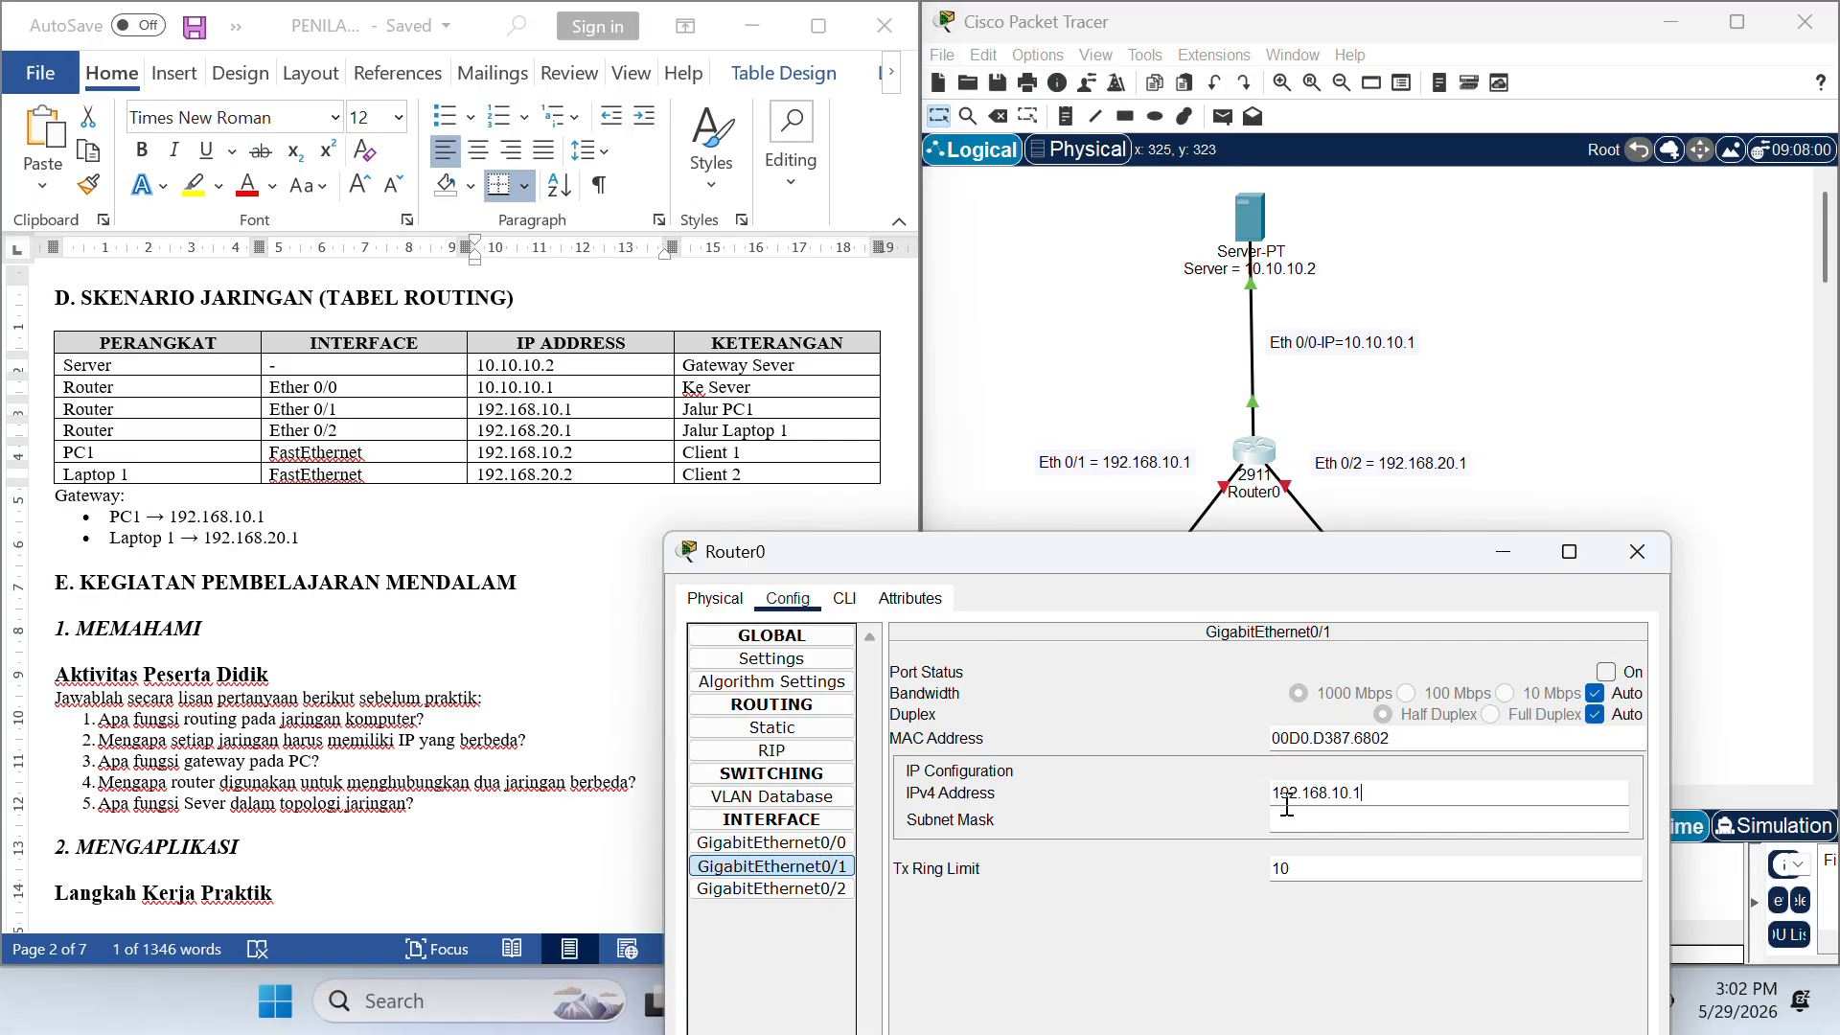
pyautogui.click(1336, 818)
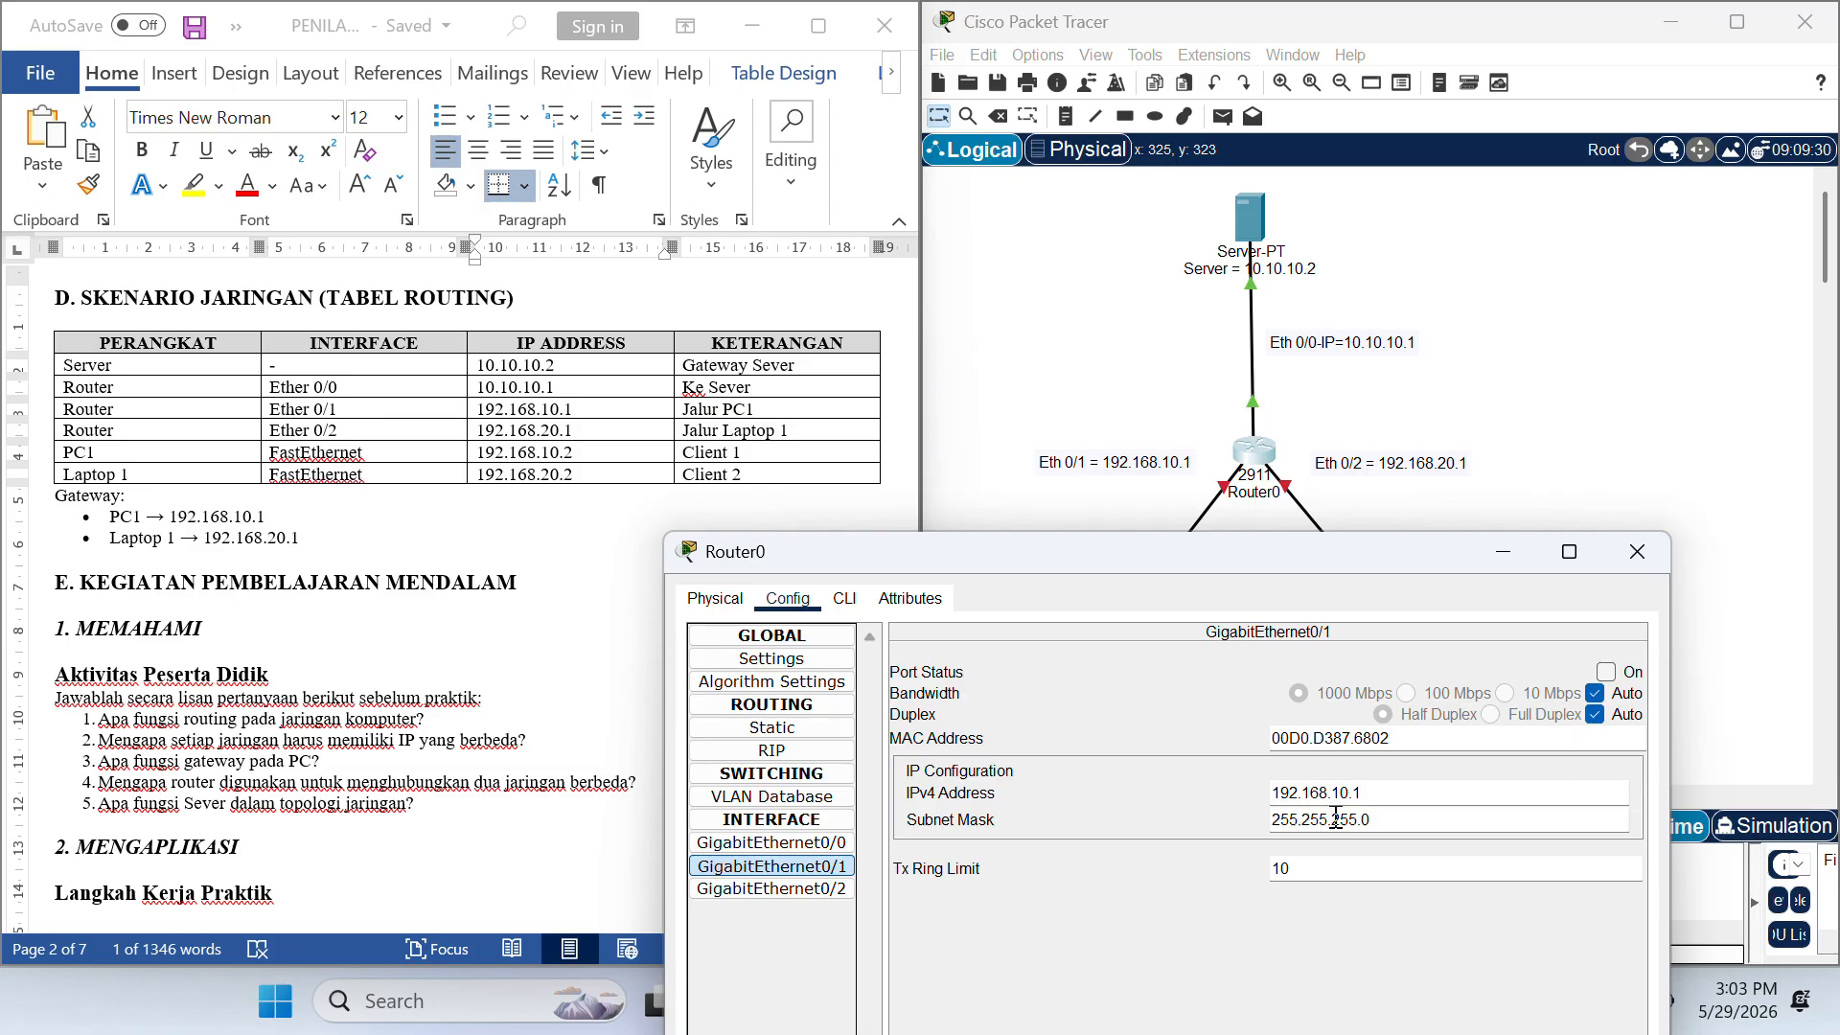
pyautogui.click(1606, 672)
pyautogui.click(1637, 553)
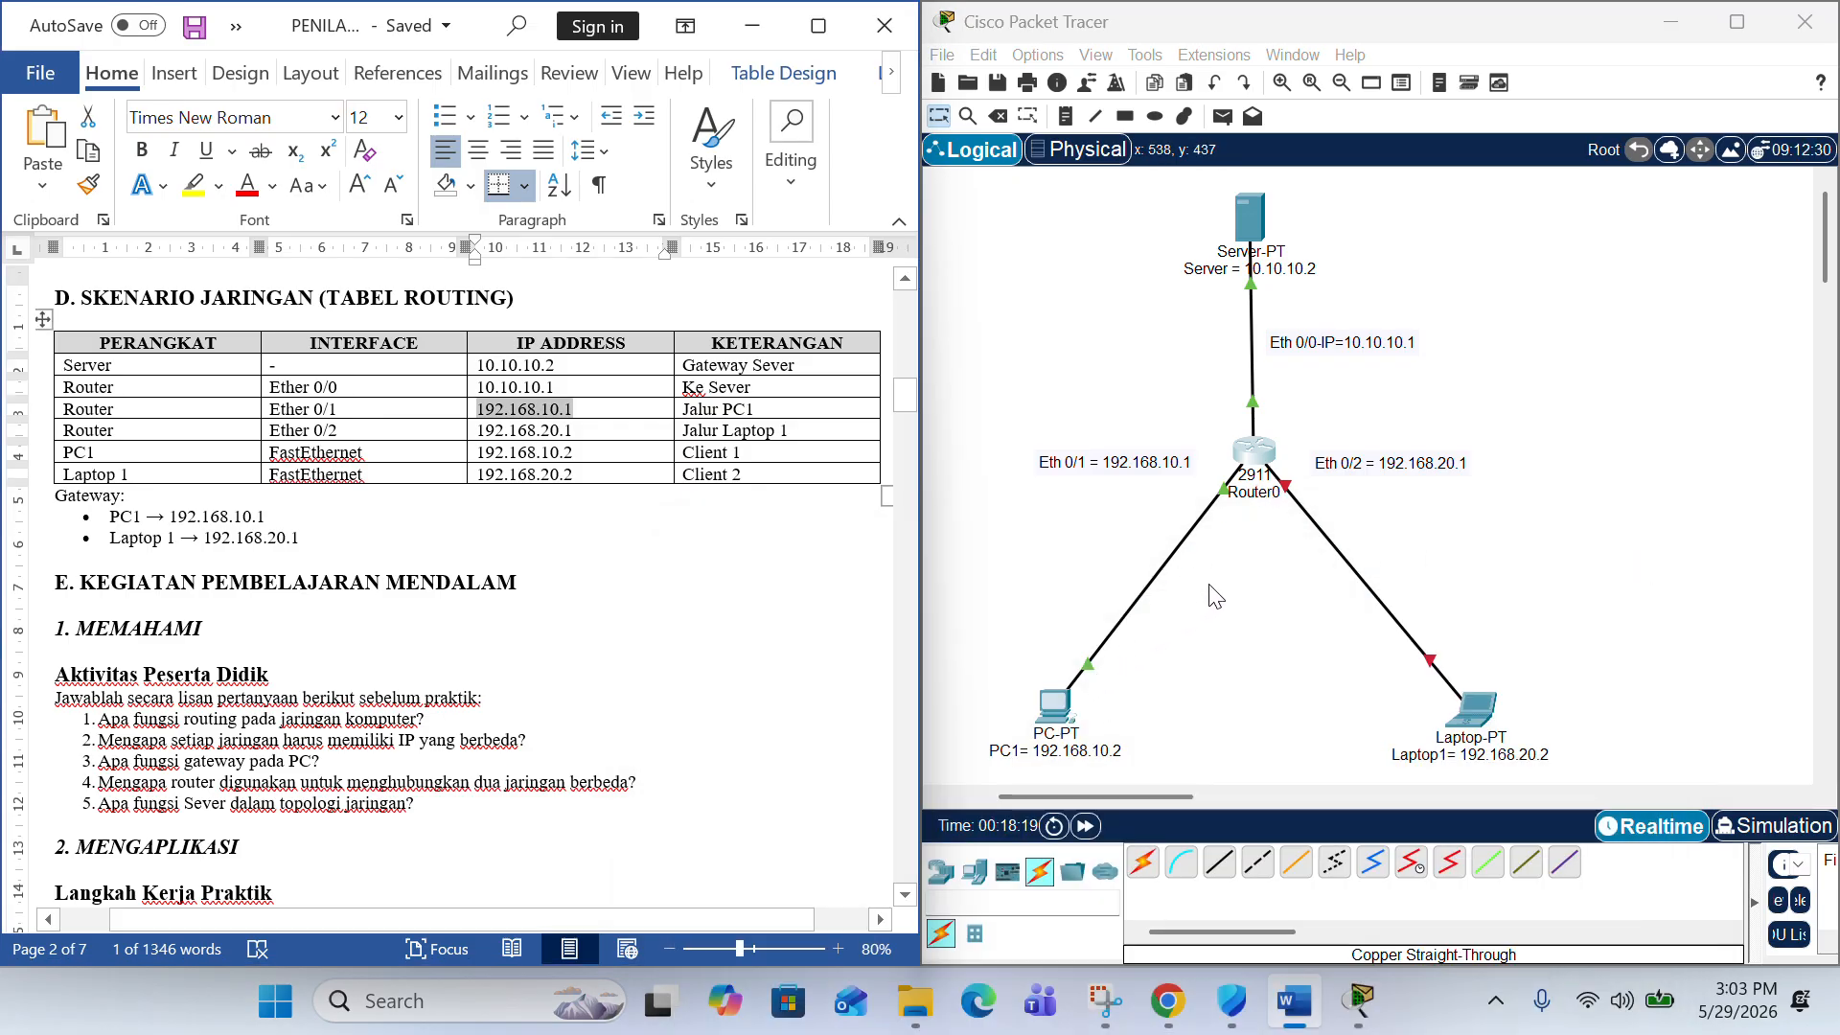
# - Give the router's GigabitEthernet0/2 the address 192.168.20.1 copied from the worksheet with mask 255.255.255.0, turn the port on, and close the configuration
pyautogui.click(1258, 453)
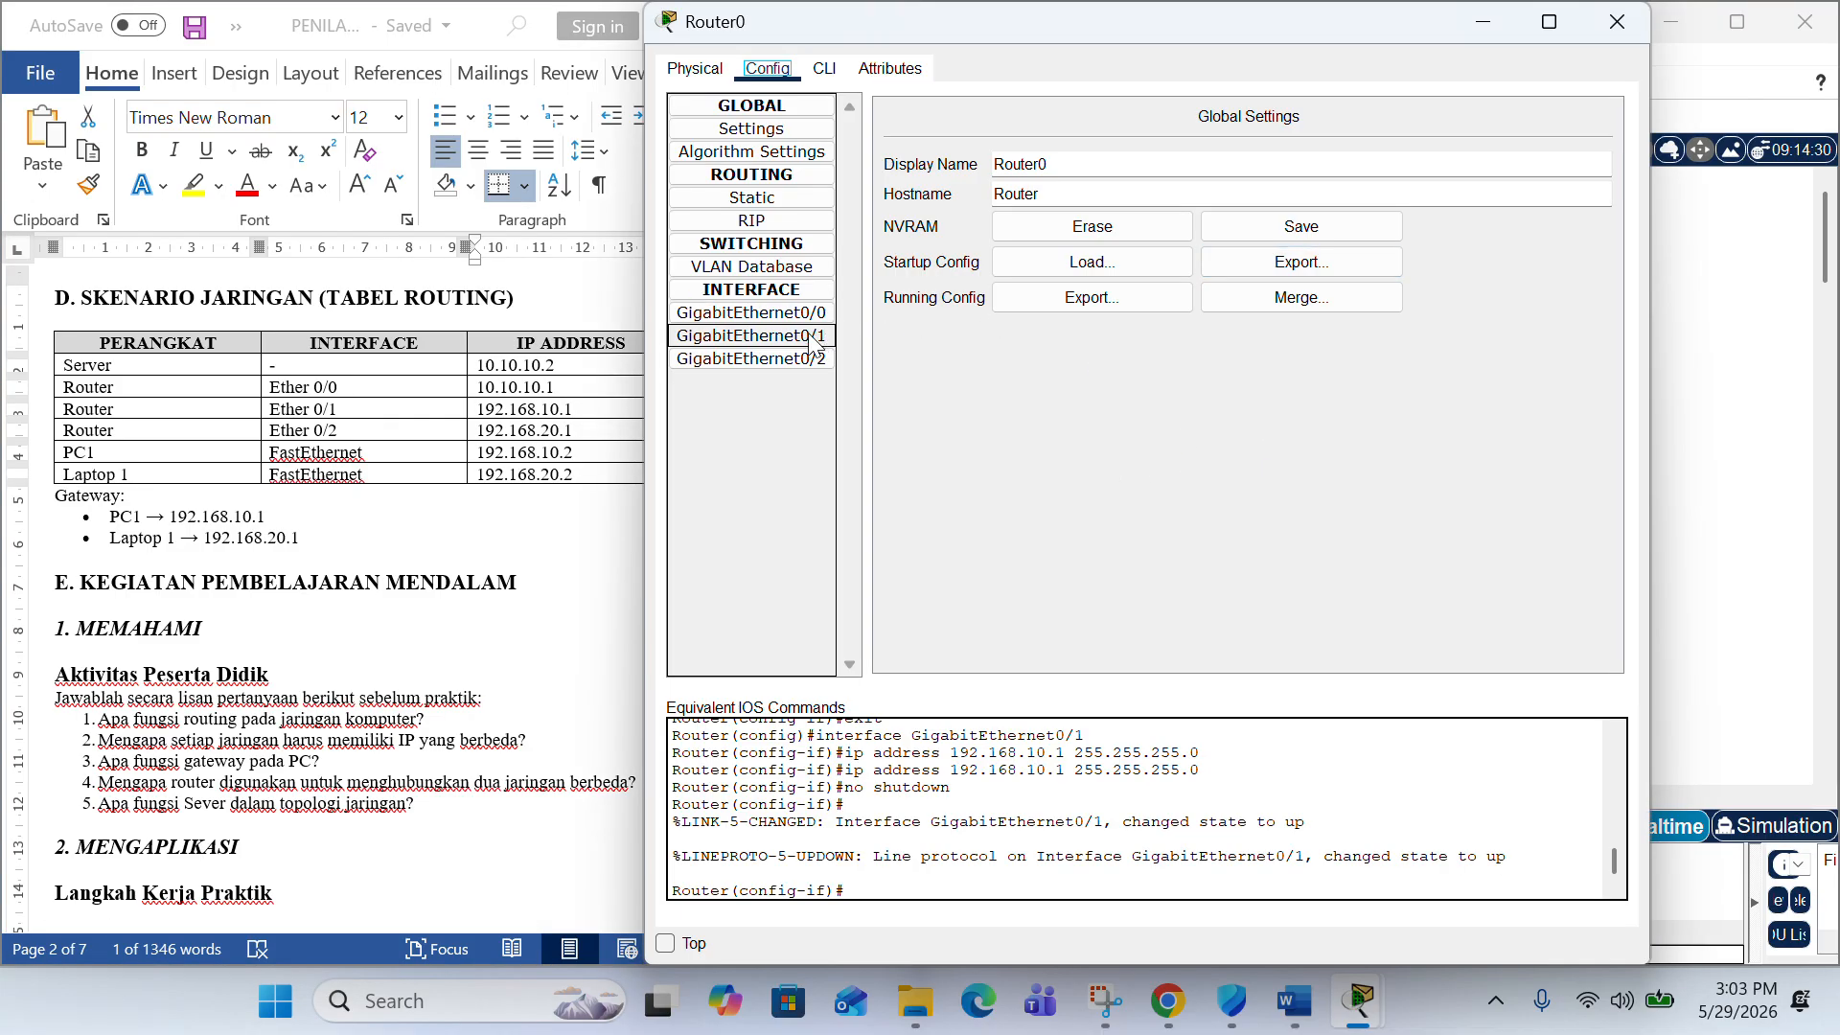
pyautogui.click(751, 364)
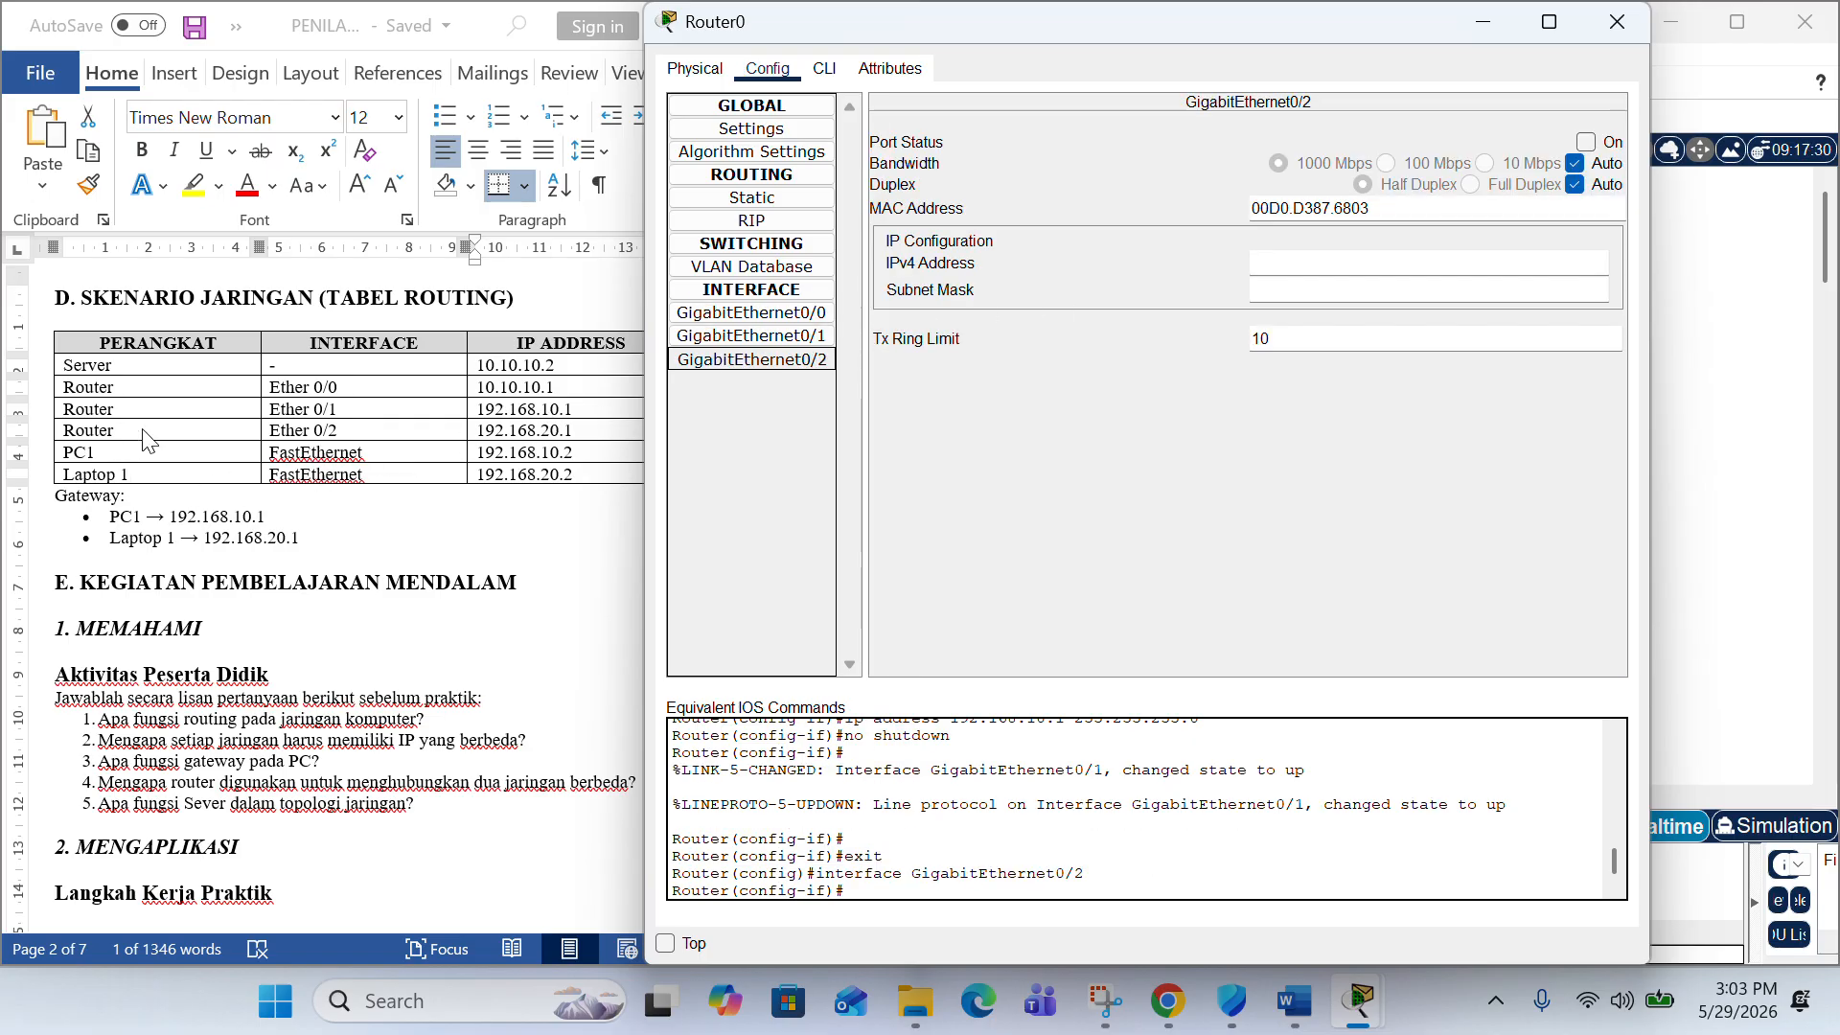
pyautogui.click(582, 439)
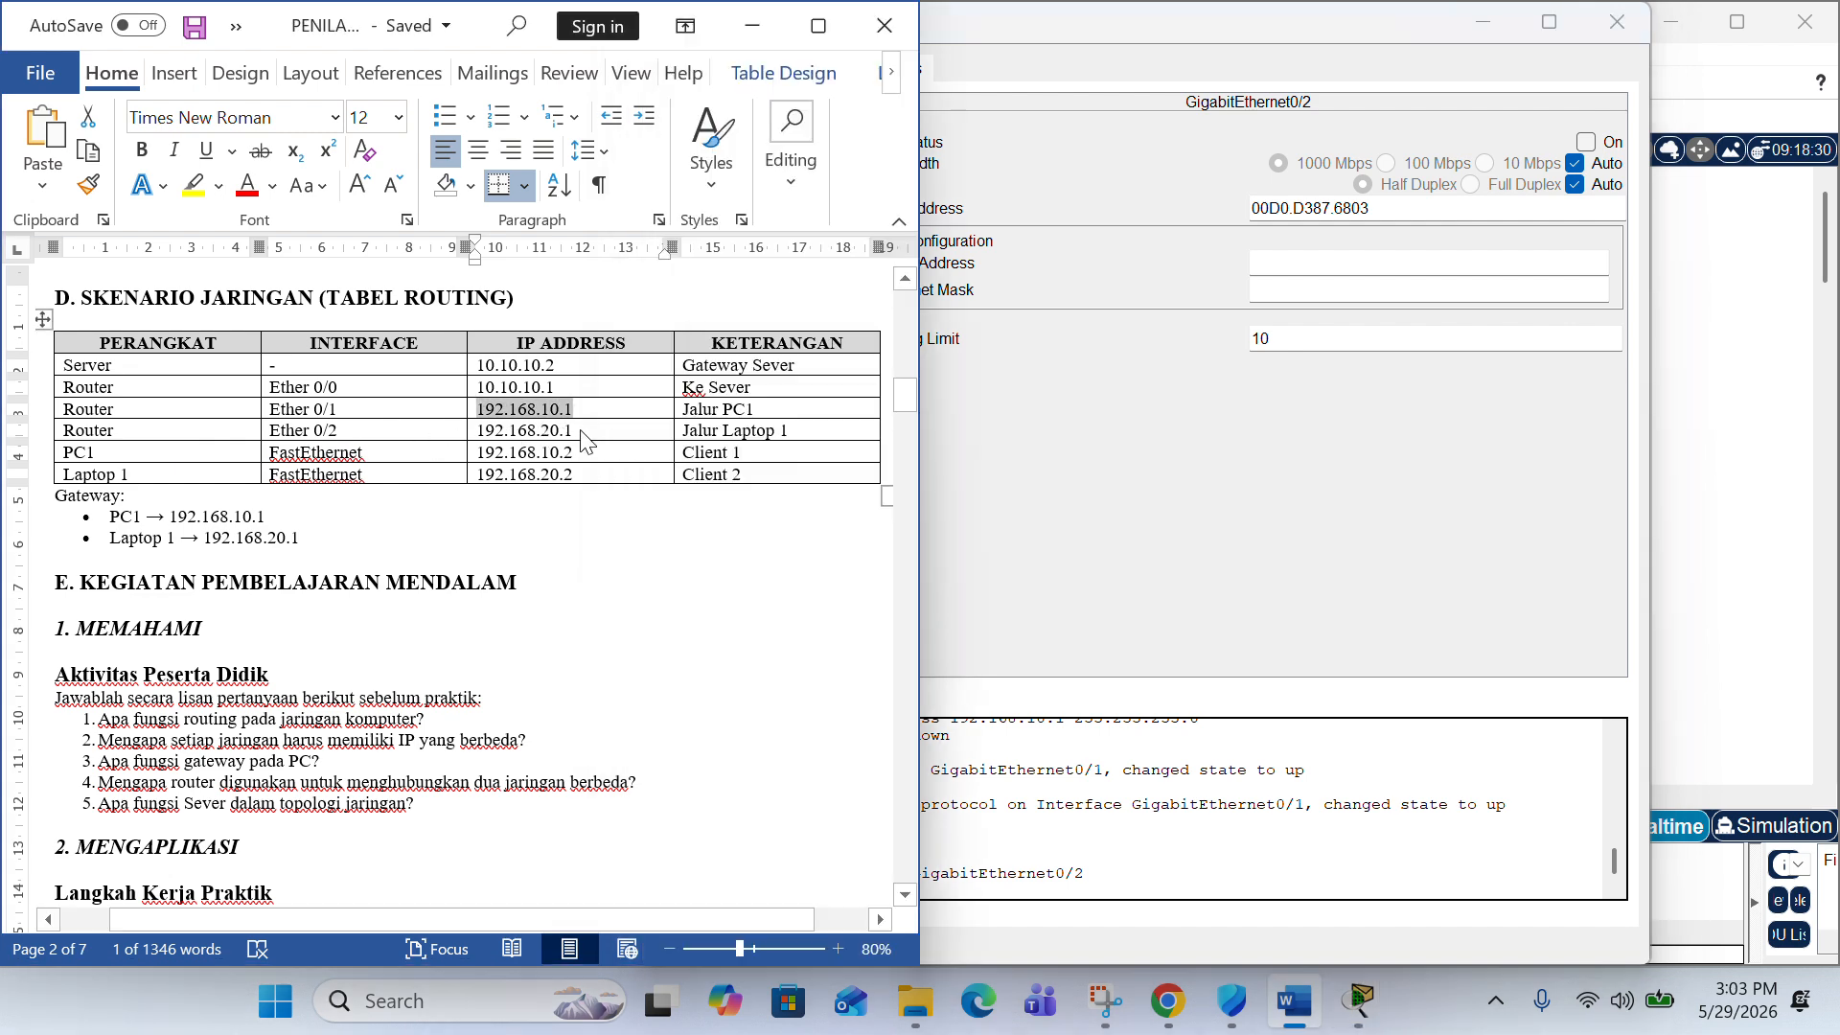
pyautogui.click(563, 430)
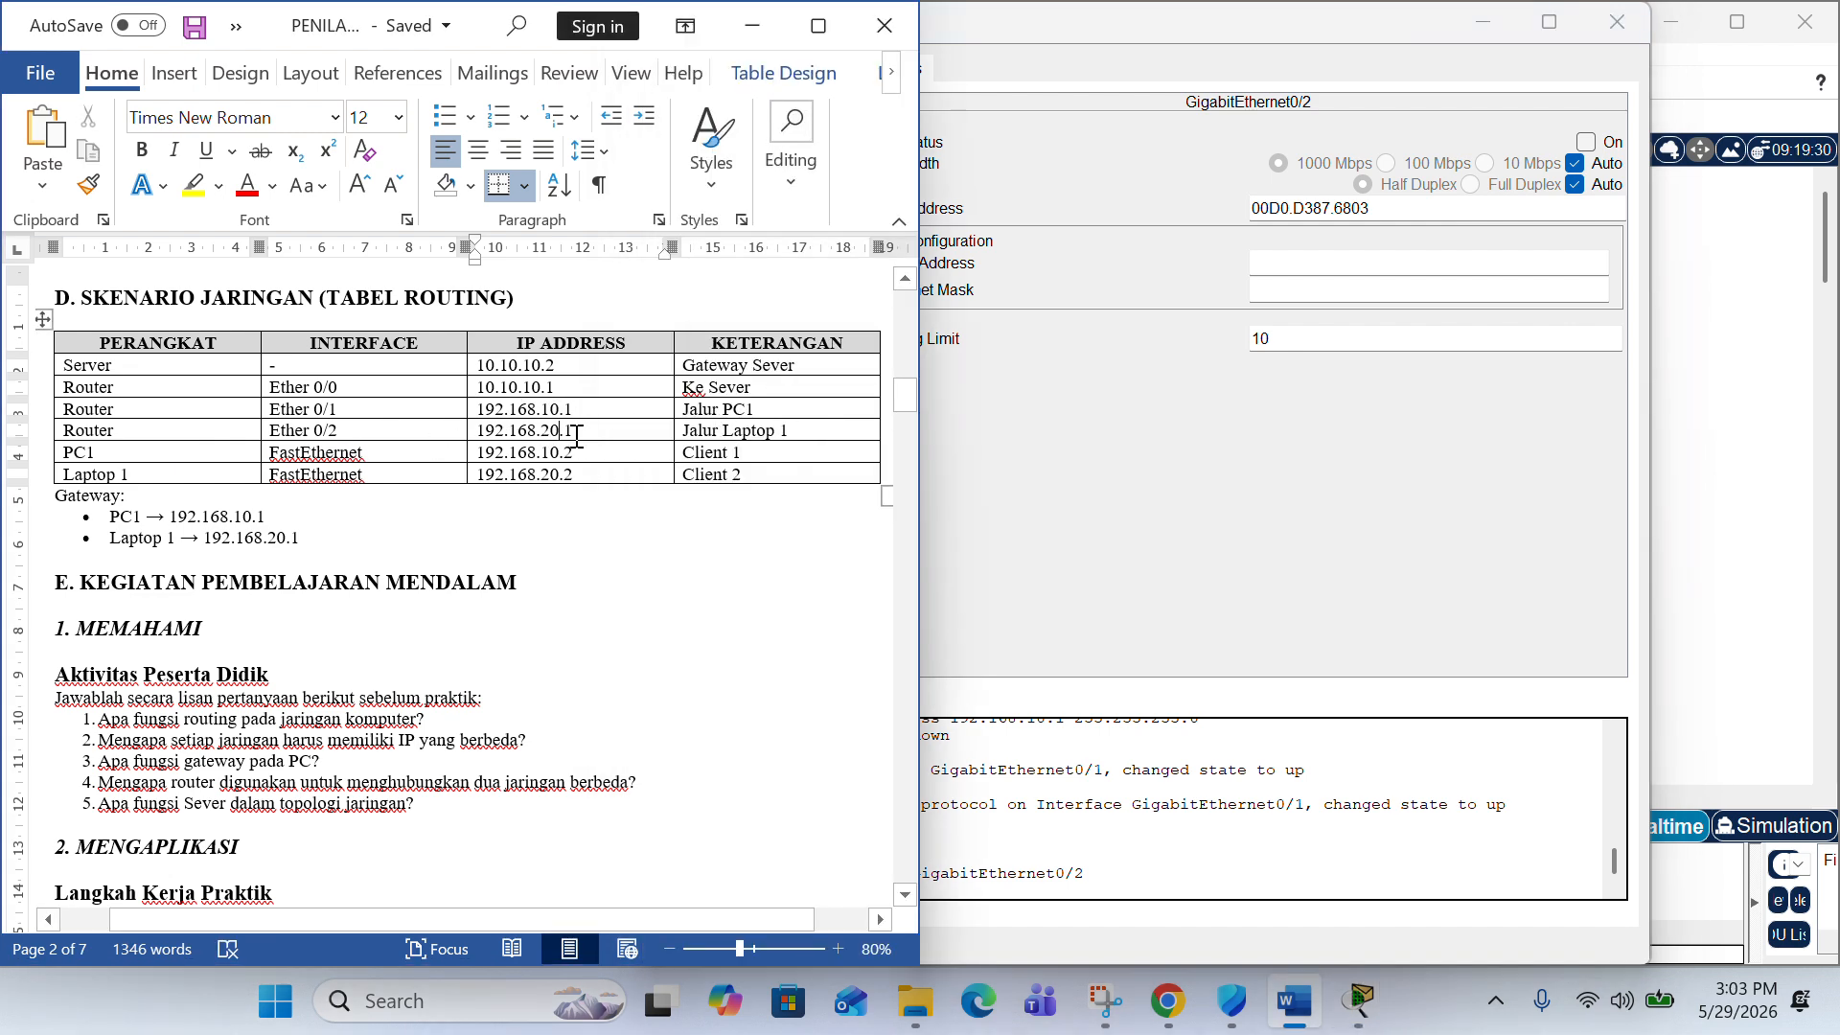
pyautogui.moveTo(575, 439); pyautogui.dragTo(470, 440)
pyautogui.hotkey('ctrl', 'c')
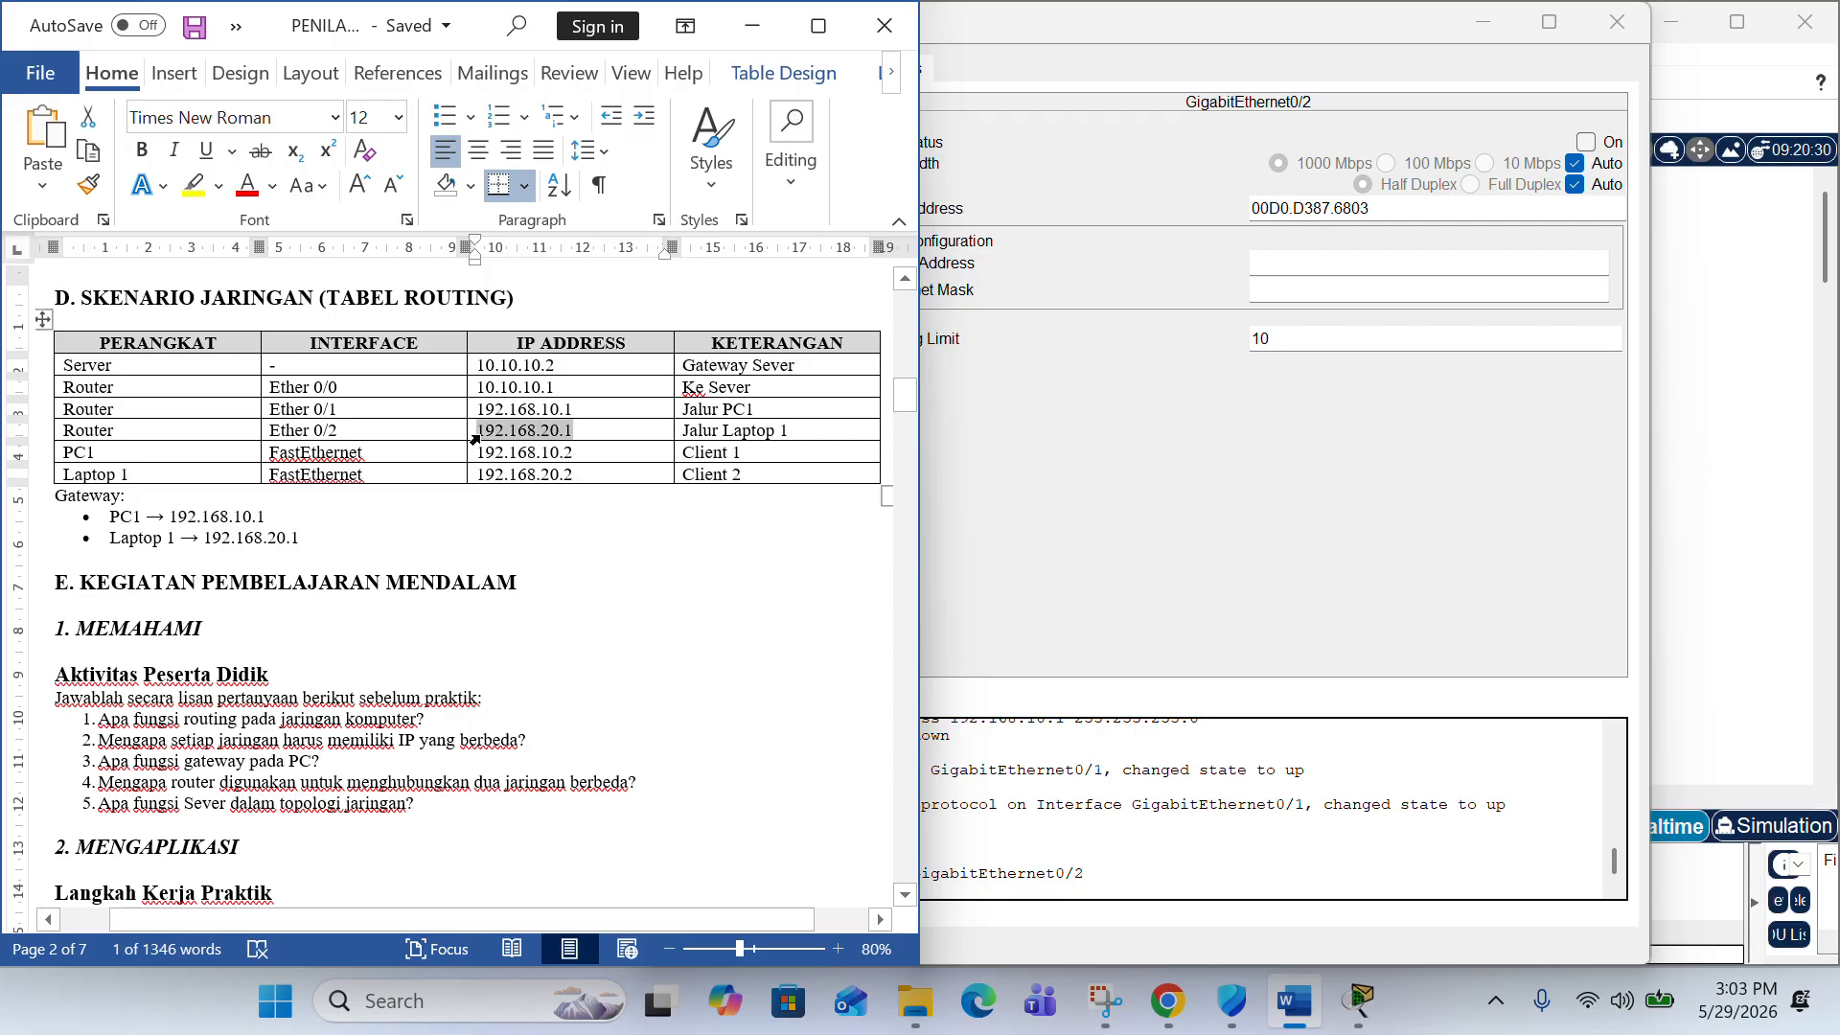
pyautogui.click(1165, 434)
pyautogui.click(1303, 261)
pyautogui.hotkey('ctrl', 'v')
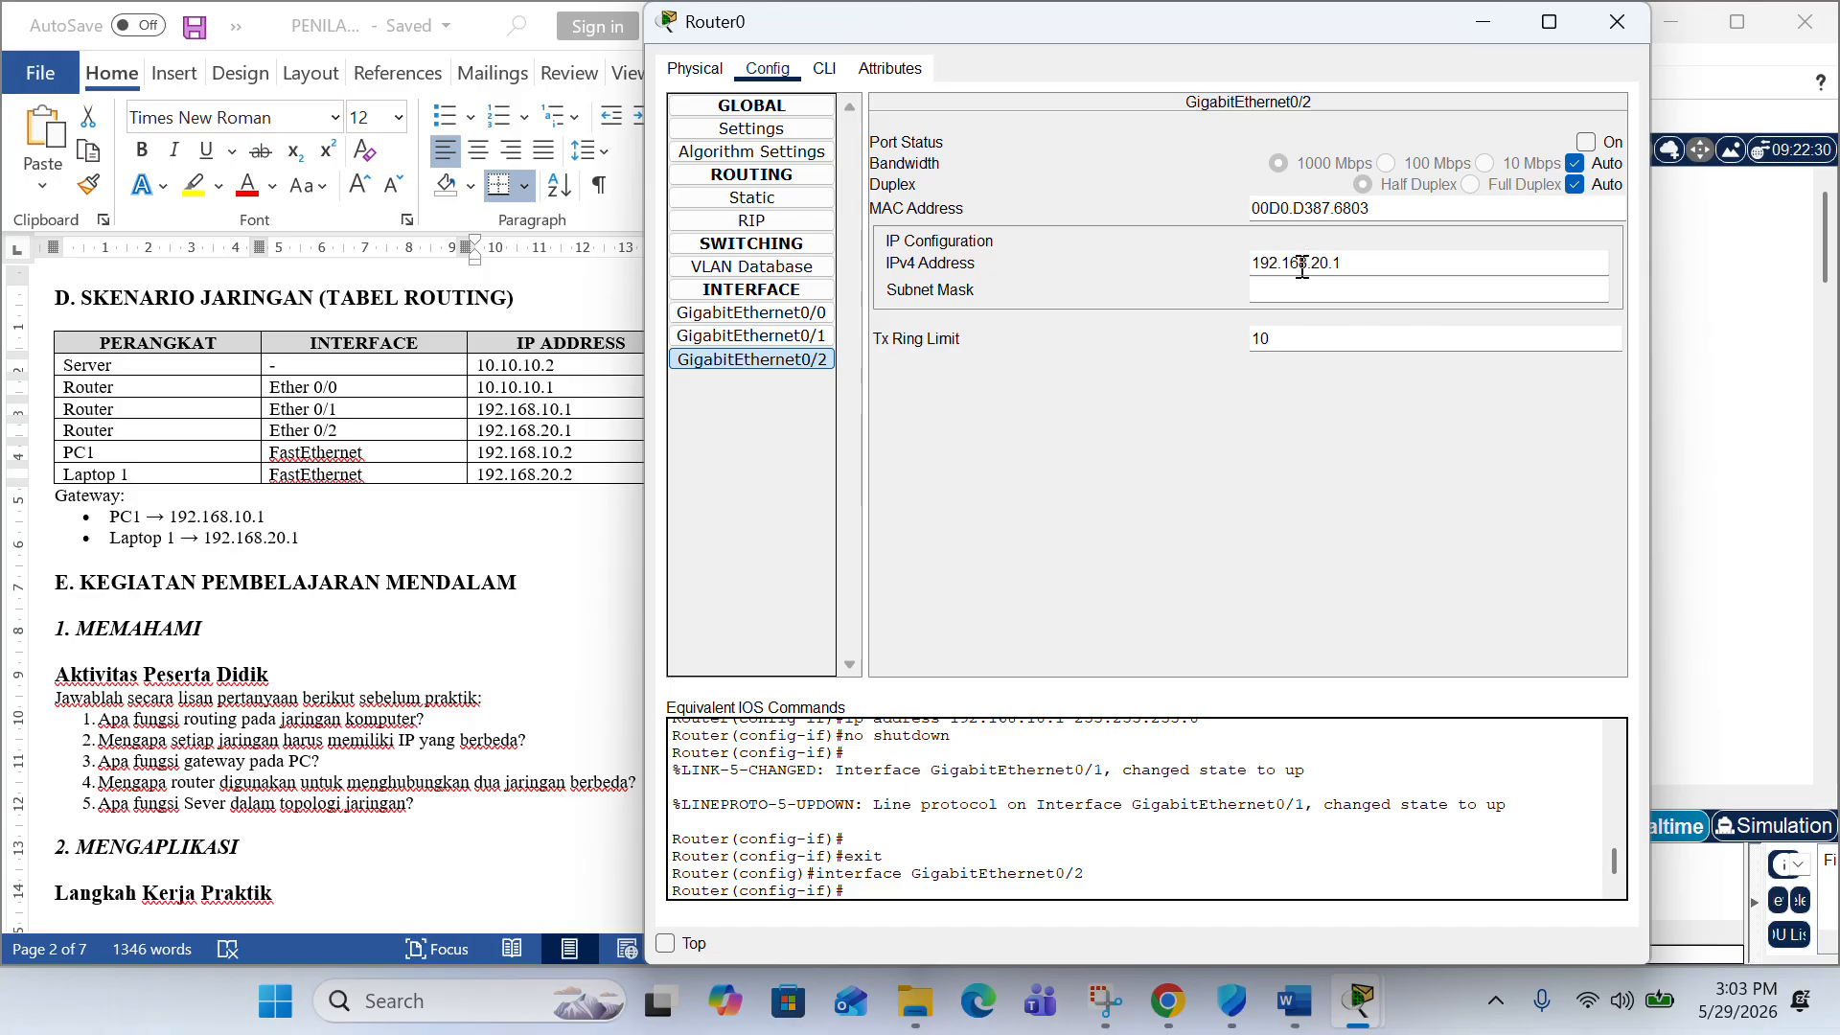
pyautogui.click(1299, 288)
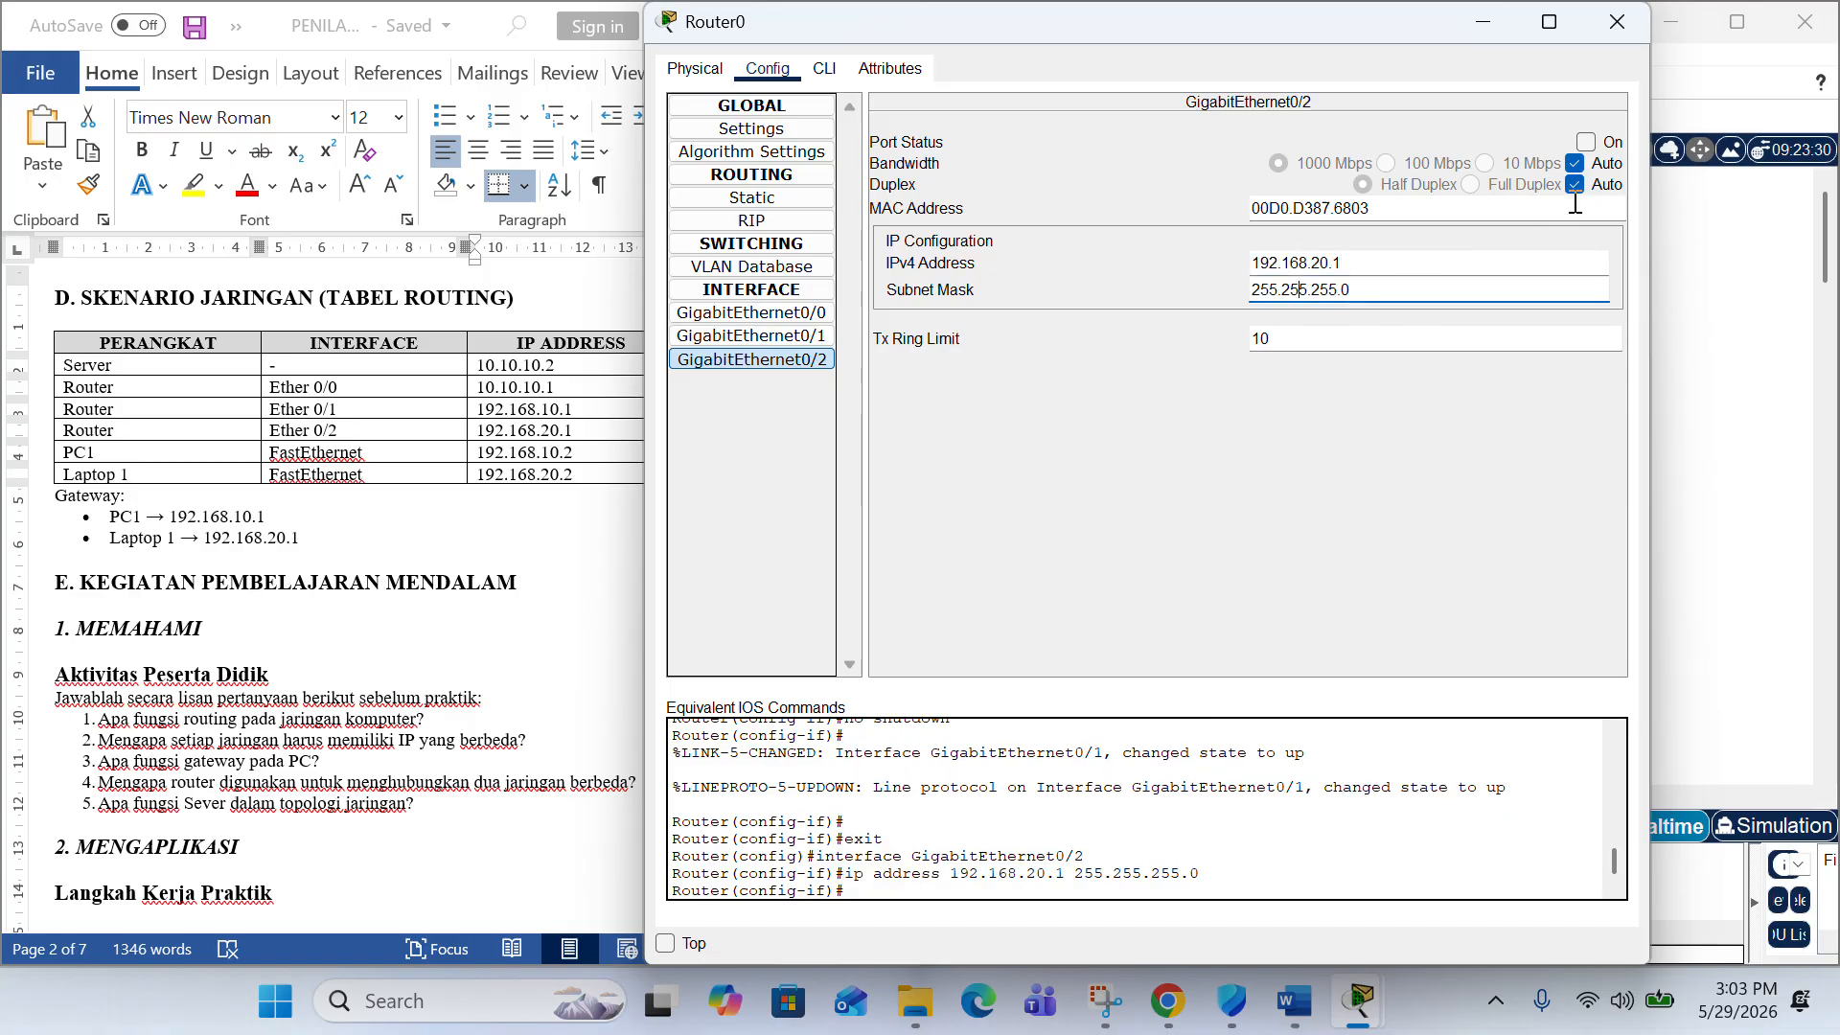
pyautogui.click(1587, 142)
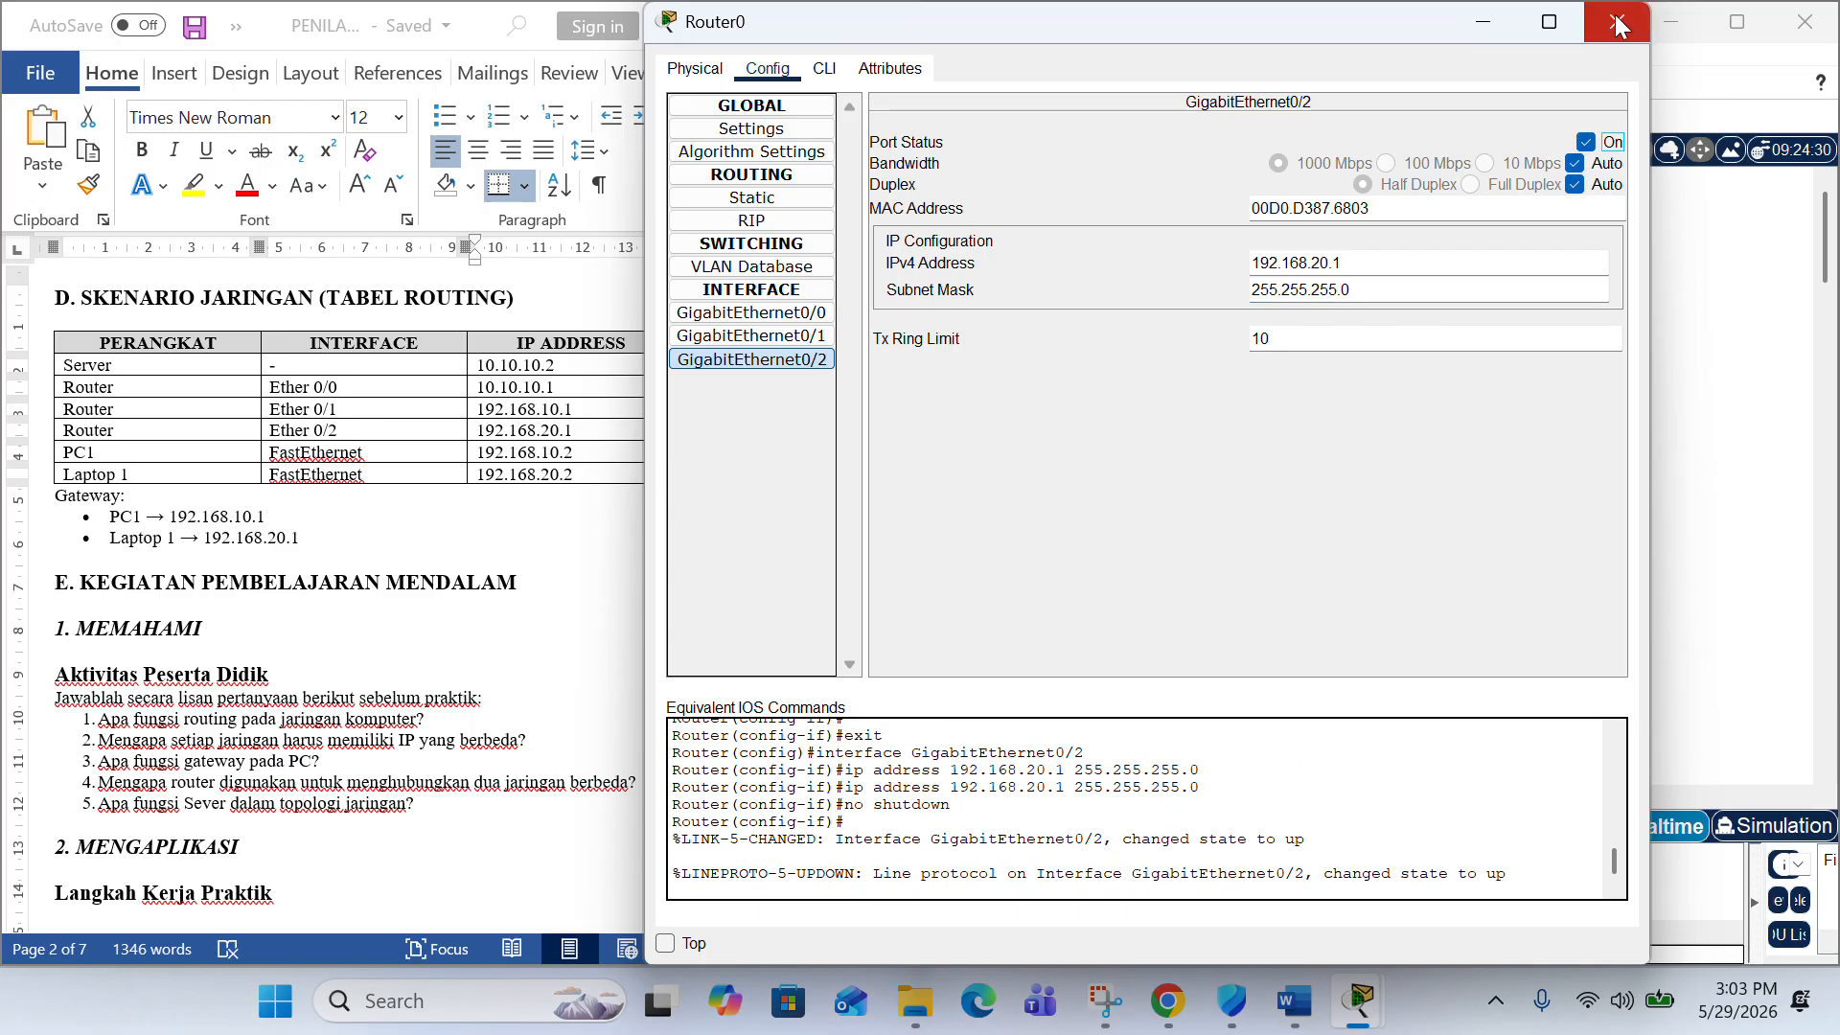
pyautogui.click(1618, 24)
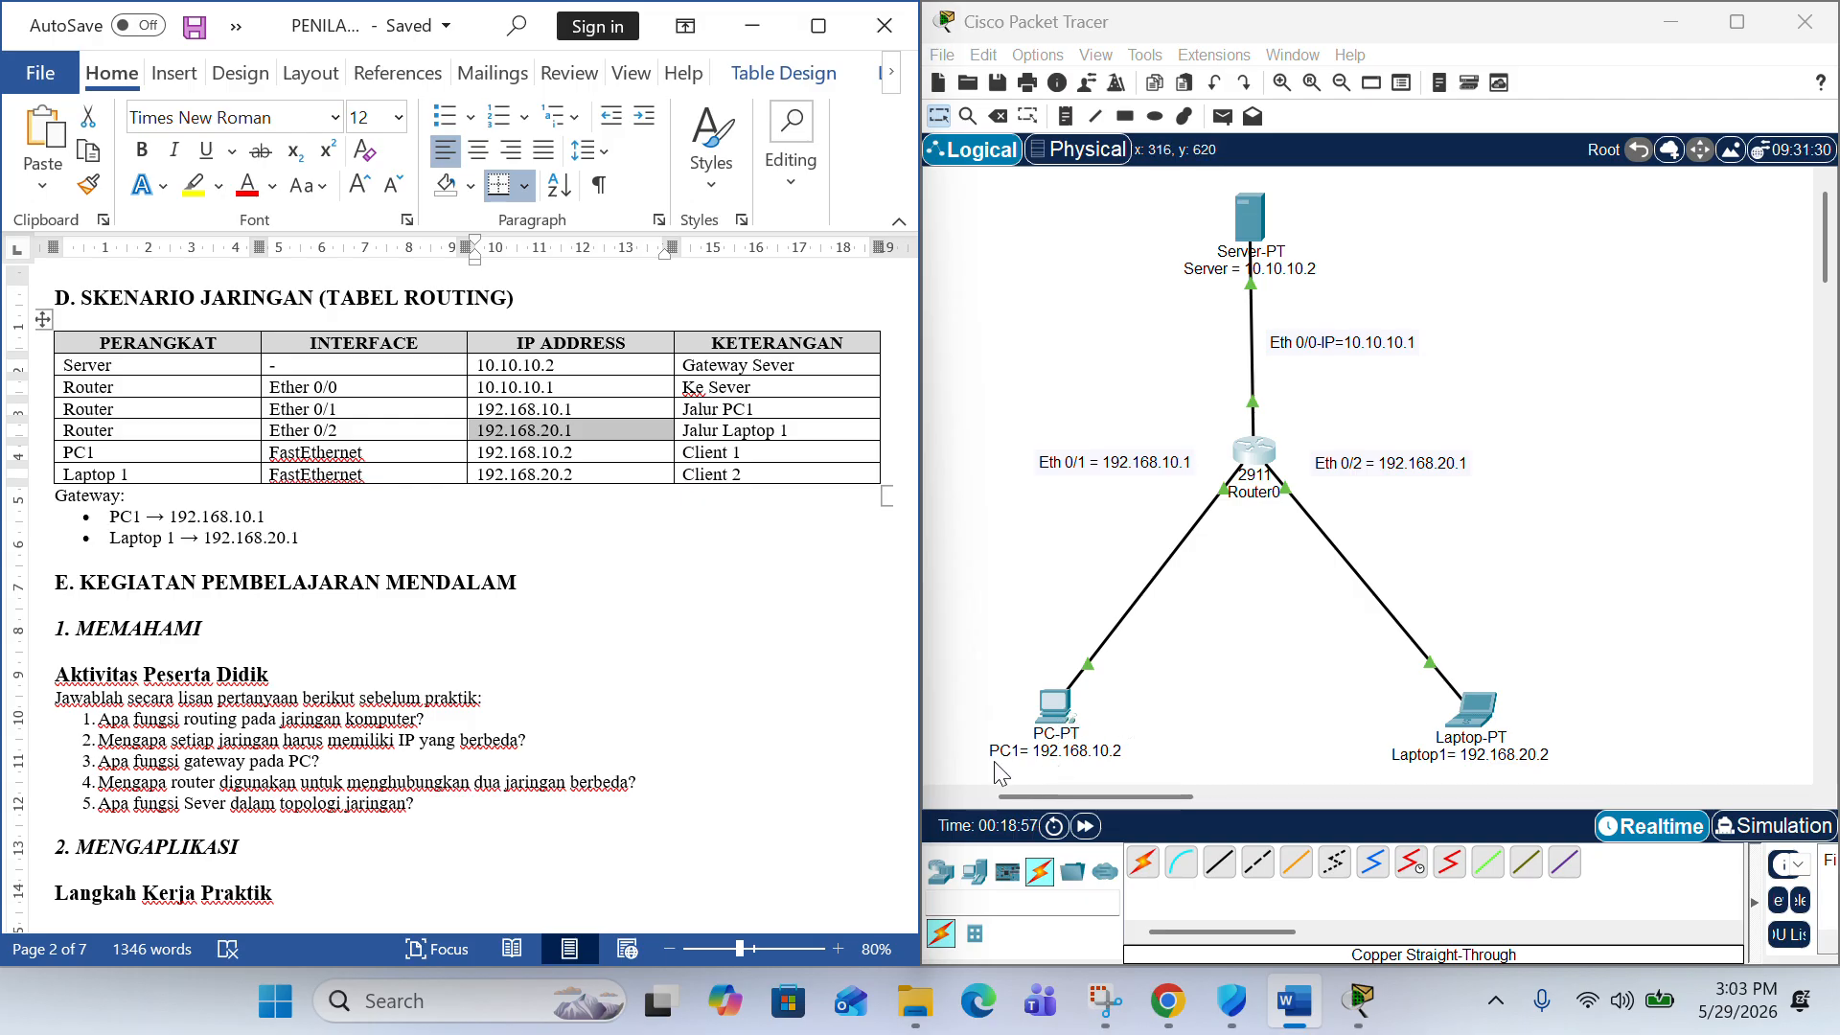
# - Give PC1 the static IPv4 address 192.168.10.2 with subnet mask 255.255.255.0, keeping the worksheet table in view
pyautogui.click(1054, 721)
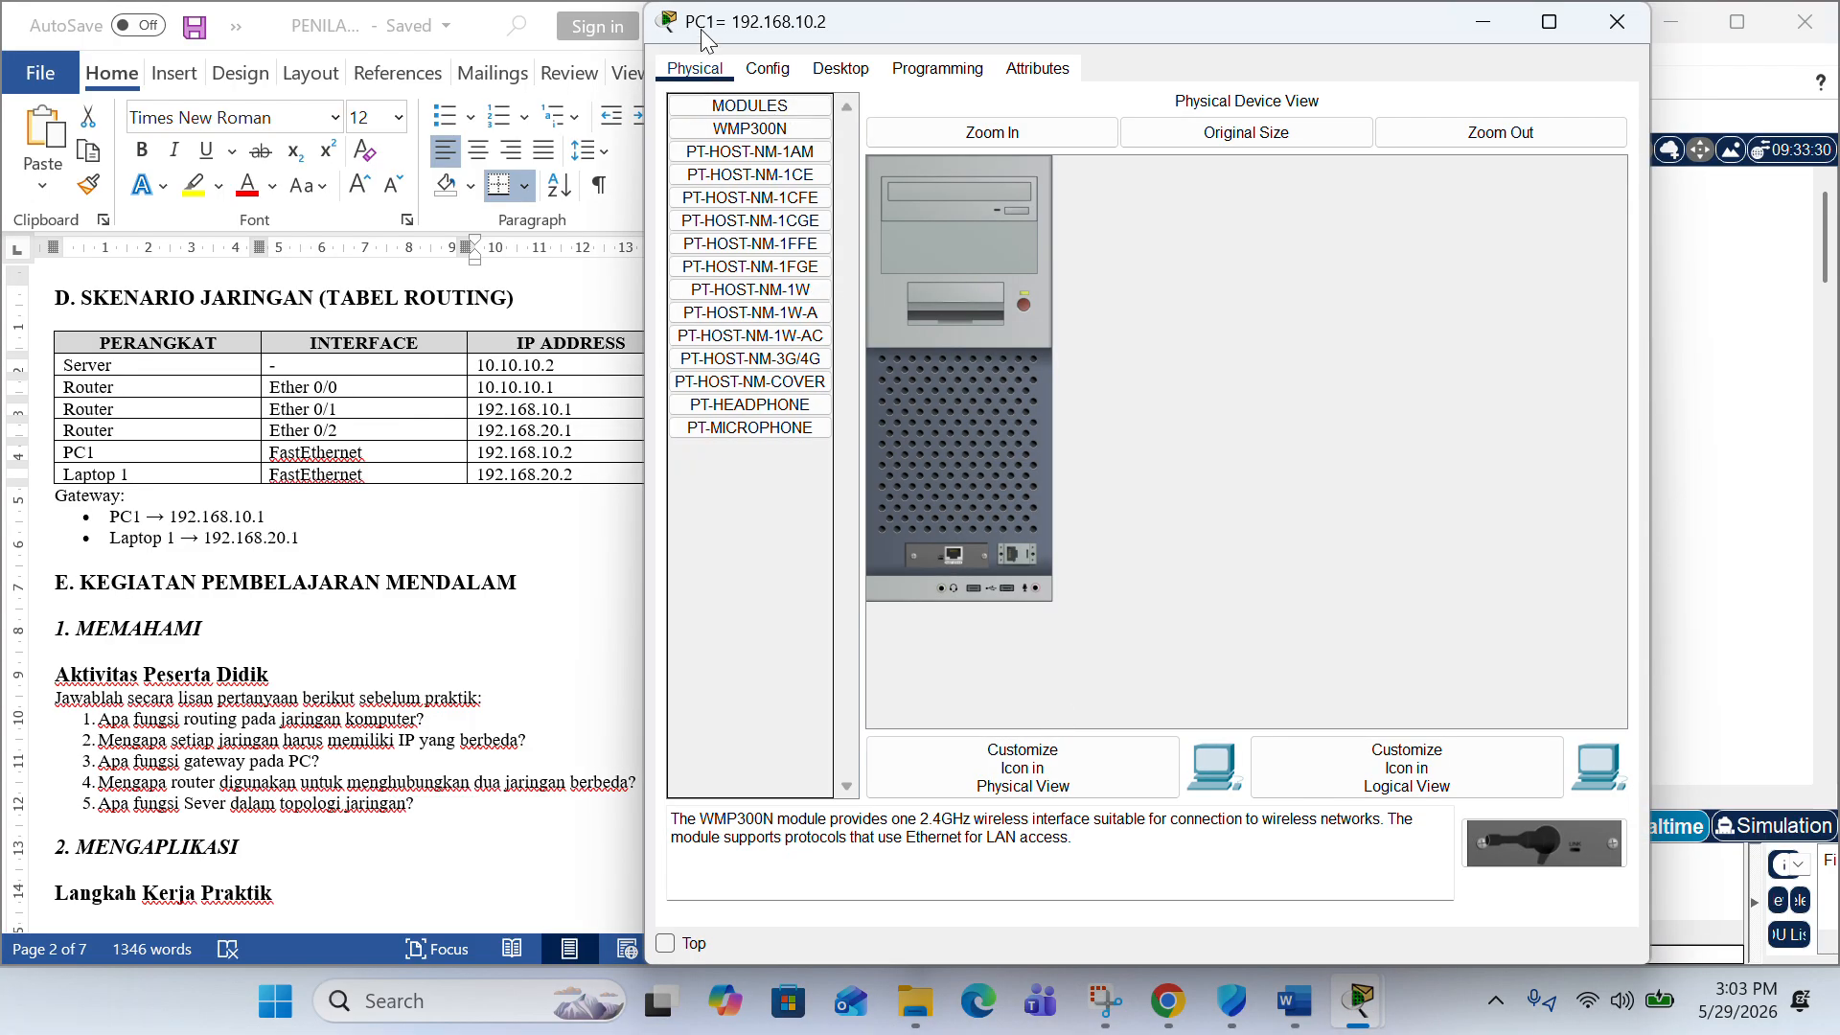
pyautogui.moveTo(707, 39); pyautogui.dragTo(653, 113)
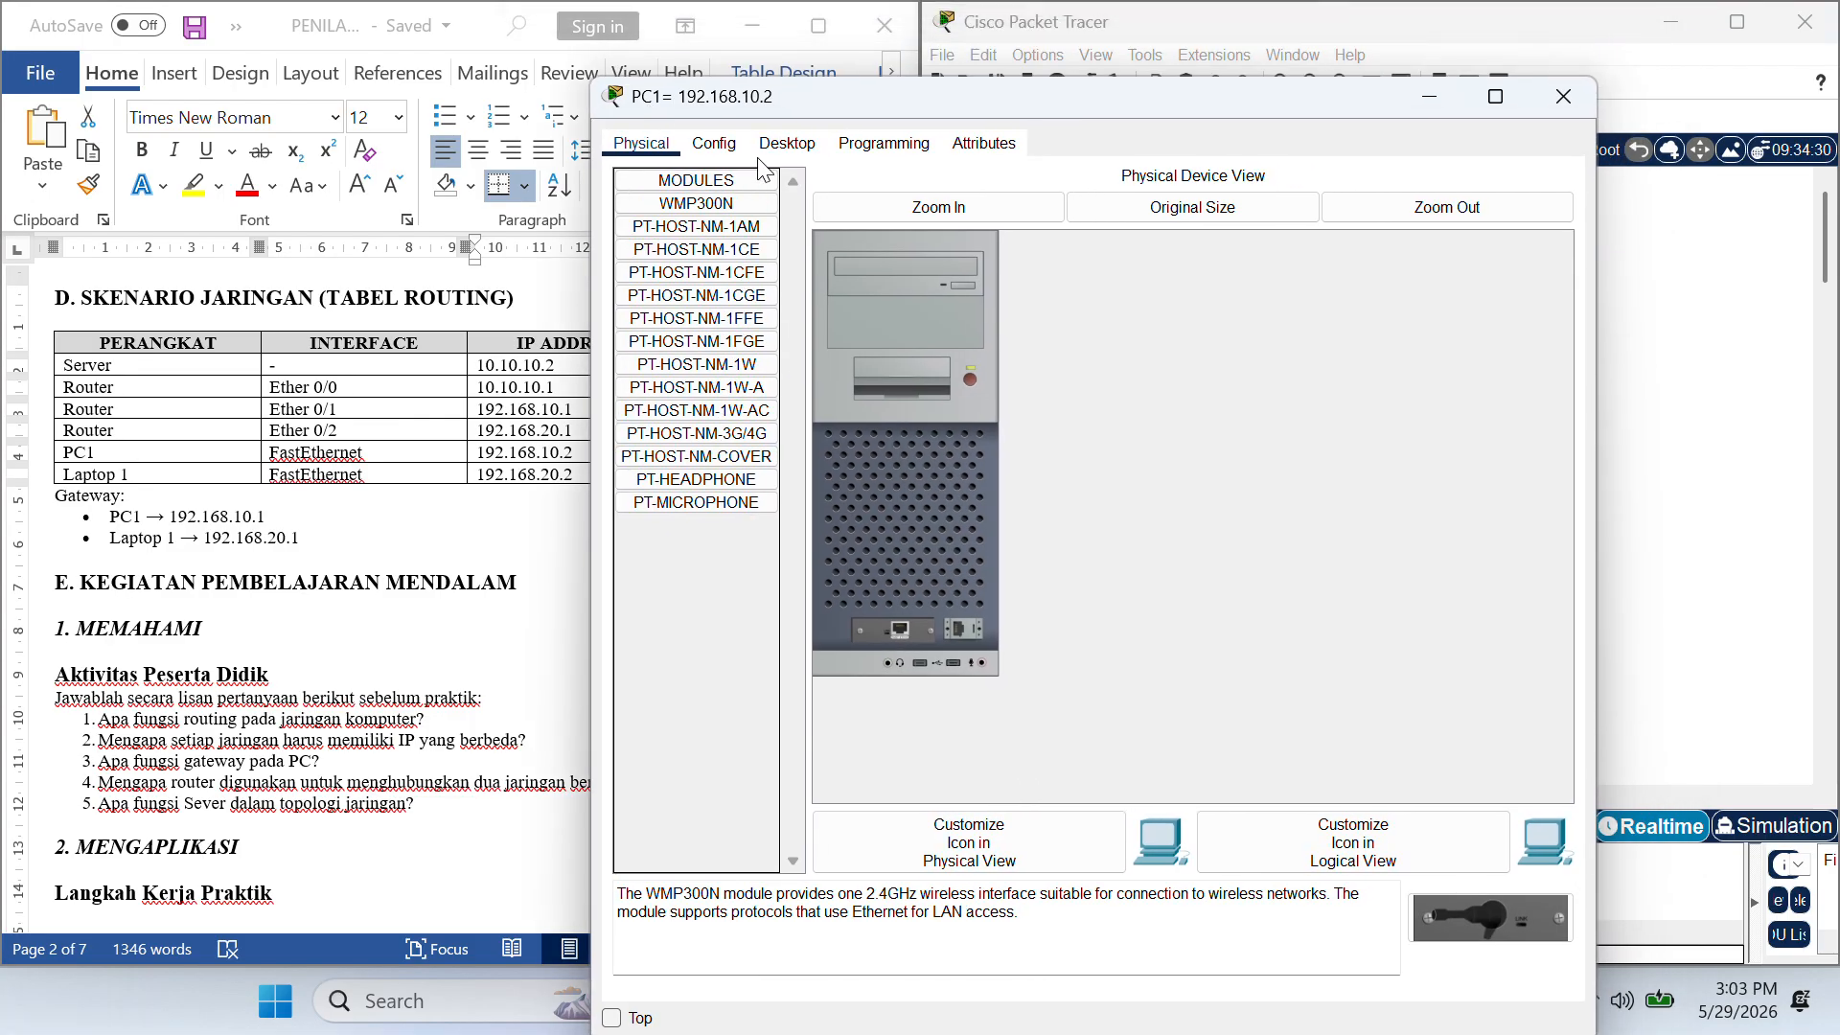
pyautogui.click(726, 151)
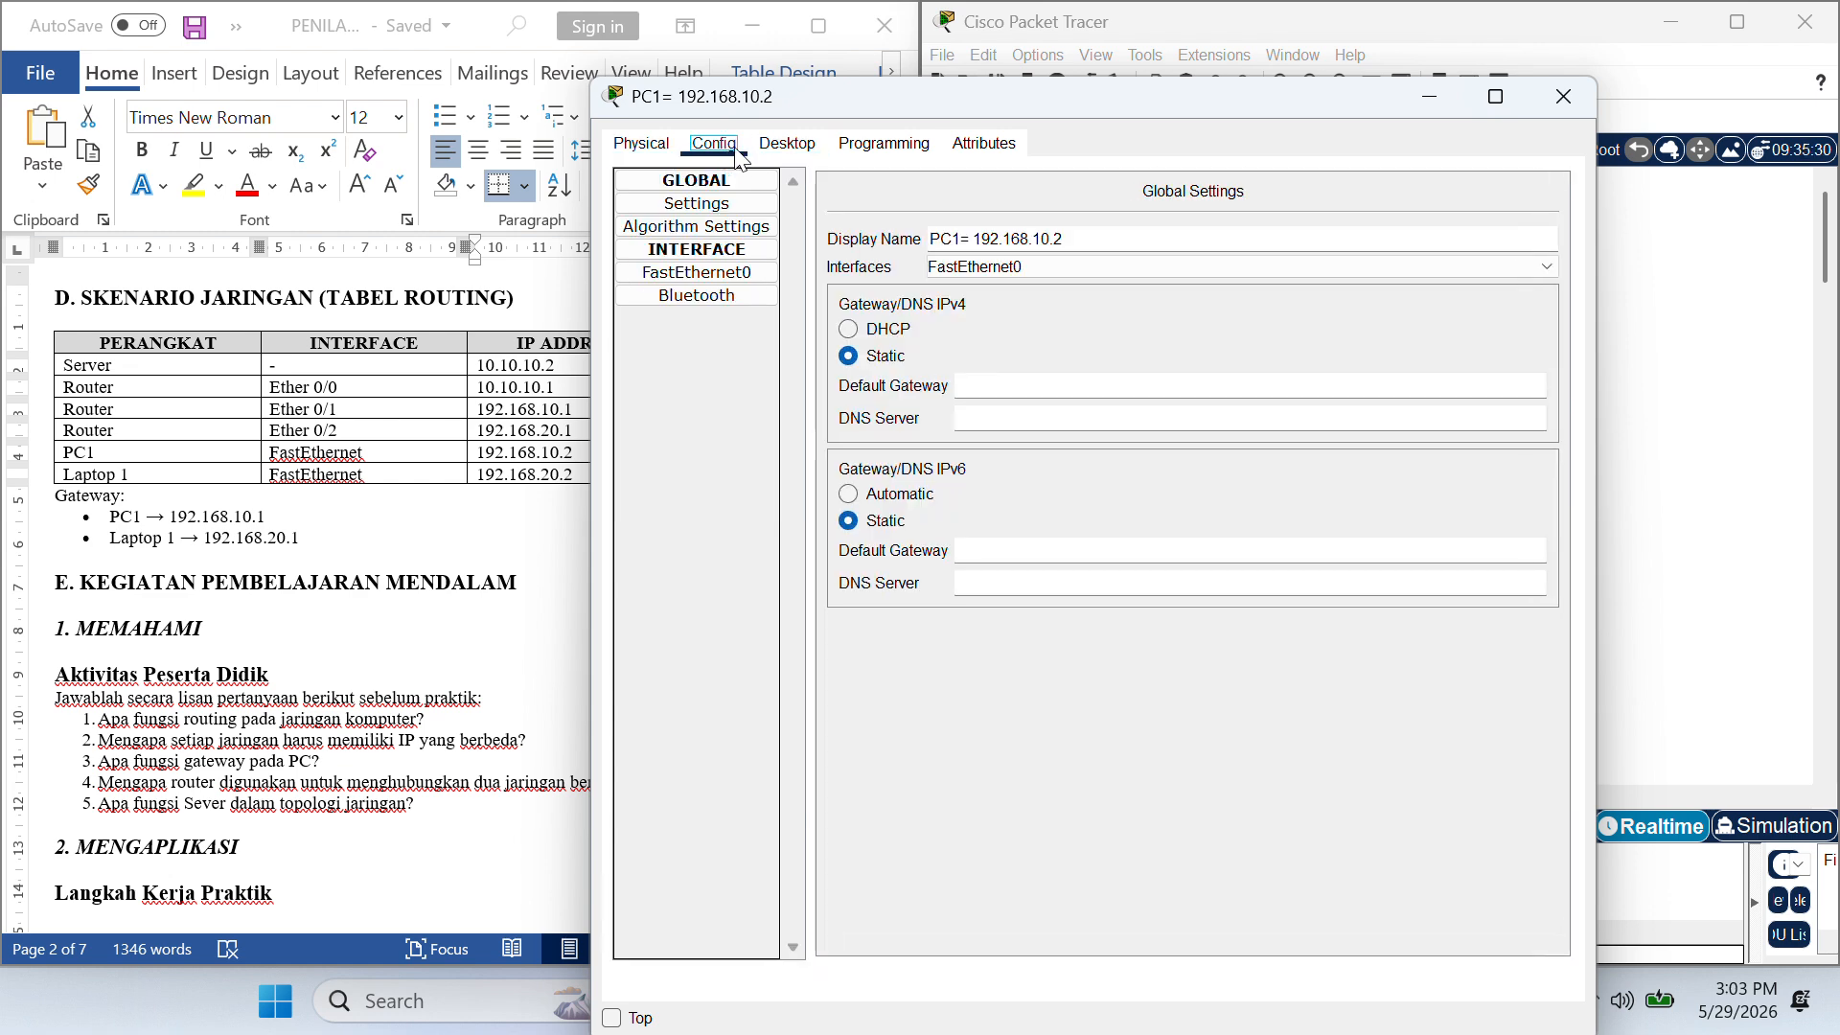
pyautogui.click(792, 145)
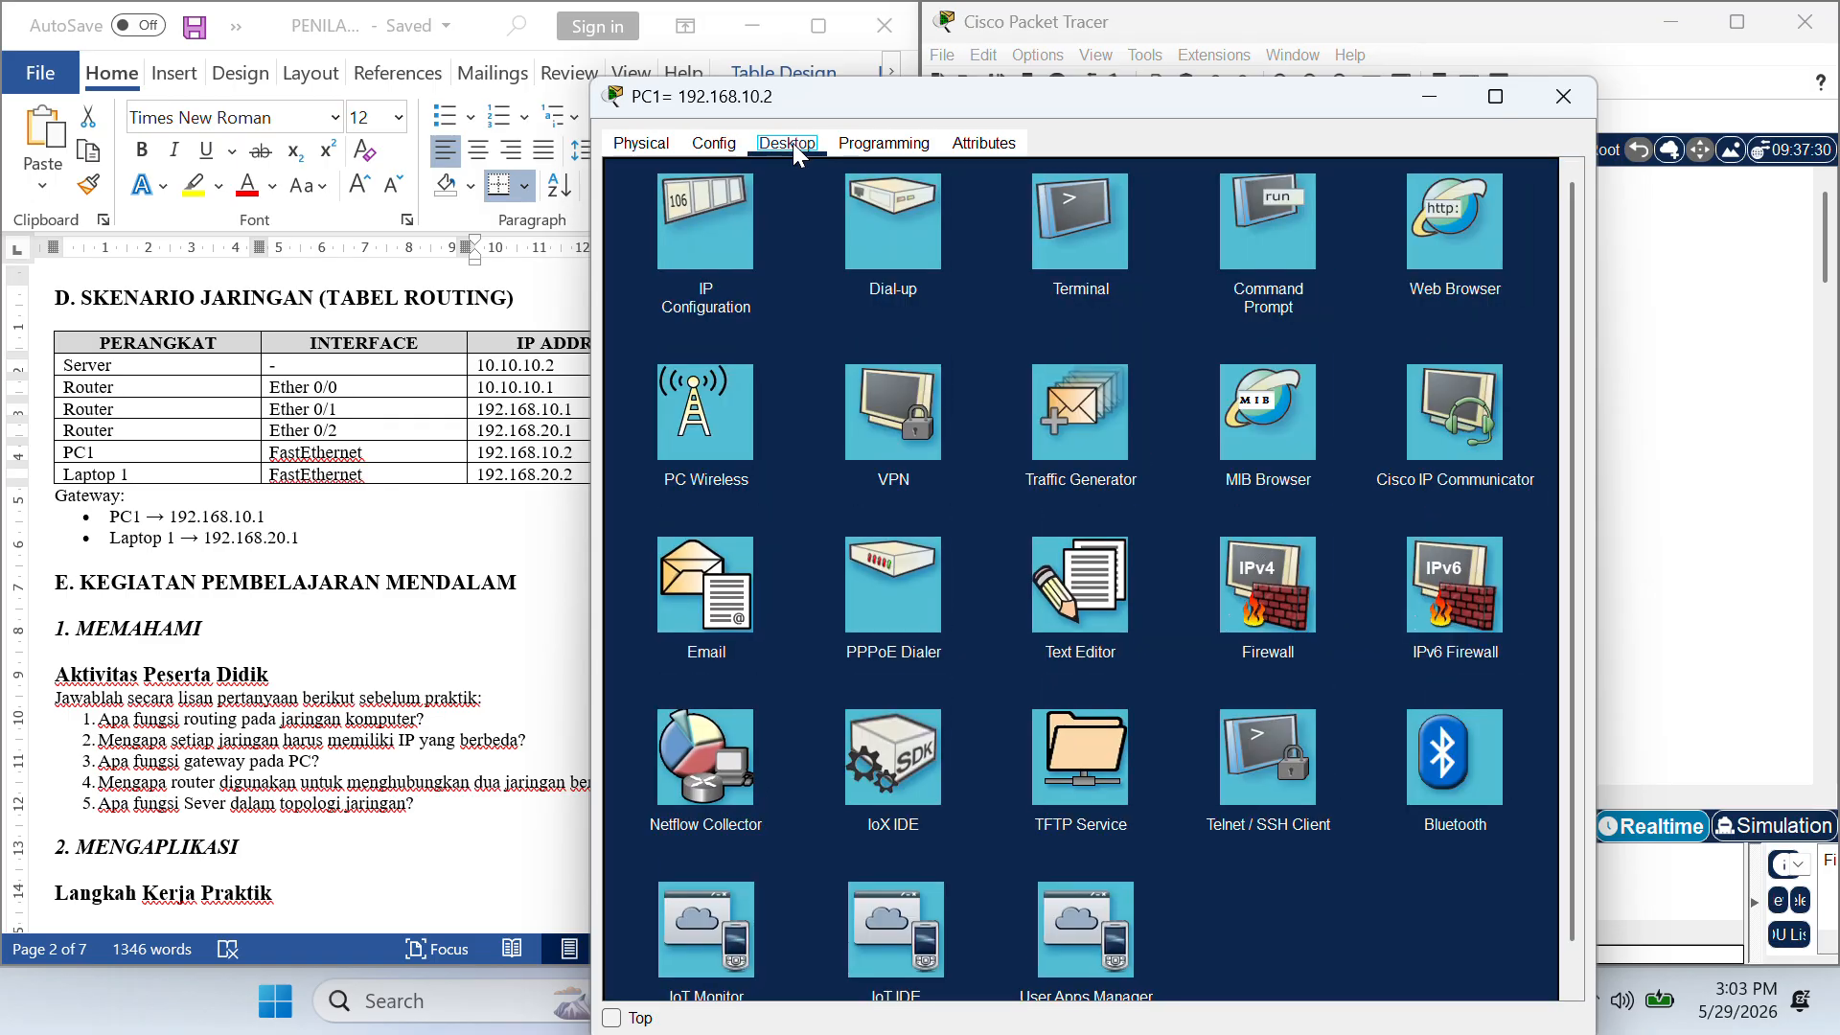
pyautogui.click(706, 254)
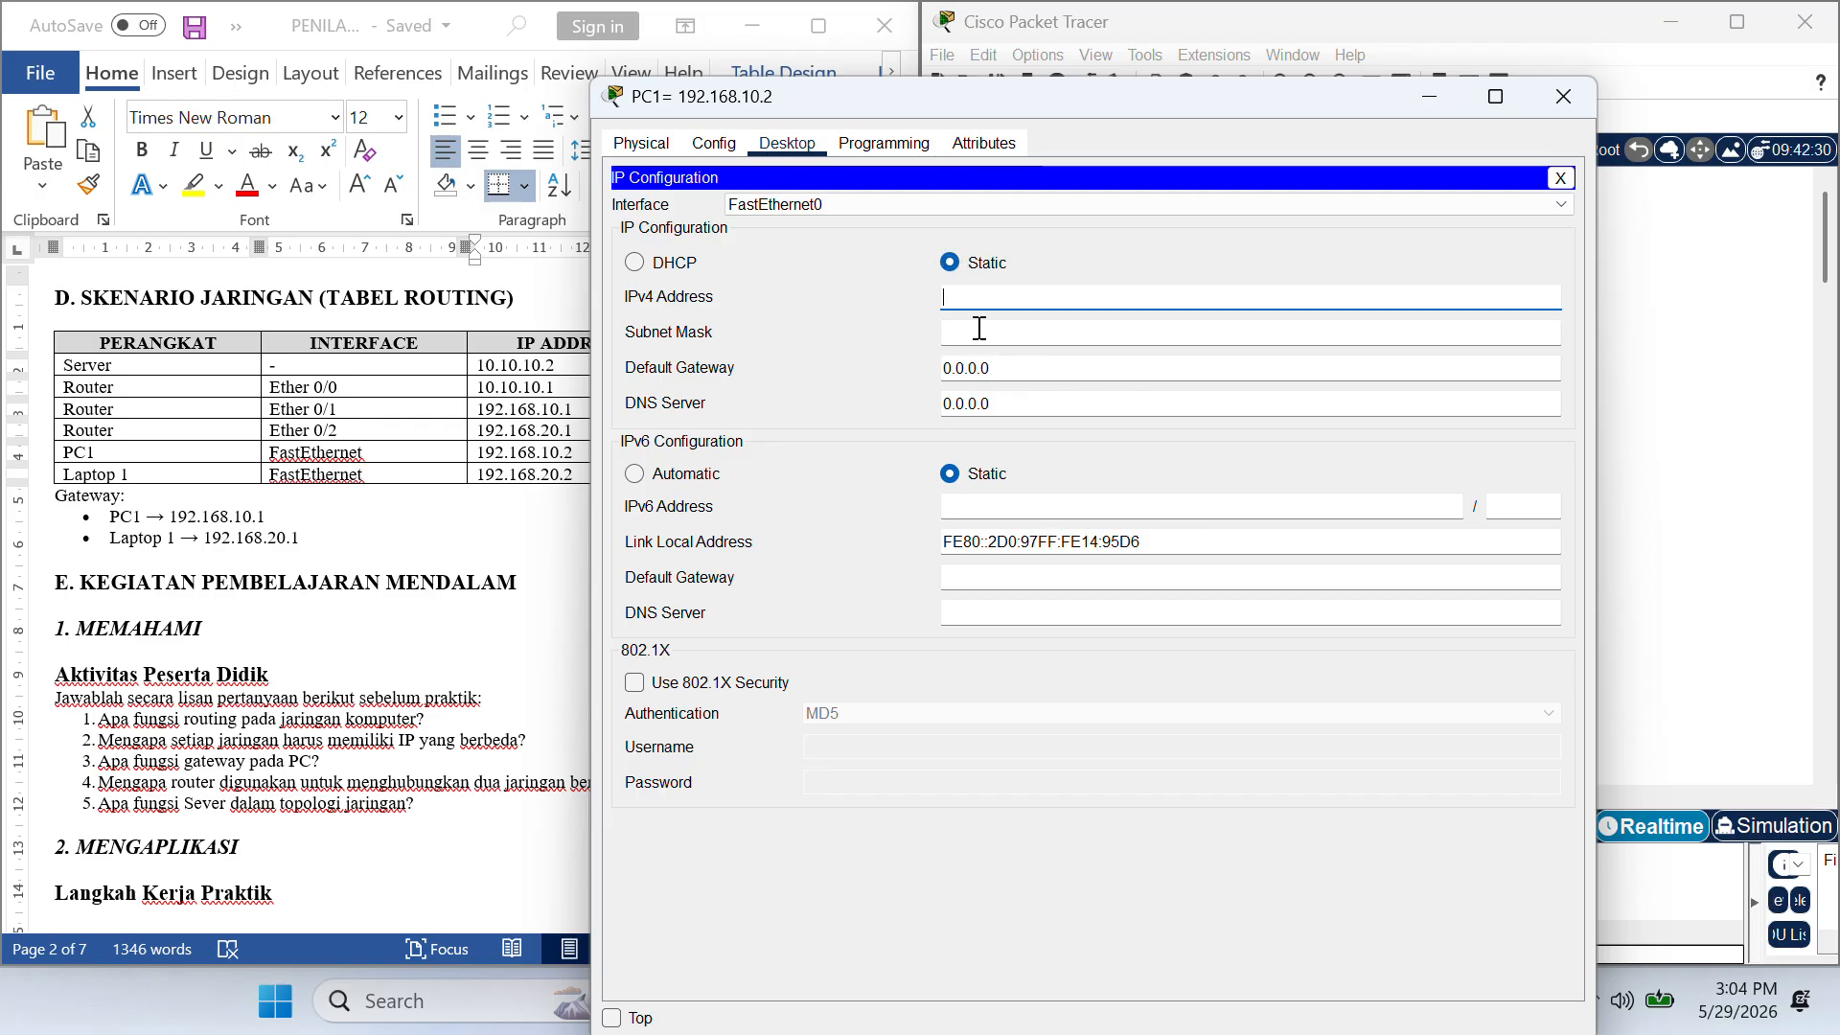
pyautogui.moveTo(1142, 96); pyautogui.dragTo(1175, 191)
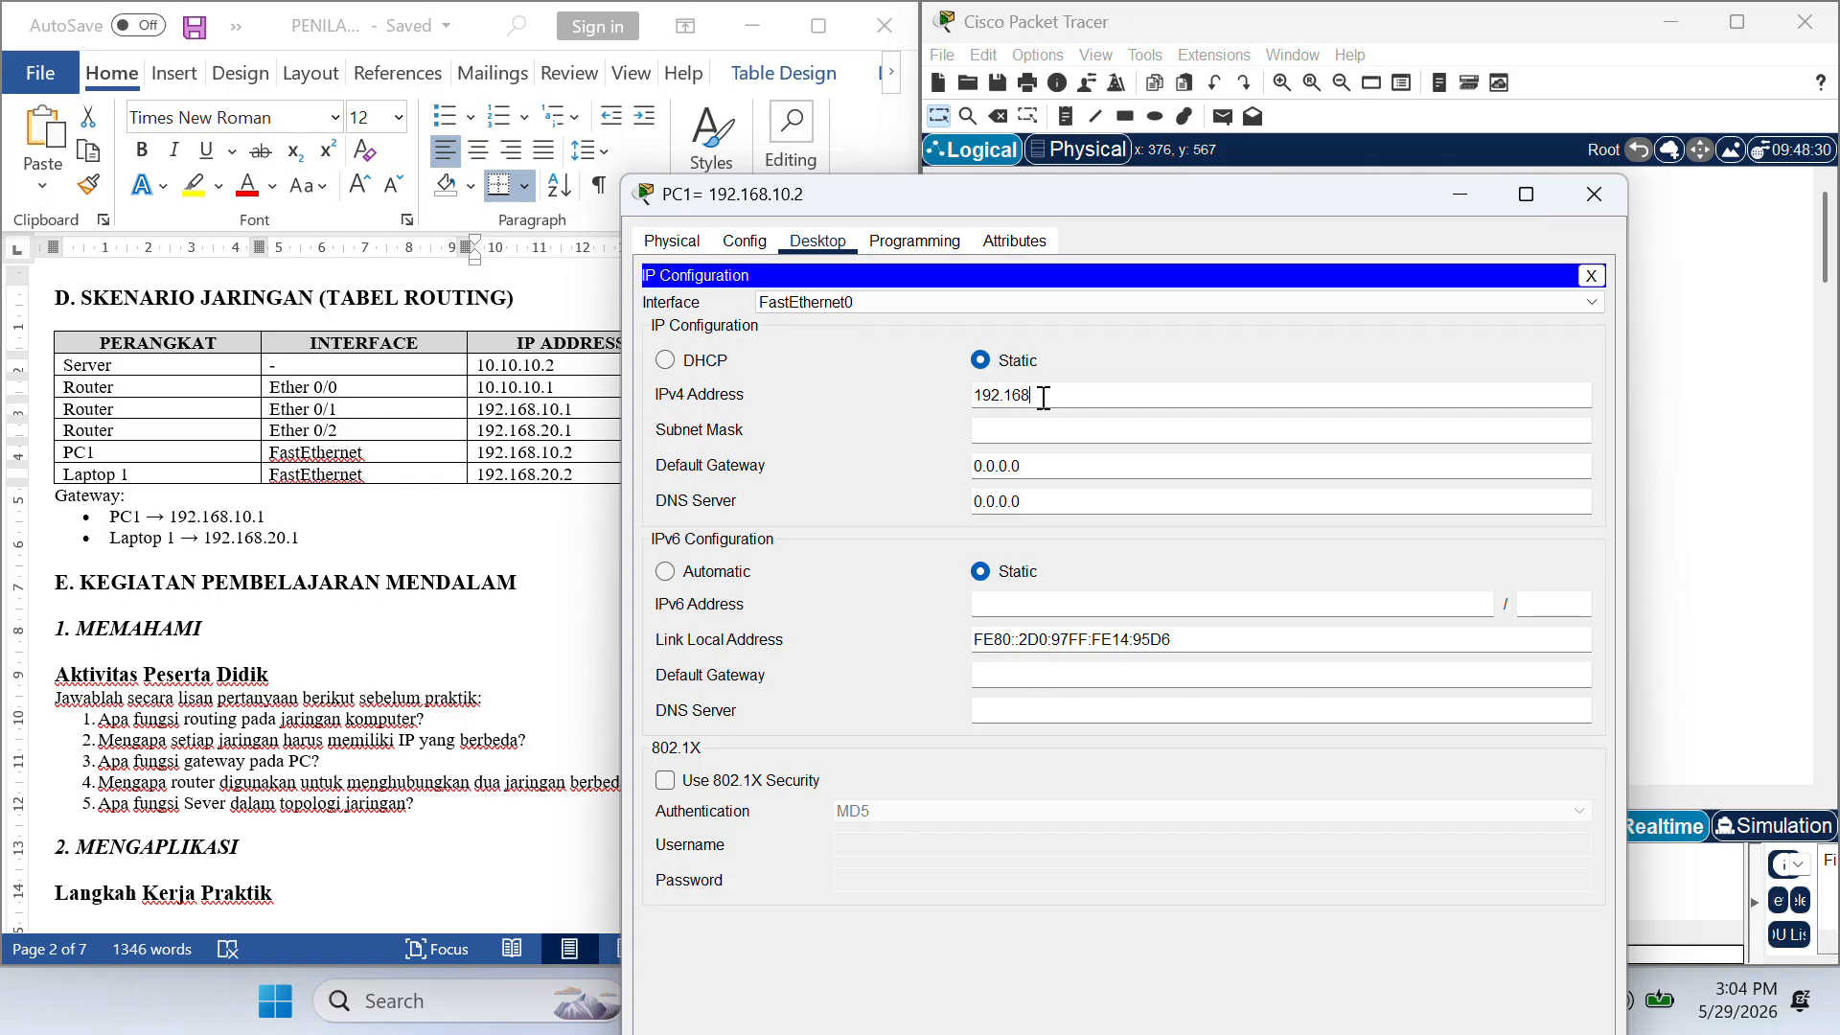
pyautogui.write('0.2')
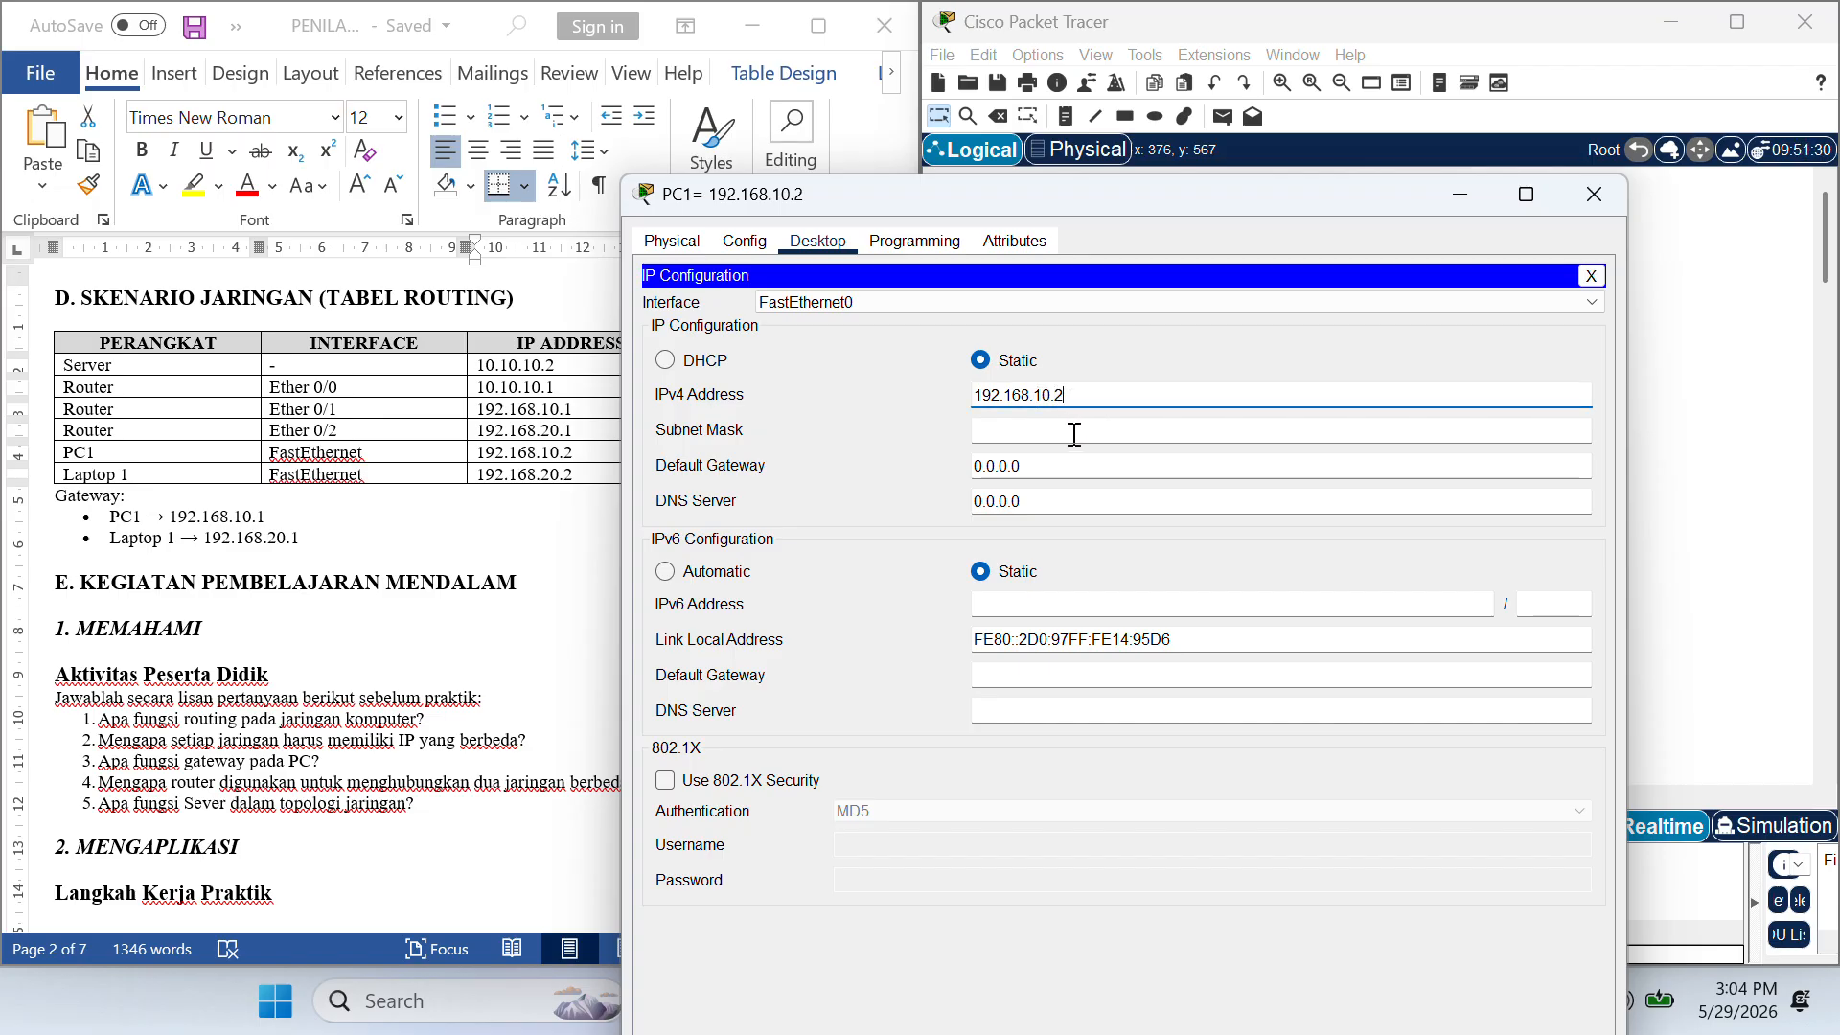
pyautogui.click(1033, 433)
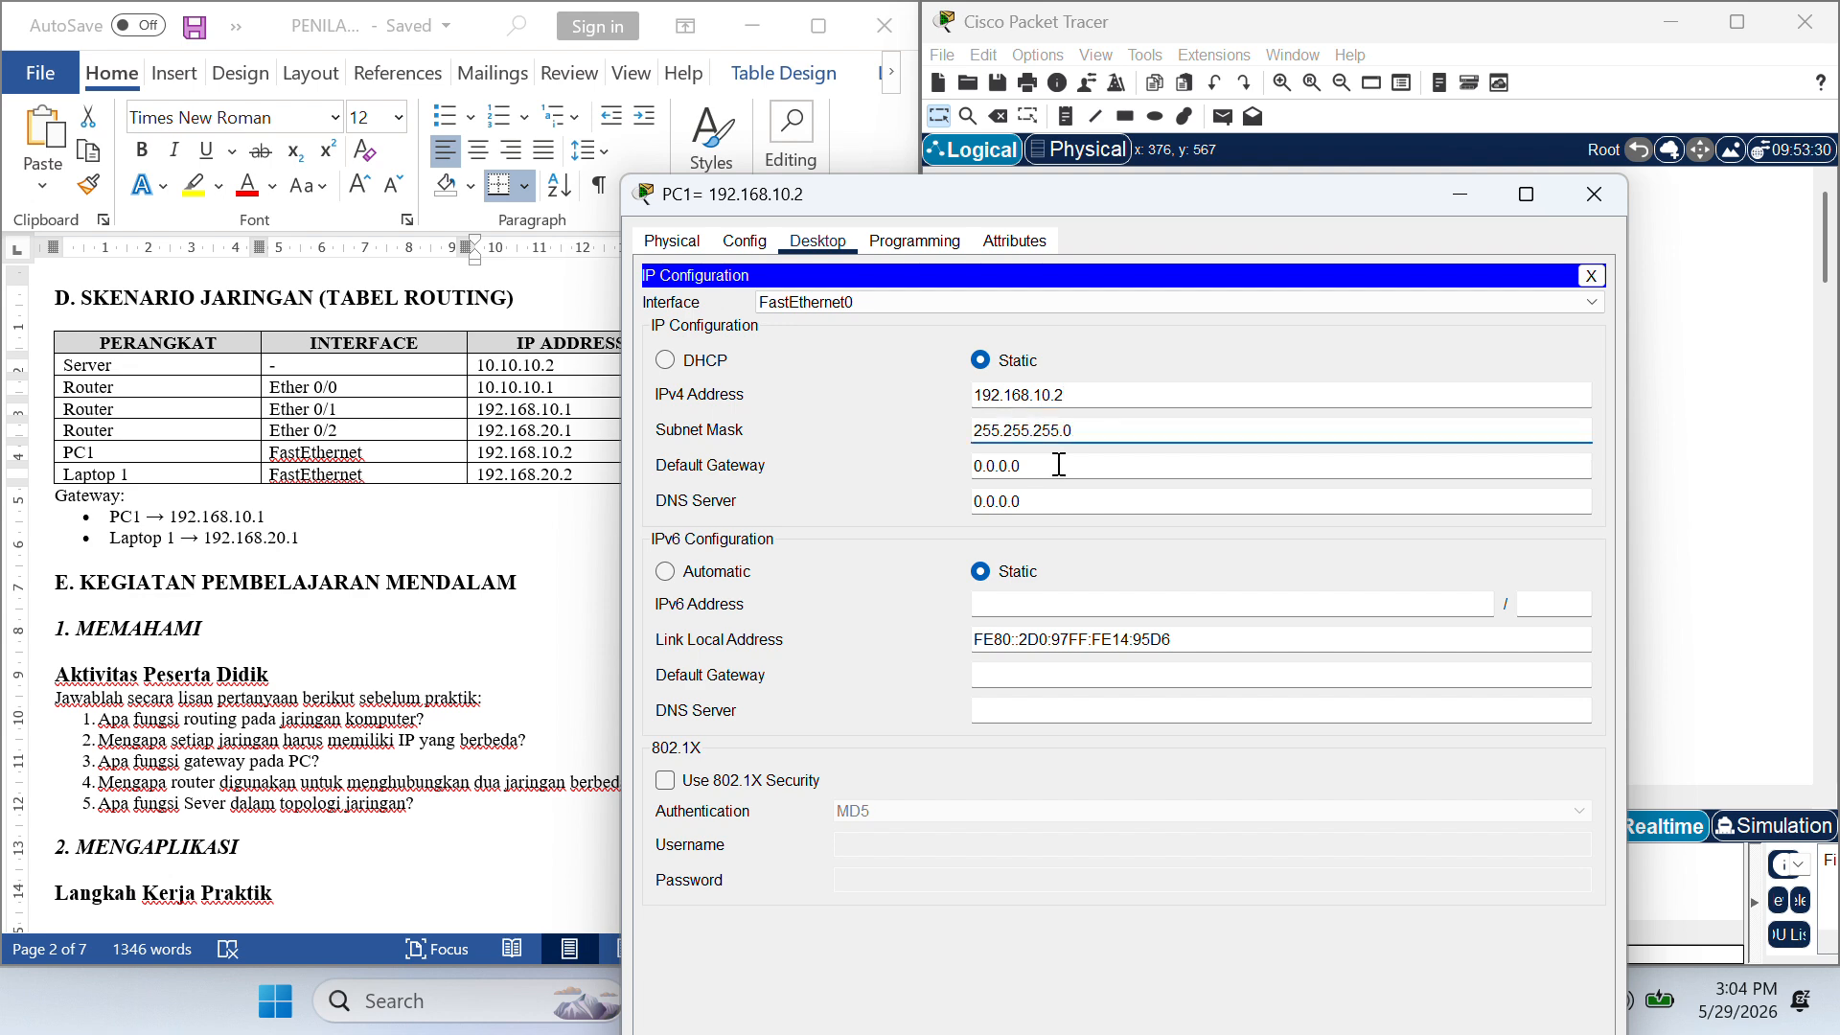
# - Set PC1's IPv4 default gateway to 192.168.10.1 and close its configuration window
pyautogui.moveTo(1093, 395); pyautogui.dragTo(941, 401)
pyautogui.hotkey('ctrl', 'c')
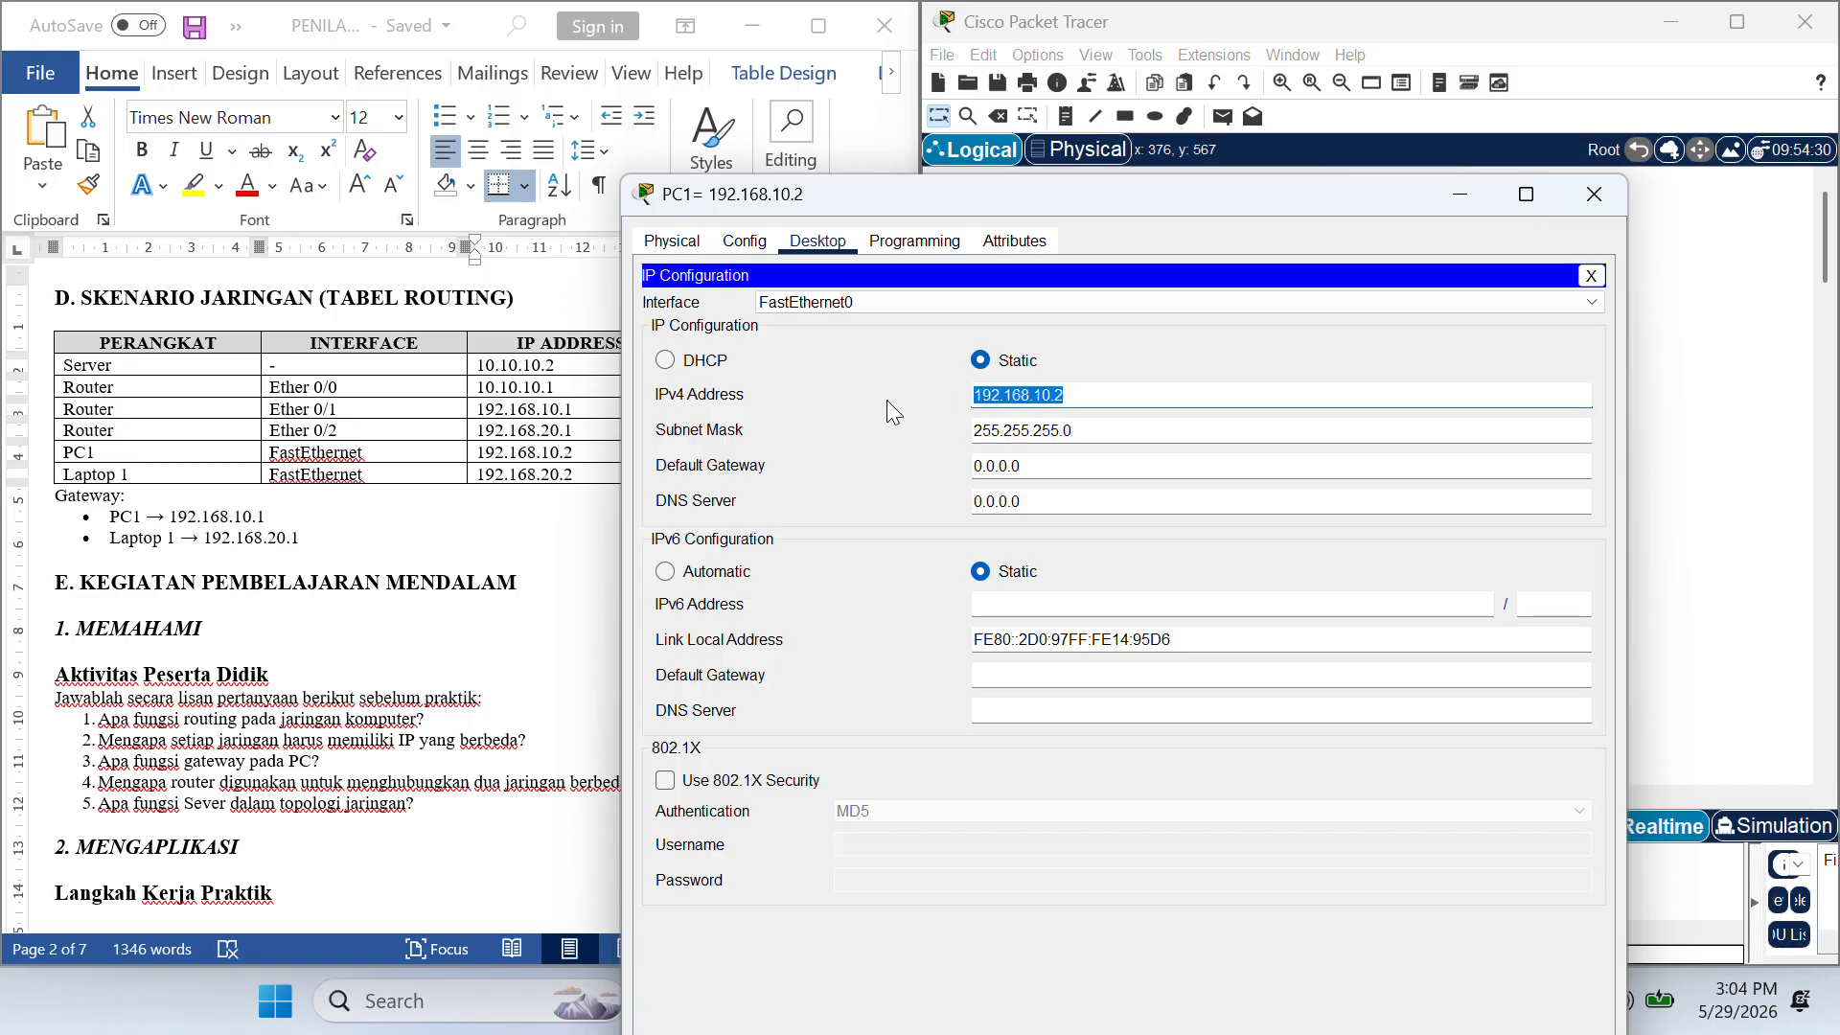
pyautogui.click(1036, 471)
pyautogui.moveTo(1055, 470); pyautogui.dragTo(891, 469)
pyautogui.hotkey('ctrl', 'v')
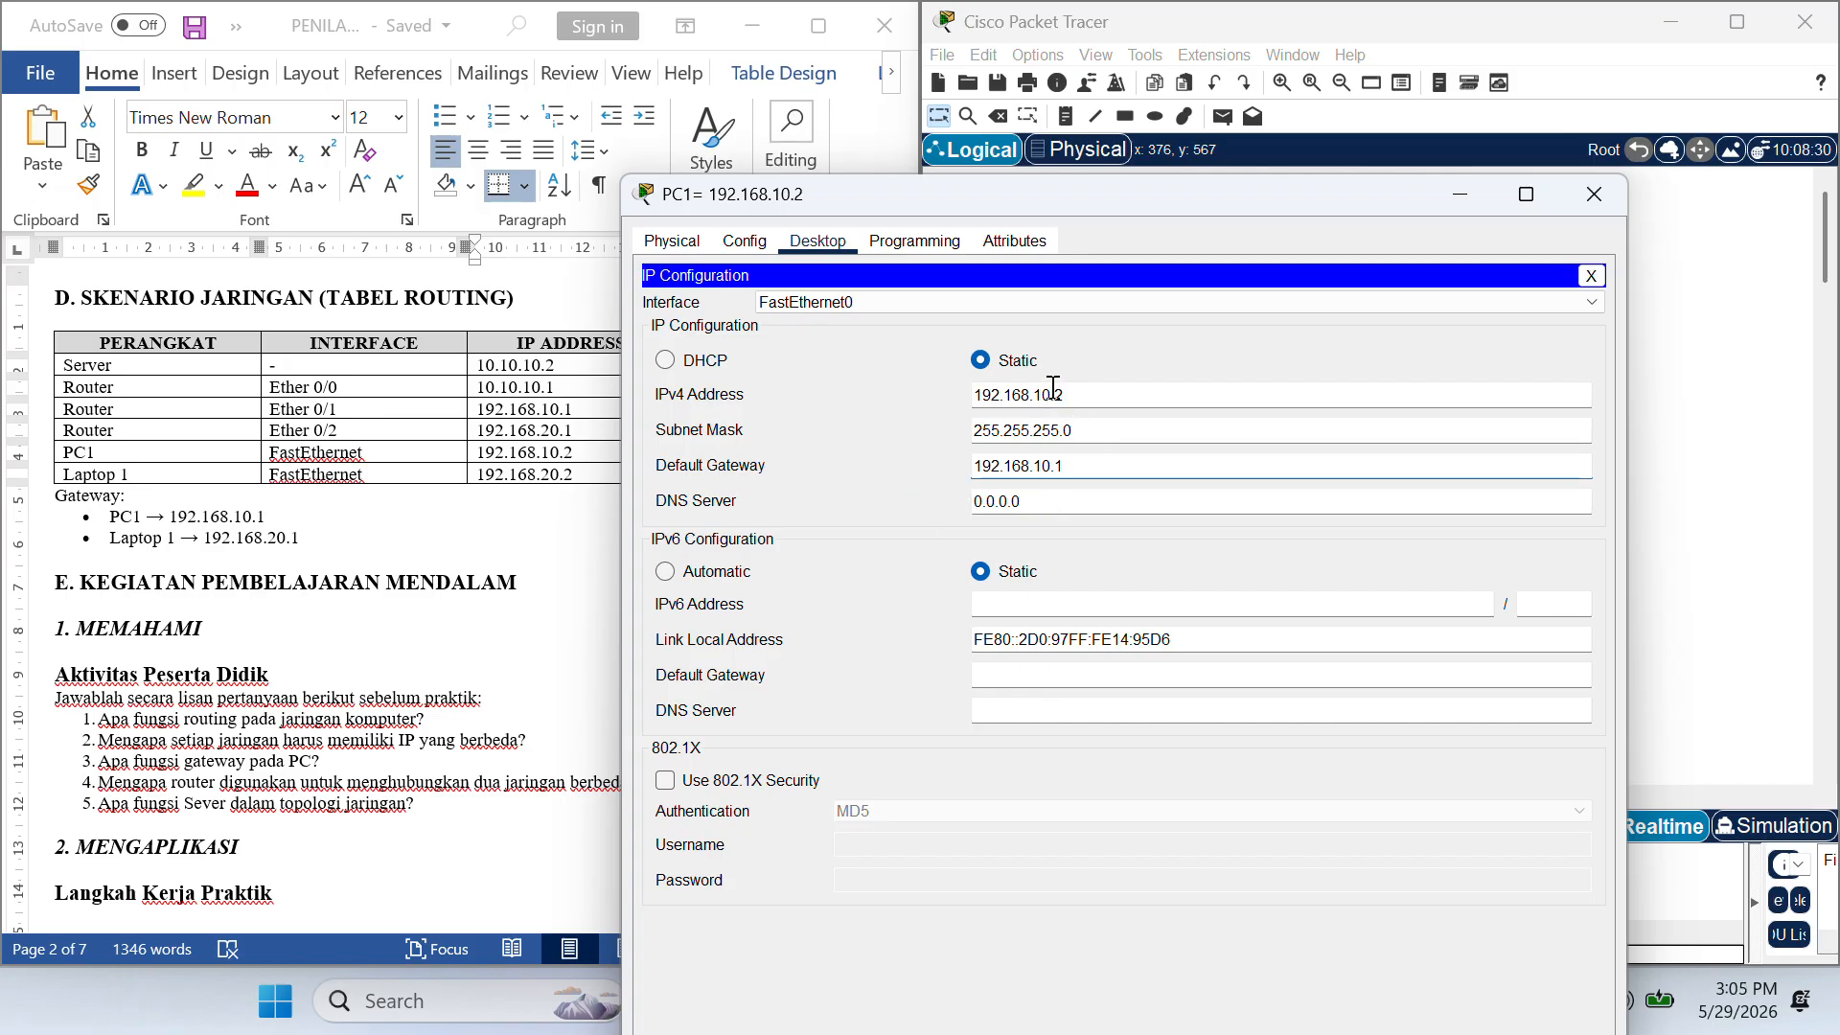
pyautogui.click(1594, 195)
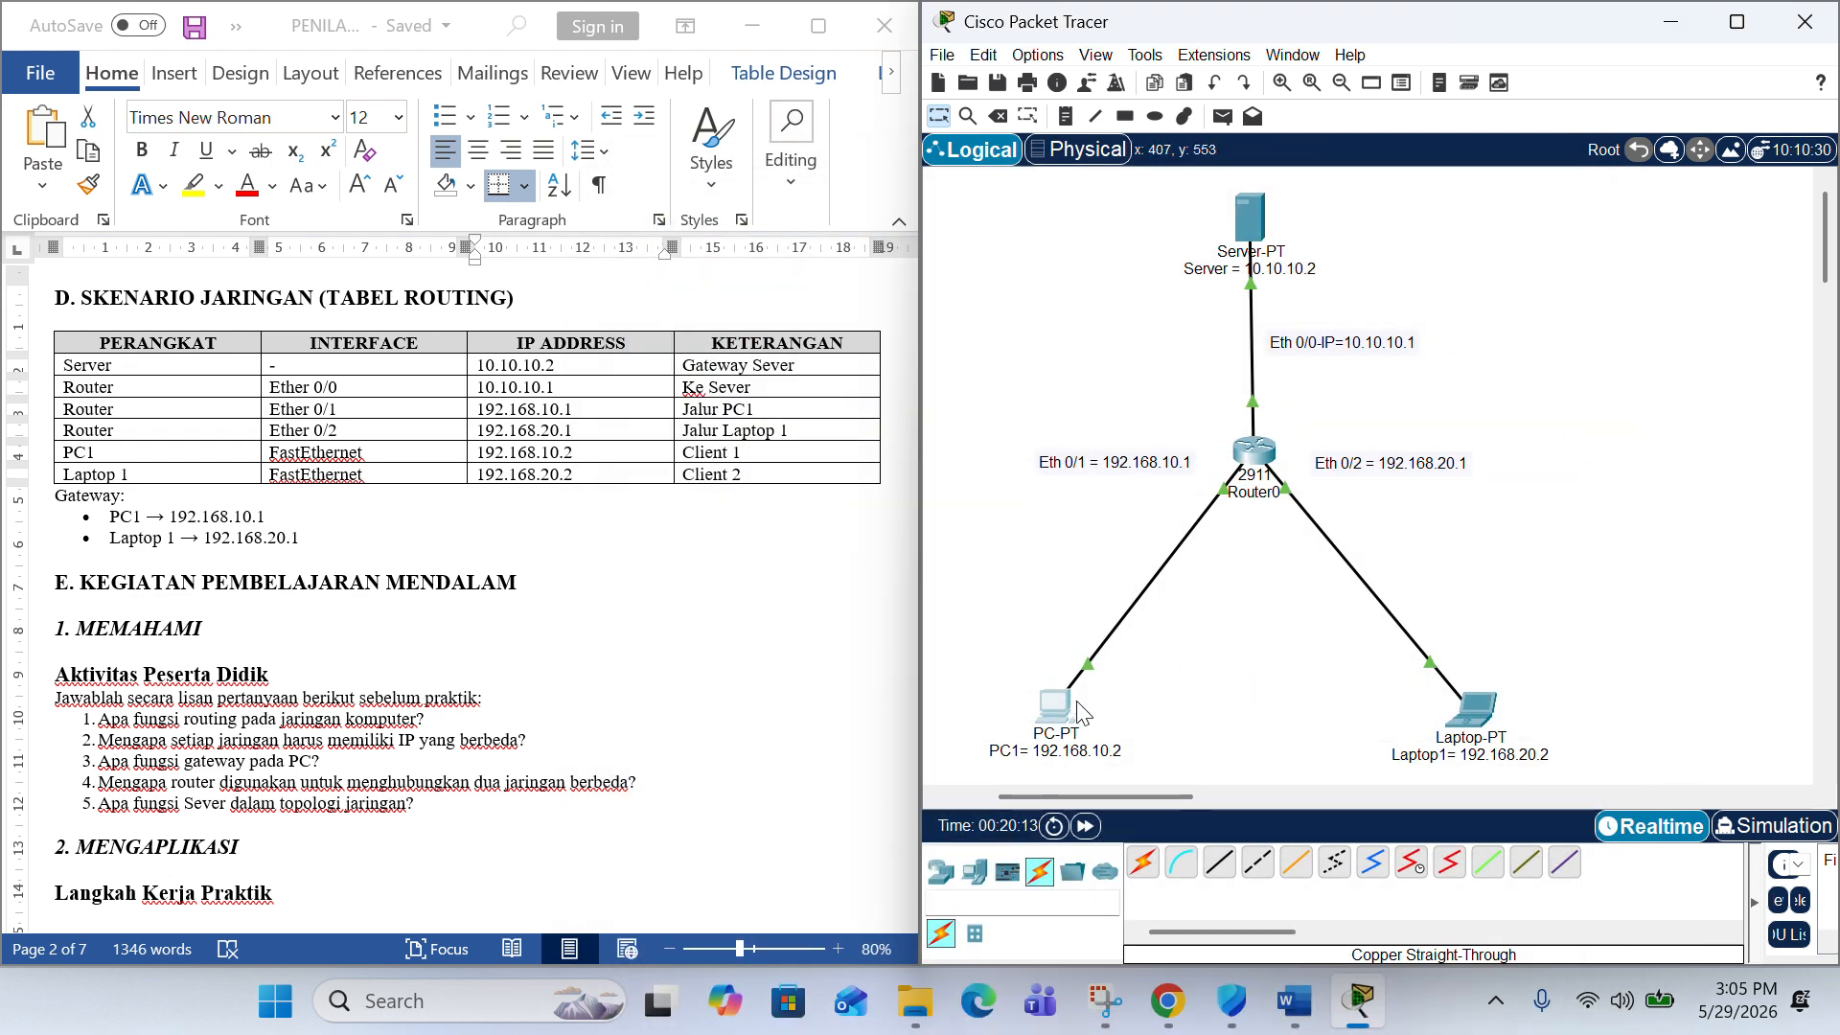
# - Give Laptop1 the static IPv4 address 192.168.20.2 with subnet mask 255.255.255.0, keeping the worksheet table in view
pyautogui.click(1476, 714)
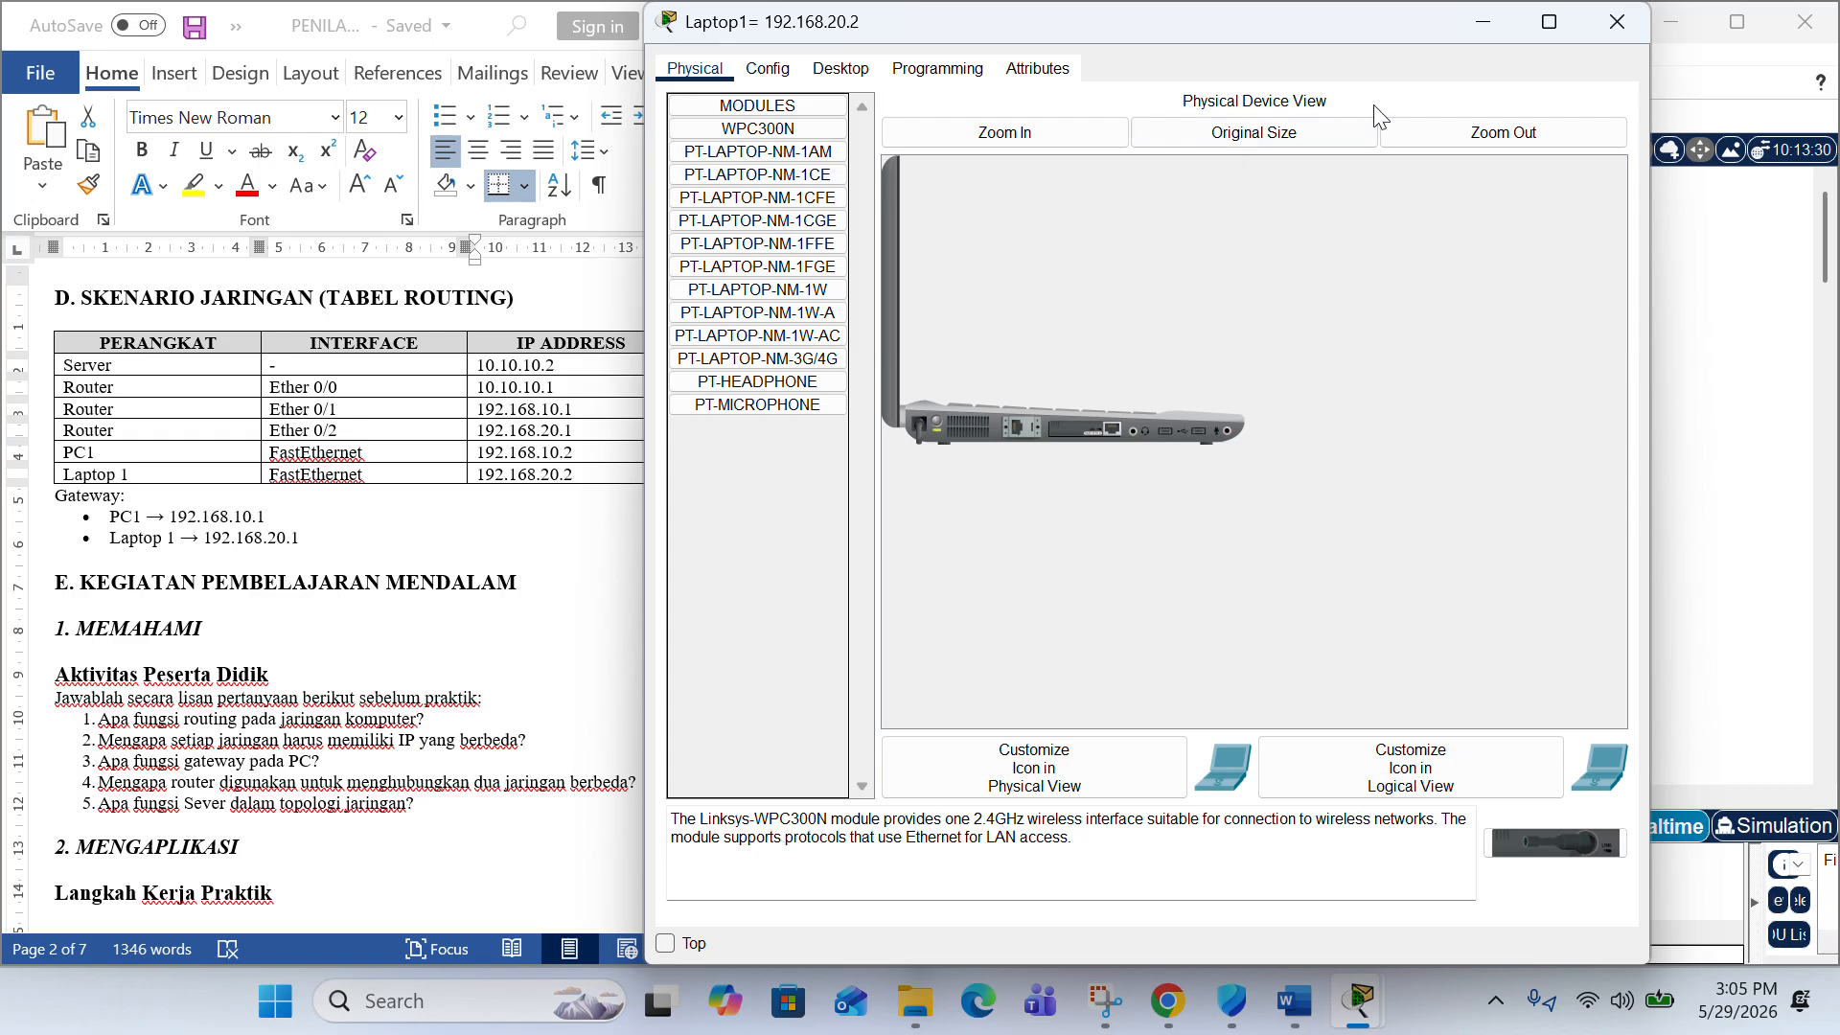
pyautogui.moveTo(1254, 37); pyautogui.dragTo(1226, 159)
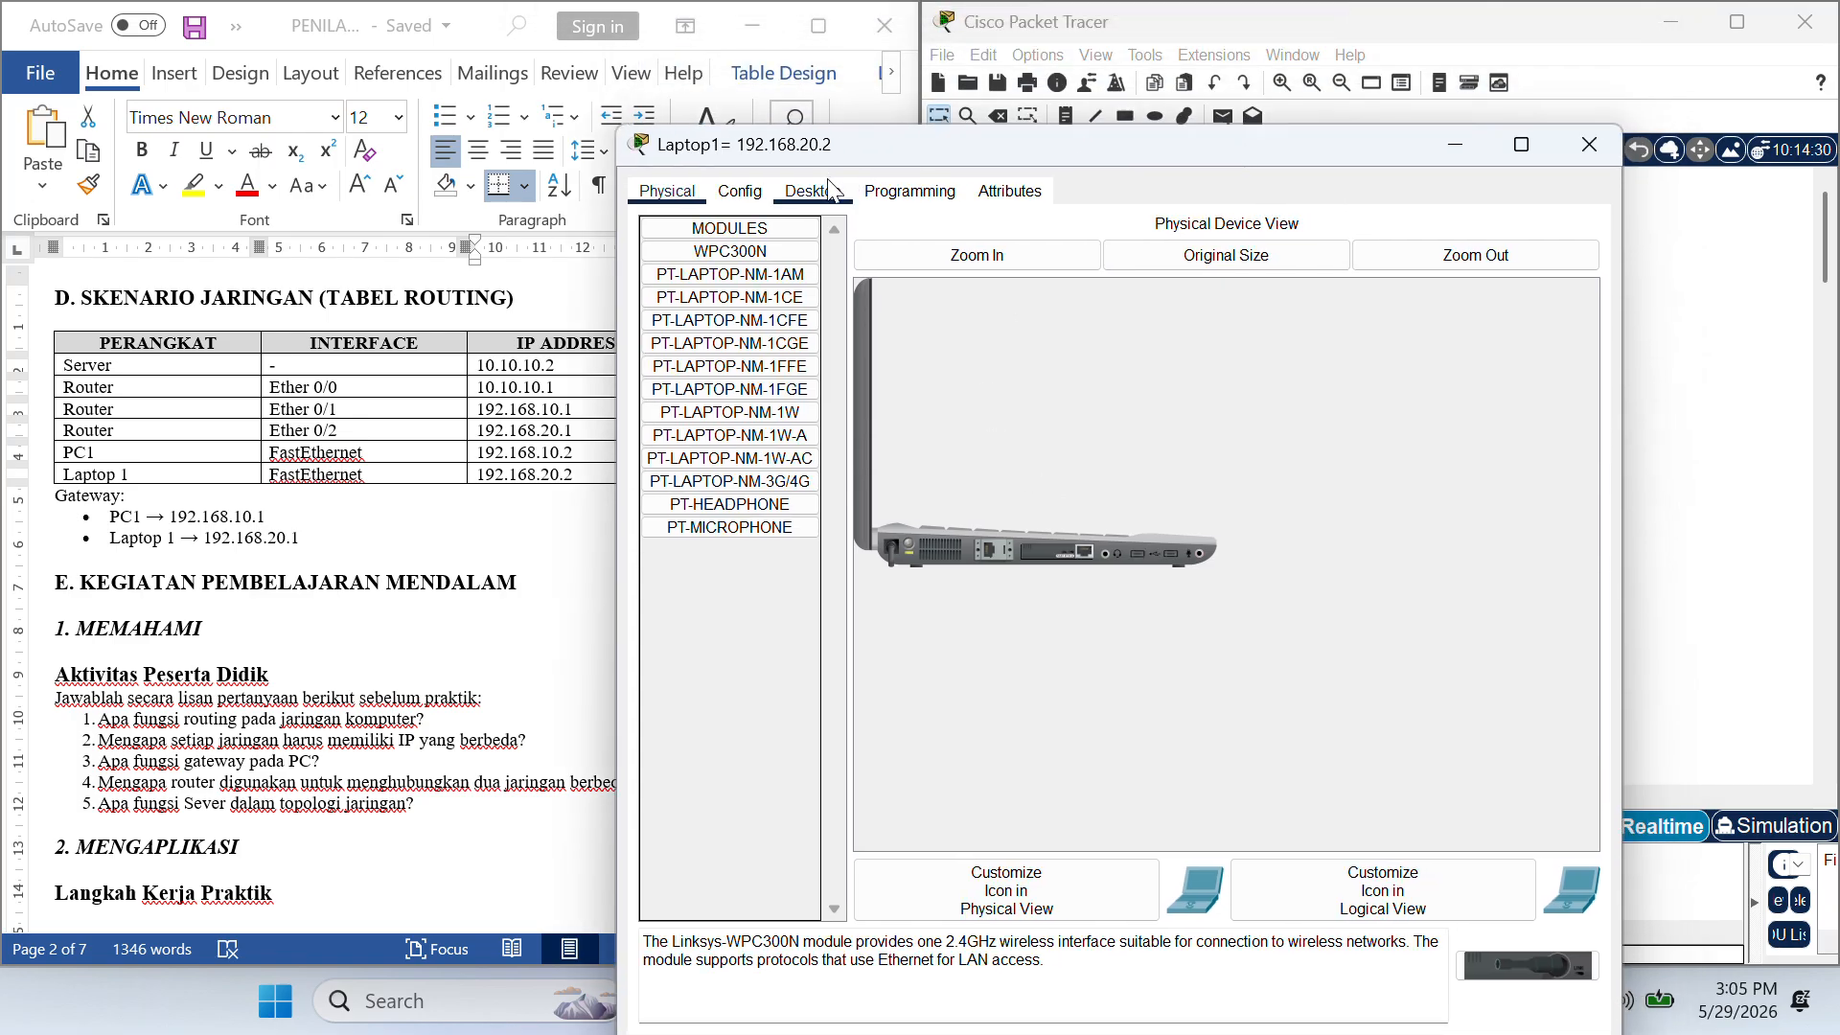
pyautogui.click(832, 189)
pyautogui.click(734, 289)
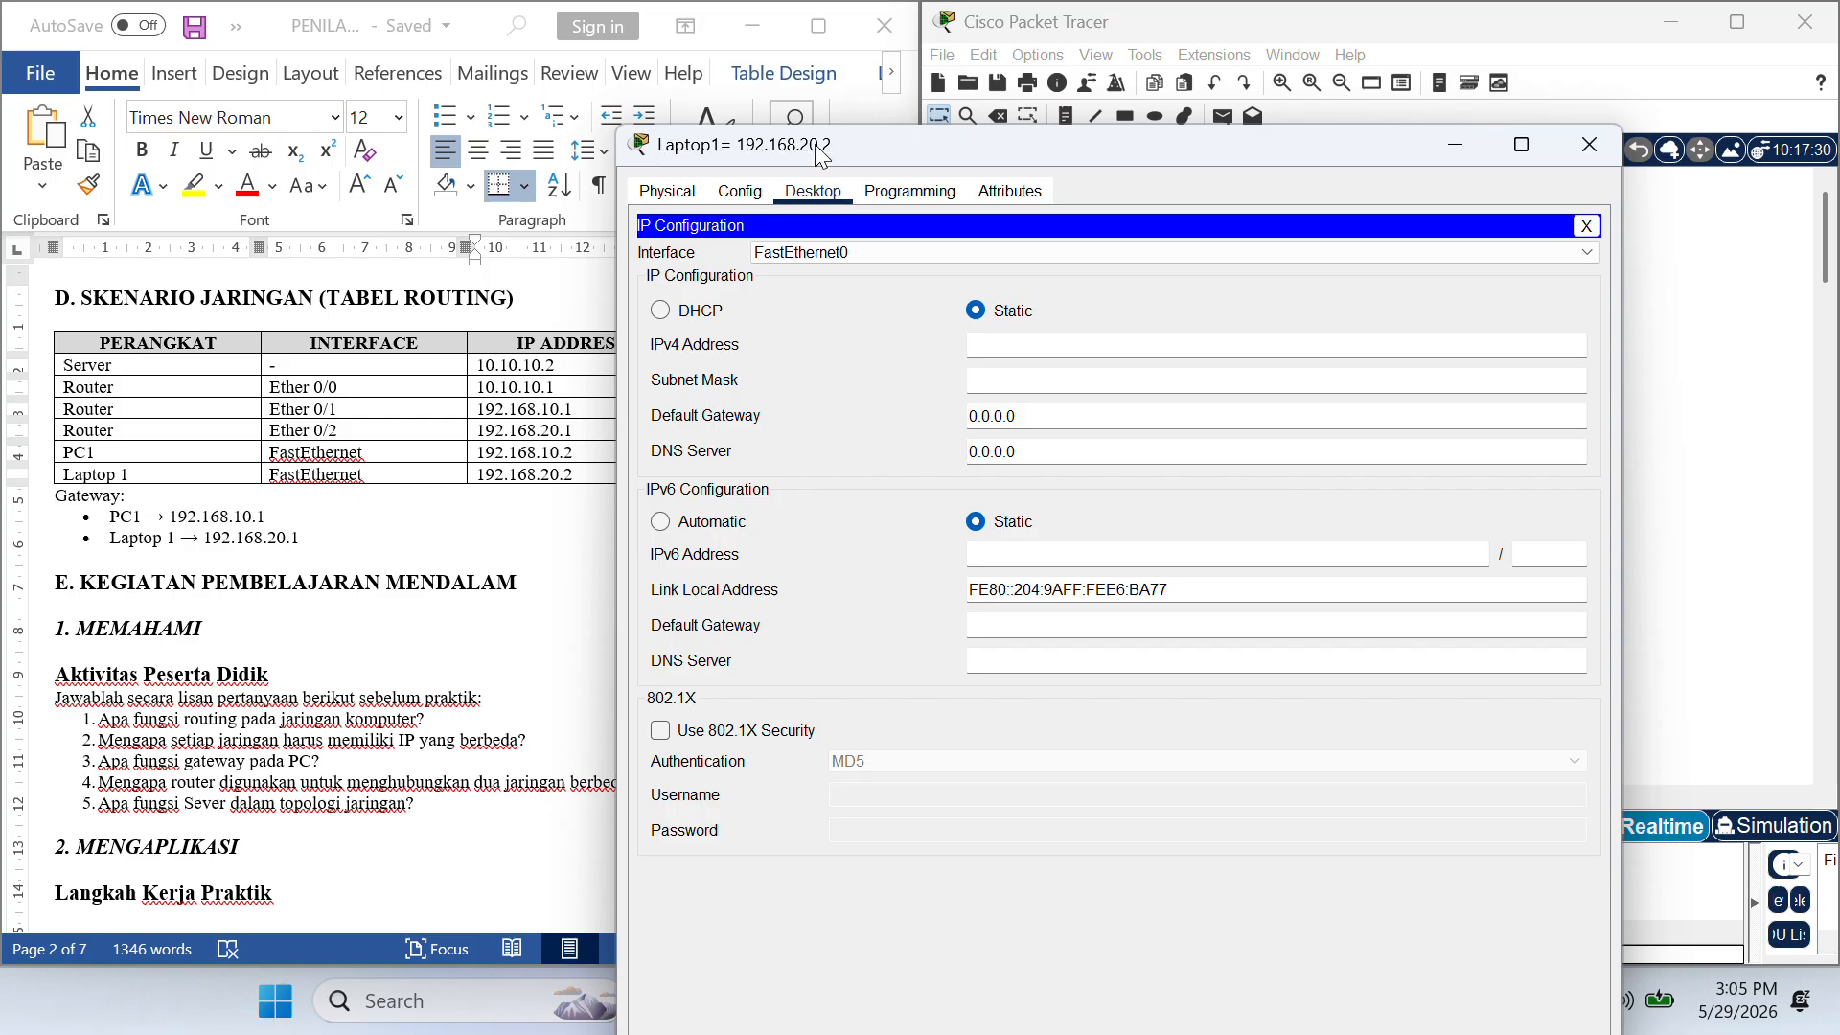
pyautogui.click(1040, 348)
pyautogui.write('192.168.10.2')
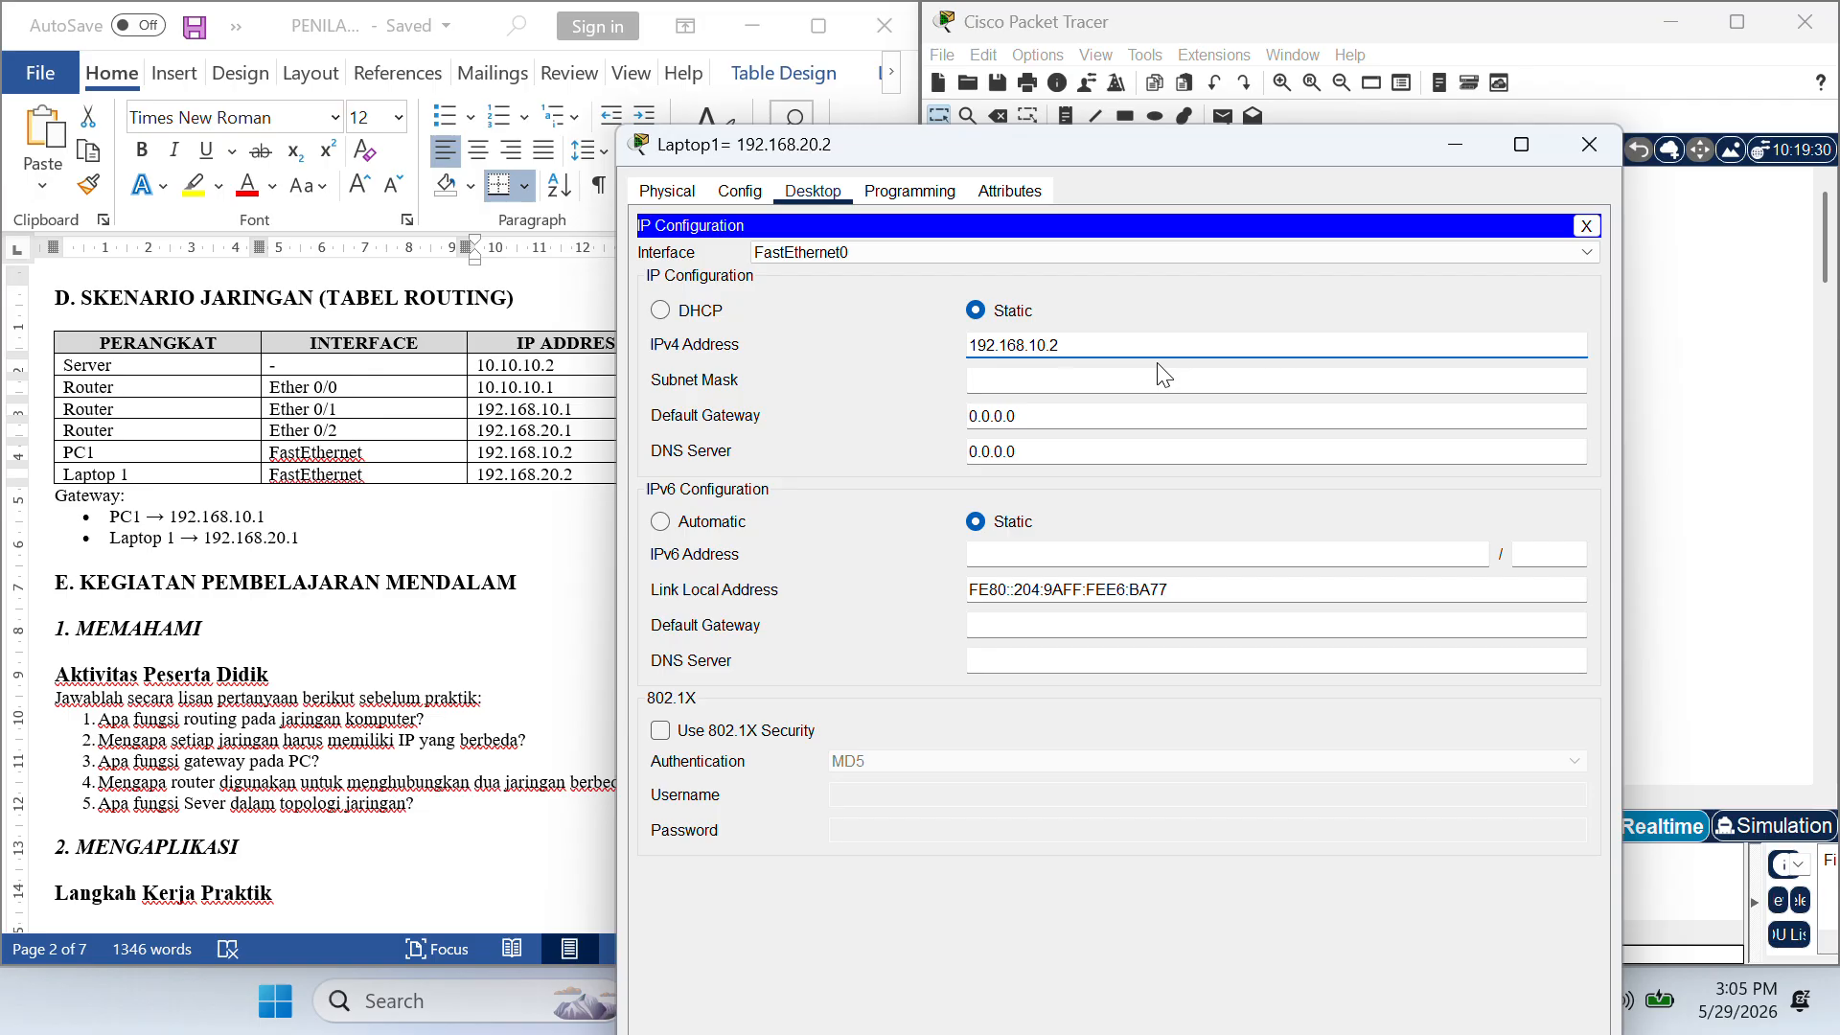
pyautogui.press('BackSpace')
pyautogui.click(1066, 386)
# - Fill in Laptop1's IPv4 default gateway according to the worksheet's gateway list and close its configuration window
pyautogui.click(1058, 410)
pyautogui.press('BackSpace')
pyautogui.press('BackSpace')
pyautogui.press('BackSpace')
pyautogui.press('BackSpace')
pyautogui.press('BackSpace')
pyautogui.press('BackSpace')
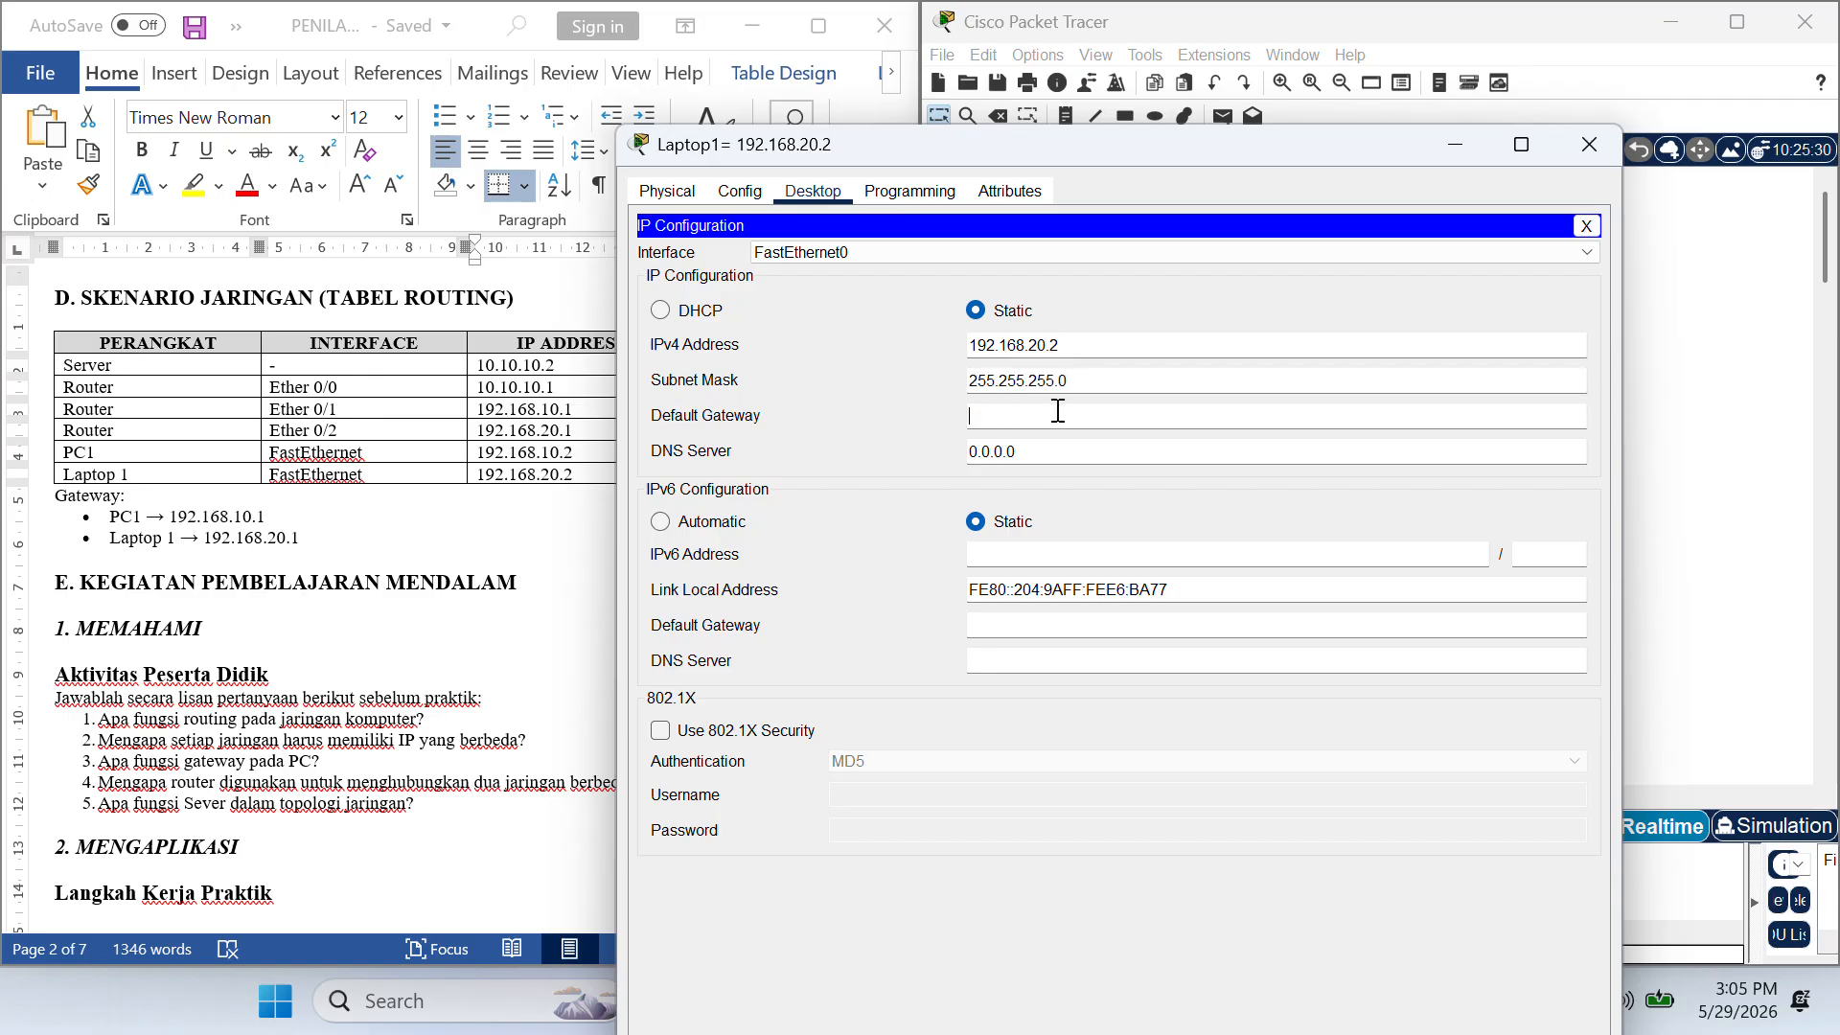
pyautogui.write('192.168.10.2')
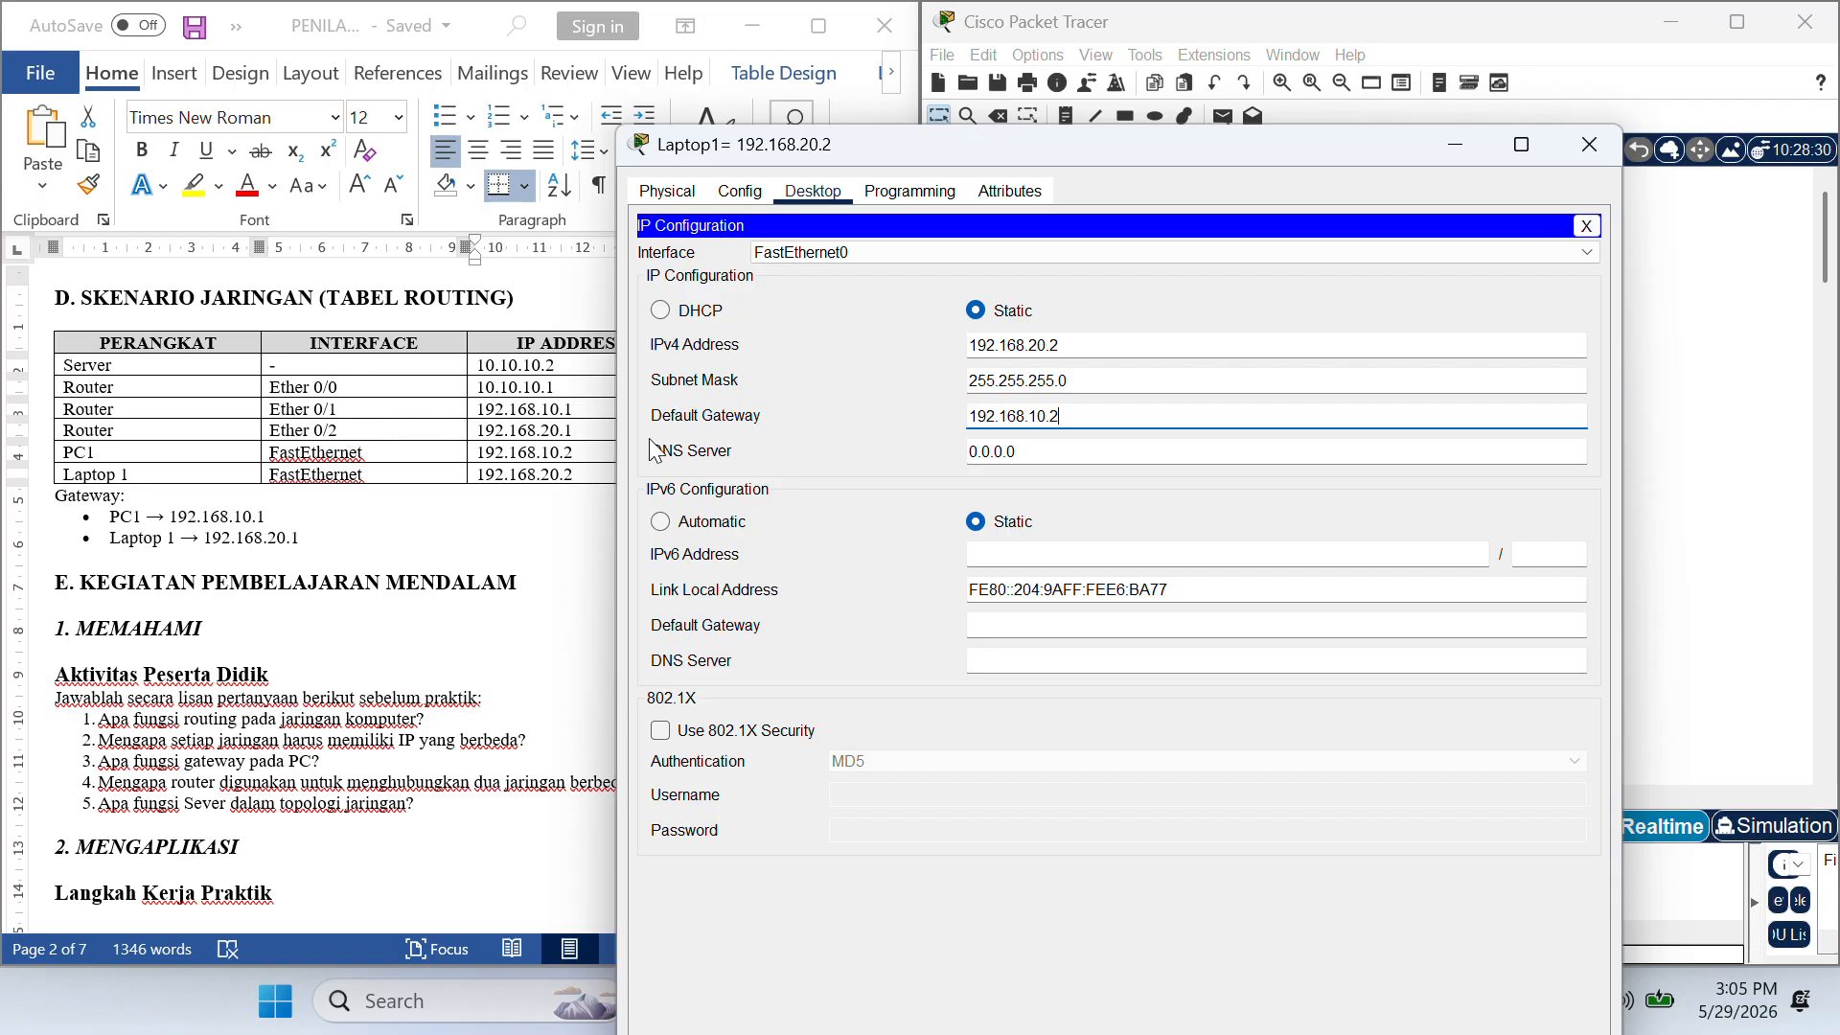
pyautogui.press('BackSpace')
pyautogui.write('1')
pyautogui.click(1603, 141)
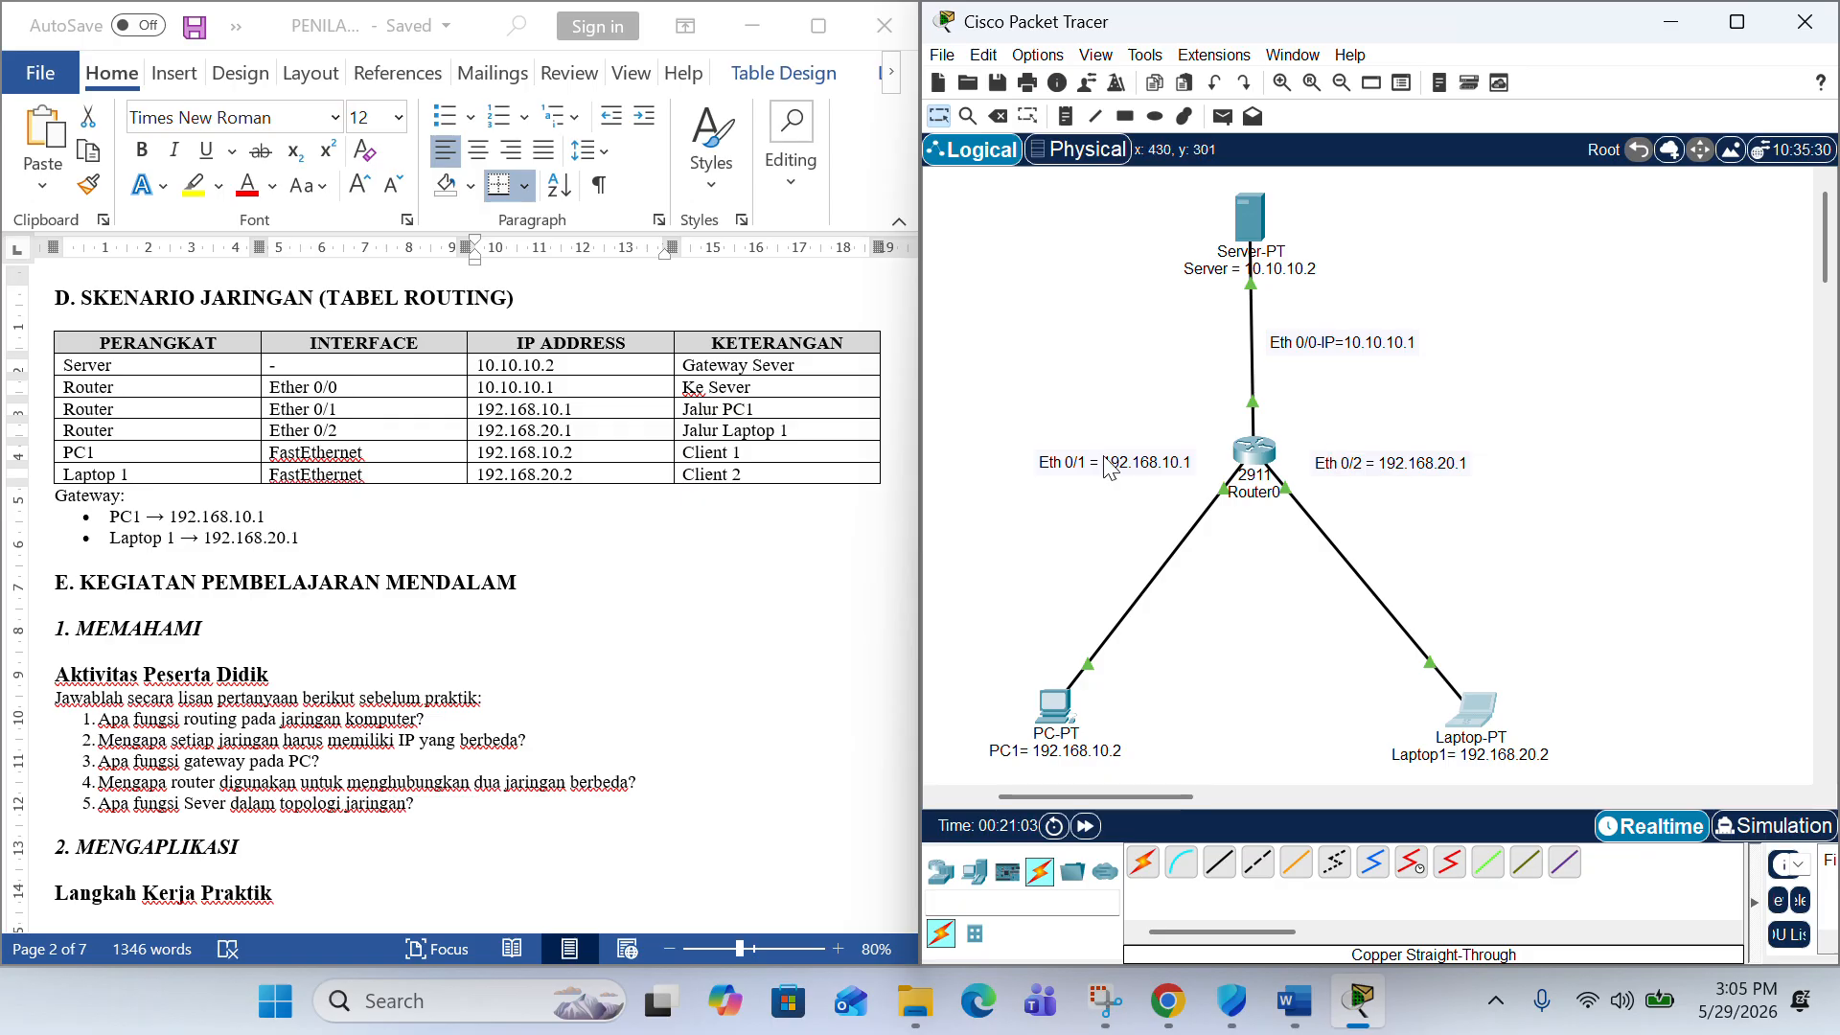
# - Review the worksheet's gateway list and its IP, subnet and gateway settings for the router interfaces, PC1 and Laptop 1
pyautogui.click(445, 490)
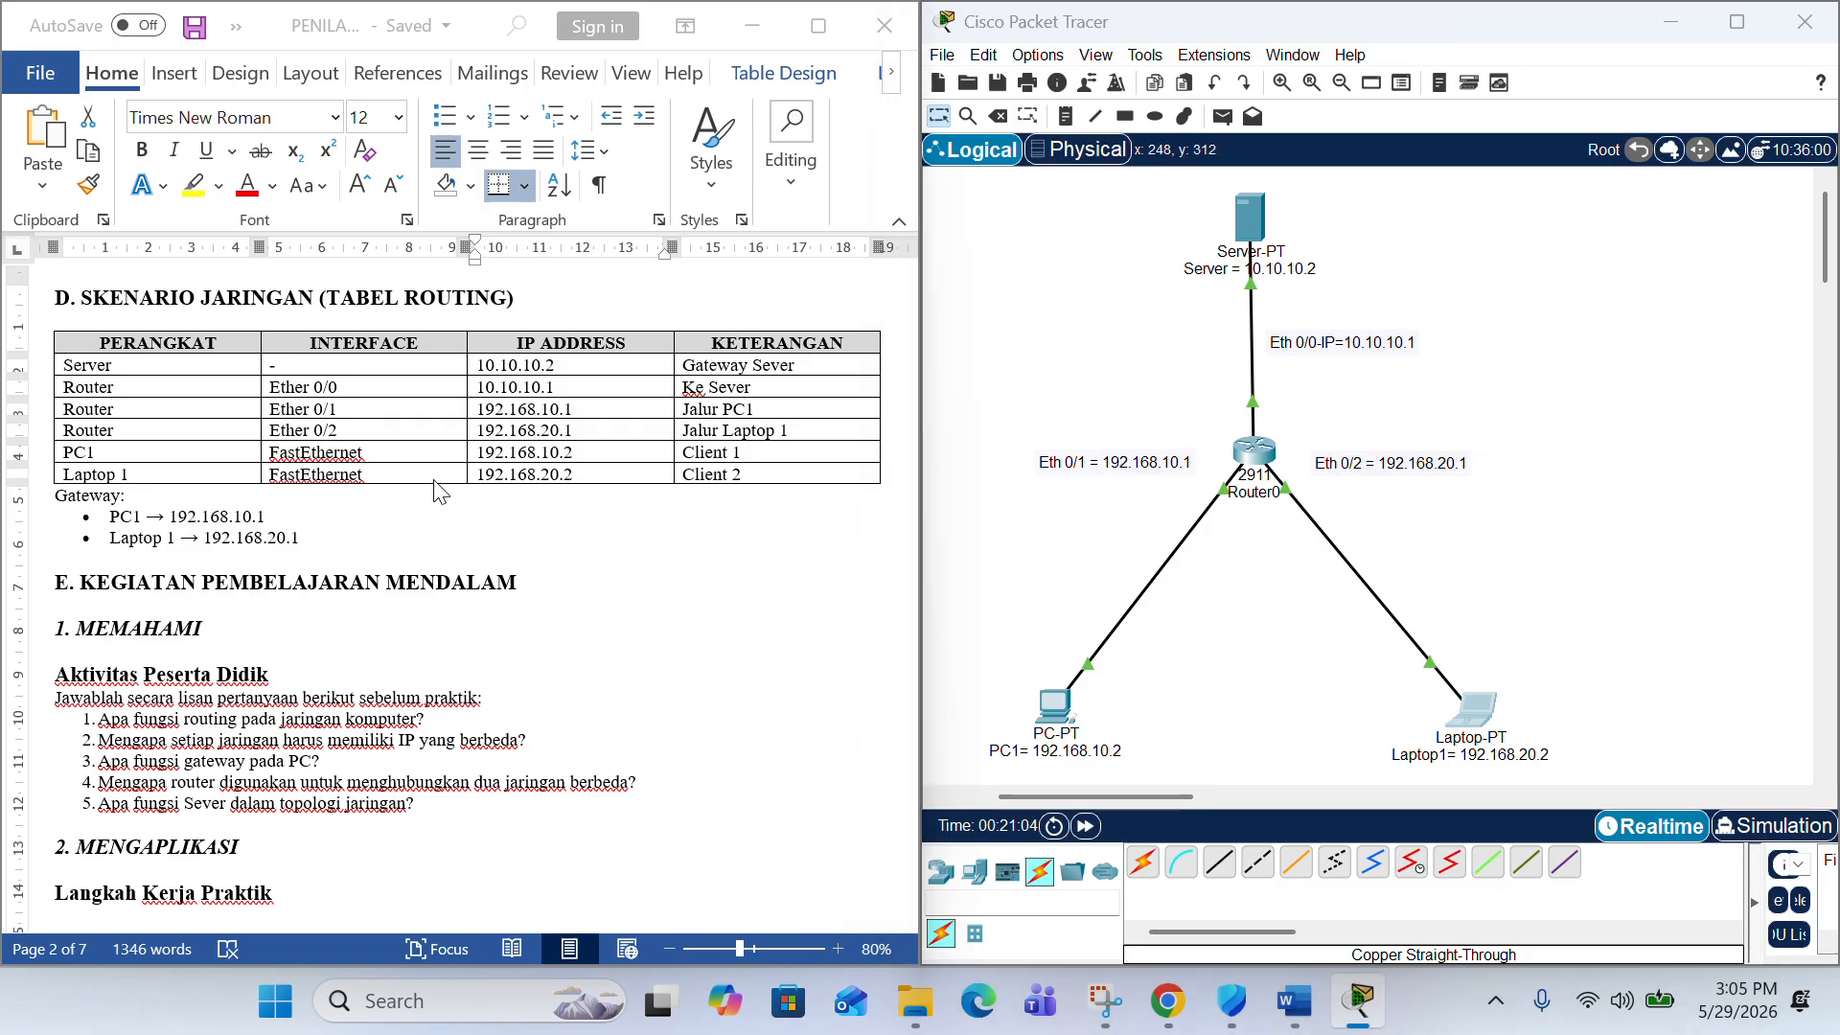
pyautogui.click(395, 516)
pyautogui.moveTo(395, 515); pyautogui.dragTo(447, 561)
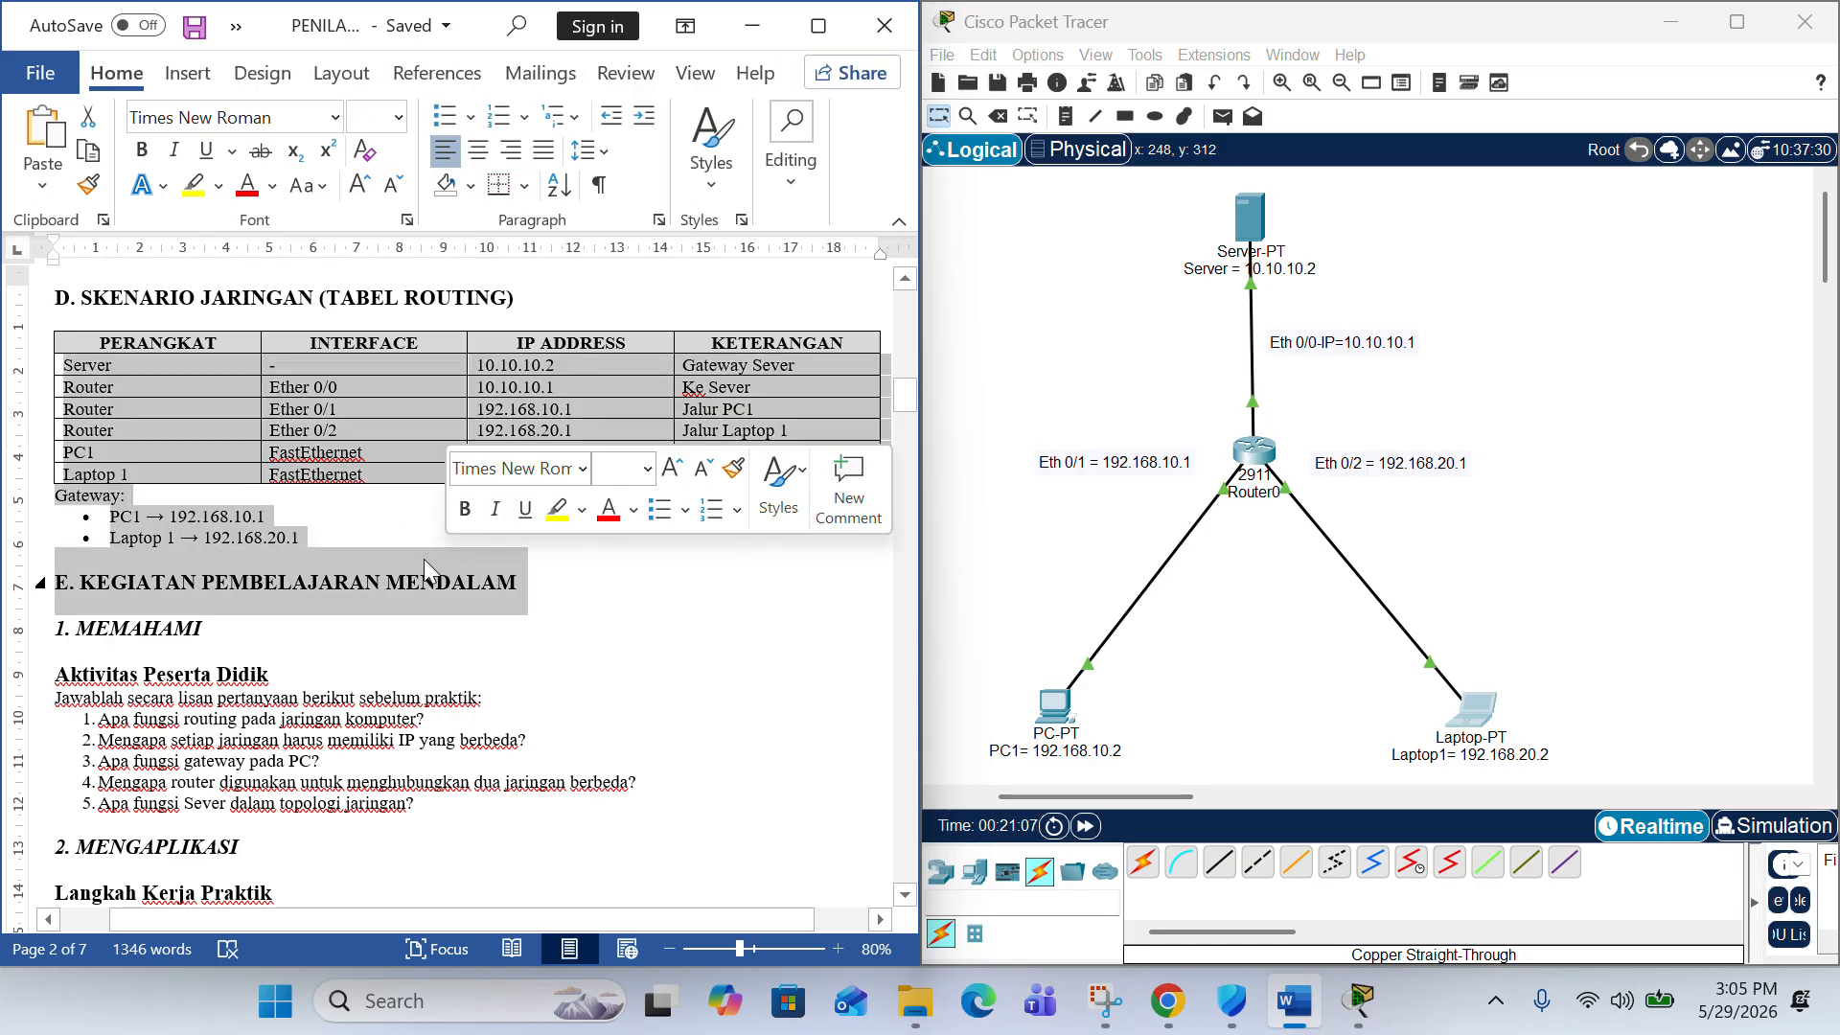
pyautogui.click(342, 535)
pyautogui.scroll(-1, 282, 602)
pyautogui.scroll(-10, 282, 602)
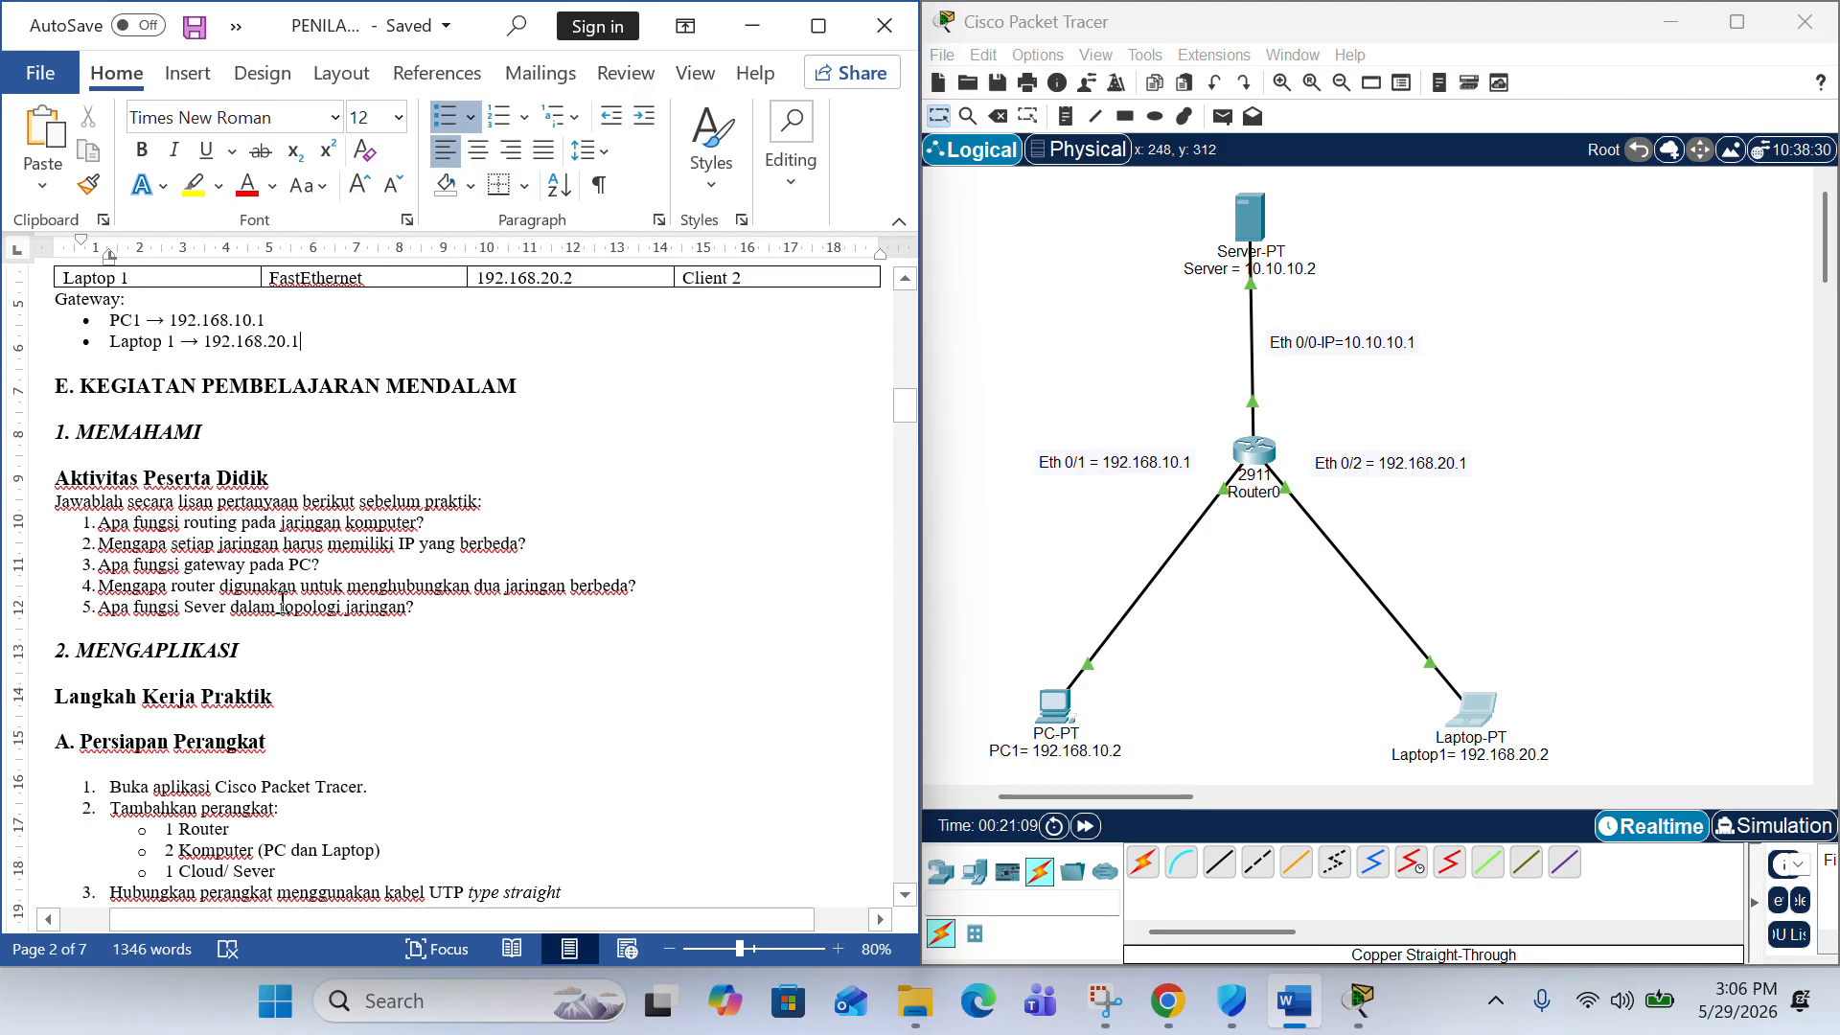
pyautogui.scroll(-2, 282, 602)
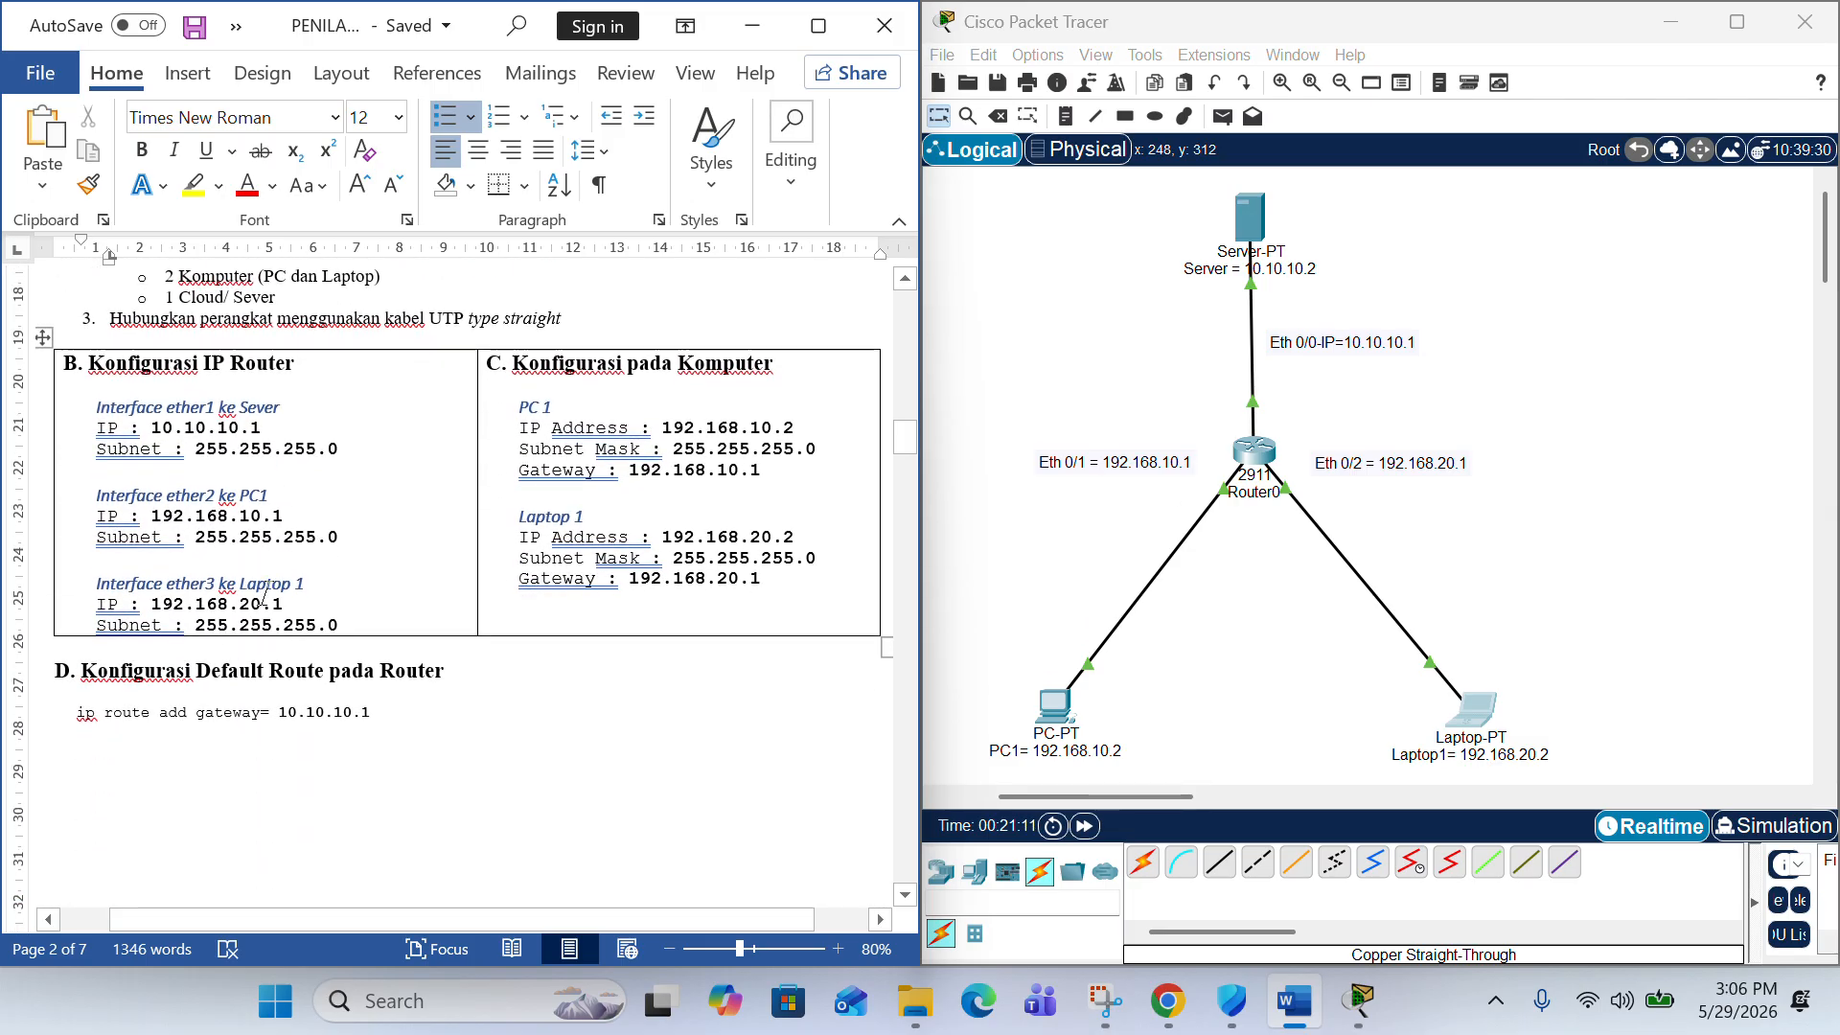
pyautogui.moveTo(84, 372); pyautogui.dragTo(352, 582)
pyautogui.click(567, 616)
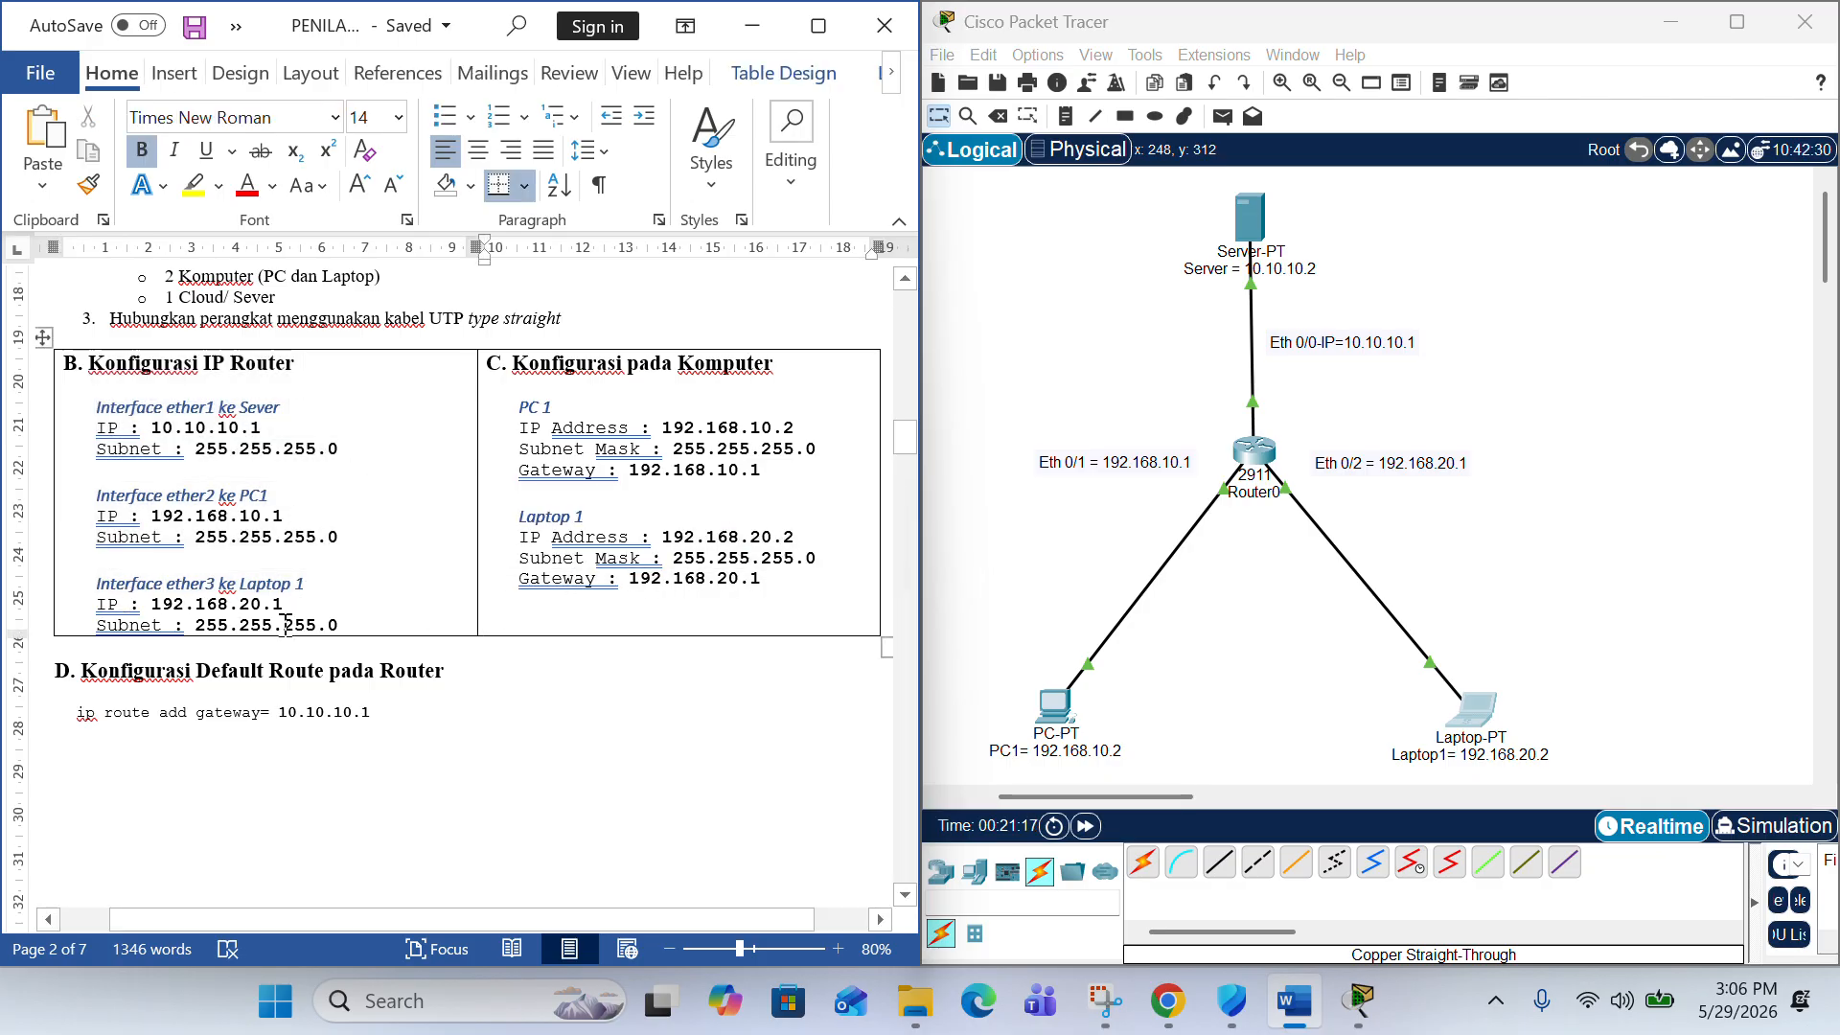
pyautogui.click(613, 534)
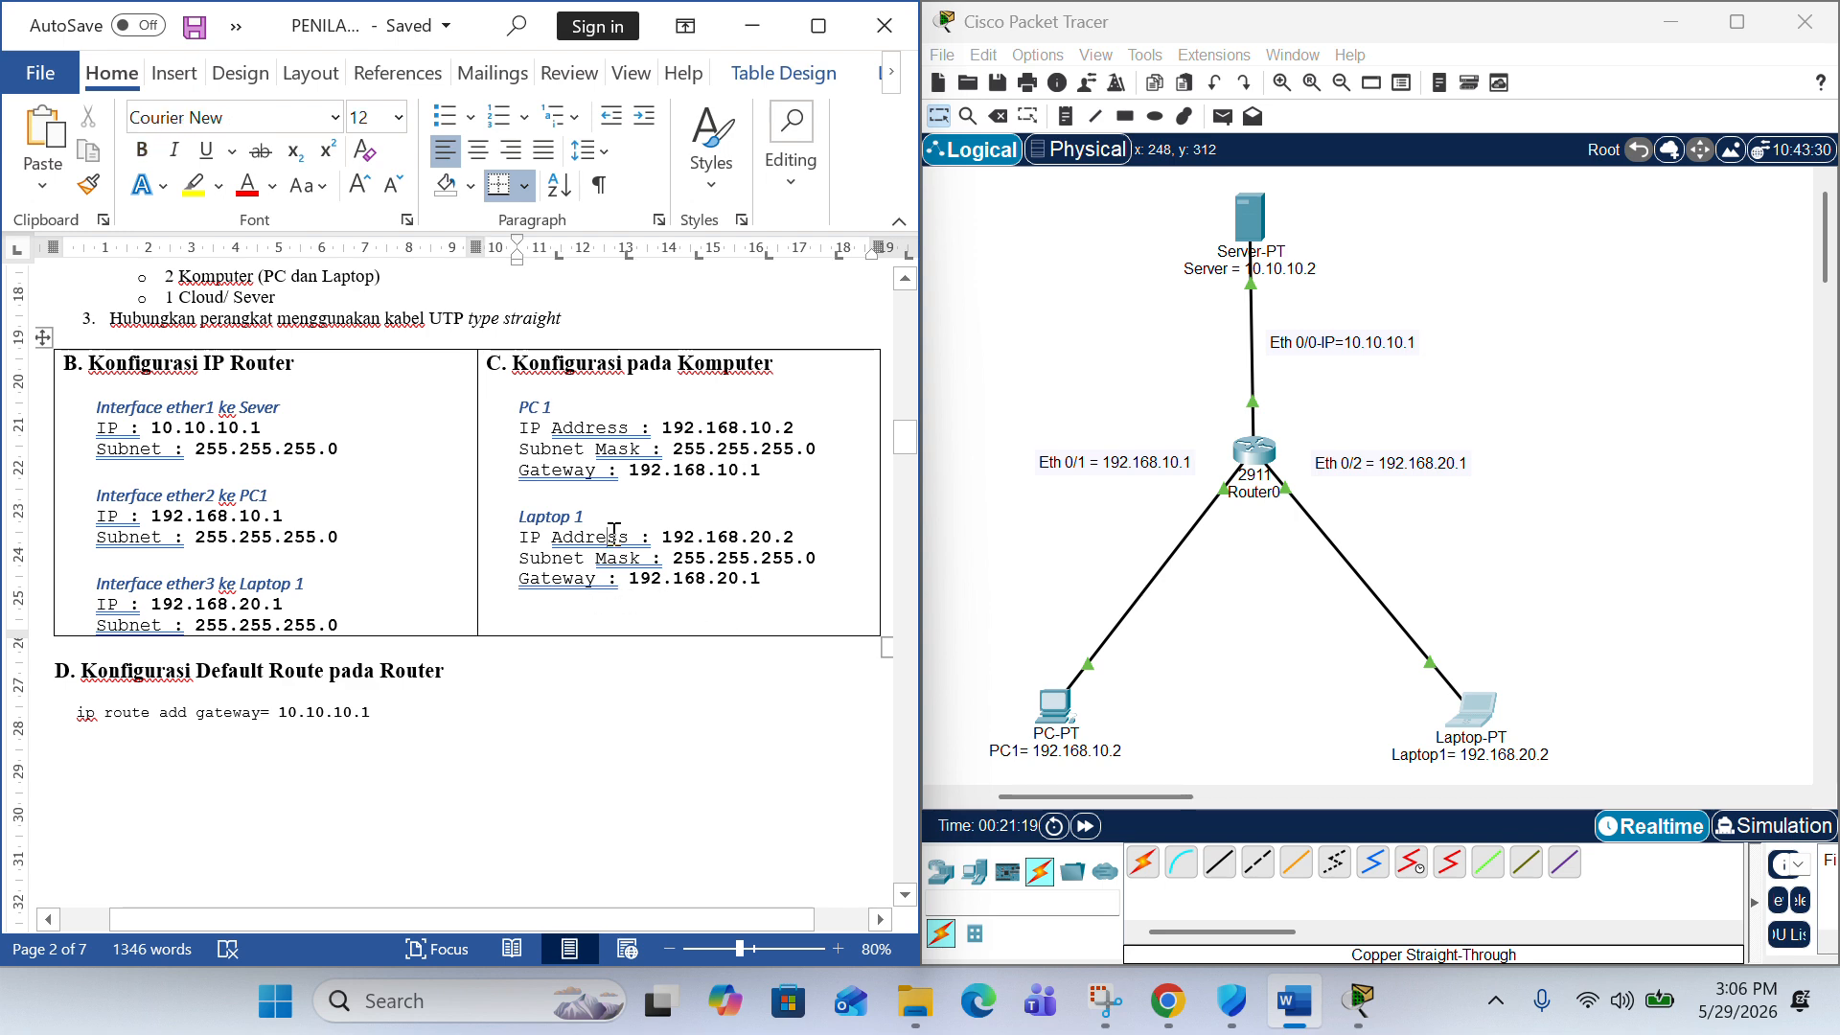
pyautogui.click(571, 518)
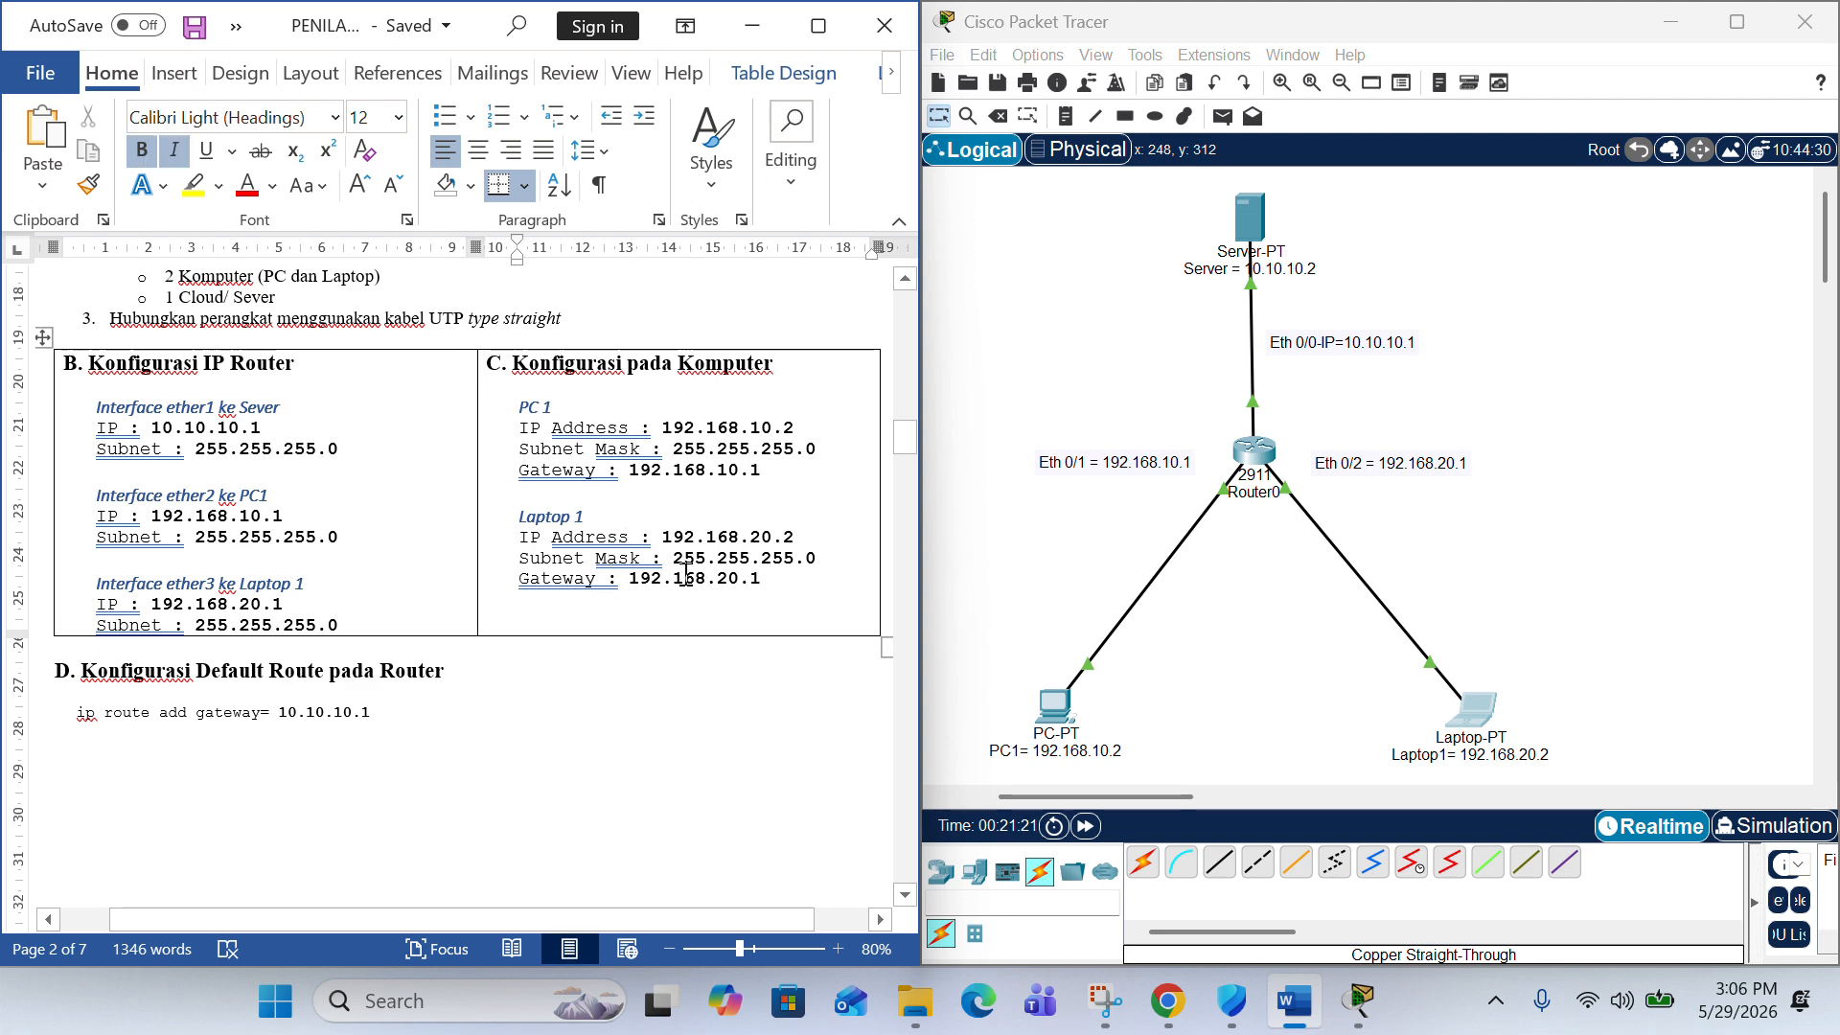
pyautogui.scroll(-1, 686, 575)
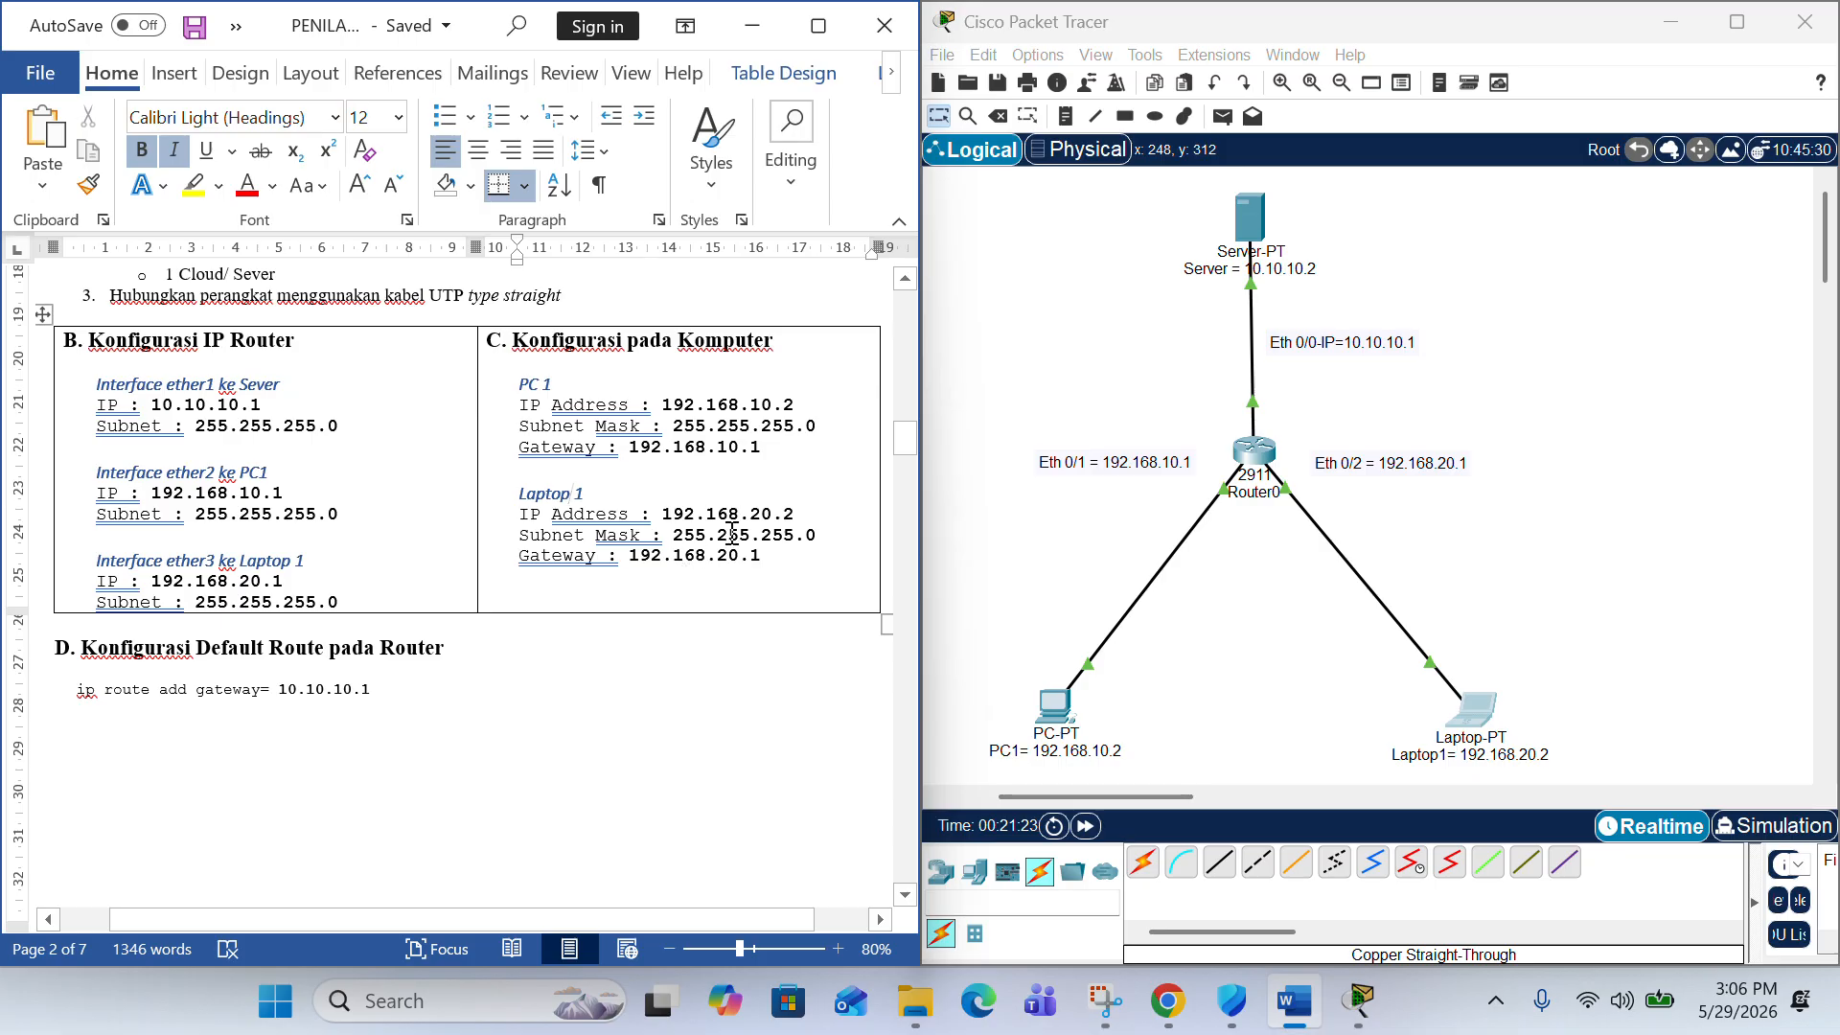
pyautogui.scroll(-2, 731, 530)
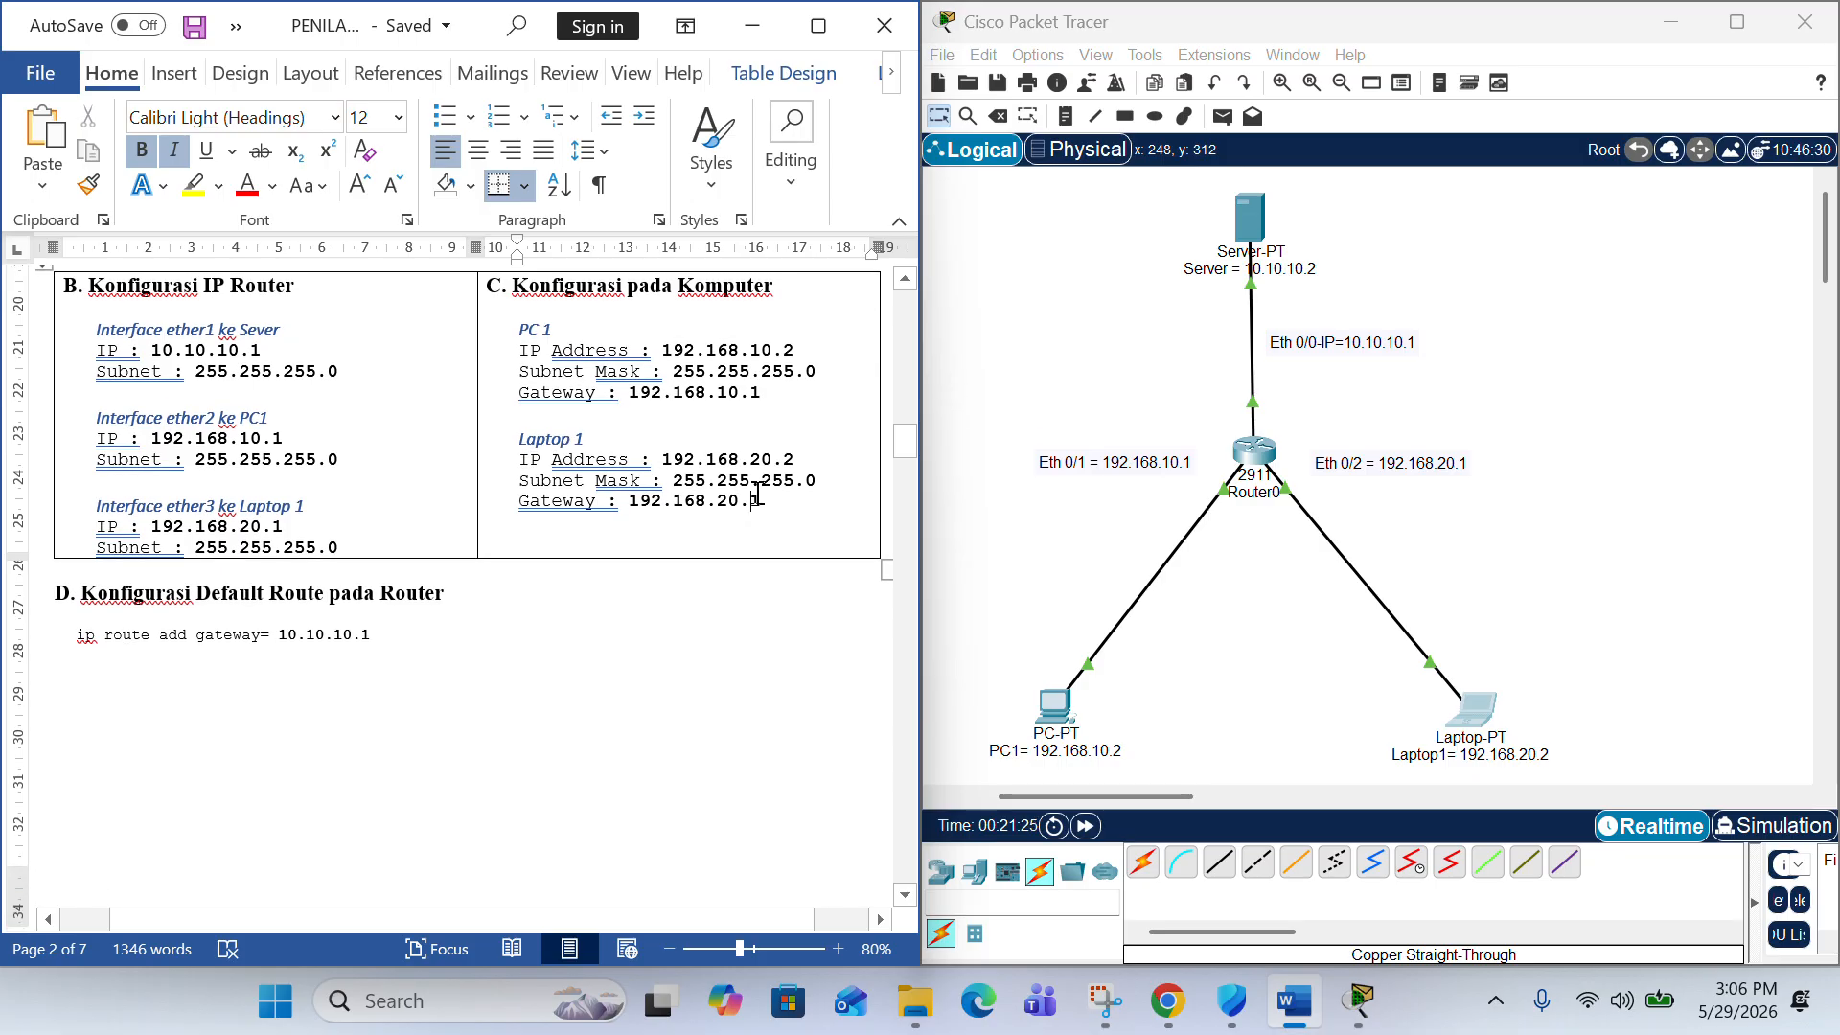
pyautogui.click(758, 498)
# - Read the worksheet's default route section and the connectivity test table listing the required pings between devices
pyautogui.scroll(-5, 757, 494)
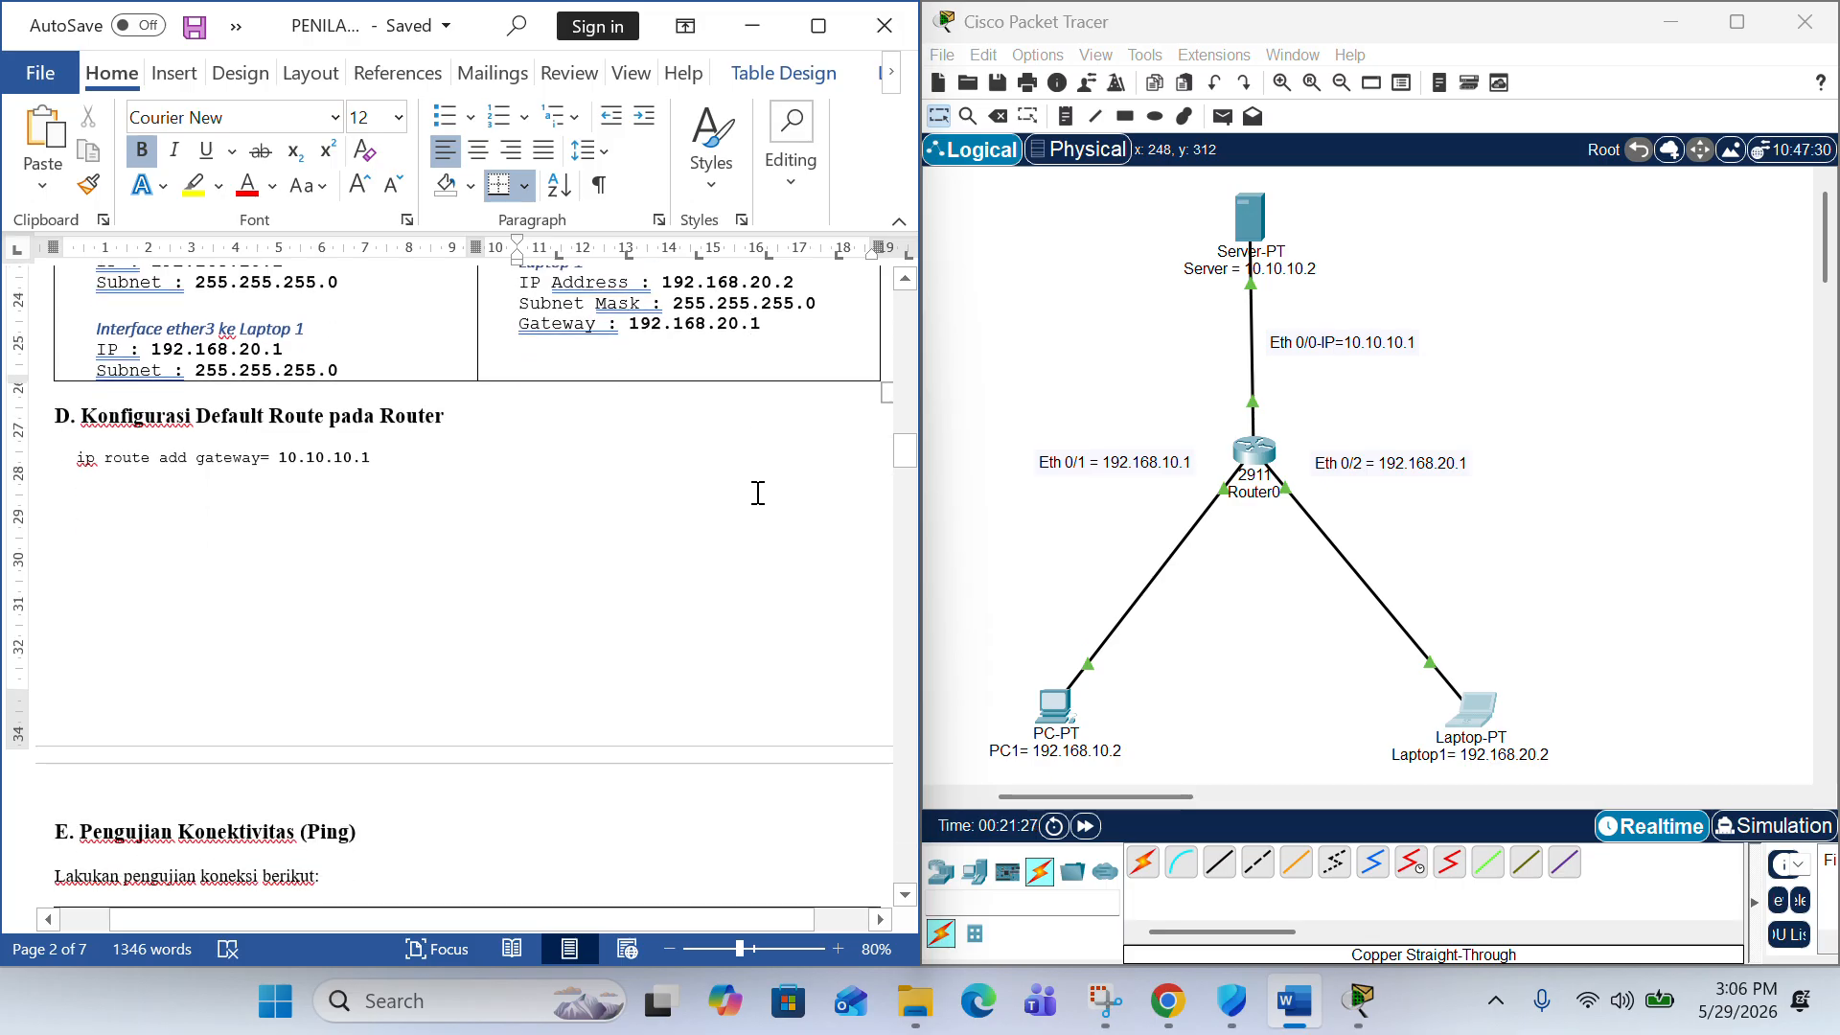
pyautogui.moveTo(388, 467); pyautogui.dragTo(119, 435)
pyautogui.click(517, 510)
pyautogui.scroll(-2, 518, 509)
pyautogui.scroll(-12, 517, 510)
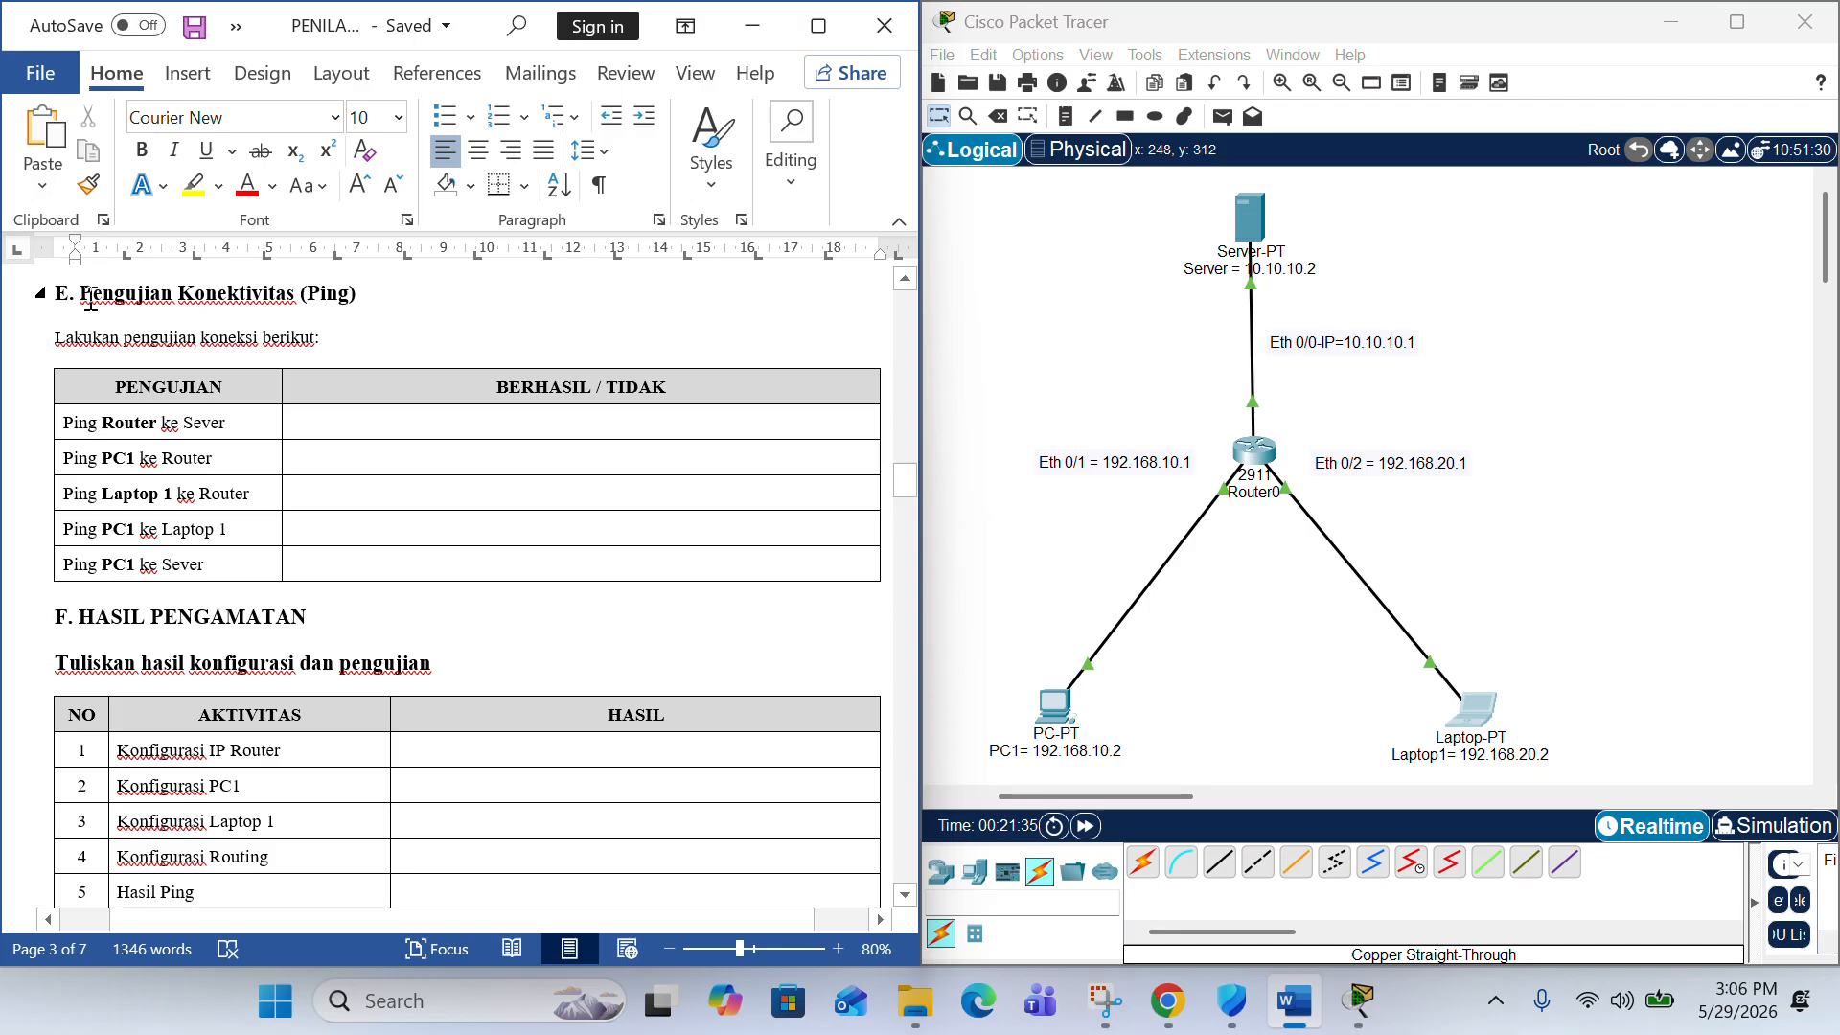
pyautogui.moveTo(99, 297); pyautogui.dragTo(637, 533)
pyautogui.click(511, 316)
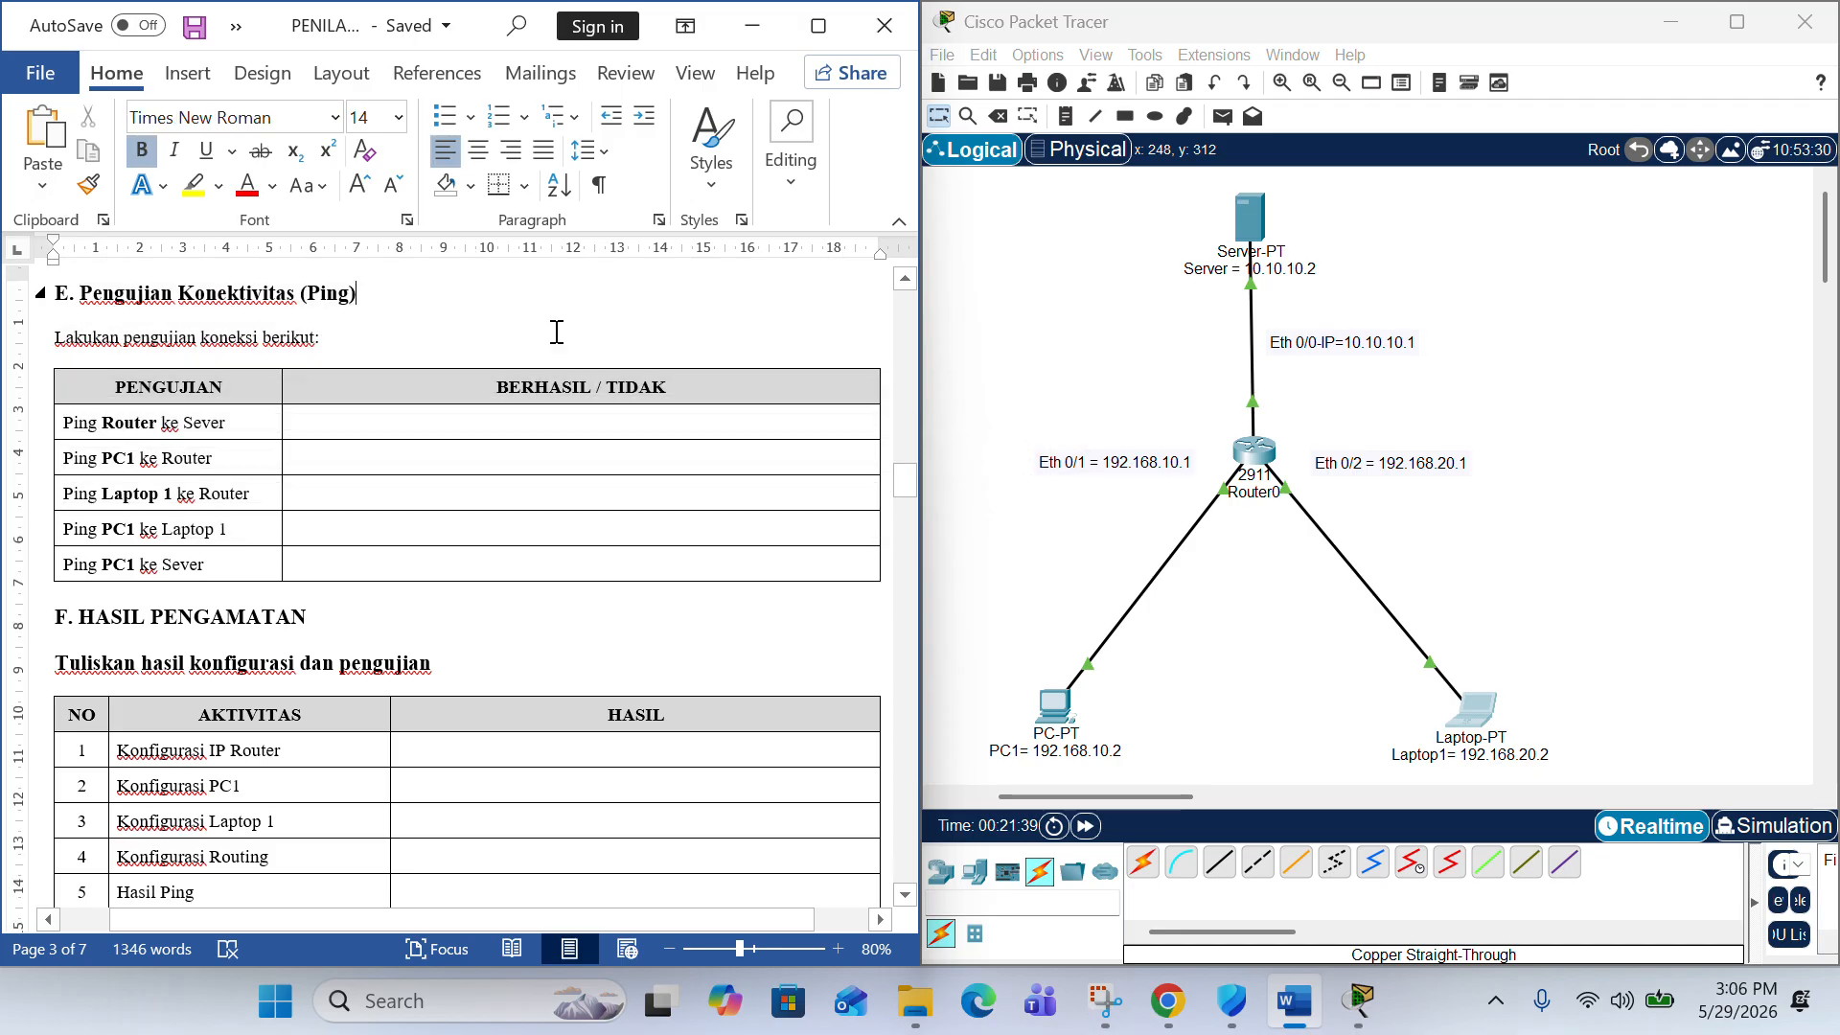
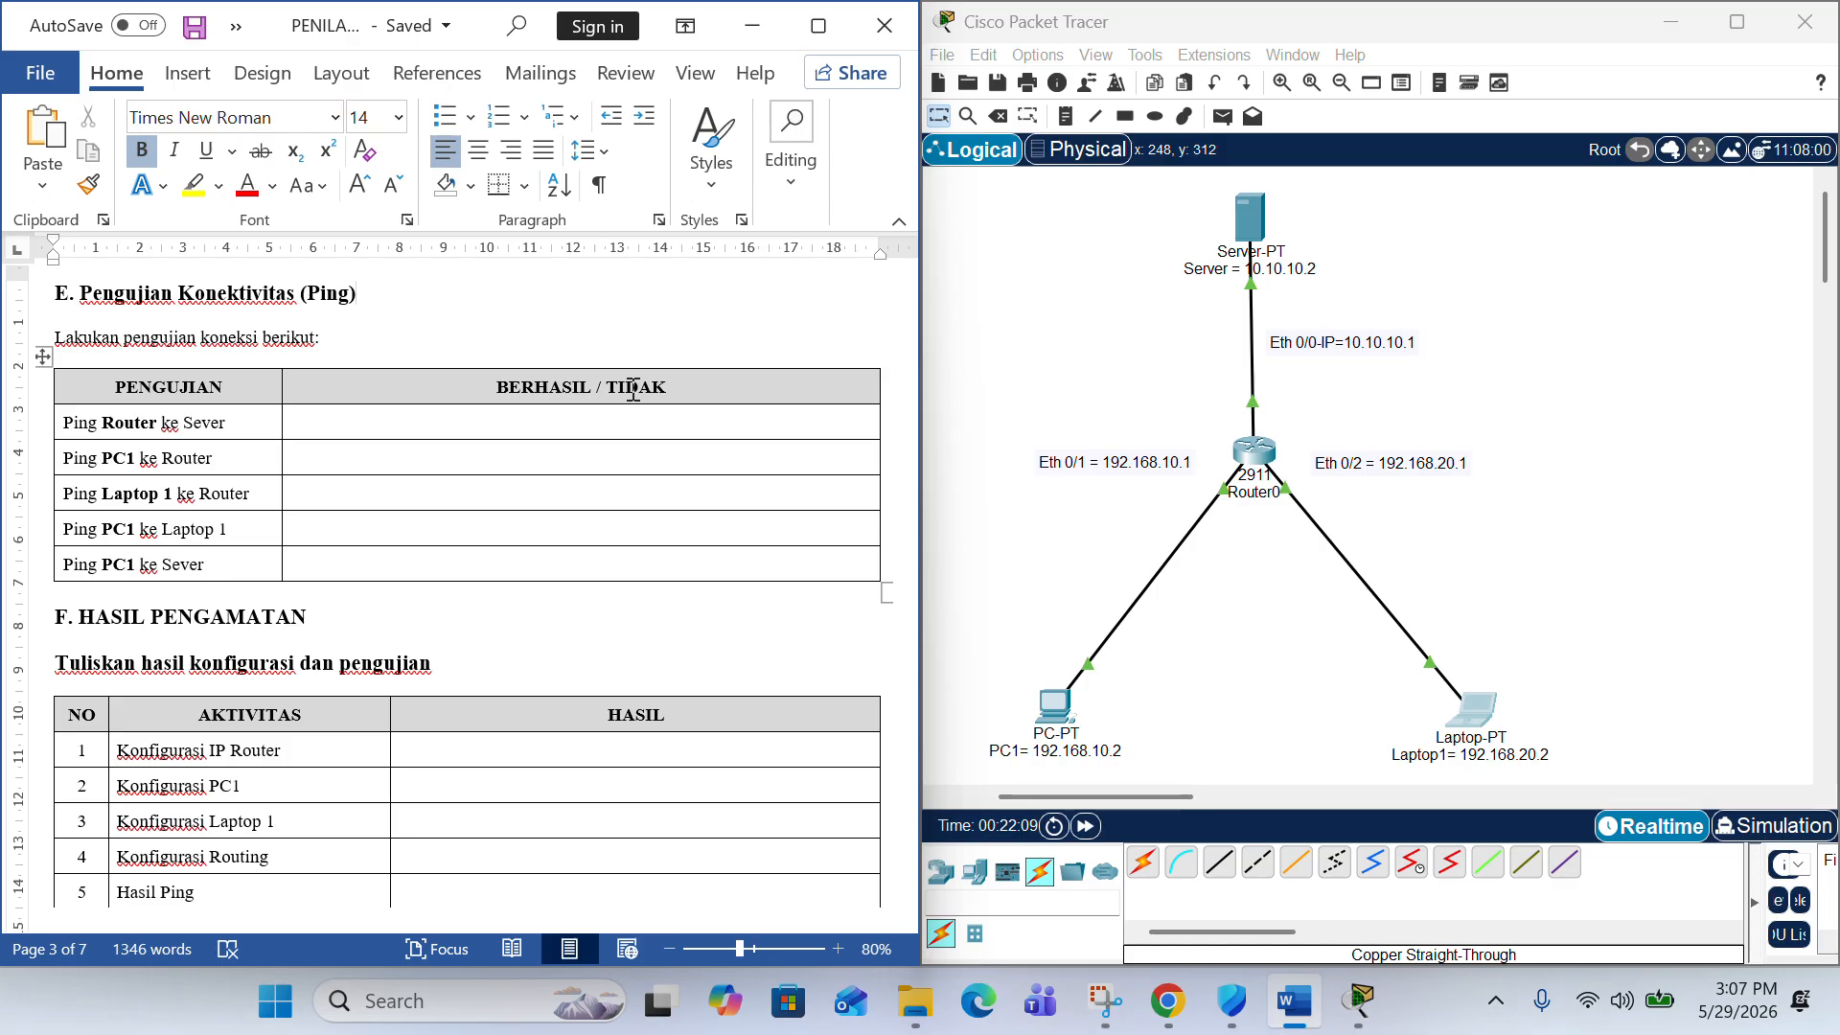
pyautogui.click(483, 420)
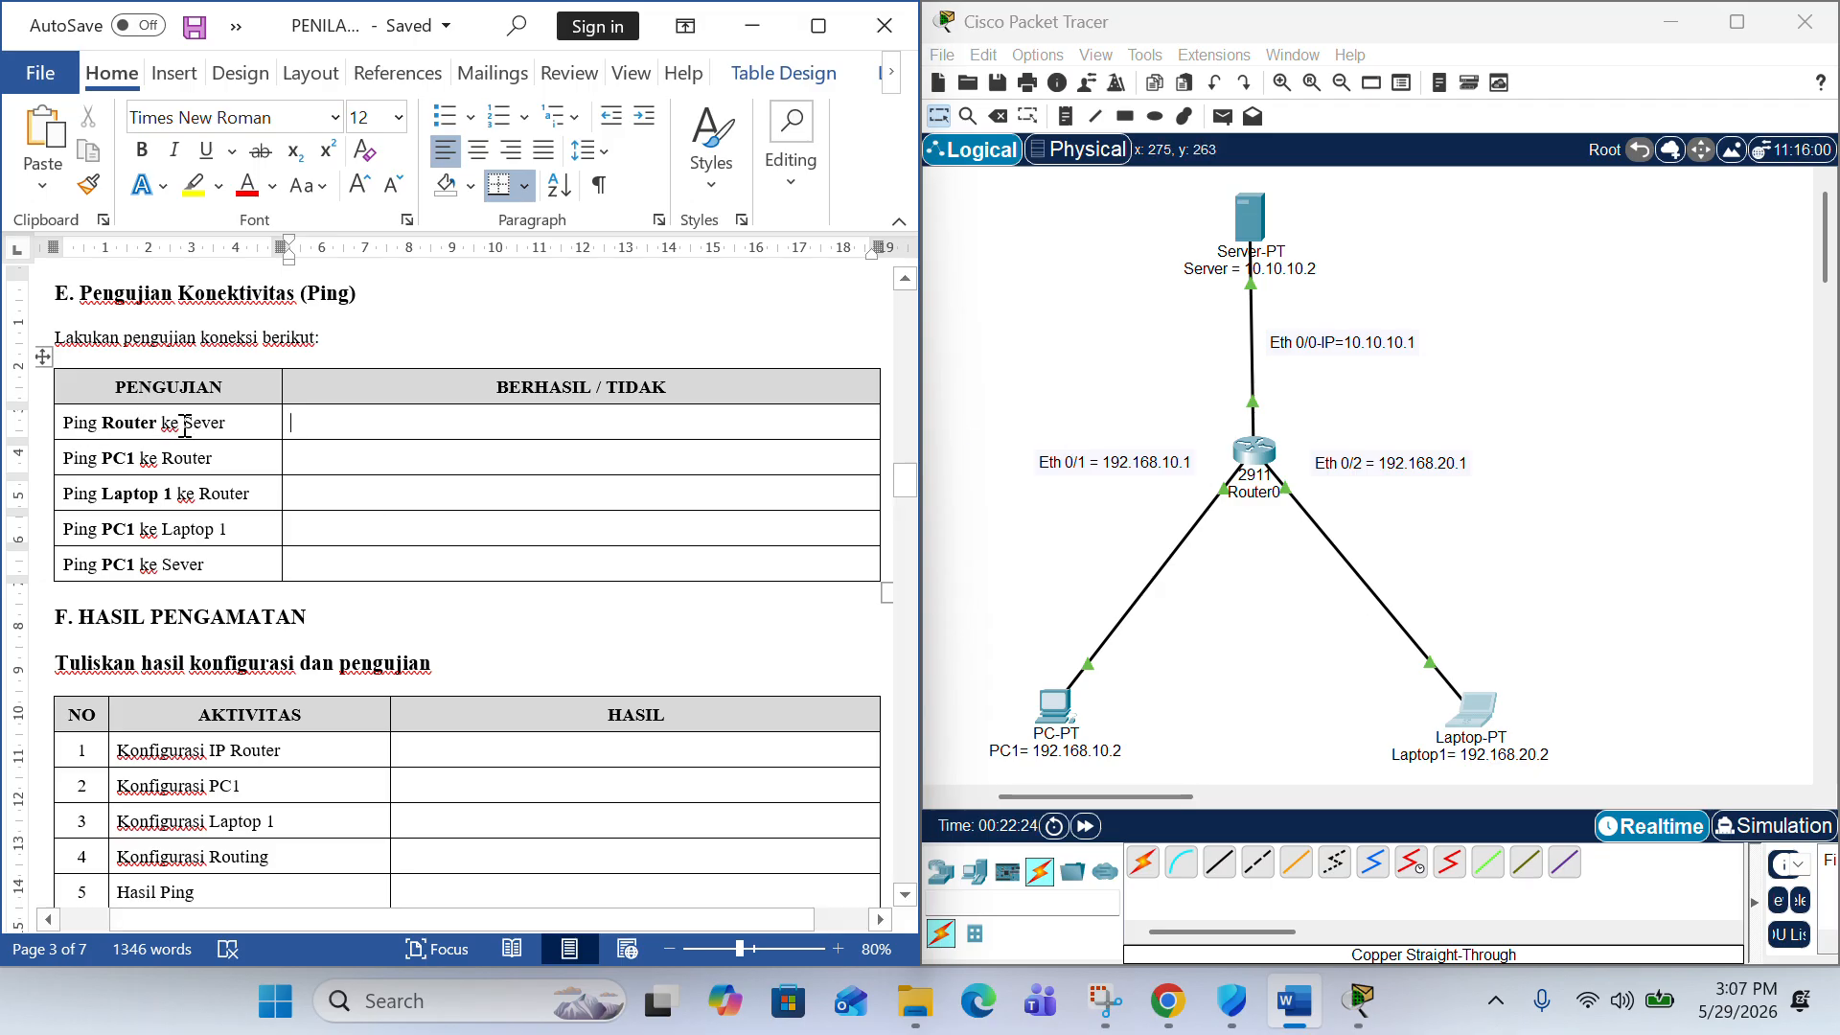
pyautogui.click(242, 422)
pyautogui.click(217, 460)
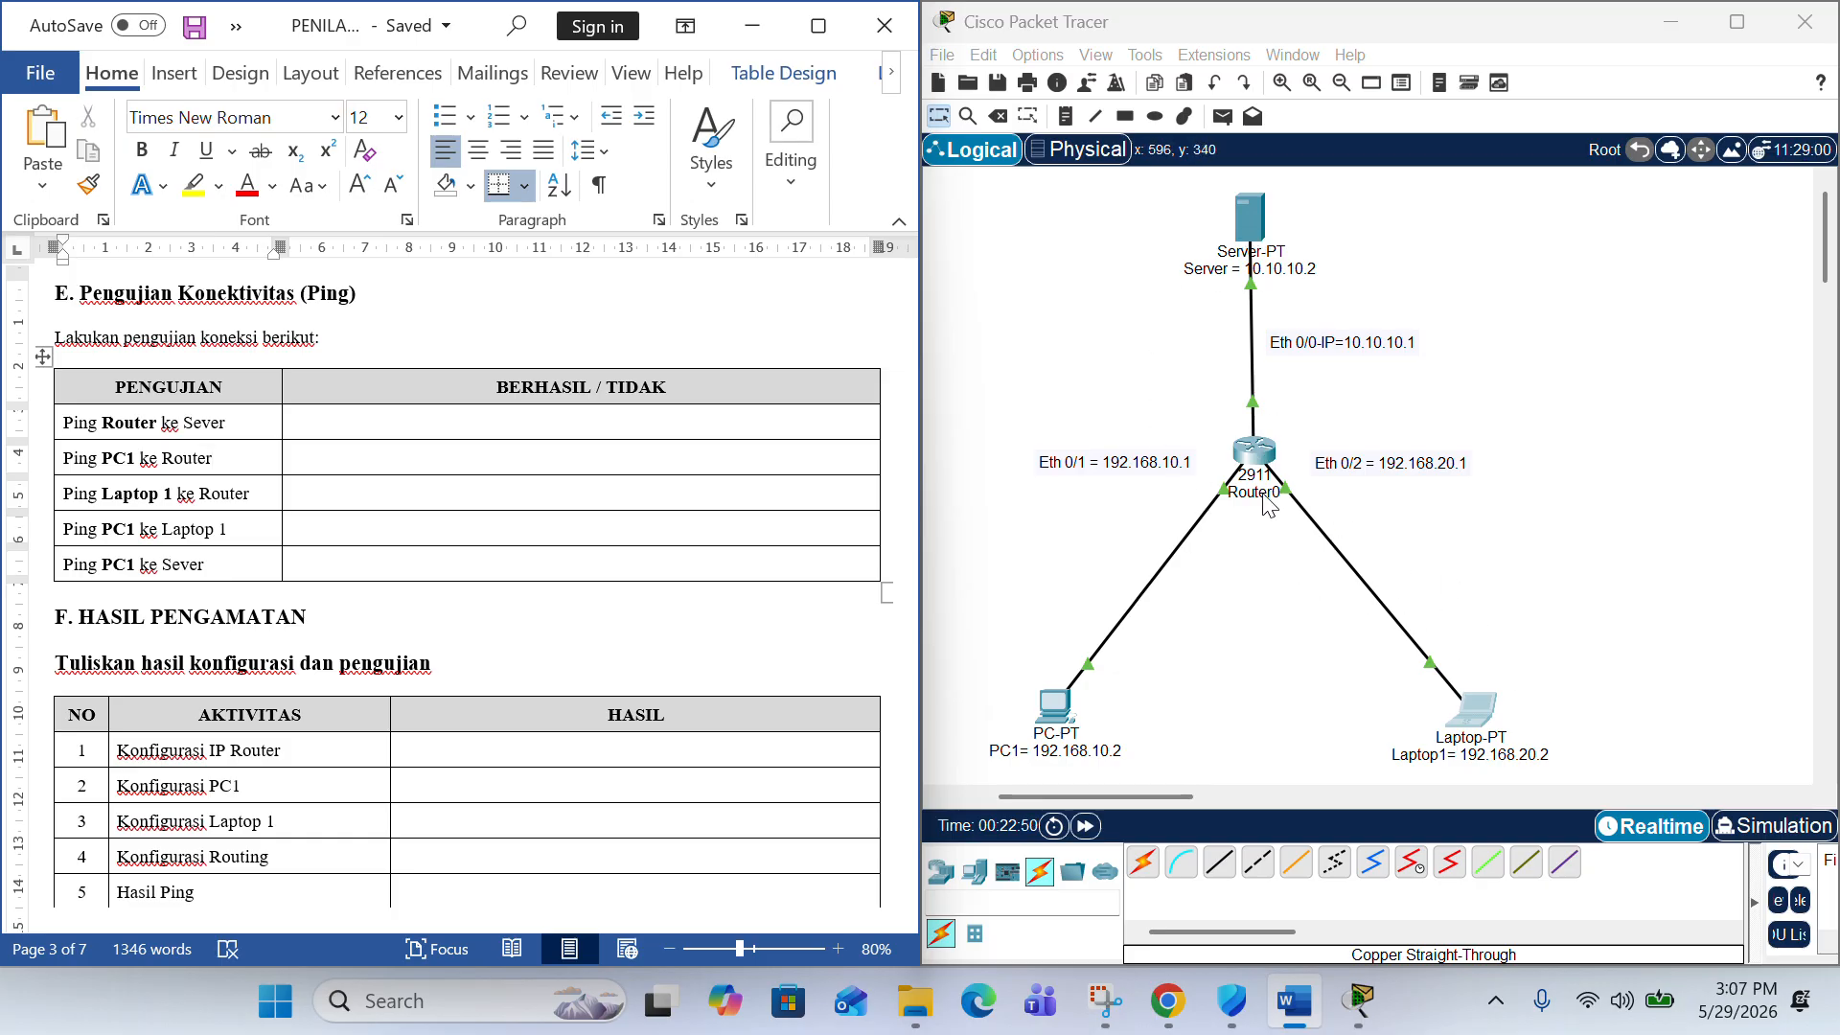
# - Ping the router's 192.168.10.1 interface from PC1's command prompt, keeping the worksheet's test table and the topology in view
pyautogui.click(1067, 715)
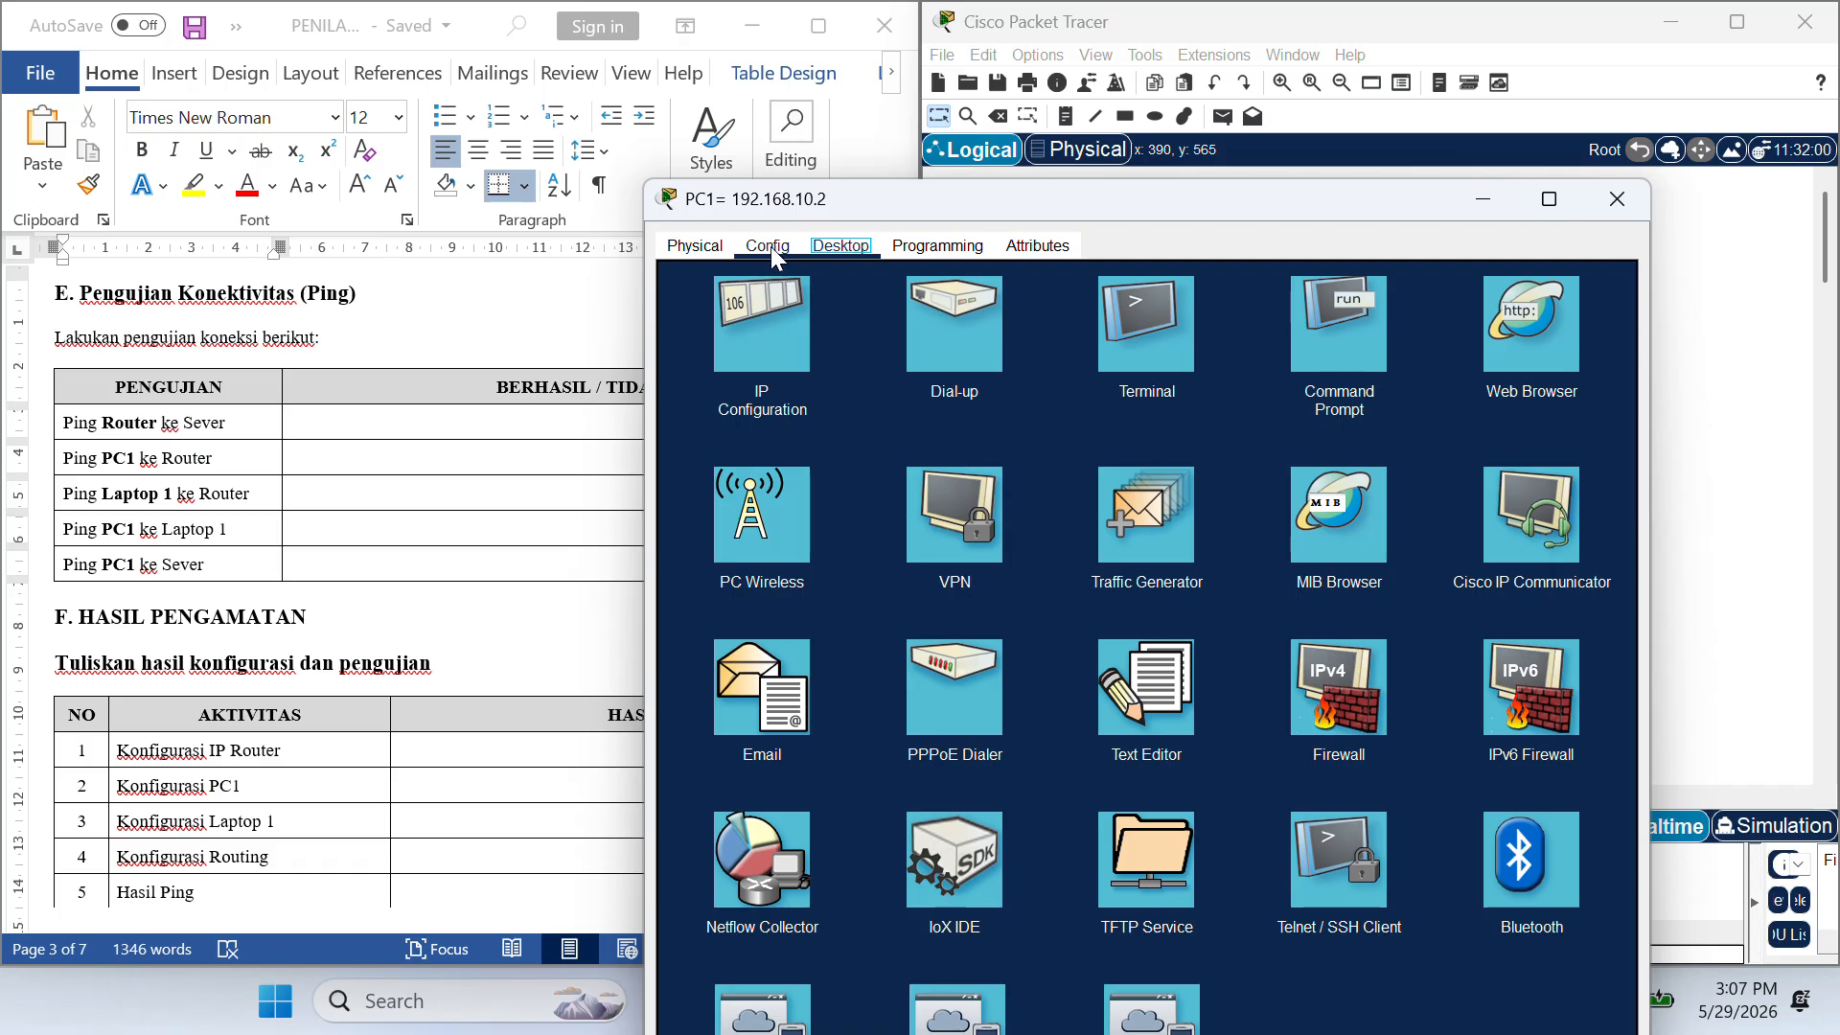
pyautogui.click(669, 252)
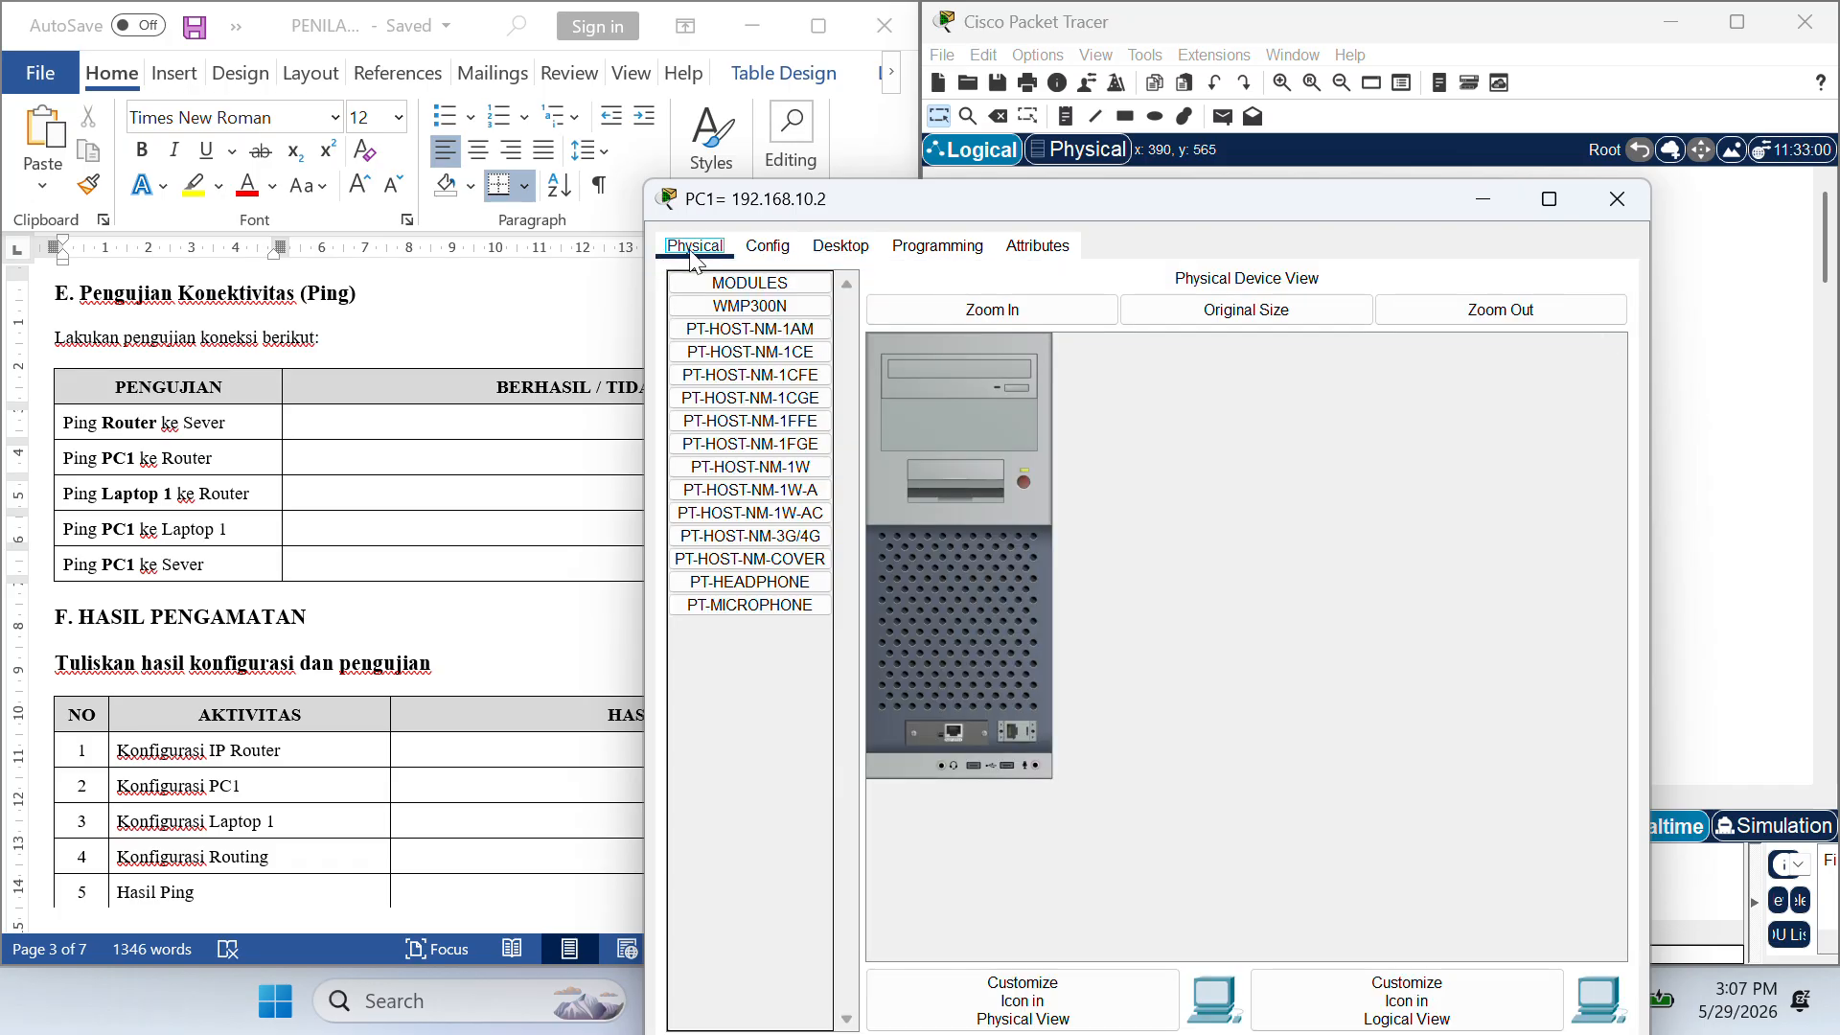
pyautogui.click(841, 247)
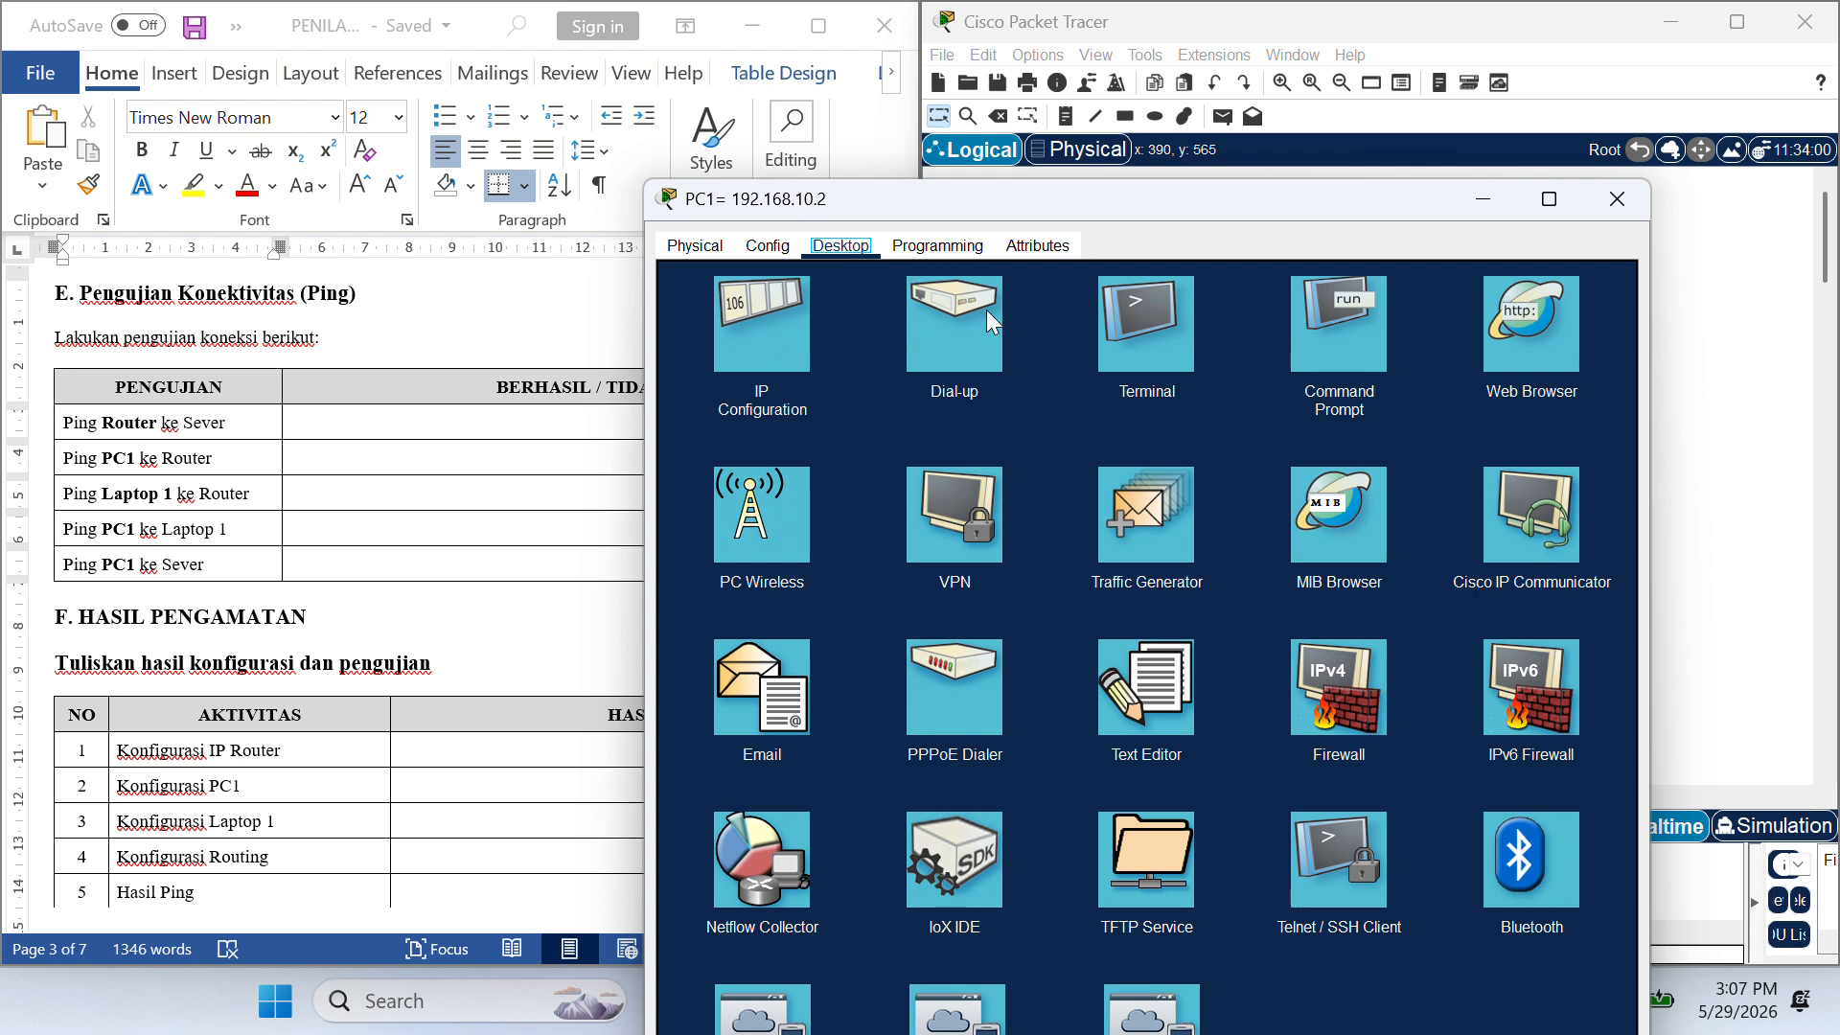
pyautogui.click(1342, 348)
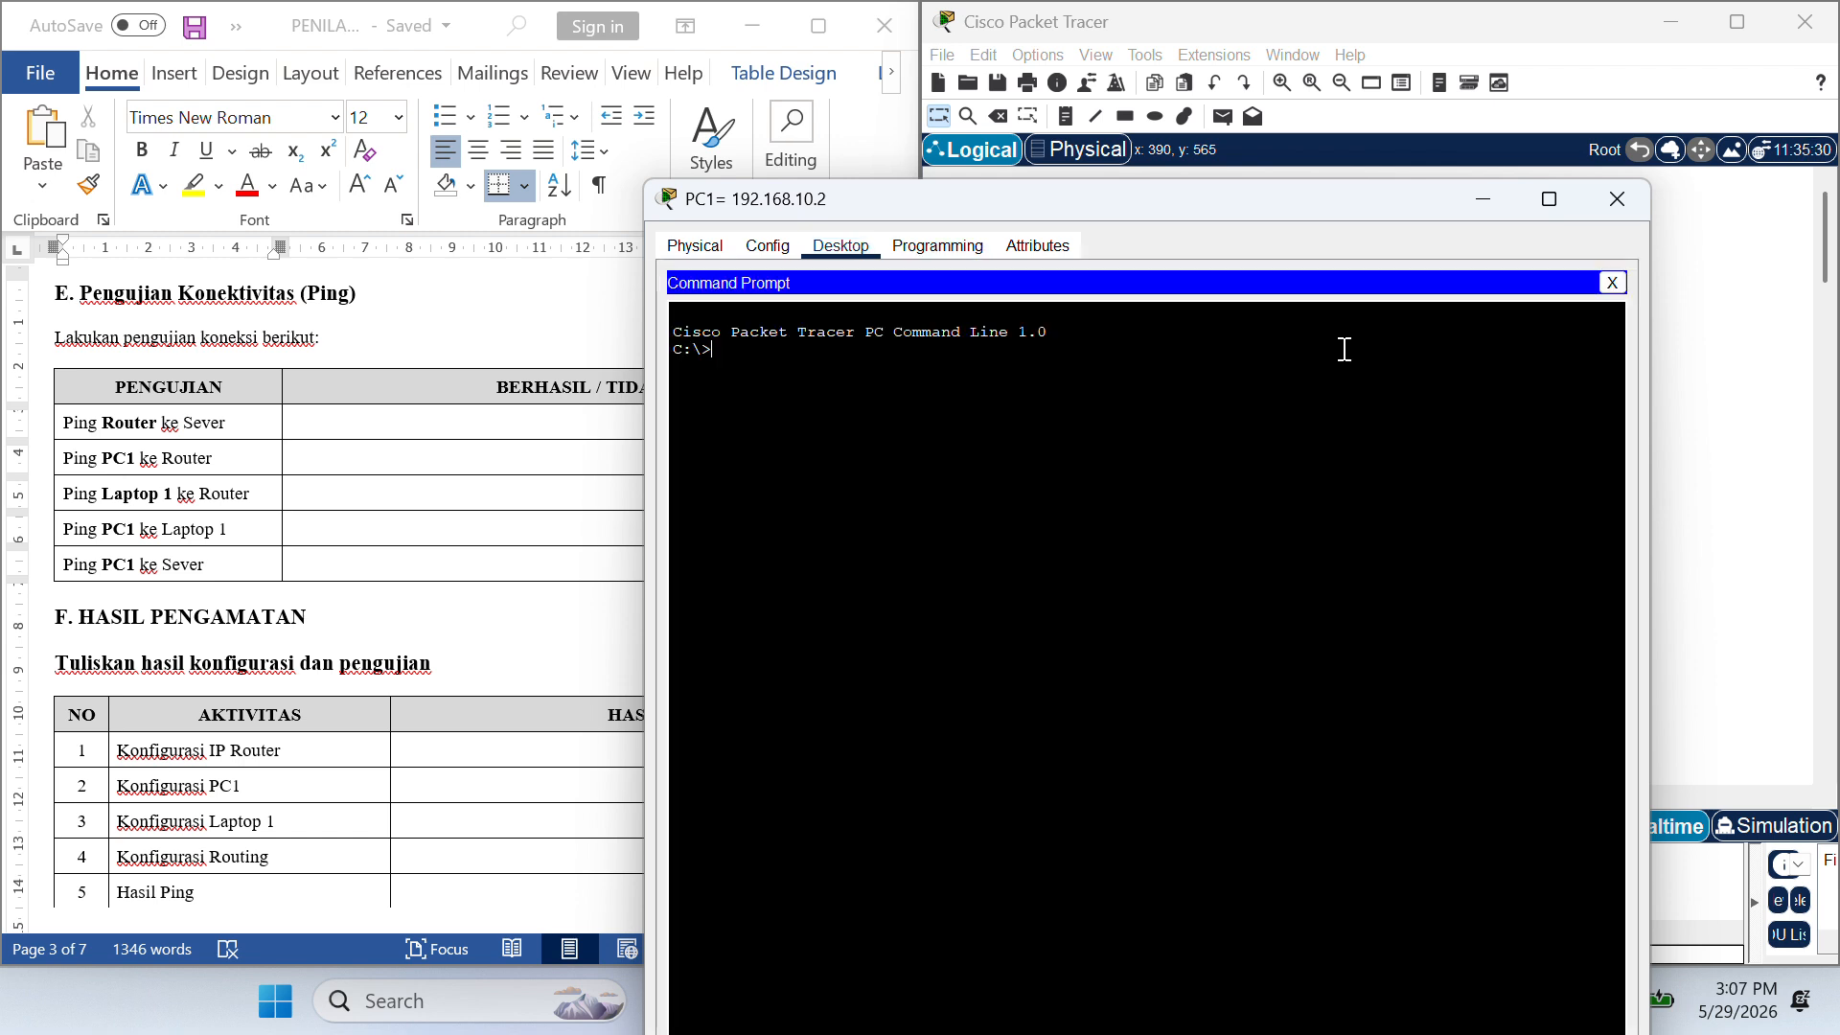
pyautogui.moveTo(1177, 179); pyautogui.dragTo(558, 742)
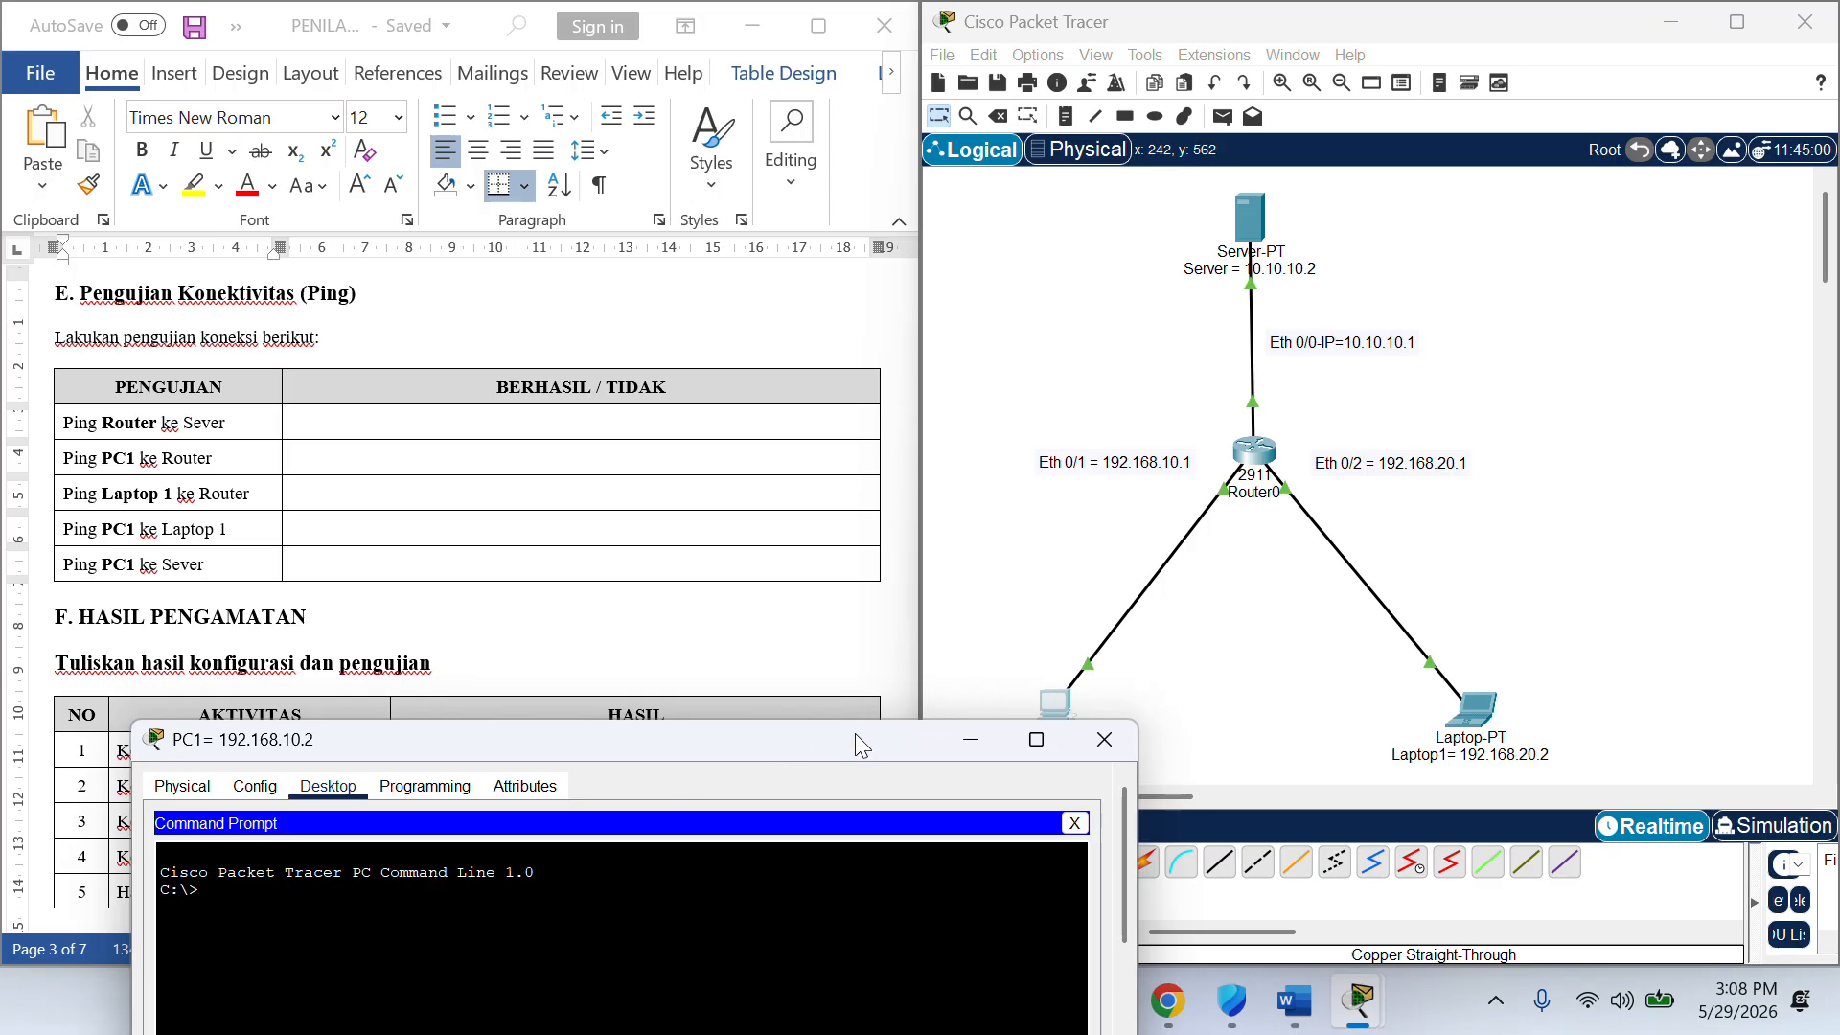
pyautogui.moveTo(855, 736); pyautogui.dragTo(910, 805)
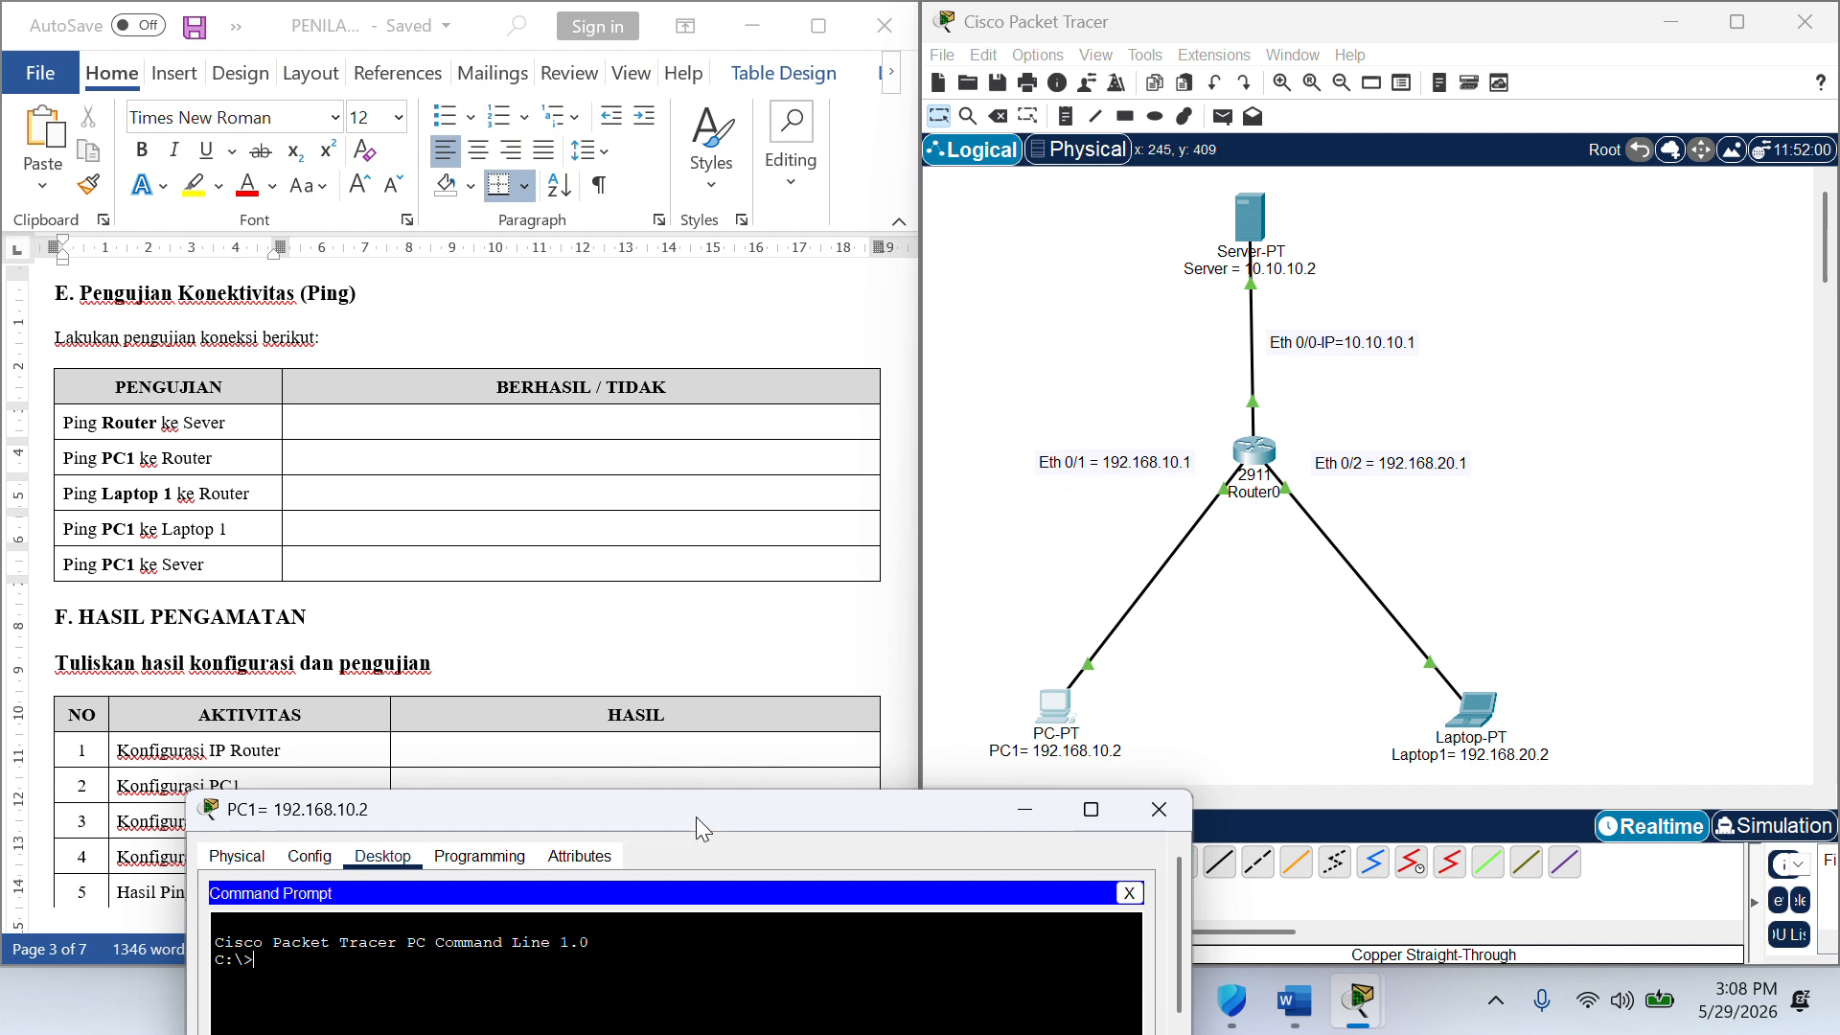
pyautogui.moveTo(696, 805); pyautogui.dragTo(683, 711)
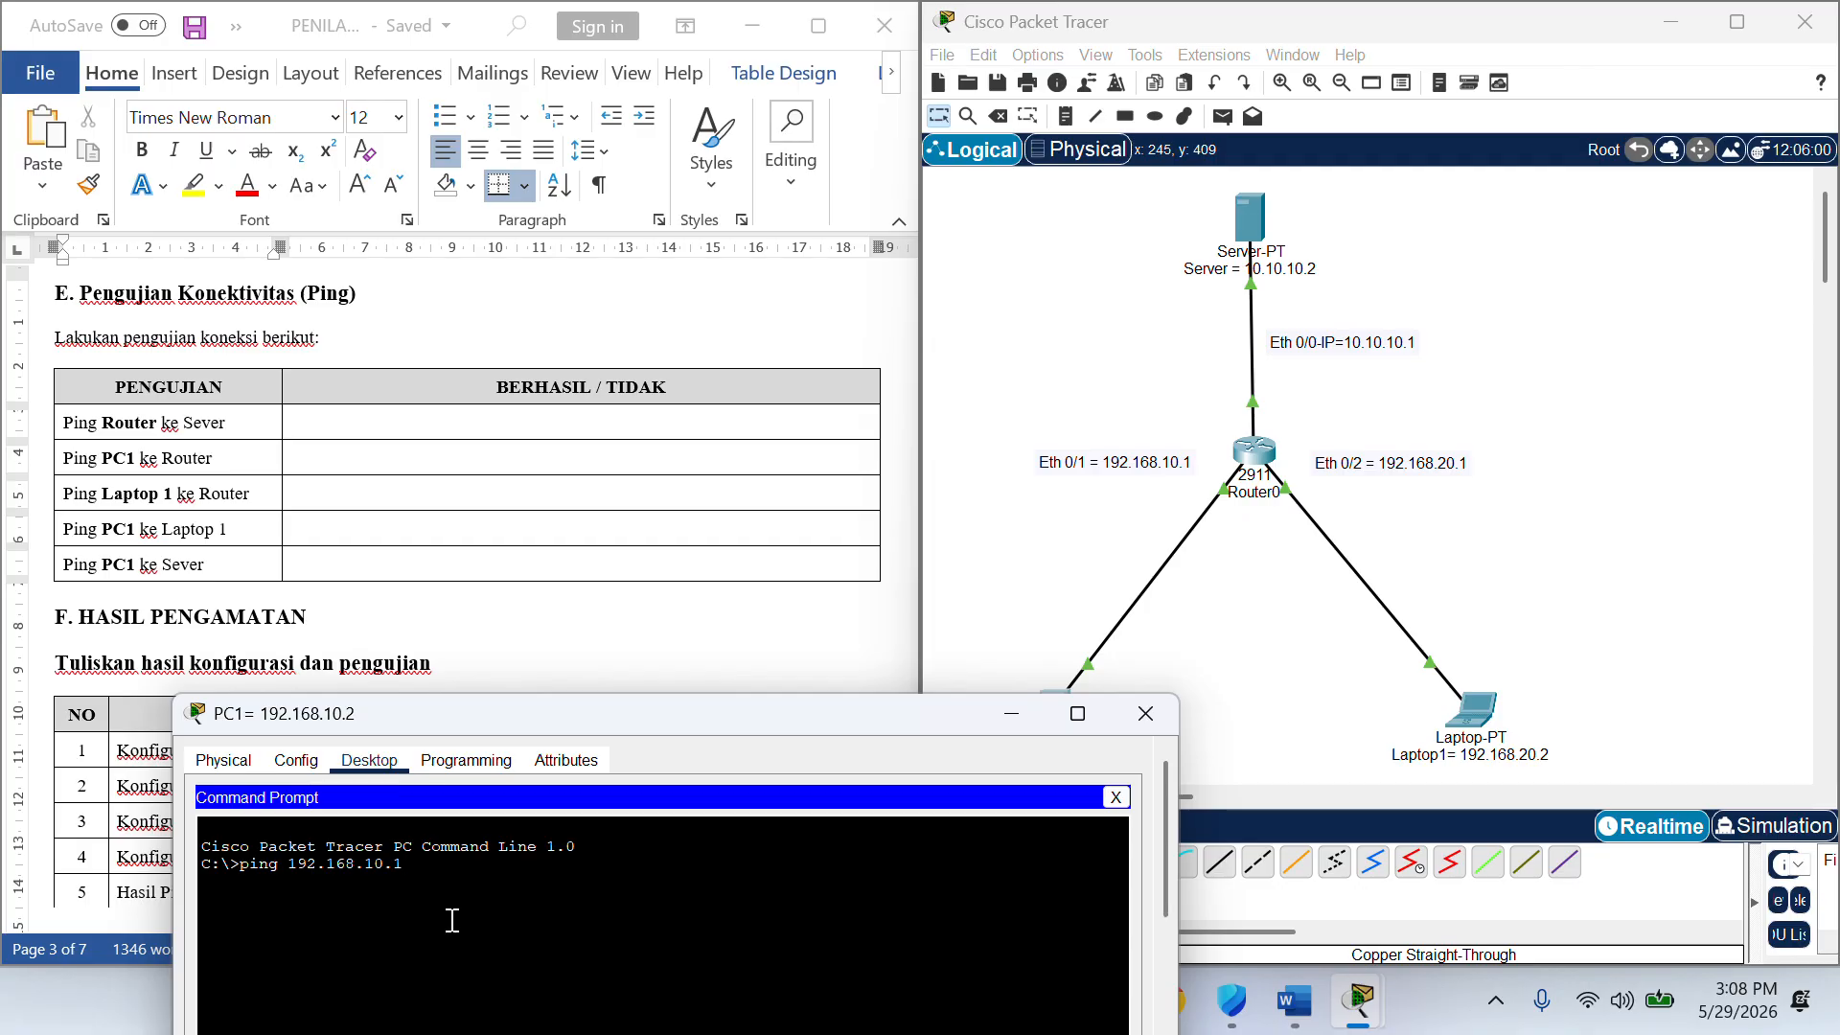
pyautogui.press('Return')
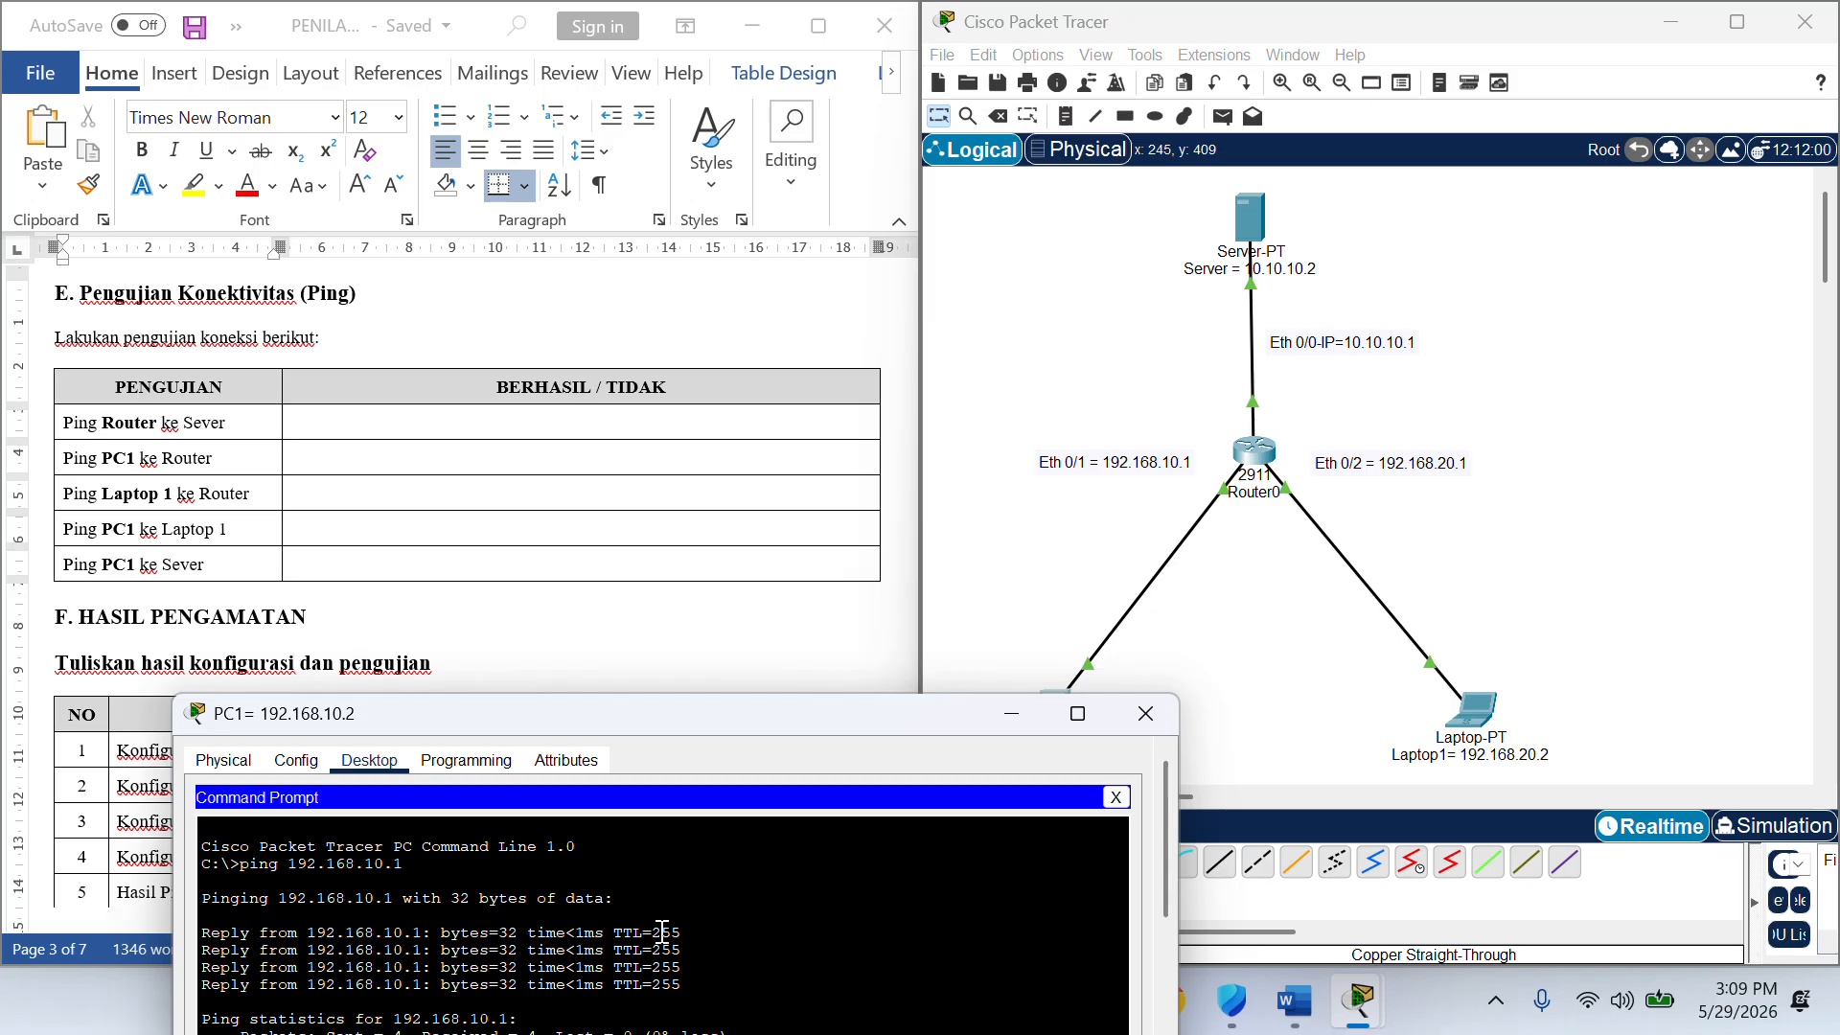
pyautogui.scroll(-3, 608, 949)
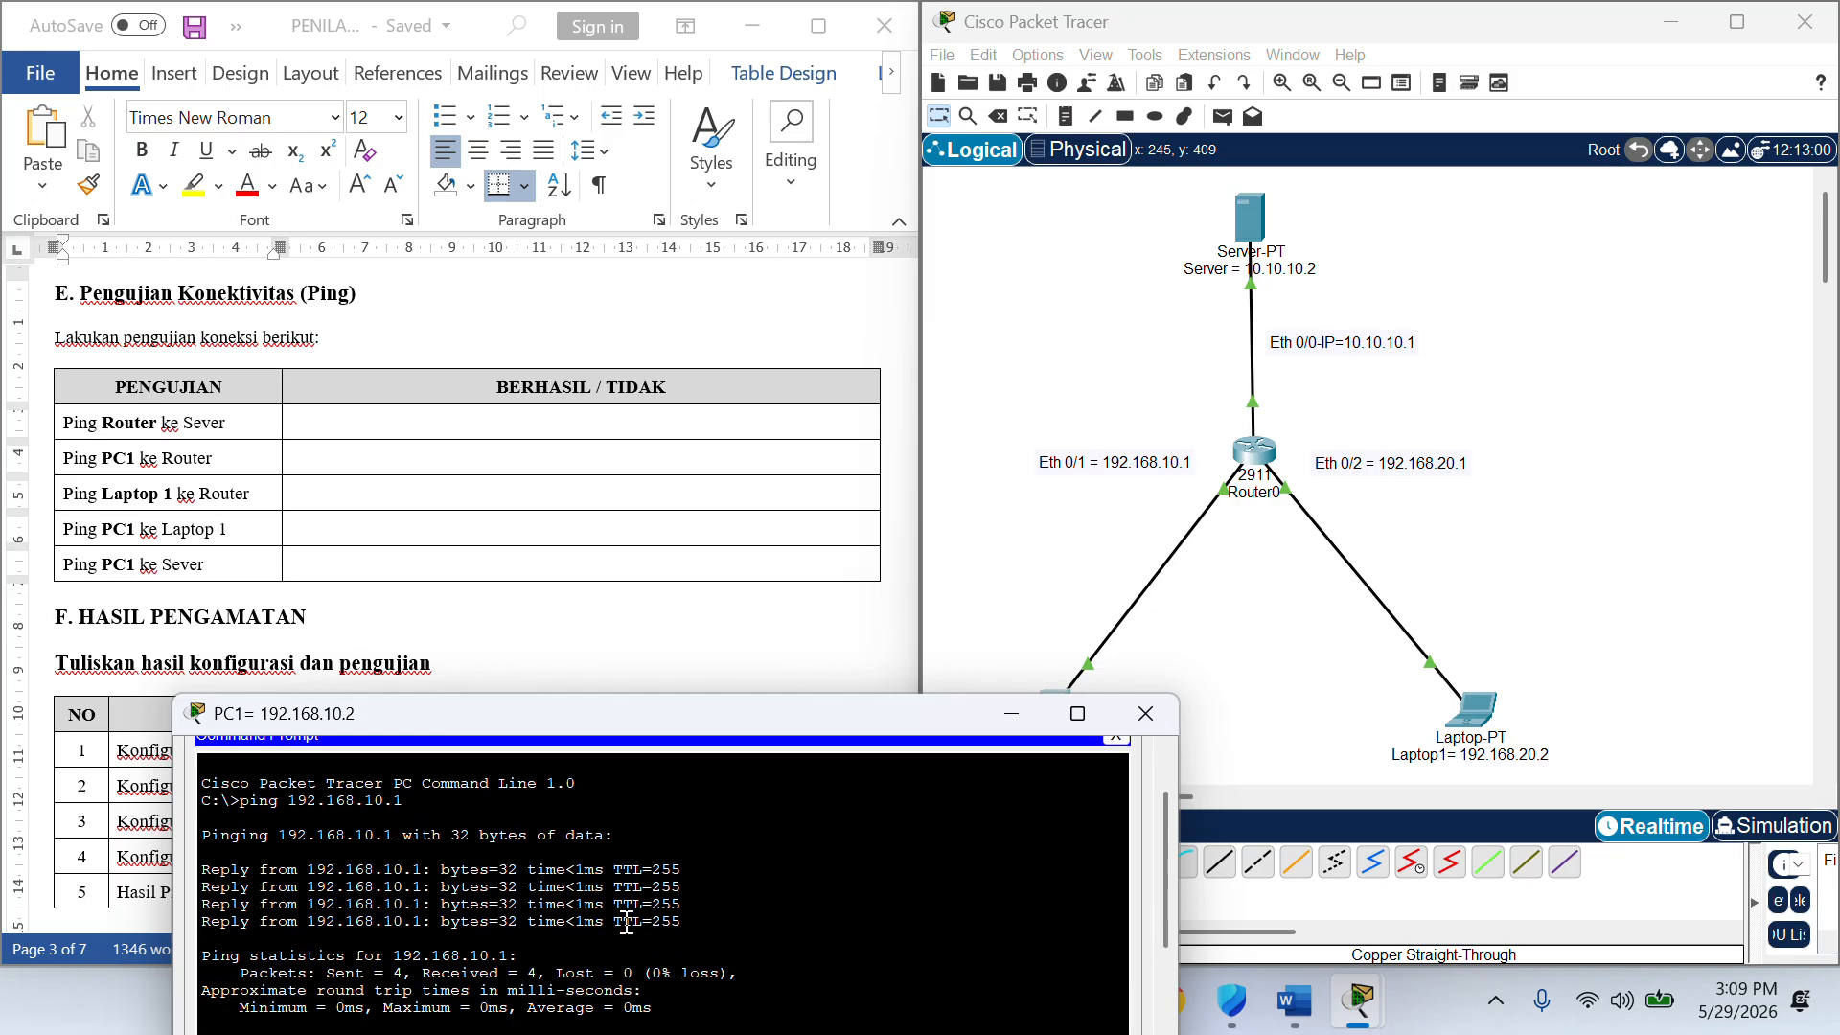
pyautogui.scroll(-1, 627, 924)
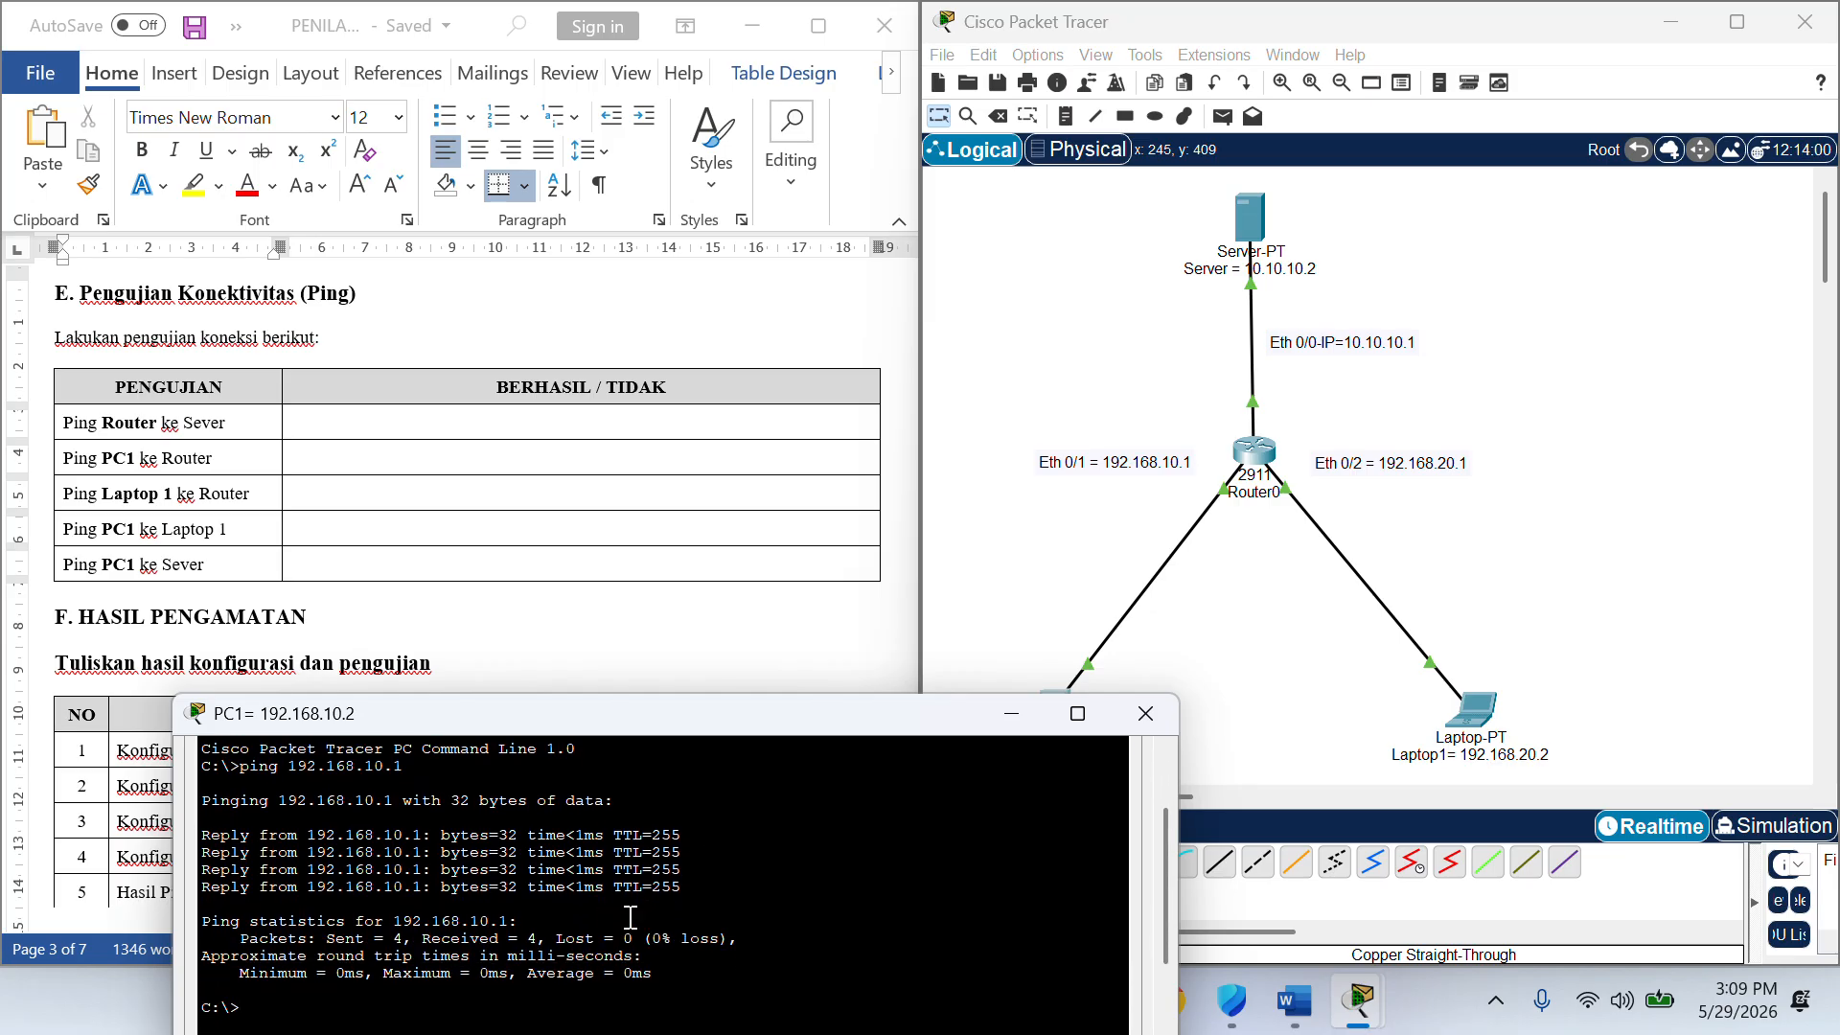
pyautogui.scroll(-1, 631, 918)
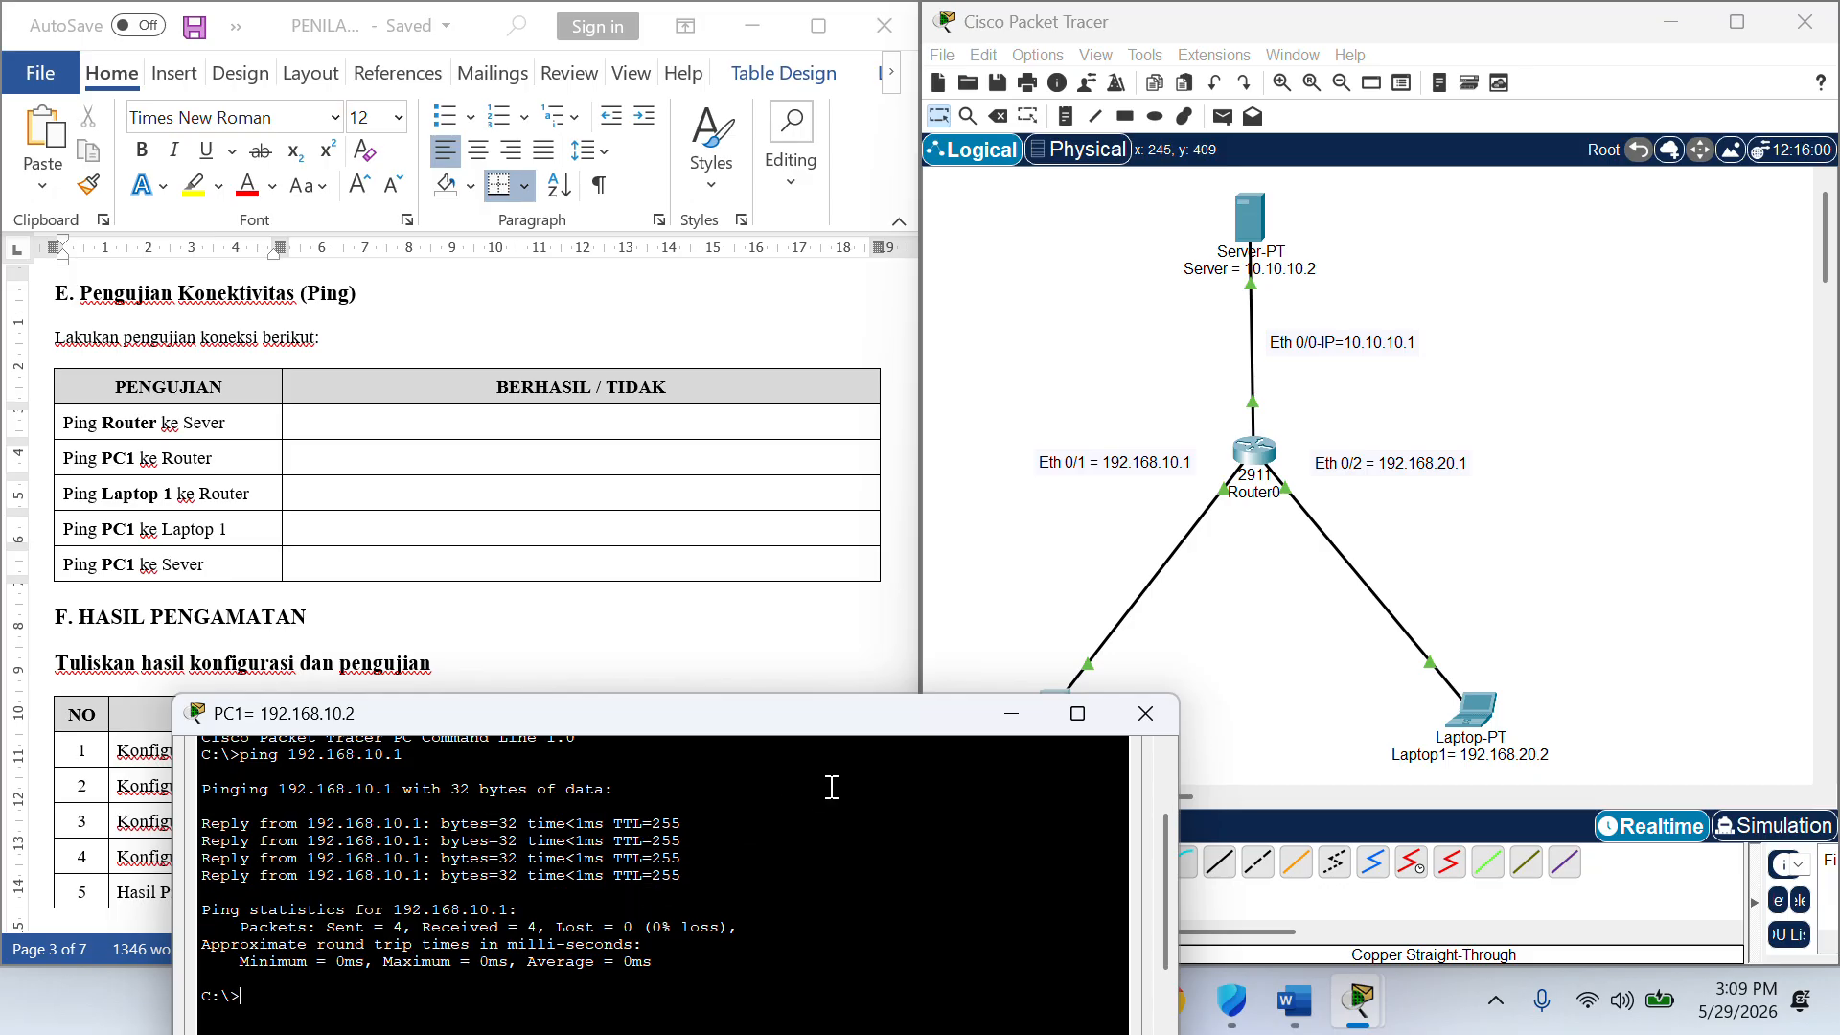
# - Clear the IPv4 address and subnet mask of Router0's GigabitEthernet0/1, switch its port off and close the router window
pyautogui.click(1254, 464)
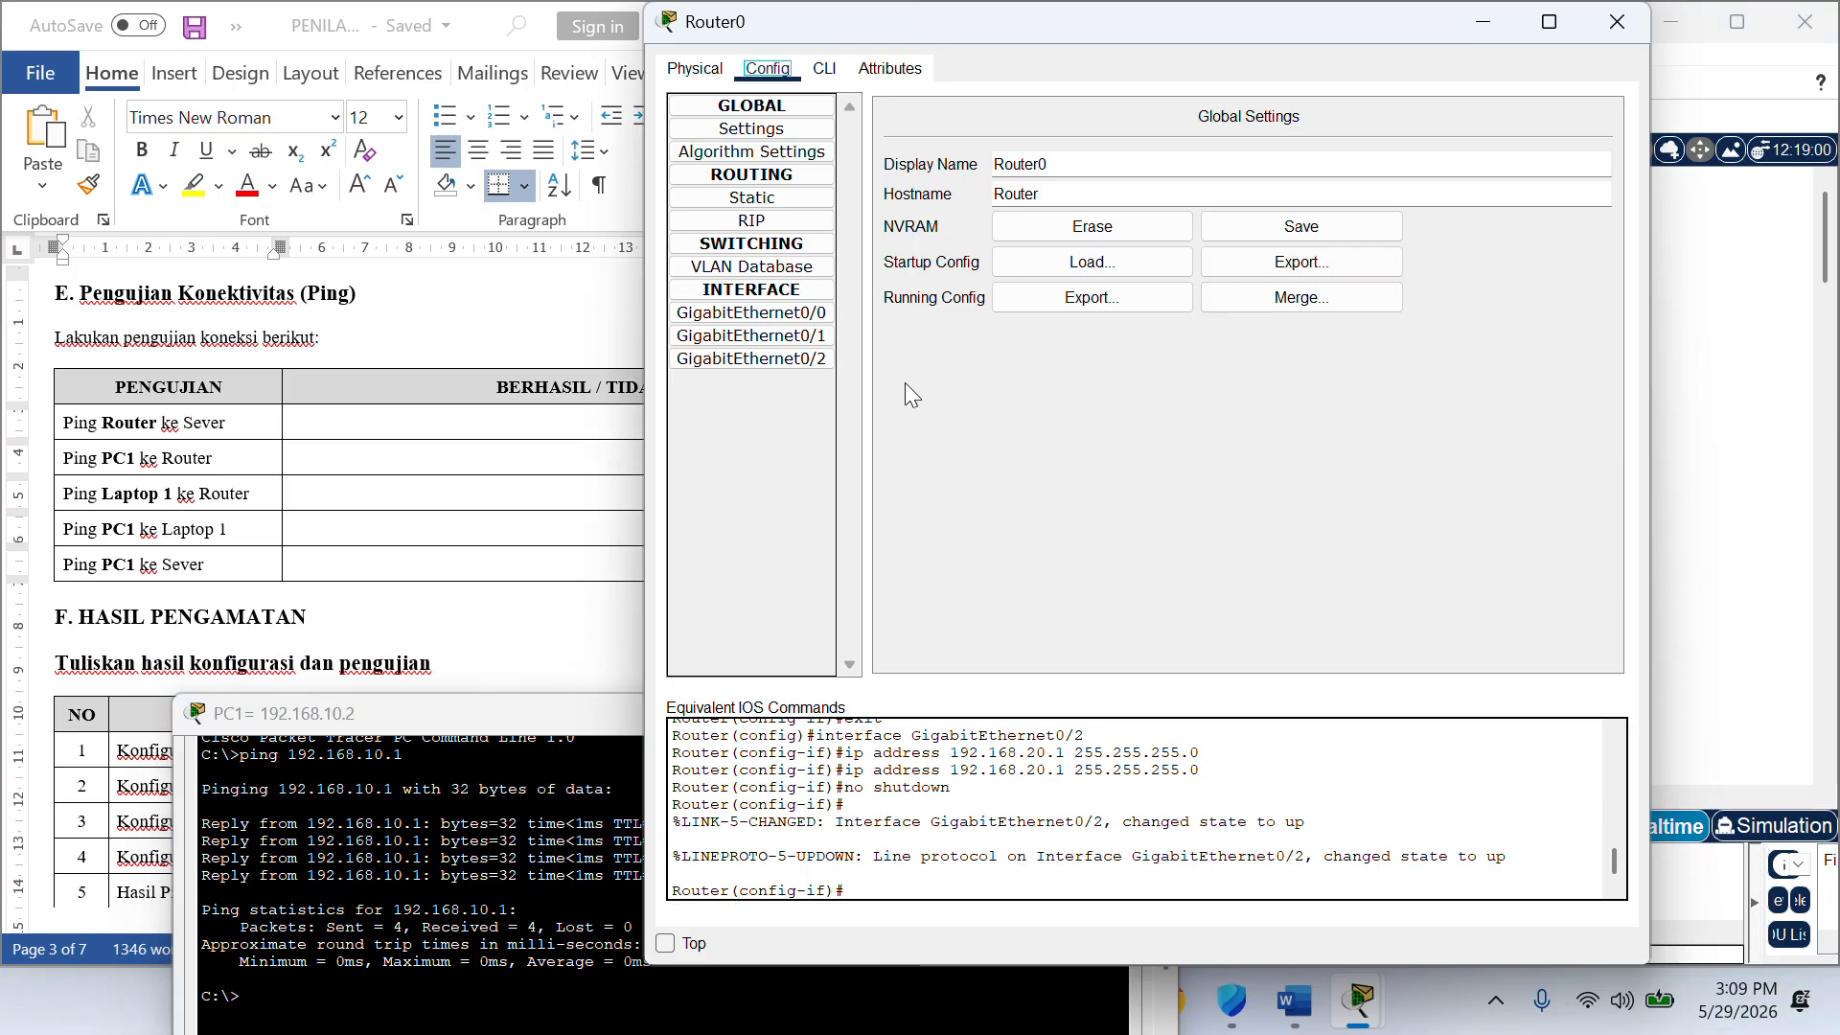
pyautogui.click(777, 337)
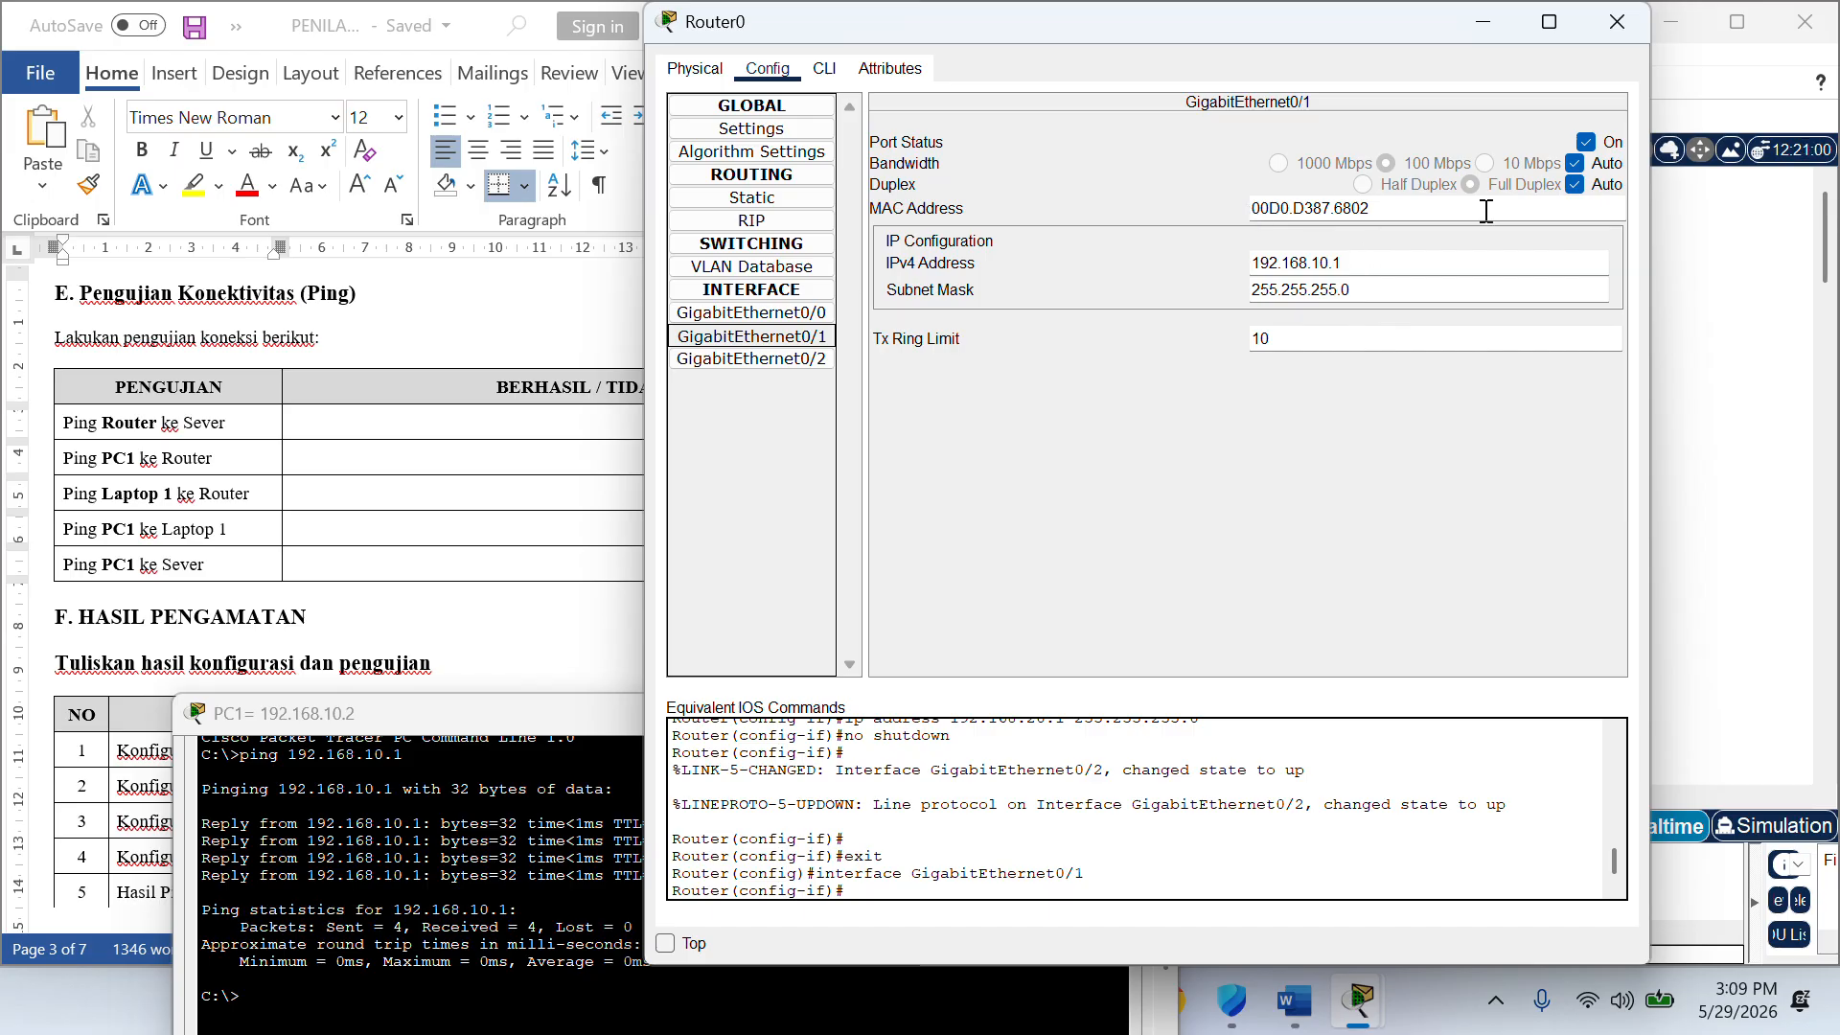
pyautogui.moveTo(1377, 269); pyautogui.dragTo(1098, 268)
pyautogui.press('BackSpace')
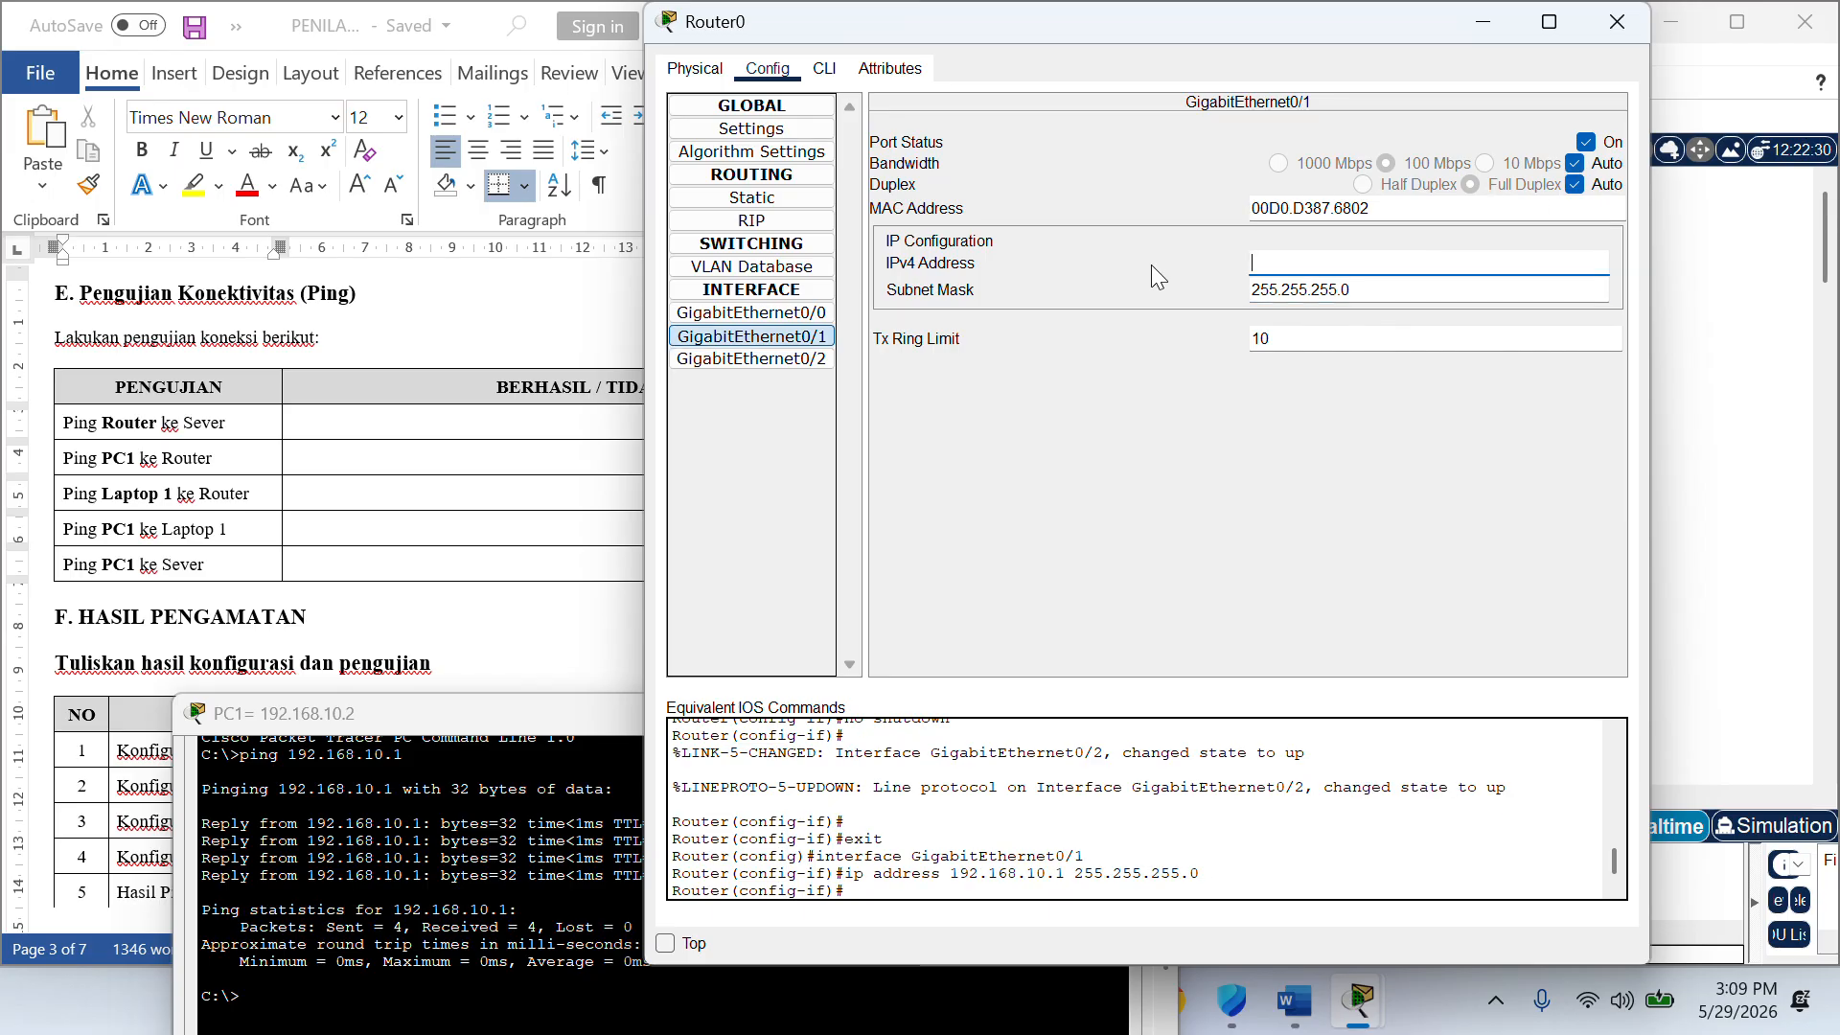
pyautogui.click(1395, 291)
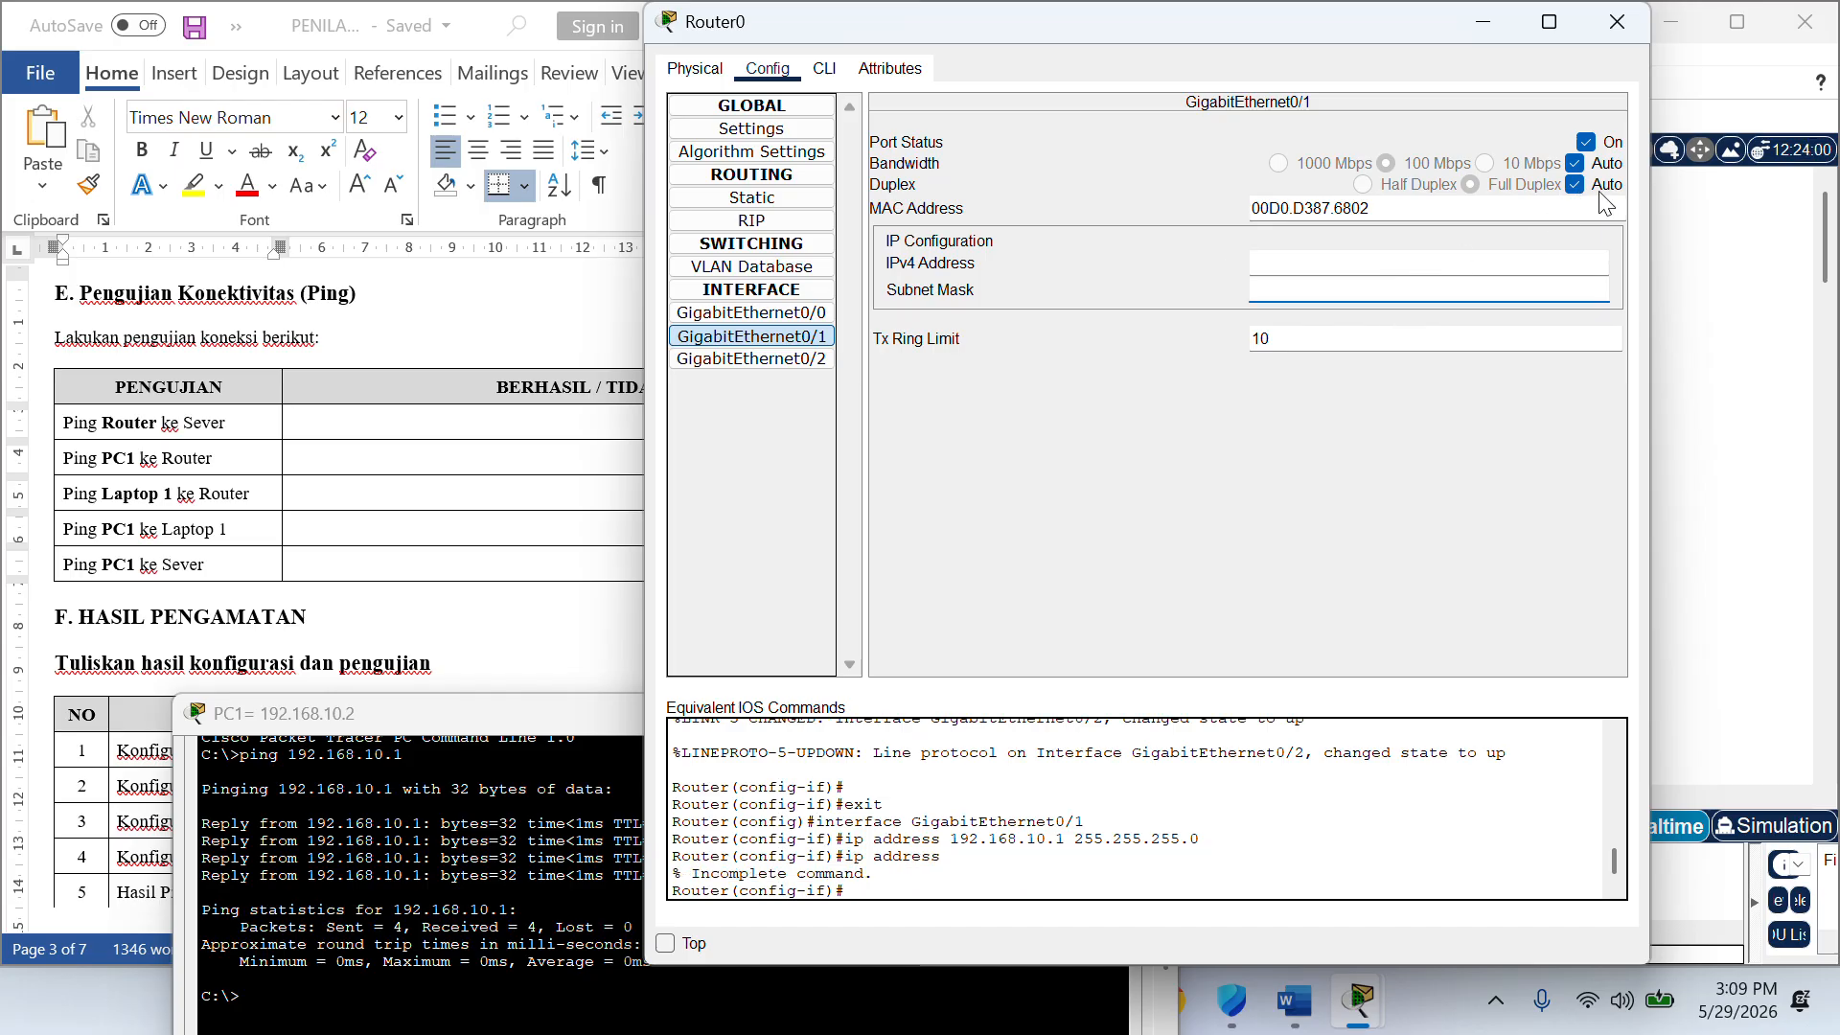
pyautogui.click(1587, 142)
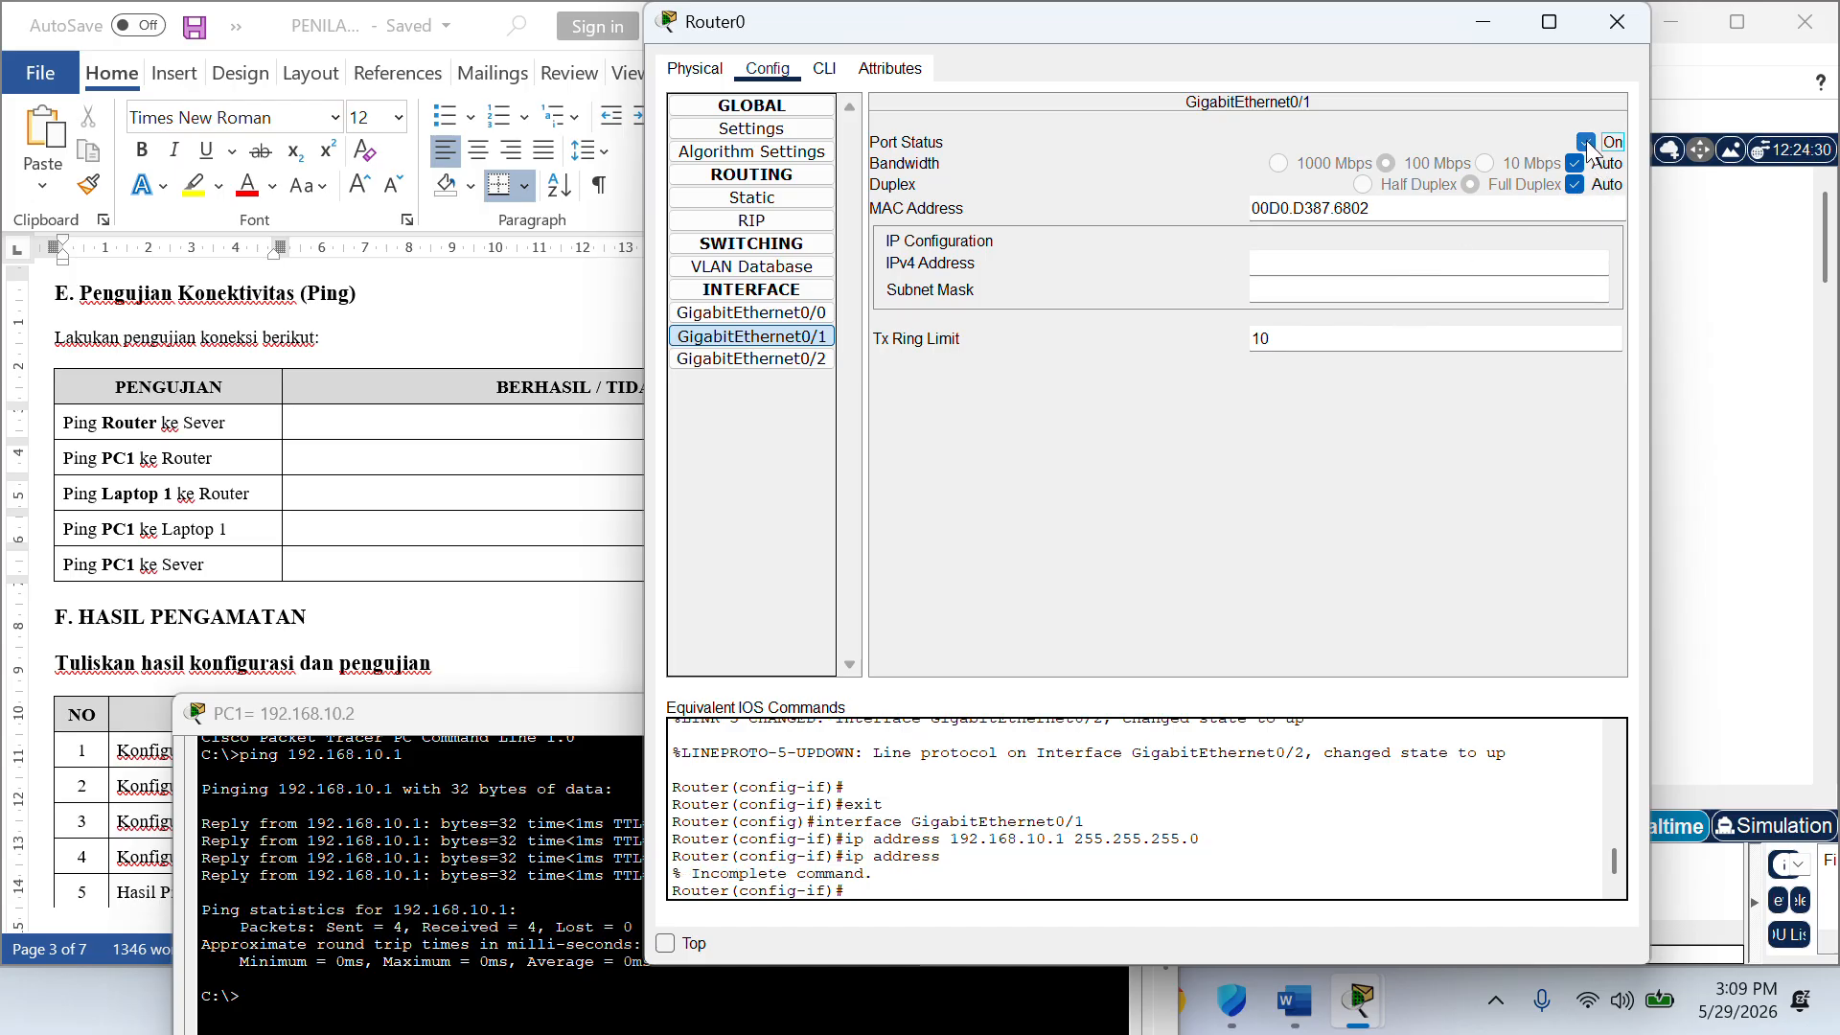
pyautogui.click(1587, 27)
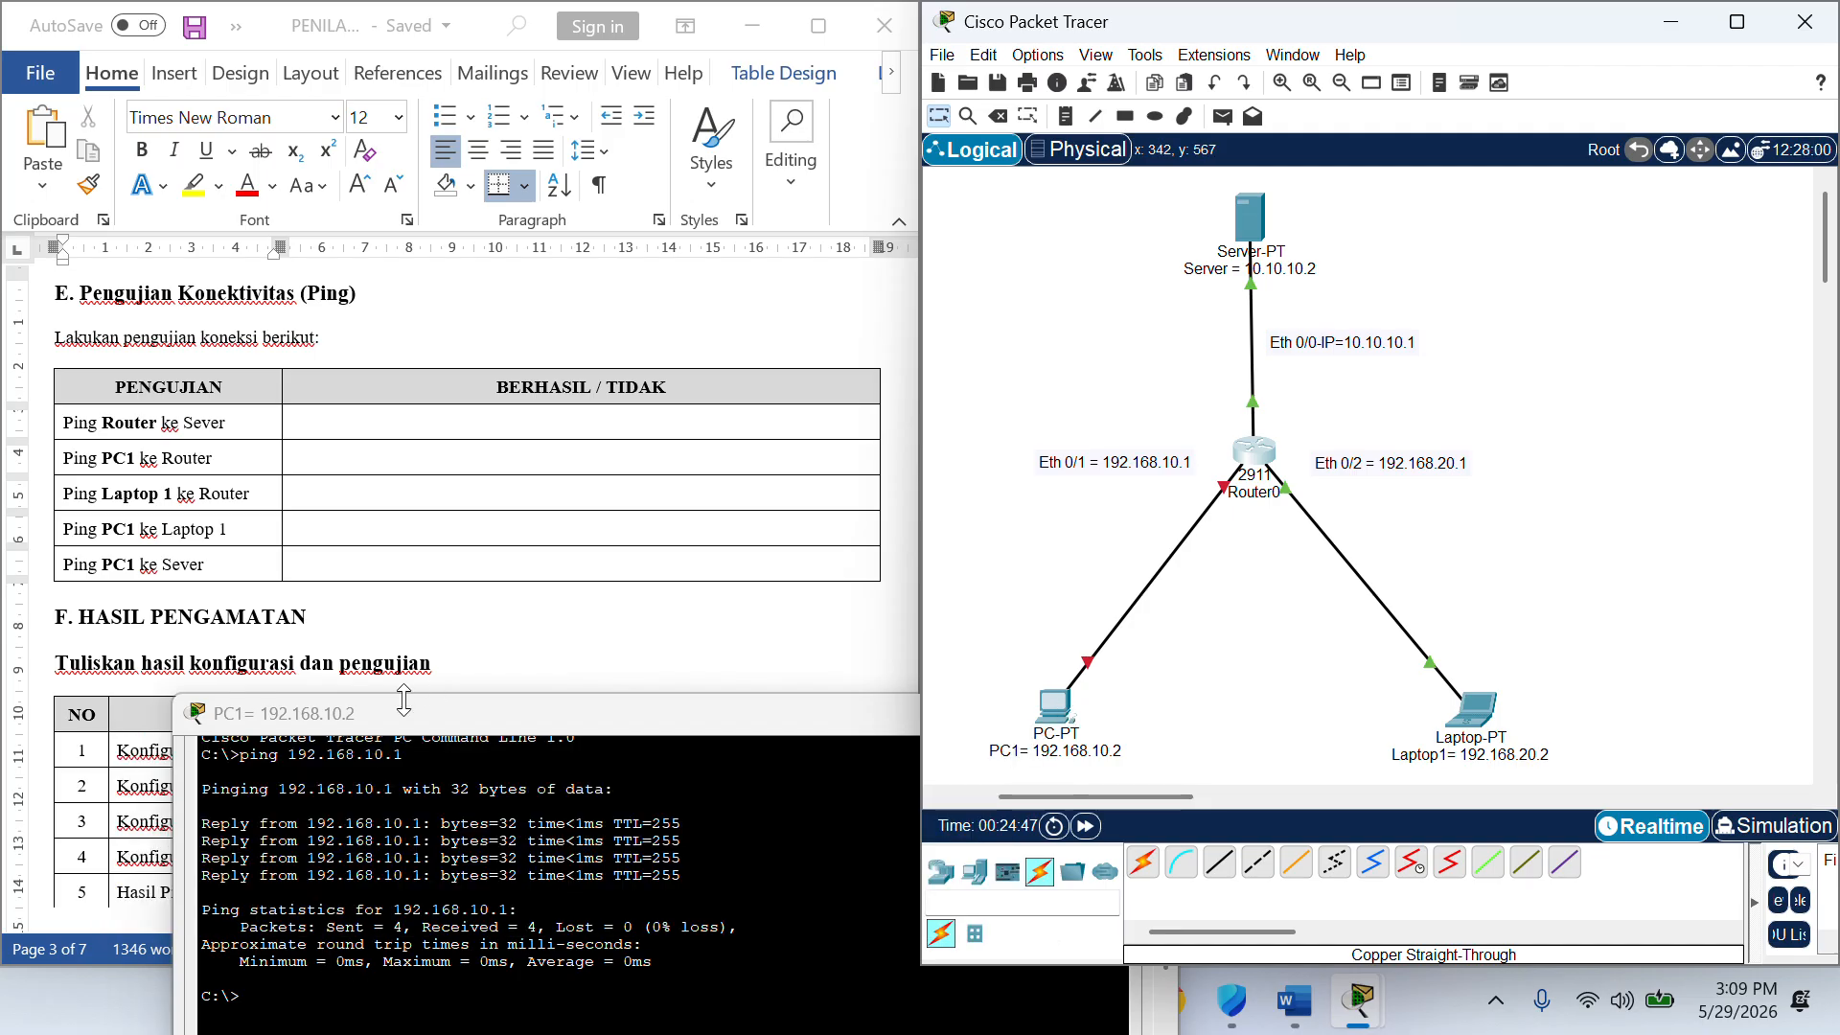
# - Repeat the ping from PC1 to 192.168.10.1 with the router's GigabitEthernet0/1 port switched off
pyautogui.click(368, 719)
pyautogui.press('Up')
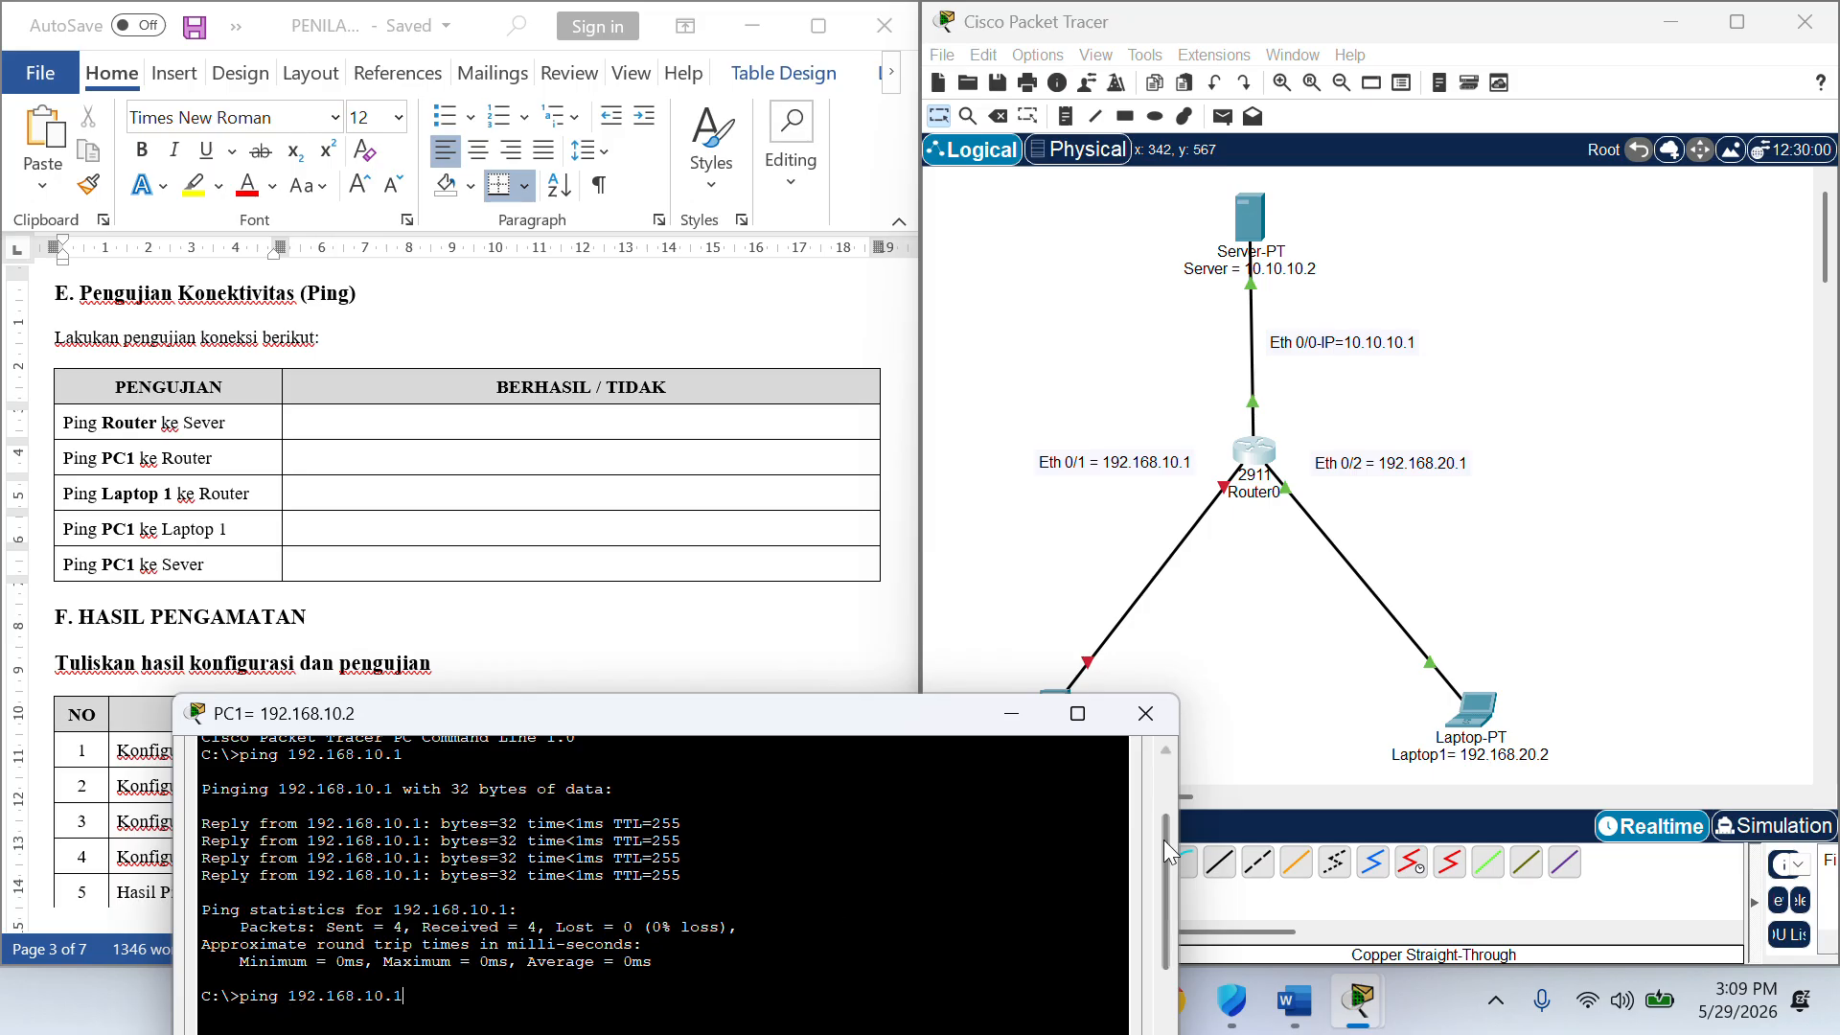
pyautogui.moveTo(1167, 854); pyautogui.dragTo(1160, 984)
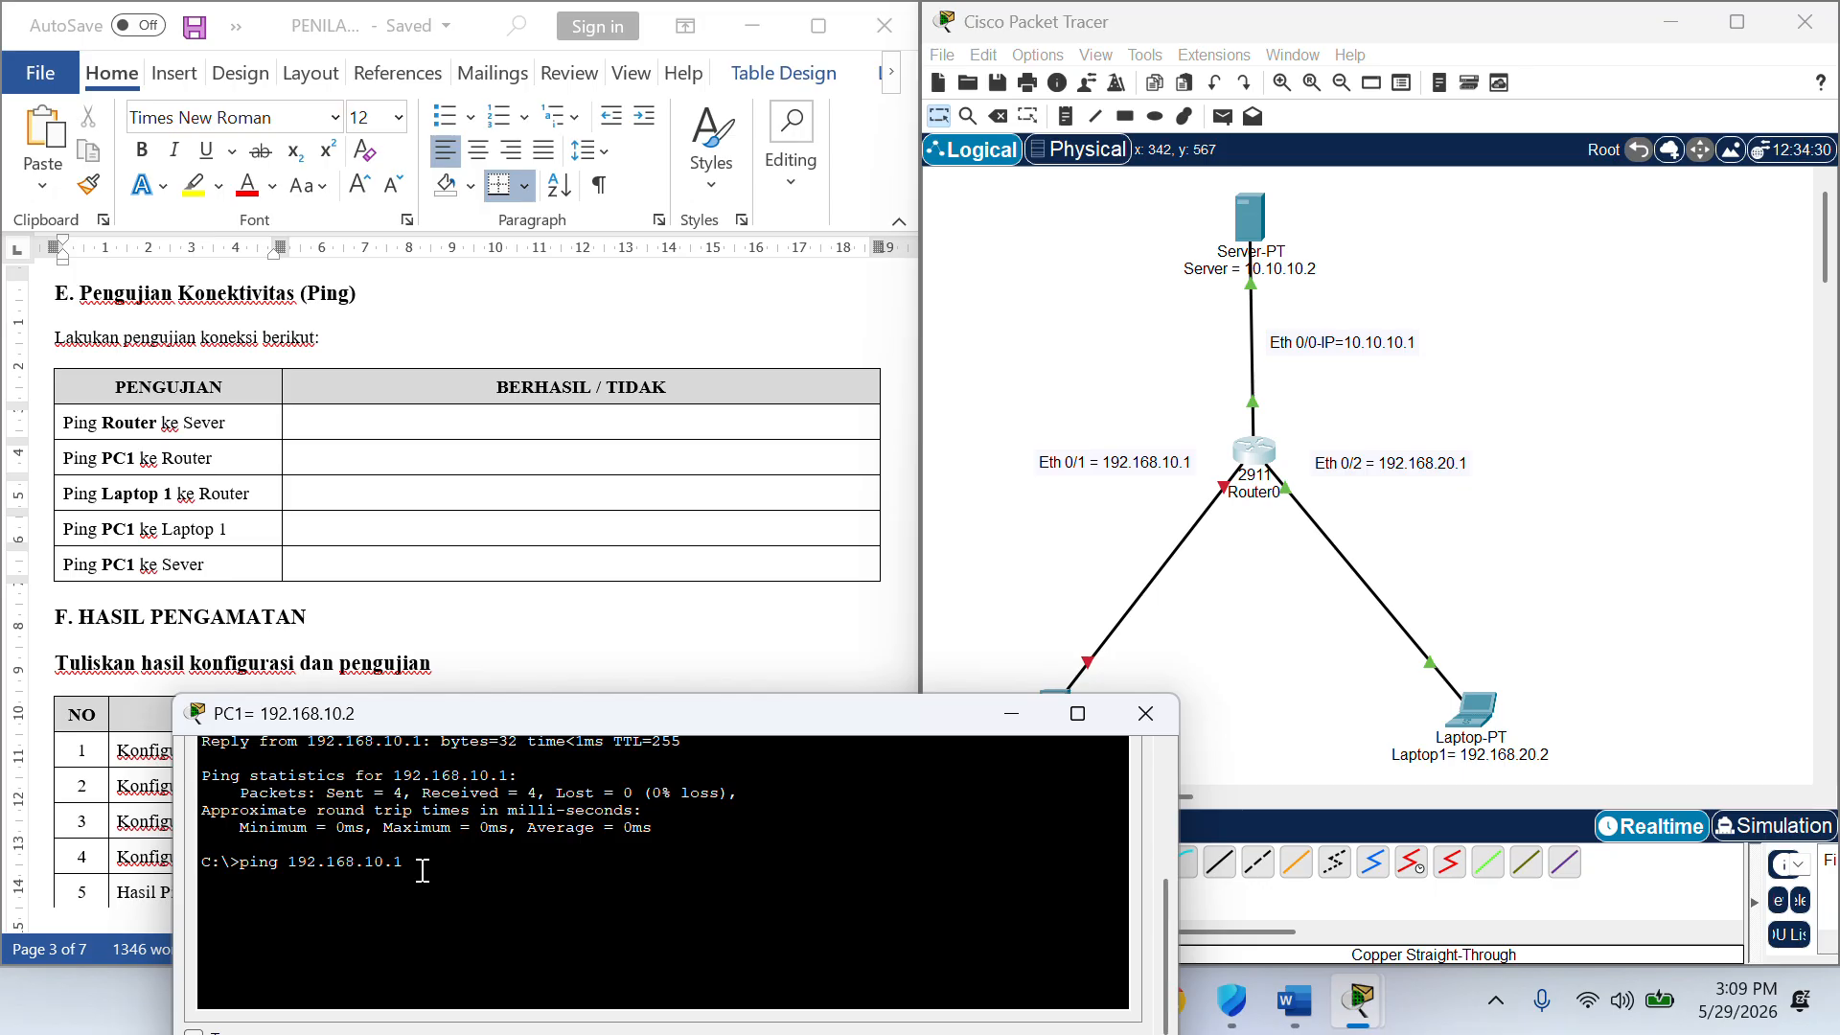
pyautogui.press('Return')
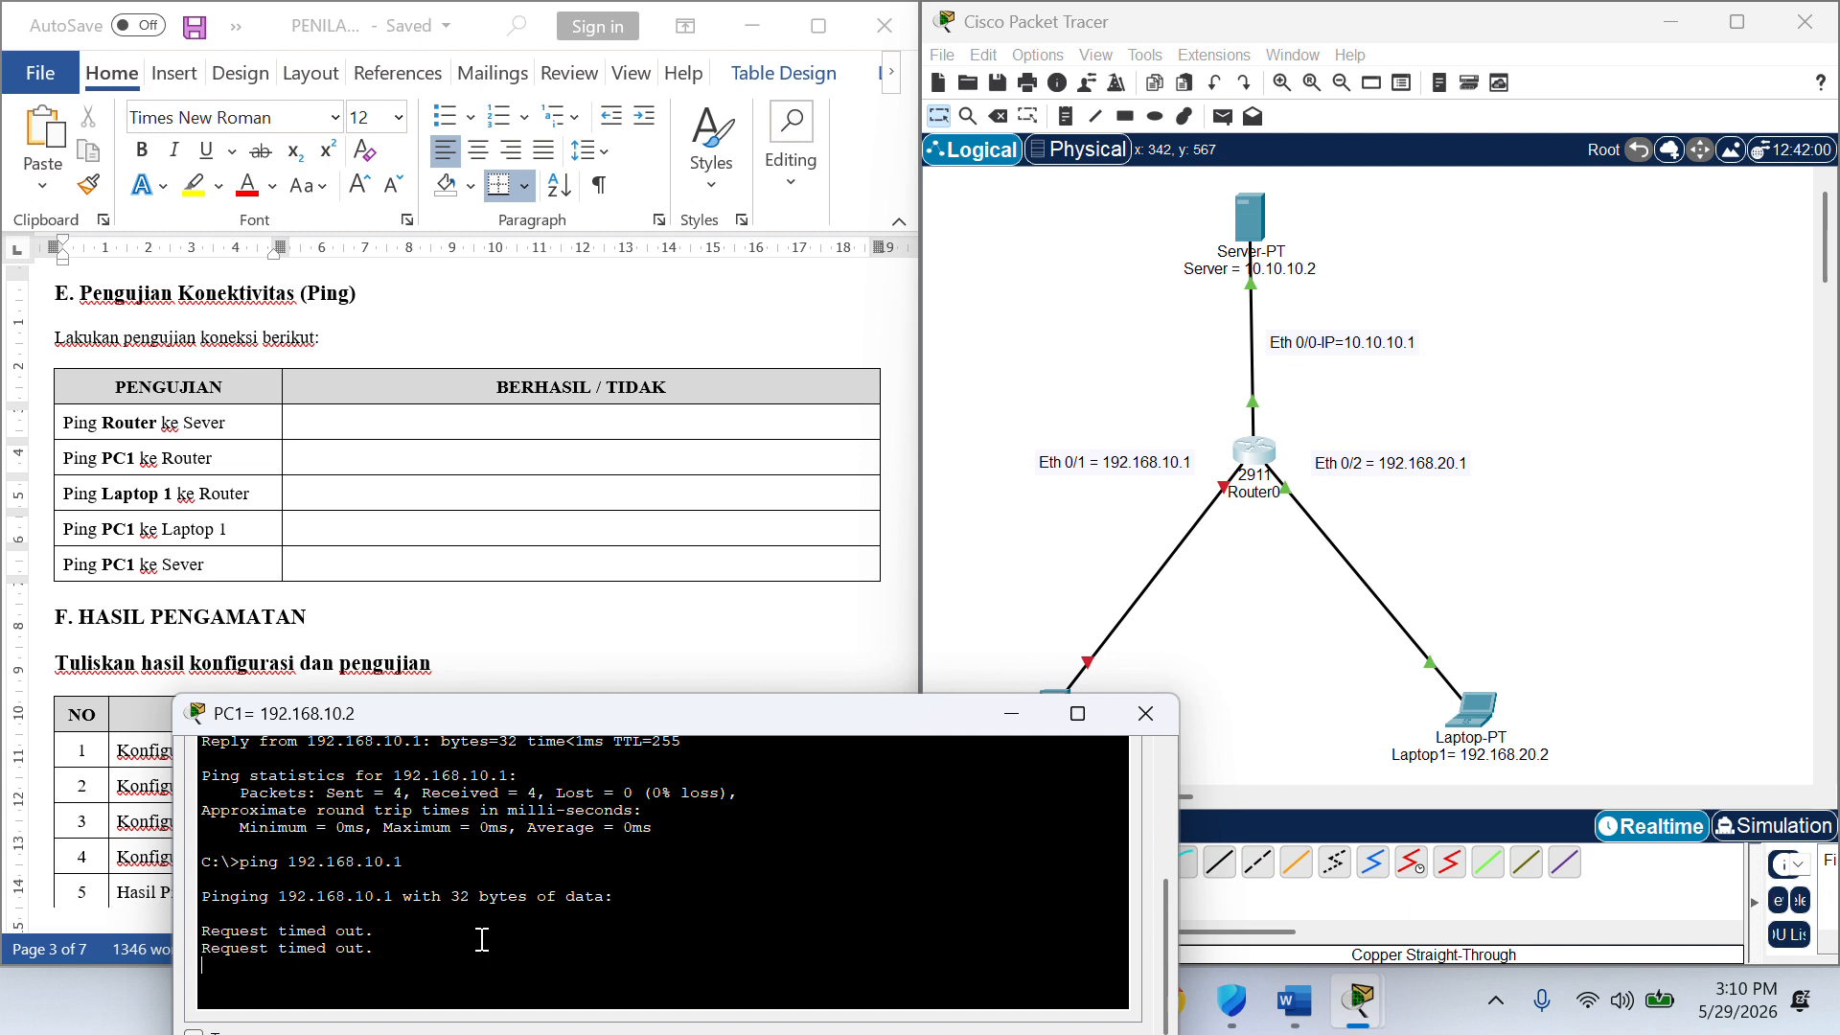
pyautogui.moveTo(856, 730); pyautogui.dragTo(810, 796)
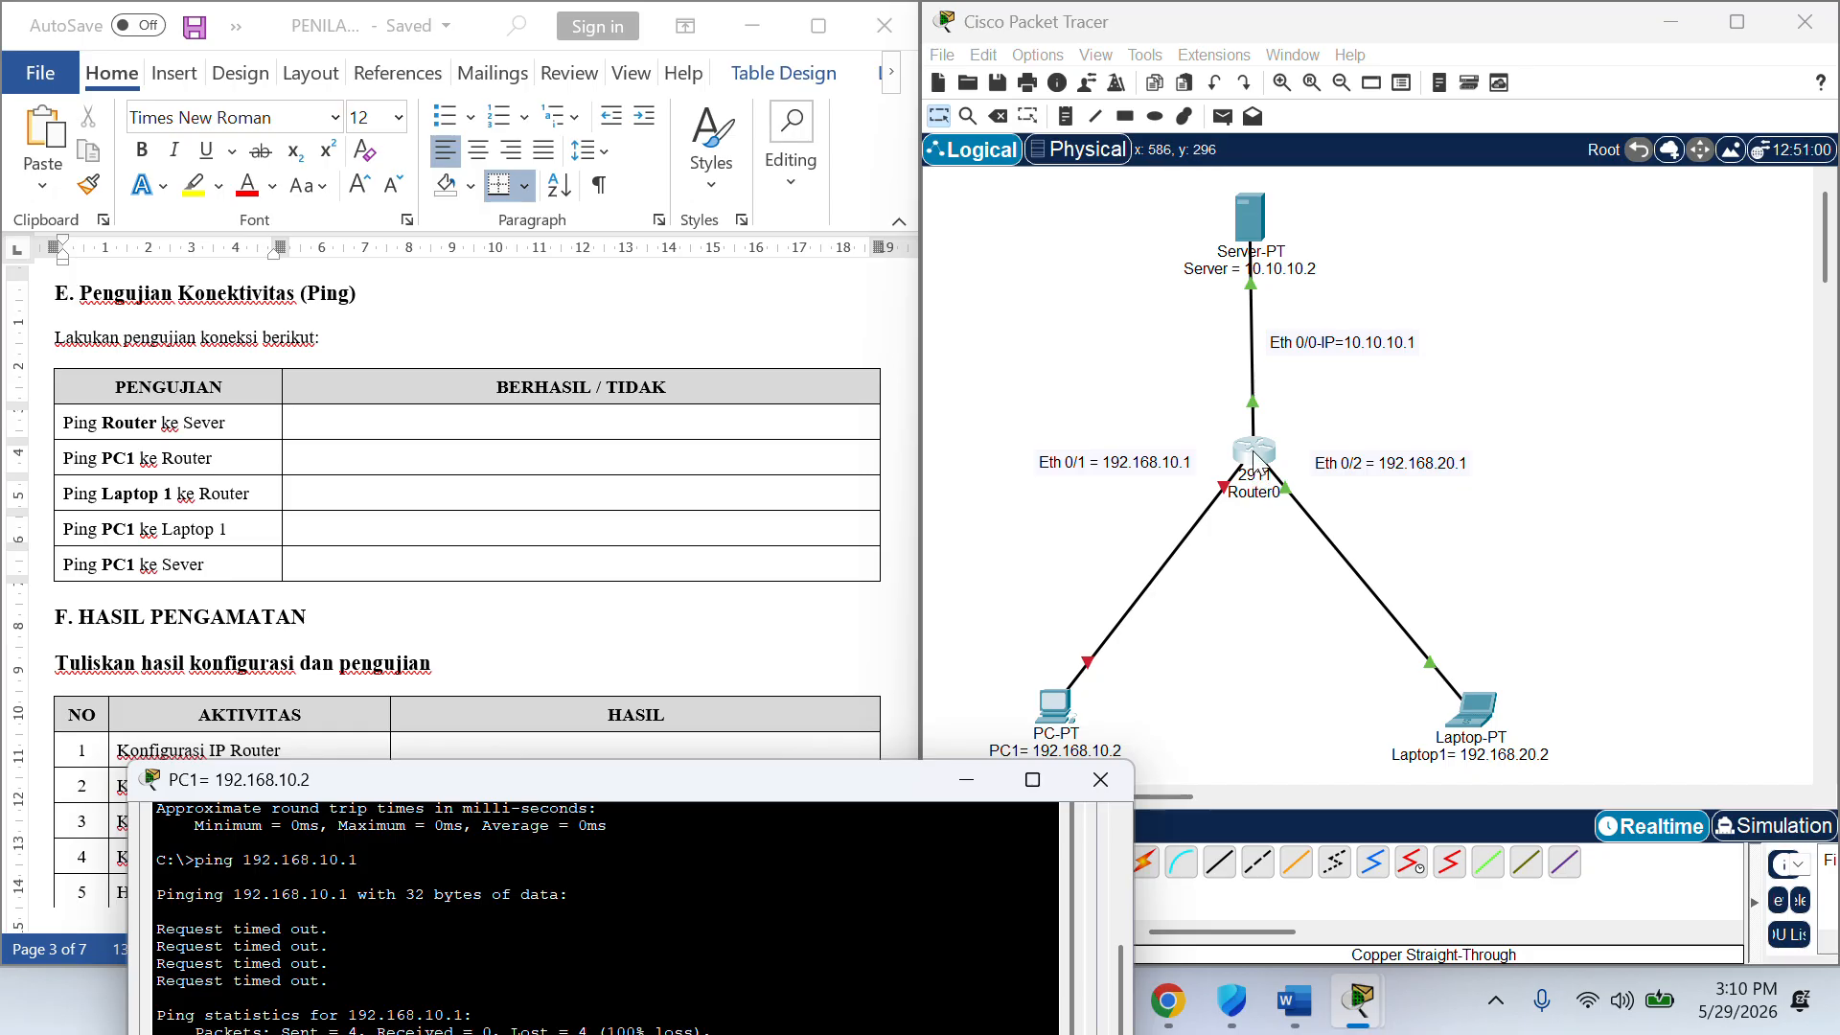
# - Configure Router0's GigabitEthernet0/1 with IPv4 address 192.168.10.1 and mask 255.255.255.0, switch its port on and close the window
pyautogui.click(1252, 450)
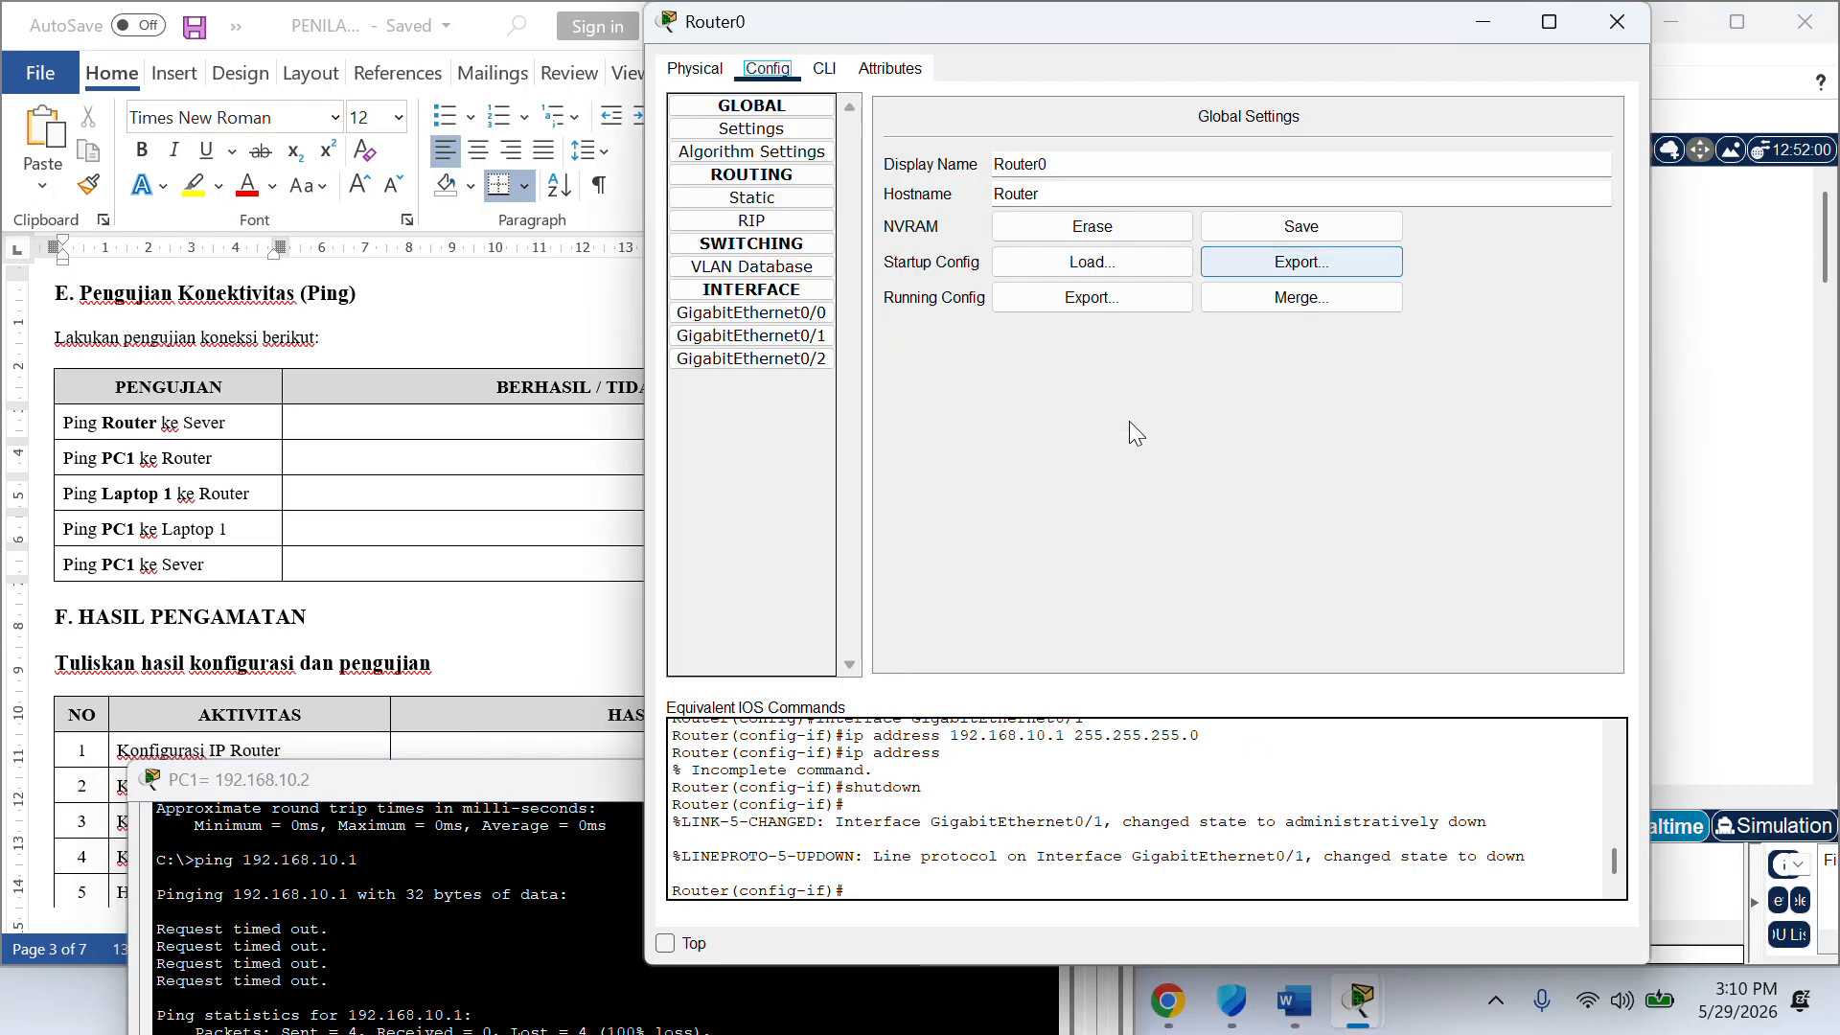
pyautogui.click(774, 332)
pyautogui.click(1339, 267)
pyautogui.write('192.168.10.2')
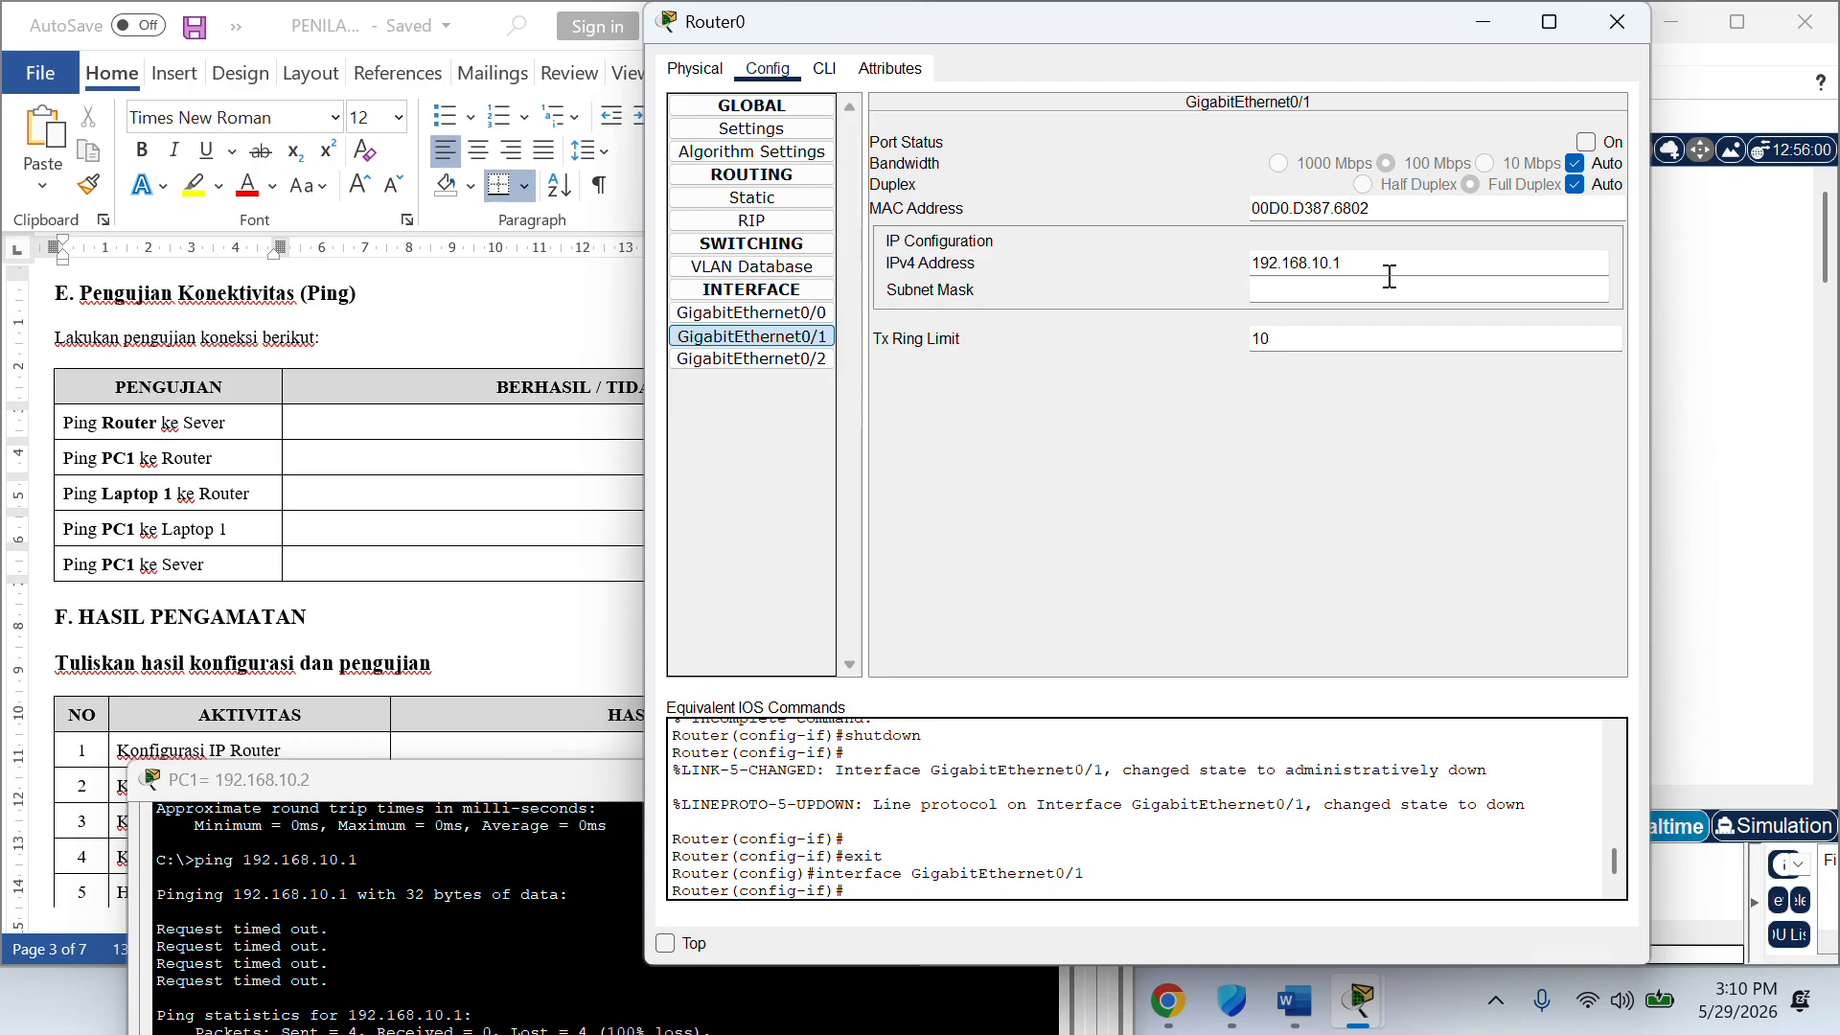
pyautogui.click(1331, 292)
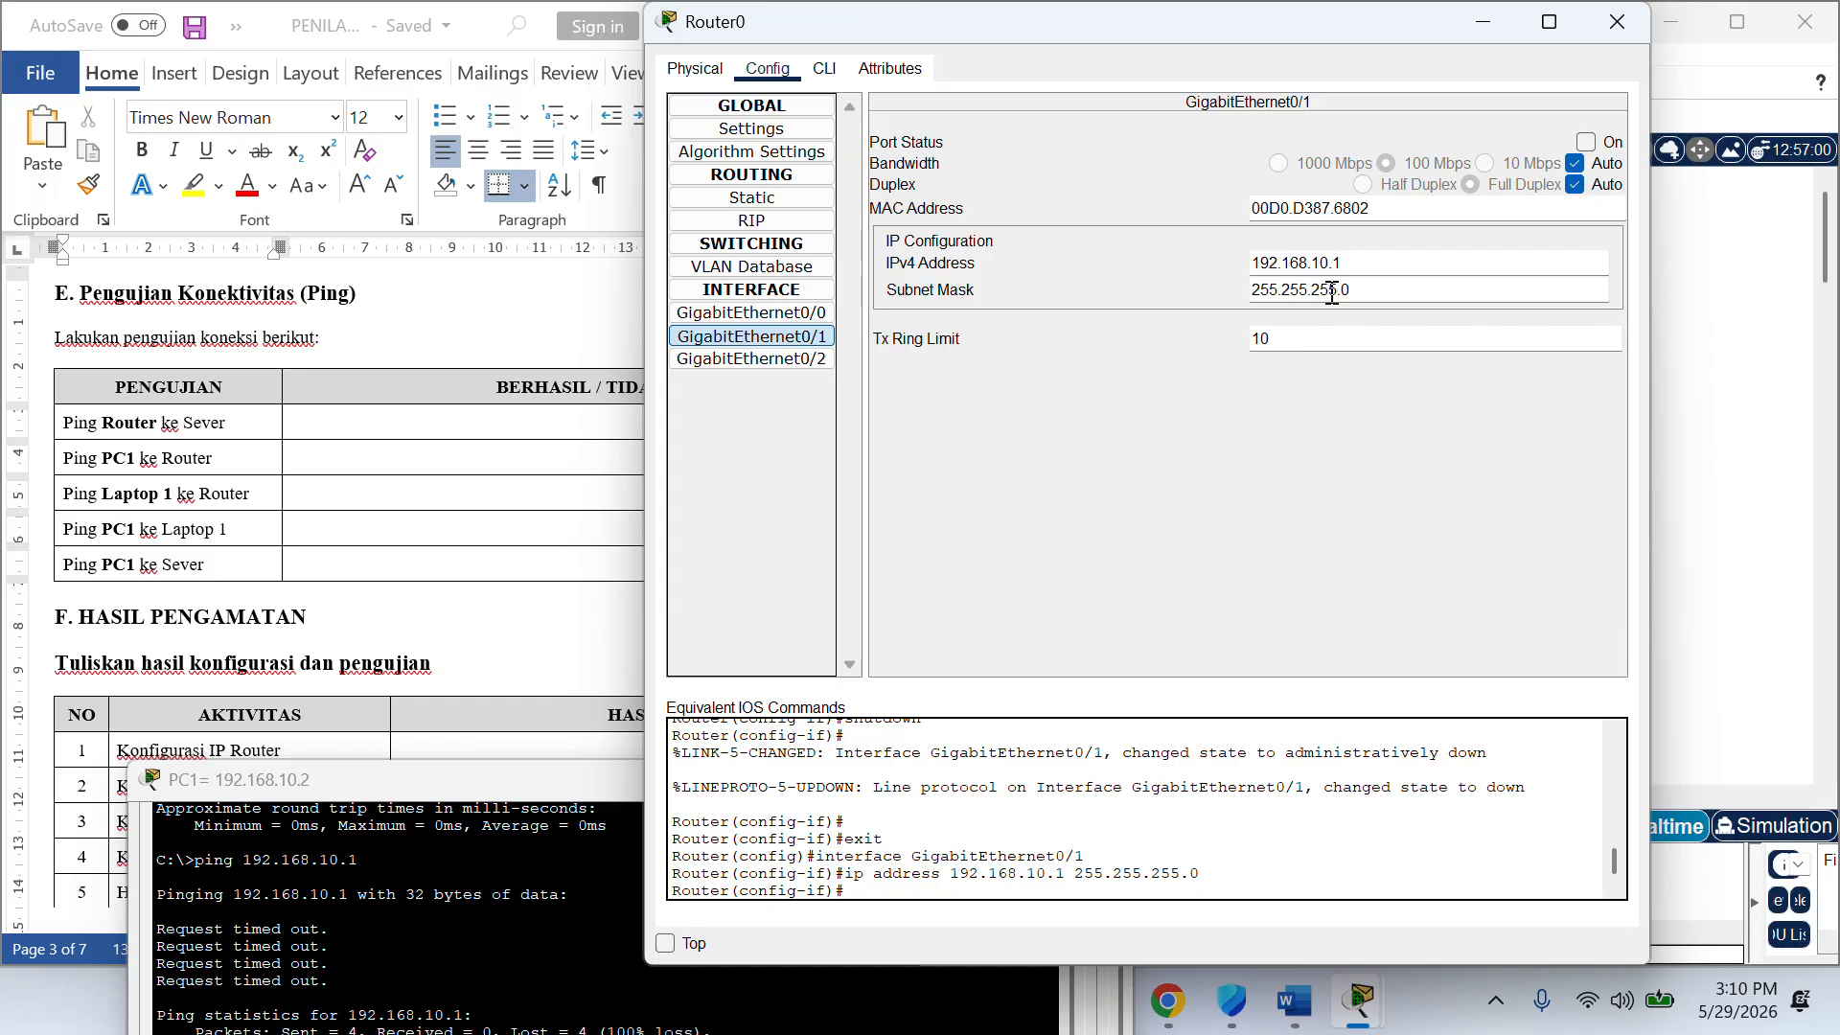
pyautogui.click(1586, 141)
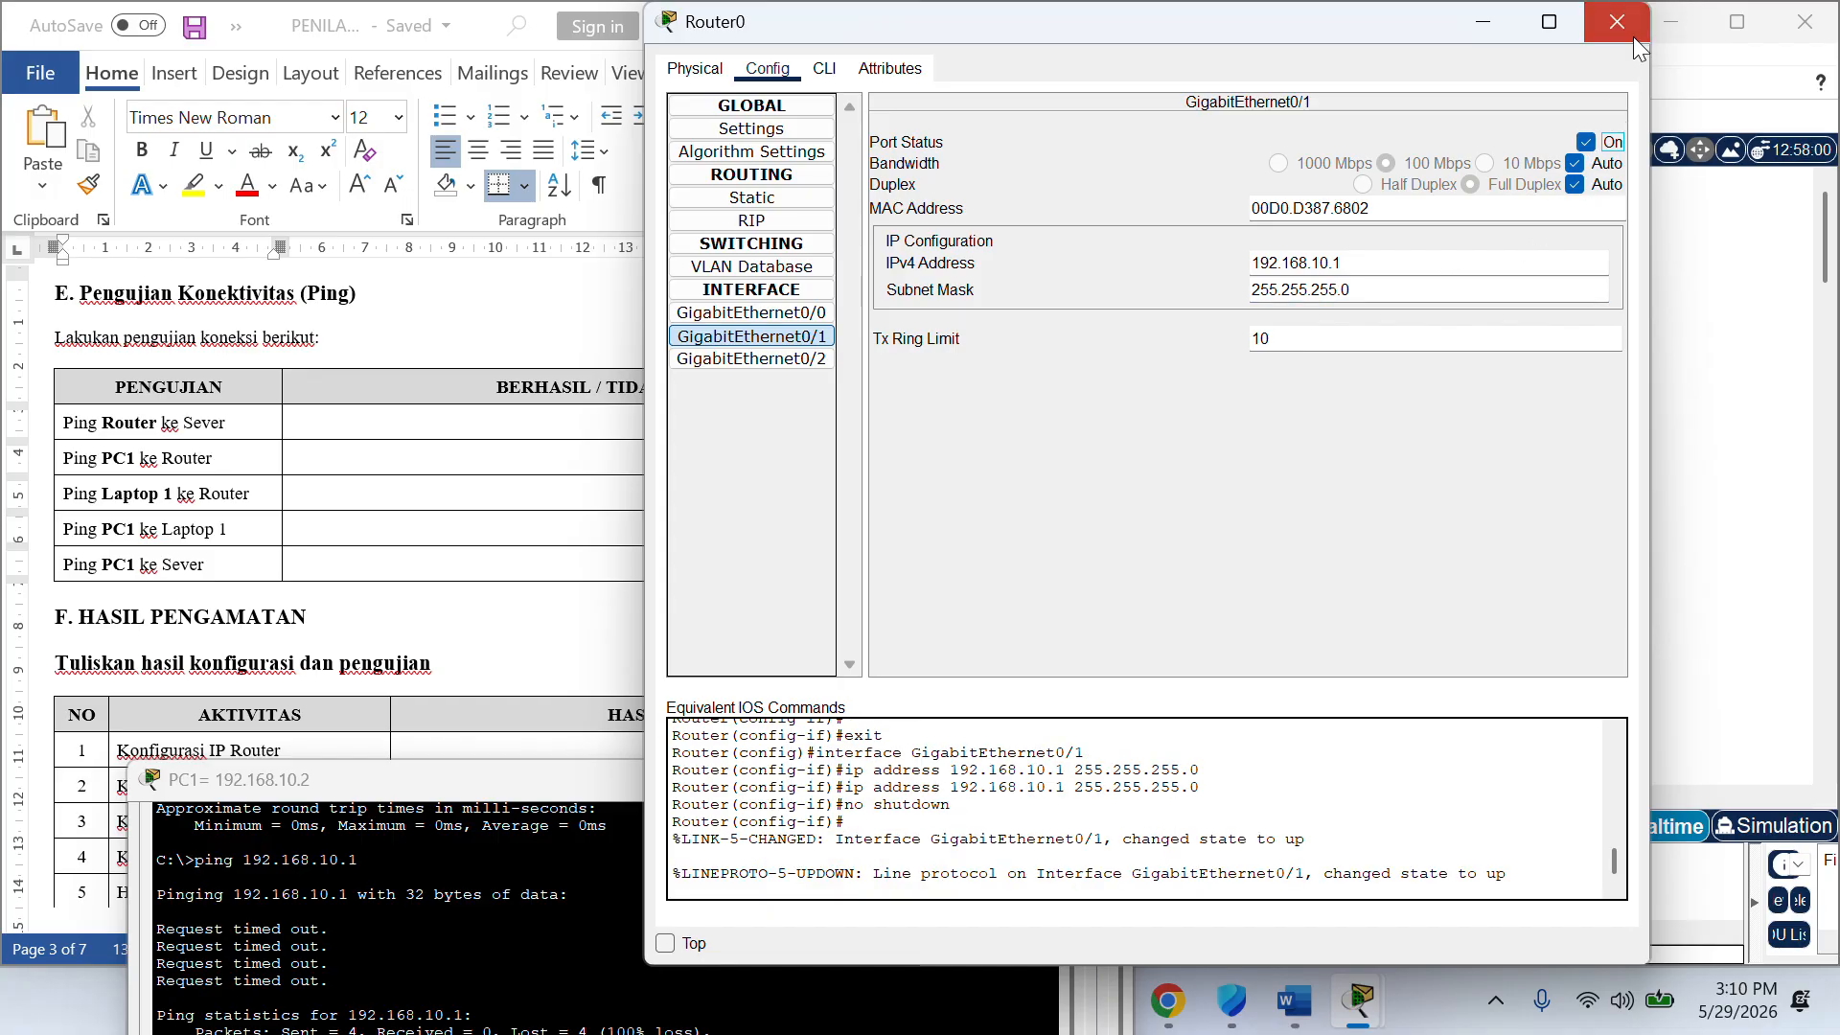
pyautogui.click(1617, 23)
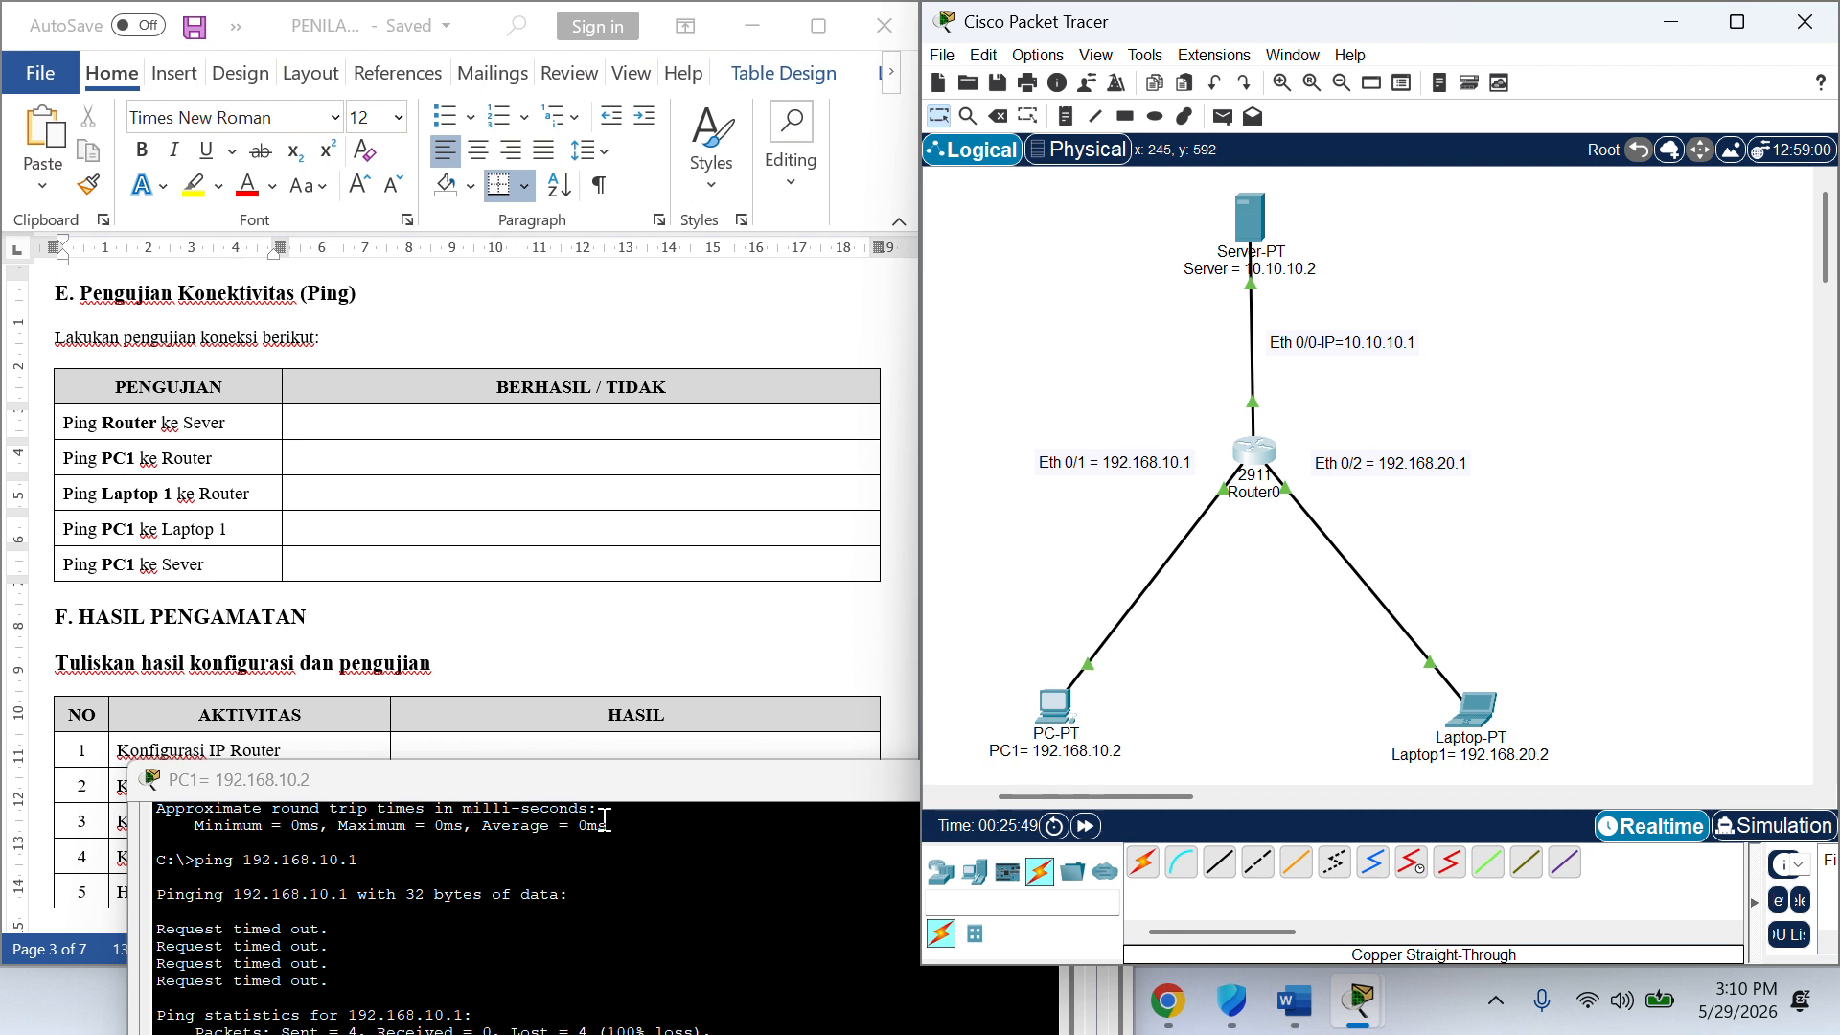
# - Ping 192.168.10.1 from PC1 again with the router port switched back on, and move the prompt window clear of the topology
pyautogui.click(504, 800)
pyautogui.moveTo(474, 788); pyautogui.dragTo(473, 720)
pyautogui.press('Up')
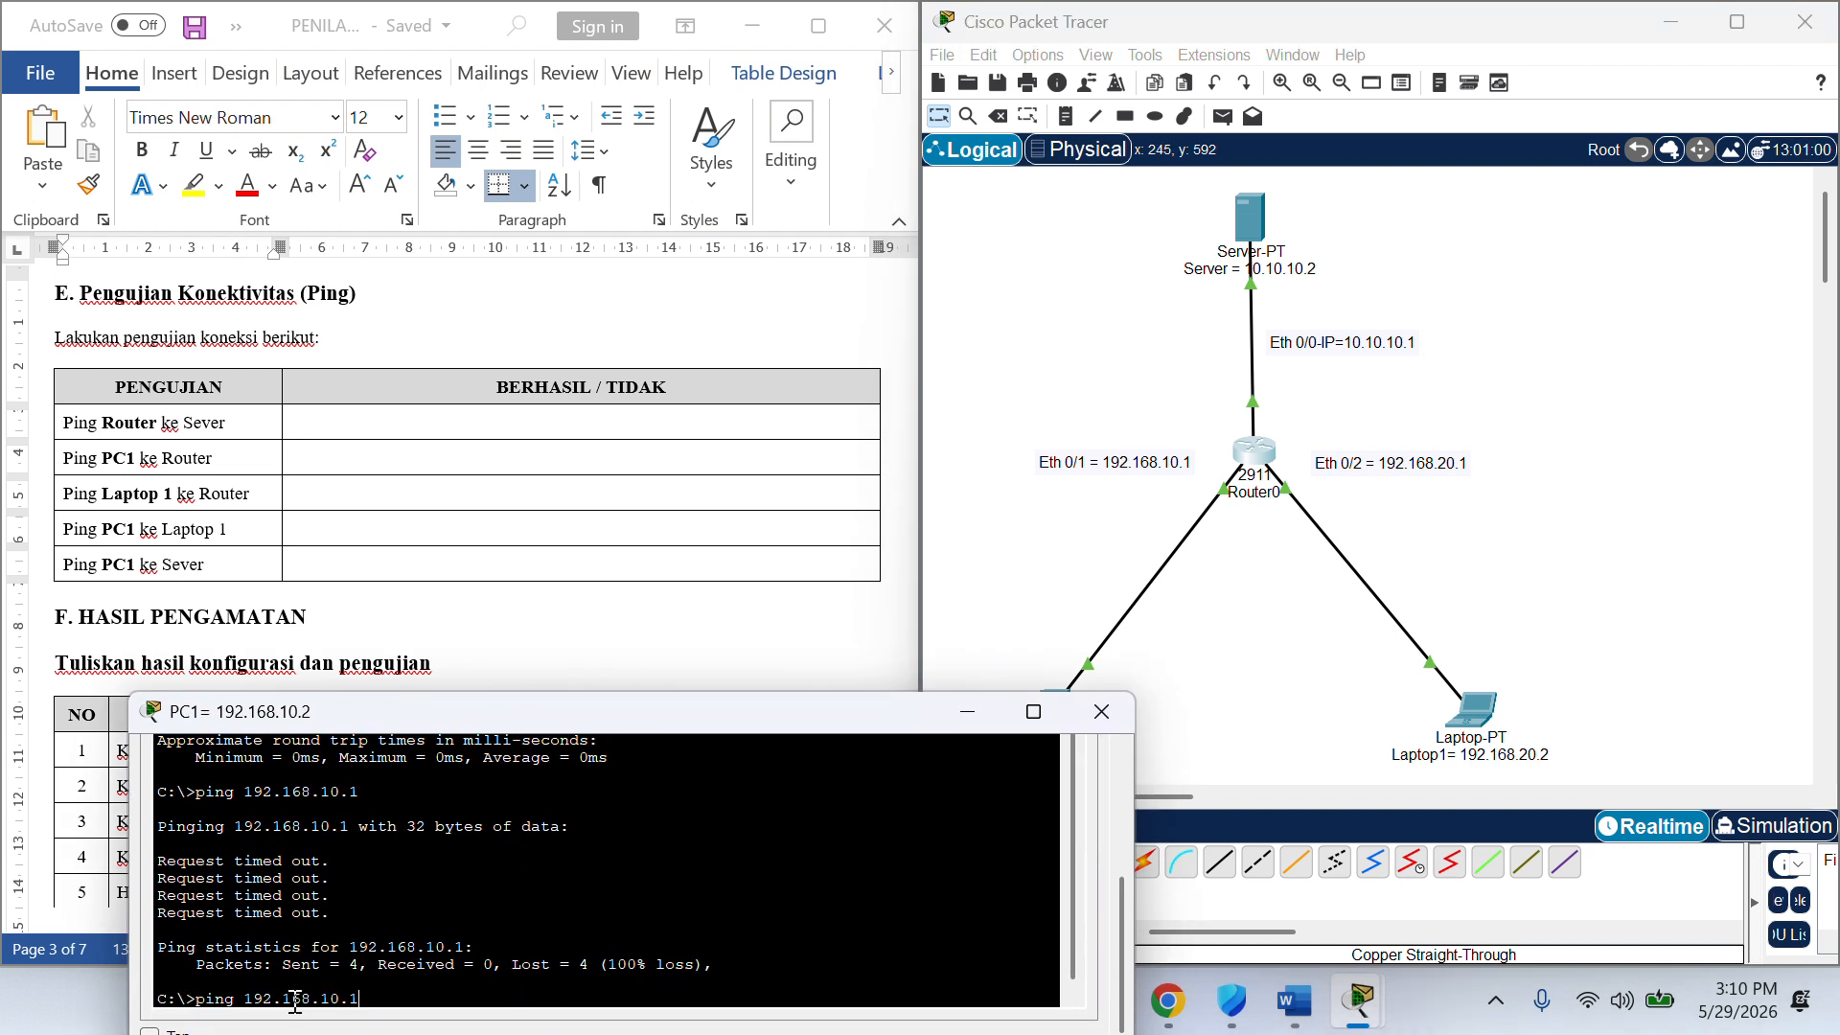
pyautogui.press('Return')
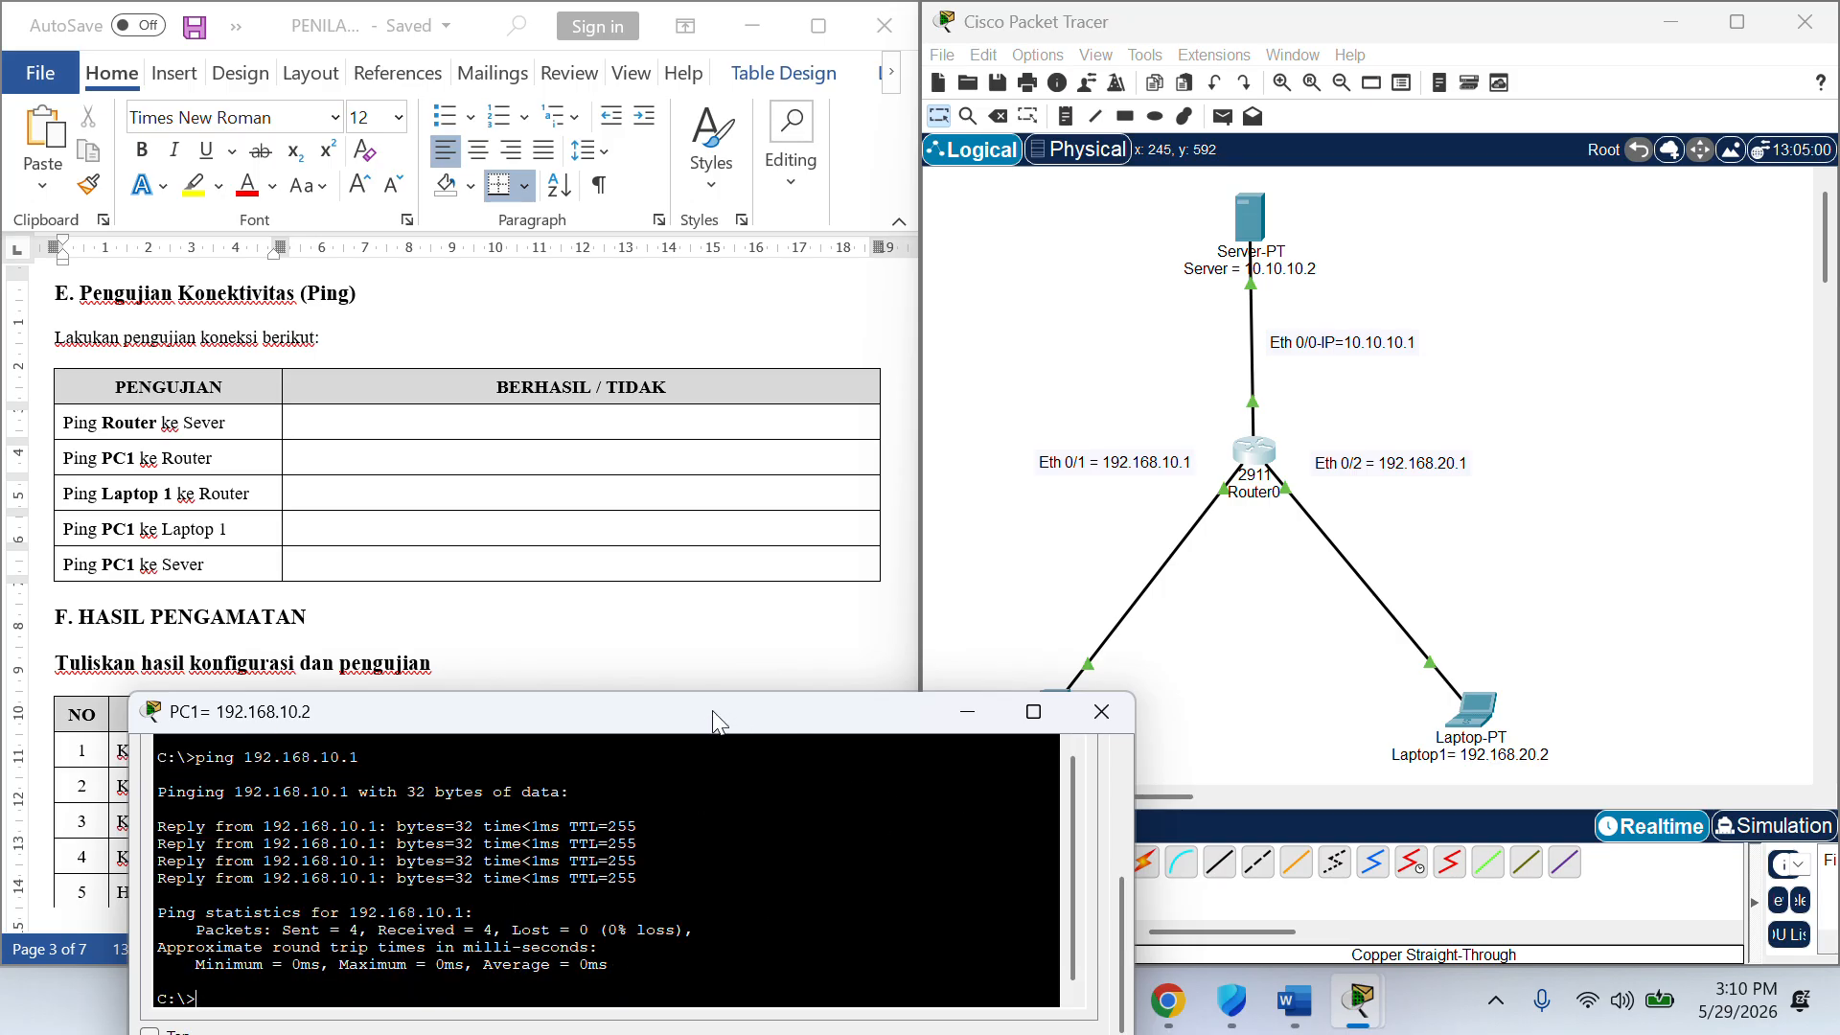
pyautogui.moveTo(712, 713); pyautogui.dragTo(674, 822)
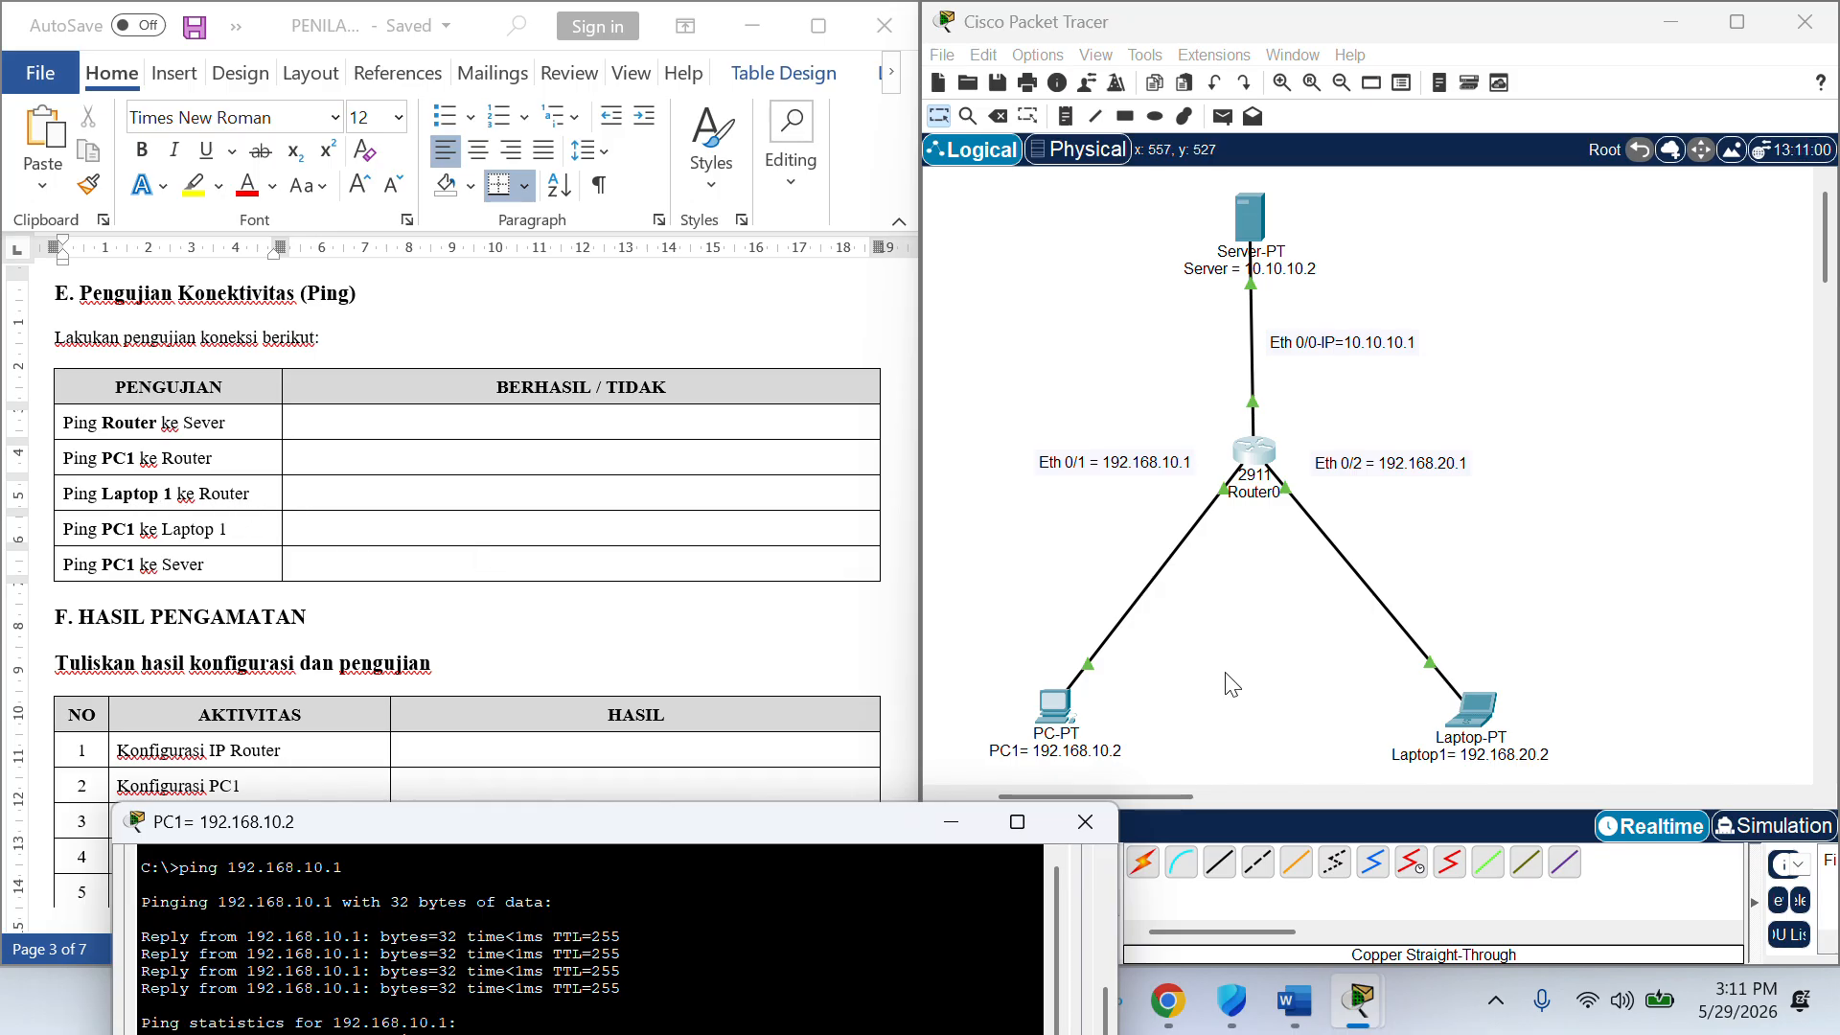
# - Ping the router's 192.168.20.1 interface from Laptop1's command prompt, keeping the router's interface labels in view
pyautogui.click(1480, 711)
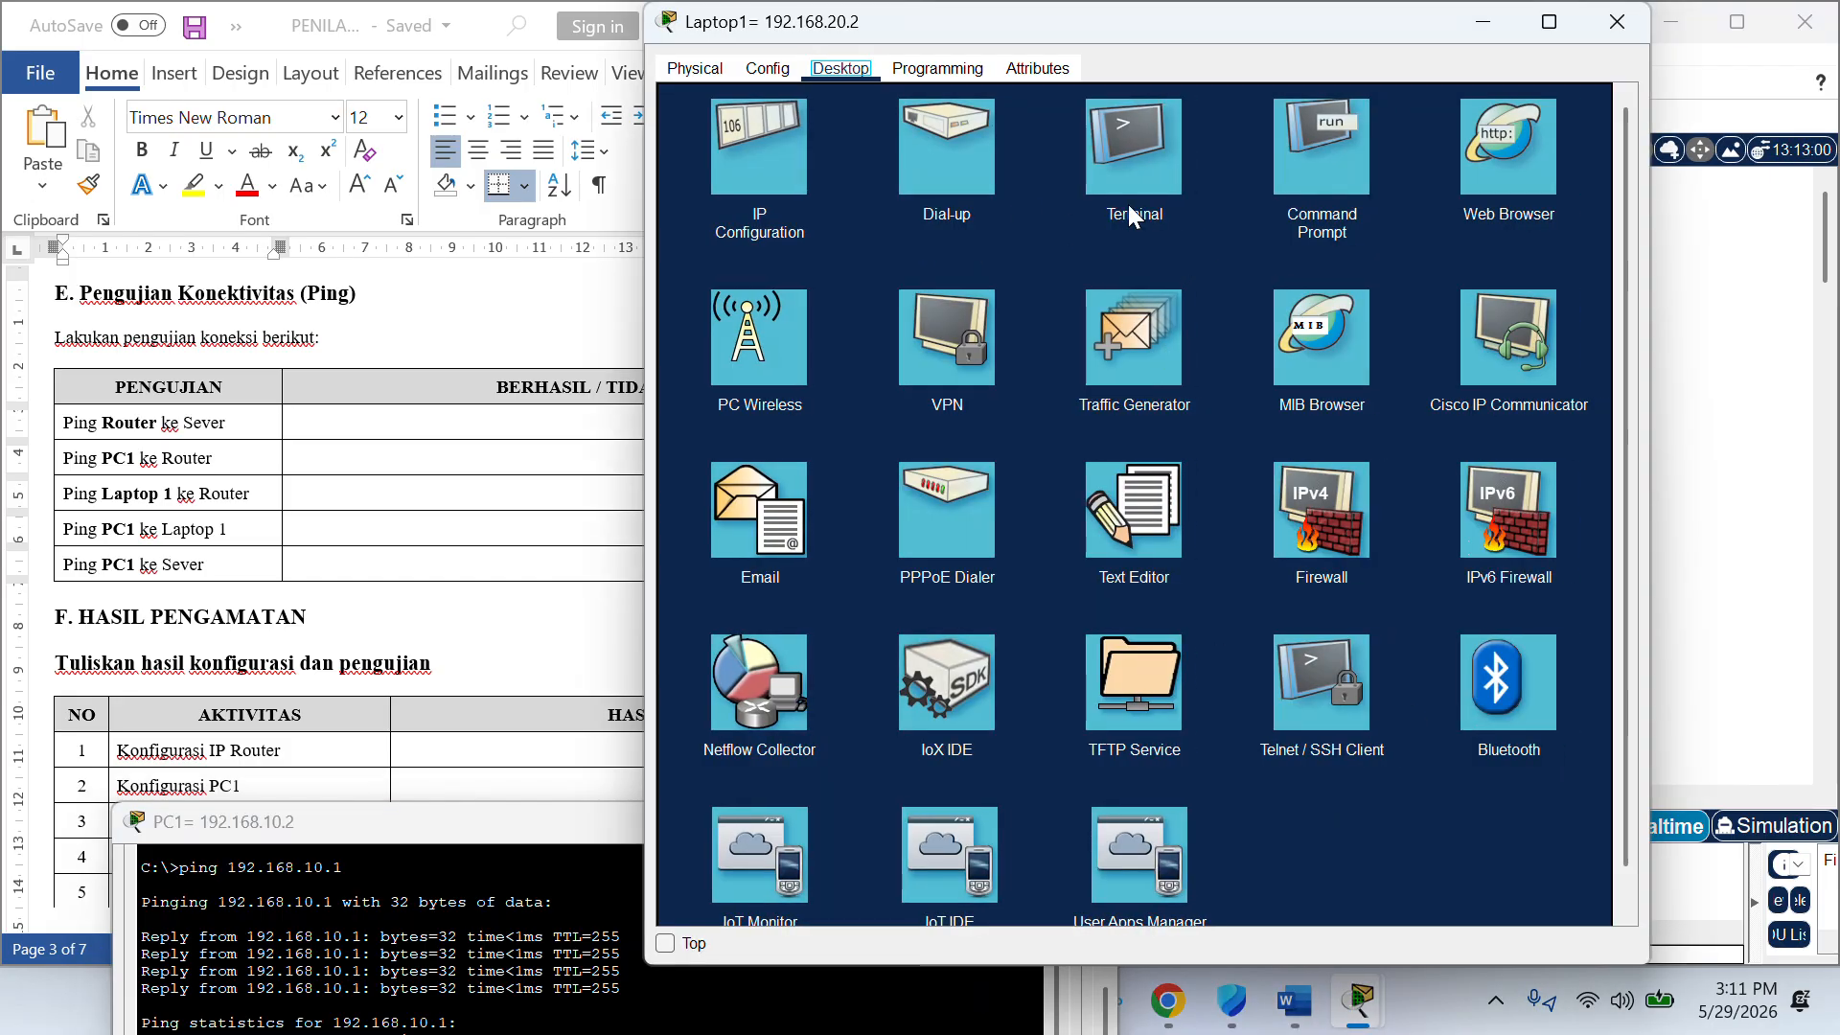
pyautogui.click(1352, 187)
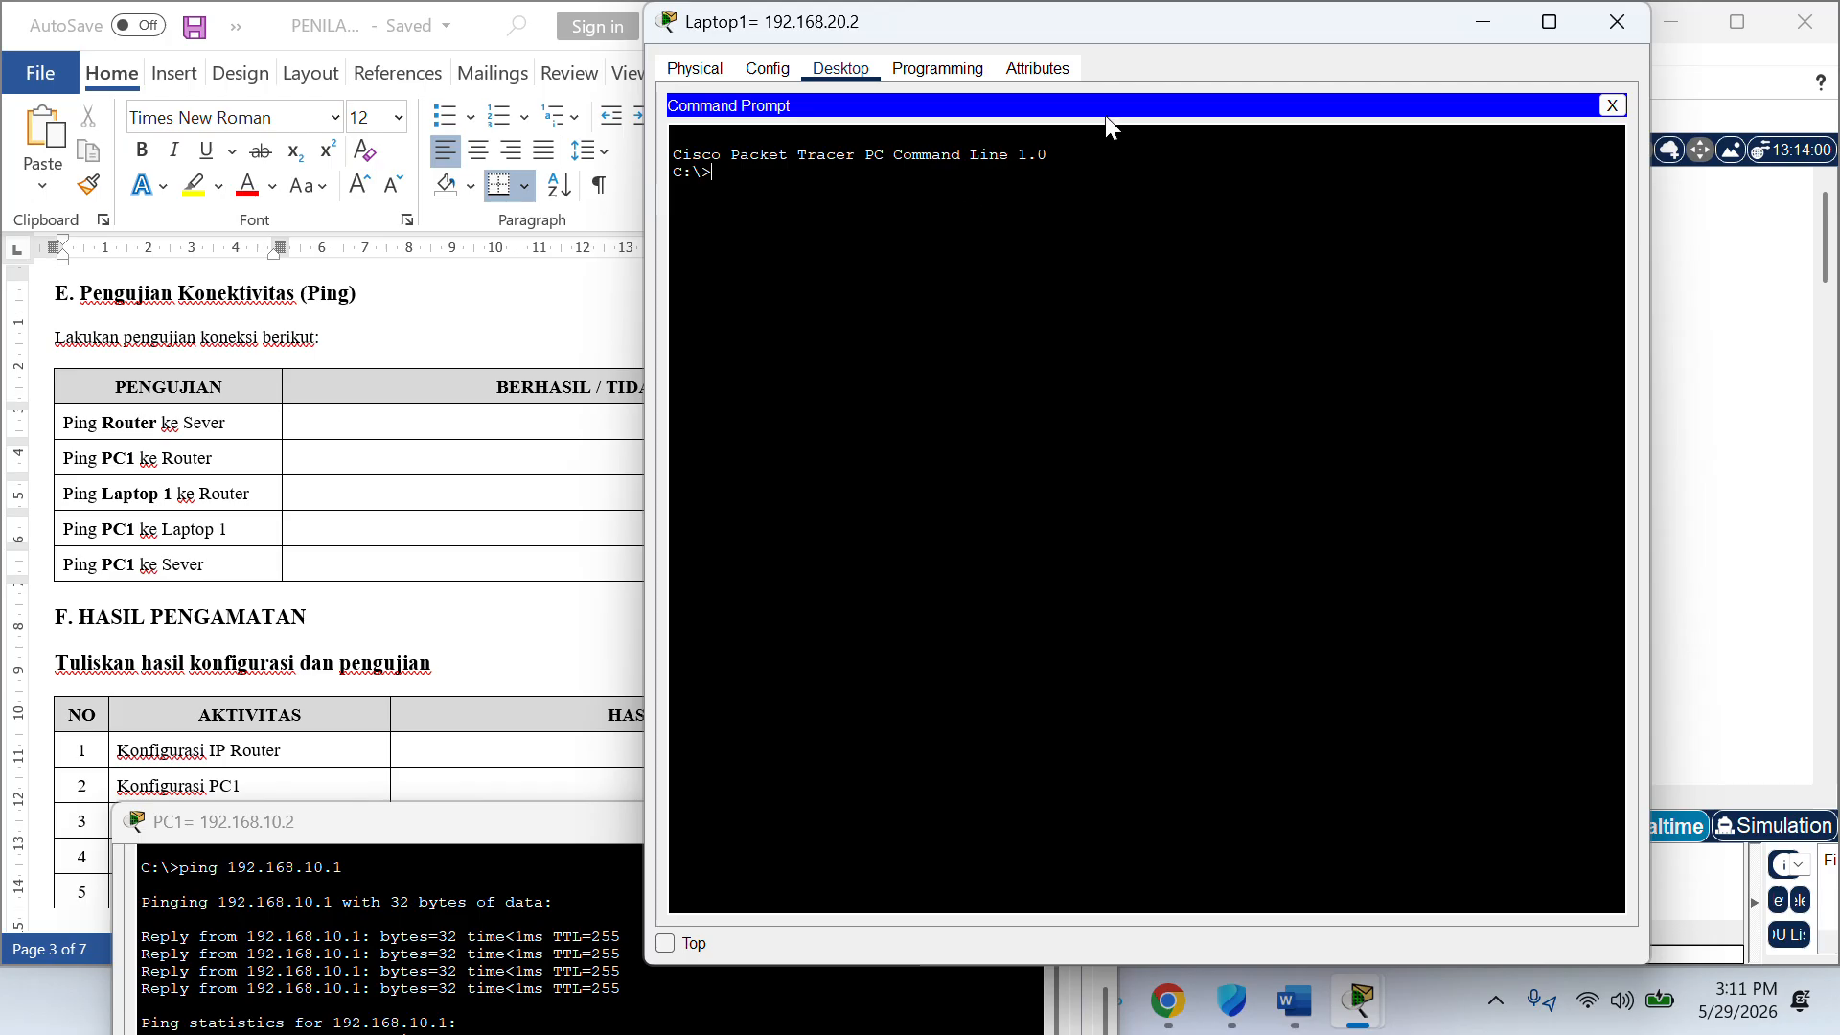
pyautogui.moveTo(1206, 27); pyautogui.dragTo(1102, 508)
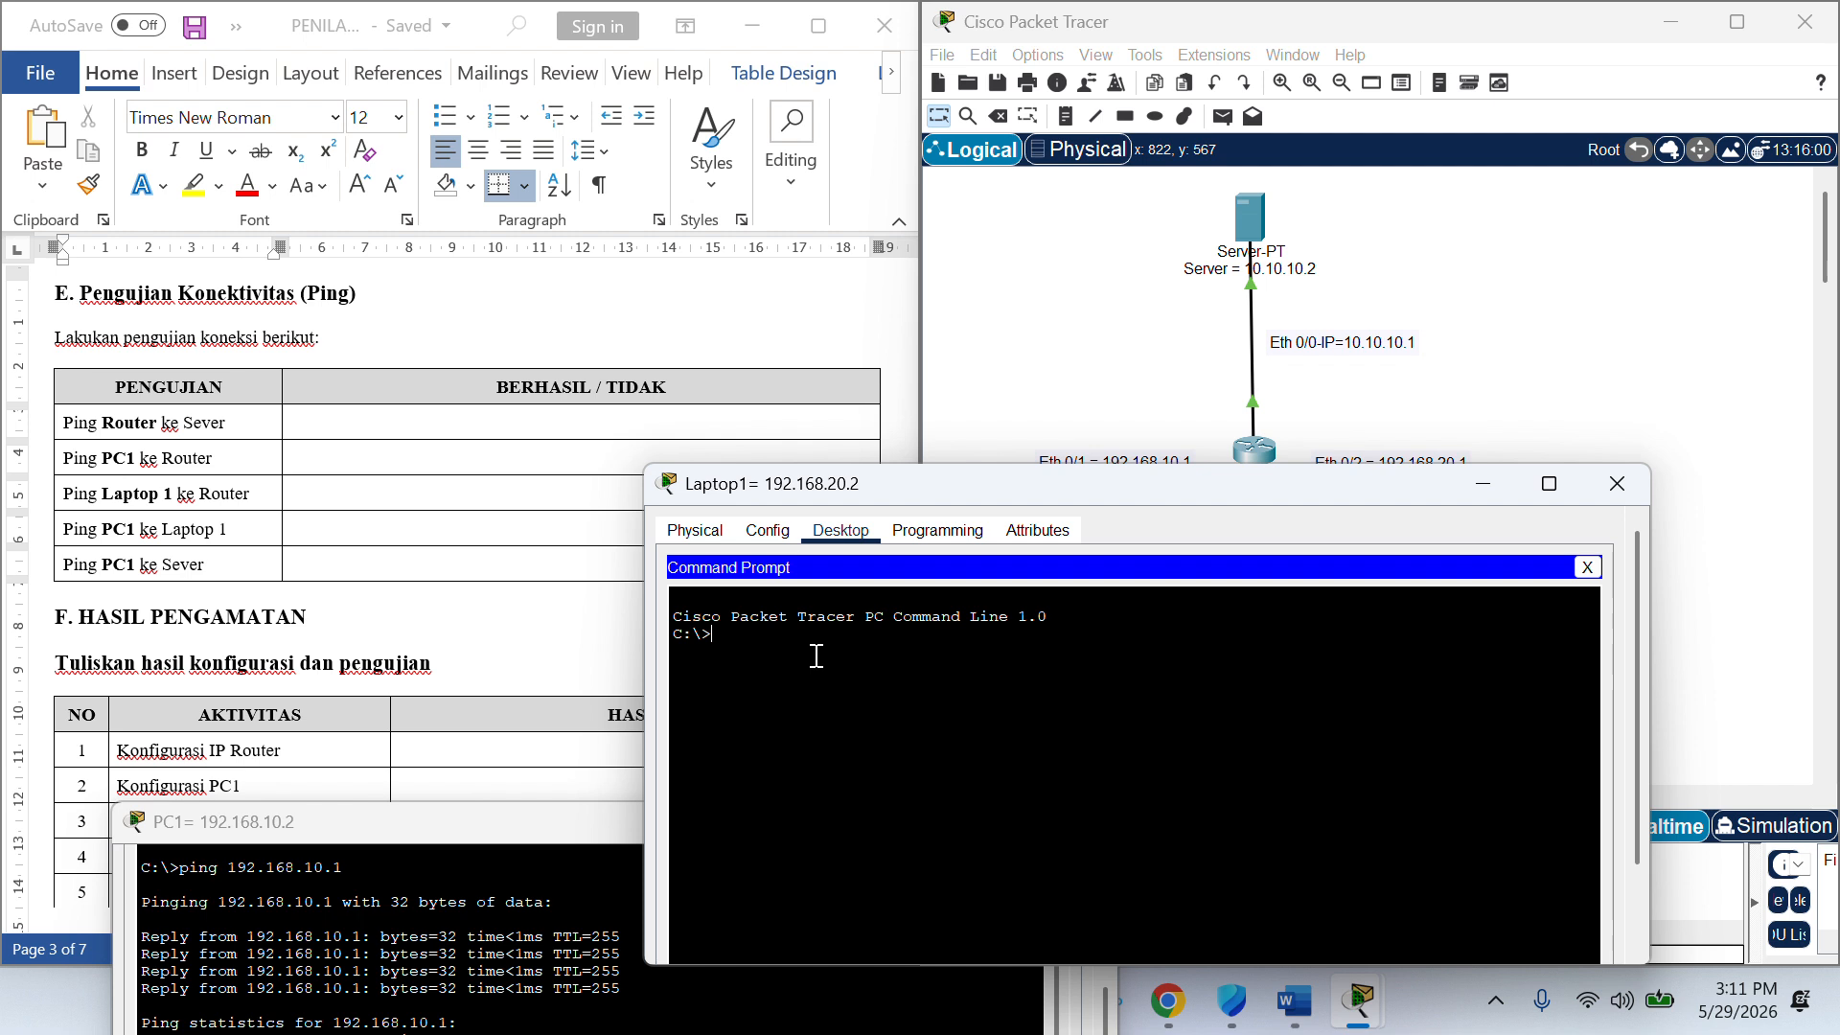
pyautogui.moveTo(987, 506); pyautogui.dragTo(993, 604)
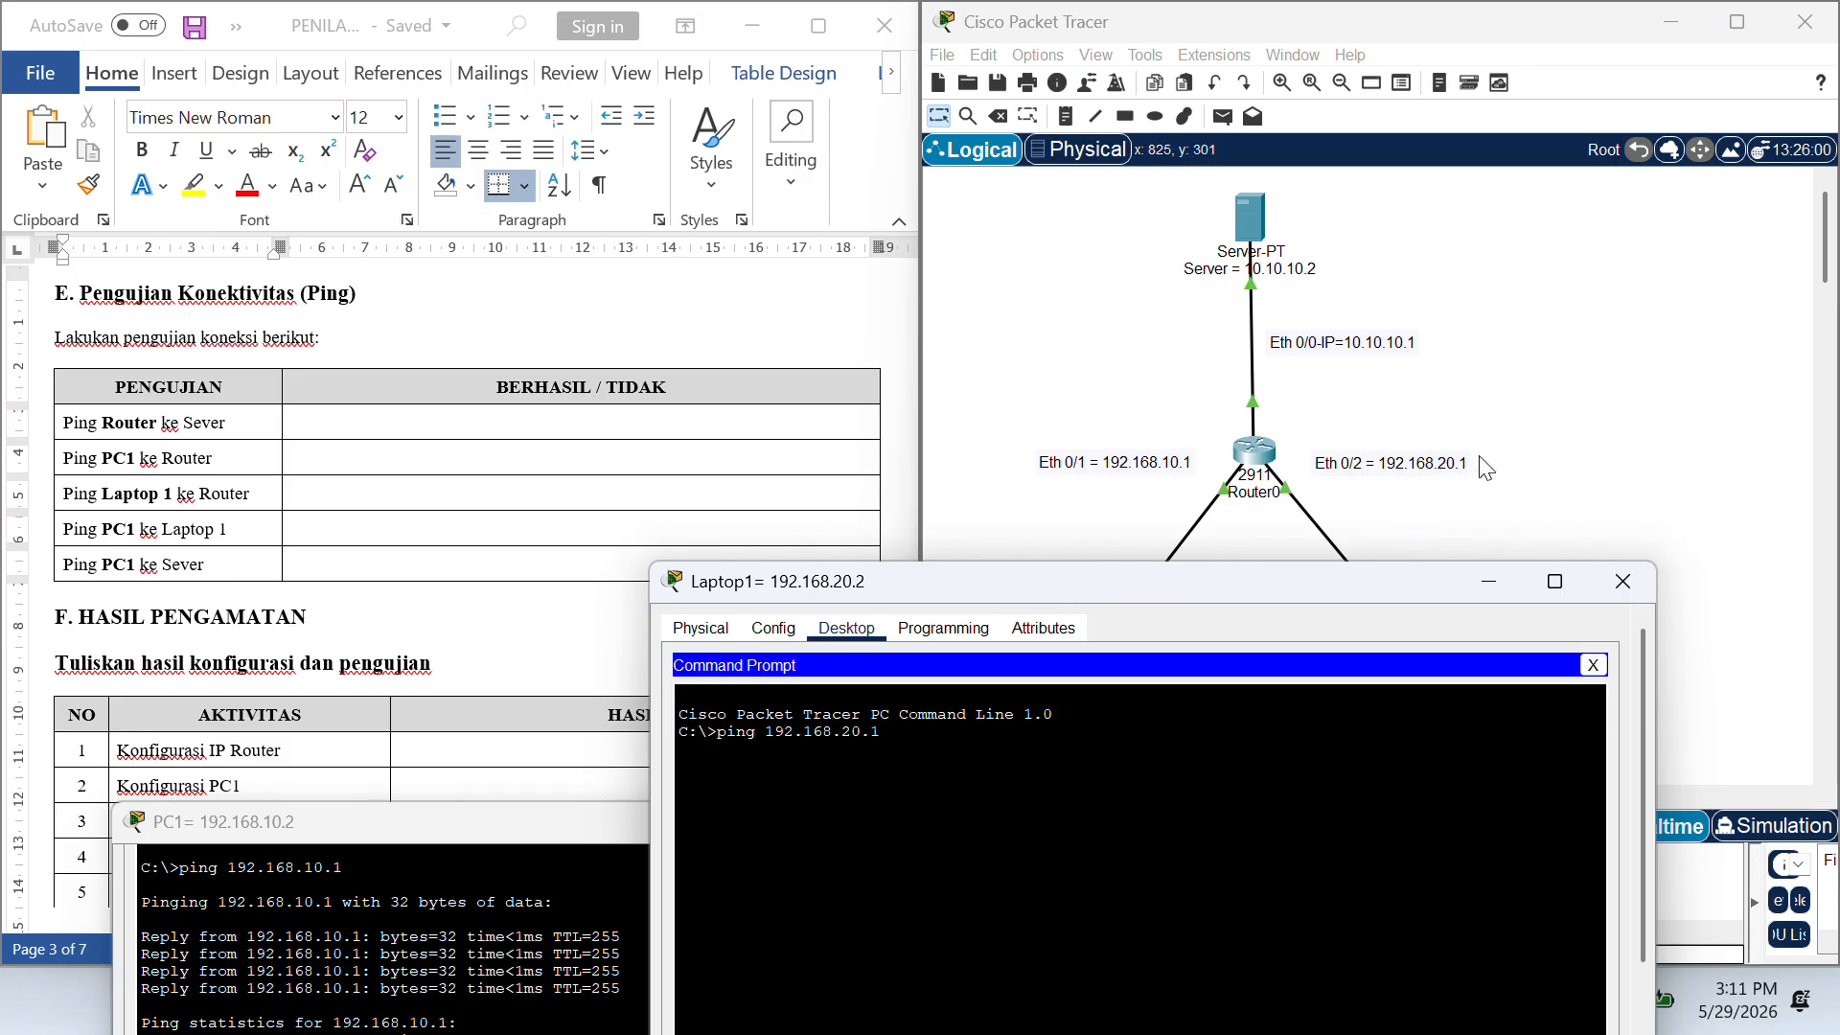
pyautogui.press('Return')
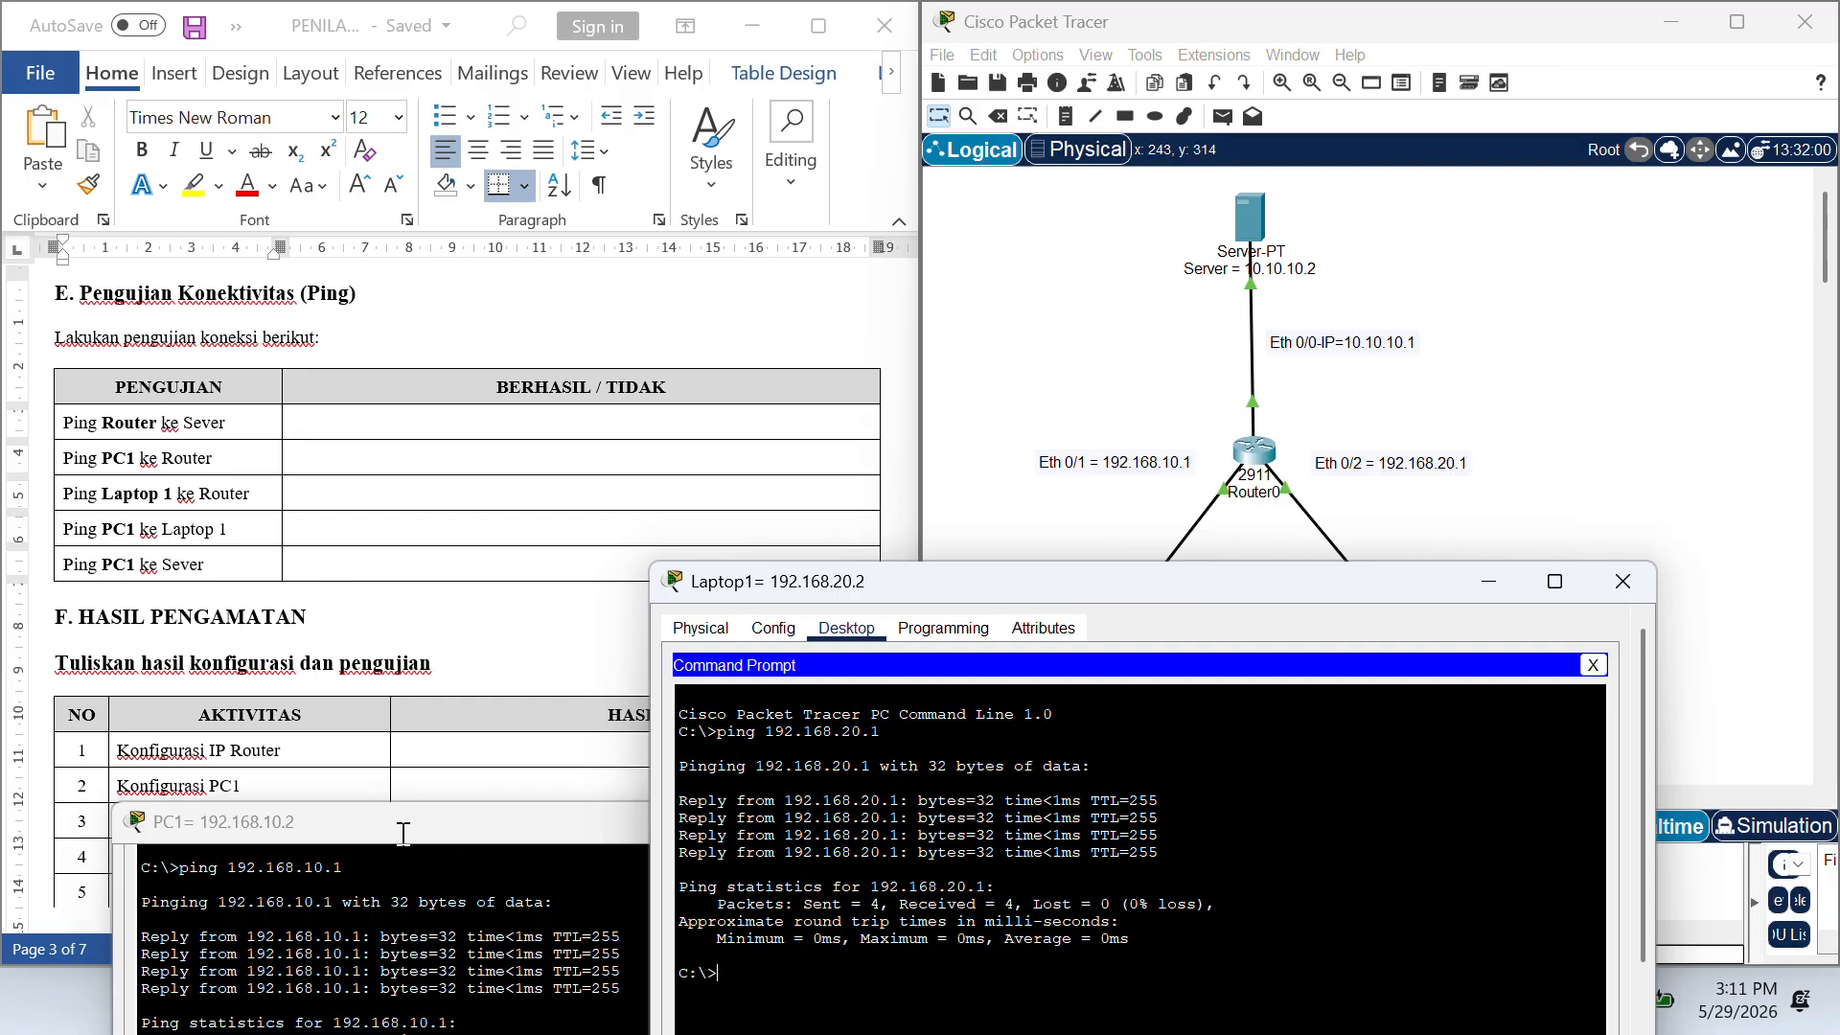
# - Ping Laptop1 at 192.168.20.2 from PC1's command prompt and check the address against Laptop1 in the topology
pyautogui.click(270, 827)
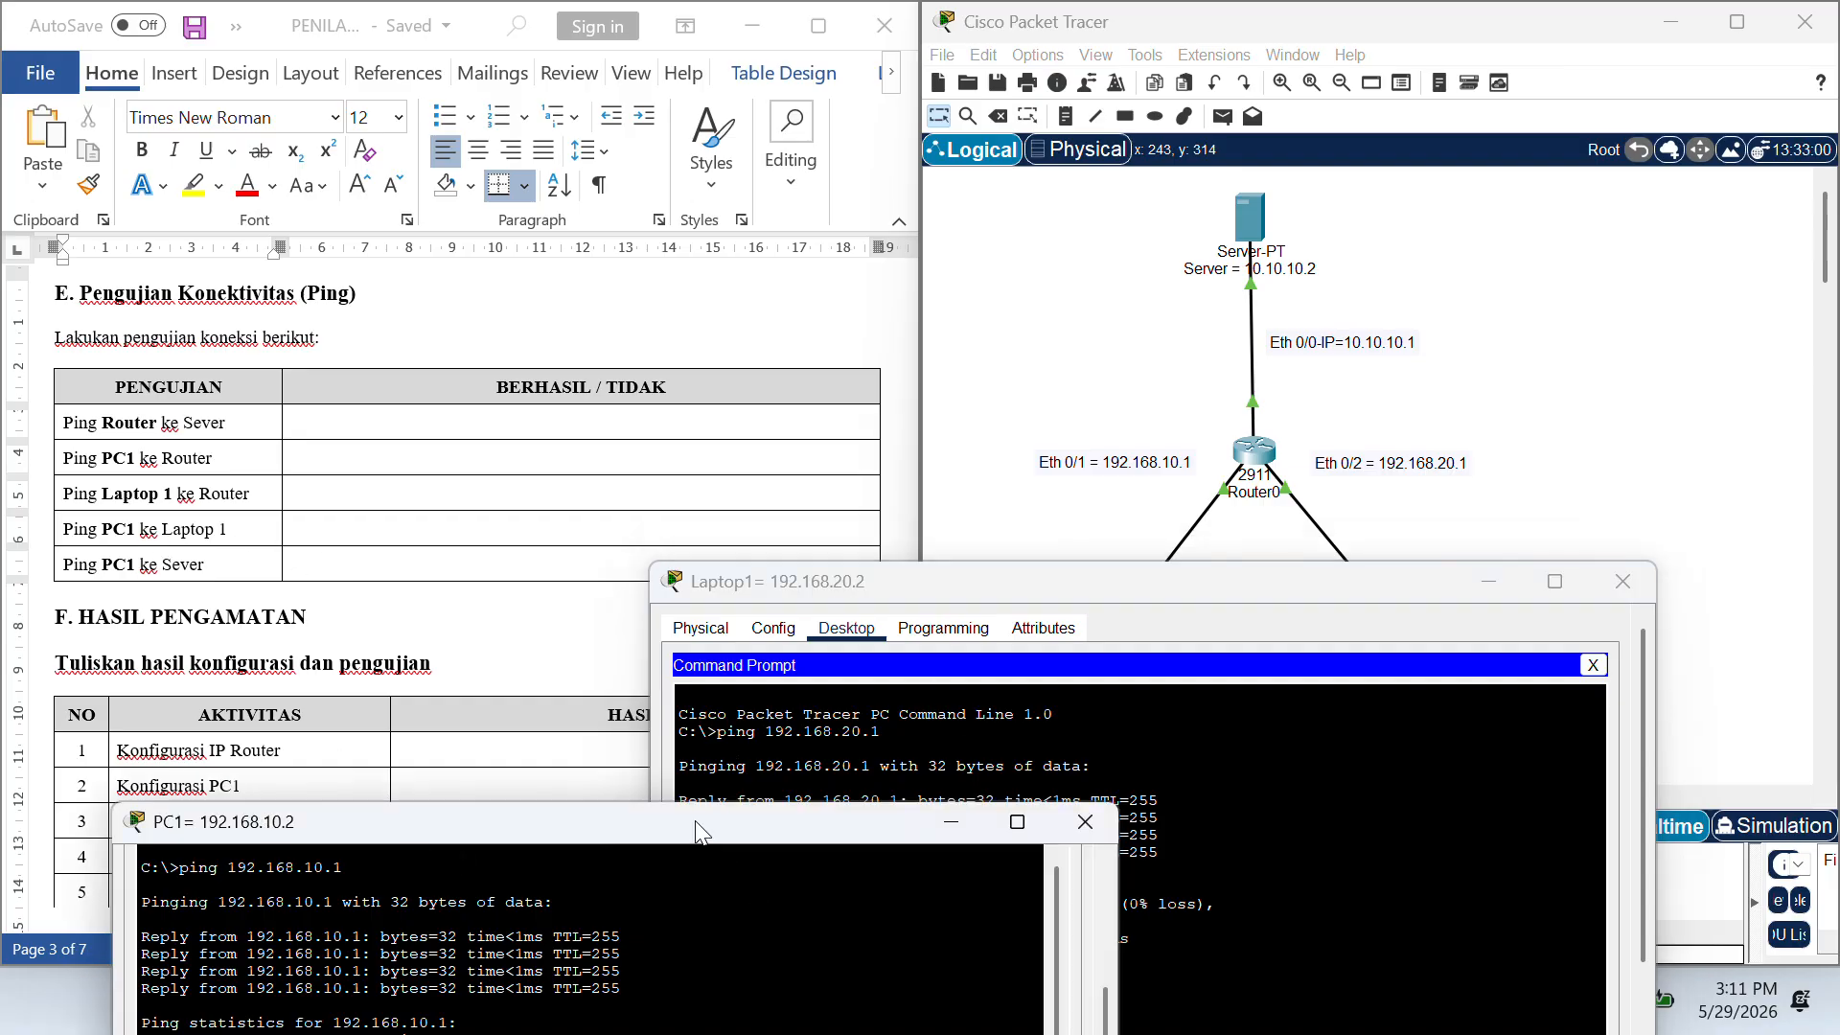
pyautogui.moveTo(697, 832); pyautogui.dragTo(697, 717)
pyautogui.press('Up')
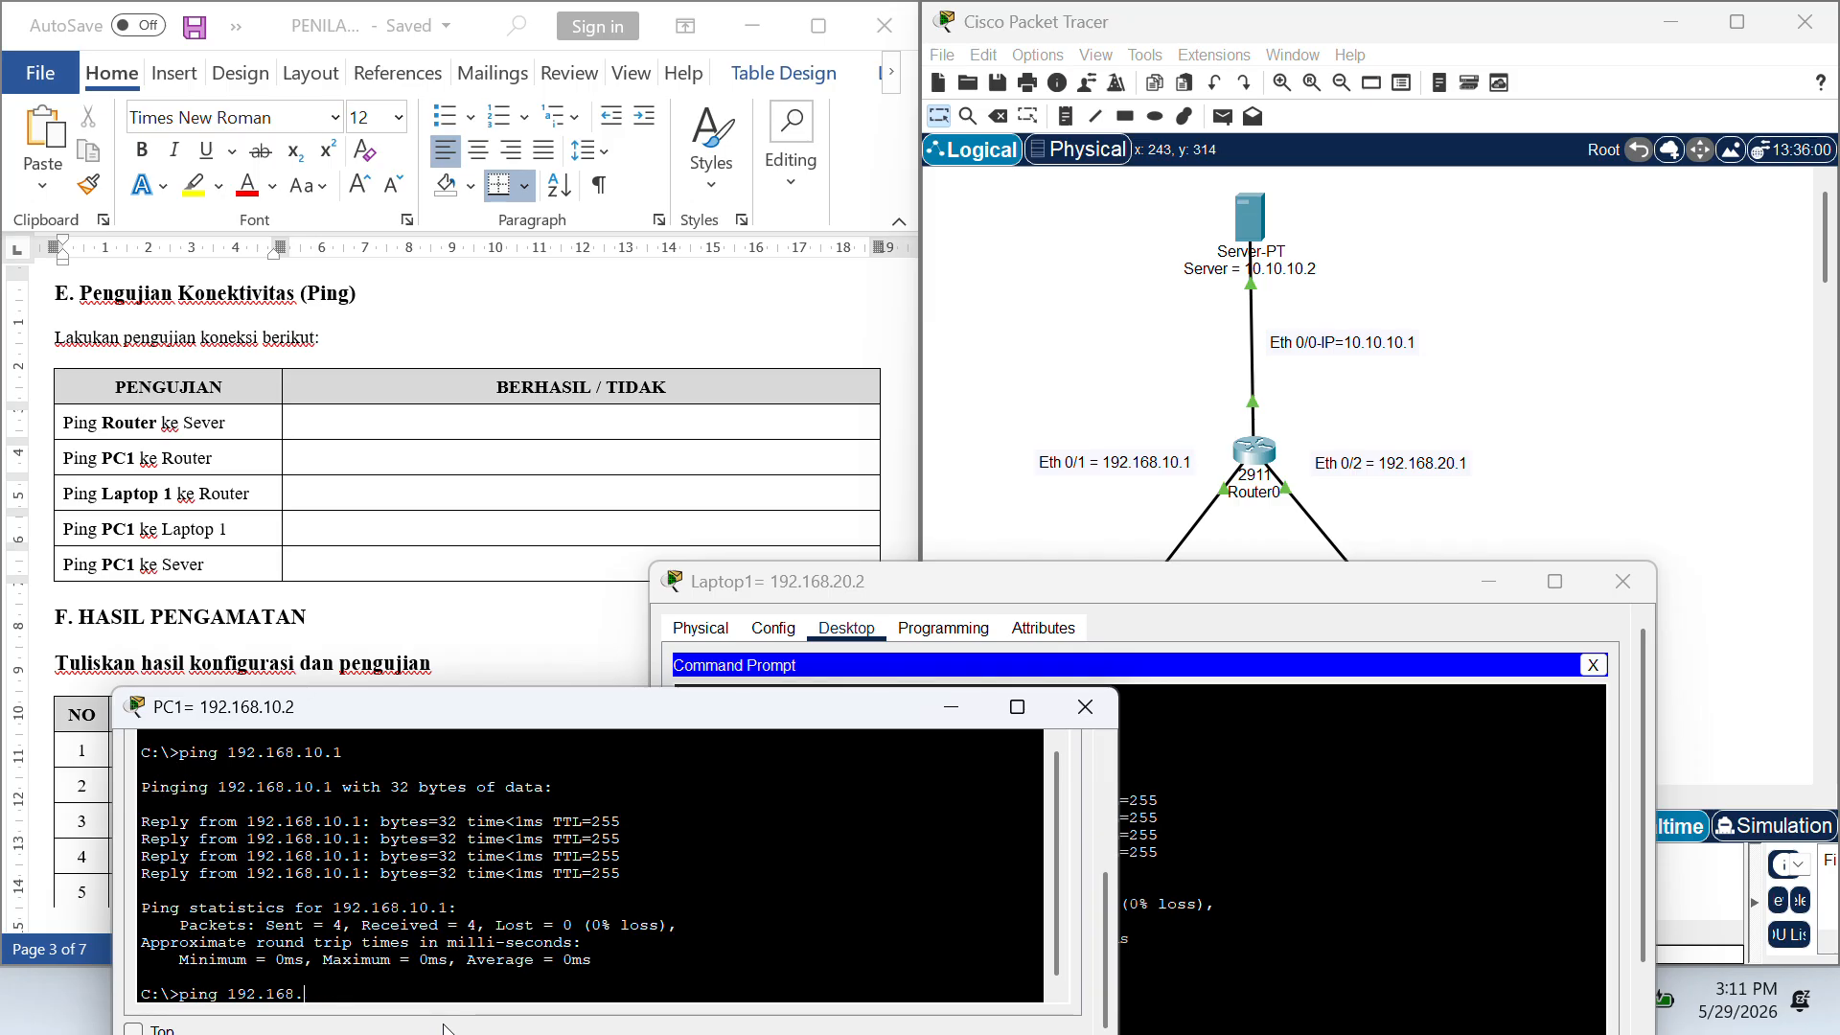
pyautogui.write('20')
pyautogui.write('.1')
pyautogui.press('Return')
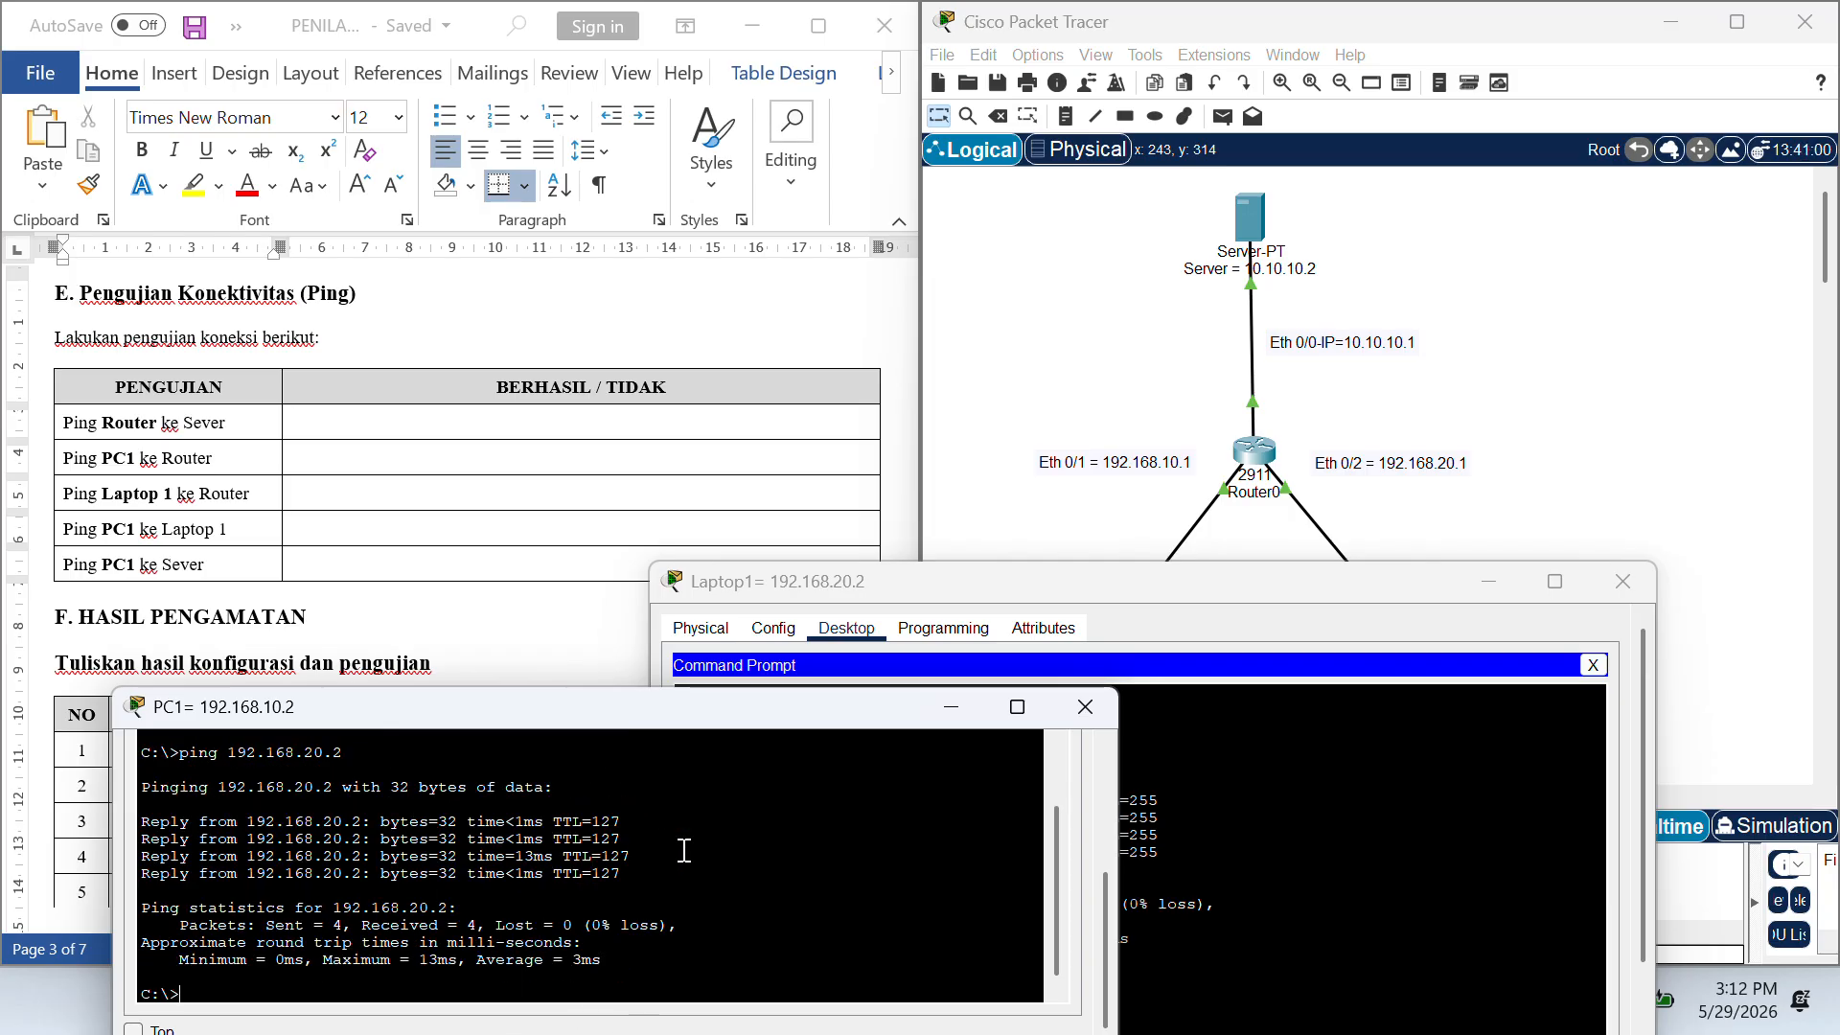
pyautogui.click(1154, 515)
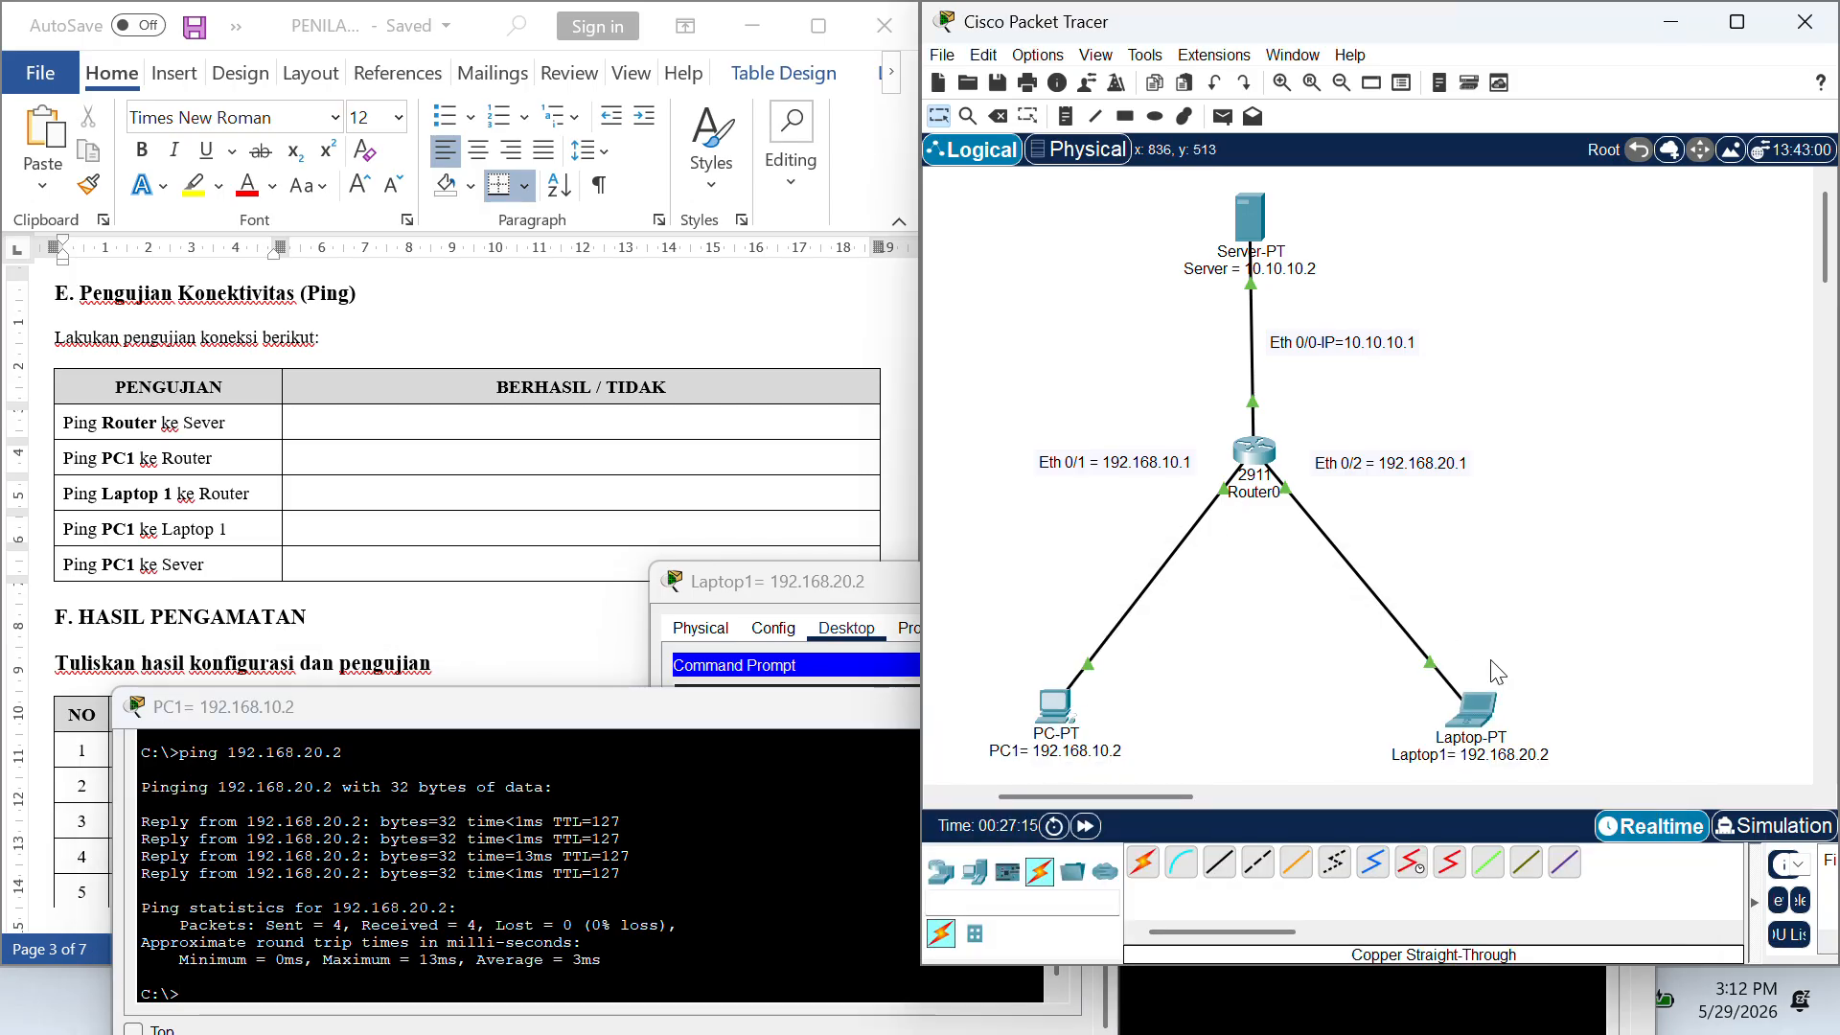
pyautogui.moveTo(1486, 743)
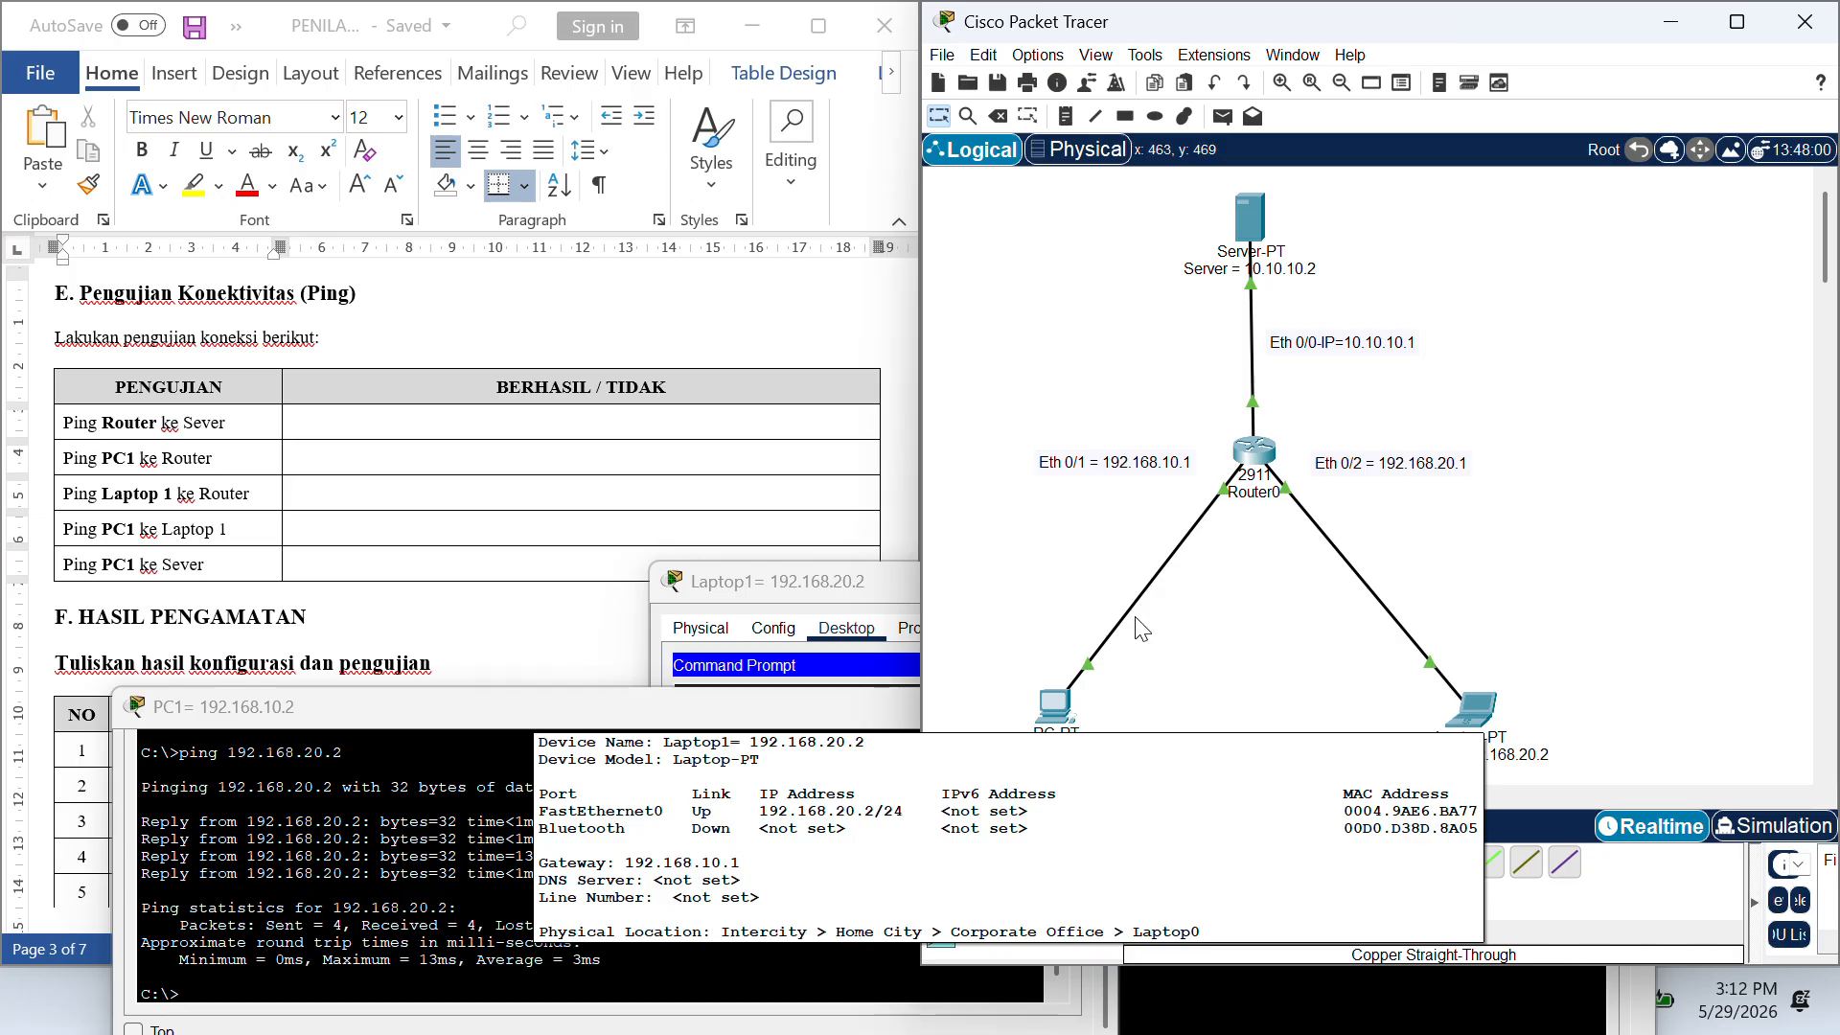
# - Check the worksheet's last connectivity test, PC1 to server, and ping 10.10.10.2 from PC1's command prompt
pyautogui.click(412, 493)
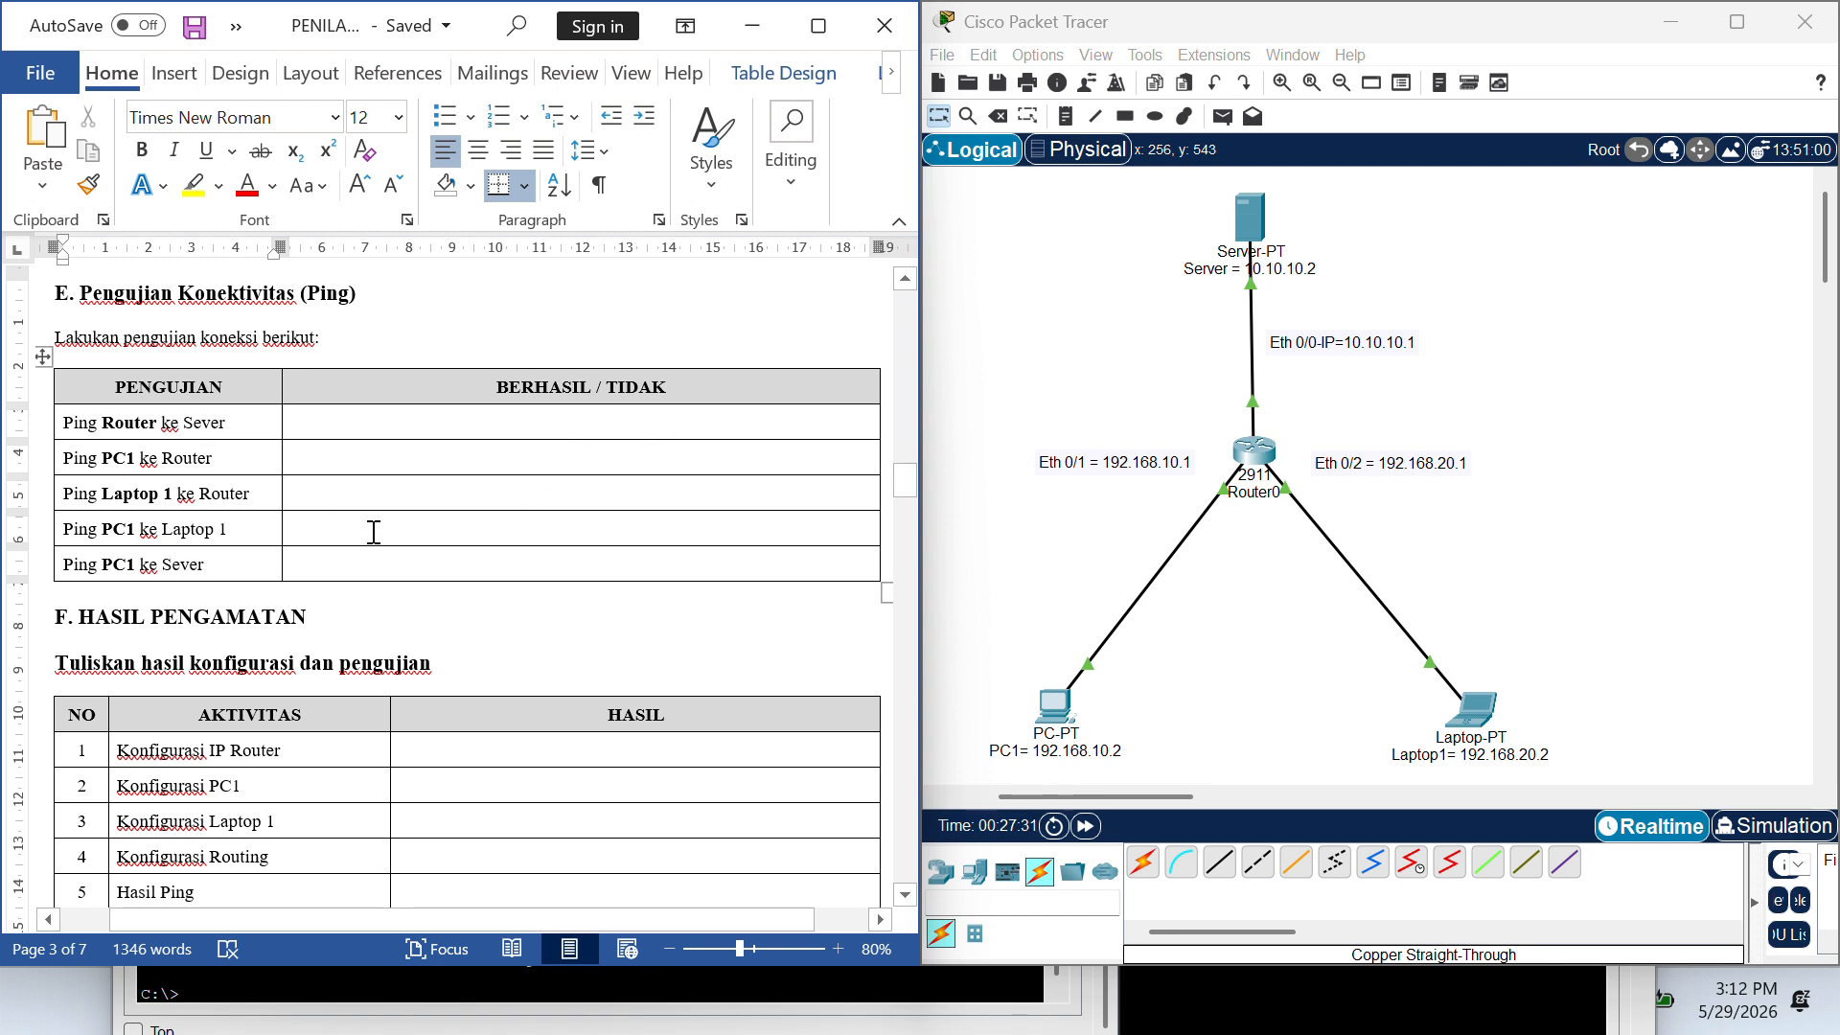
pyautogui.click(139, 563)
pyautogui.click(202, 563)
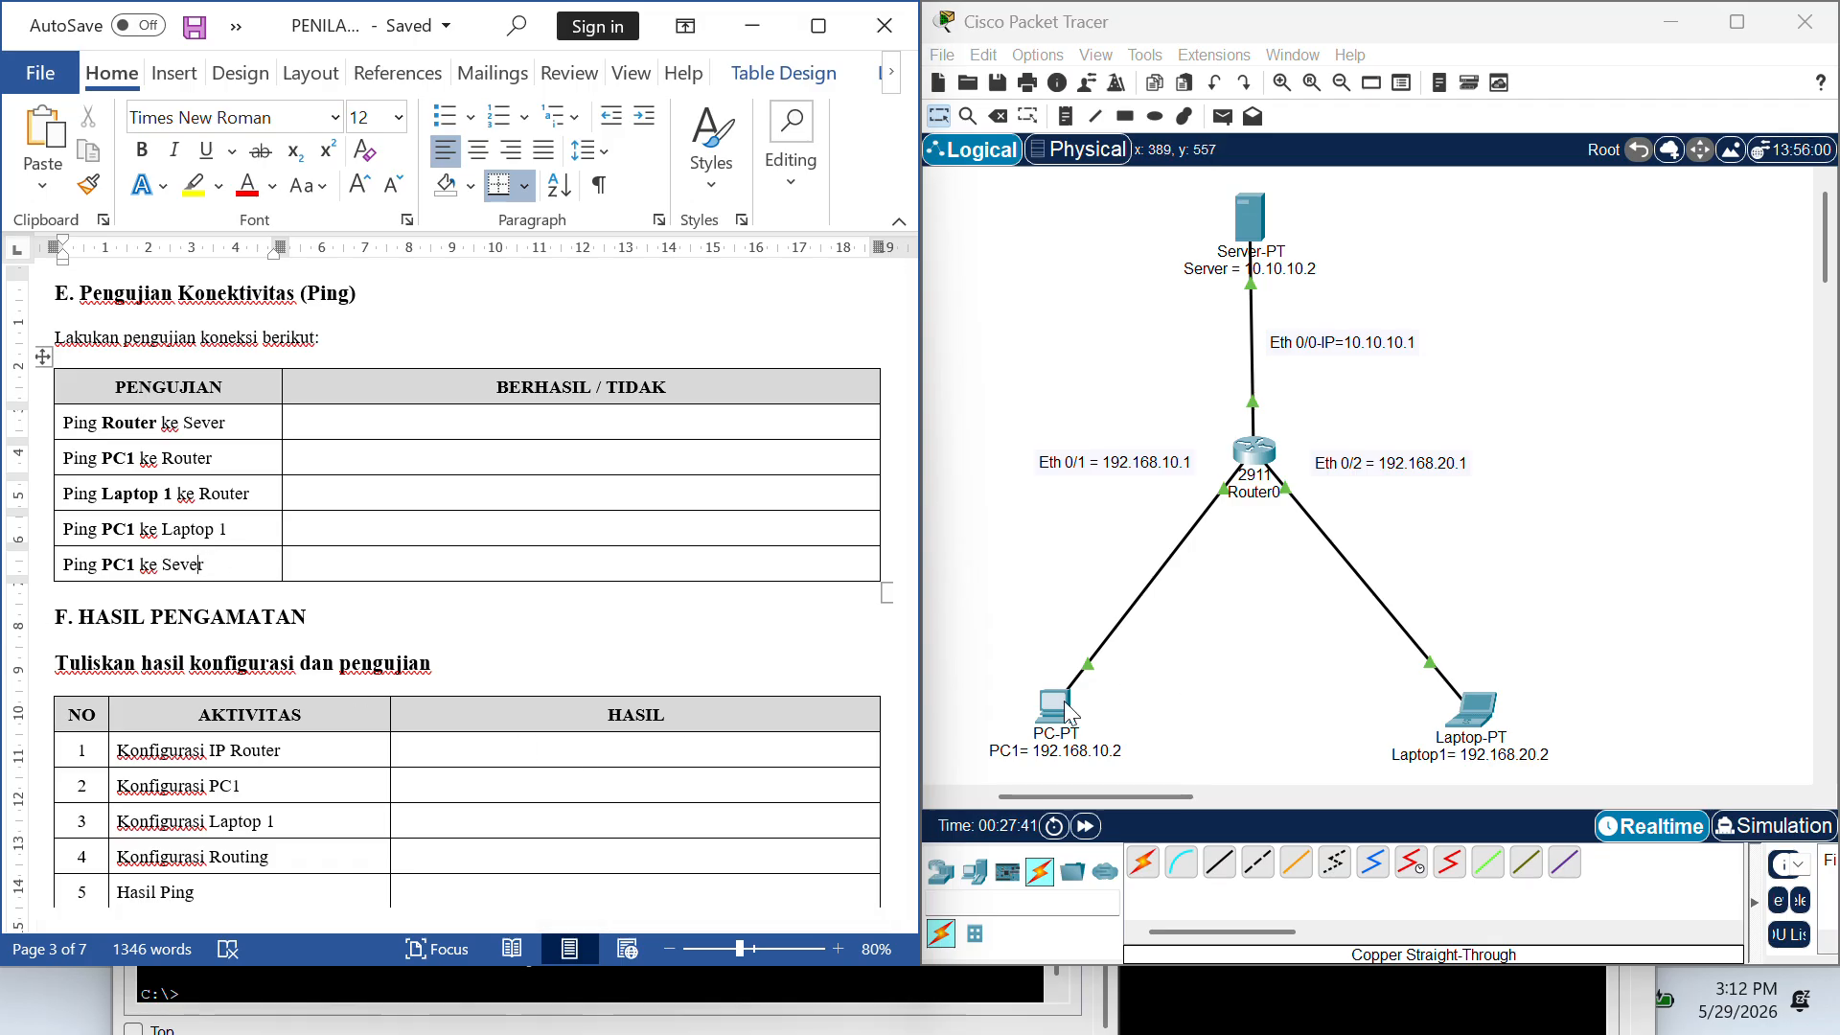
pyautogui.click(1078, 1006)
pyautogui.press('Up')
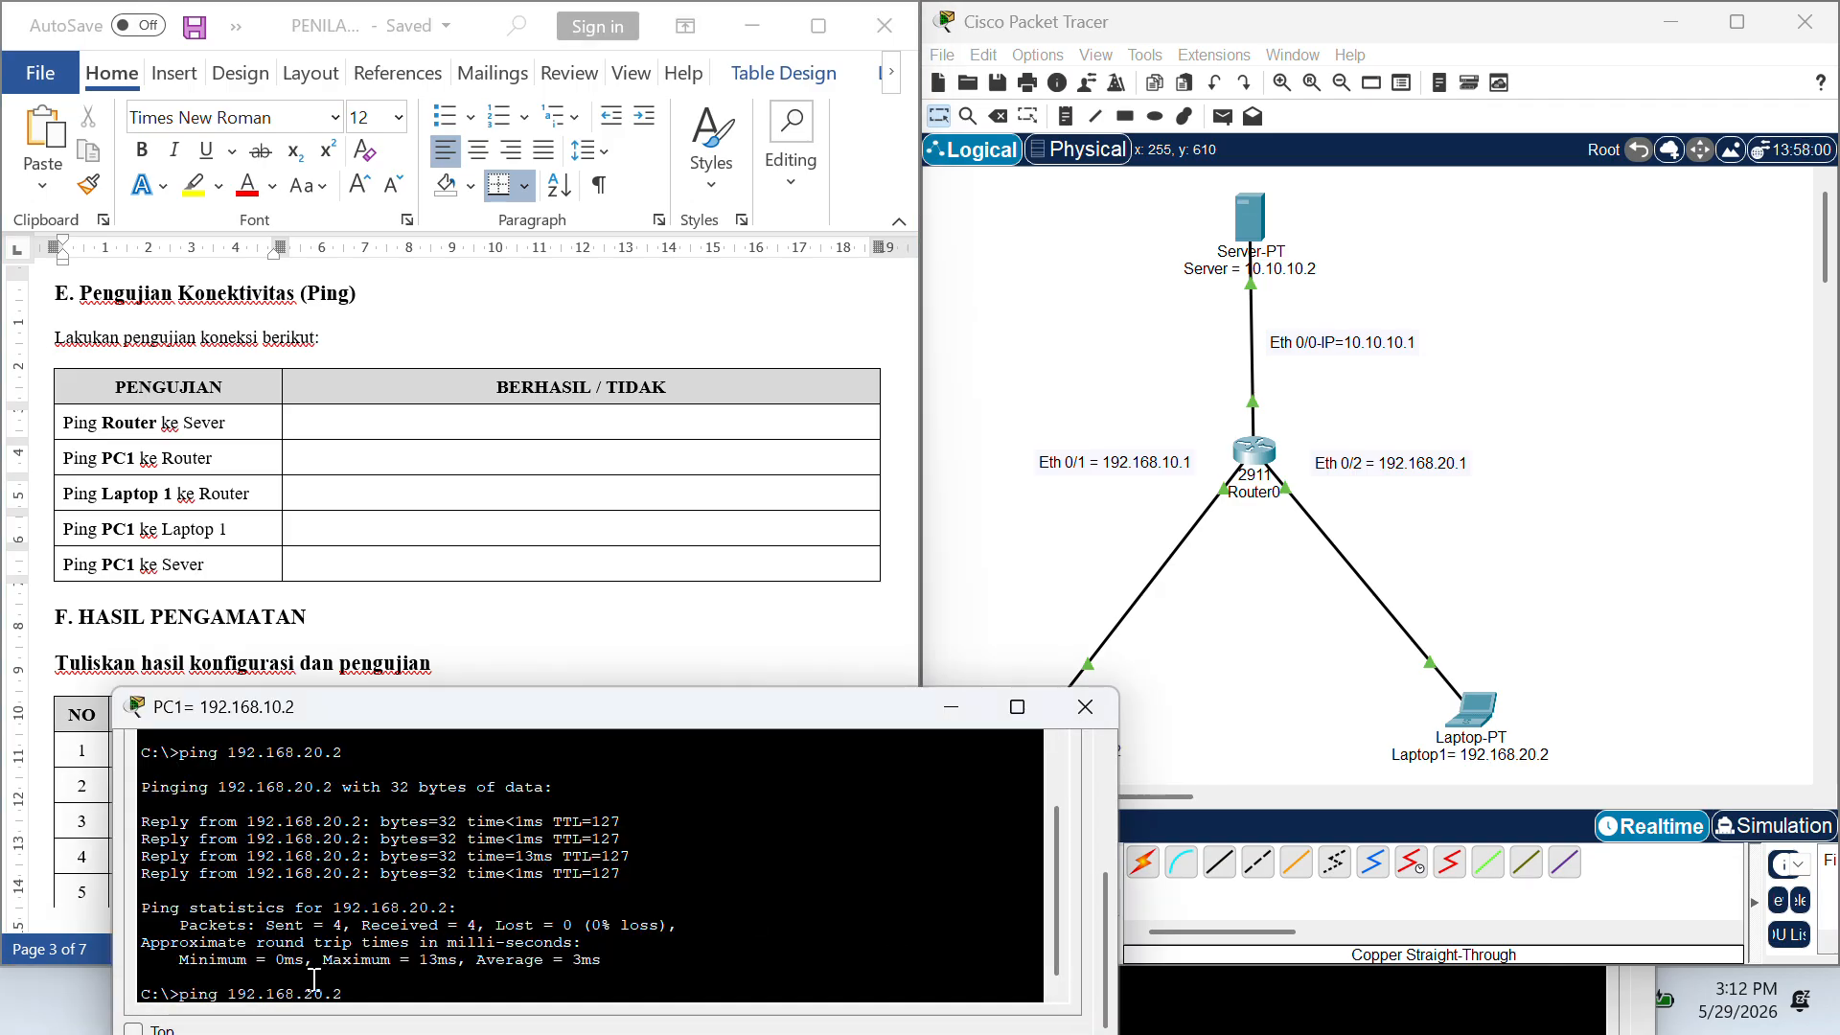
pyautogui.press('BackSpace')
pyautogui.press('BackSpace')
pyautogui.press('BackSpace')
pyautogui.press('BackSpace')
pyautogui.press('BackSpace')
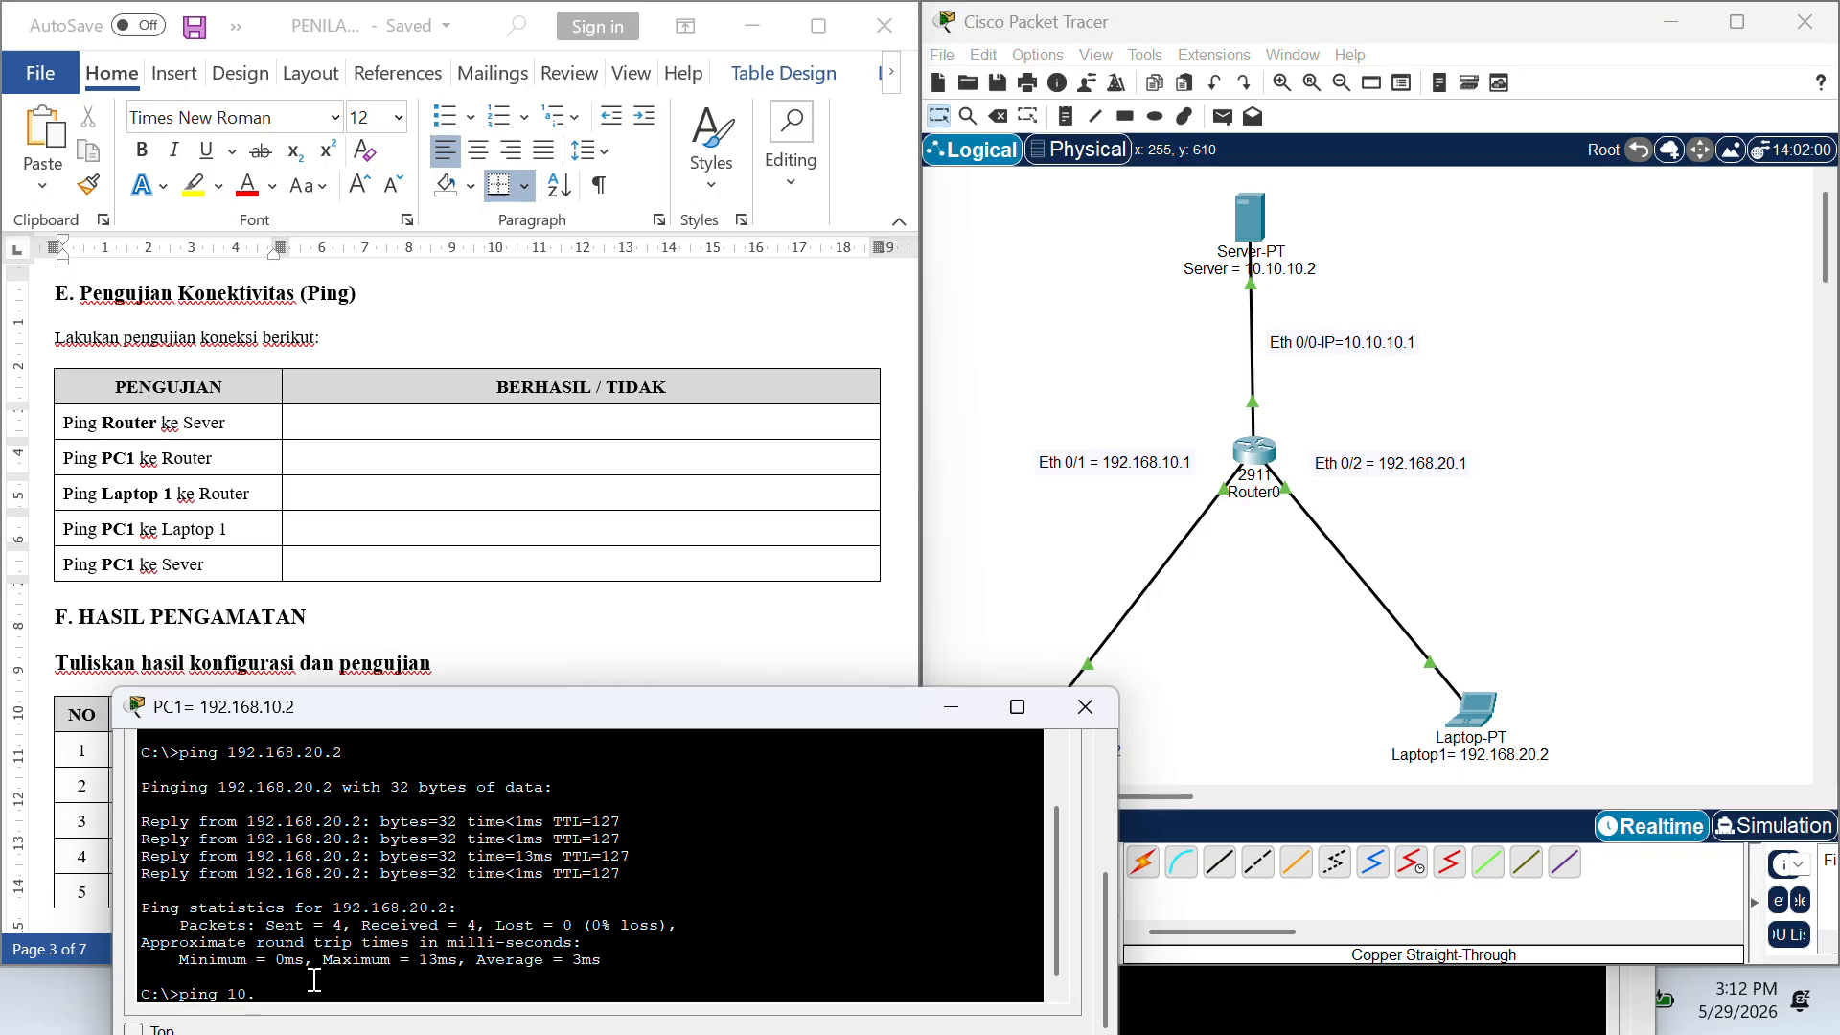
pyautogui.write('10.10.2')
pyautogui.press('Return')
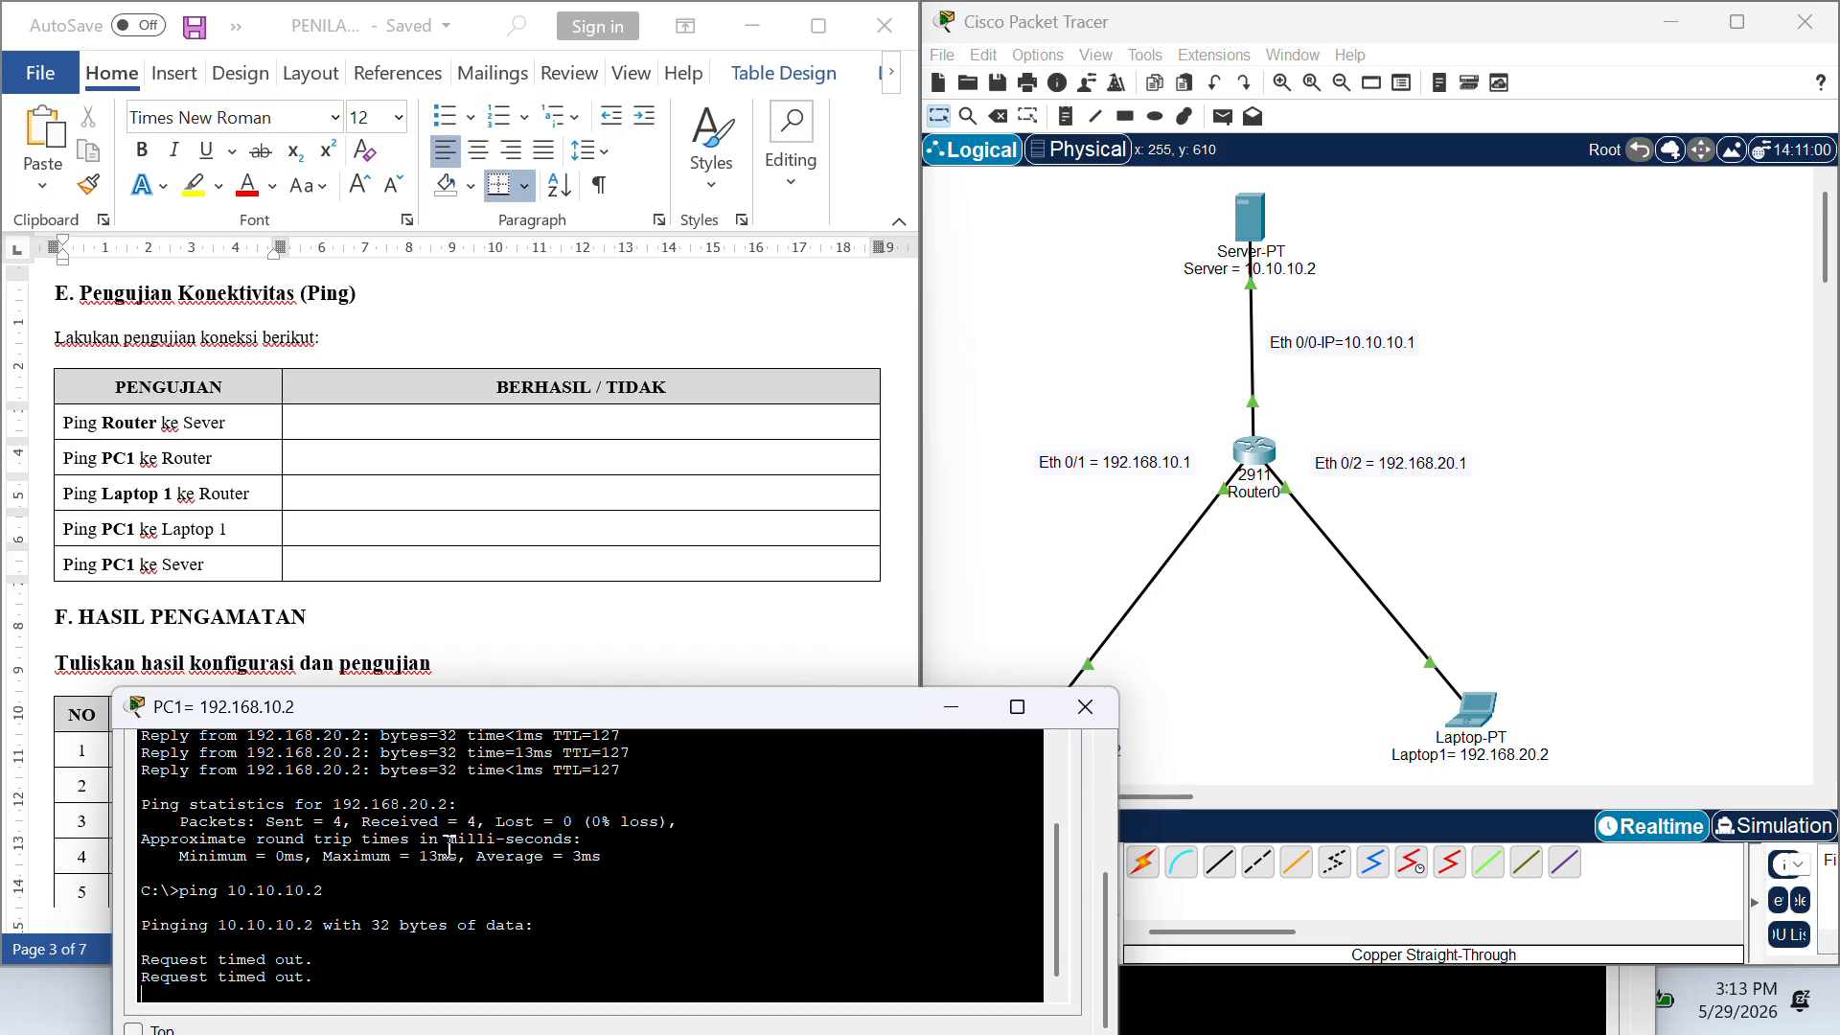
# - Open the IP configuration of the server at 10.10.10.2
pyautogui.click(1250, 230)
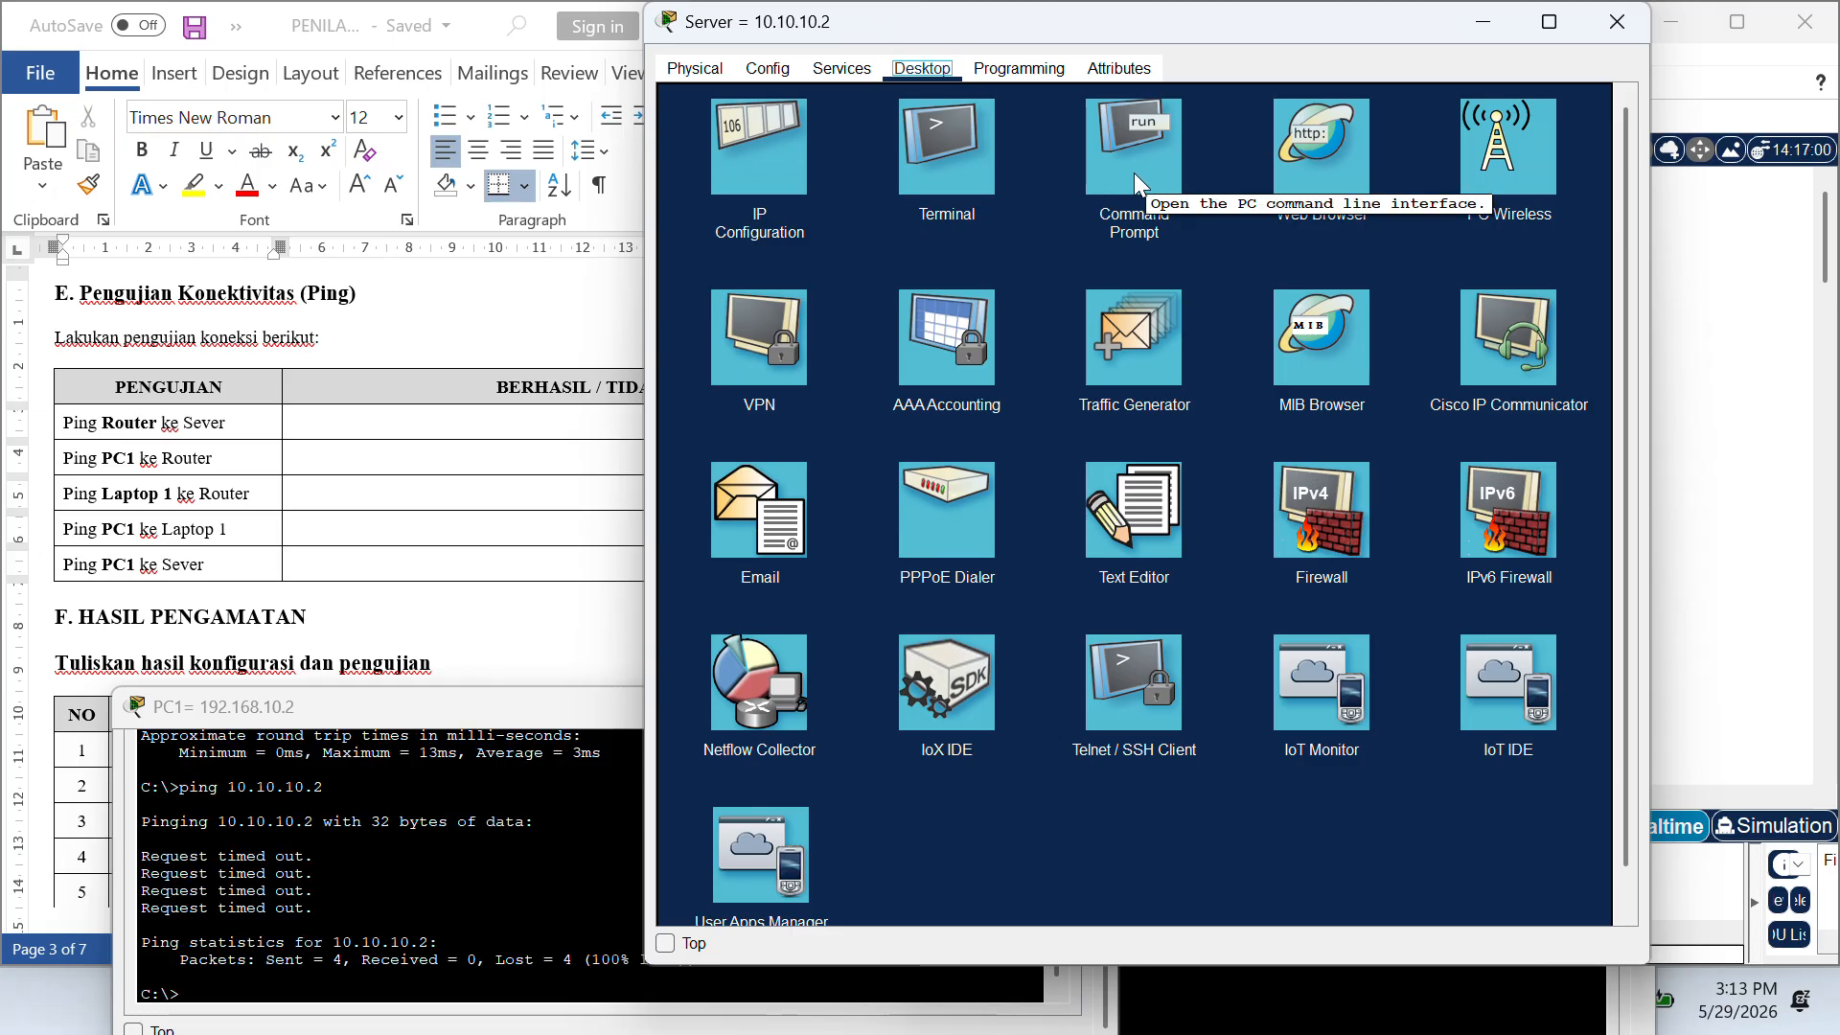
pyautogui.click(735, 159)
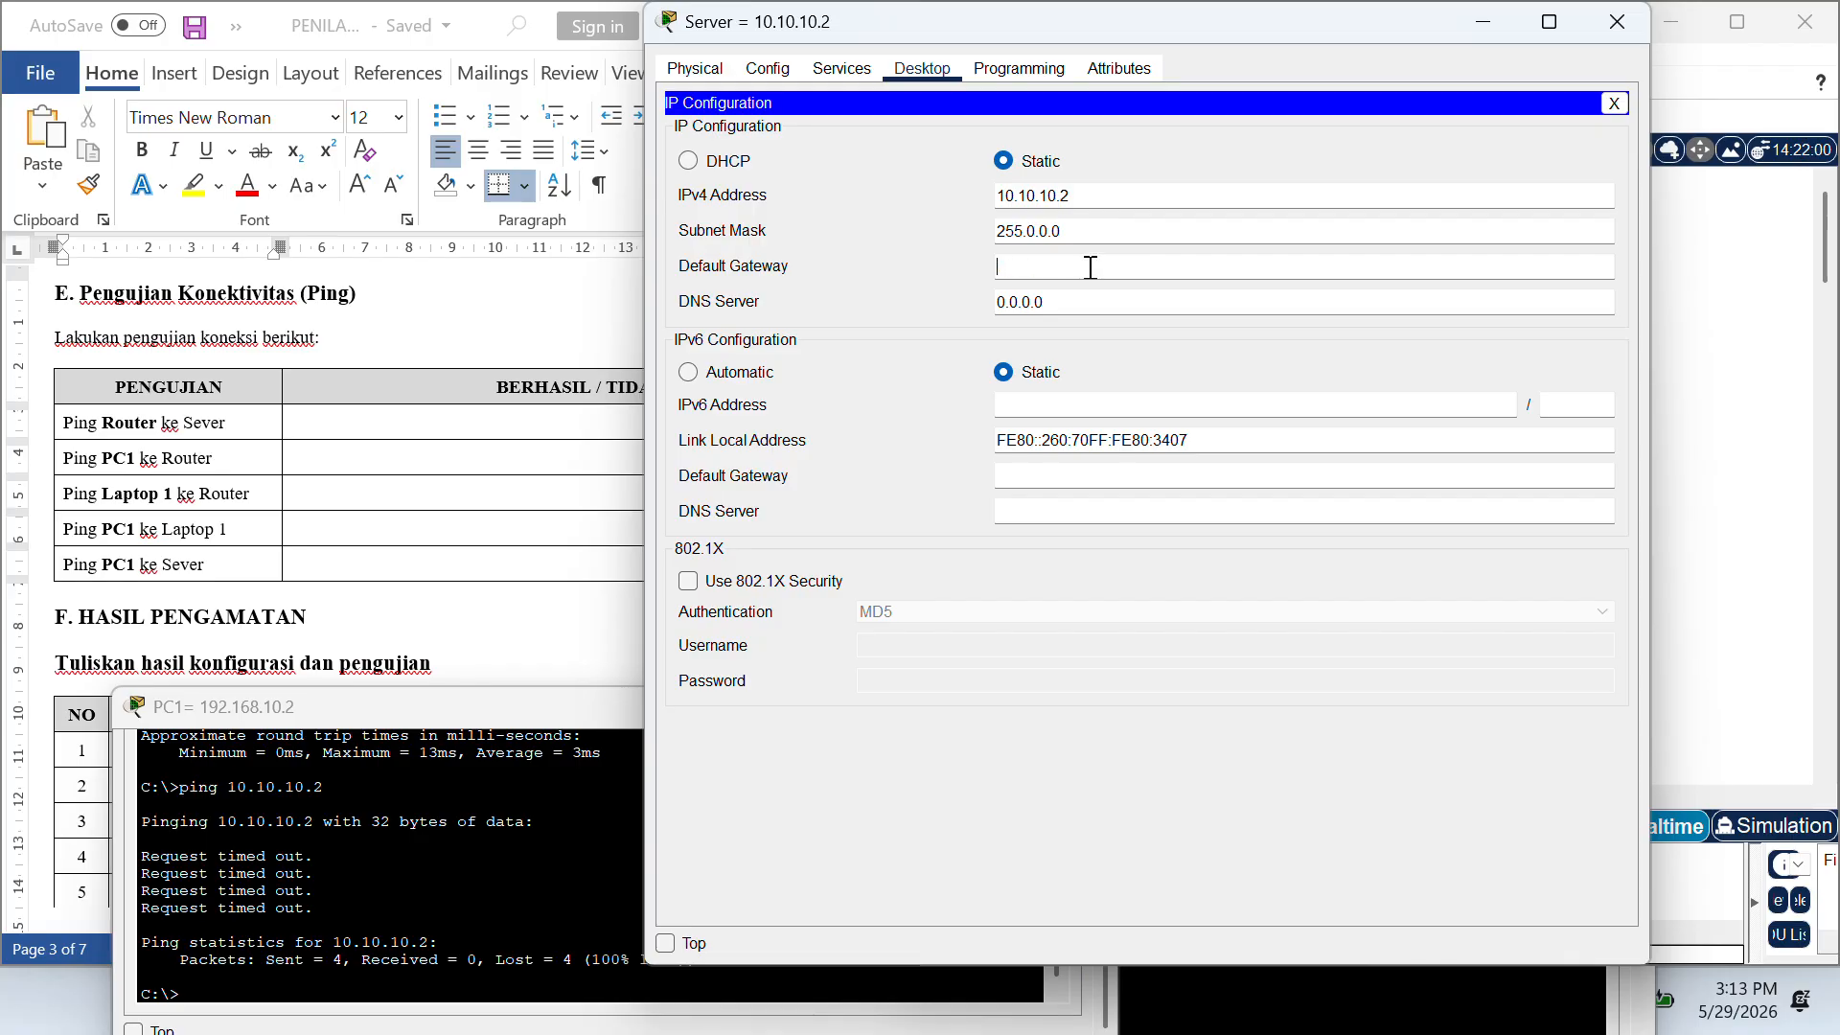
pyautogui.write('192.168.10.2')
pyautogui.press('BackSpace')
pyautogui.press('BackSpace')
pyautogui.press('BackSpace')
pyautogui.press('BackSpace')
pyautogui.press('BackSpace')
pyautogui.press('BackSpace')
pyautogui.press('BackSpace')
pyautogui.press('BackSpace')
pyautogui.press('BackSpace')
pyautogui.press('BackSpace')
pyautogui.press('BackSpace')
# - Check the router's Eth 0/0 address label, set the server's default gateway to 10.10.10.1 and close its window
pyautogui.moveTo(1246, 25); pyautogui.dragTo(1211, 536)
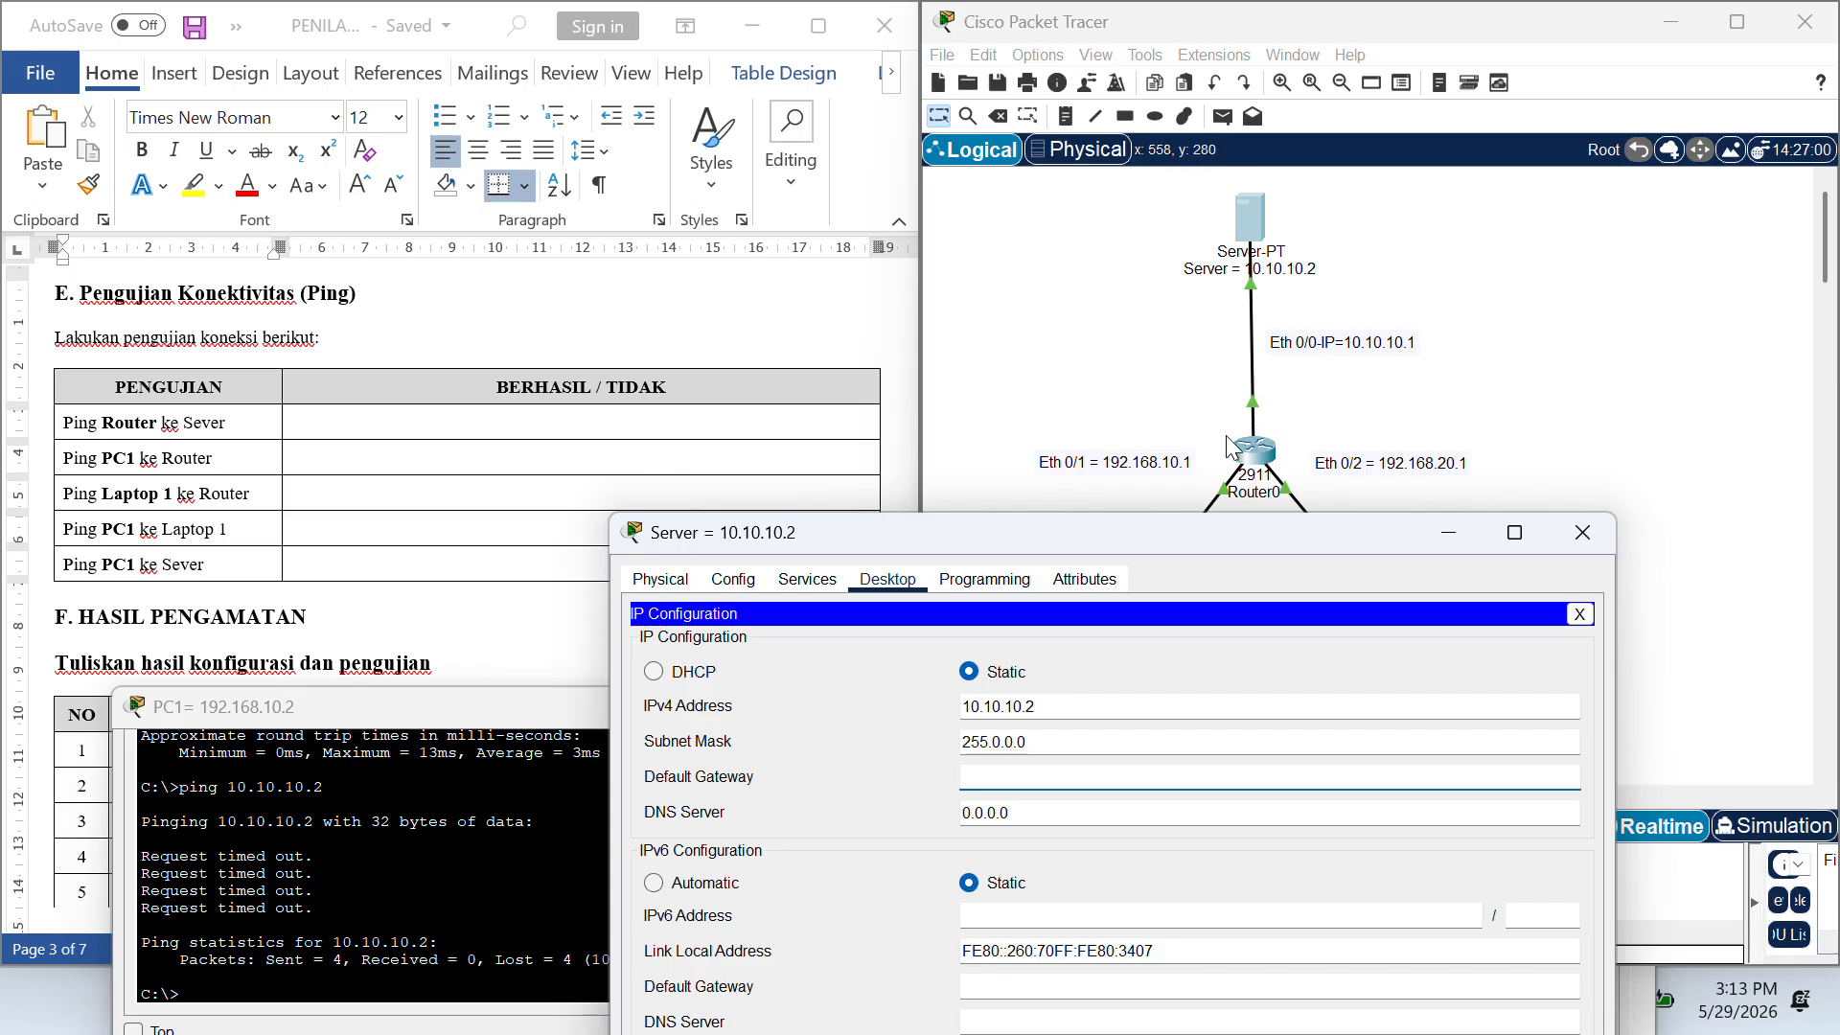
pyautogui.moveTo(1194, 528); pyautogui.dragTo(1135, 151)
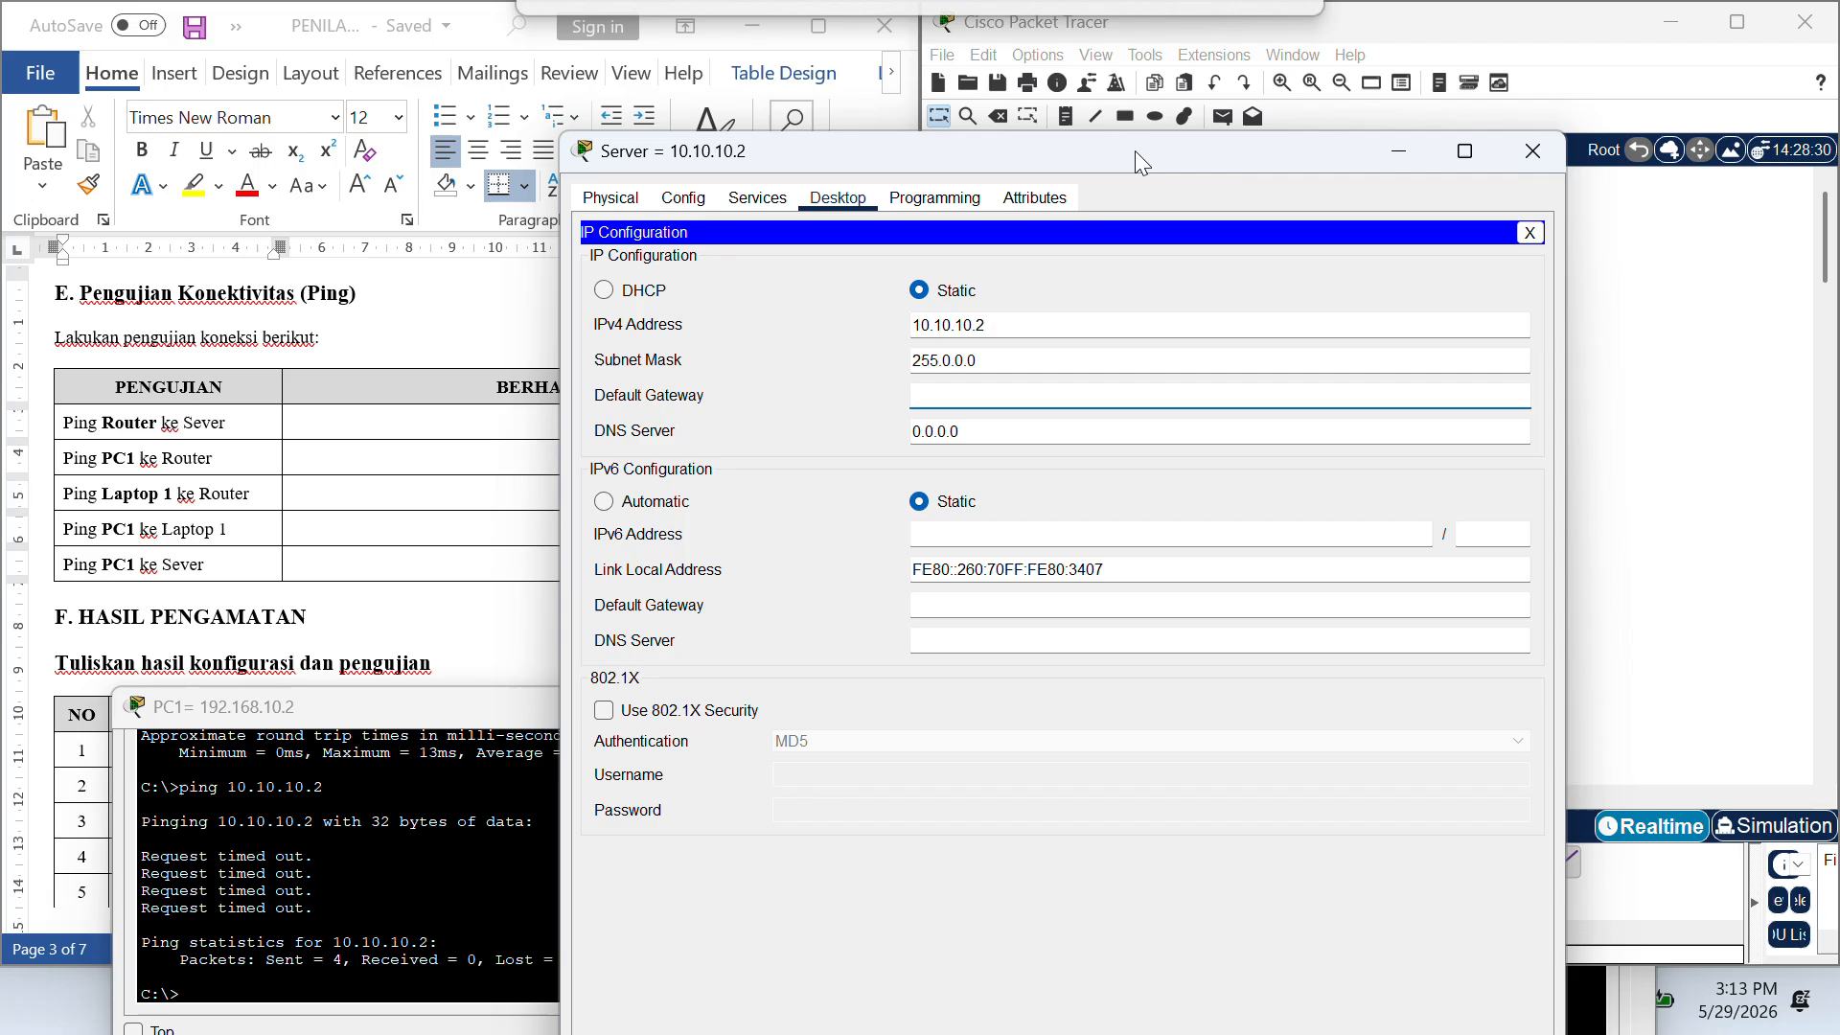
pyautogui.click(964, 391)
pyautogui.write('10.10.10.1')
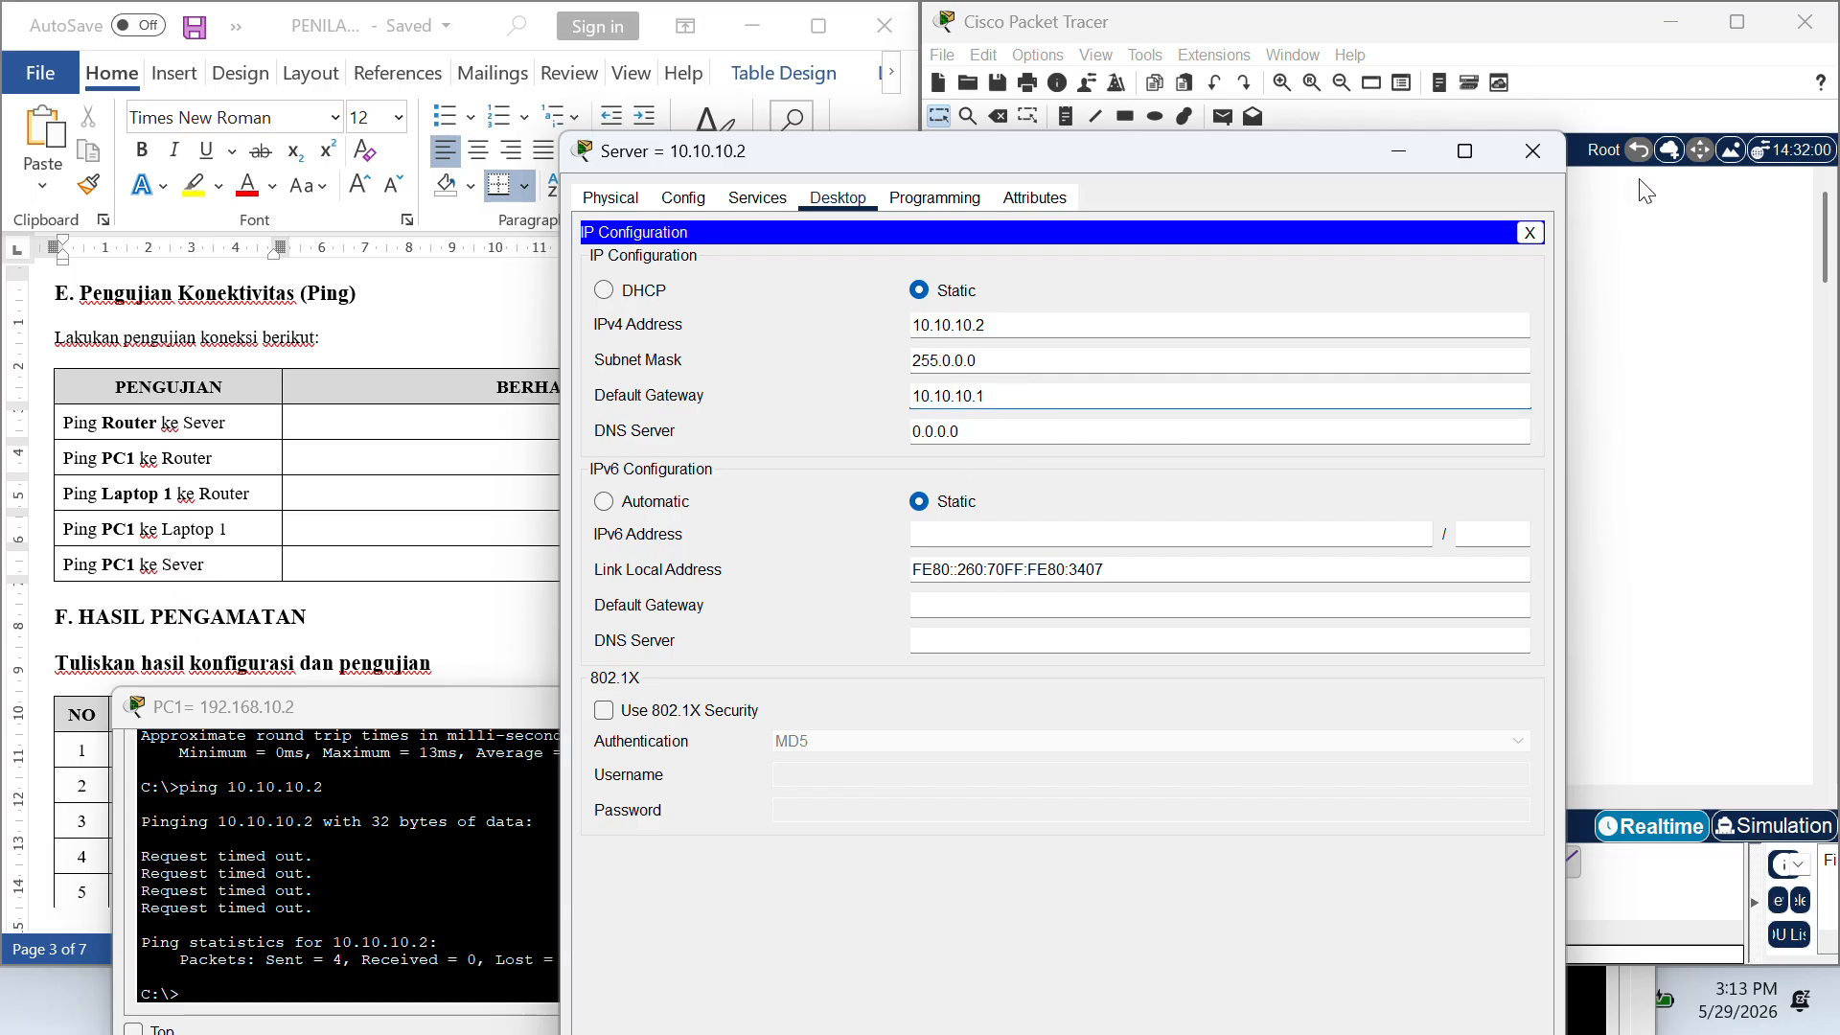
pyautogui.click(1539, 161)
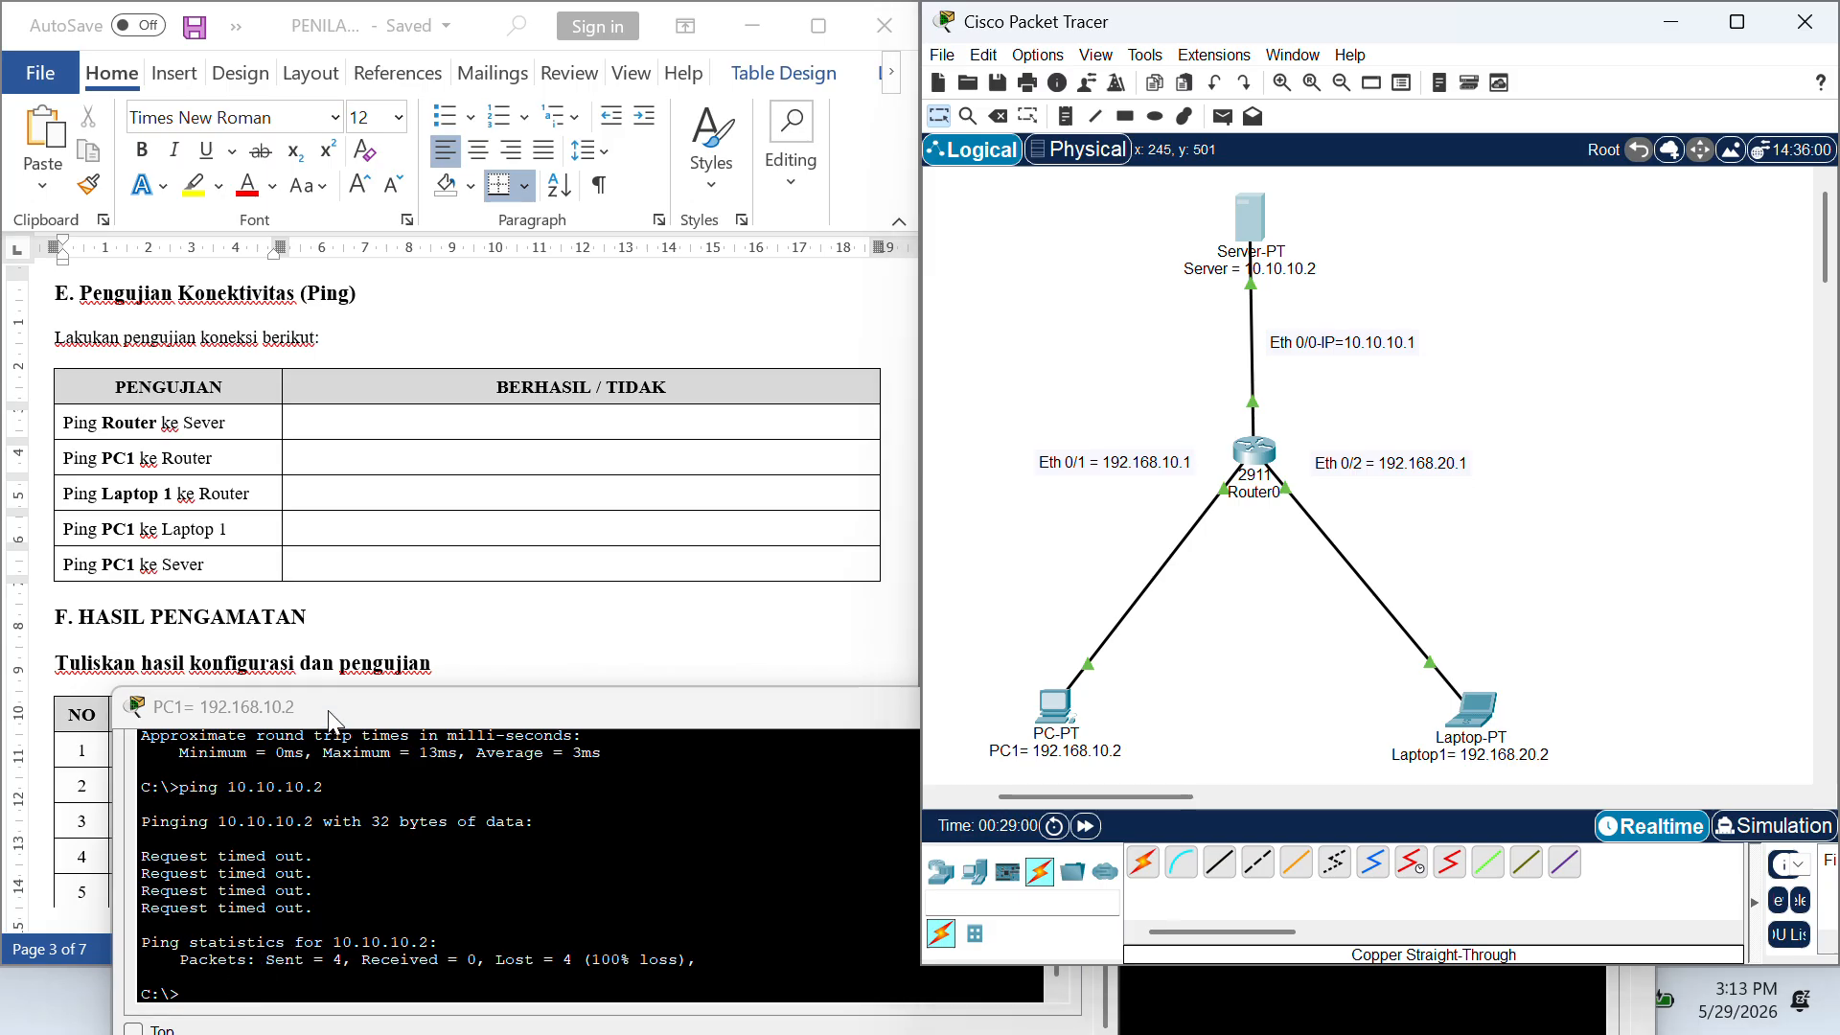
# - Repeat the ping from PC1 to the server at 10.10.10.2 with the server's gateway configured
pyautogui.moveTo(329, 720); pyautogui.dragTo(328, 716)
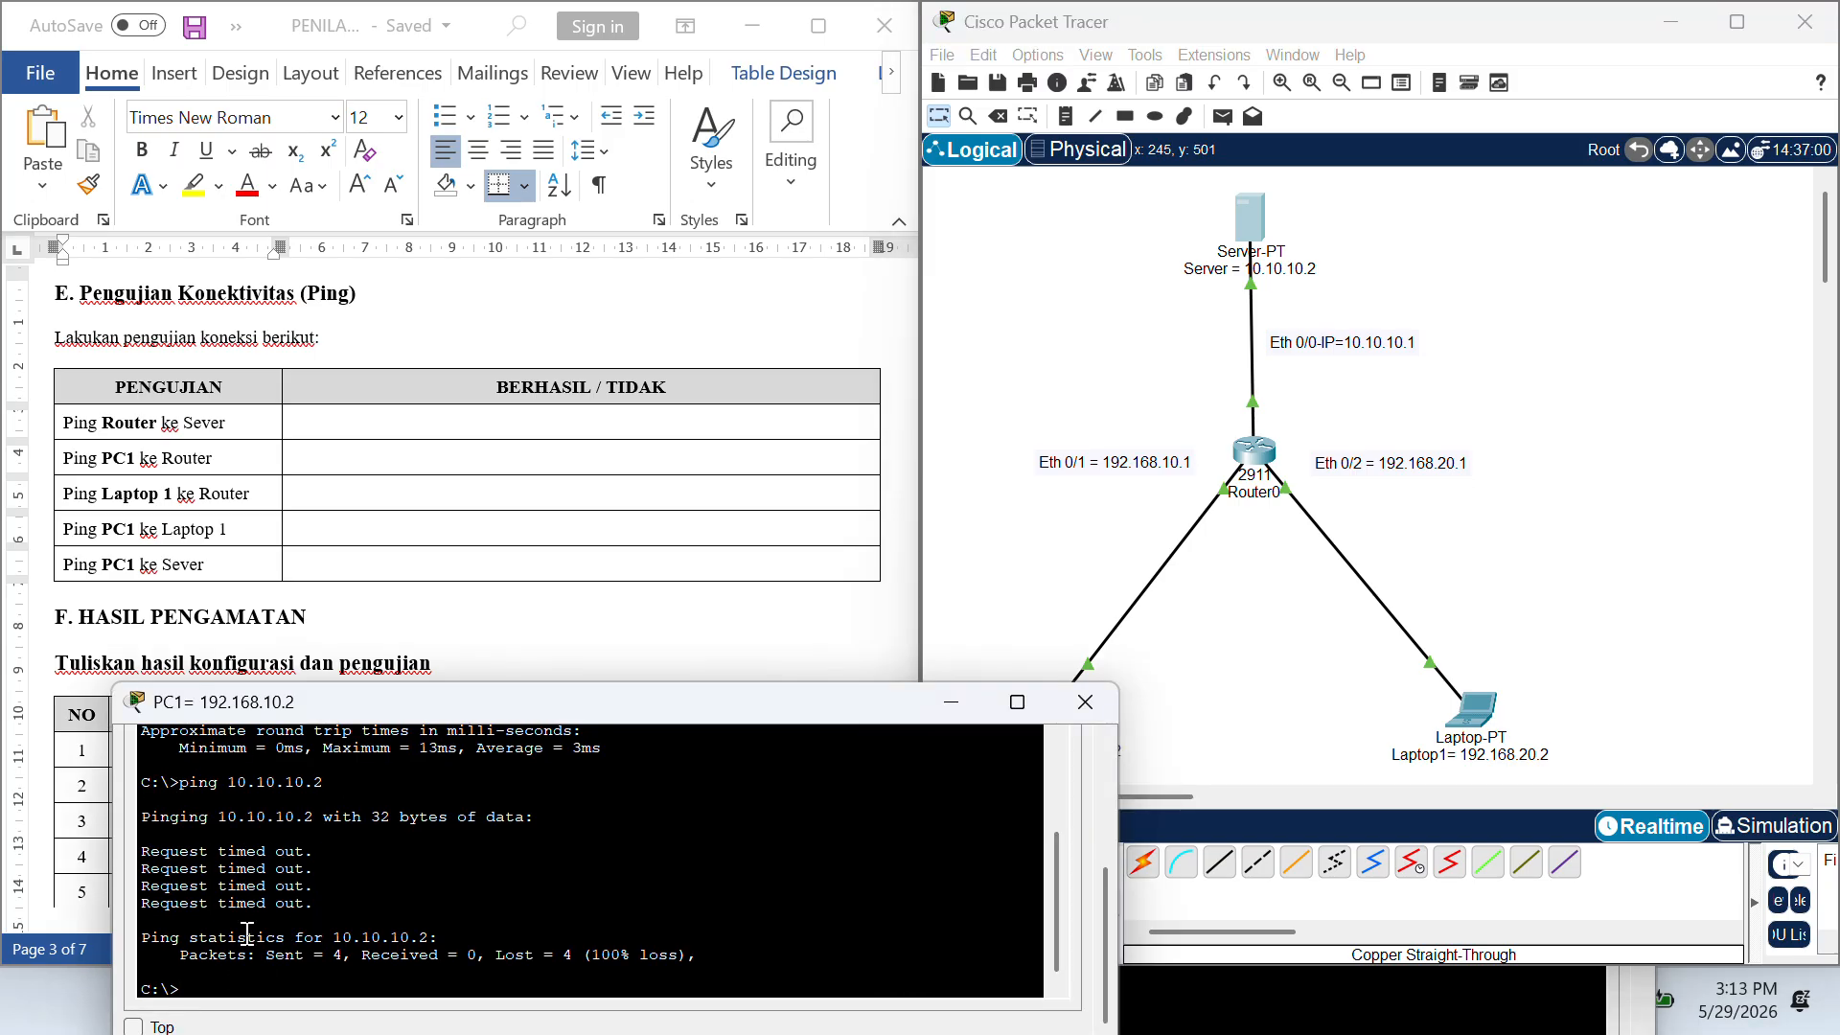
pyautogui.press('Up')
pyautogui.press('Return')
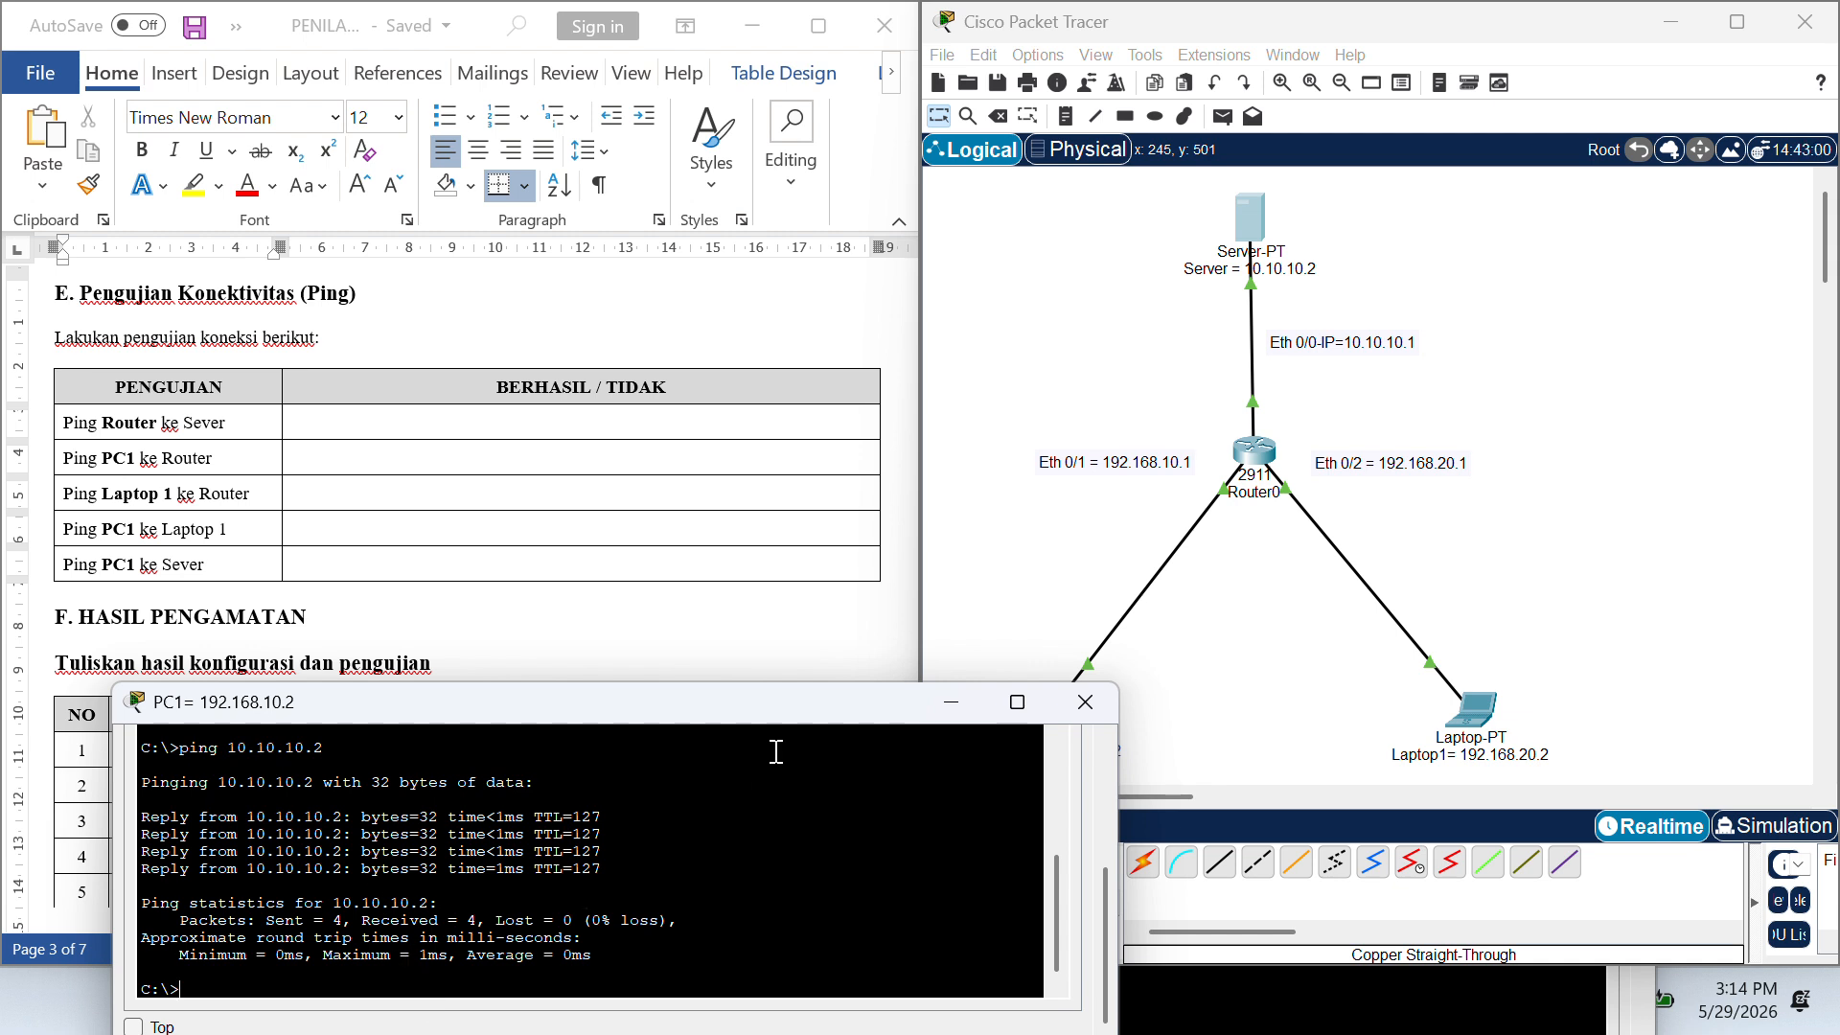
# - Review the worksheet's section E ping test table and the section F table for configuration and test results
pyautogui.click(331, 475)
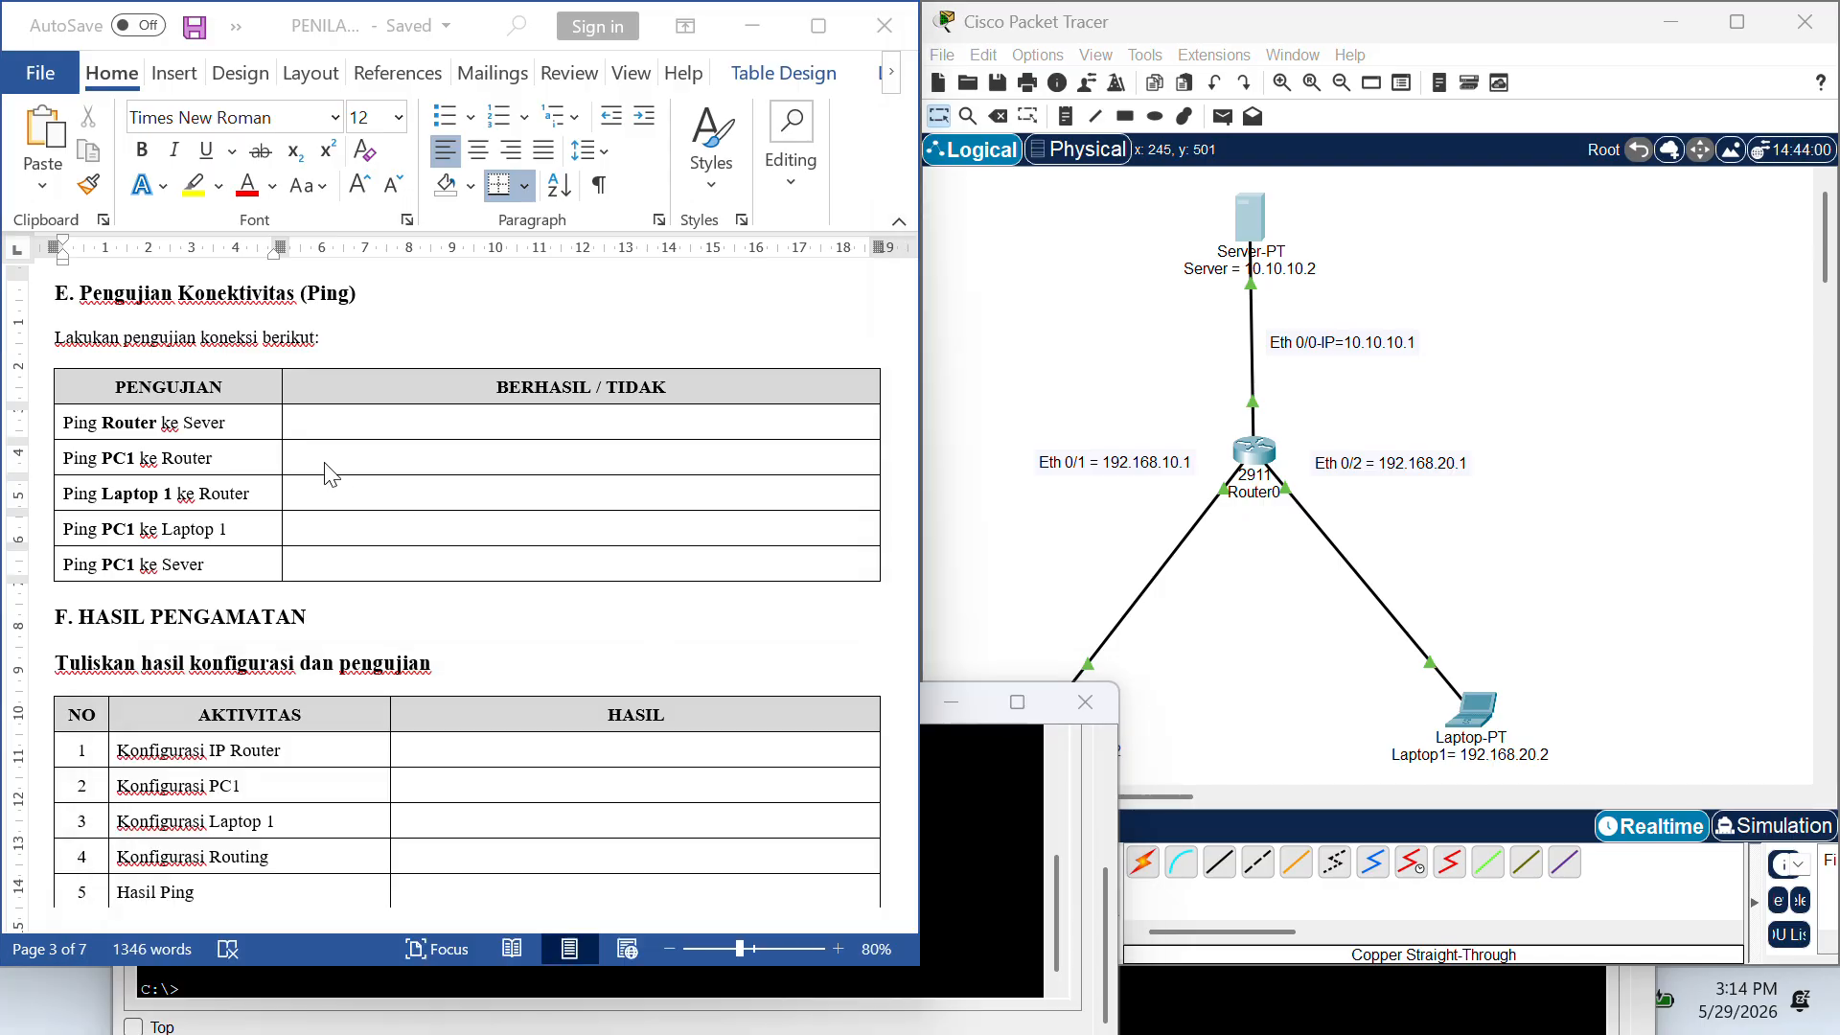
pyautogui.scroll(-3, 456, 469)
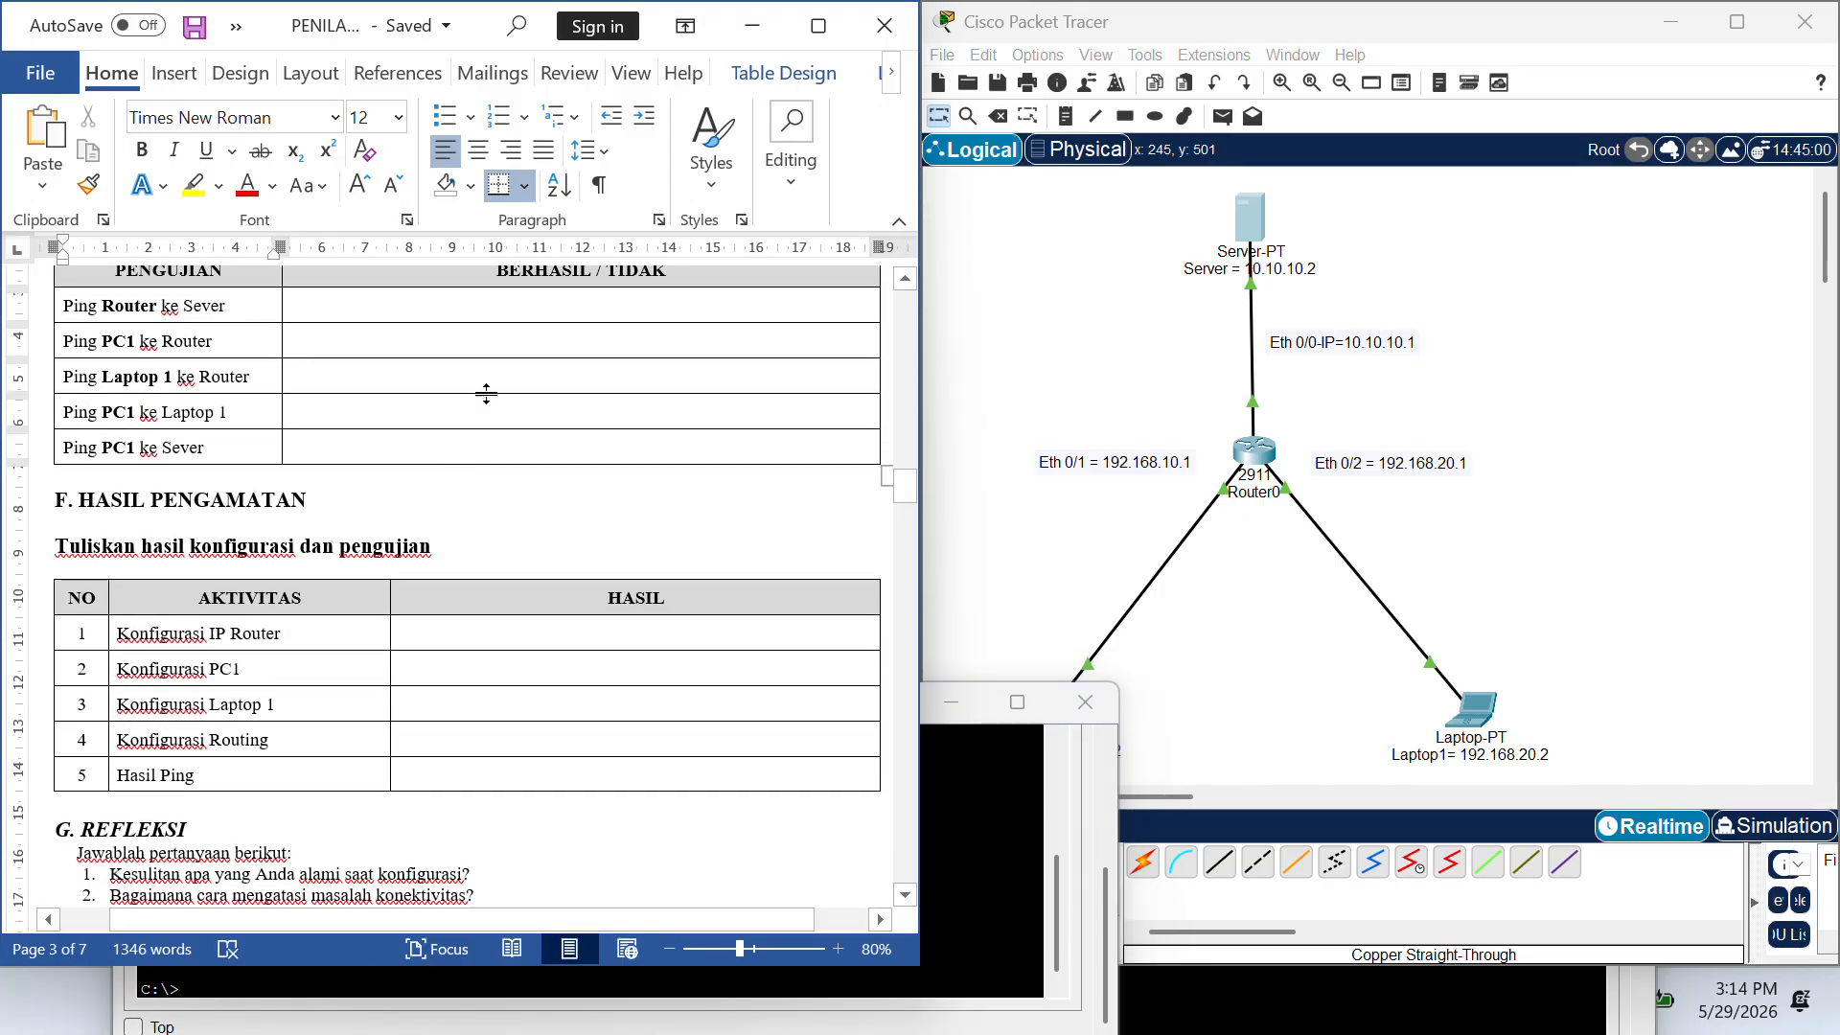
pyautogui.scroll(3, 486, 395)
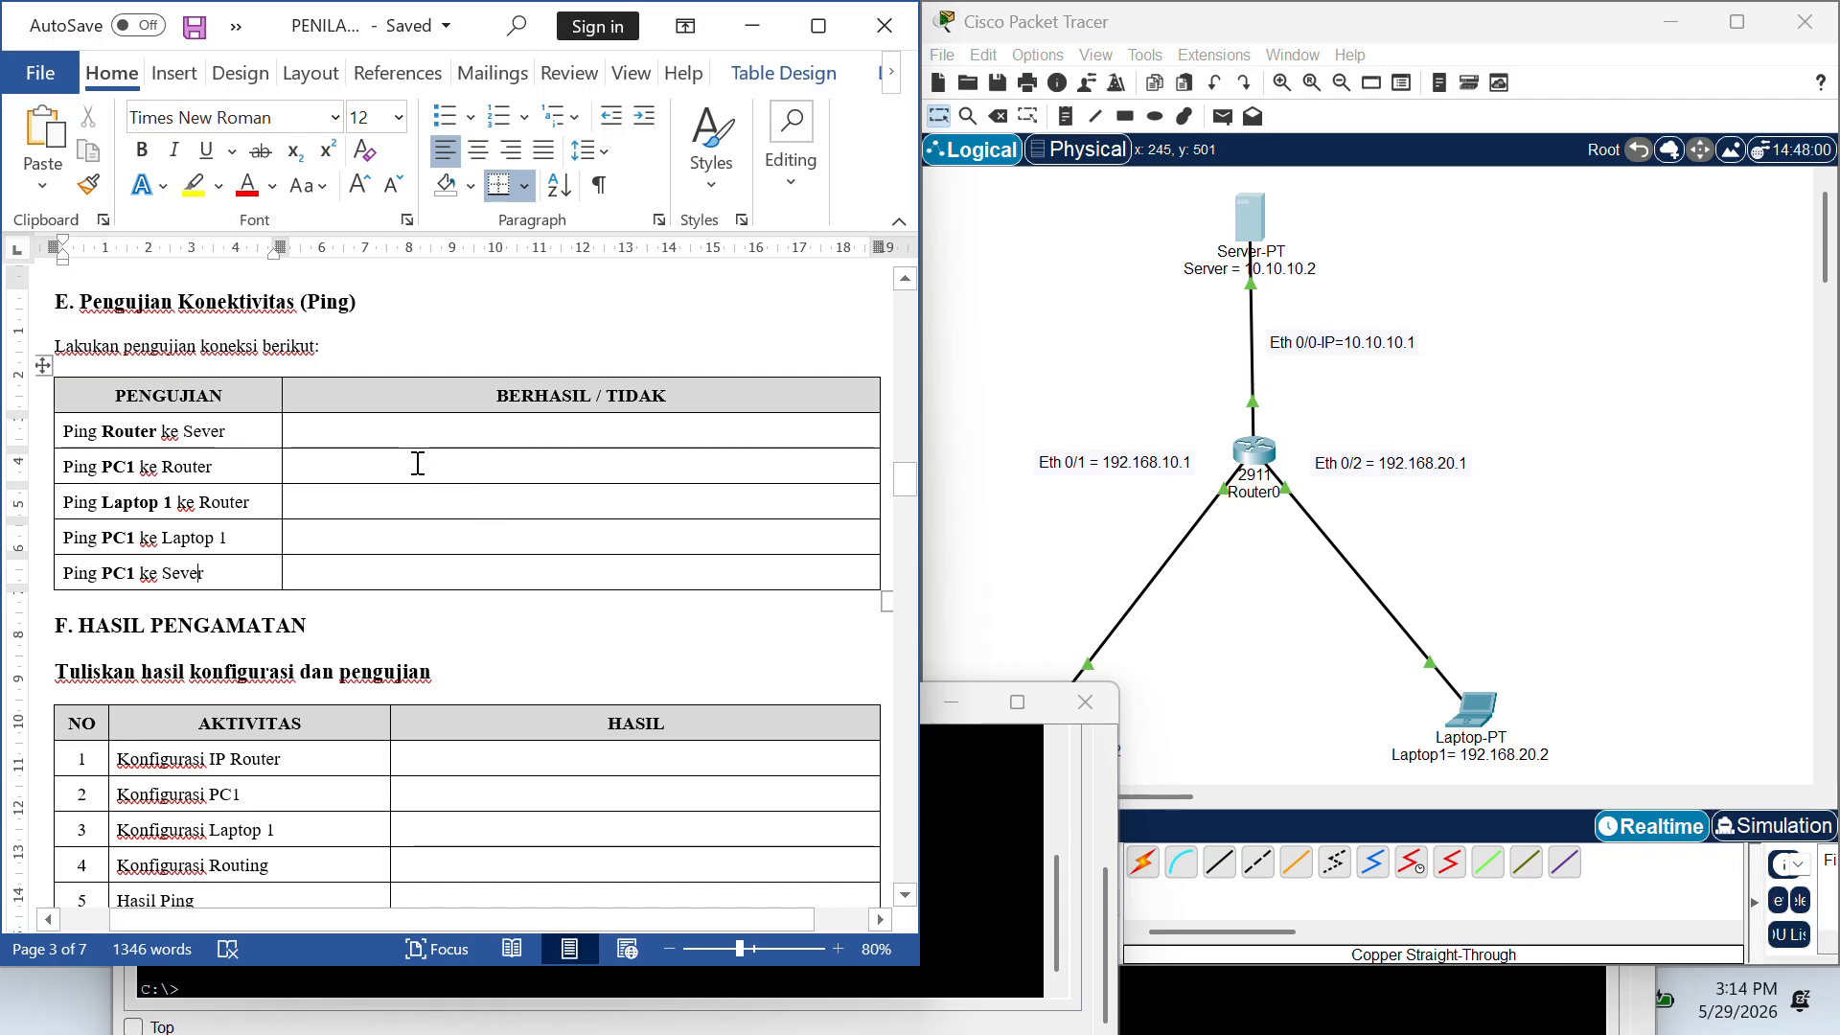
pyautogui.click(556, 466)
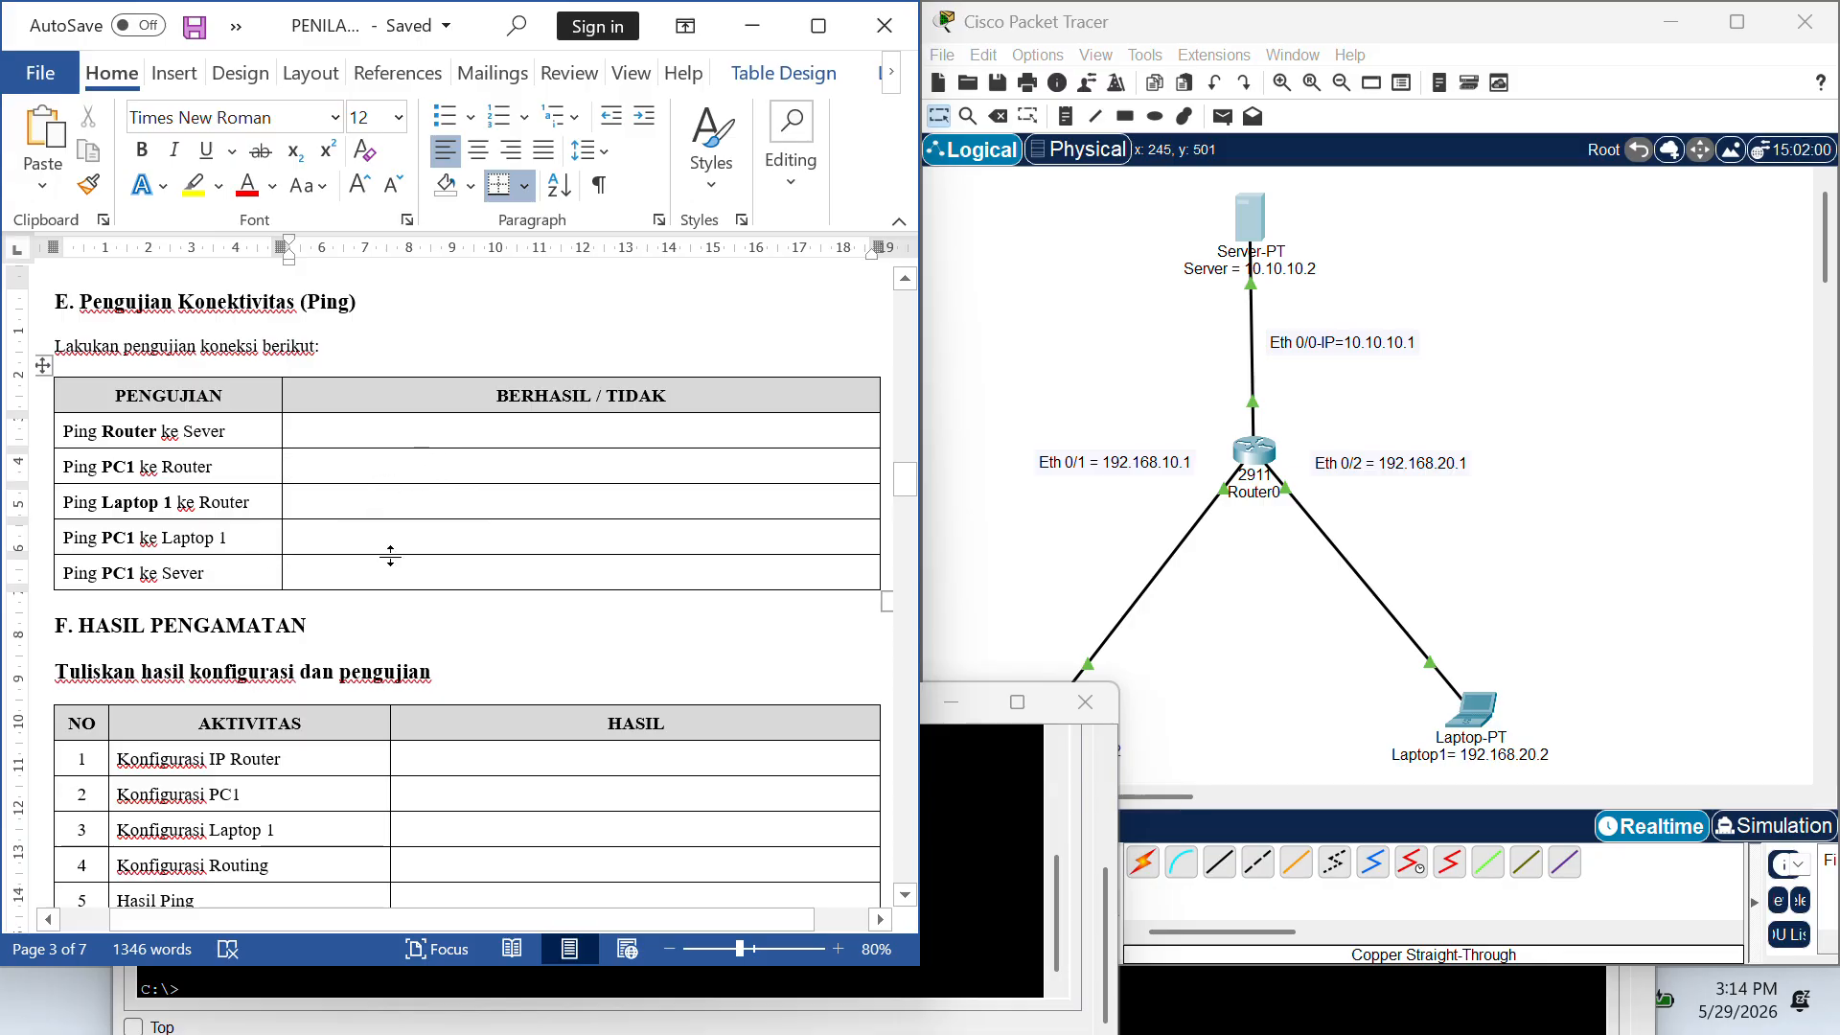
pyautogui.scroll(-1, 390, 555)
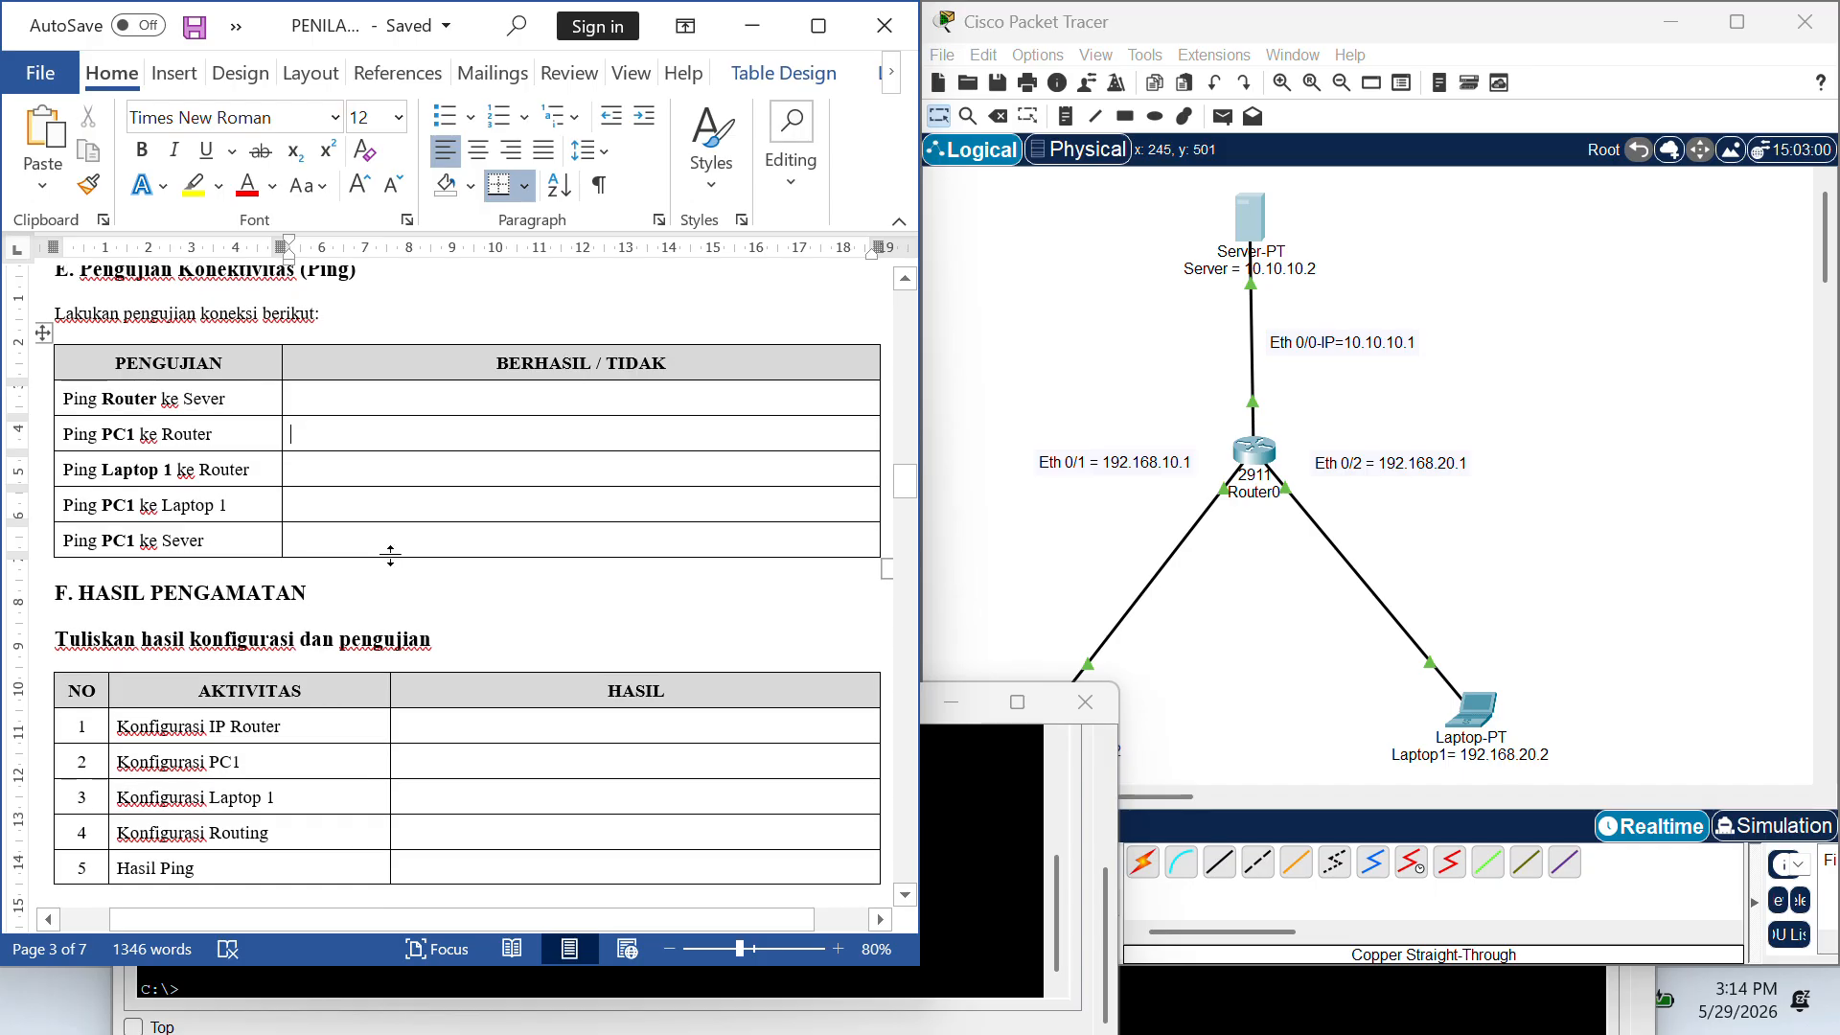
pyautogui.scroll(-2, 393, 556)
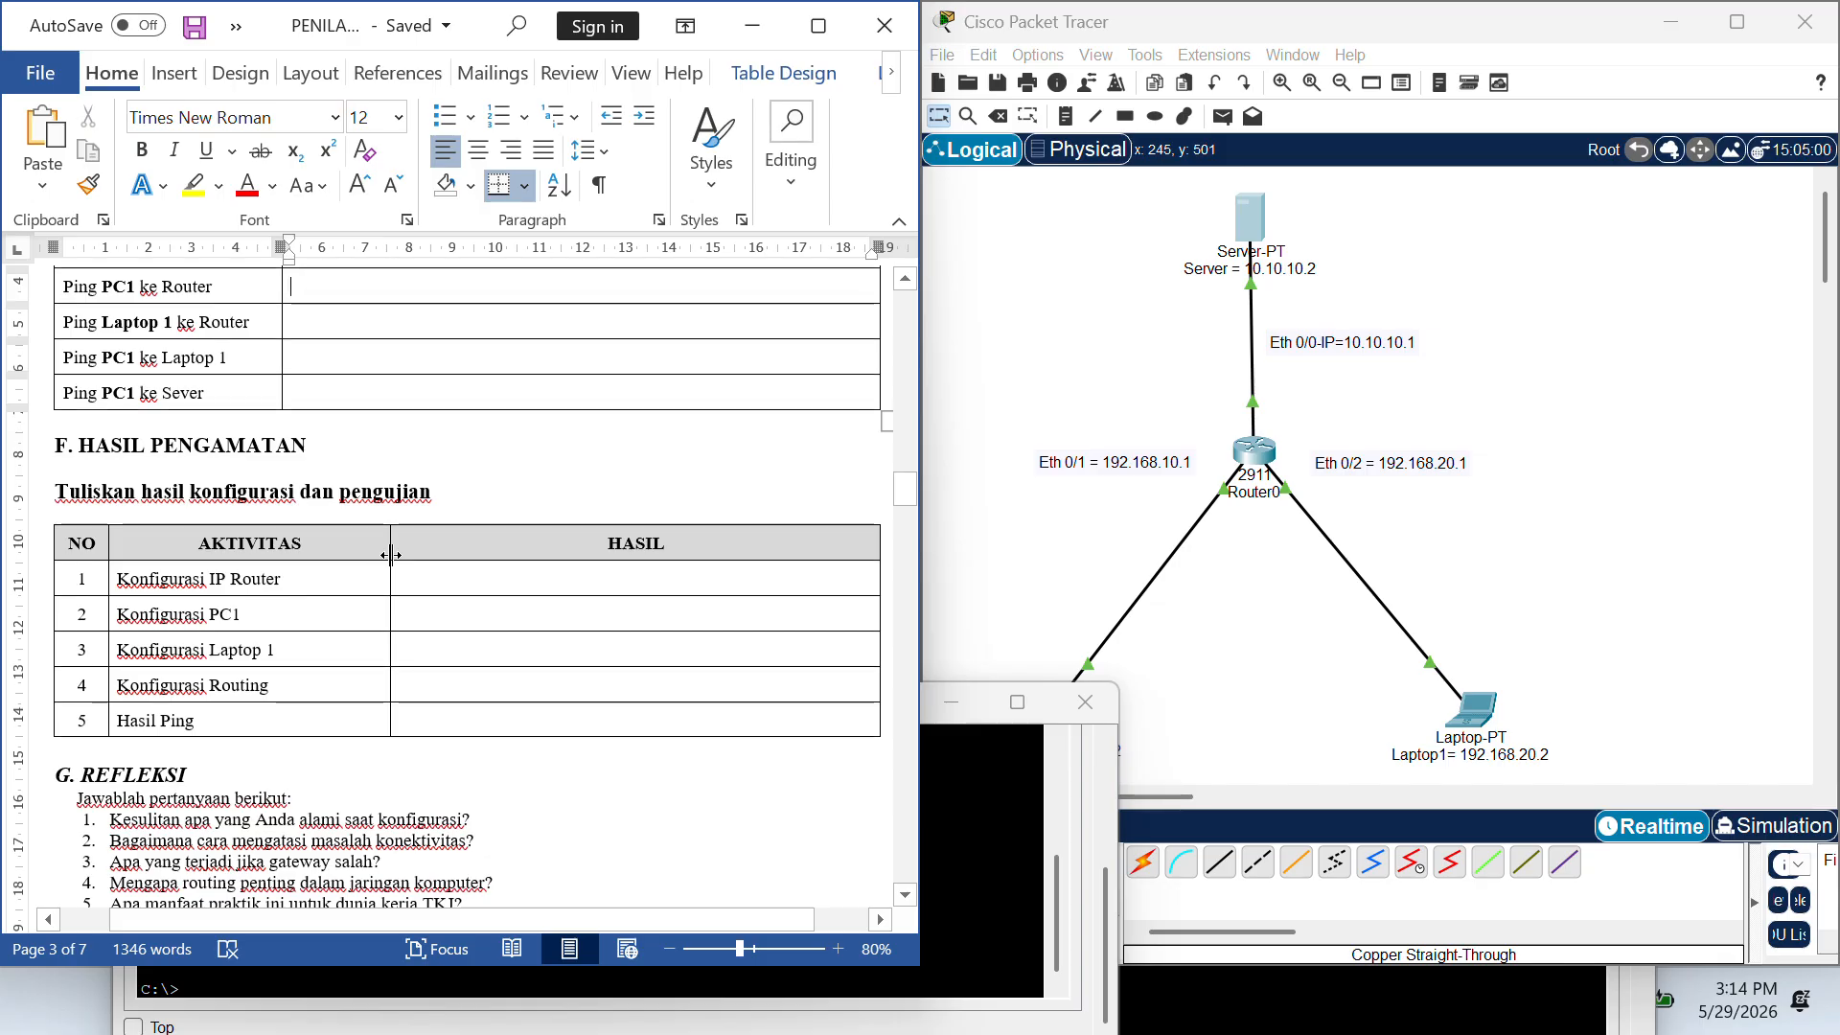
pyautogui.scroll(-2, 390, 555)
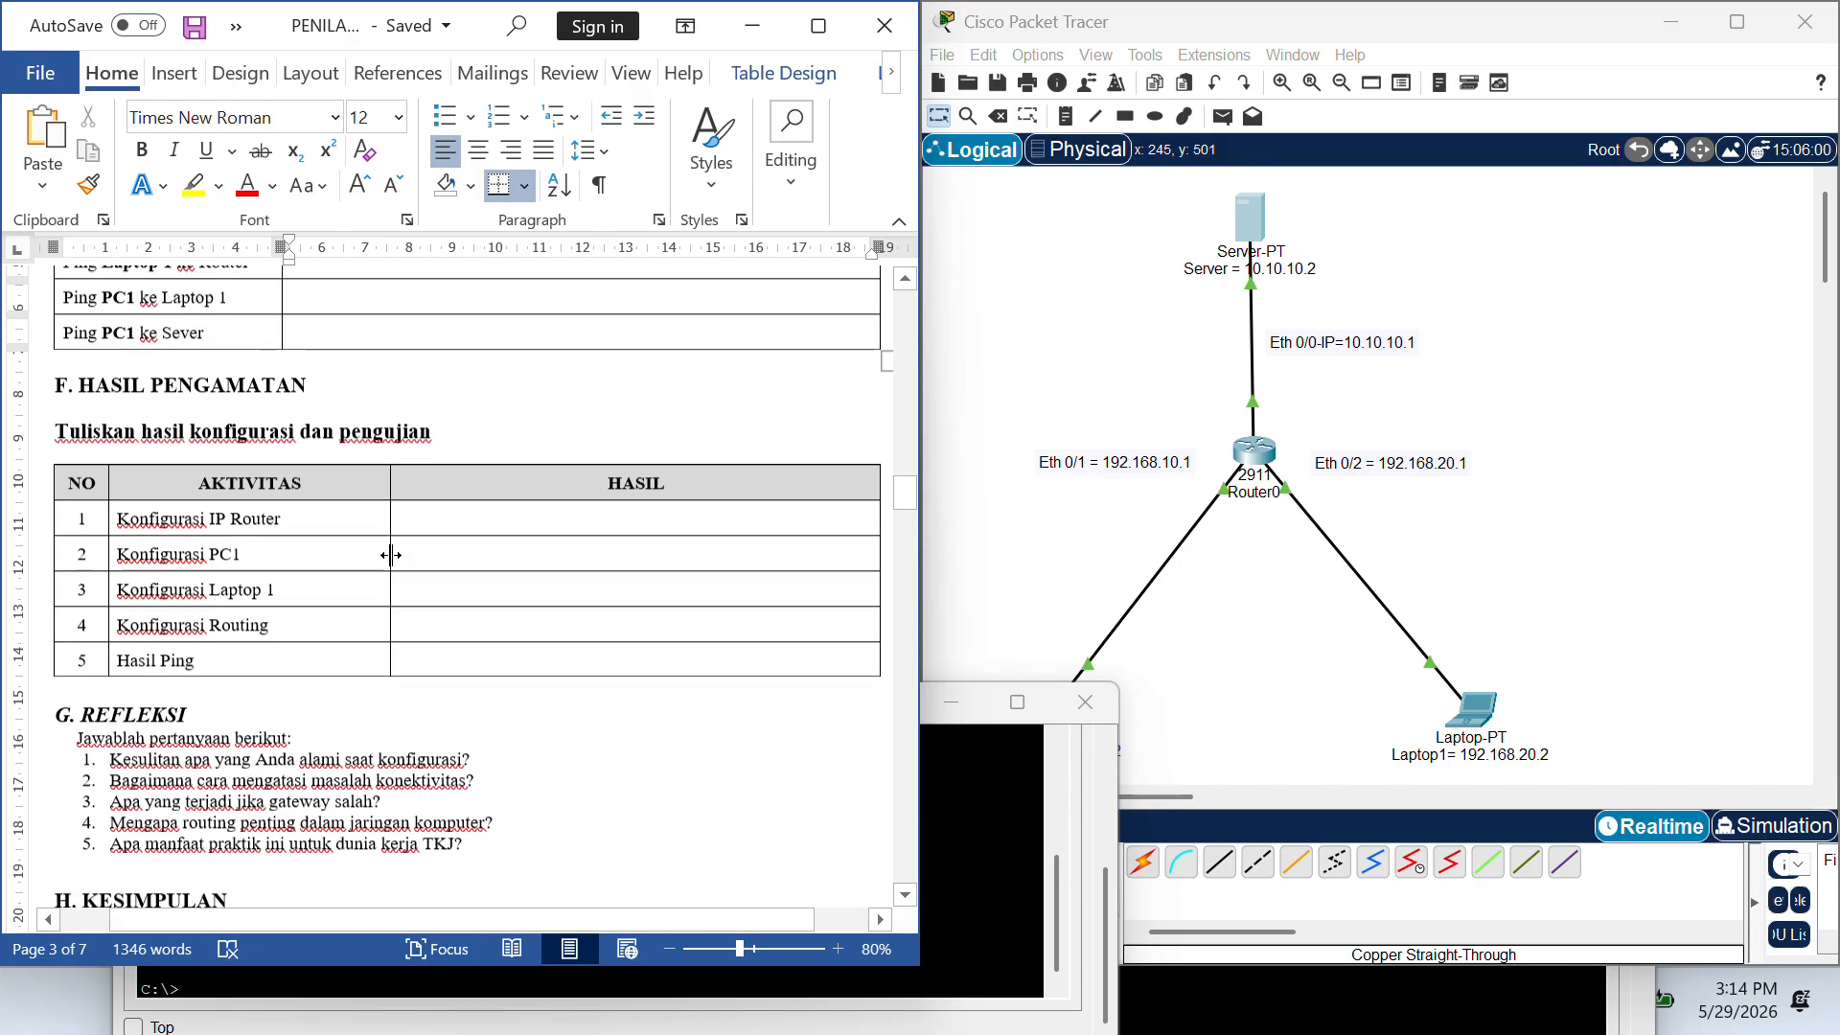
pyautogui.scroll(3, 393, 556)
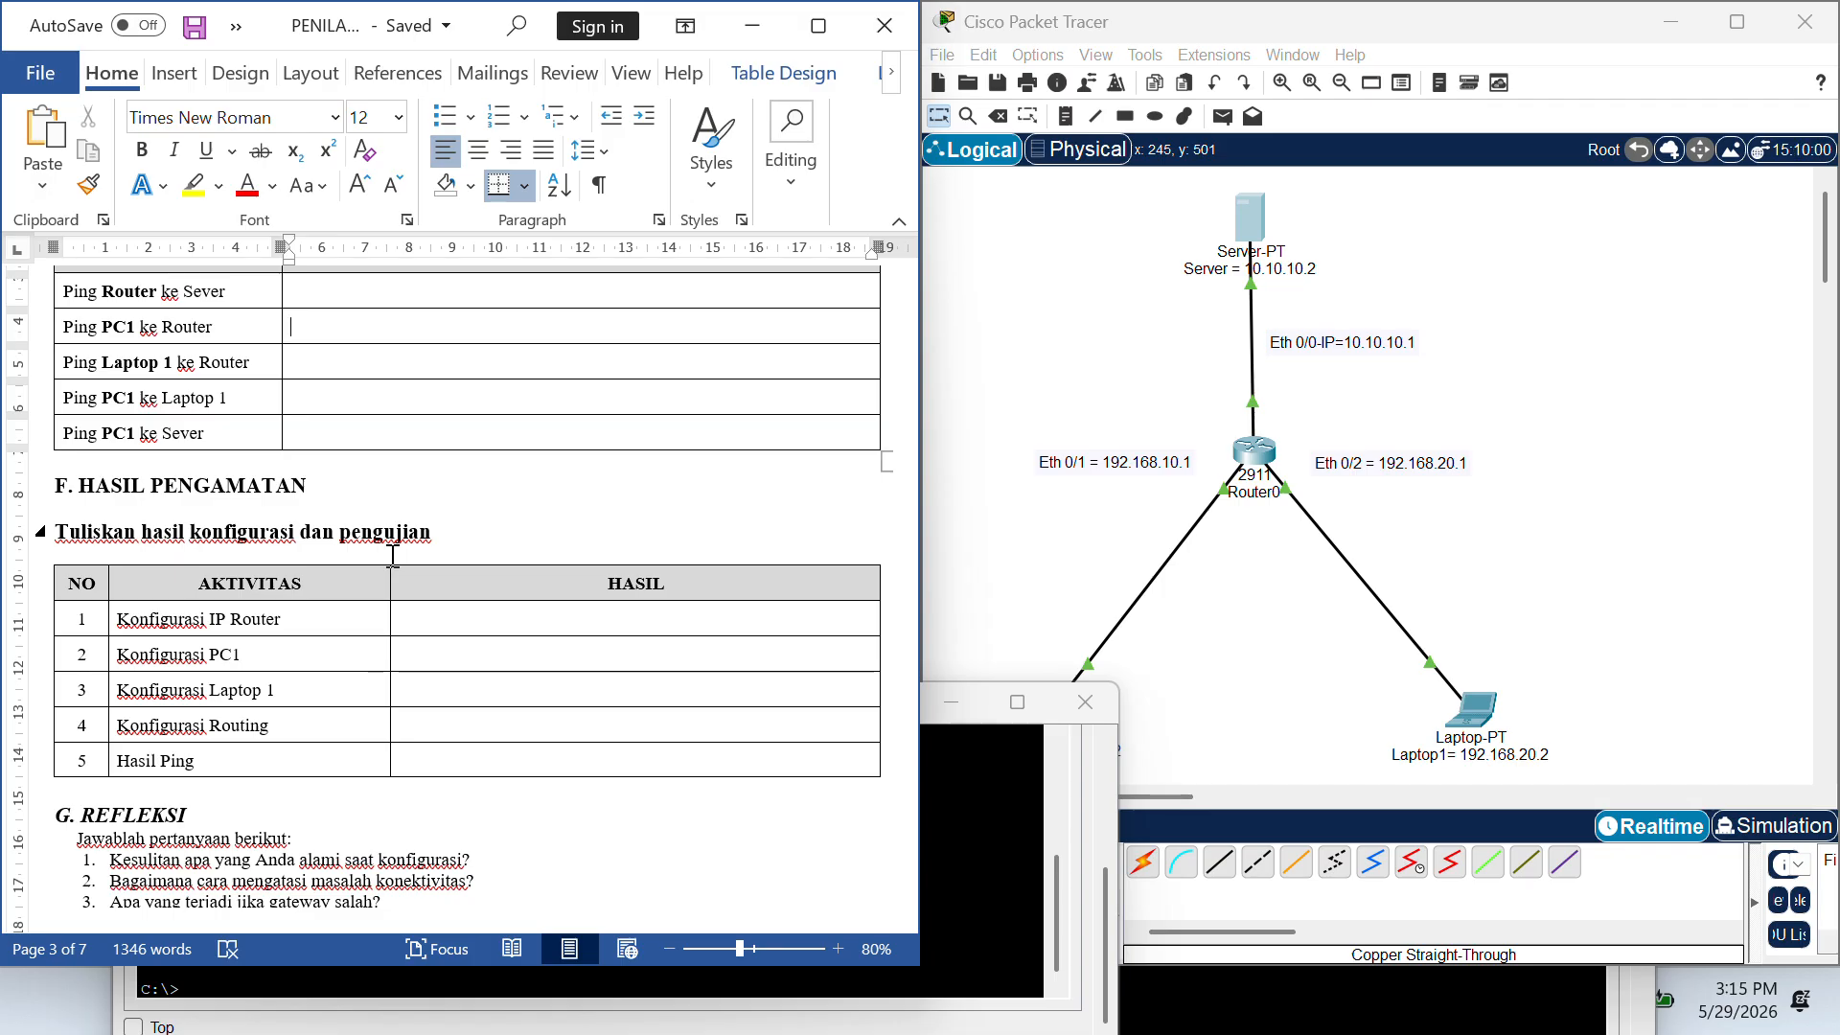
pyautogui.scroll(1, 393, 556)
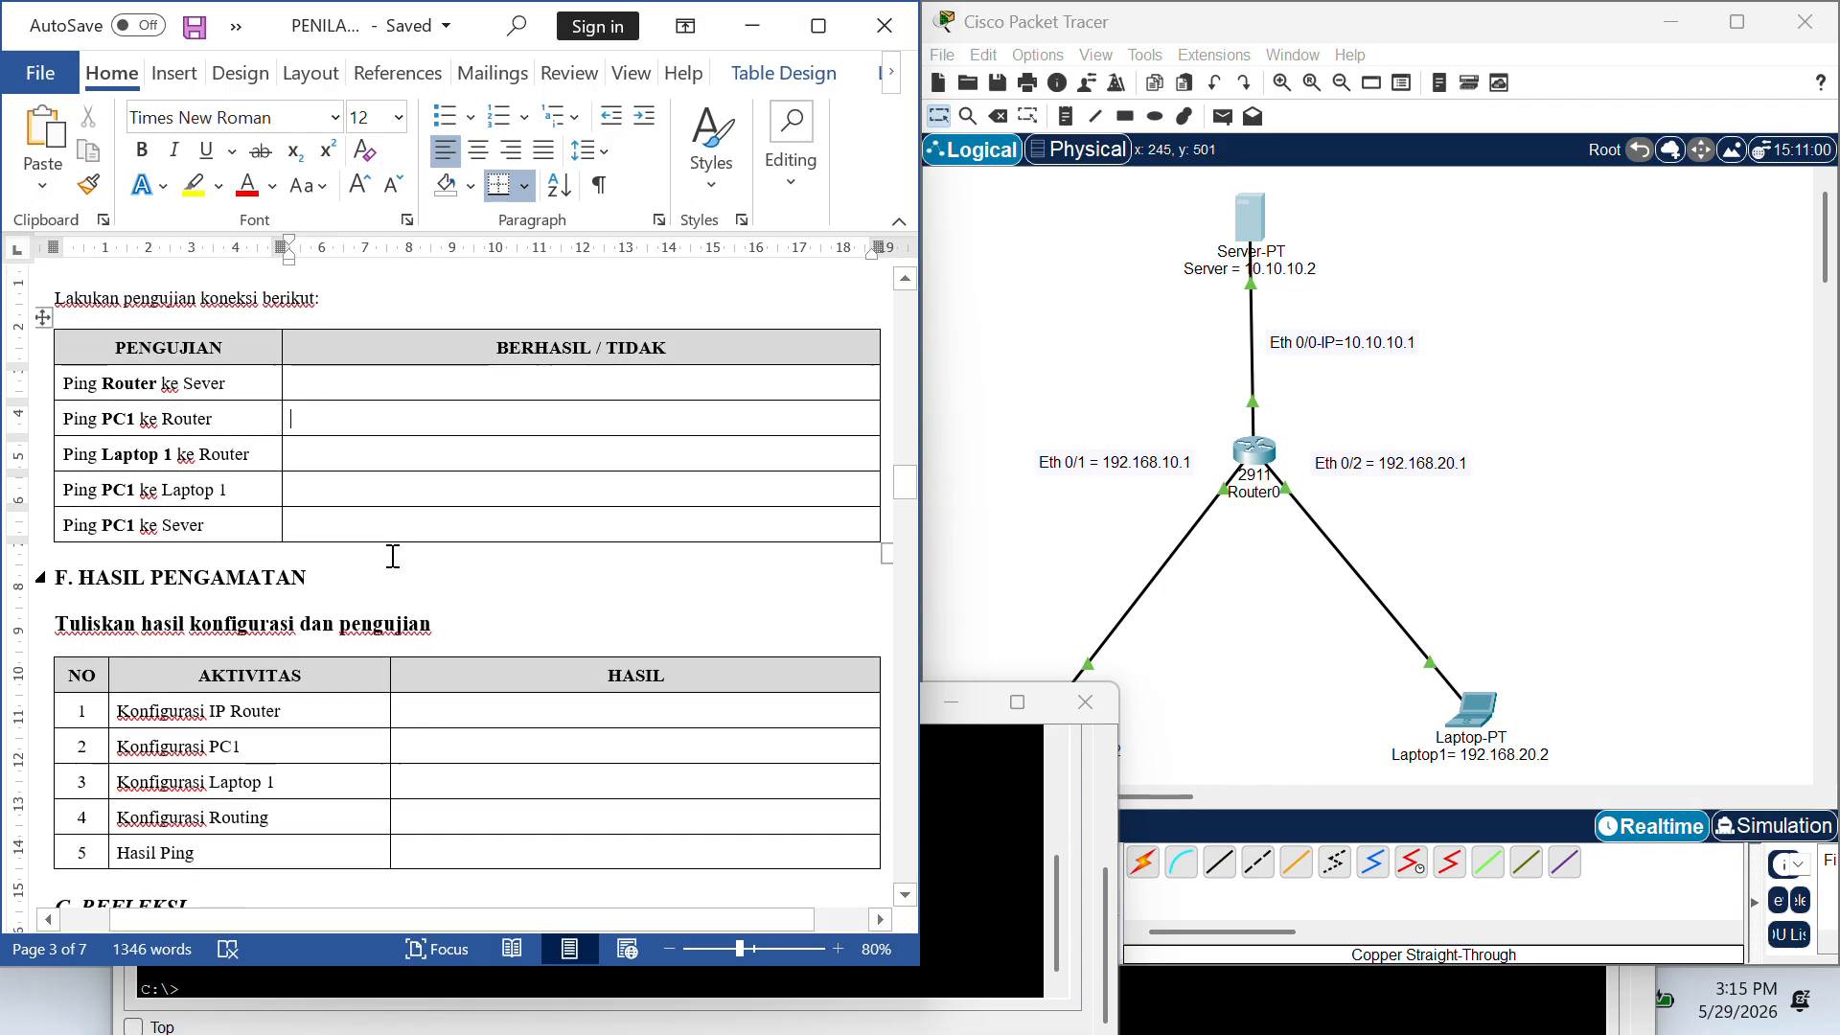
pyautogui.scroll(-1, 393, 556)
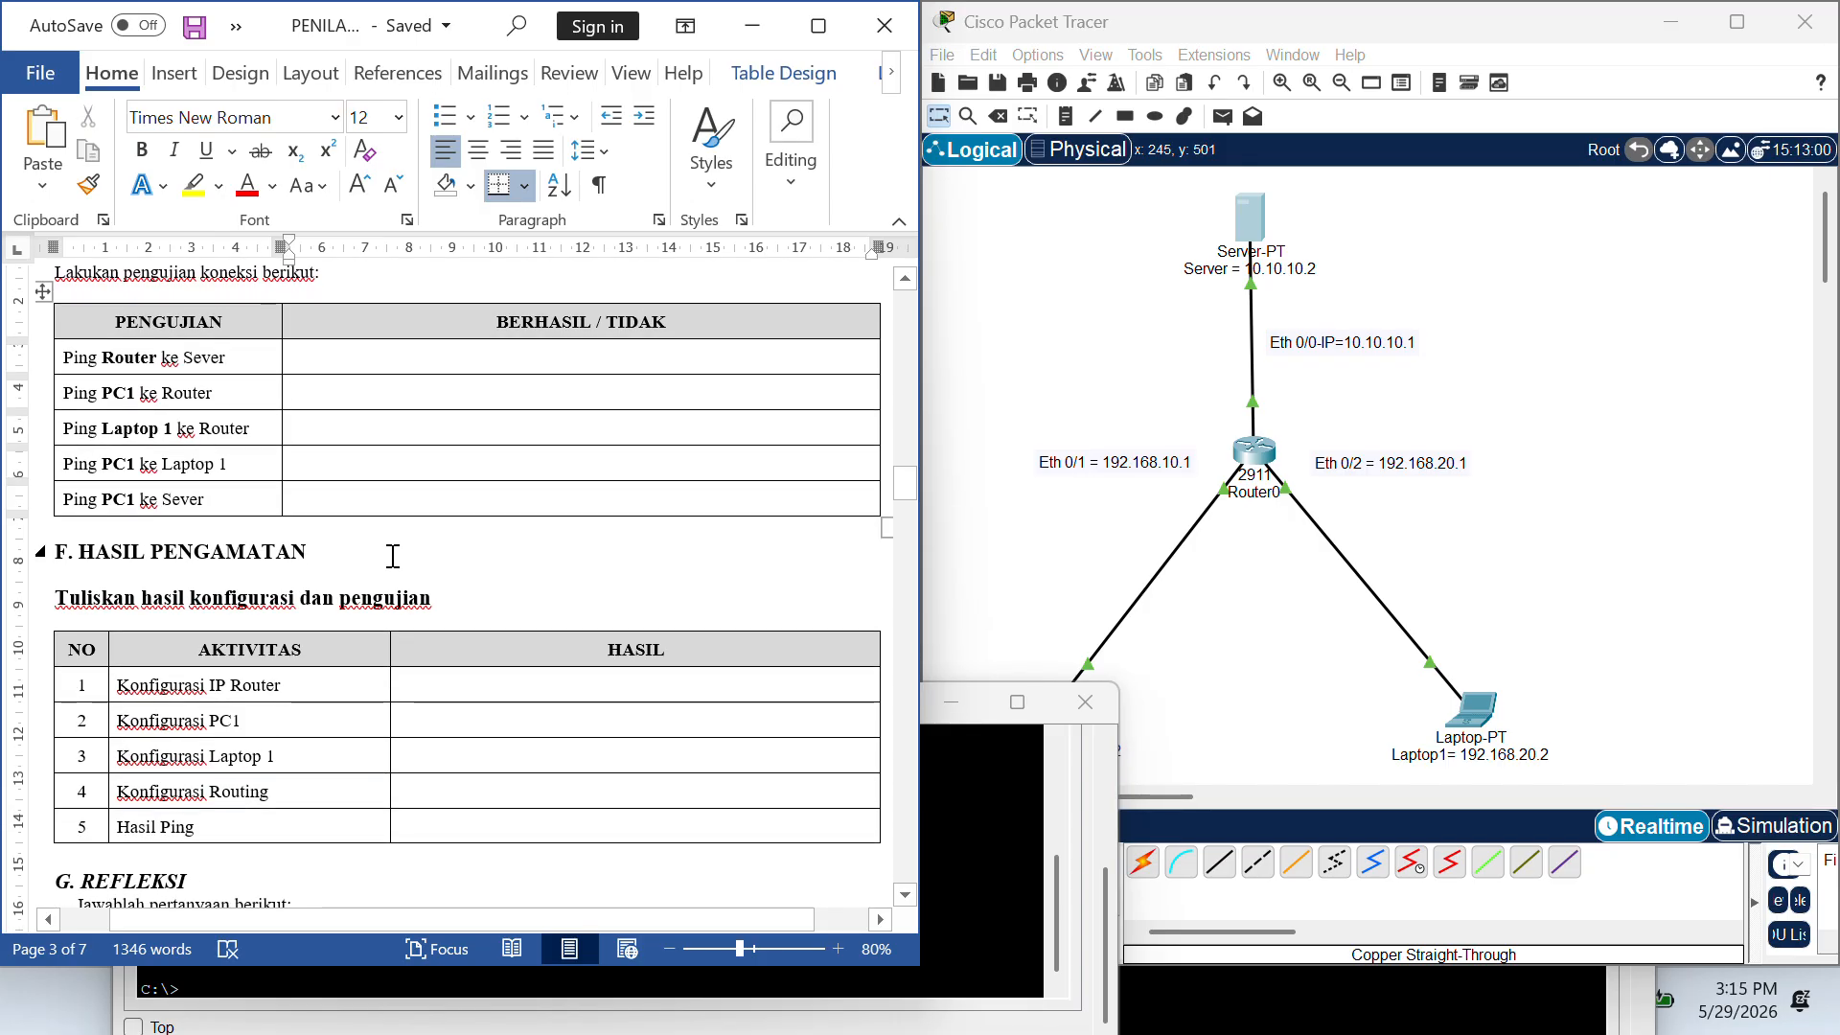
pyautogui.scroll(-1, 393, 556)
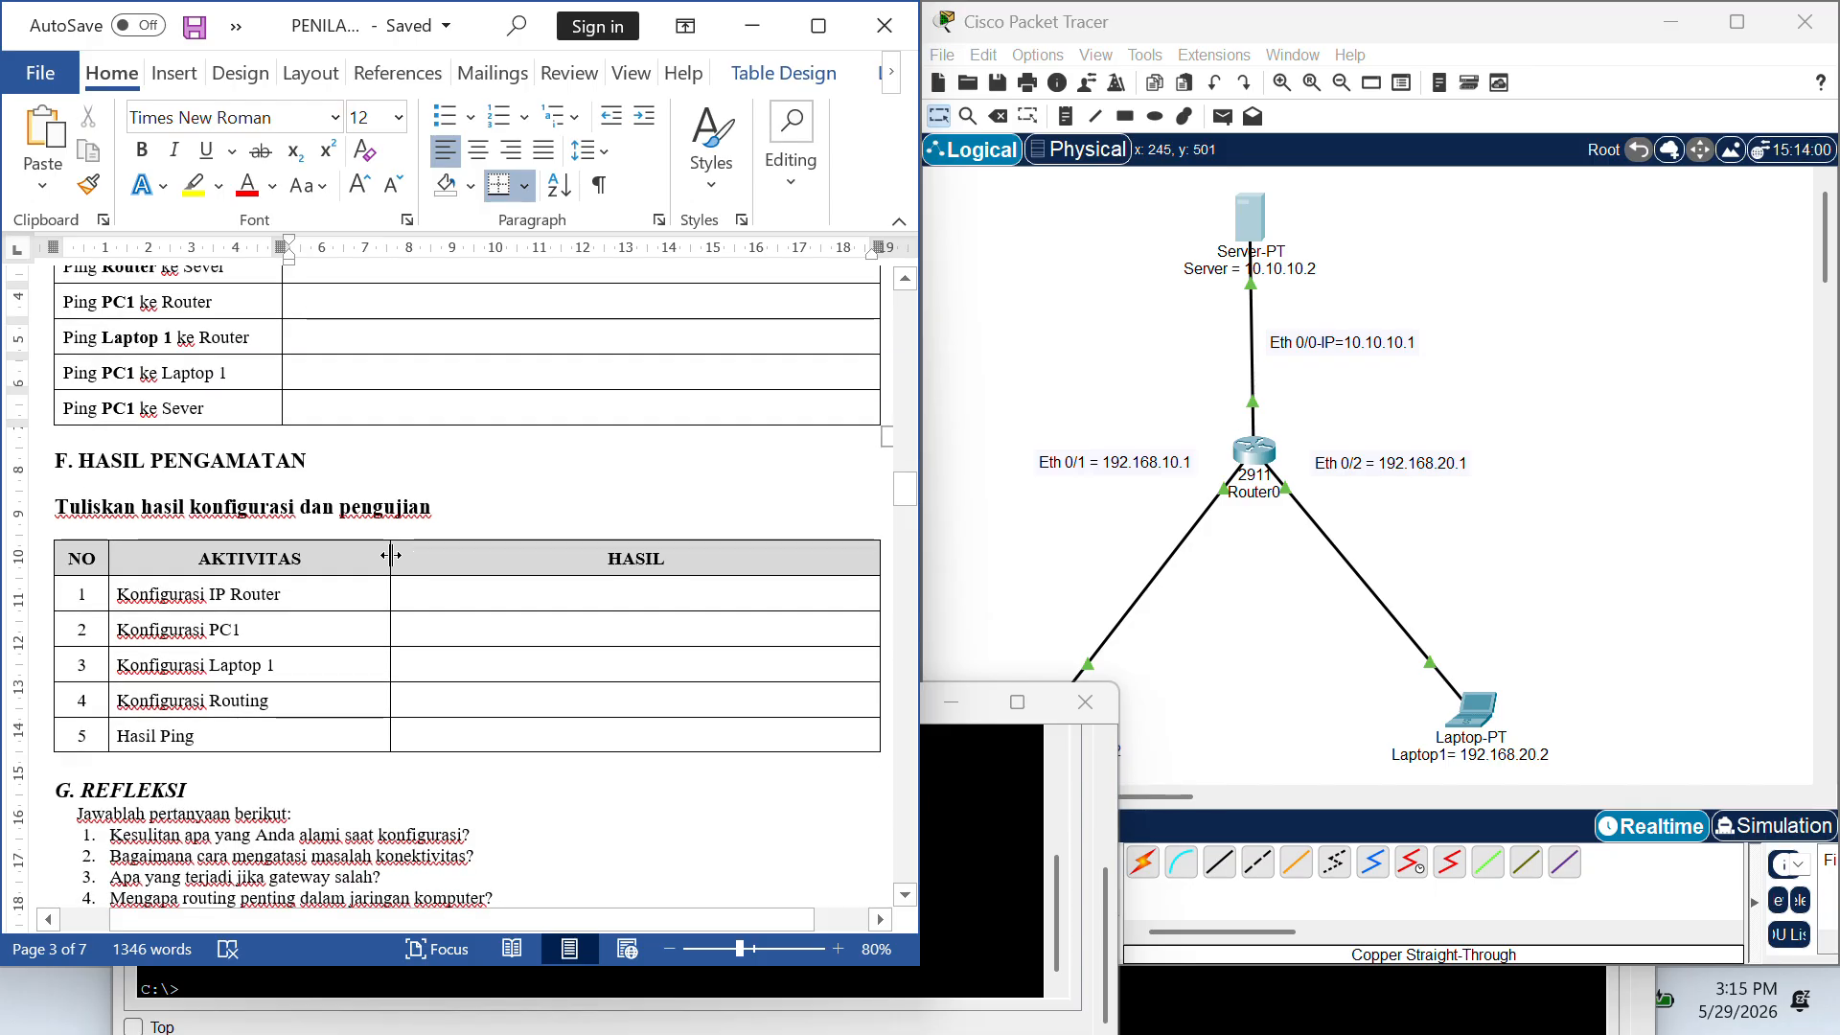
pyautogui.scroll(-1, 391, 555)
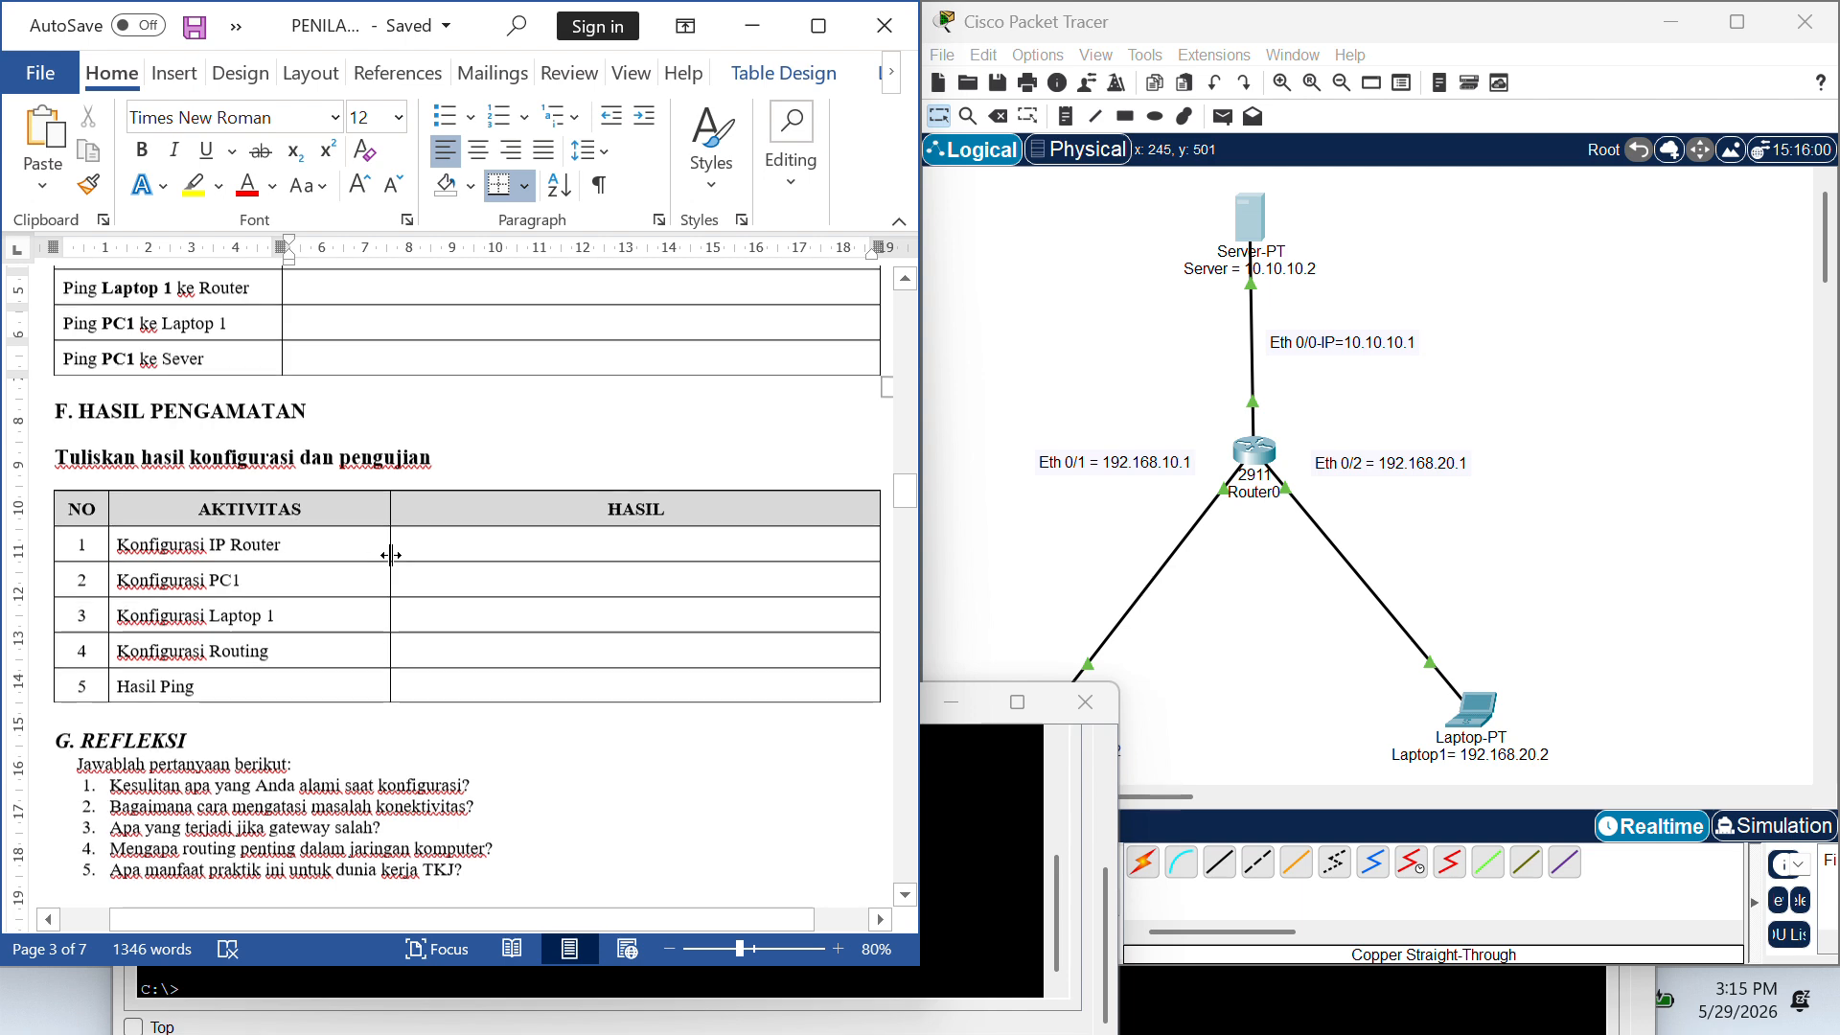
pyautogui.scroll(3, 391, 555)
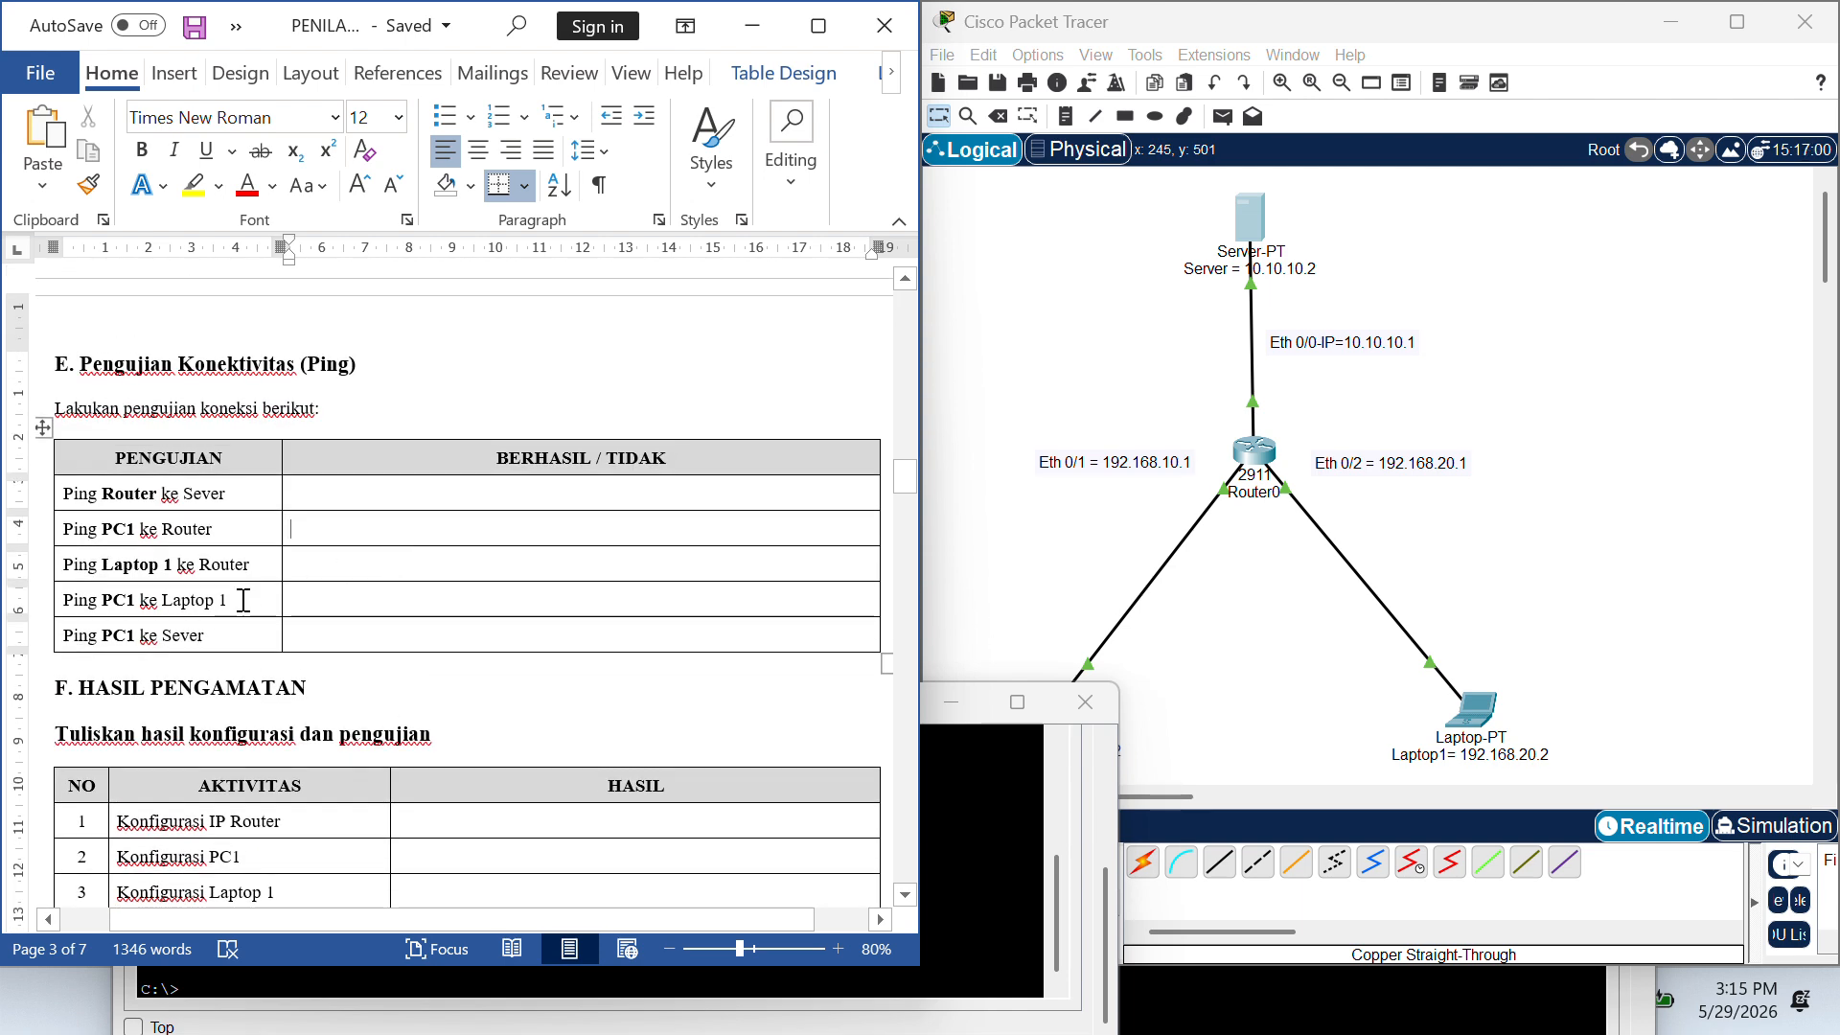
pyautogui.scroll(-2, 240, 592)
pyautogui.scroll(-1, 241, 593)
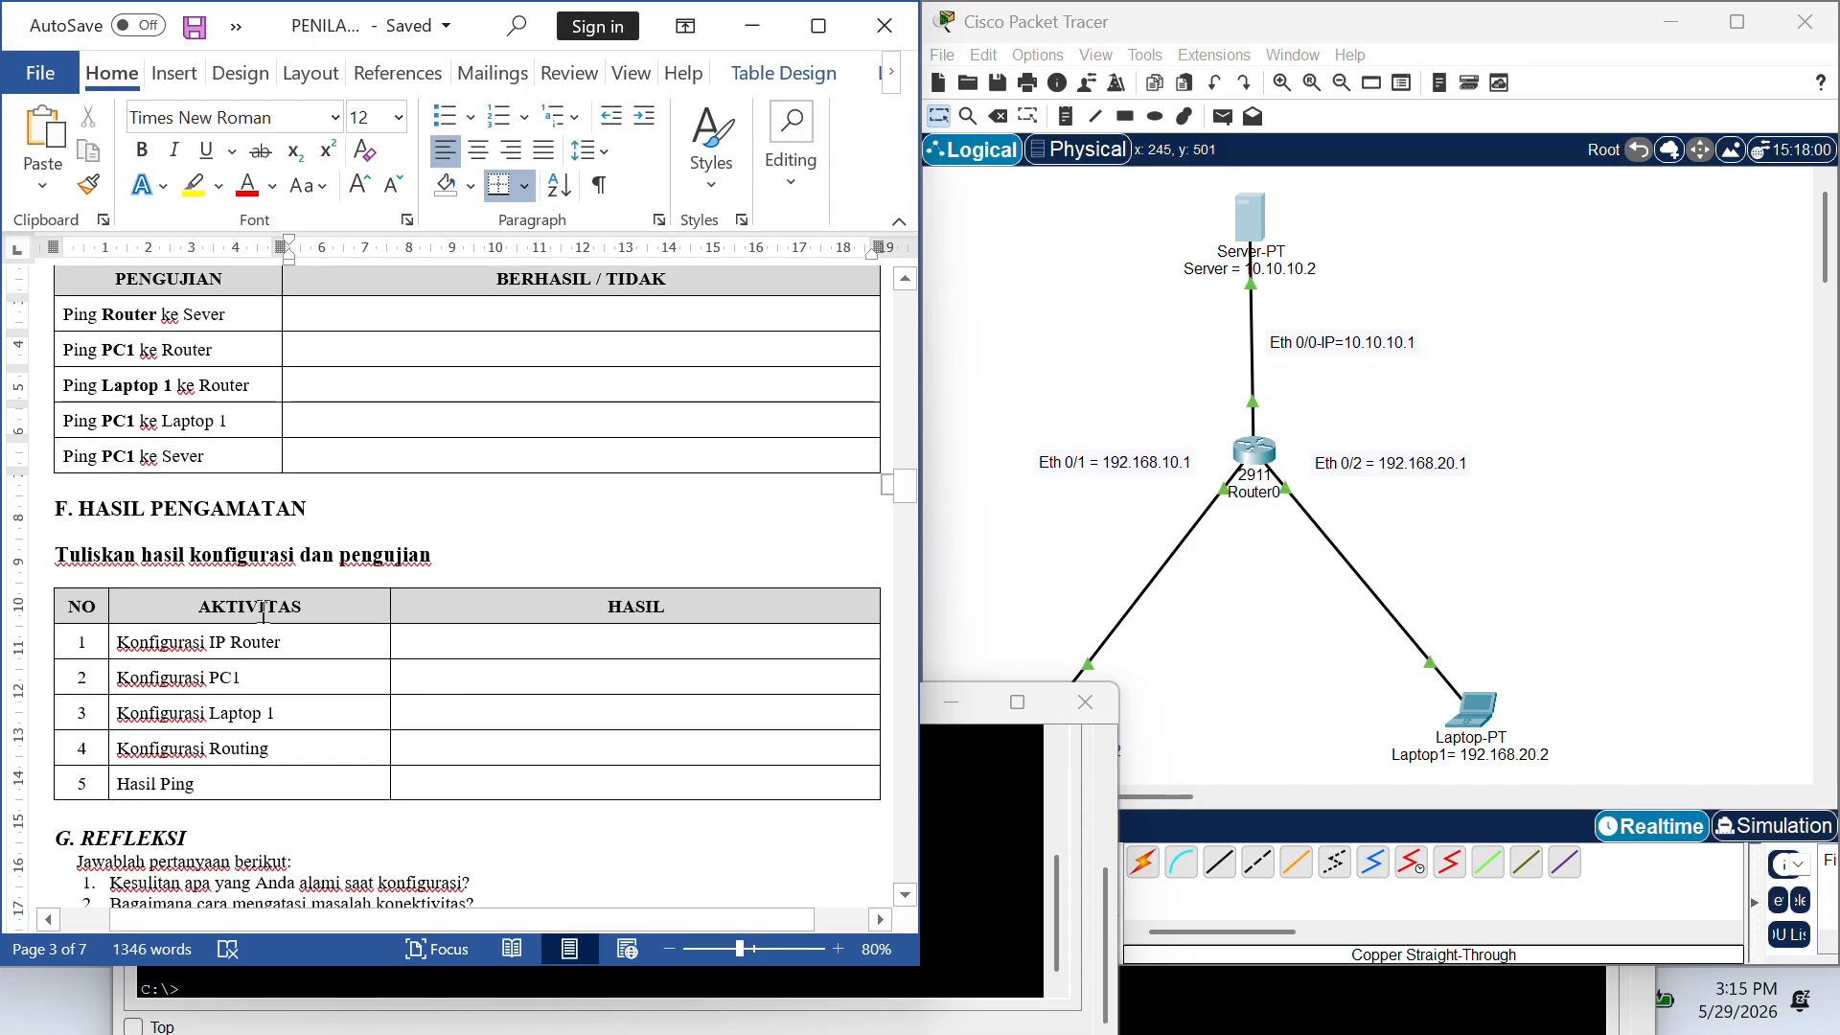
# - Go through the section F result cells, the section G reflection questions and the section H conclusion in the worksheet
pyautogui.click(553, 646)
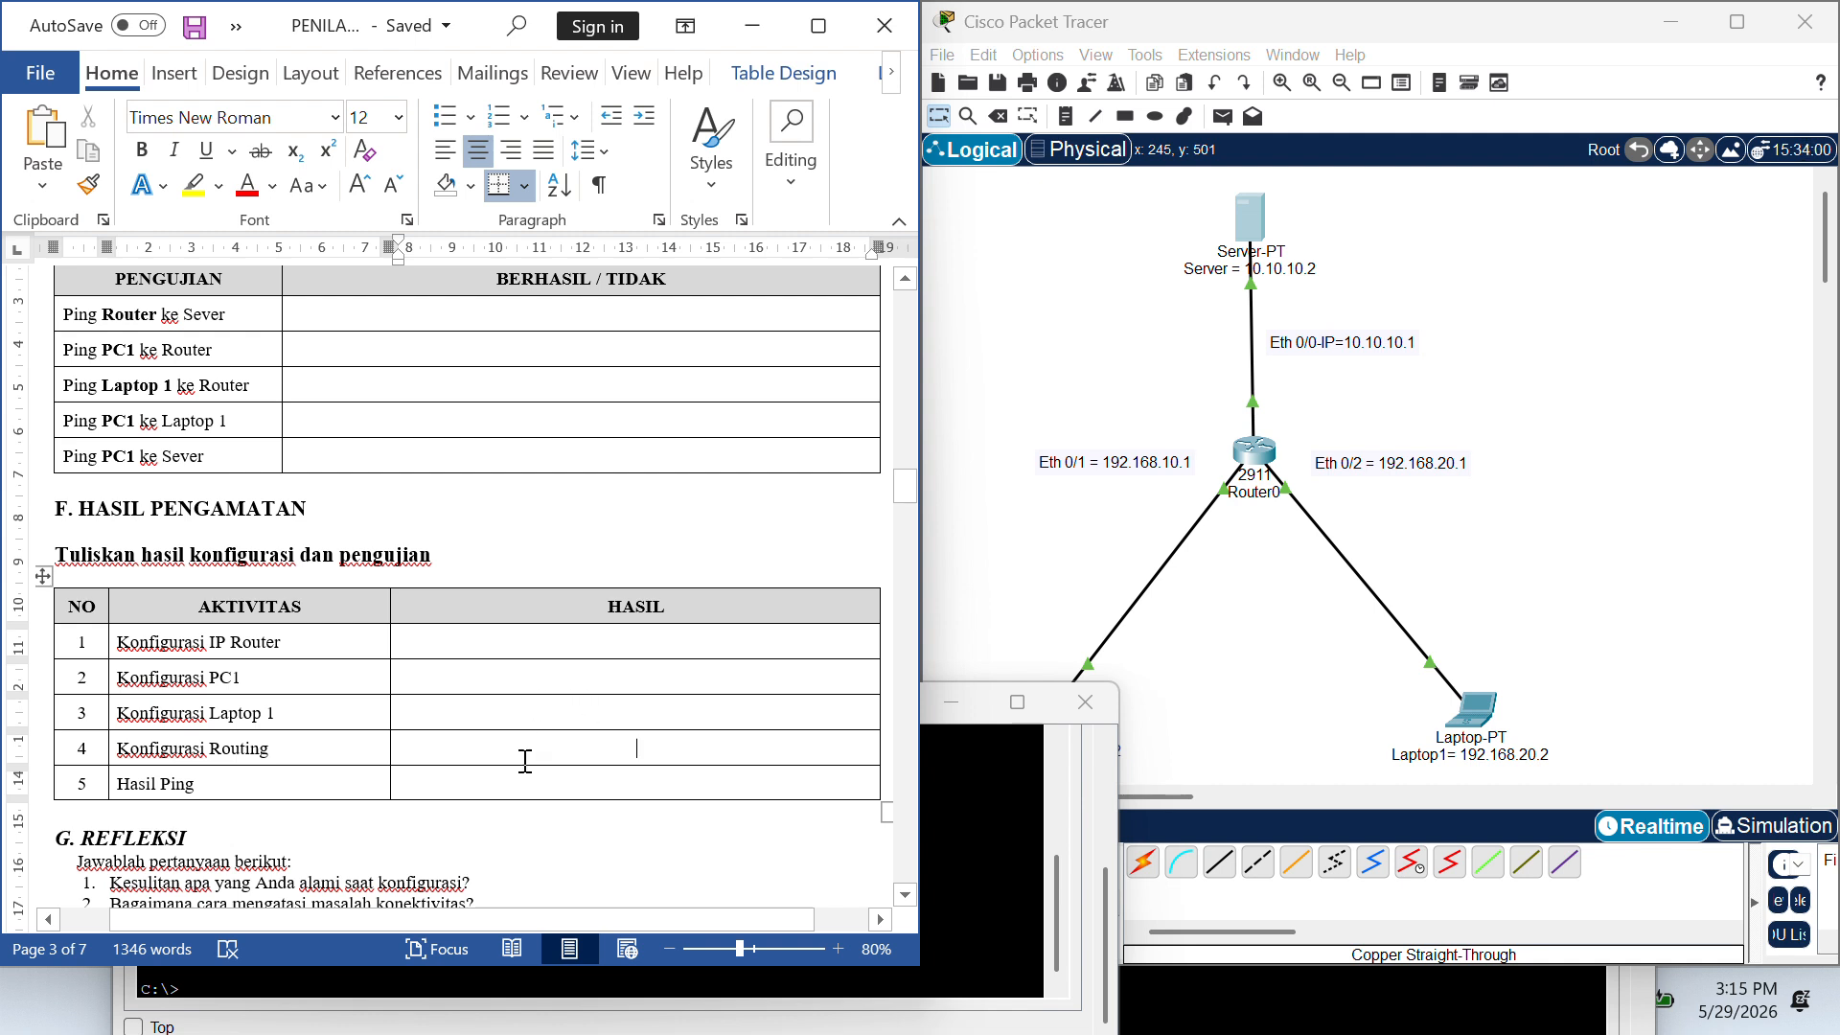
pyautogui.scroll(-4, 509, 786)
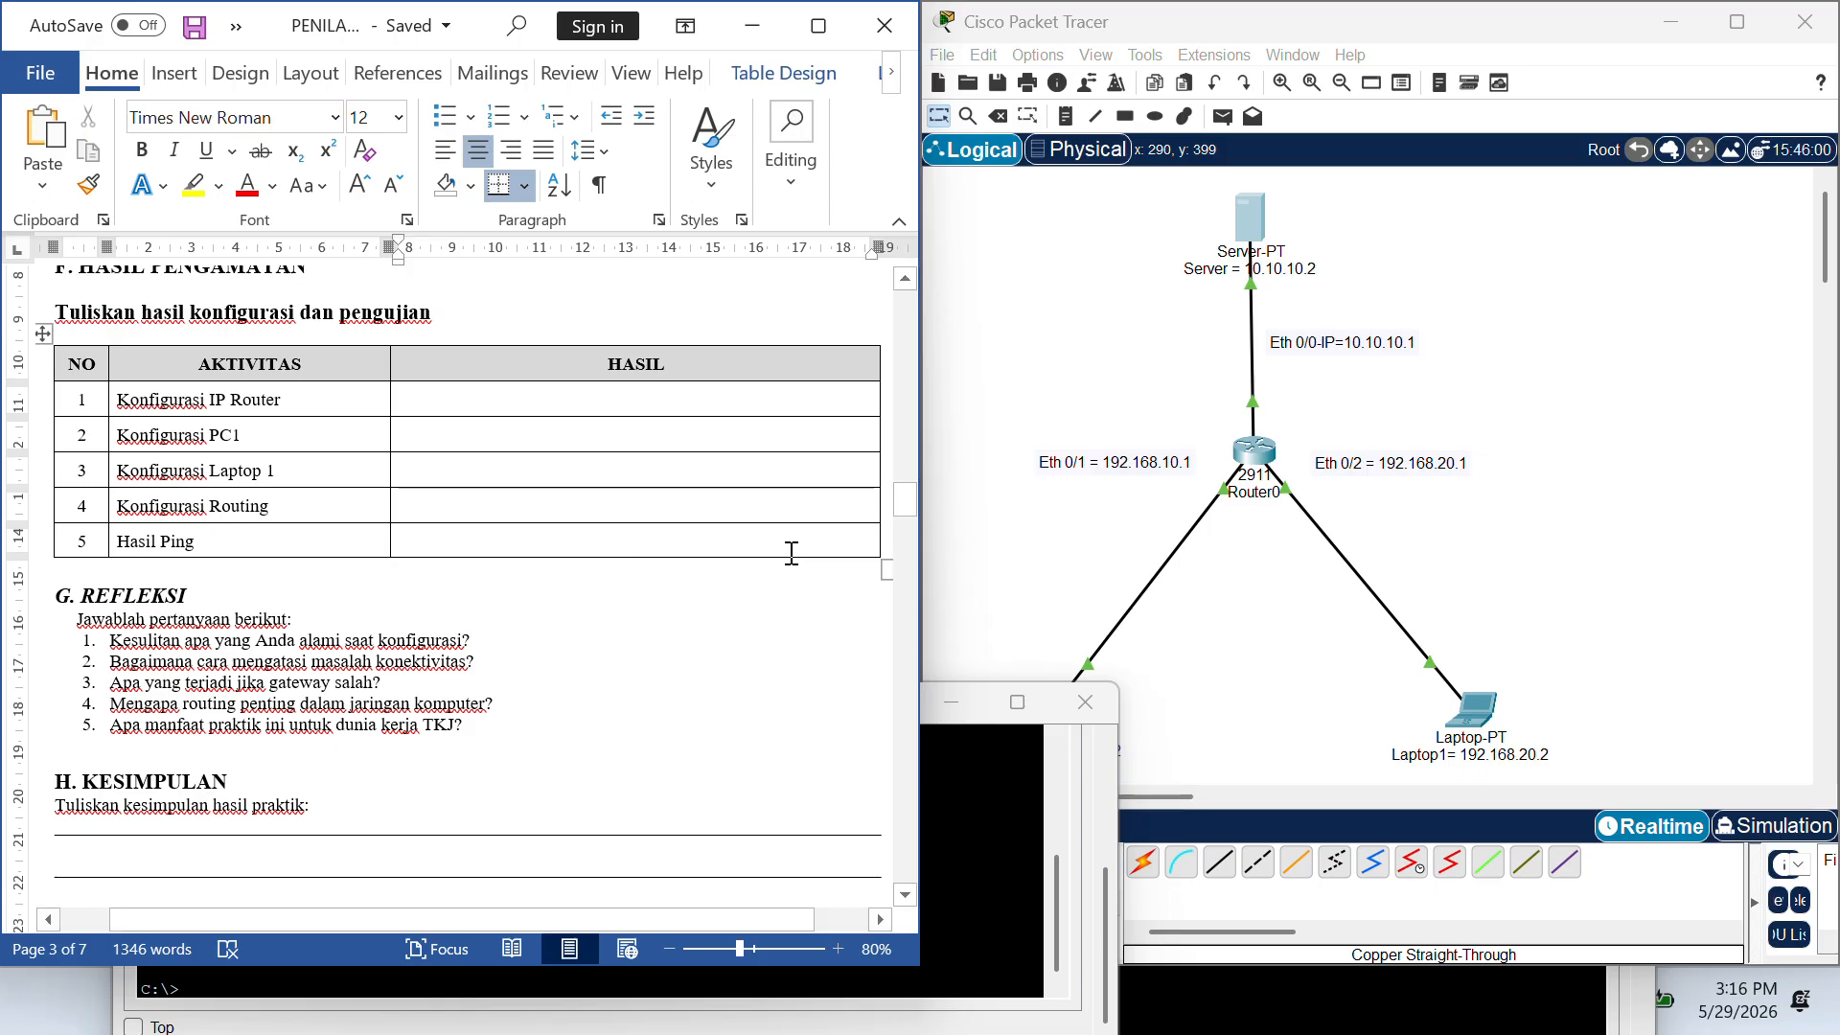
pyautogui.scroll(-2, 670, 551)
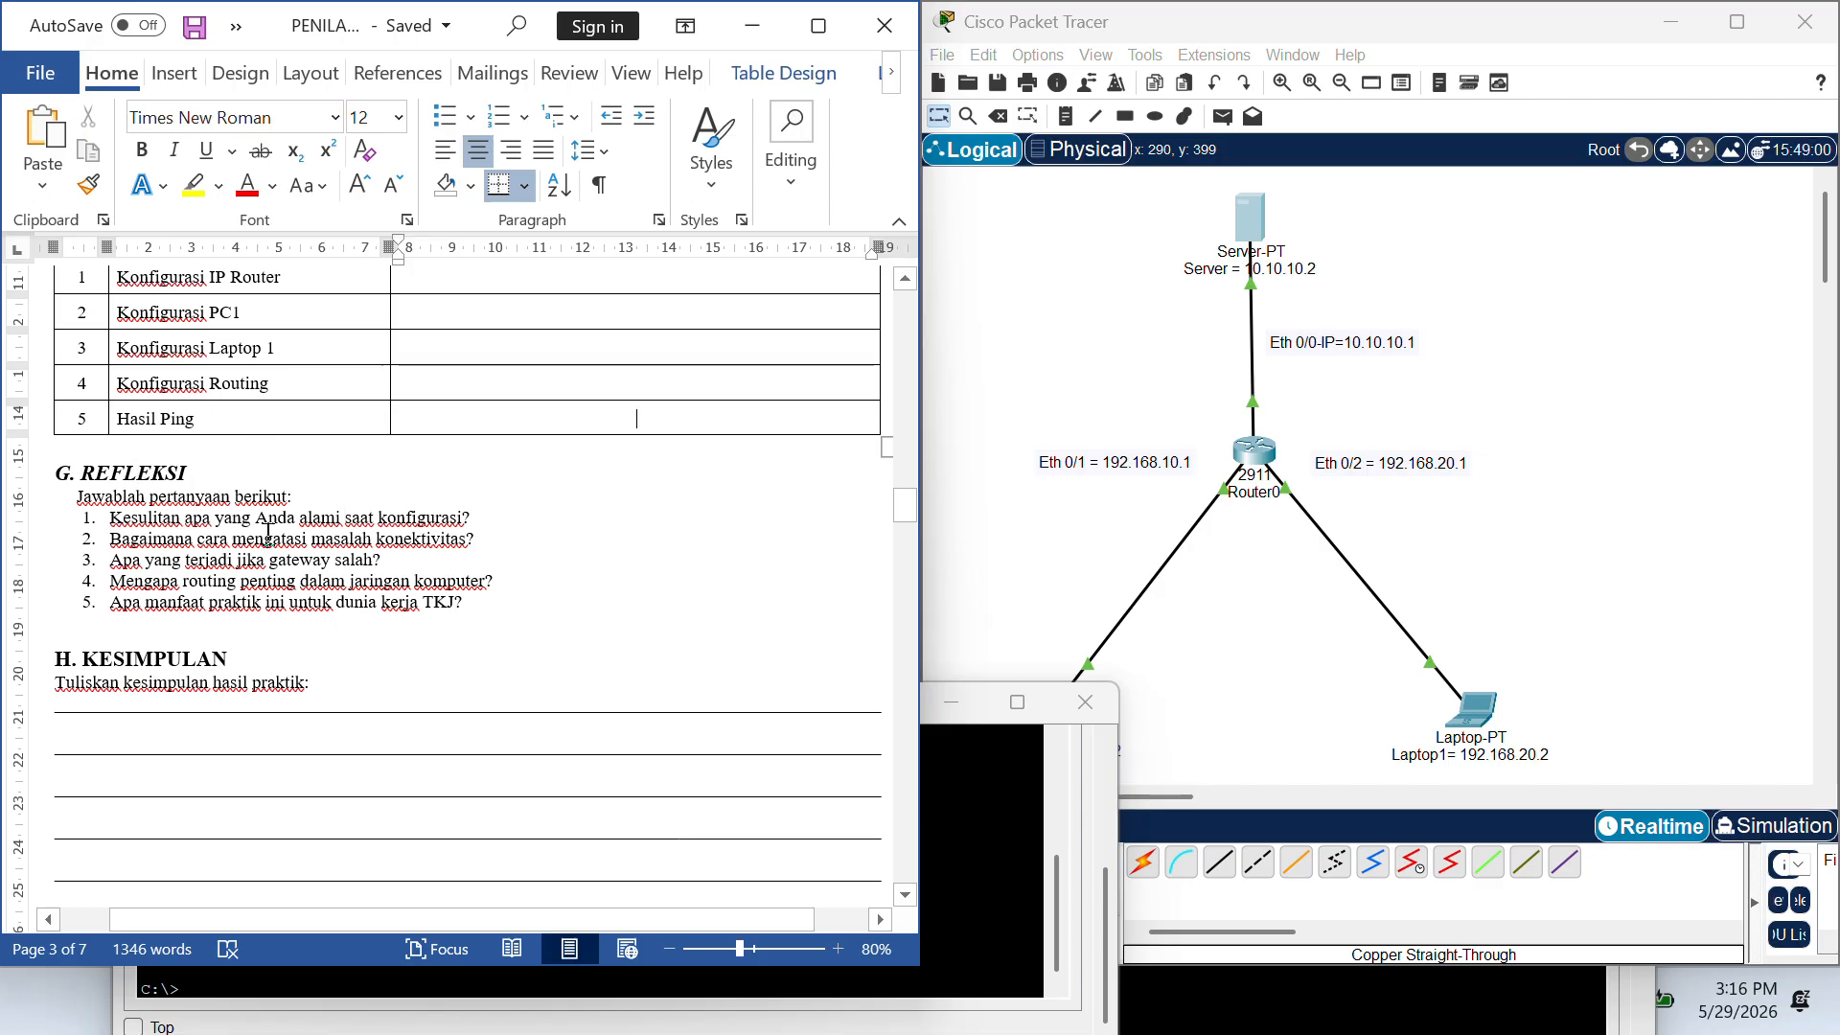
# - Read the worksheet's last reflection questions and the section H conclusion lines through to the end of the page
pyautogui.scroll(-2, 259, 535)
pyautogui.scroll(-4, 259, 535)
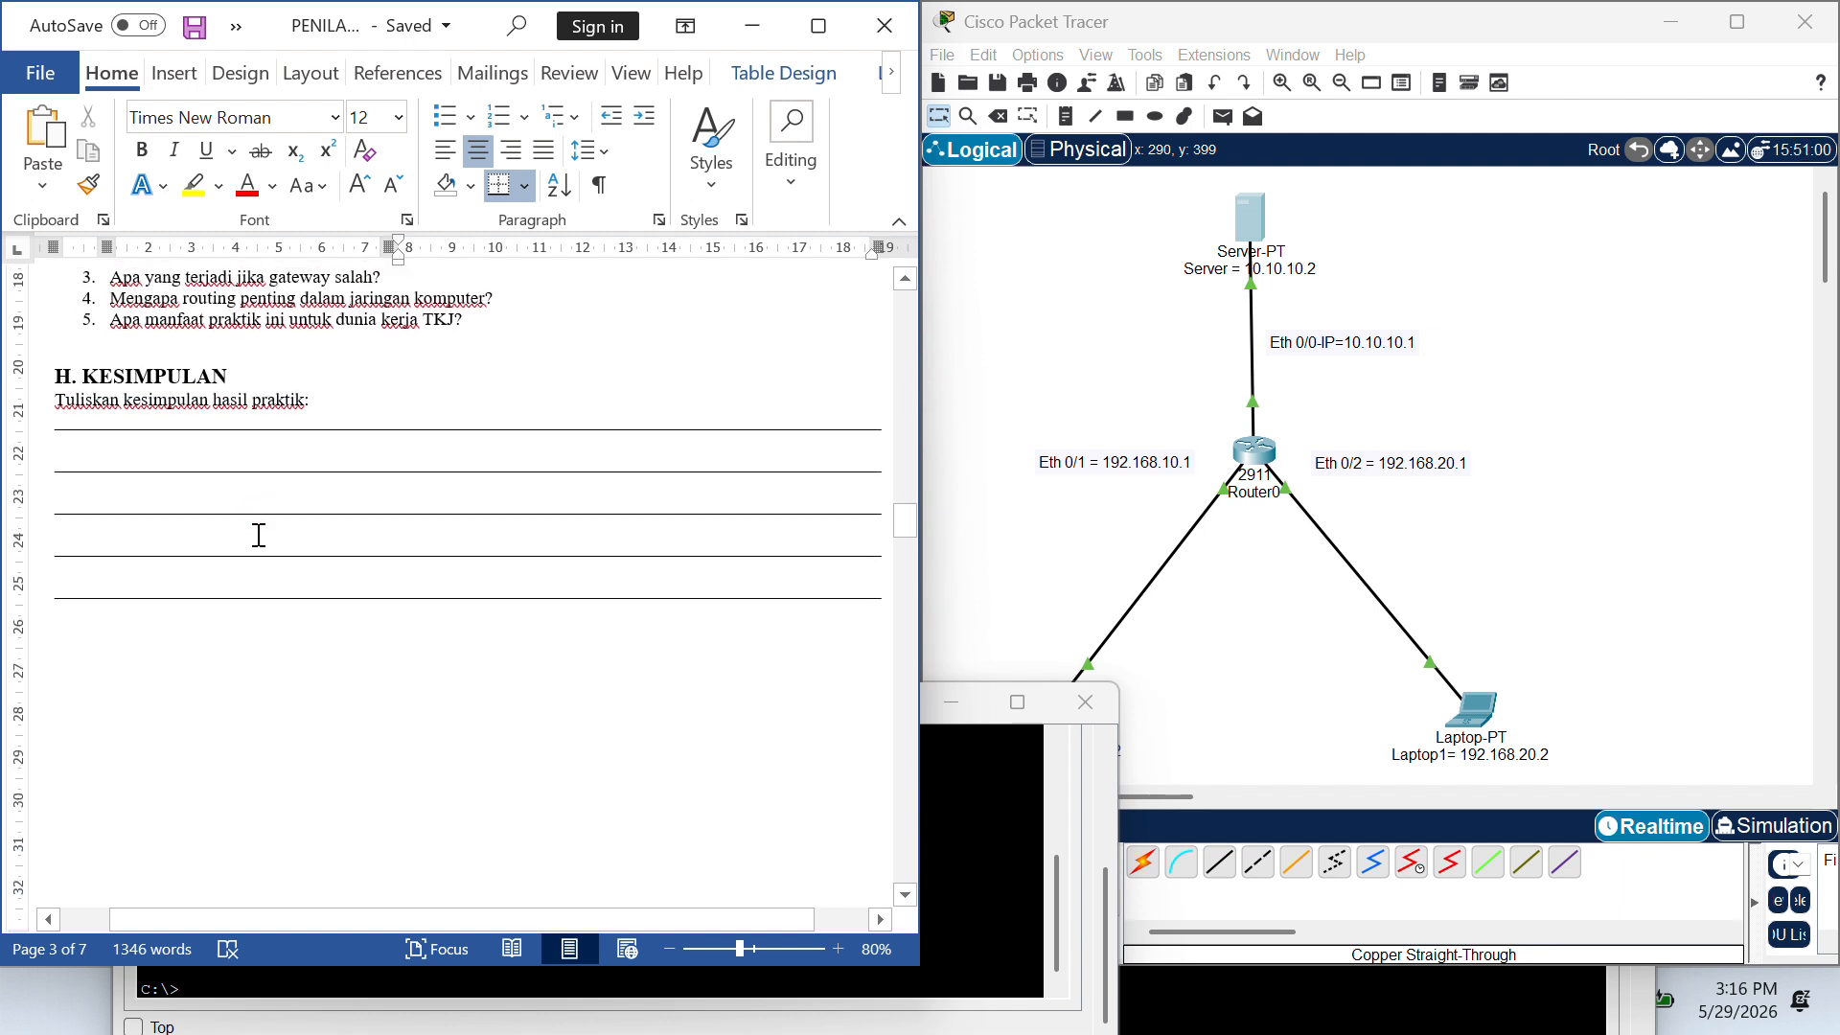
pyautogui.scroll(-1, 259, 535)
pyautogui.scroll(9, 258, 535)
pyautogui.scroll(-9, 259, 535)
pyautogui.scroll(-4, 258, 535)
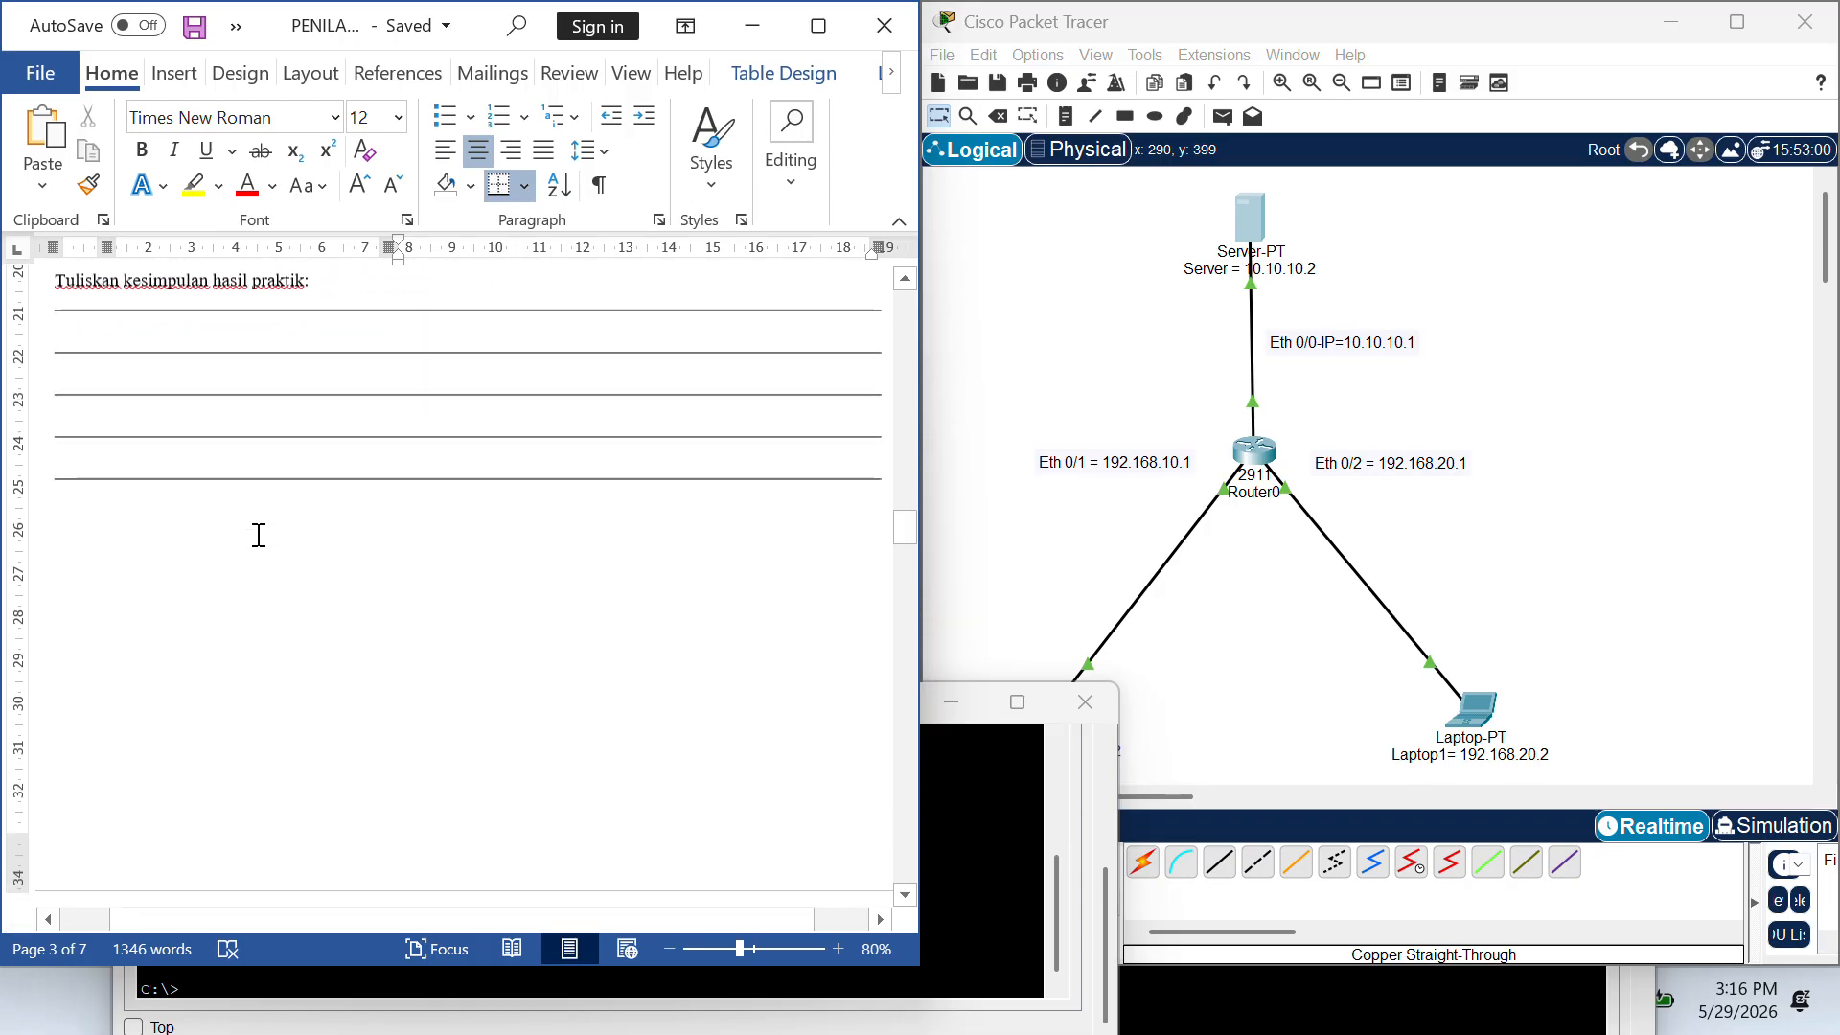
pyautogui.scroll(4, 259, 535)
pyautogui.scroll(-8, 258, 535)
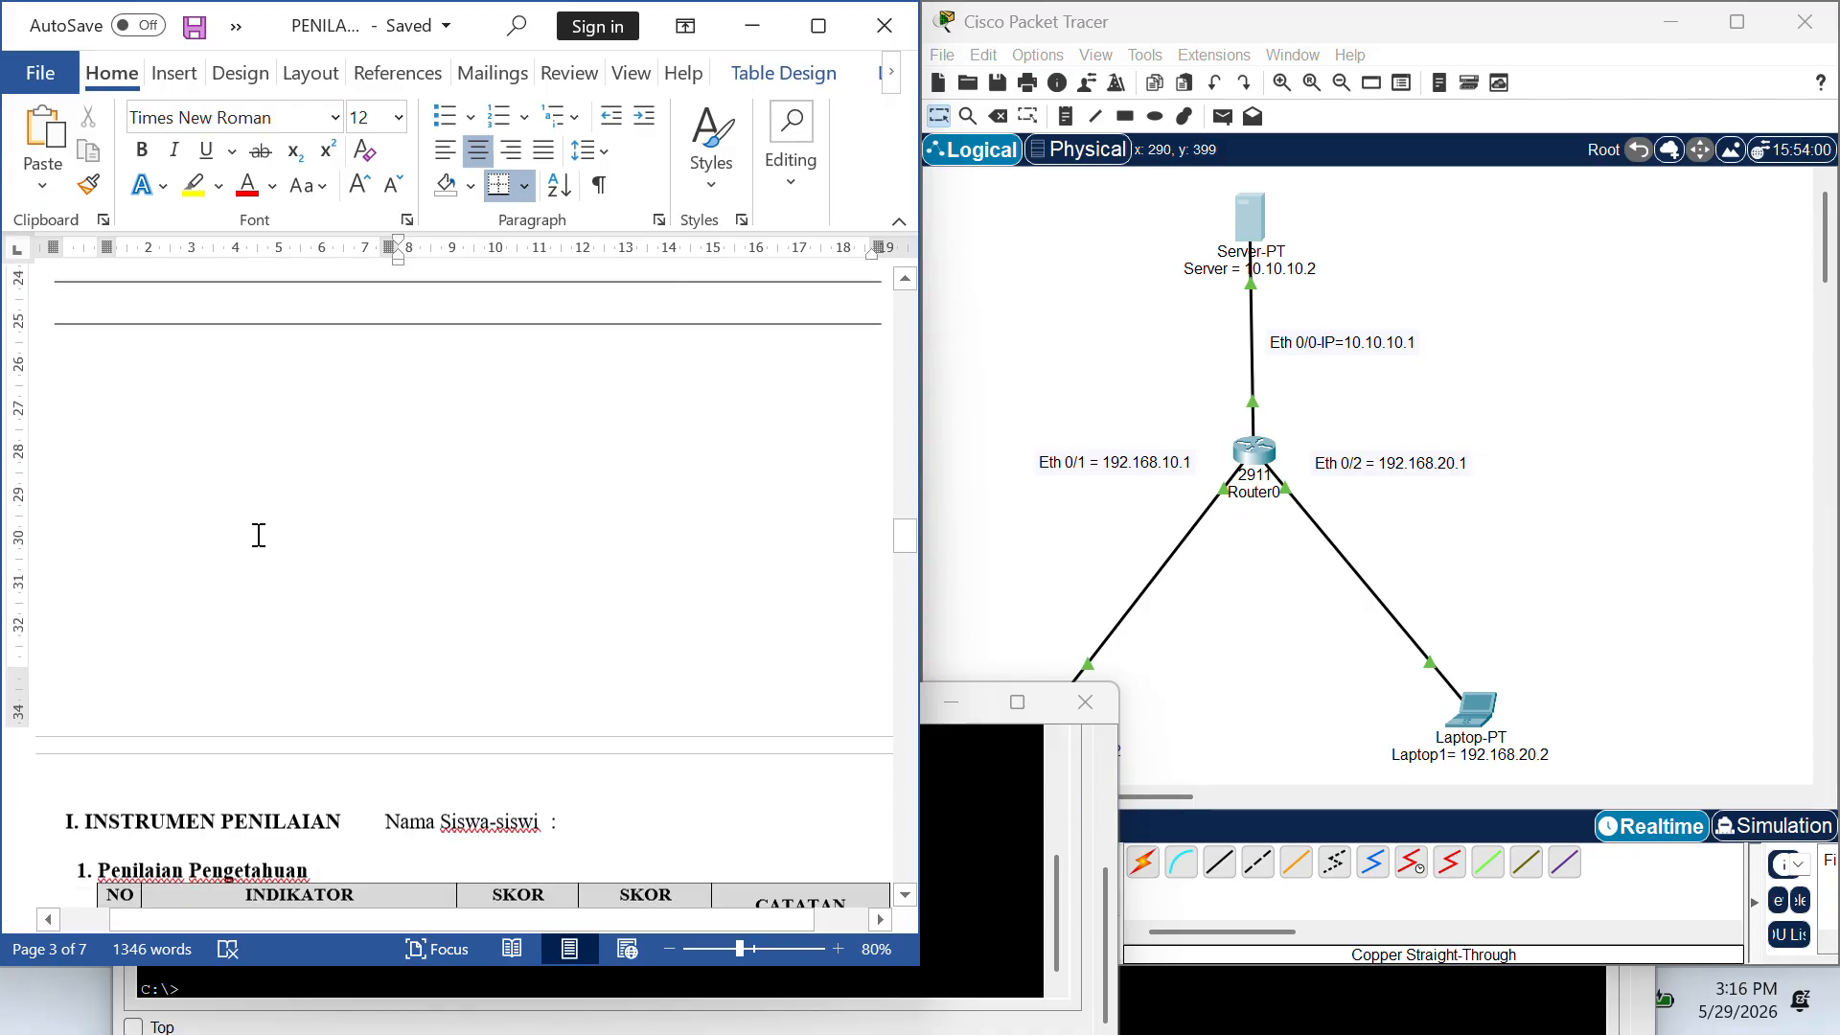
# - Review the section I assessment tables, section J rubrics and section K final score formula, and return to the section E ping table
pyautogui.scroll(-1, 259, 534)
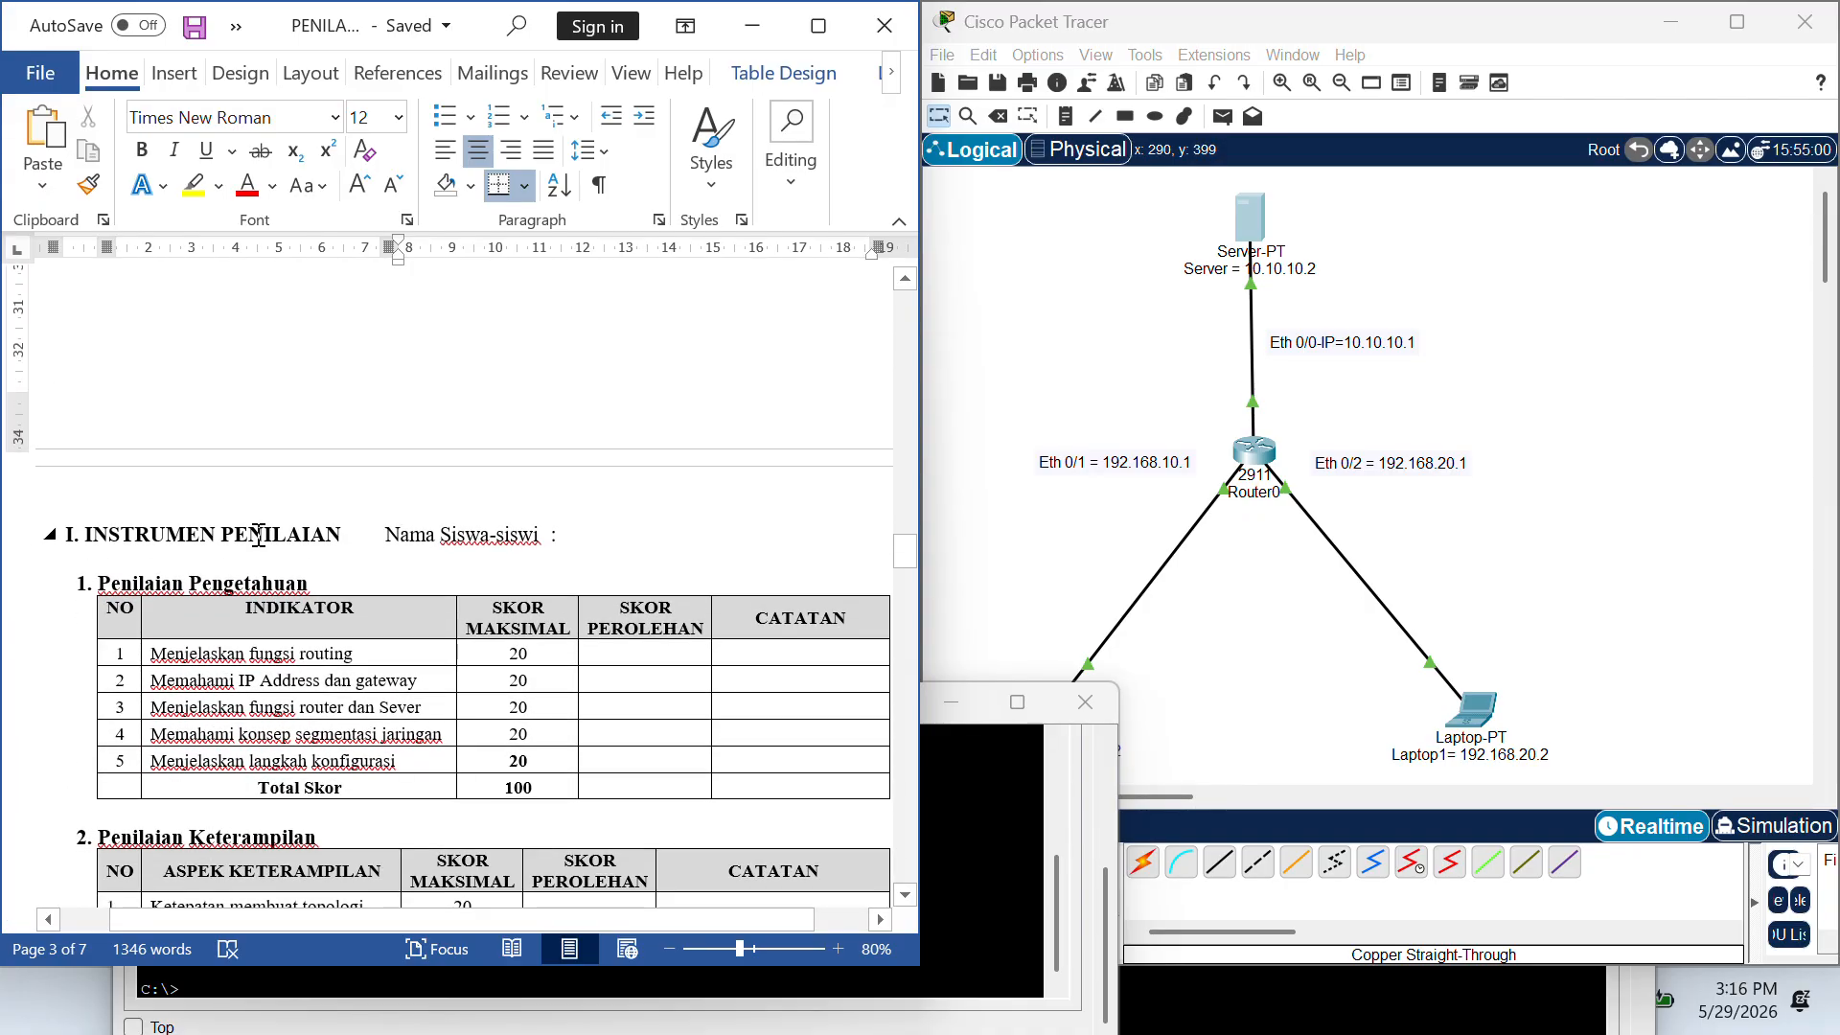
pyautogui.scroll(-5, 259, 535)
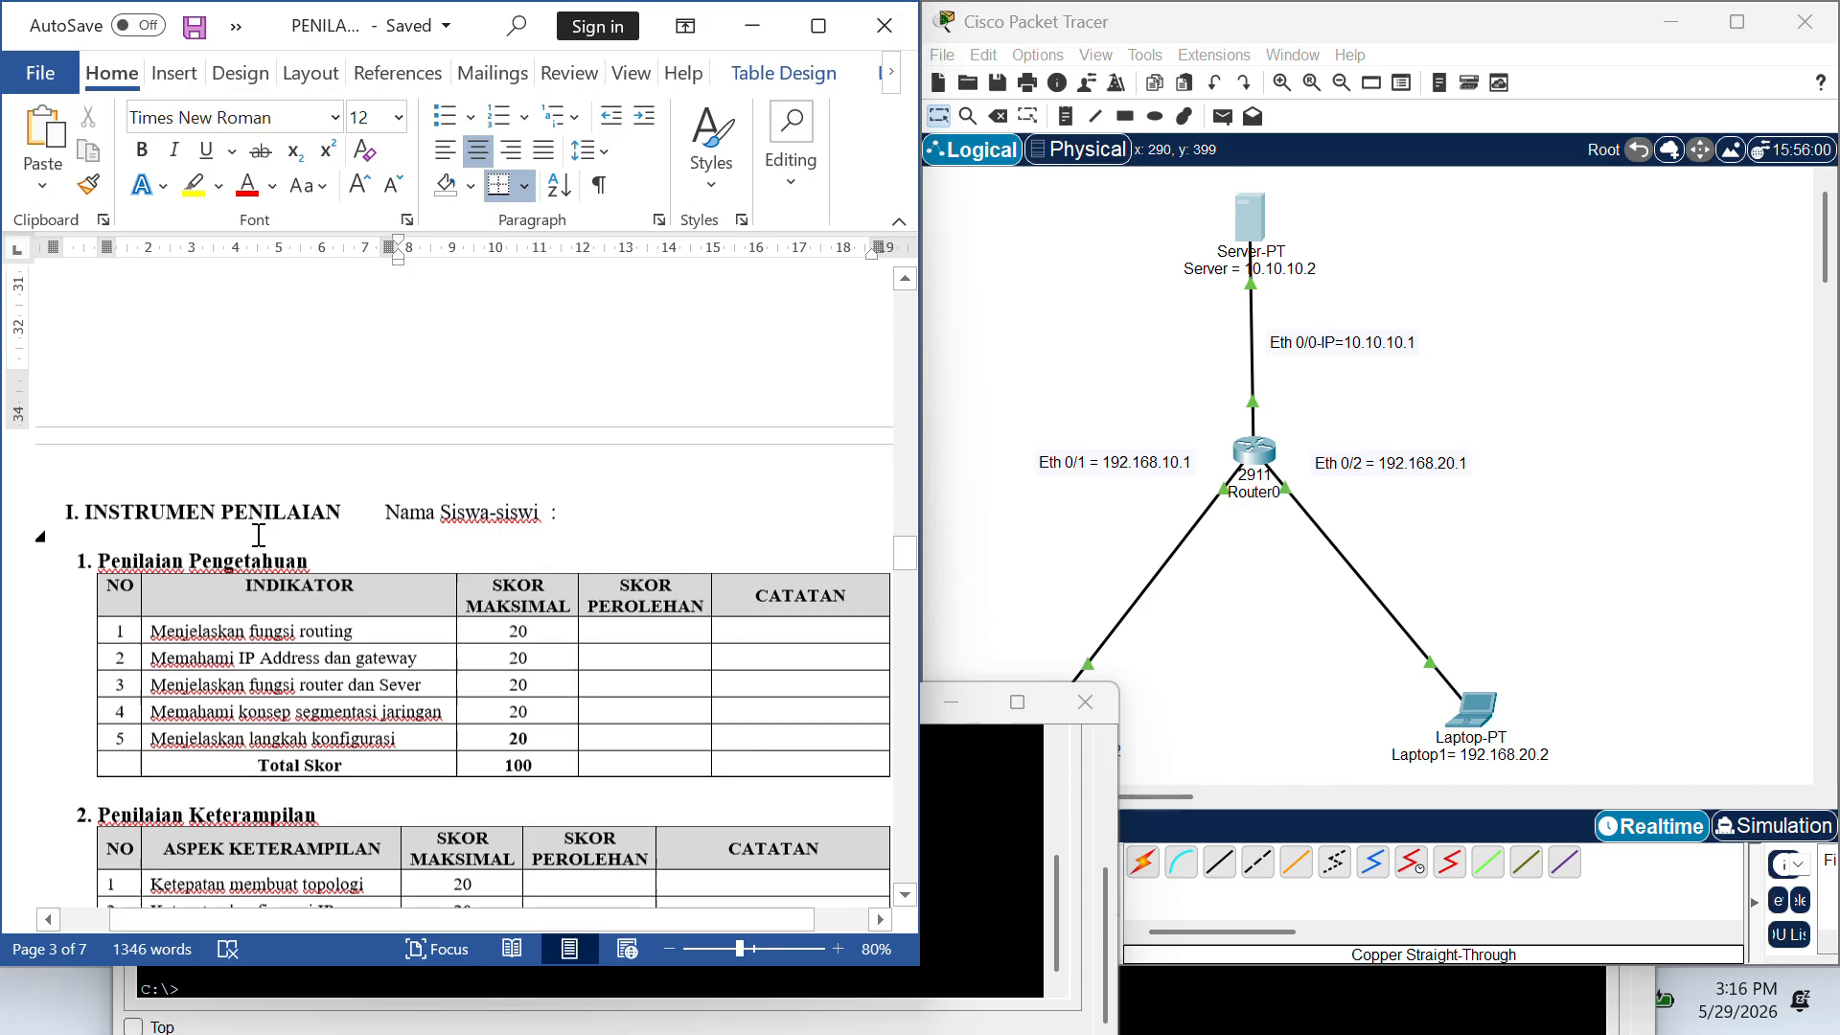
pyautogui.scroll(-6, 259, 535)
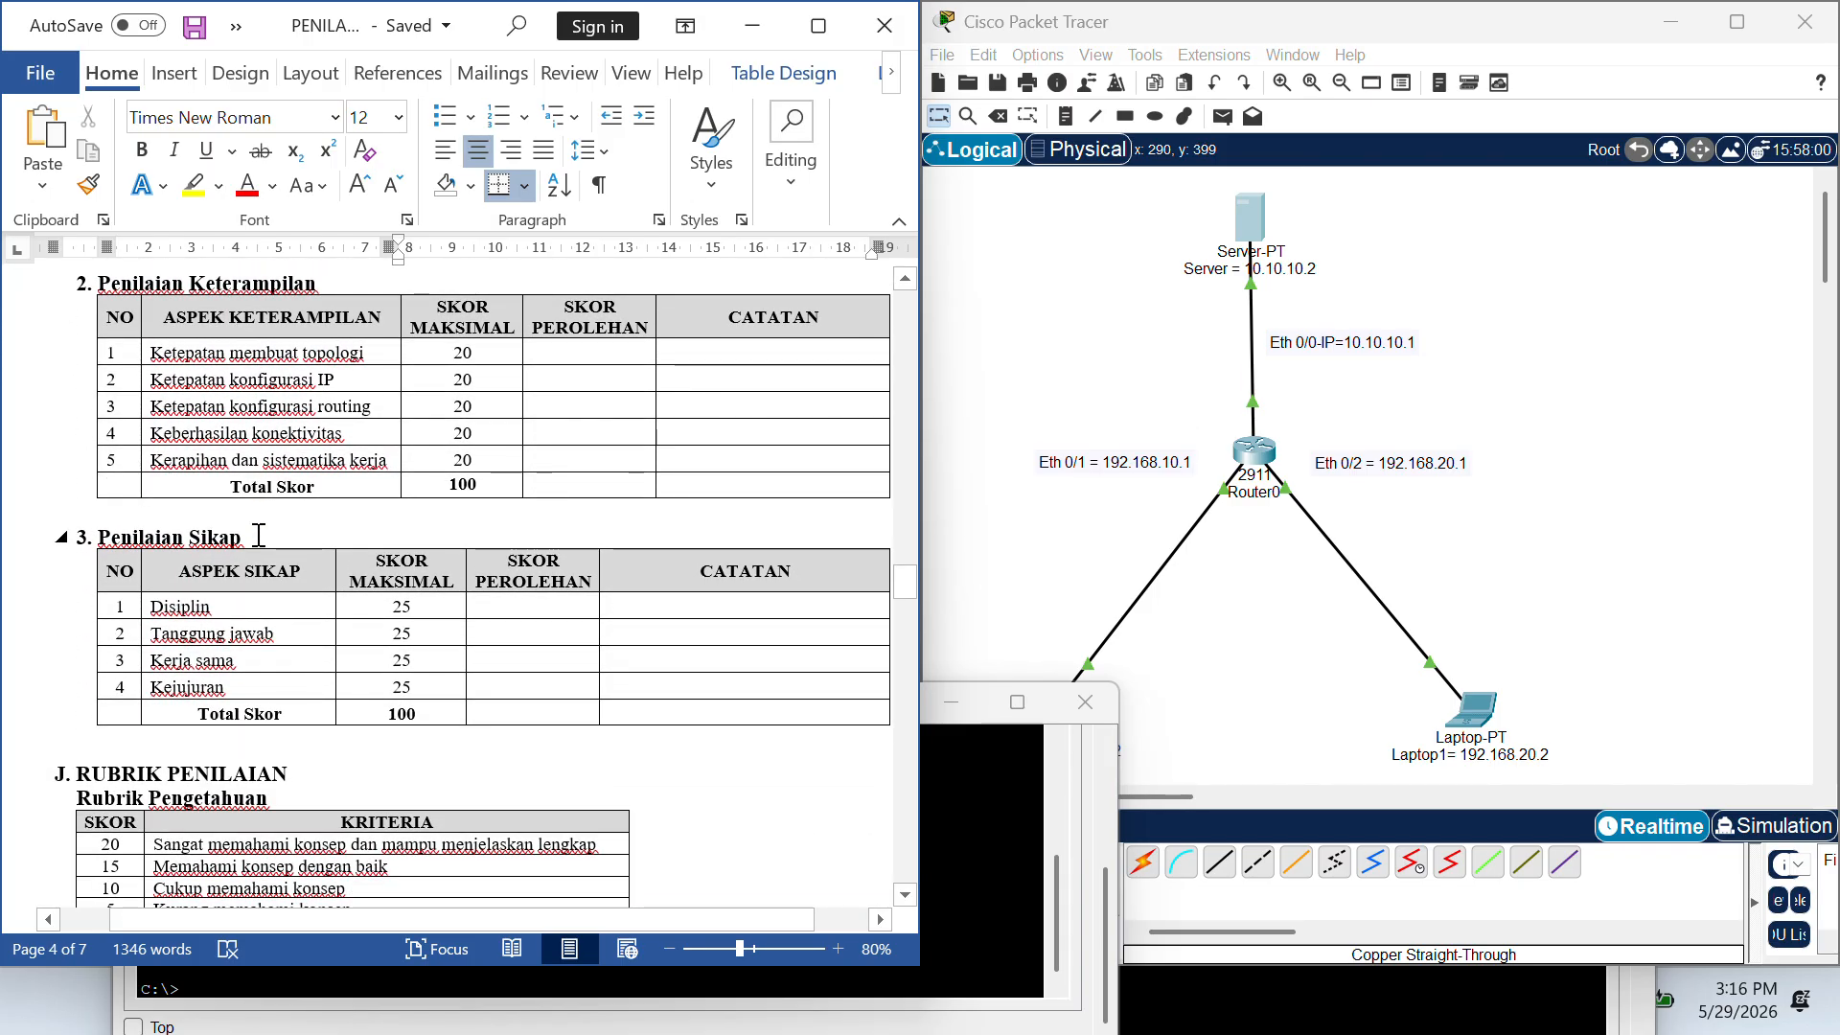
pyautogui.scroll(-2, 259, 535)
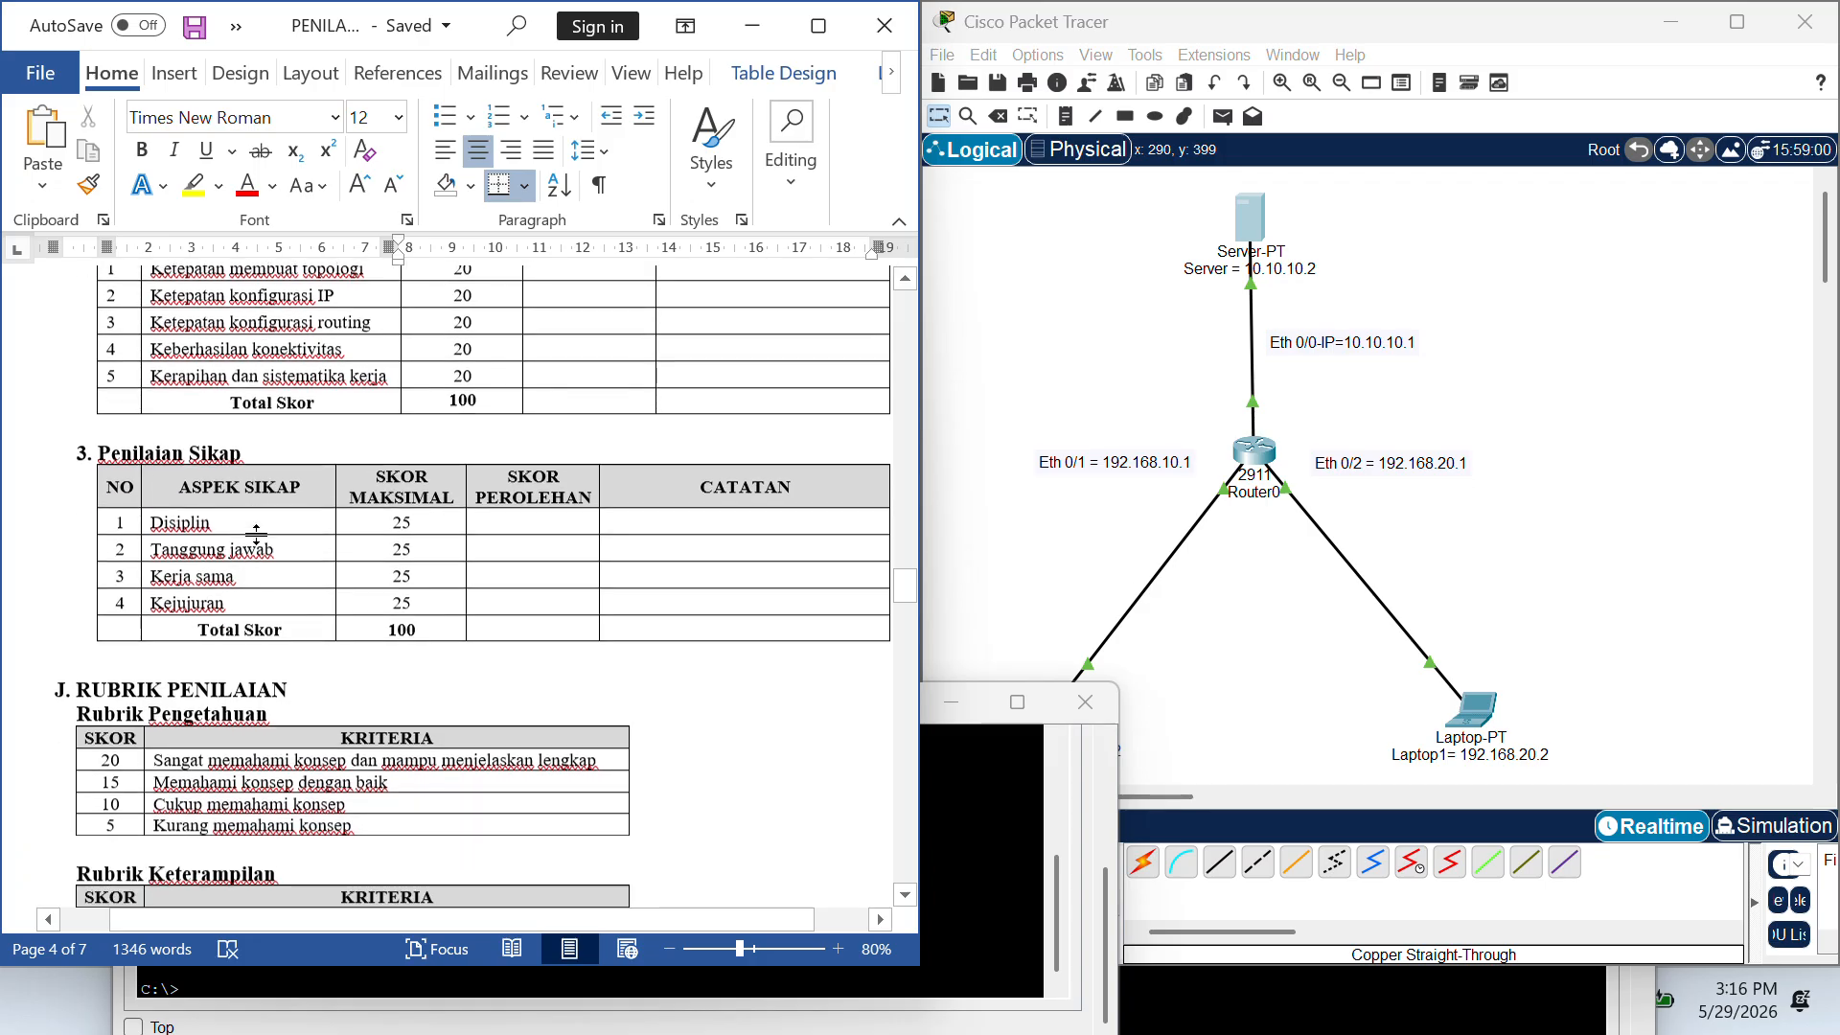
pyautogui.scroll(3, 259, 535)
pyautogui.scroll(-4, 259, 534)
pyautogui.scroll(-7, 259, 534)
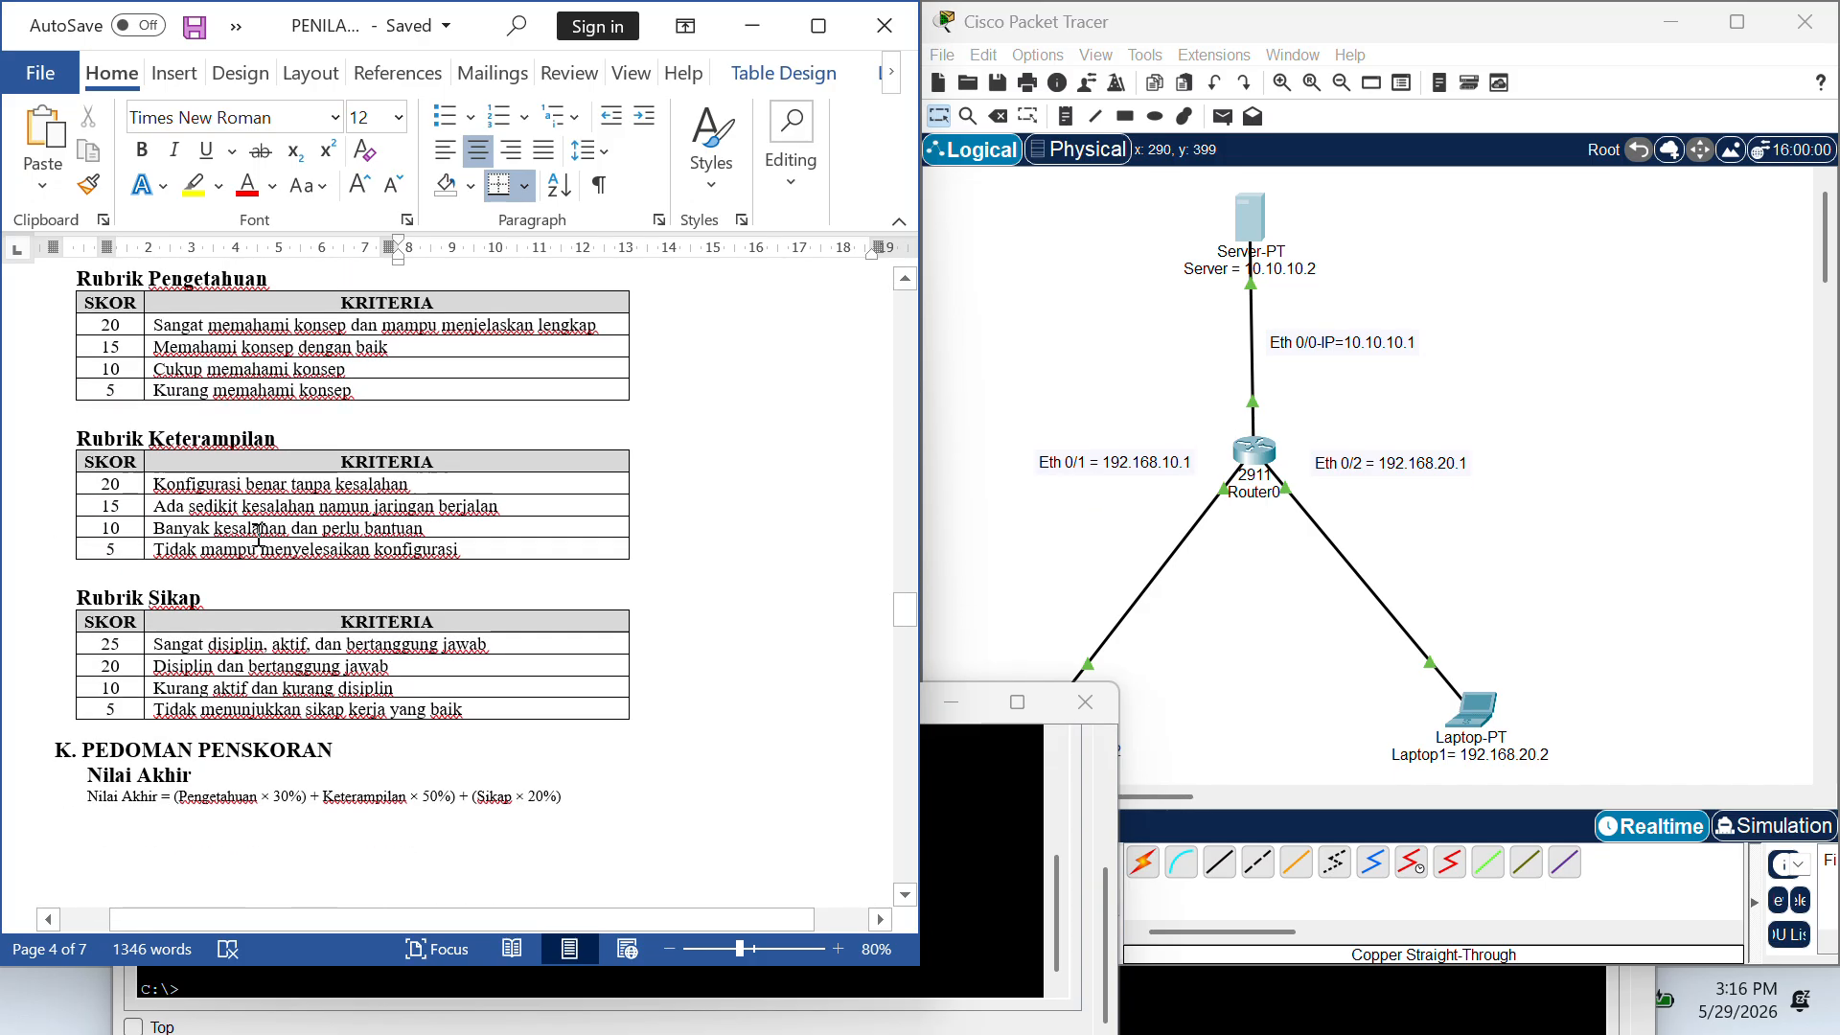
pyautogui.scroll(15, 259, 535)
pyautogui.scroll(8, 259, 535)
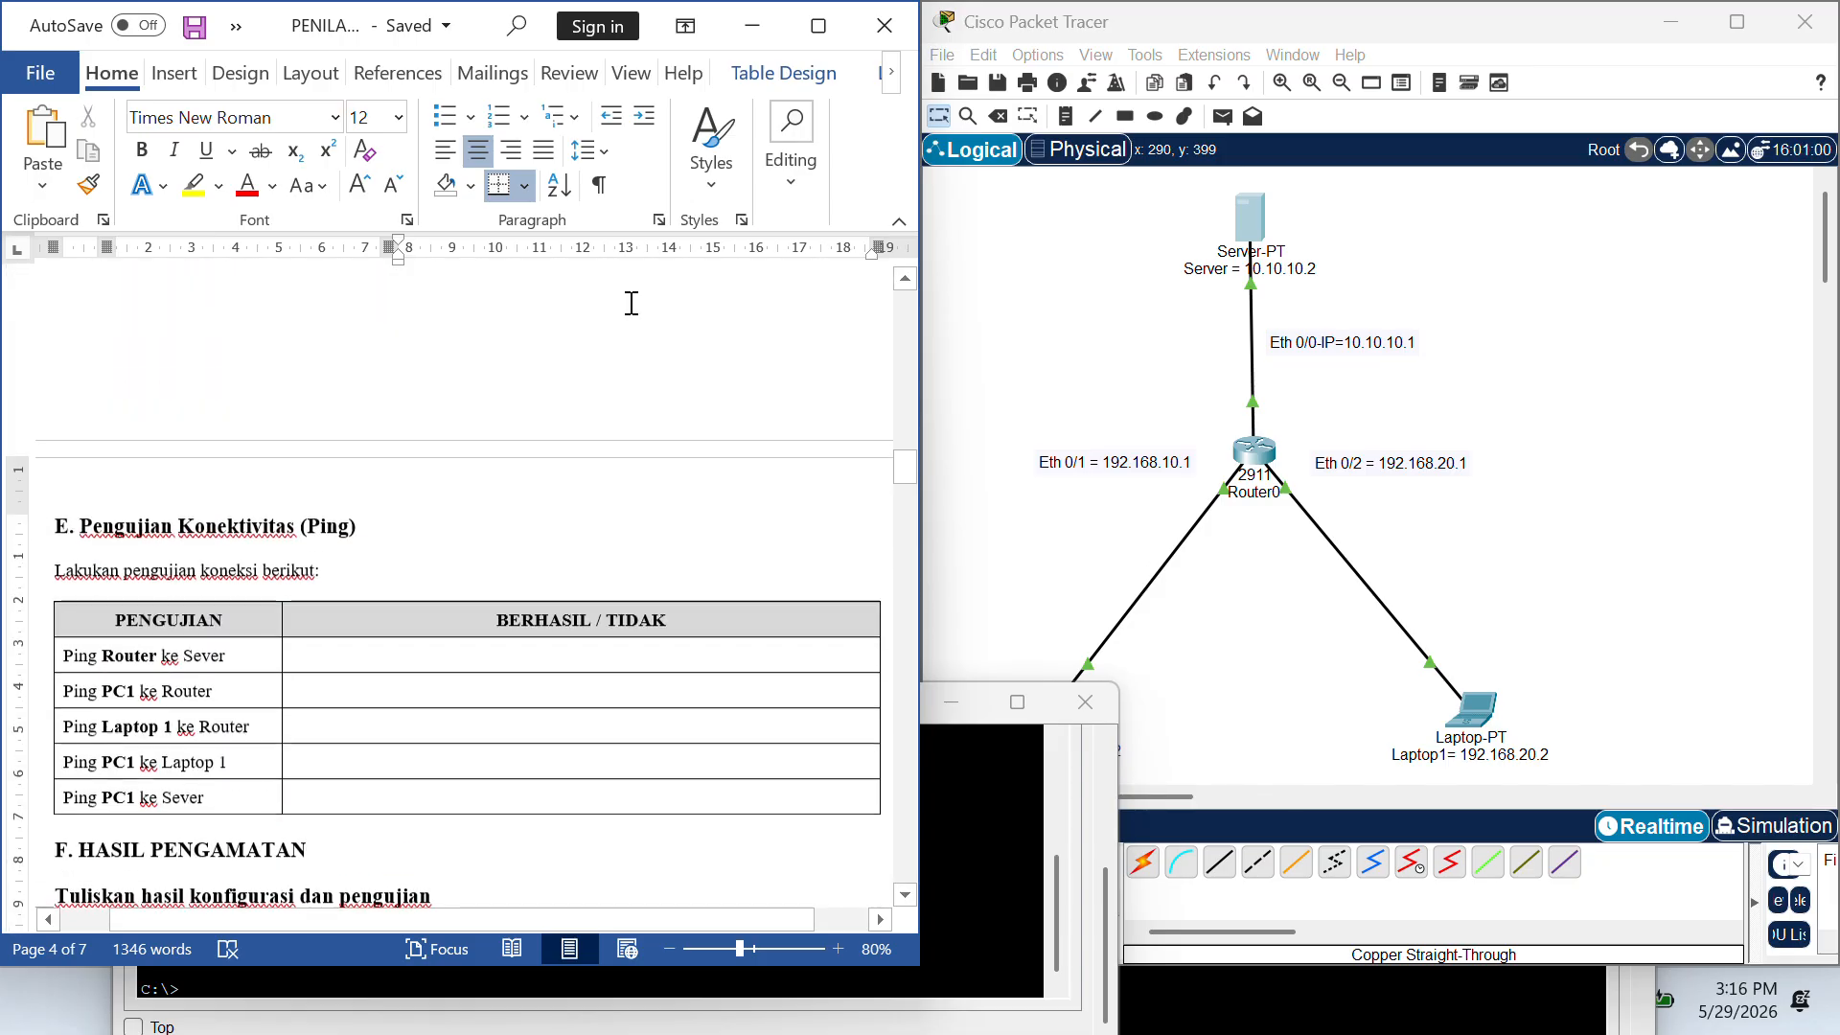
# - Switch to Cisco Packet Tracer, close the server's window and maximize the main window with the whole topology in view
pyautogui.click(1228, 257)
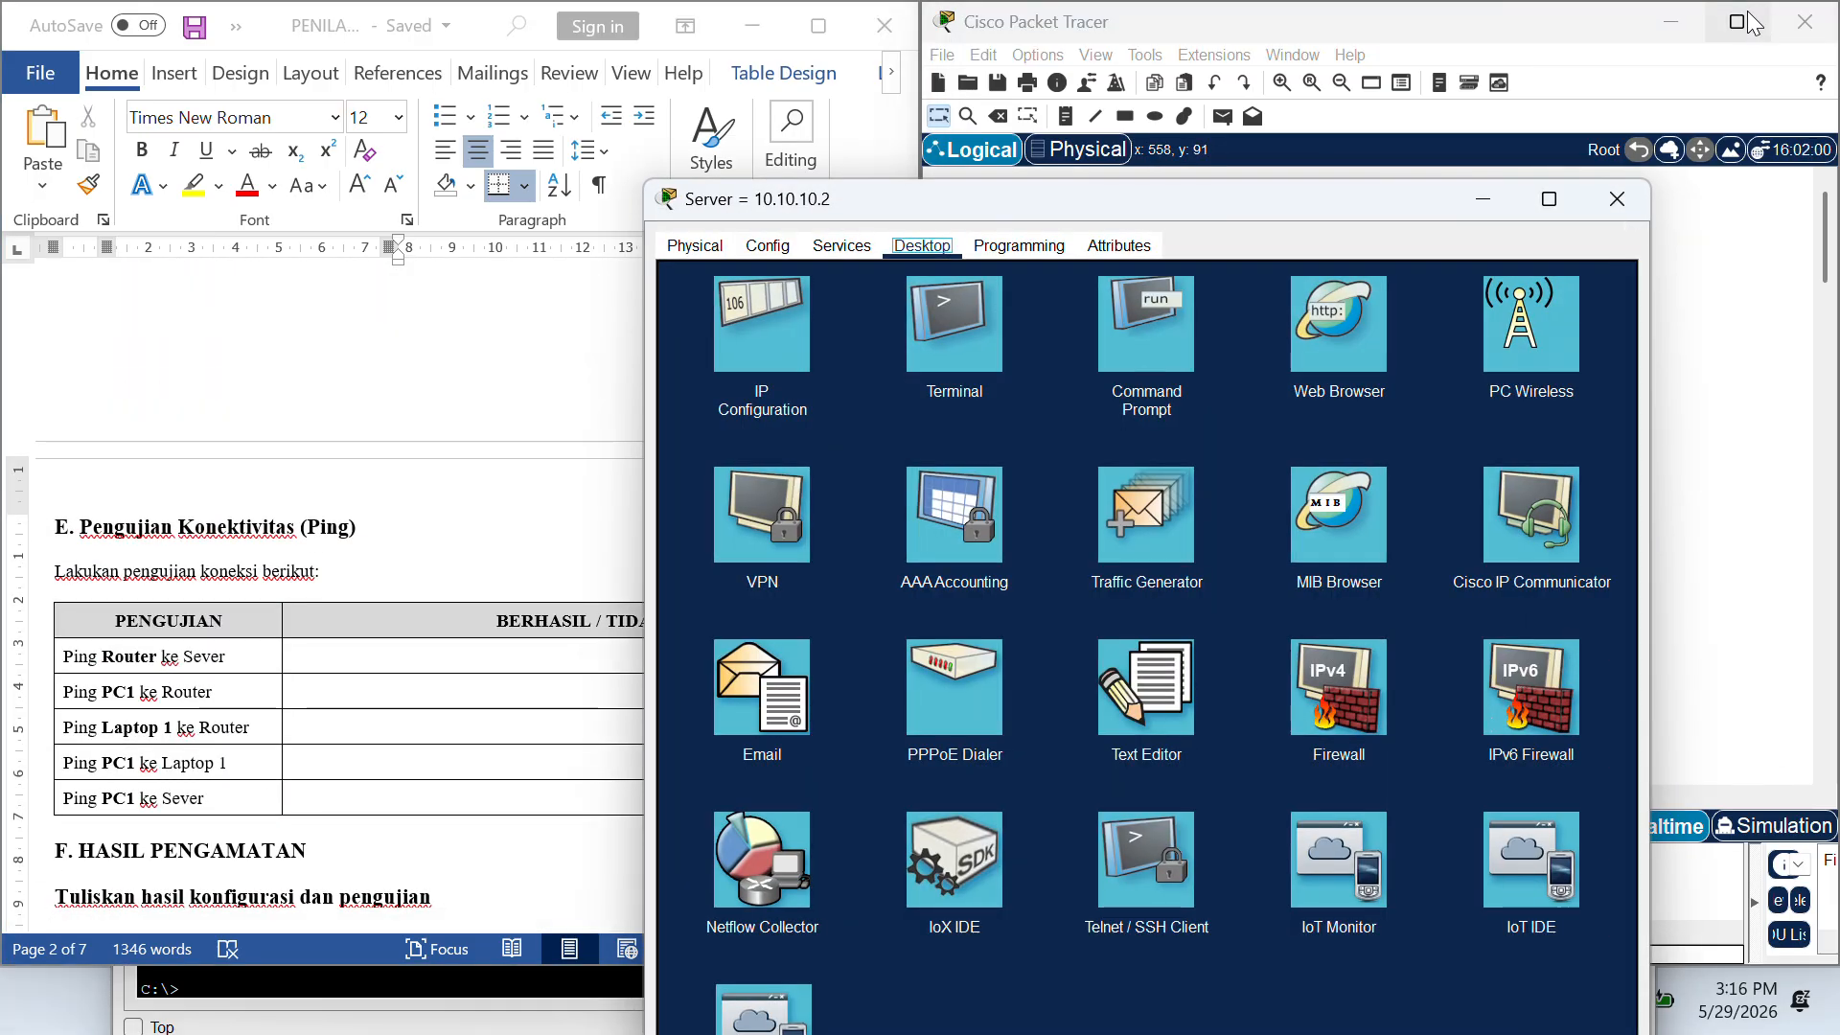
pyautogui.click(1623, 196)
pyautogui.click(1736, 22)
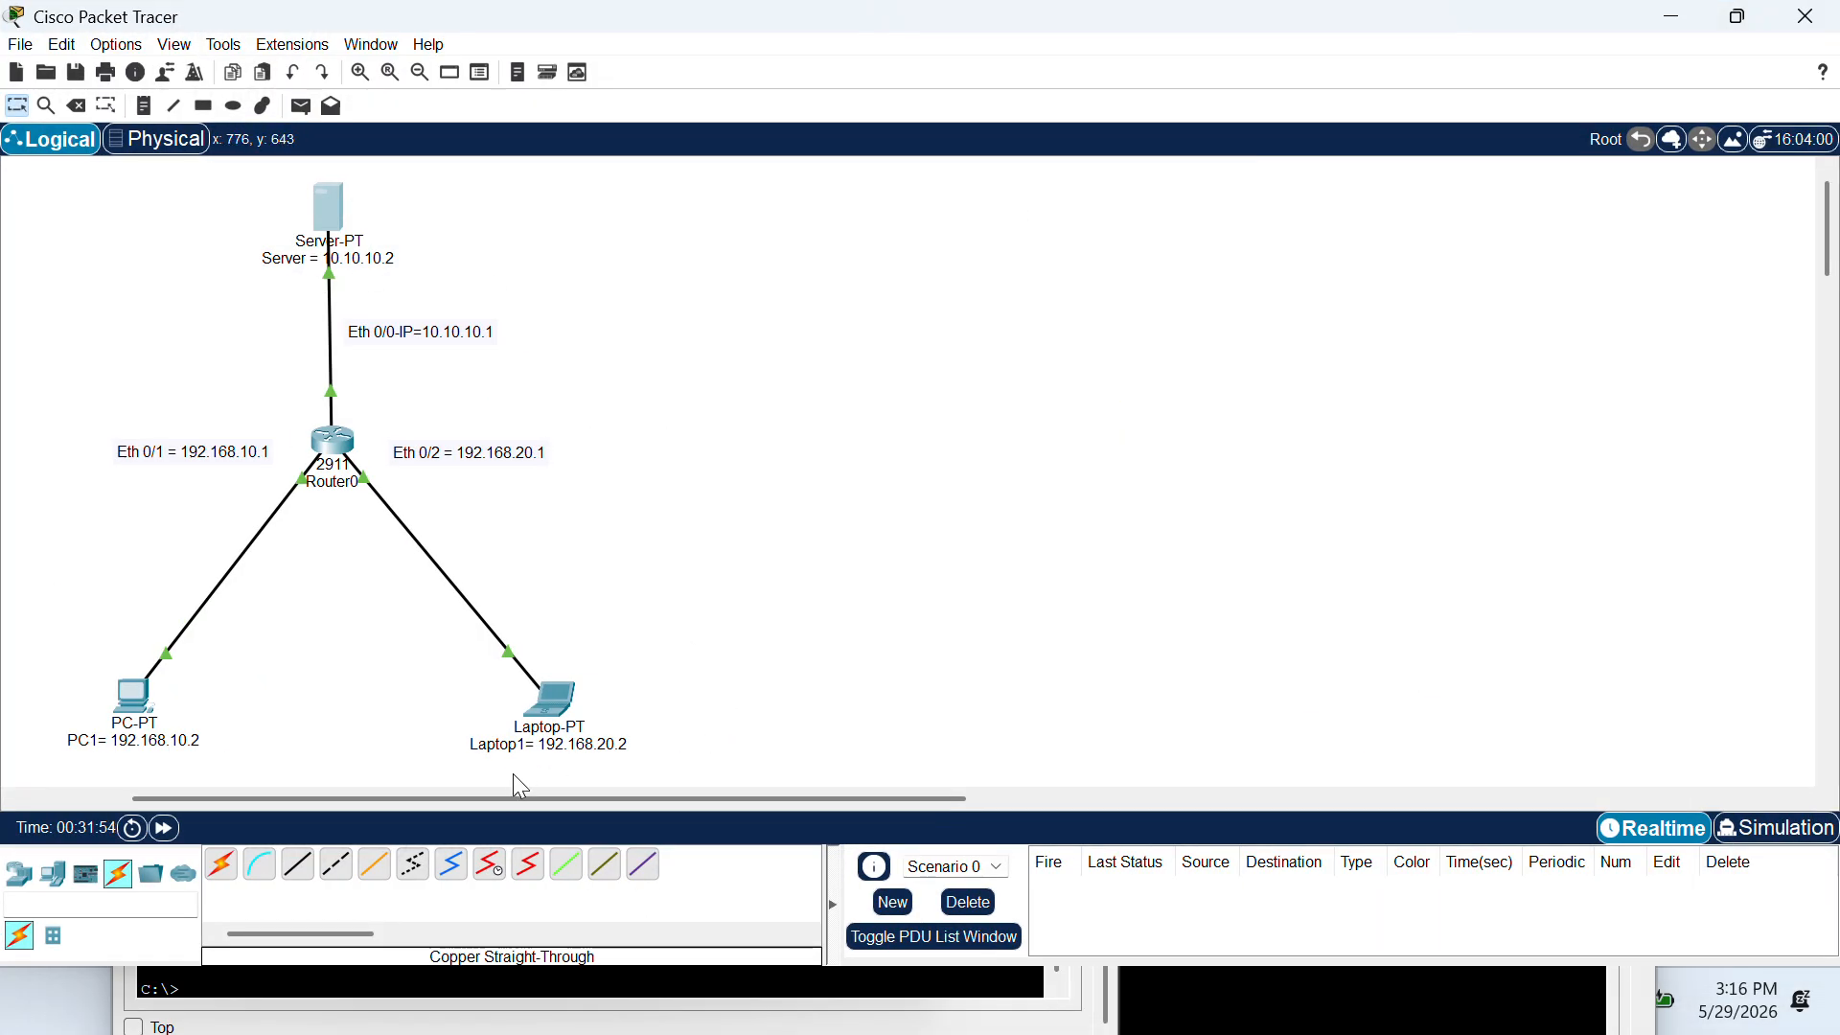
pyautogui.moveTo(487, 796); pyautogui.dragTo(227, 828)
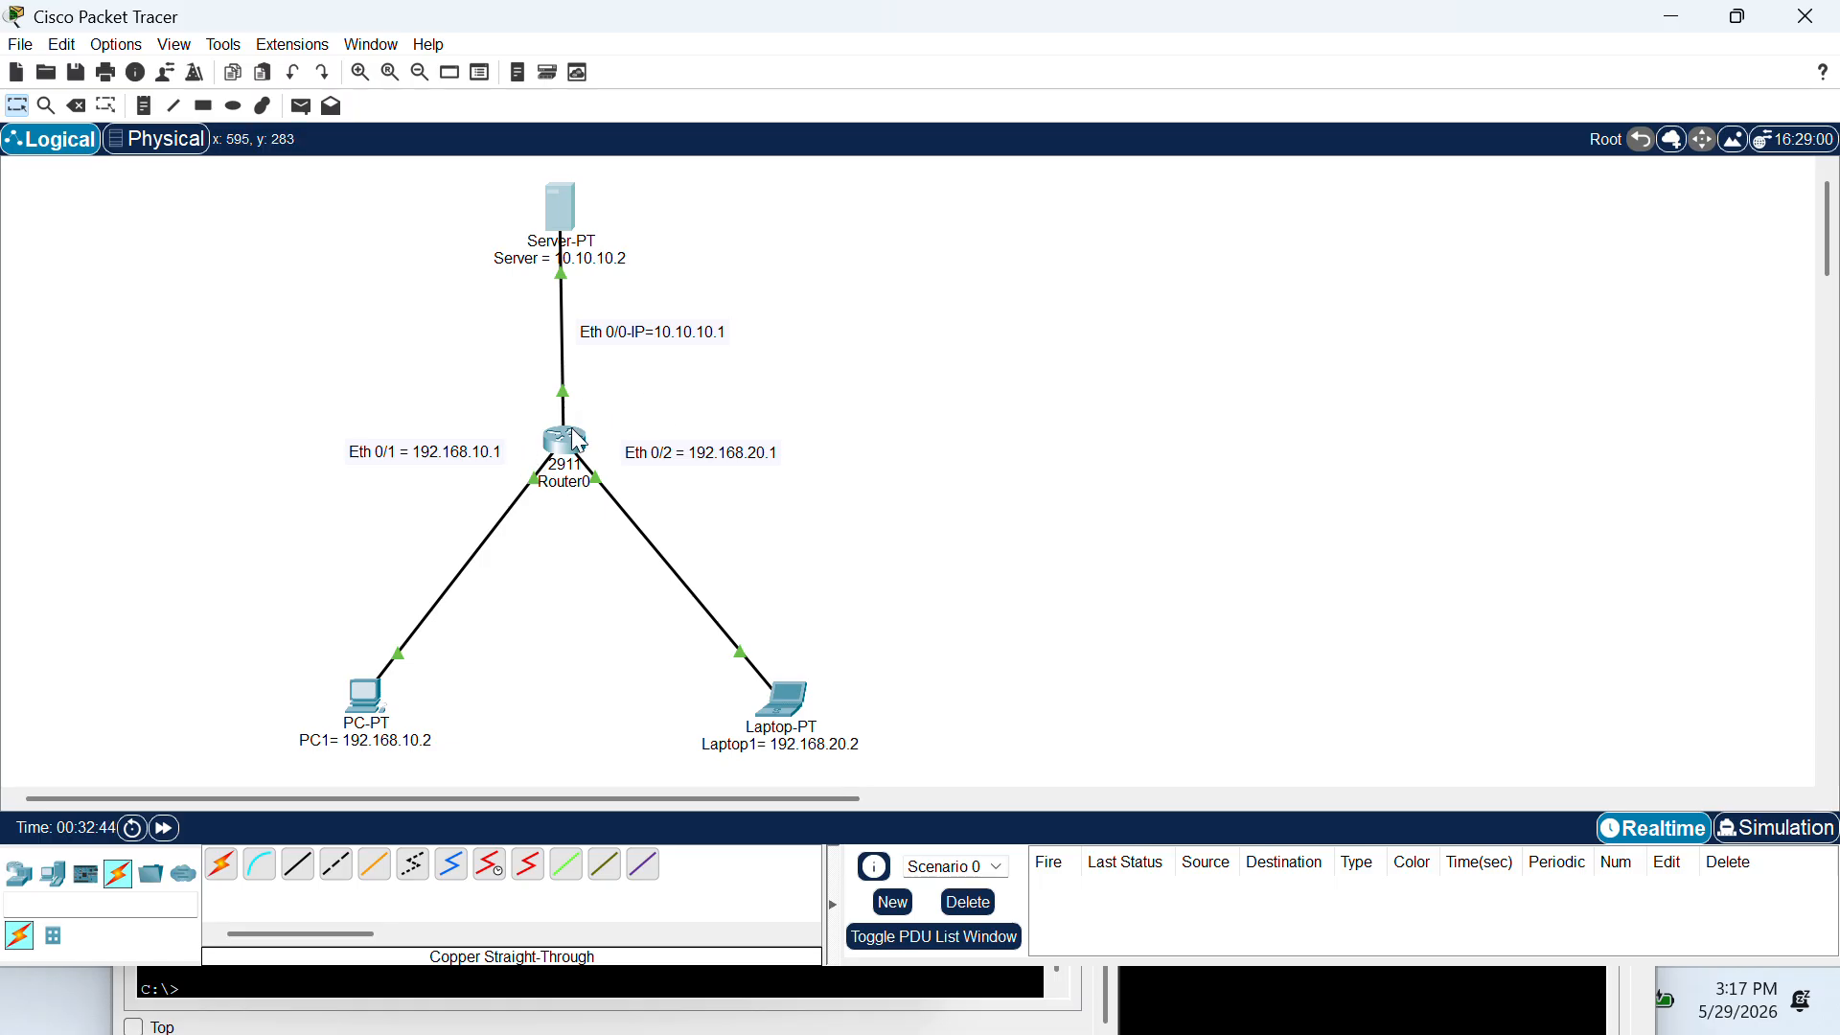
# - Send a simple PDU from the server at 10.10.10.2 to PC1 at 192.168.10.2
pyautogui.moveTo(569, 436)
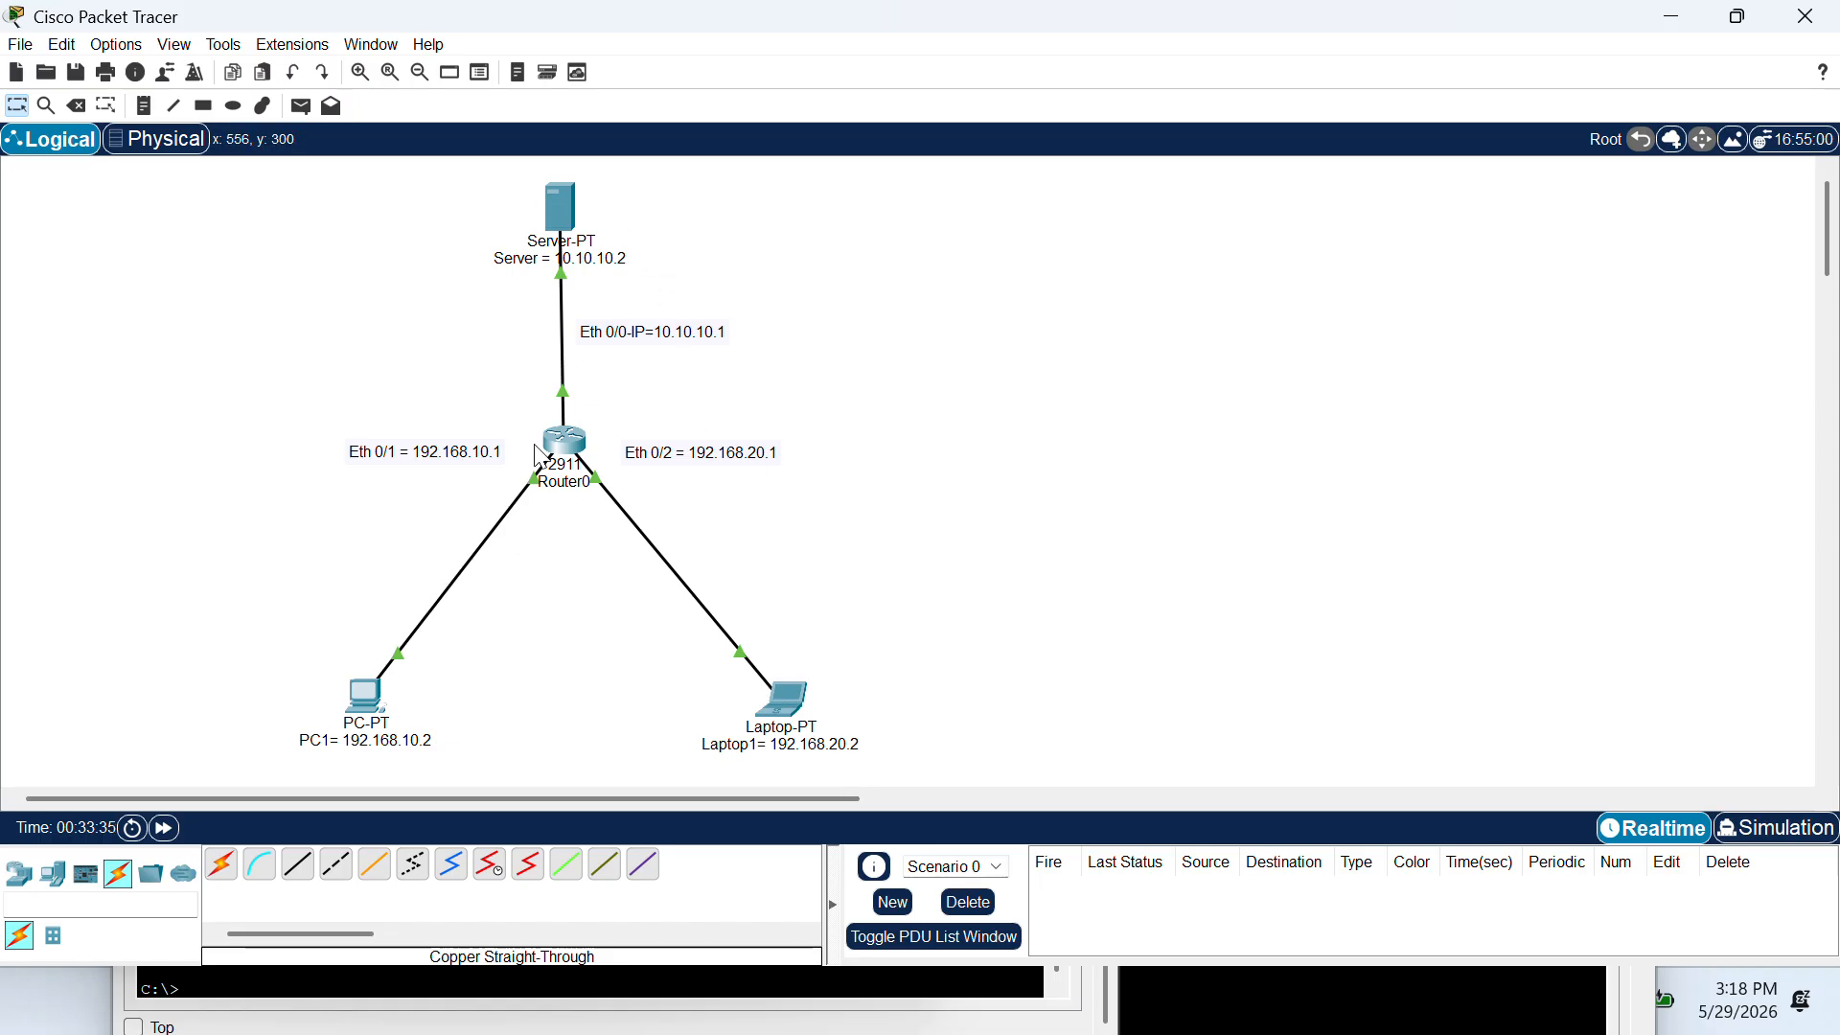
pyautogui.click(303, 108)
pyautogui.moveTo(567, 216)
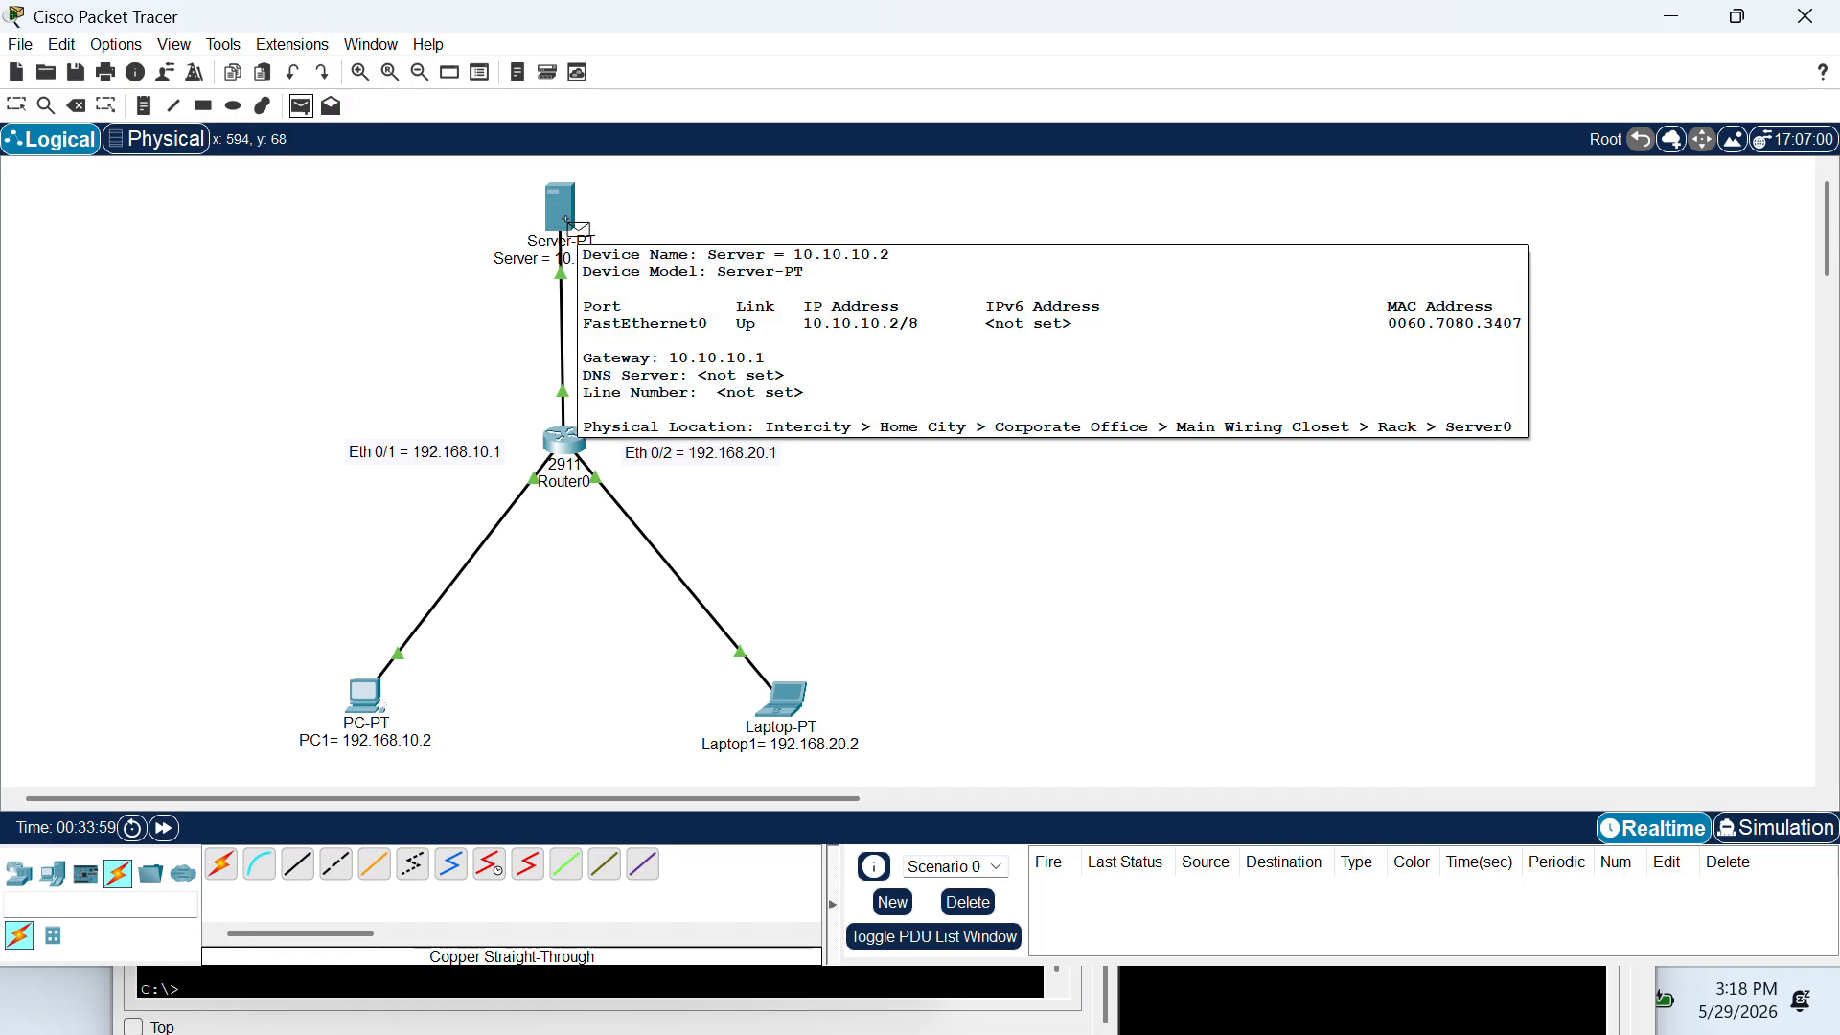
pyautogui.click(561, 209)
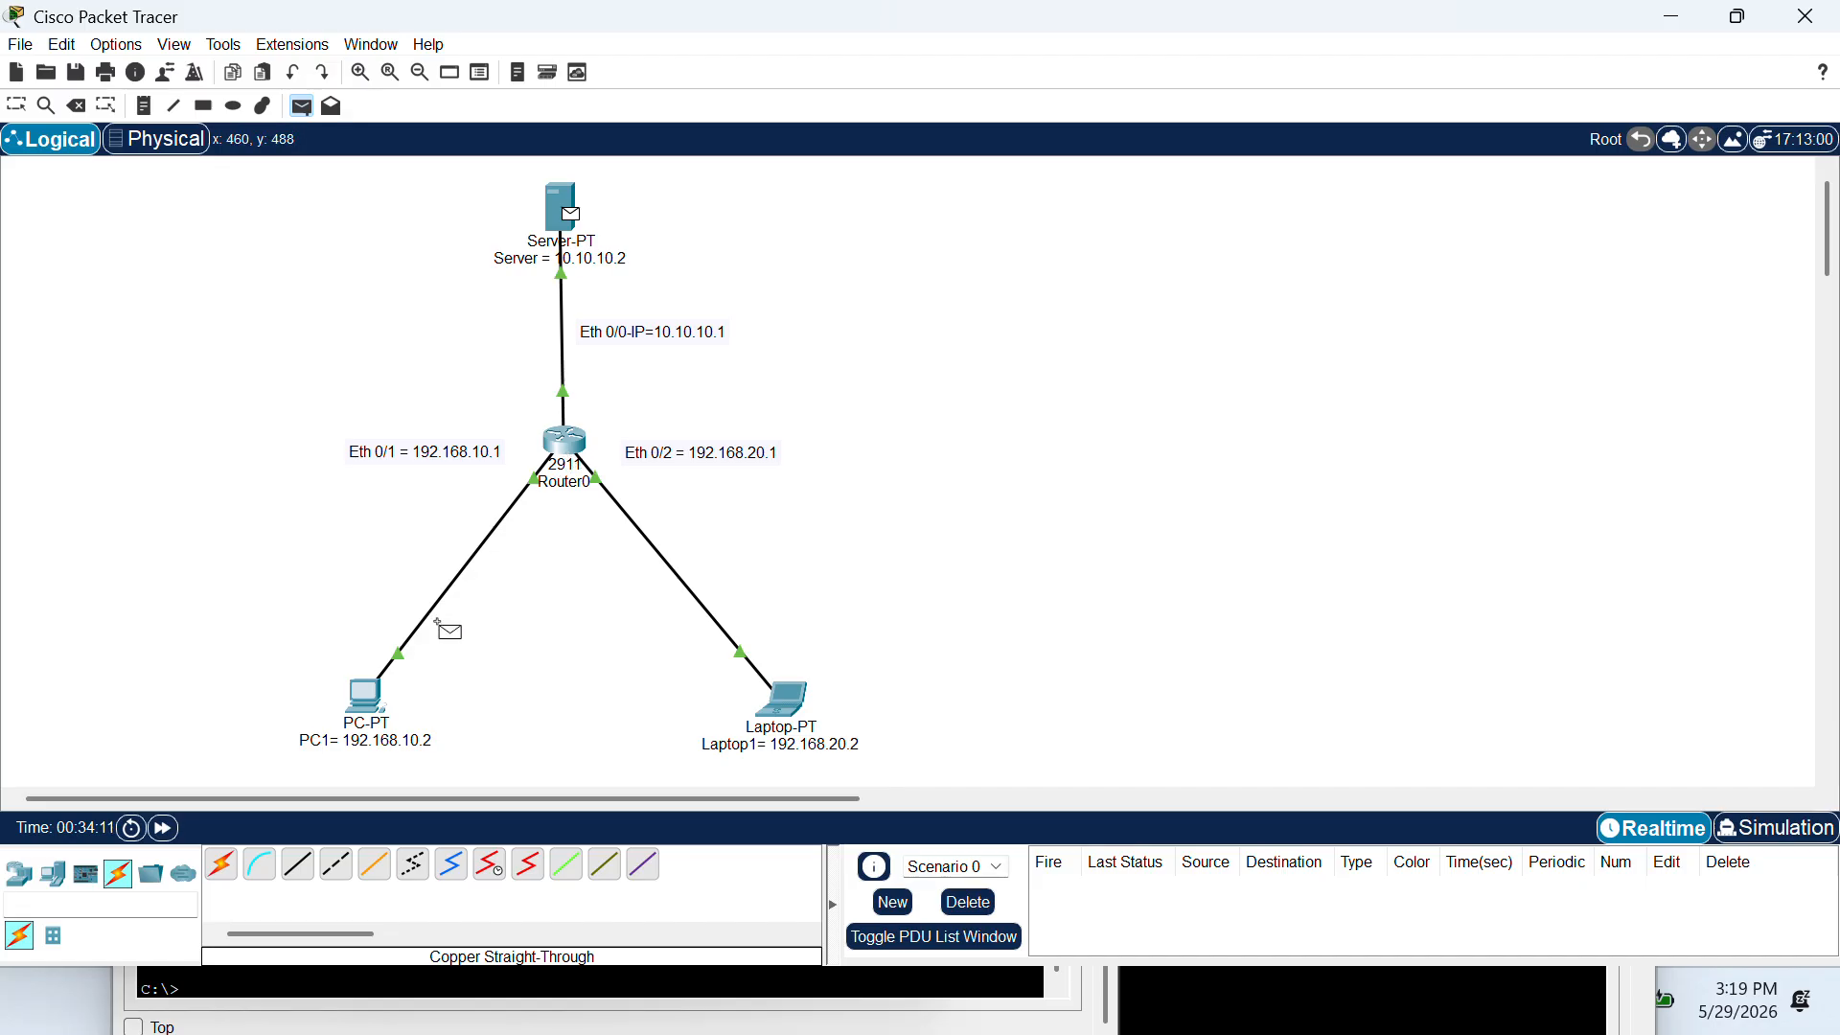
pyautogui.click(373, 709)
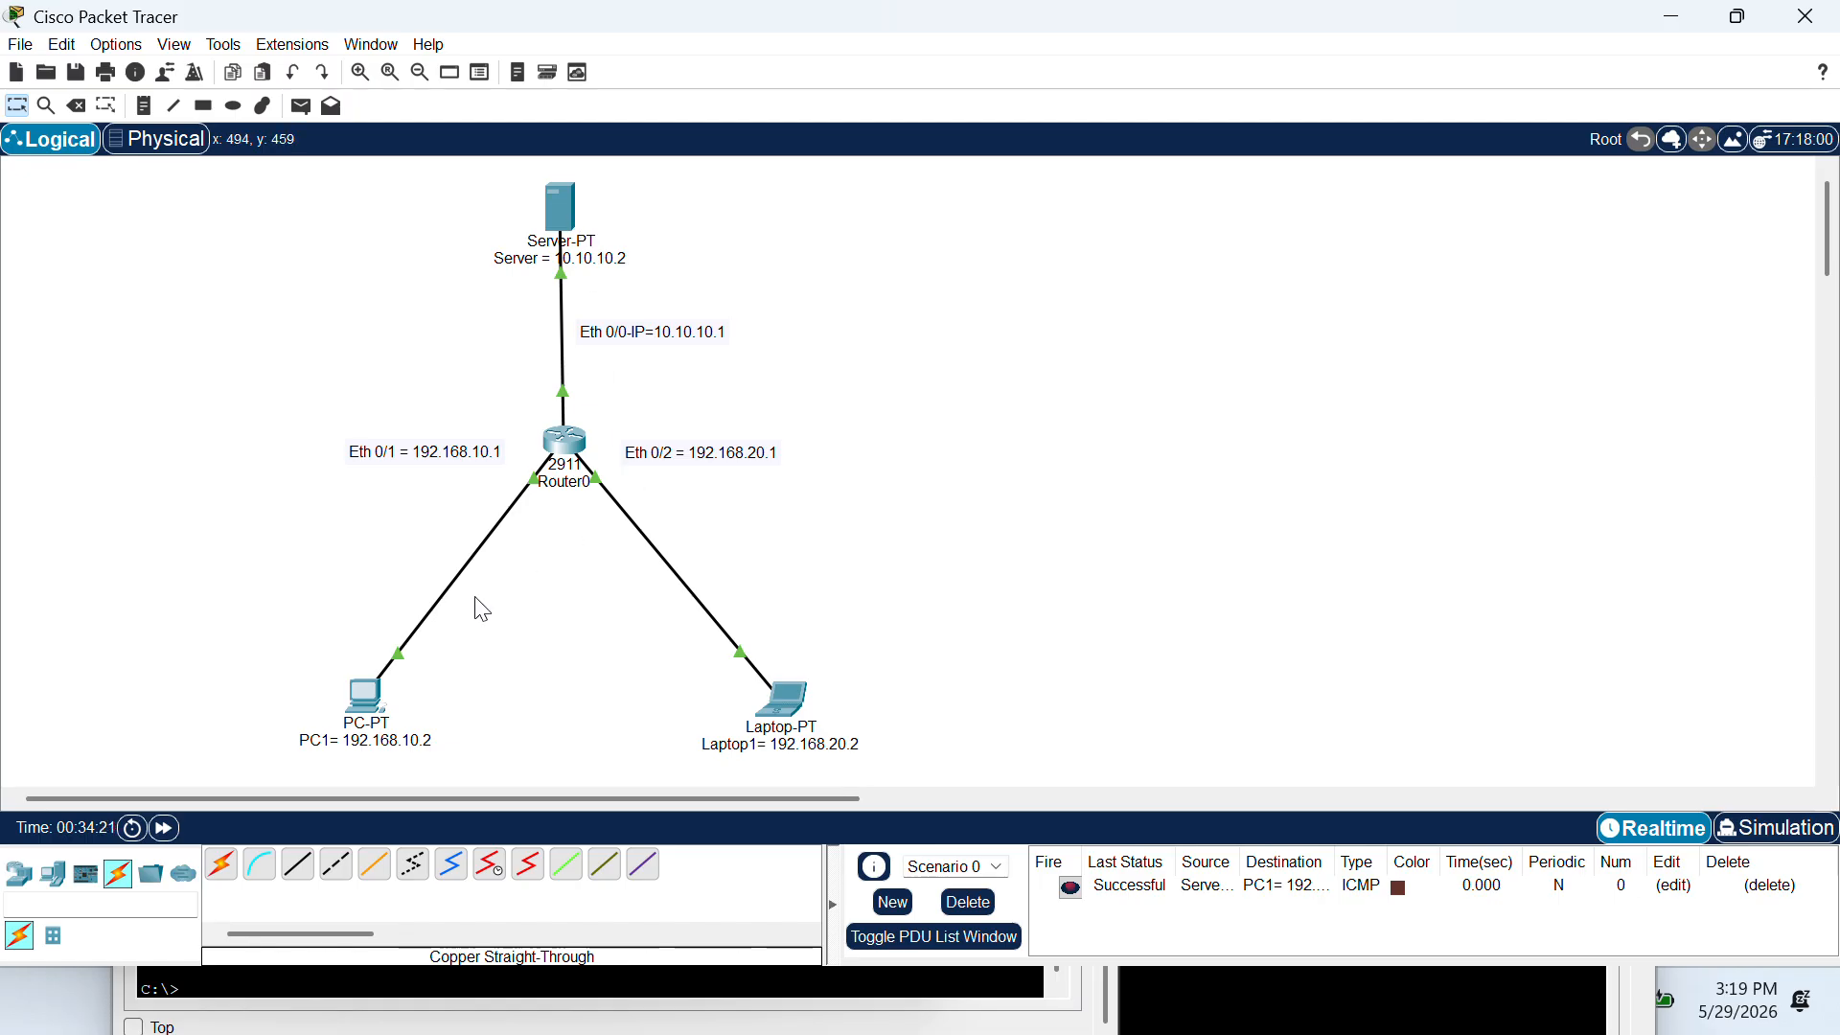
# - Send a simple PDU from the server at 10.10.10.2 to Laptop1 at 192.168.20.2
pyautogui.moveTo(372, 728)
pyautogui.click(302, 113)
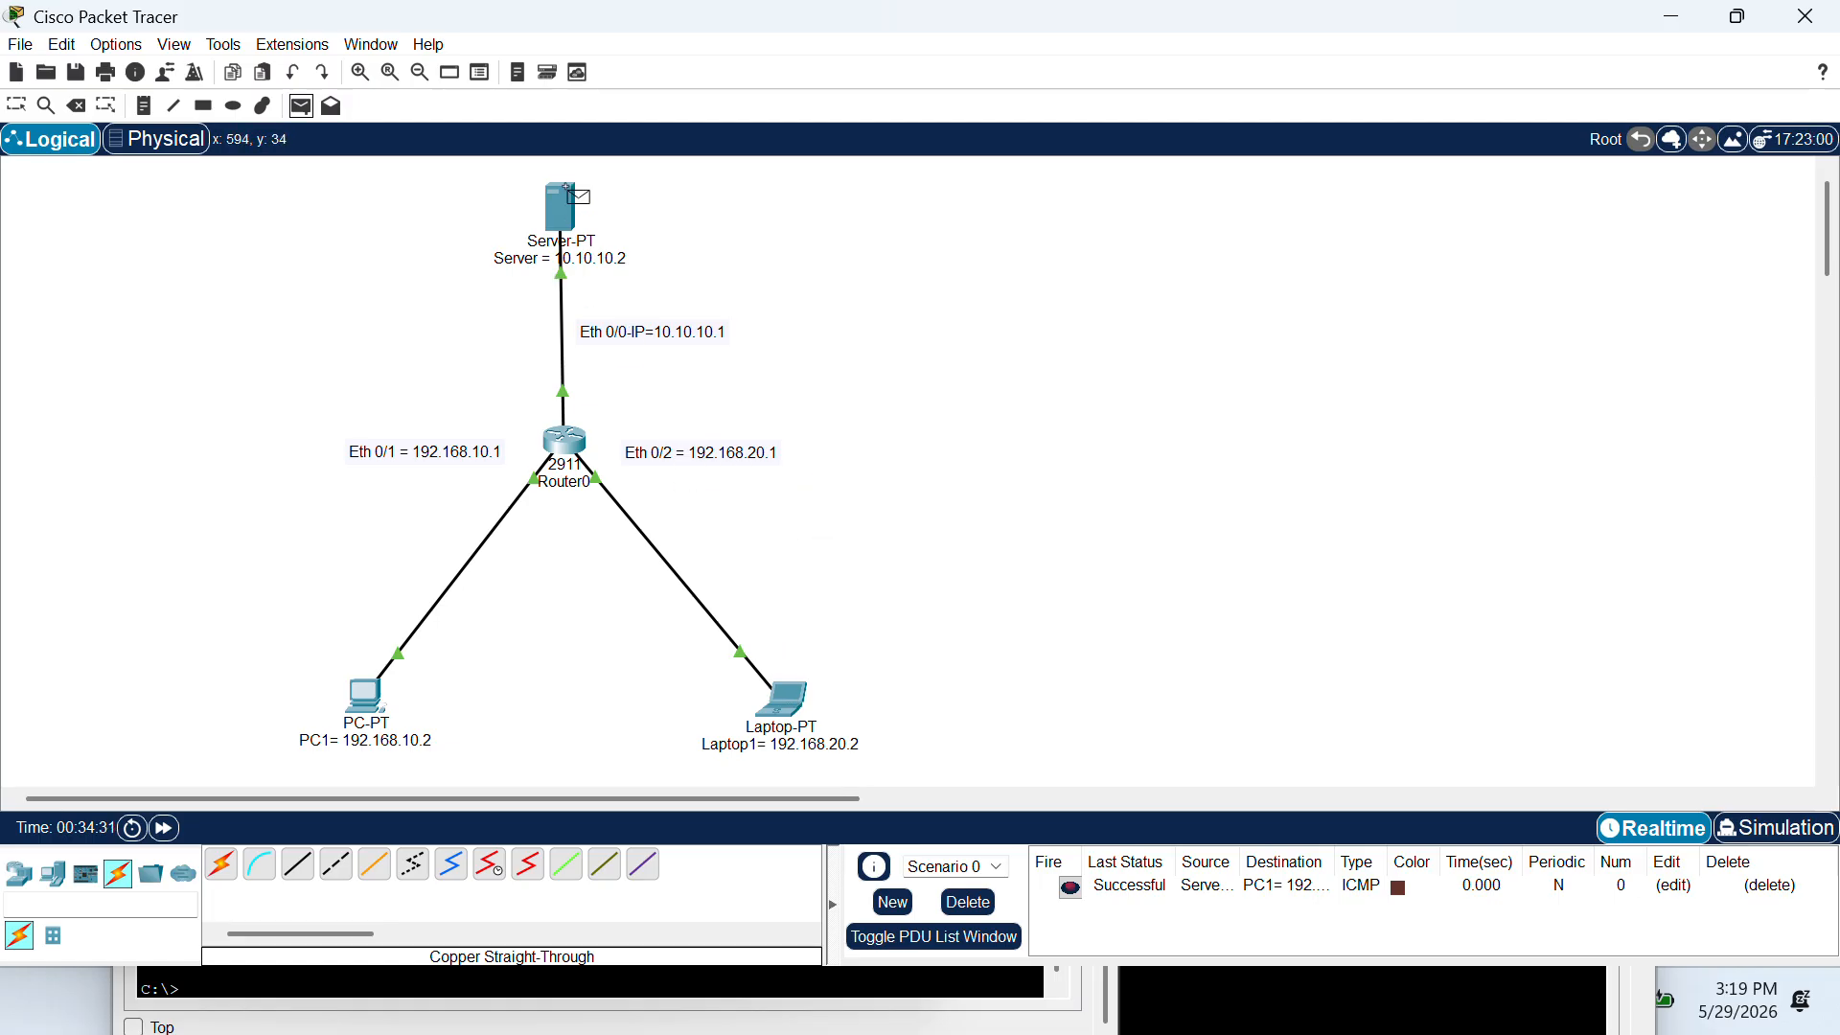
pyautogui.click(563, 220)
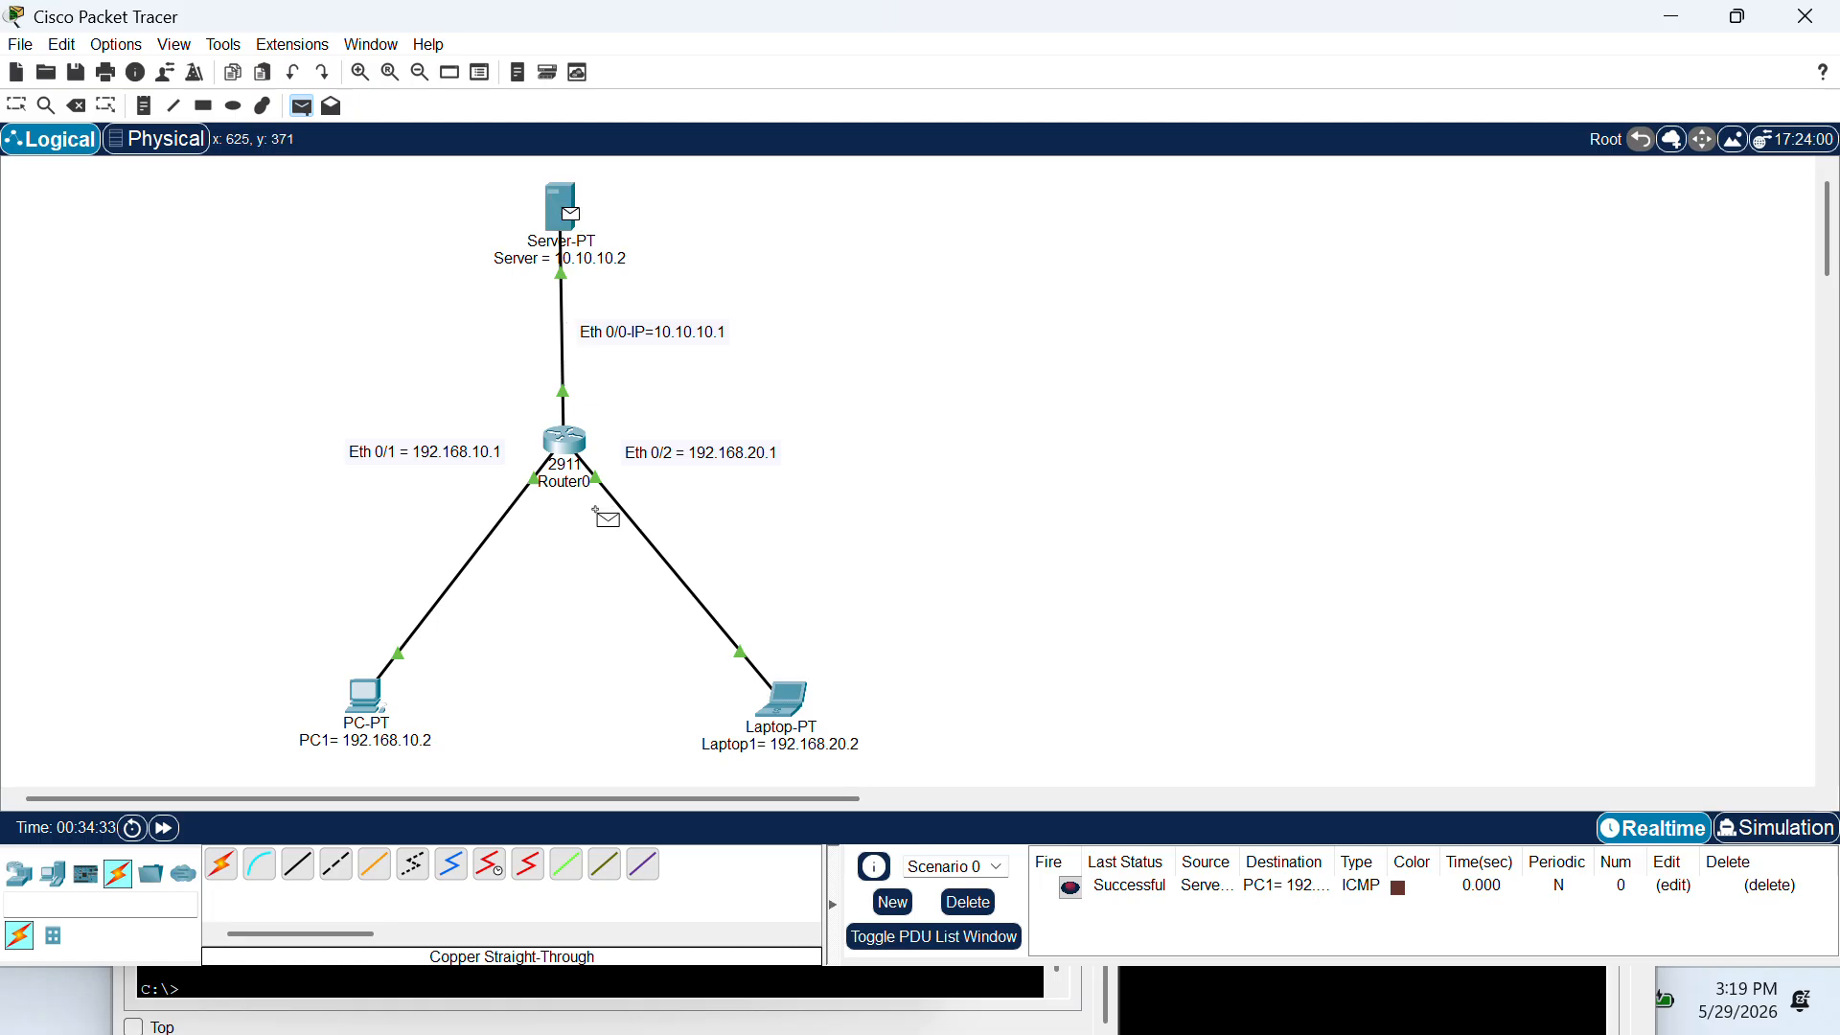
pyautogui.click(796, 705)
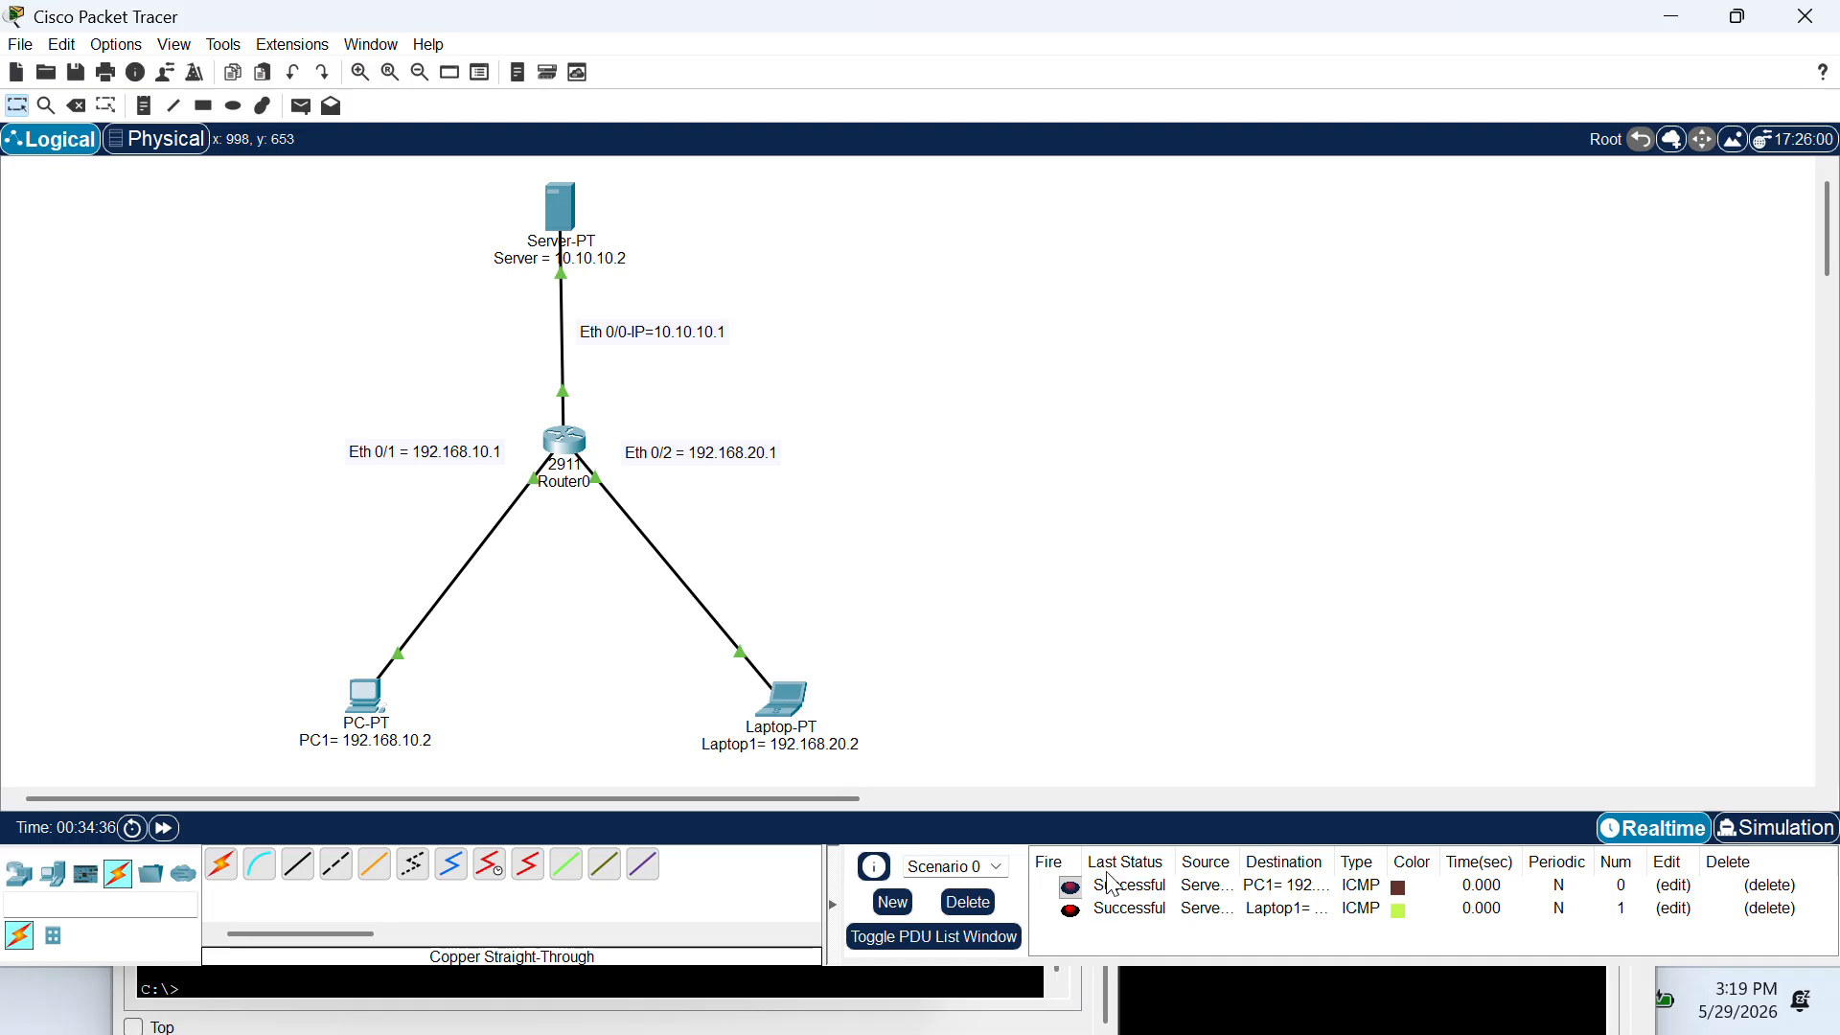
# - Send a simple PDU from Laptop1 at 192.168.20.2 to PC1 at 192.168.10.2
pyautogui.click(299, 108)
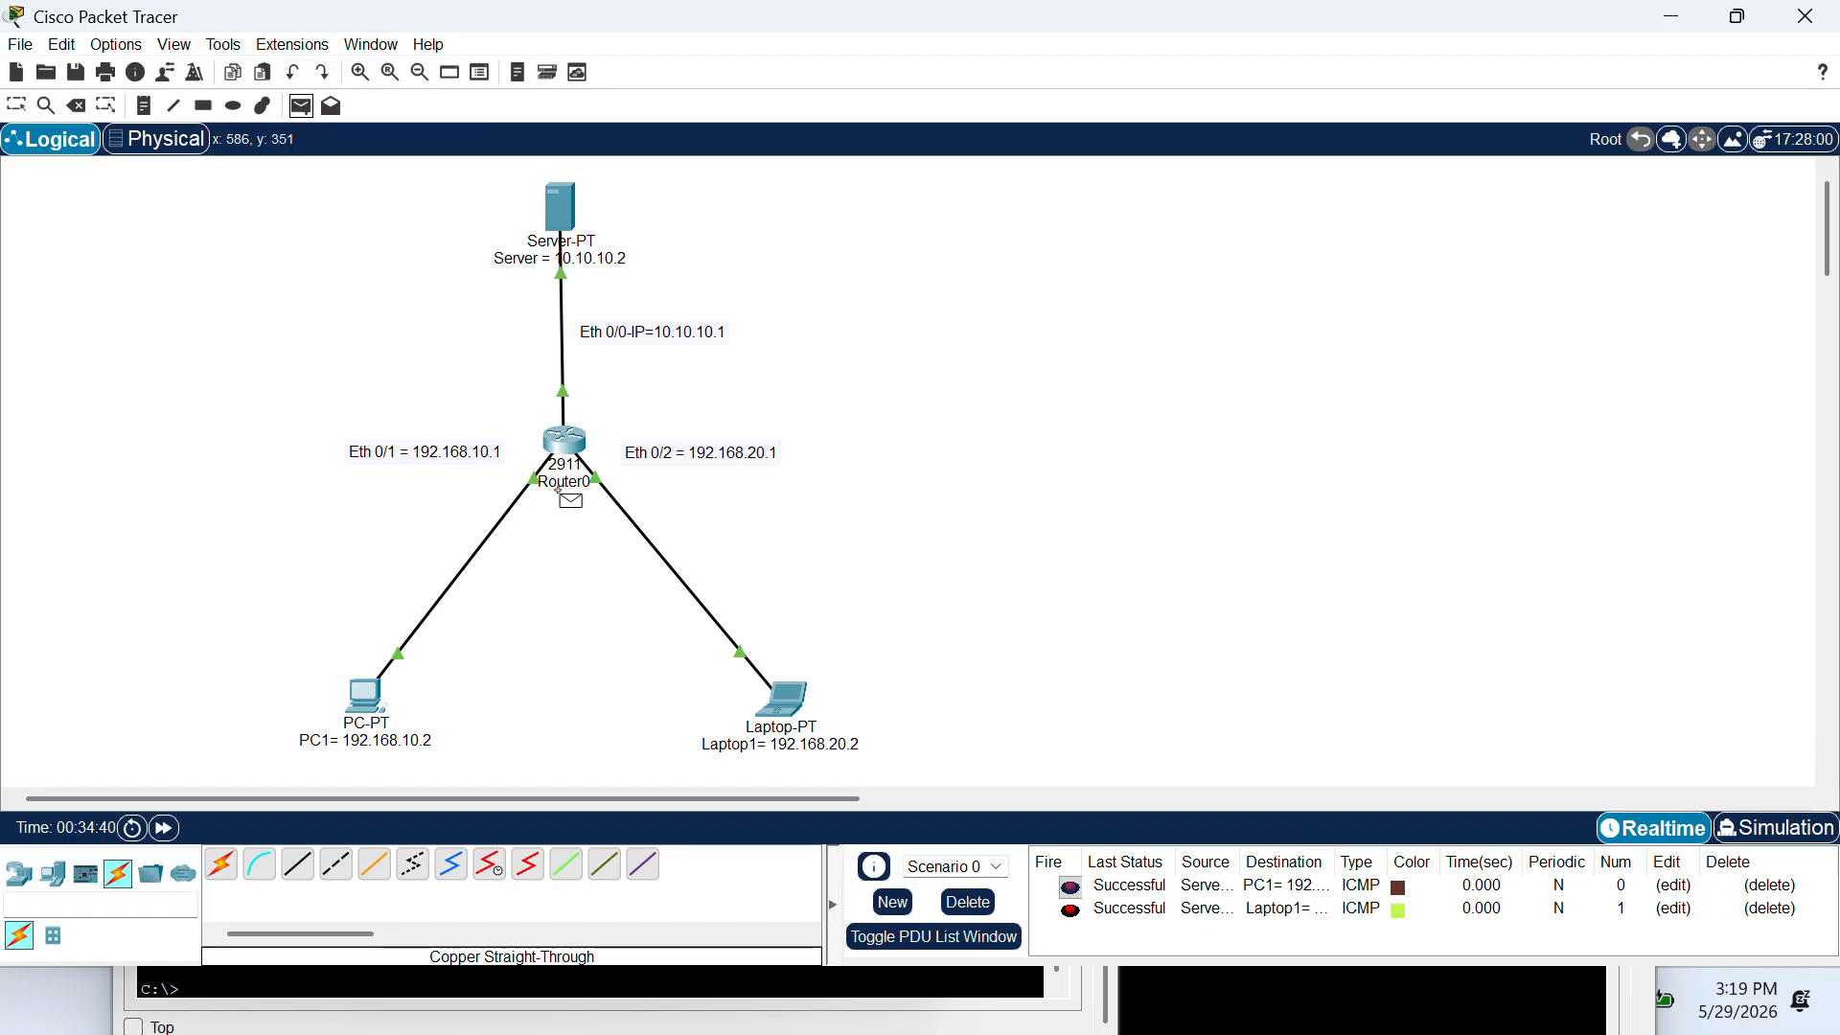
pyautogui.click(798, 705)
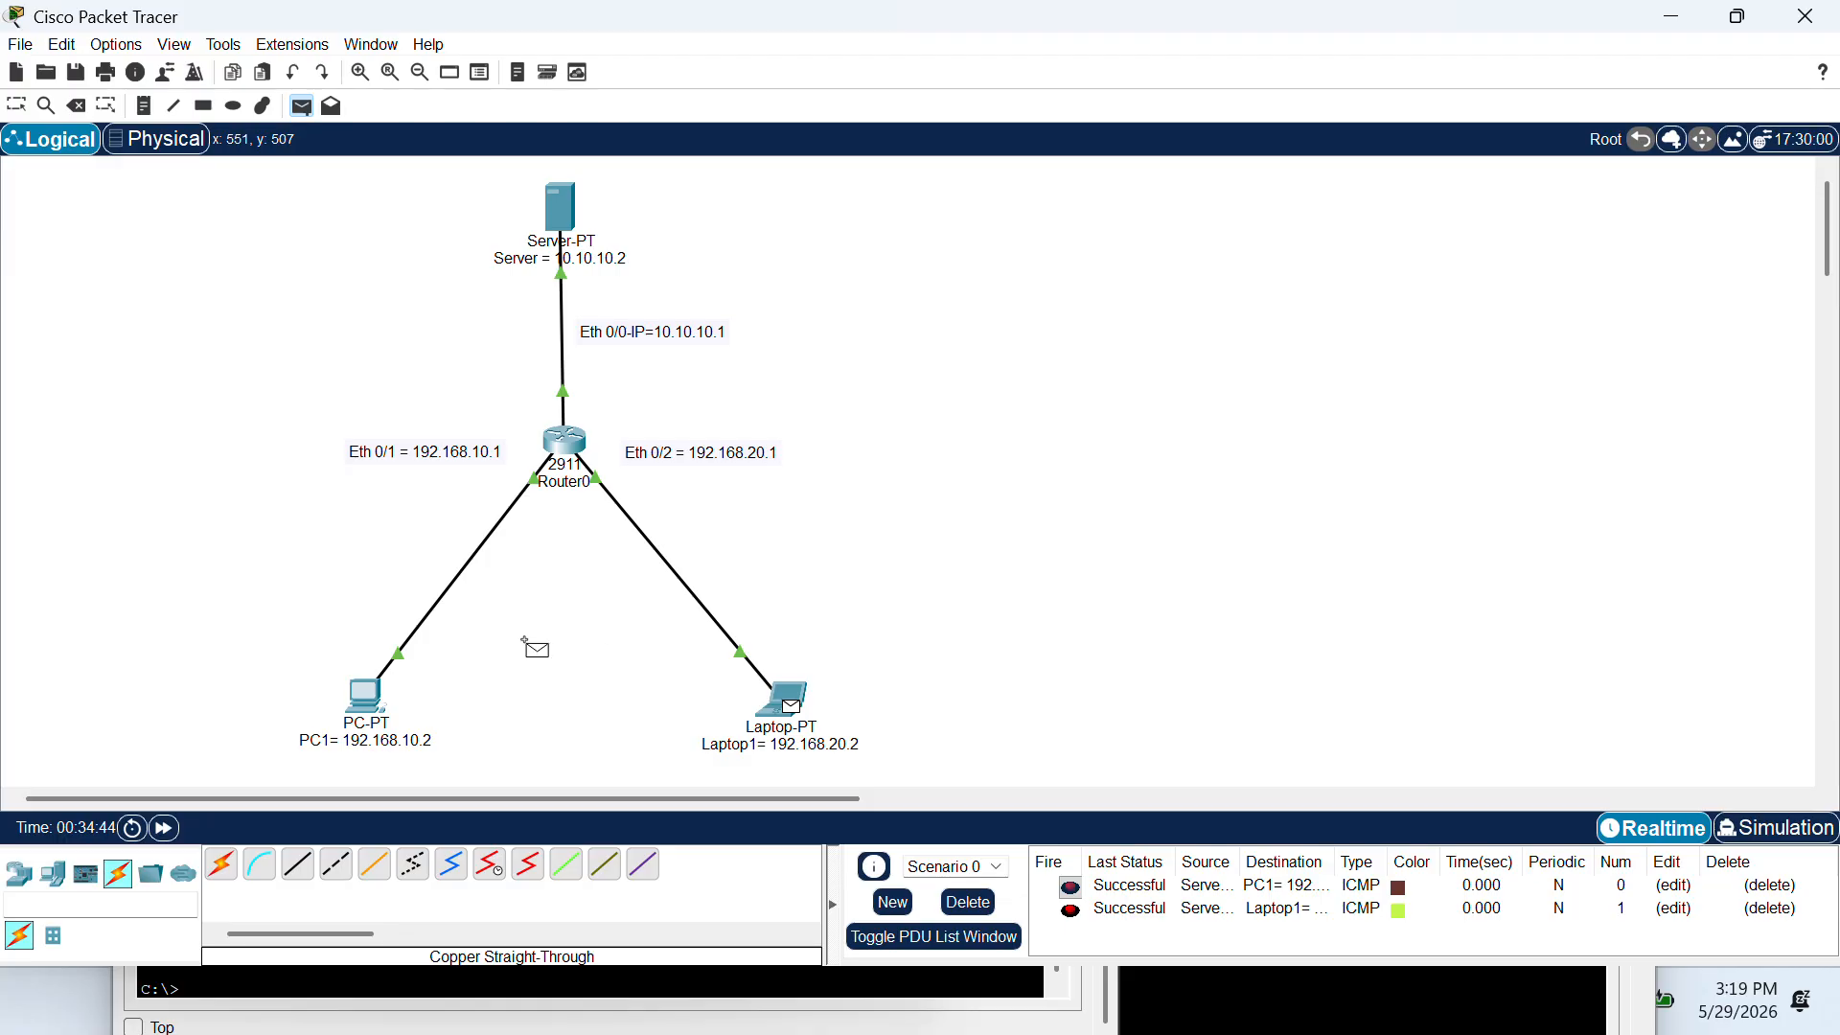
pyautogui.click(367, 679)
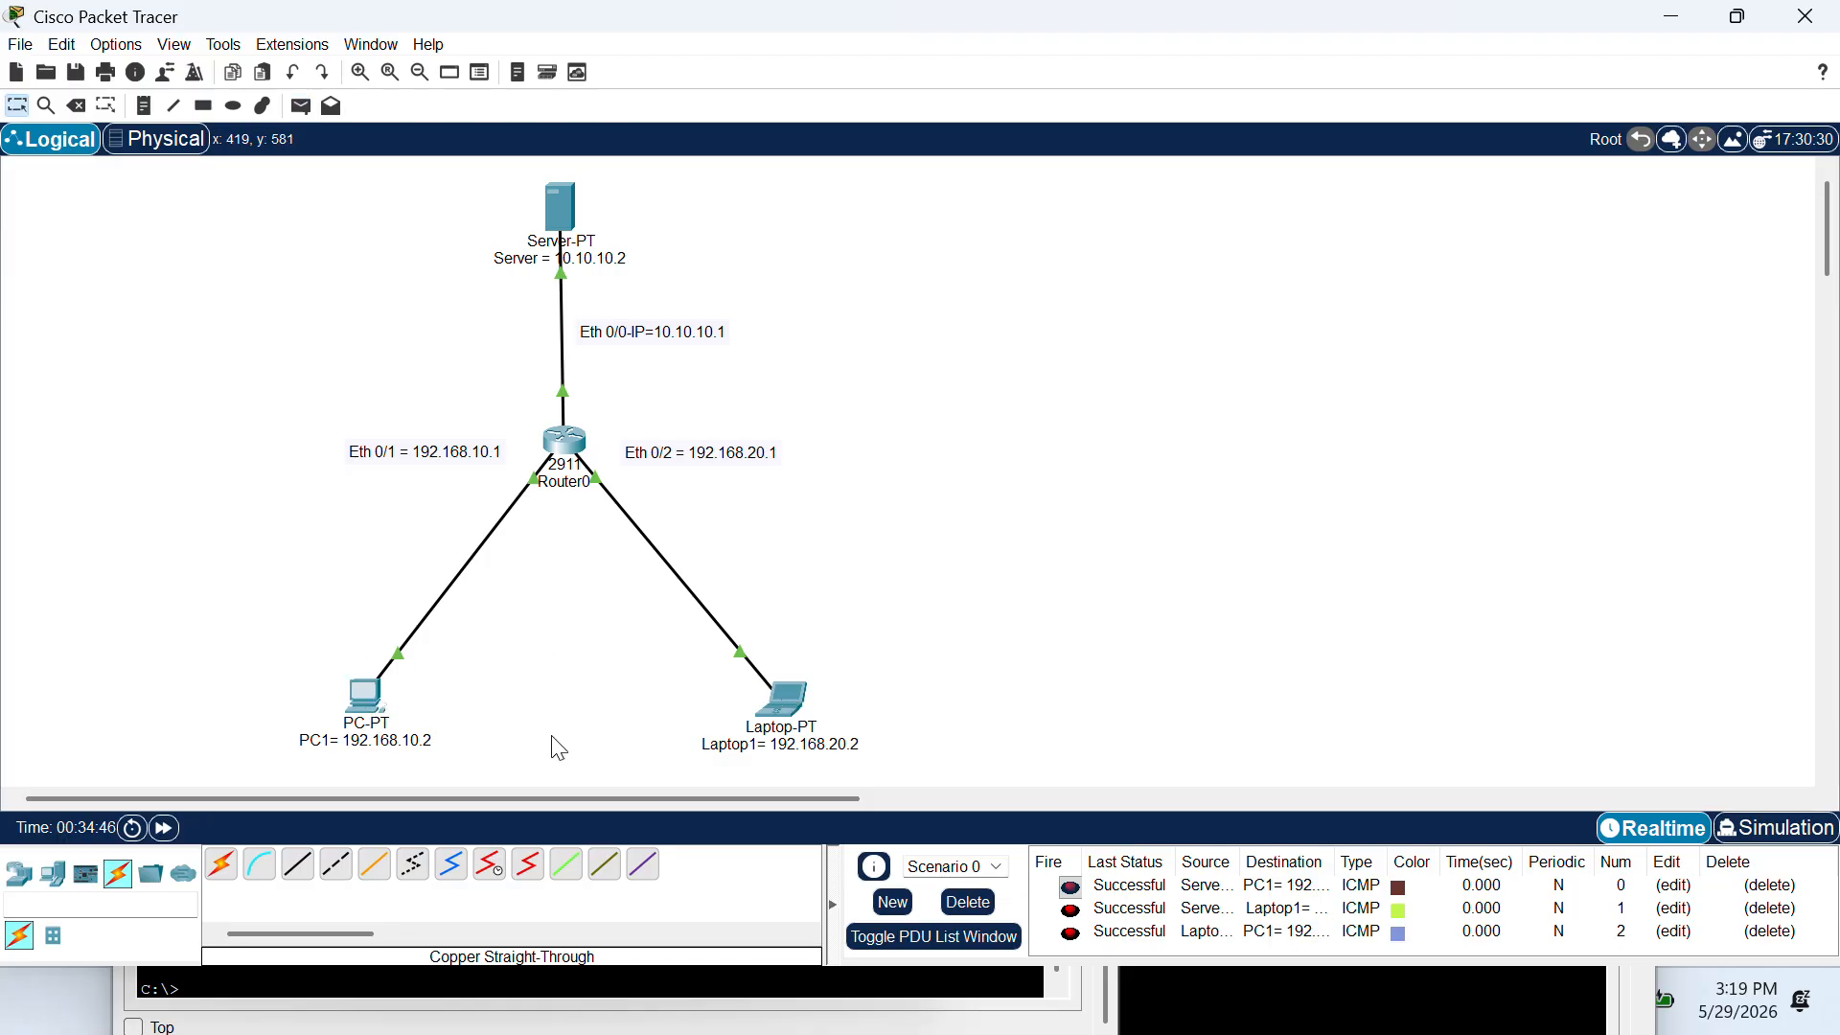